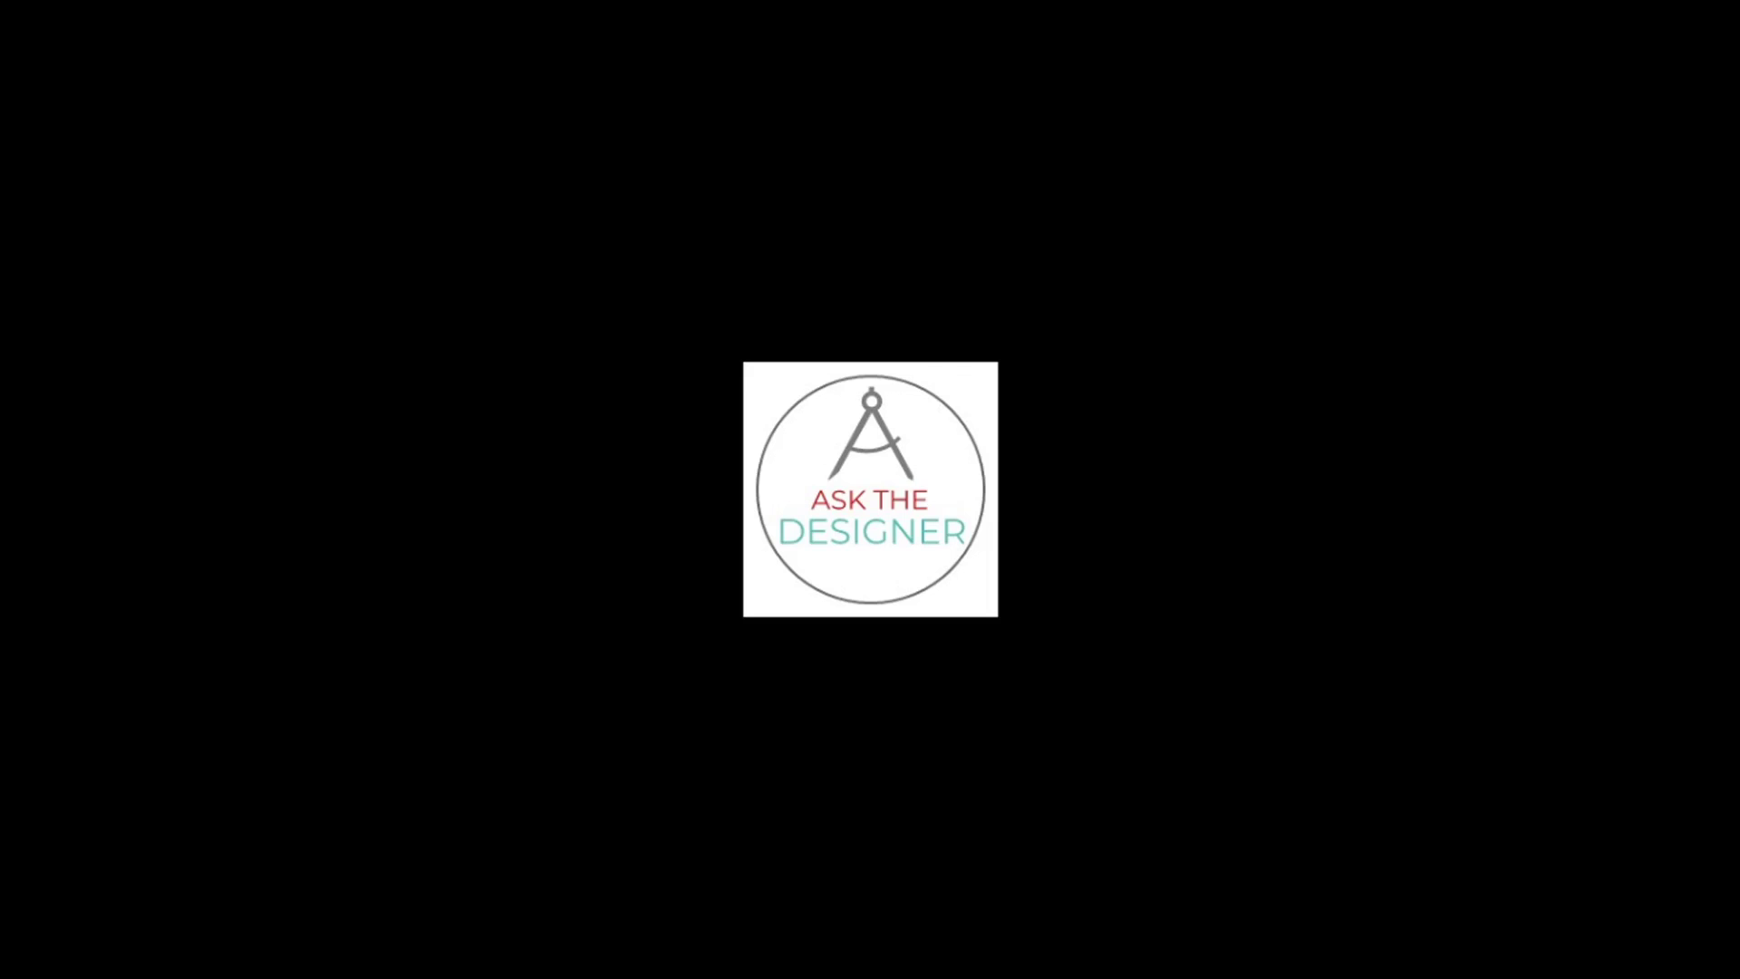
Switch to DWG TrueView and examine the windows in the Elevations.dwg drawing
key(alt+Tab)
key(alt+Tab)
key(alt+Tab)
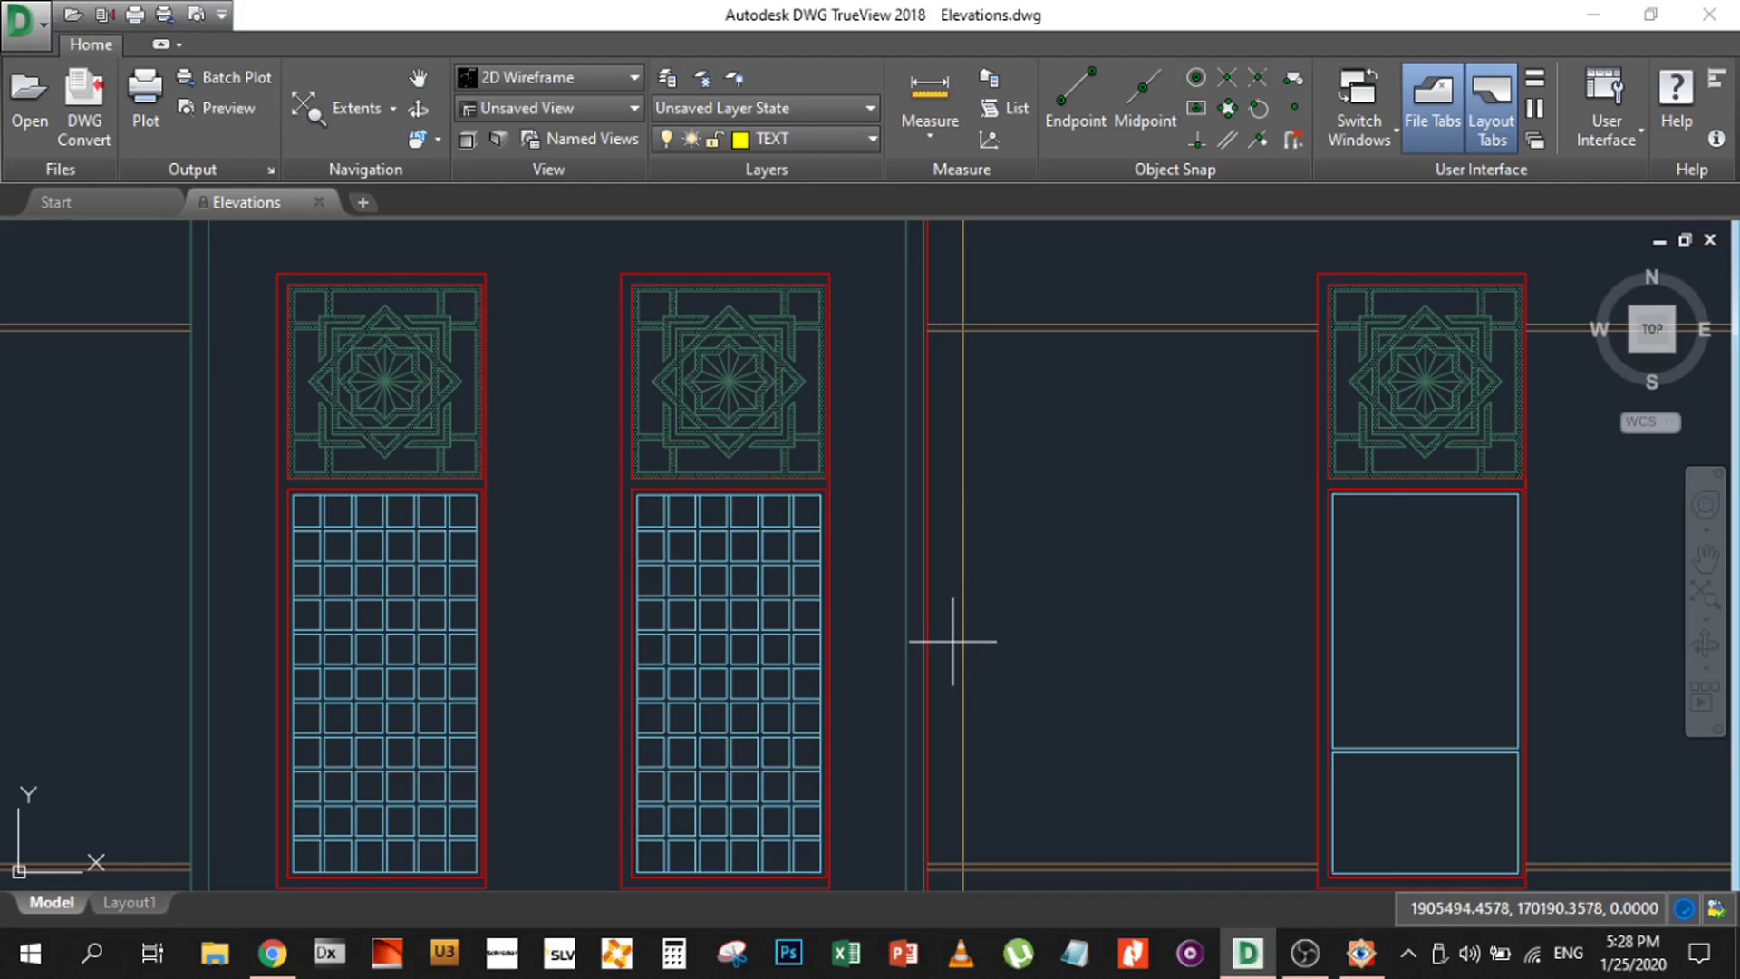
middle_drag(874, 602, 968, 684)
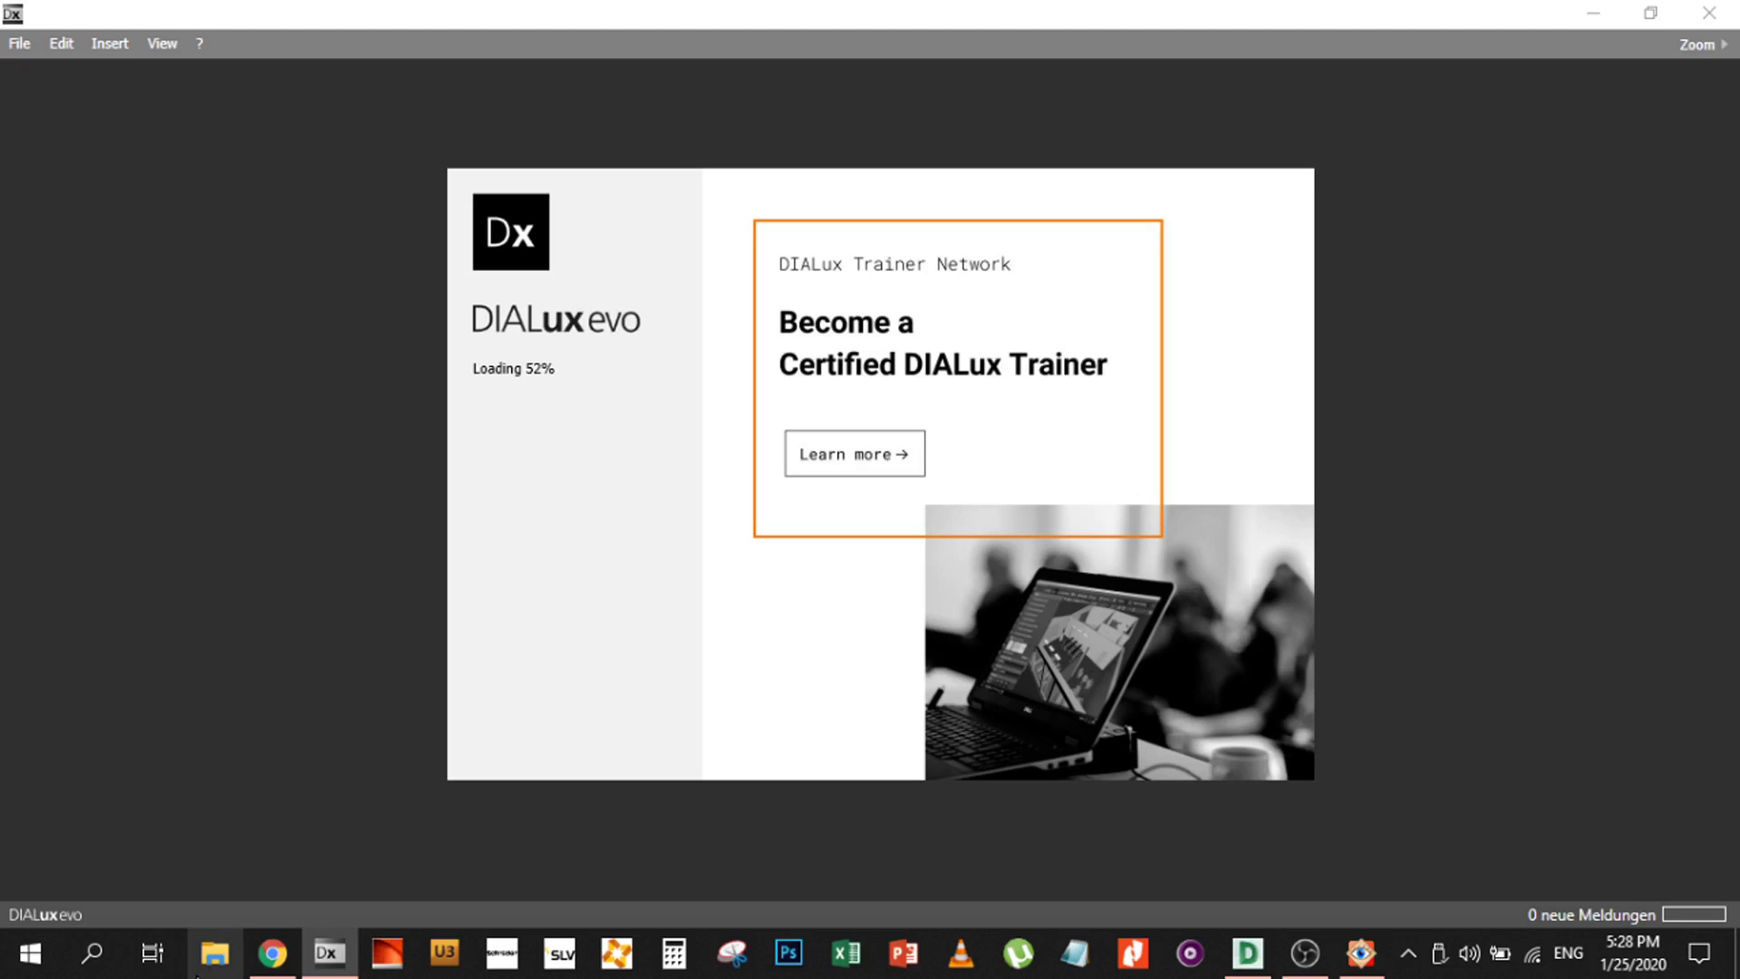
Check the project files in the DESIGN folder on the USB drive in File Explorer
click(196, 974)
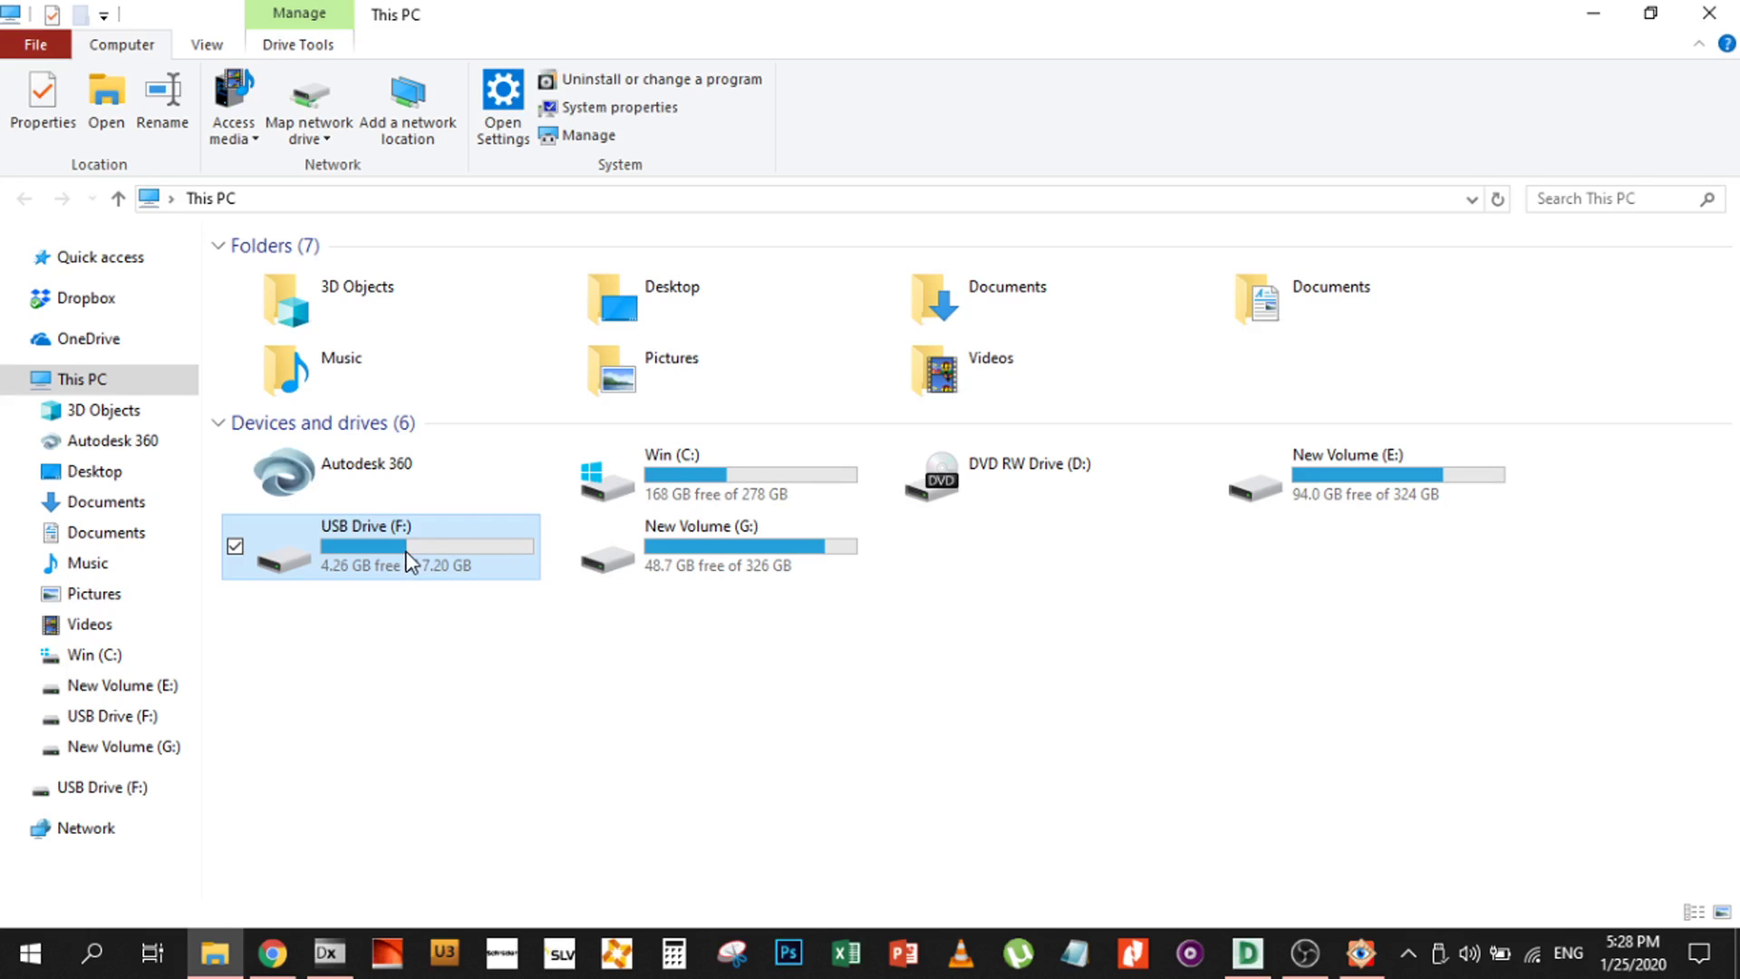
double_click(413, 562)
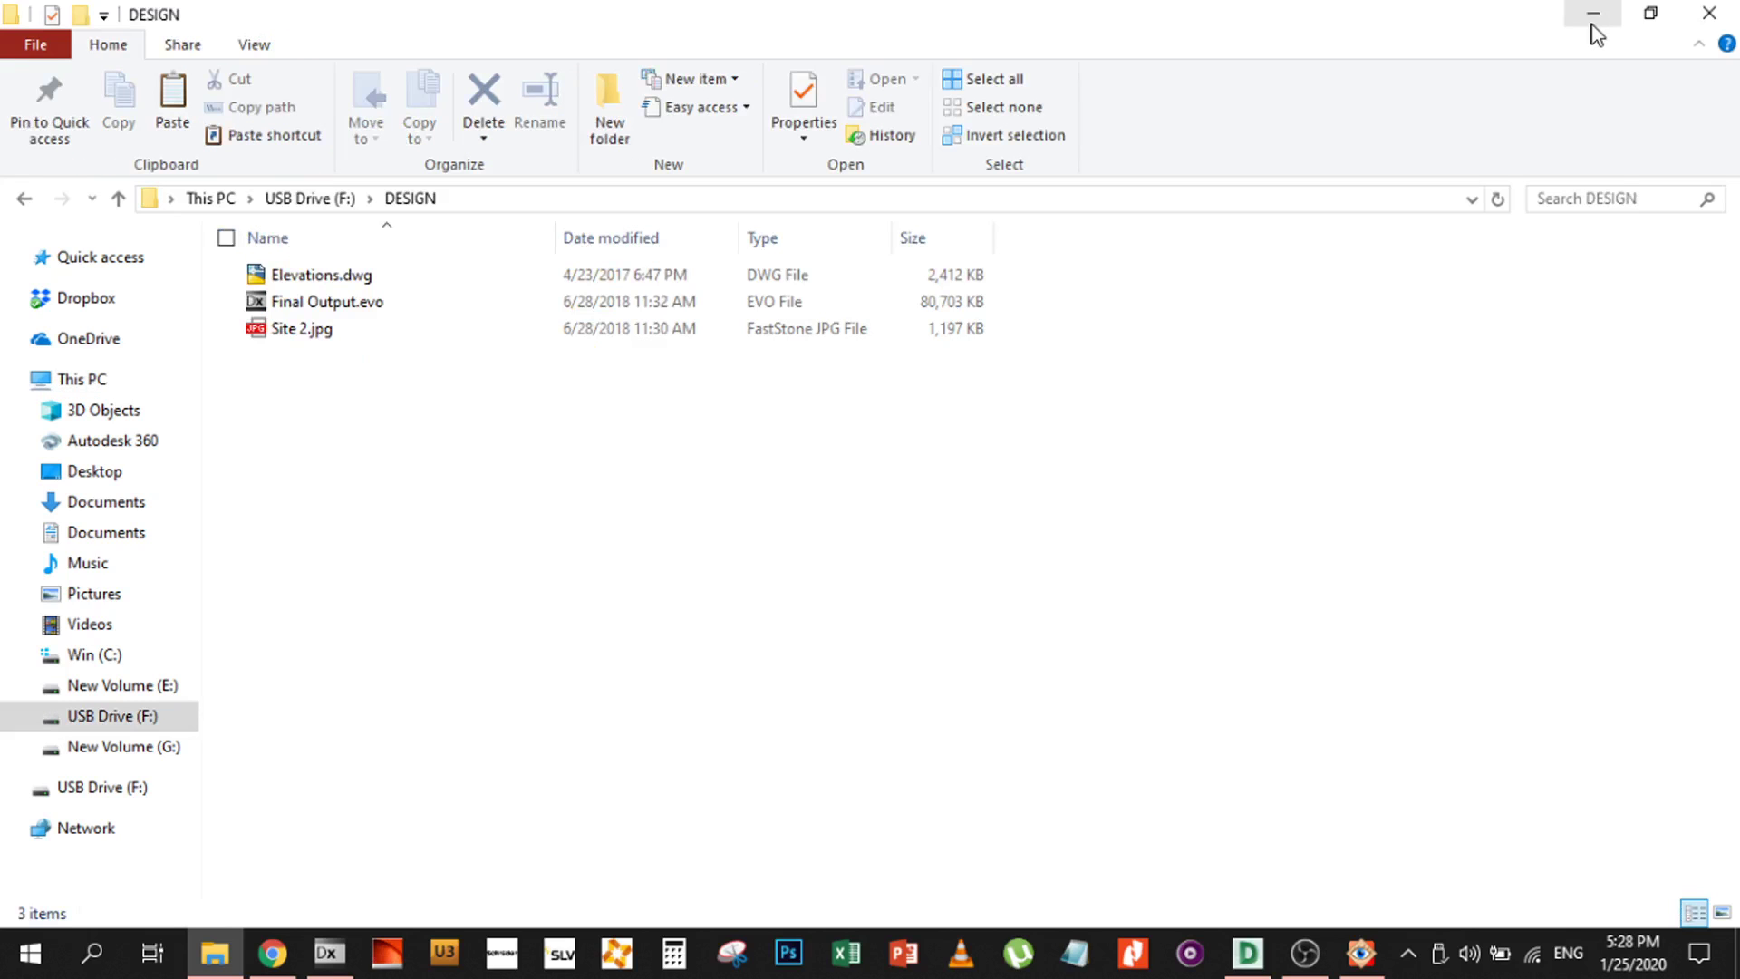
click(1593, 25)
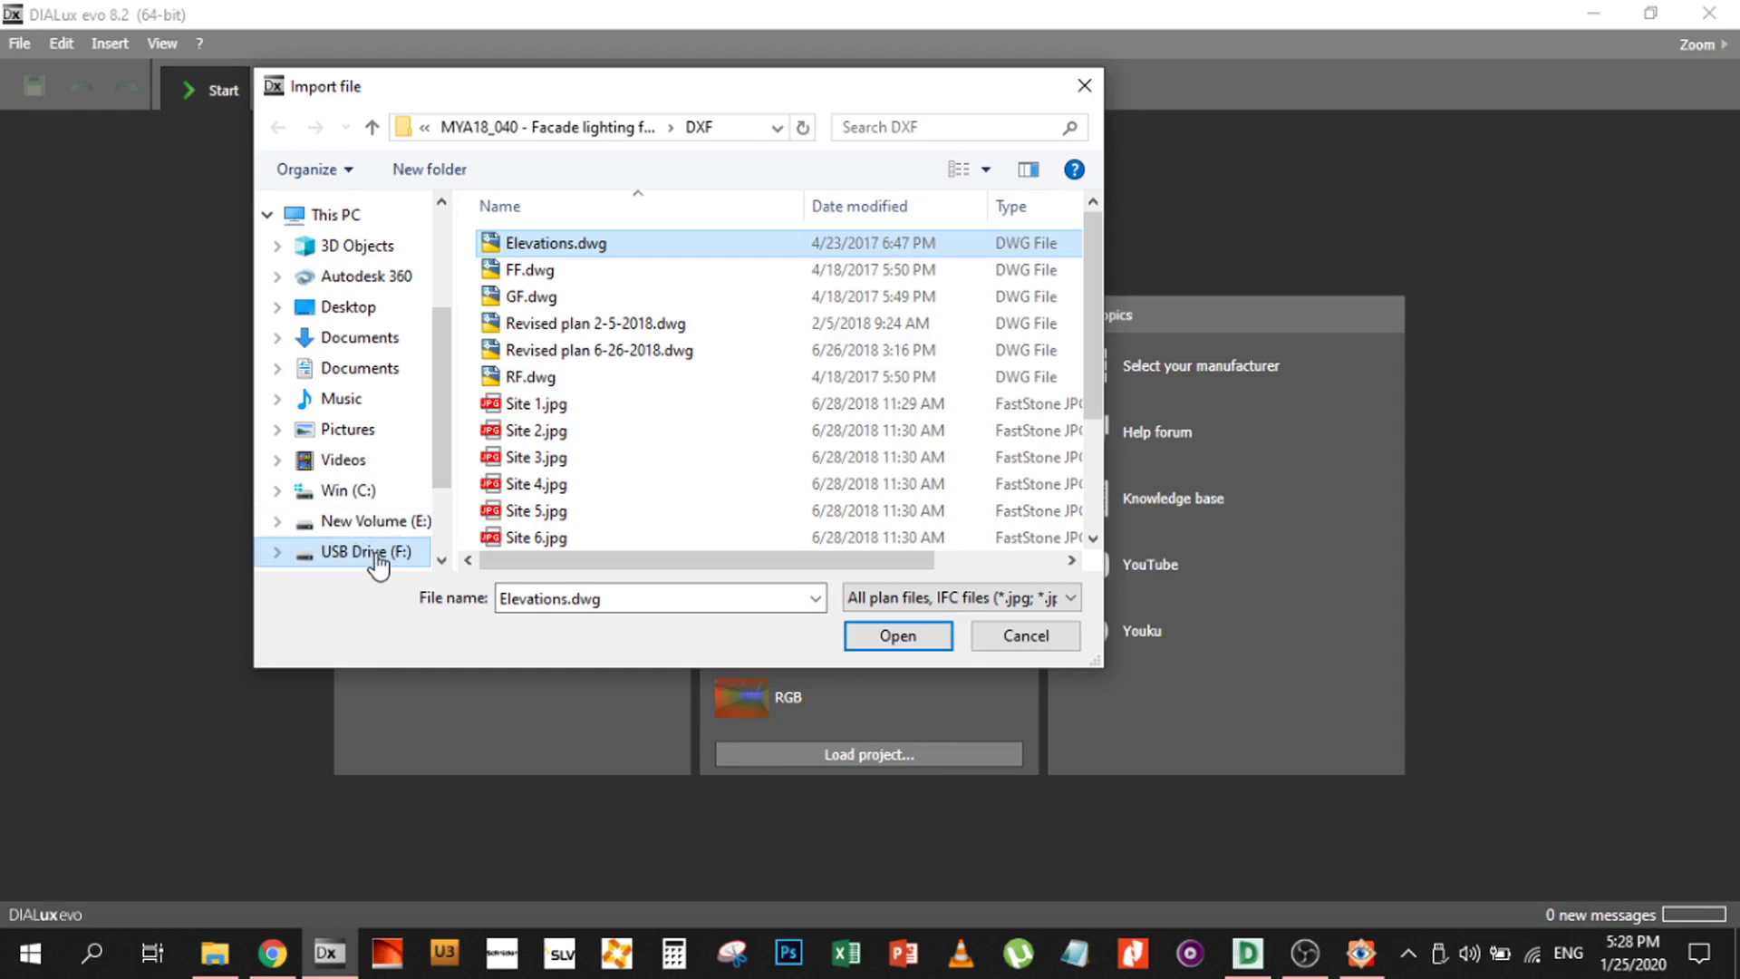
Import Elevations.dwg from the USB drive's DESIGN folder as the plan, keeping the default origin and setting its units to millimetres
click(367, 552)
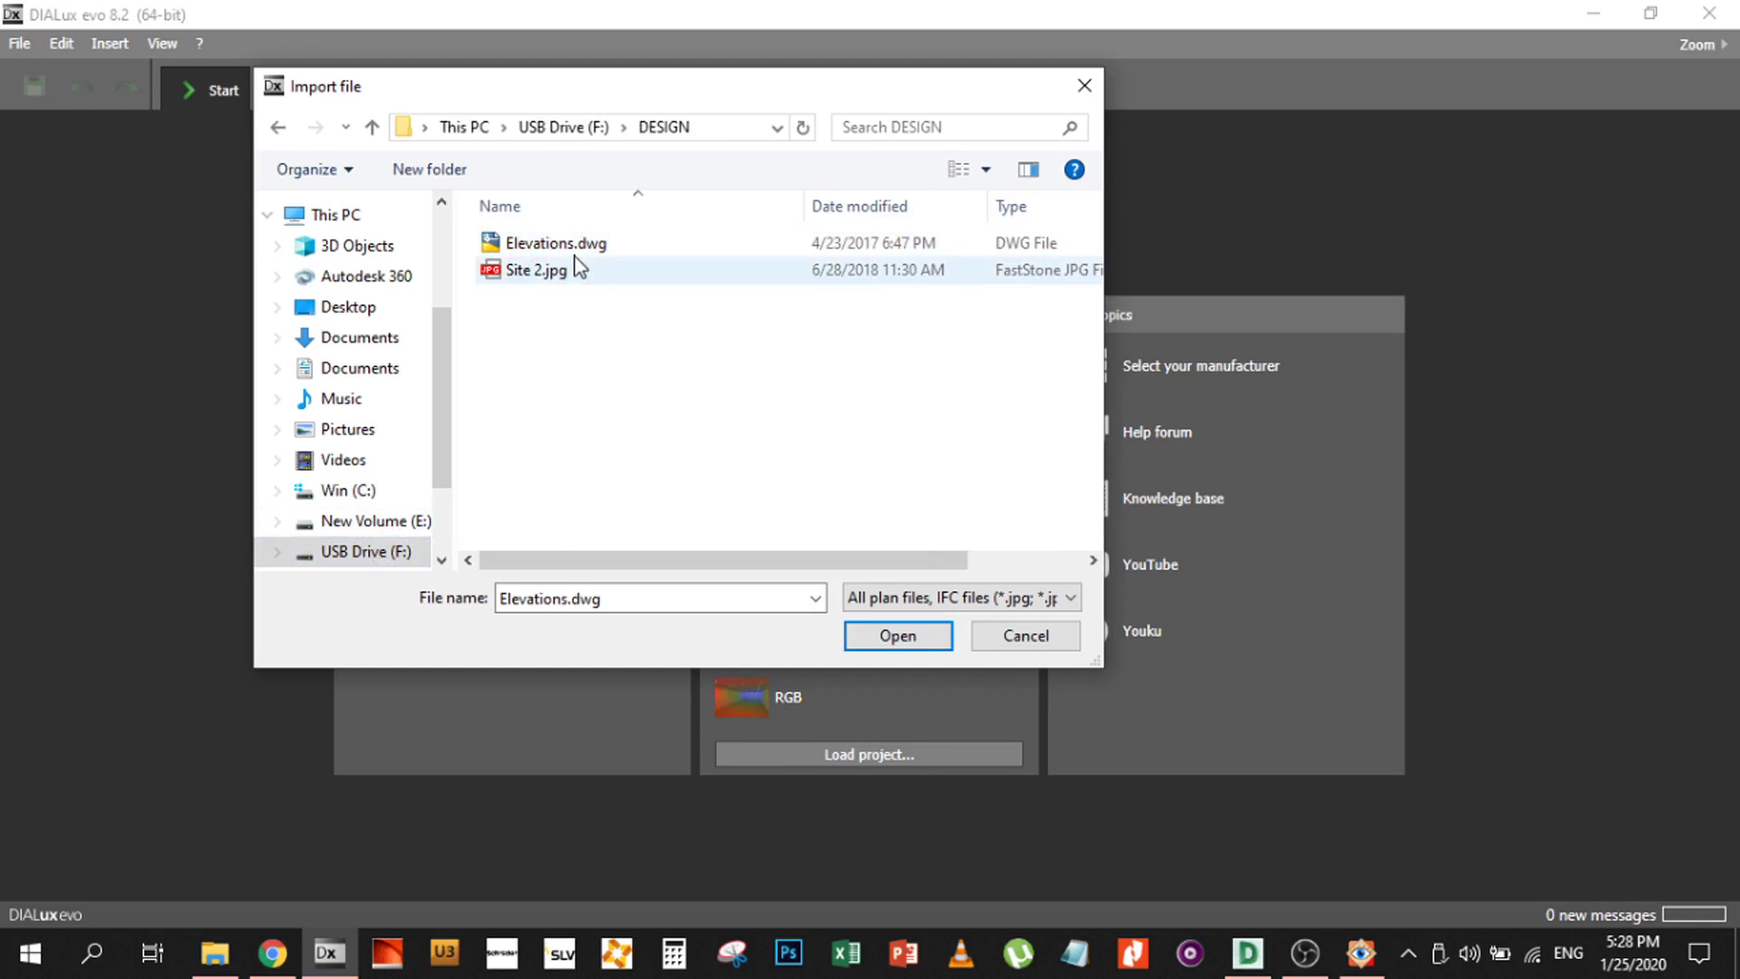
click(901, 636)
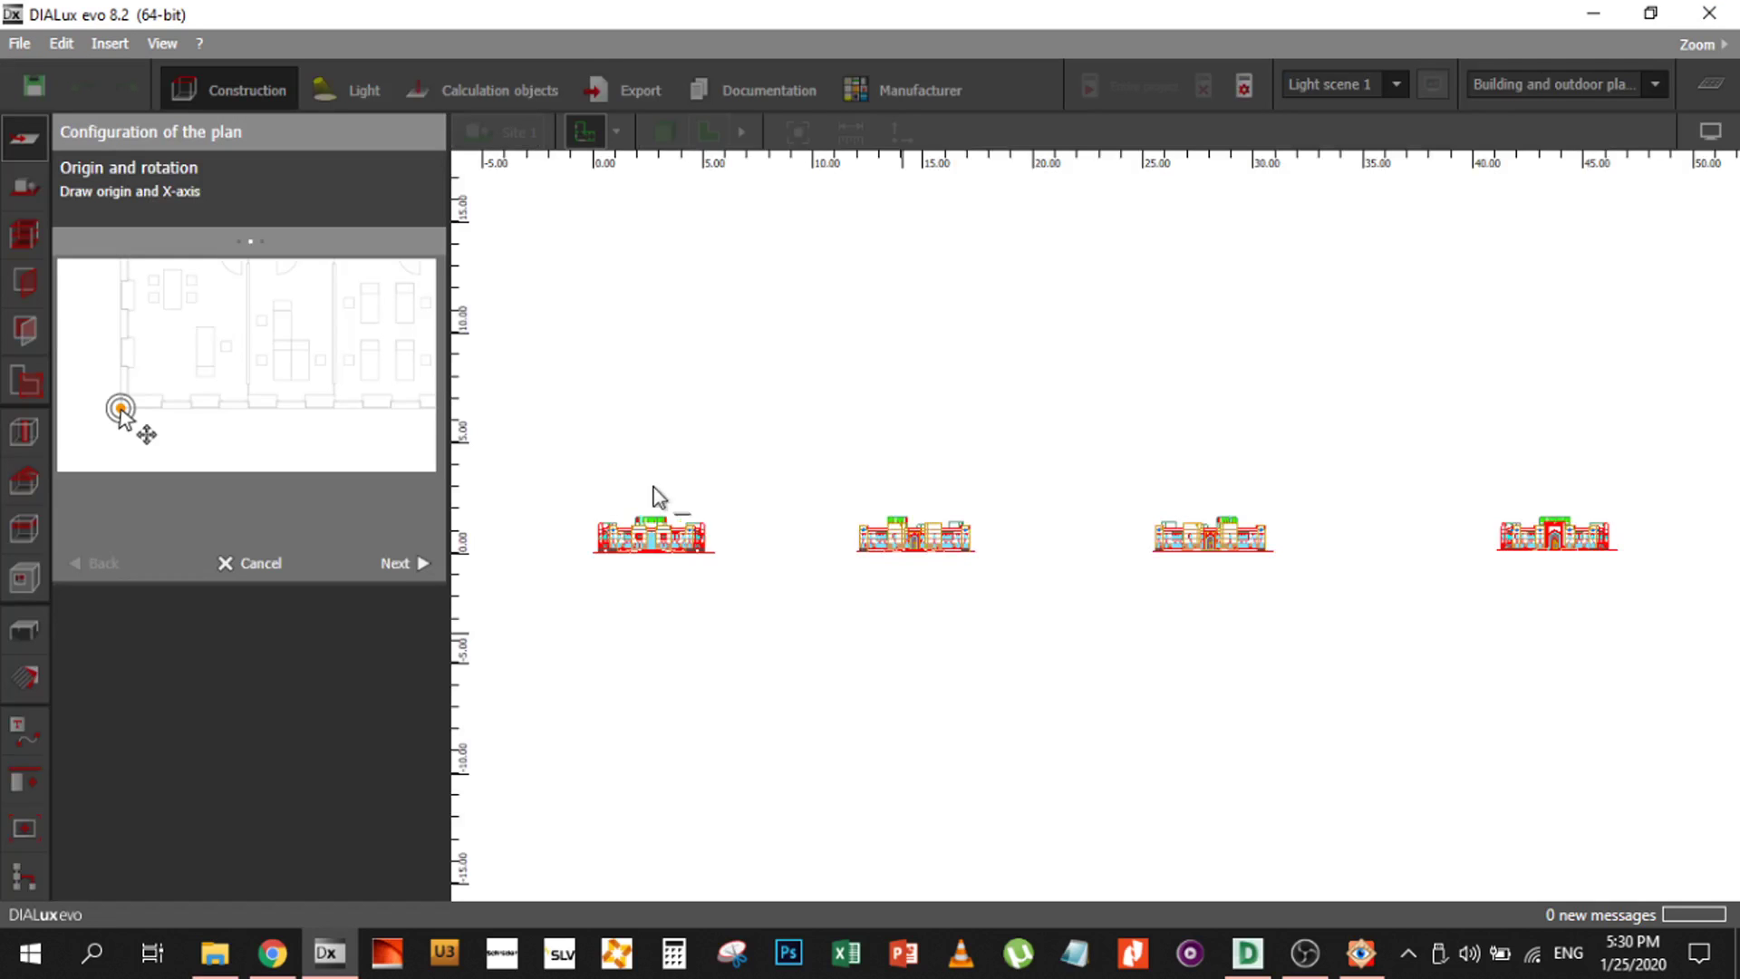
click(400, 564)
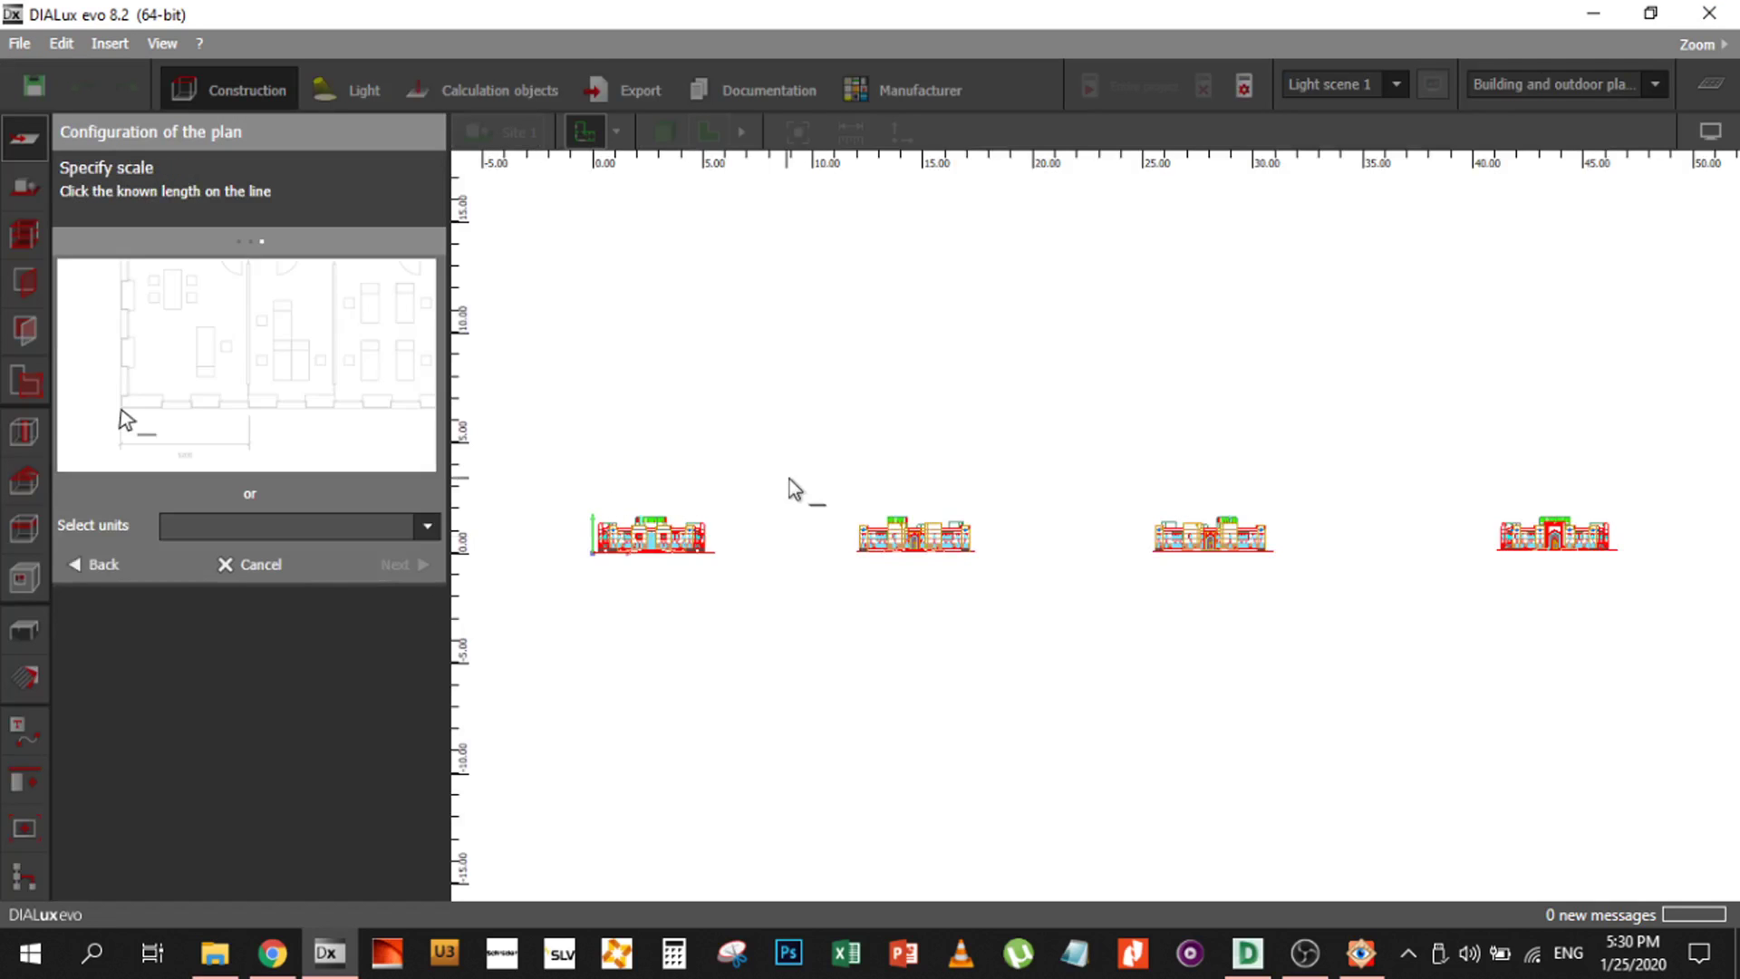
click(237, 527)
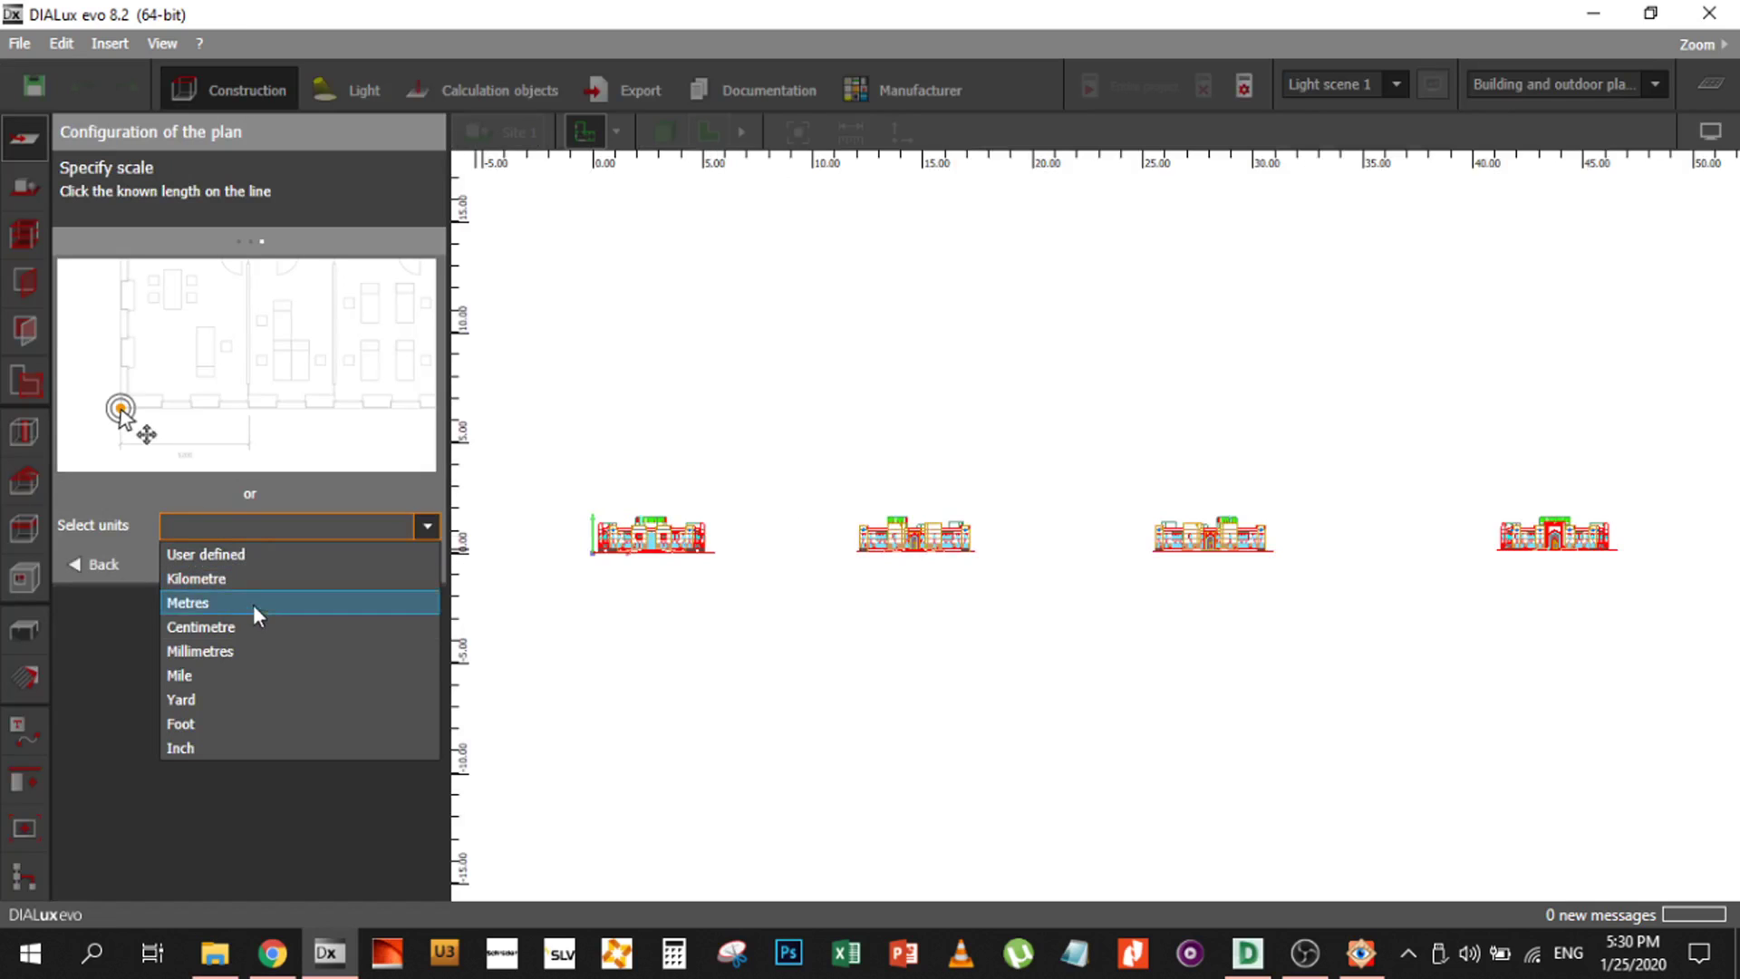
click(241, 653)
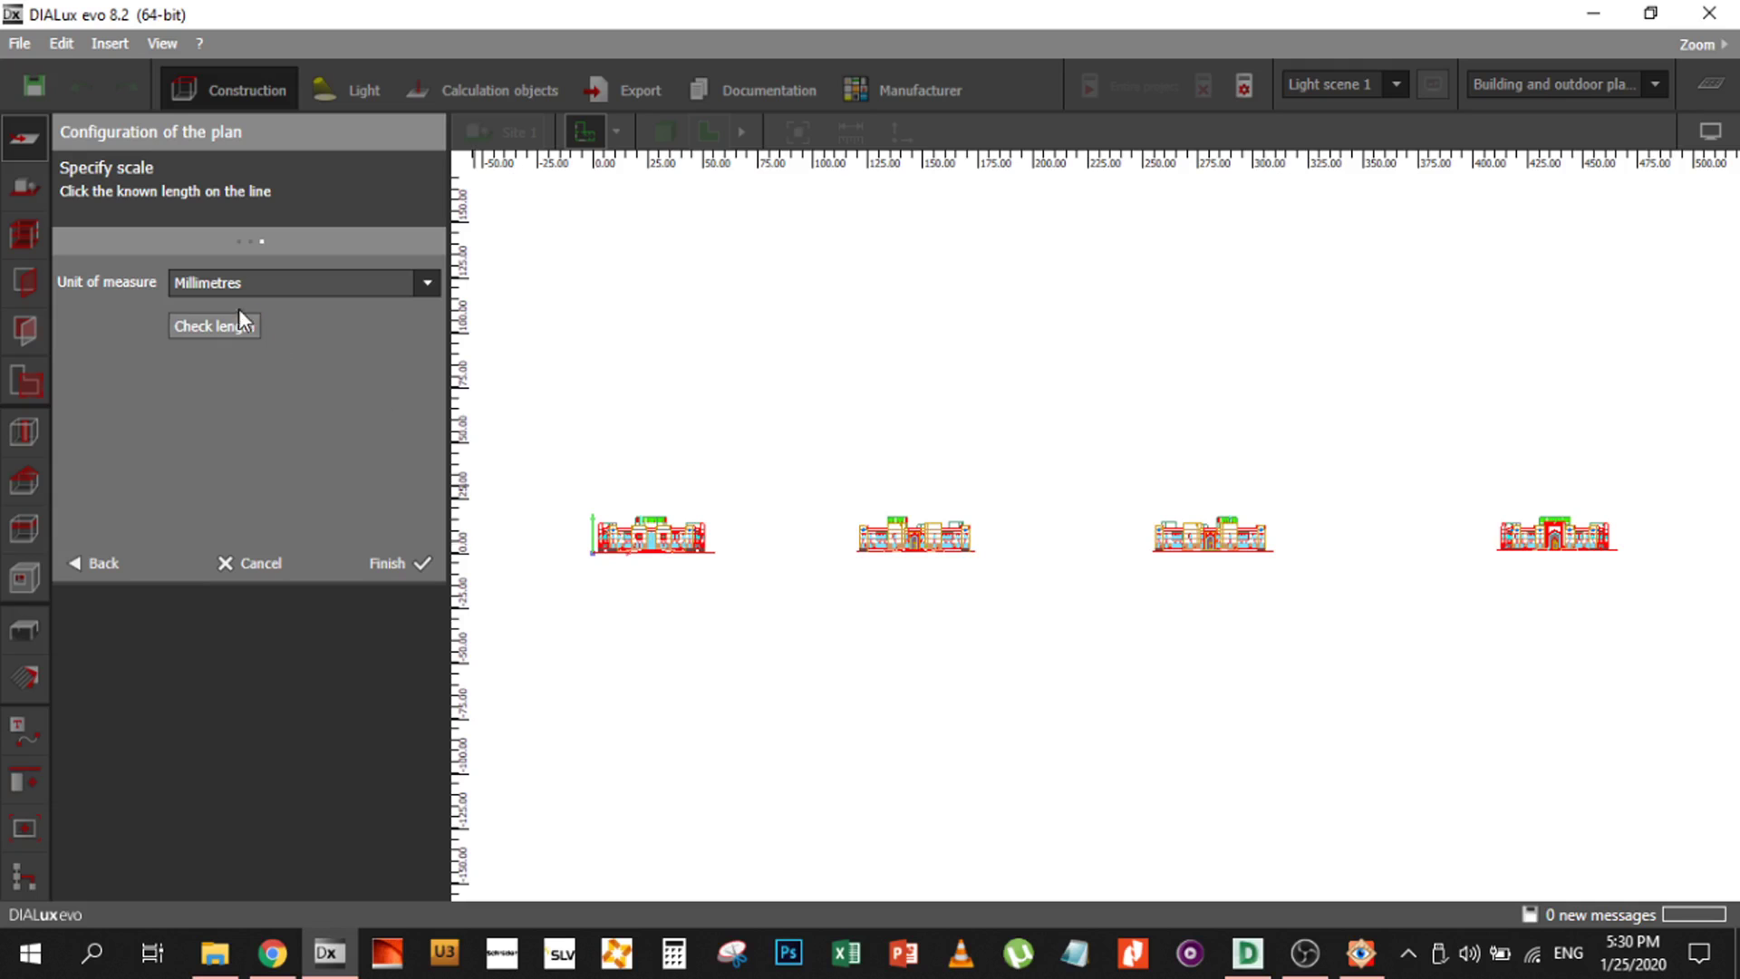
Check the plan's scale by measuring the width of an upper-floor latticed window on the first elevation
click(214, 325)
scroll(566, 540, up, 2)
scroll(758, 603, up, 10)
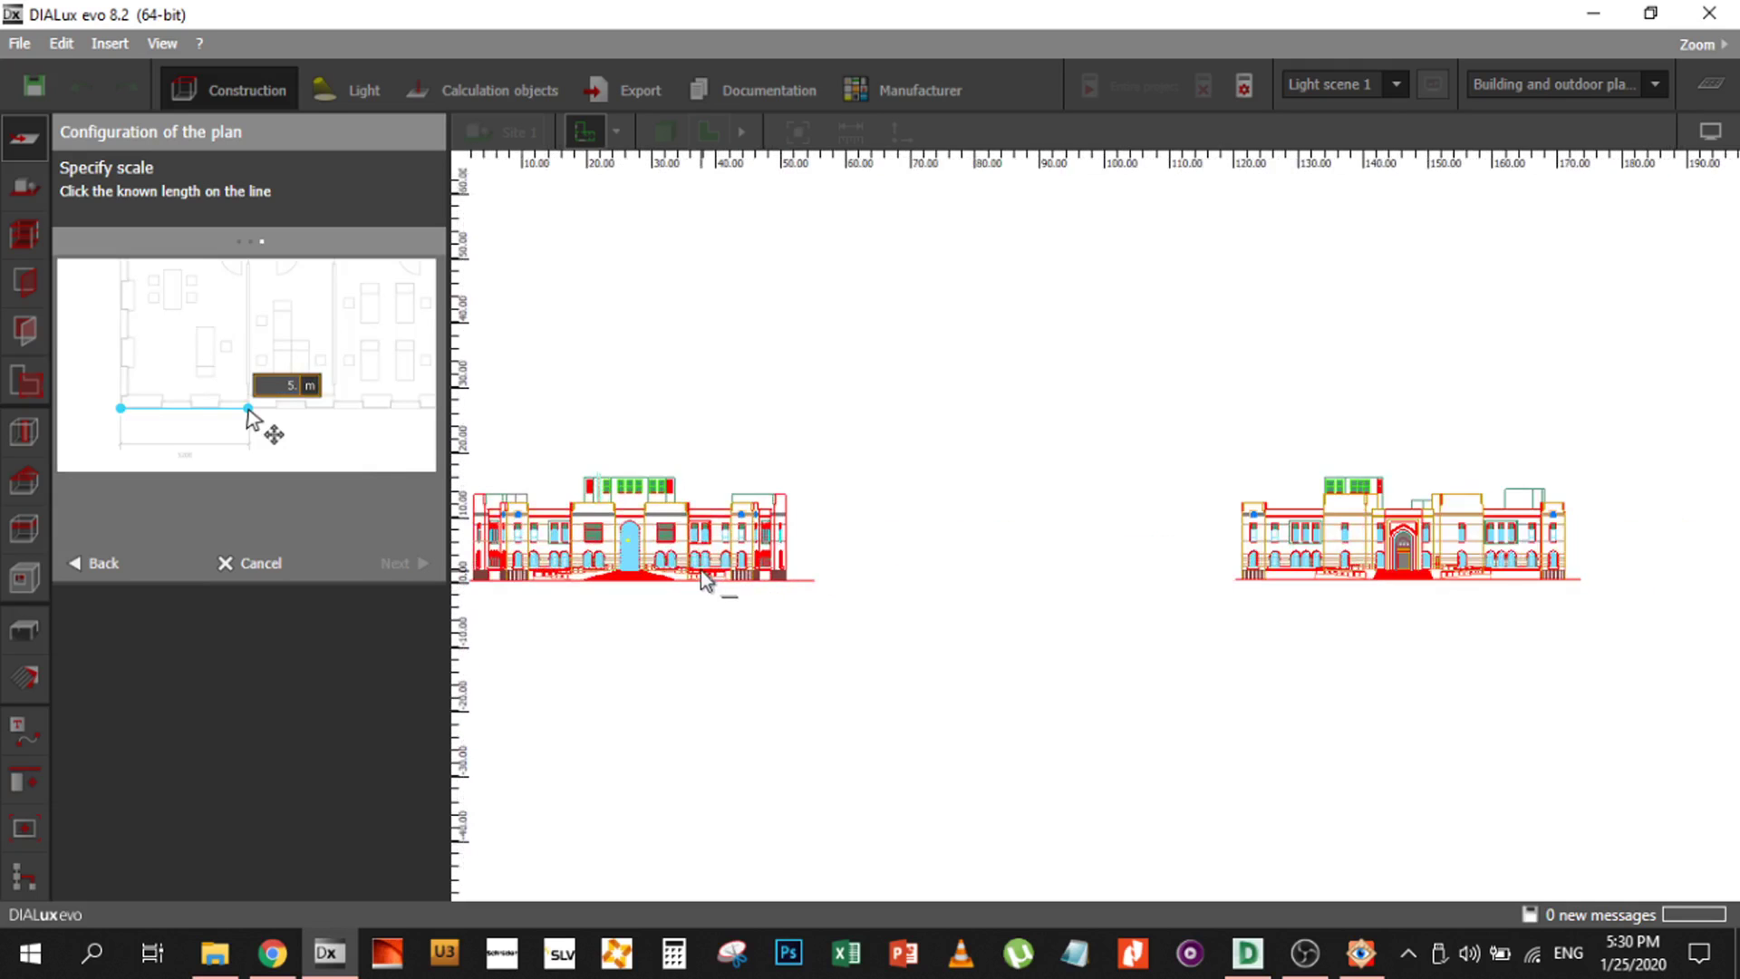
scroll(823, 509, up, 2)
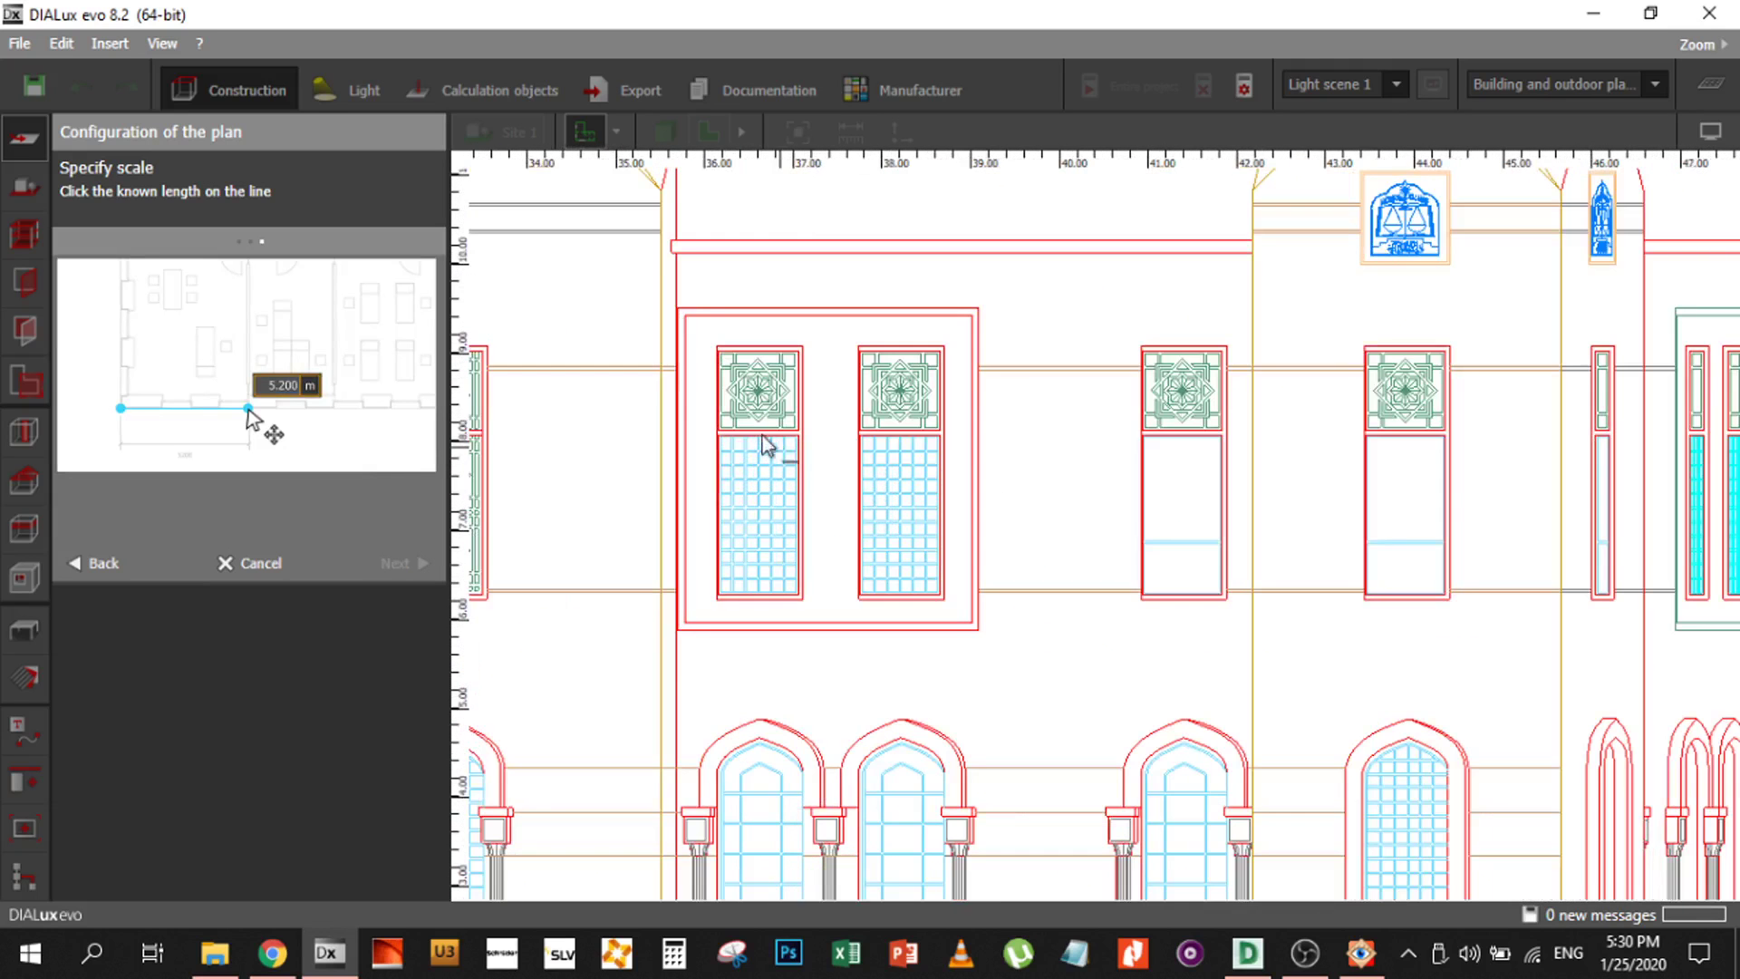
click(720, 430)
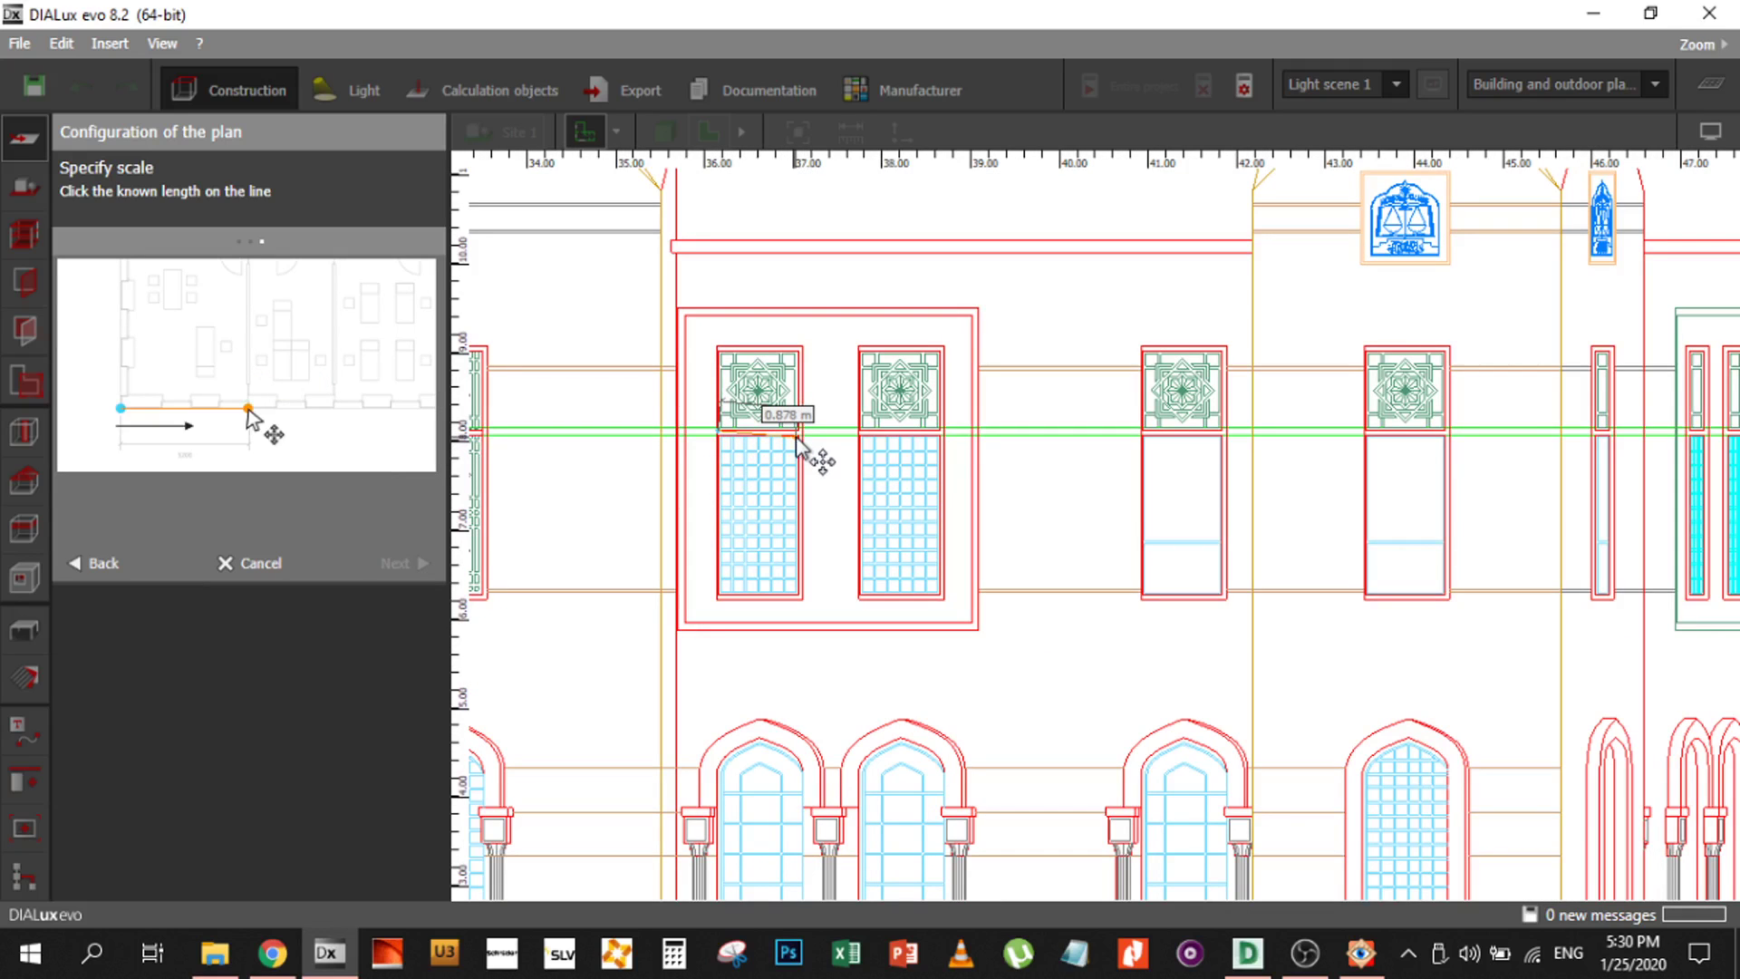
click(800, 434)
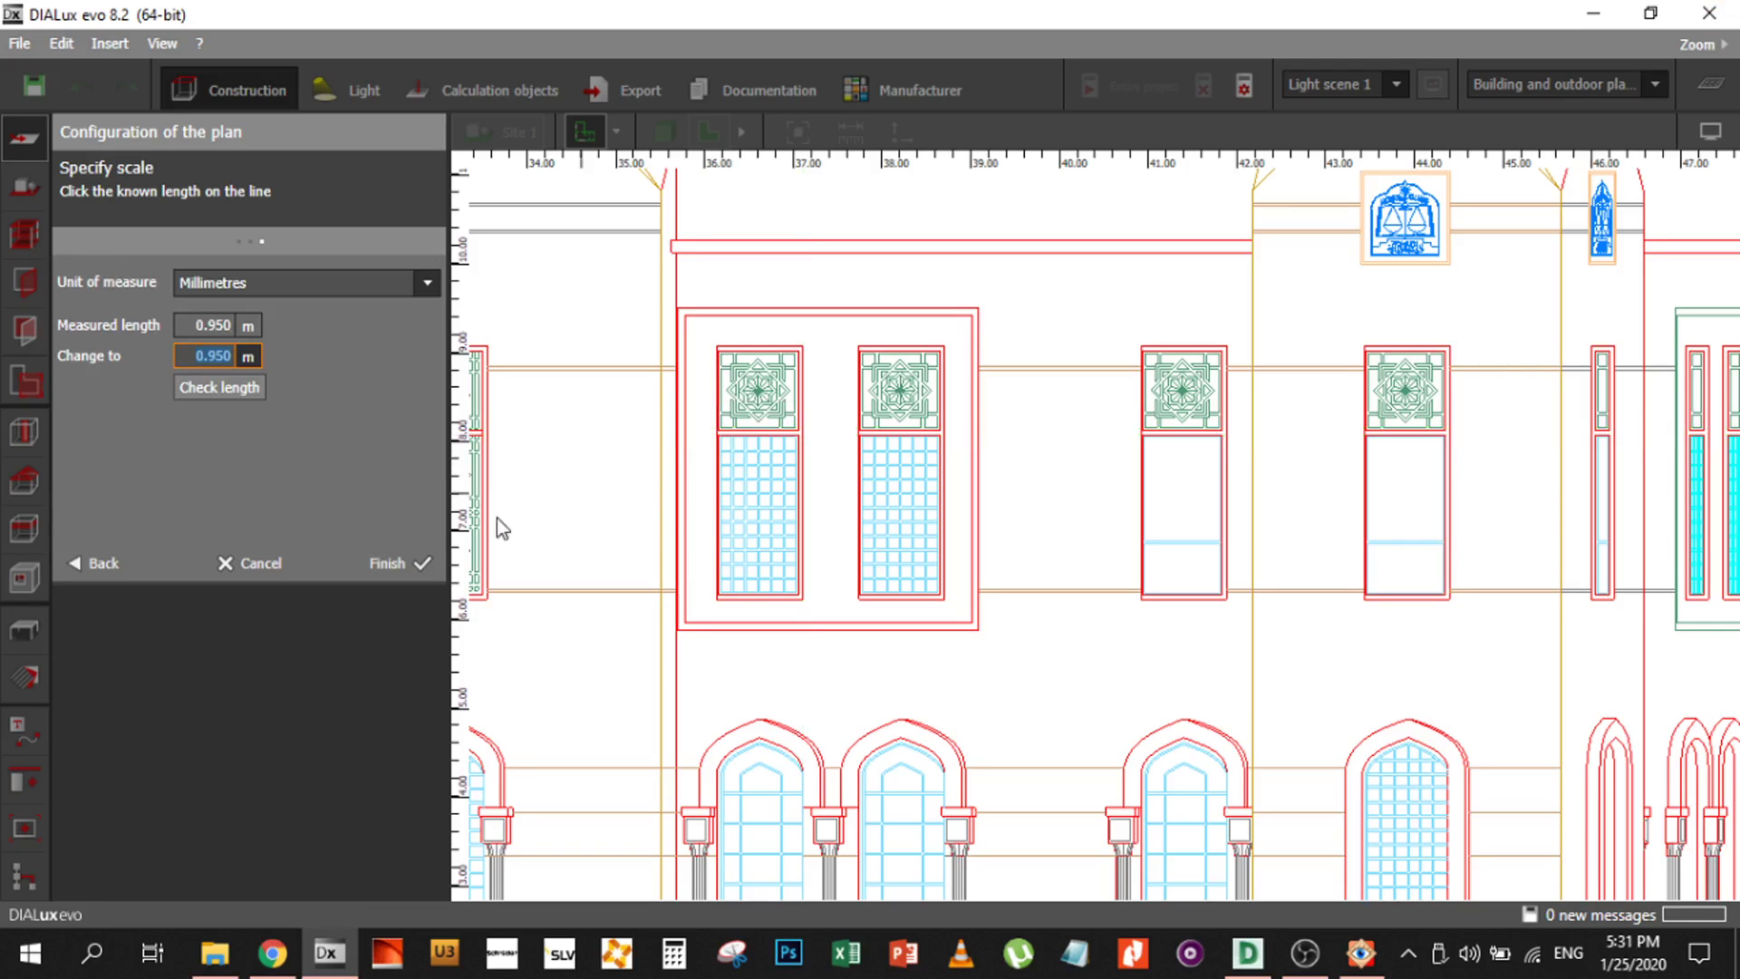
Finish the plan configuration and show the plan's 2D projection in the 3D window
click(417, 559)
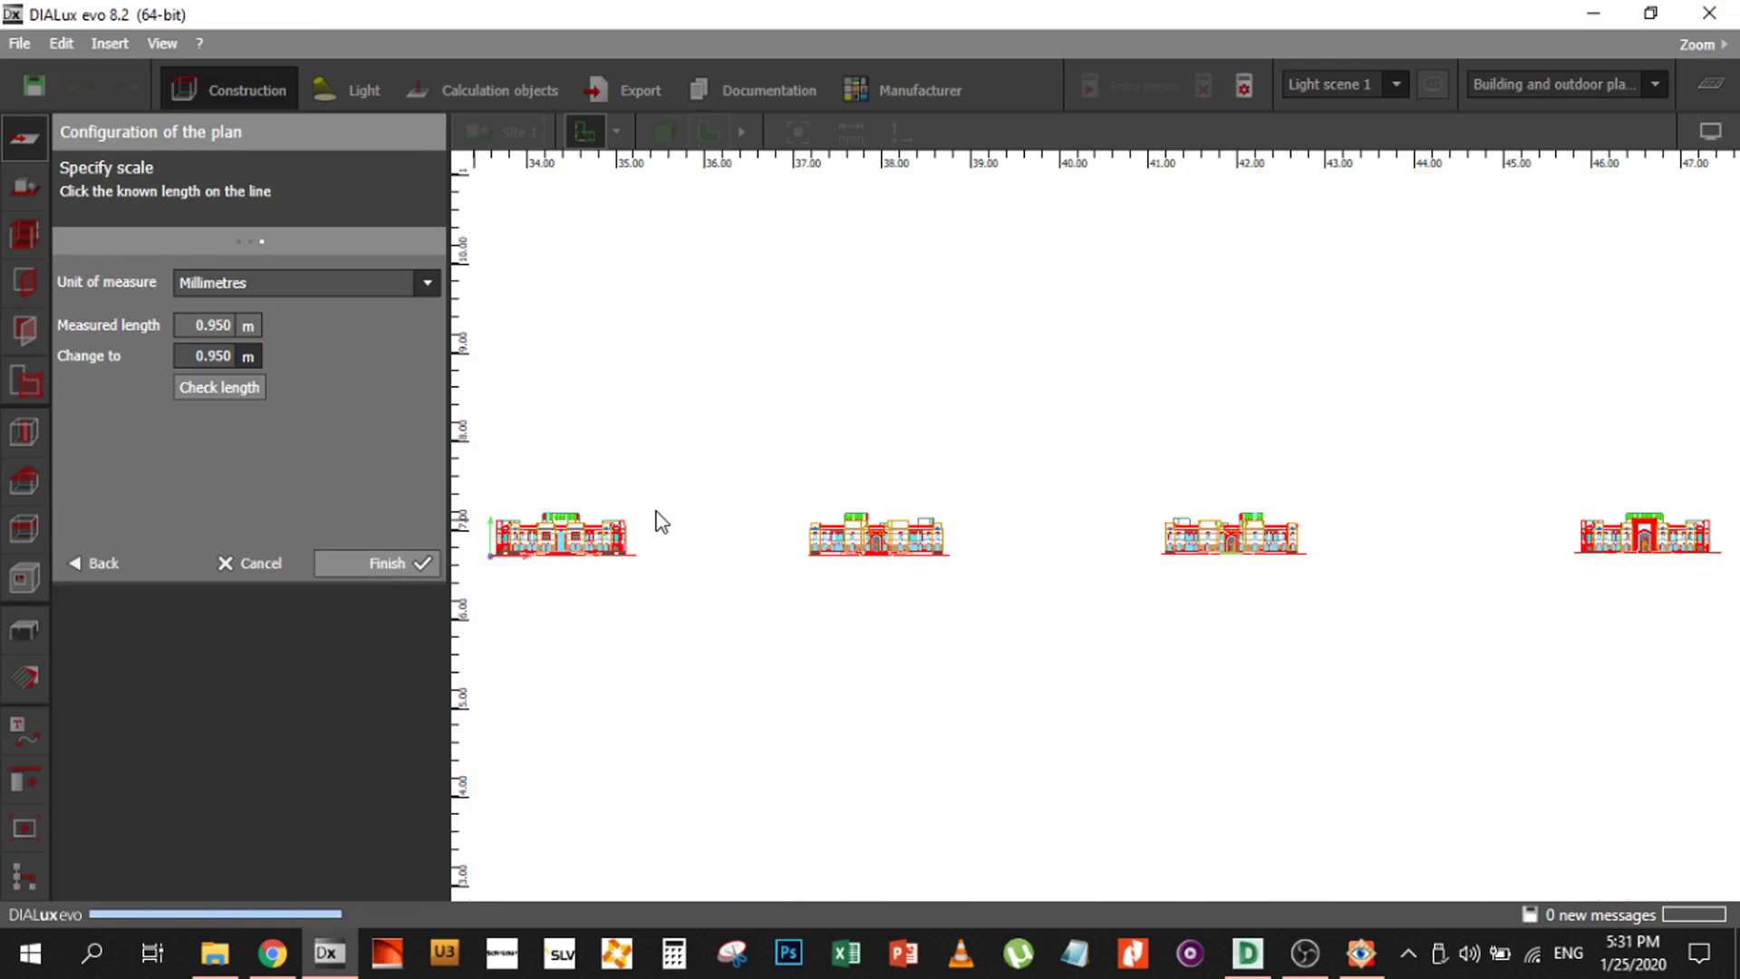
click(255, 660)
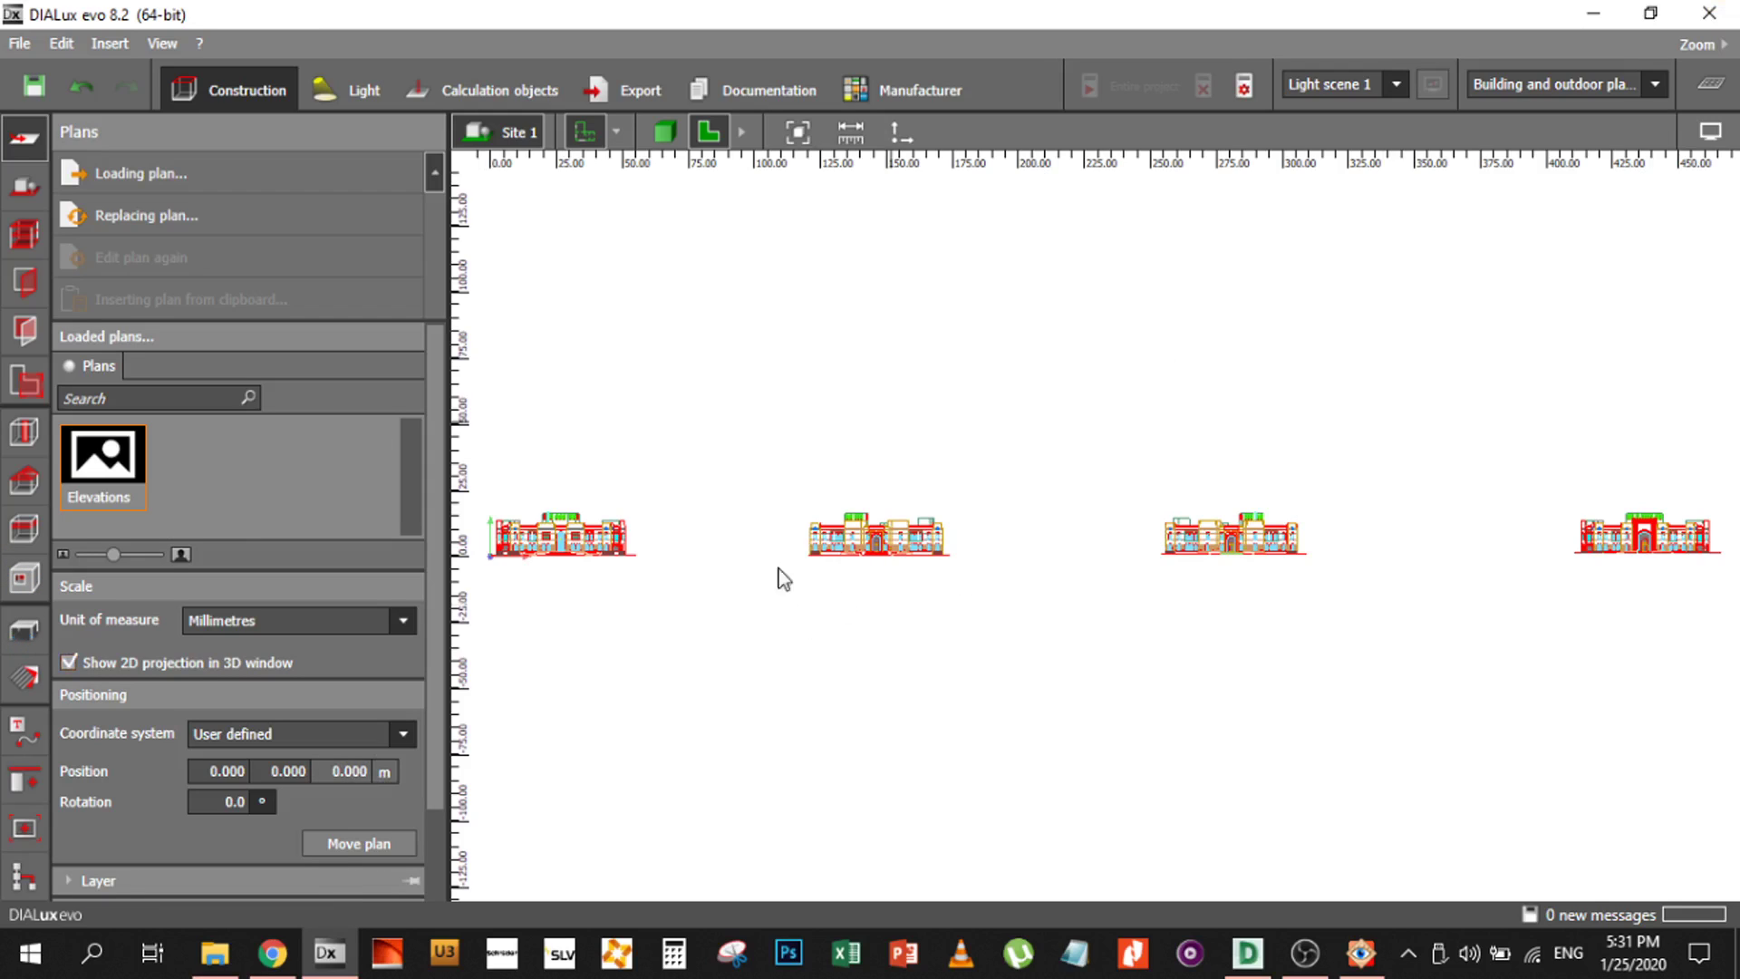
Choose the Extrusion volume as the active object under furniture and objects
click(25, 632)
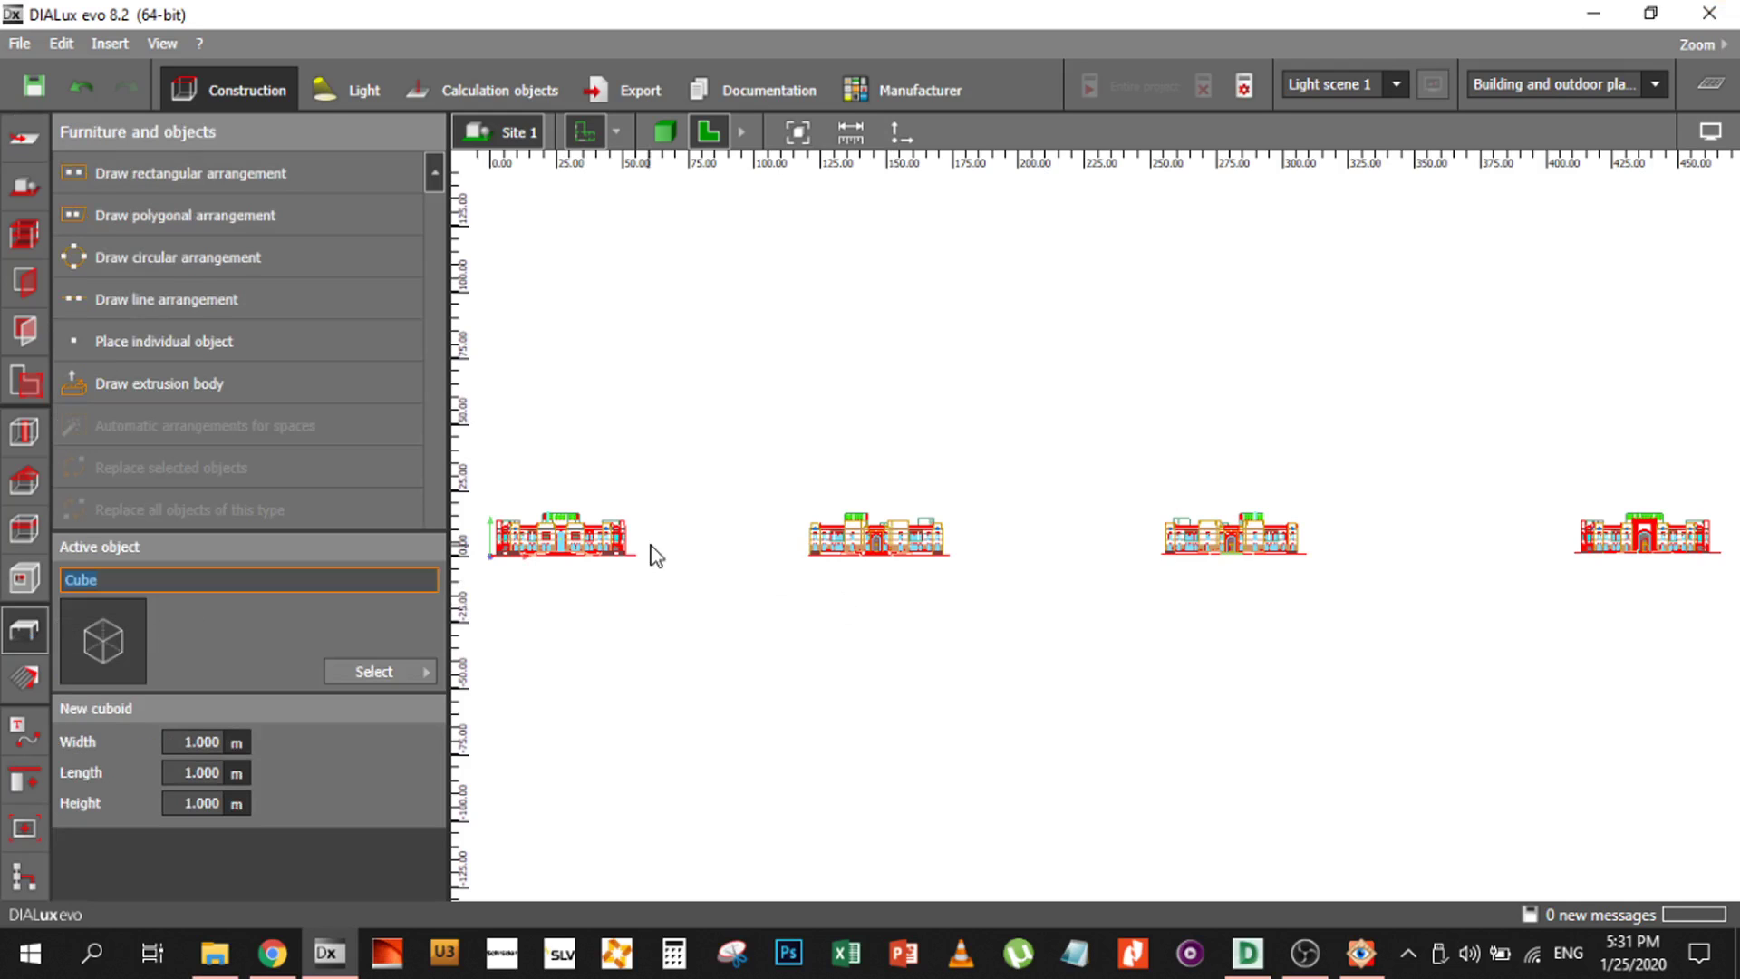
click(386, 669)
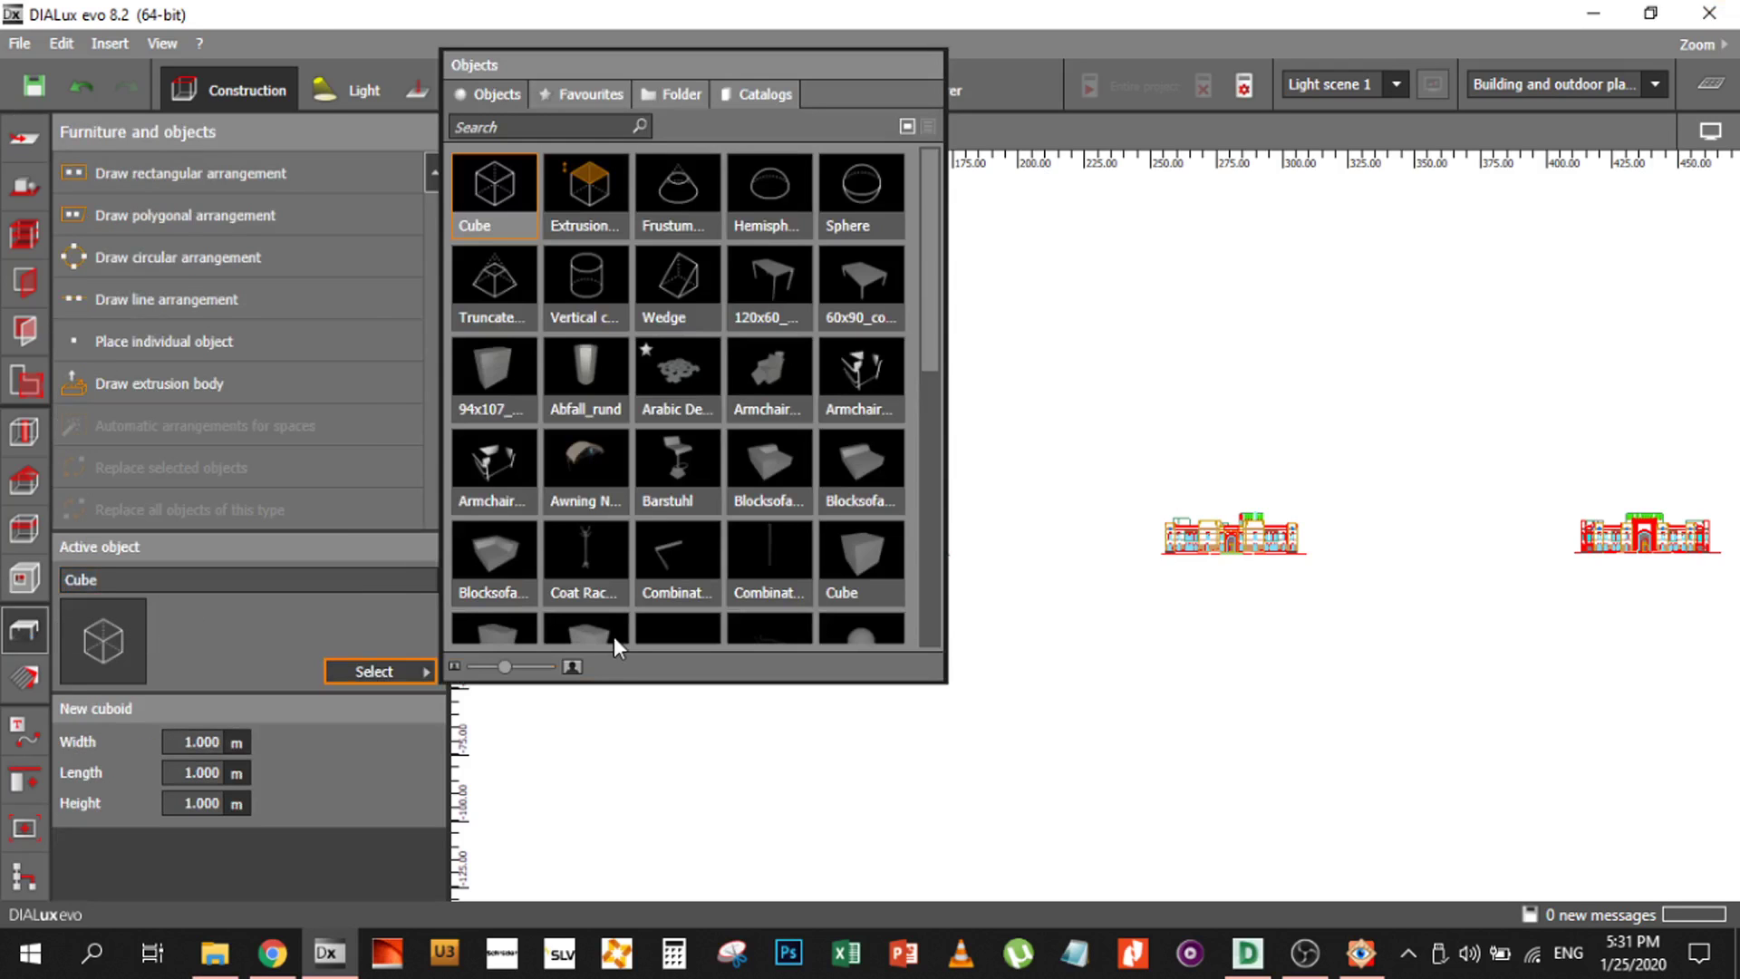
click(590, 184)
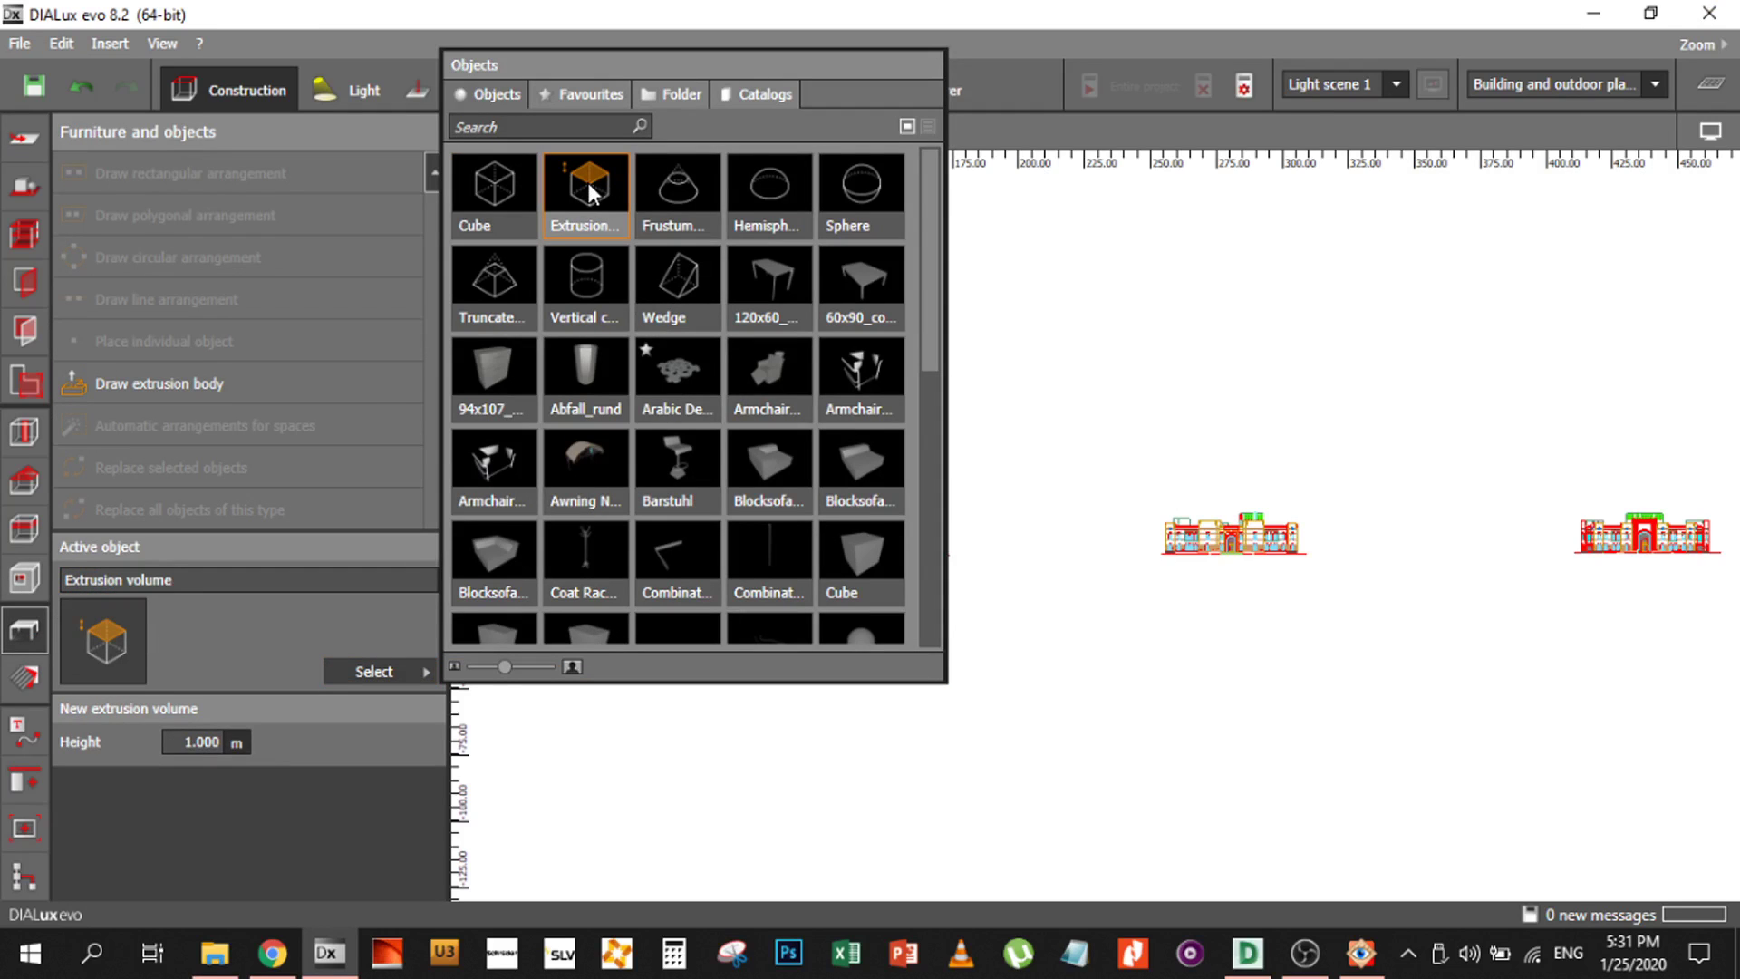
click(1031, 7)
Start an extrusion body outline at the lower left inner corner of the second elevation's rightmost arched window, about X 168.907 m, Y 2.325 m
scroll(890, 542, up, 5)
scroll(894, 546, up, 8)
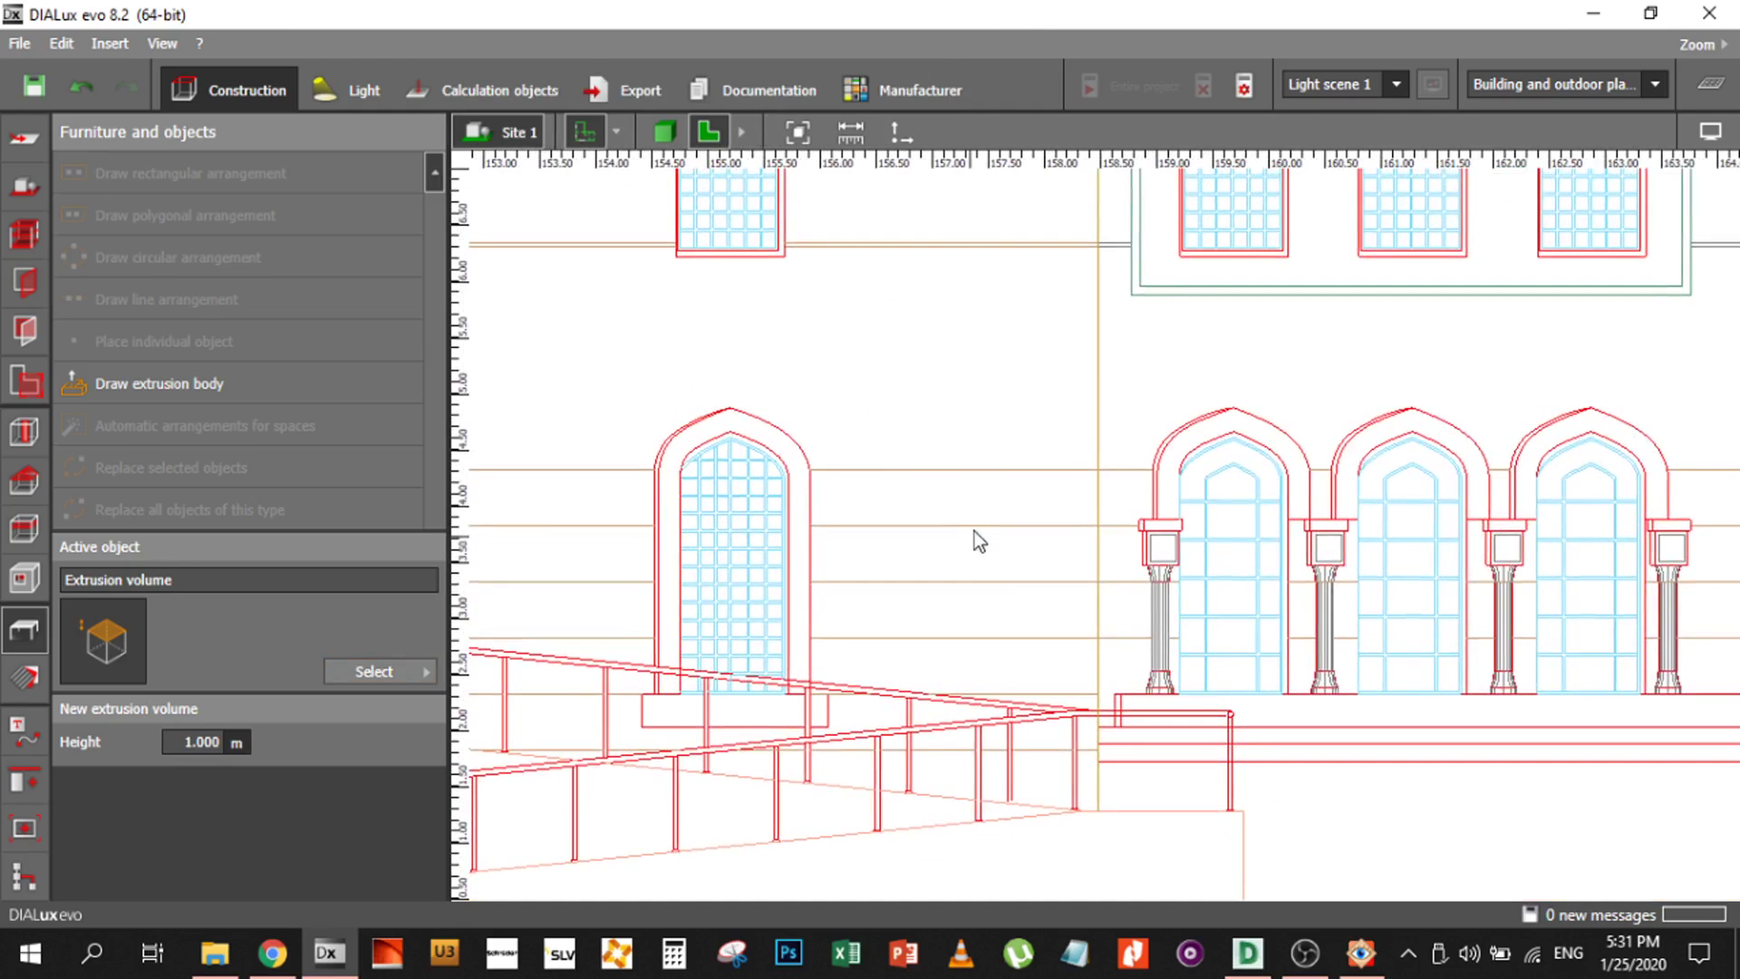
scroll(962, 522, down, 9)
scroll(1354, 563, up, 1)
middle_drag(1355, 563, 982, 561)
scroll(1183, 517, up, 4)
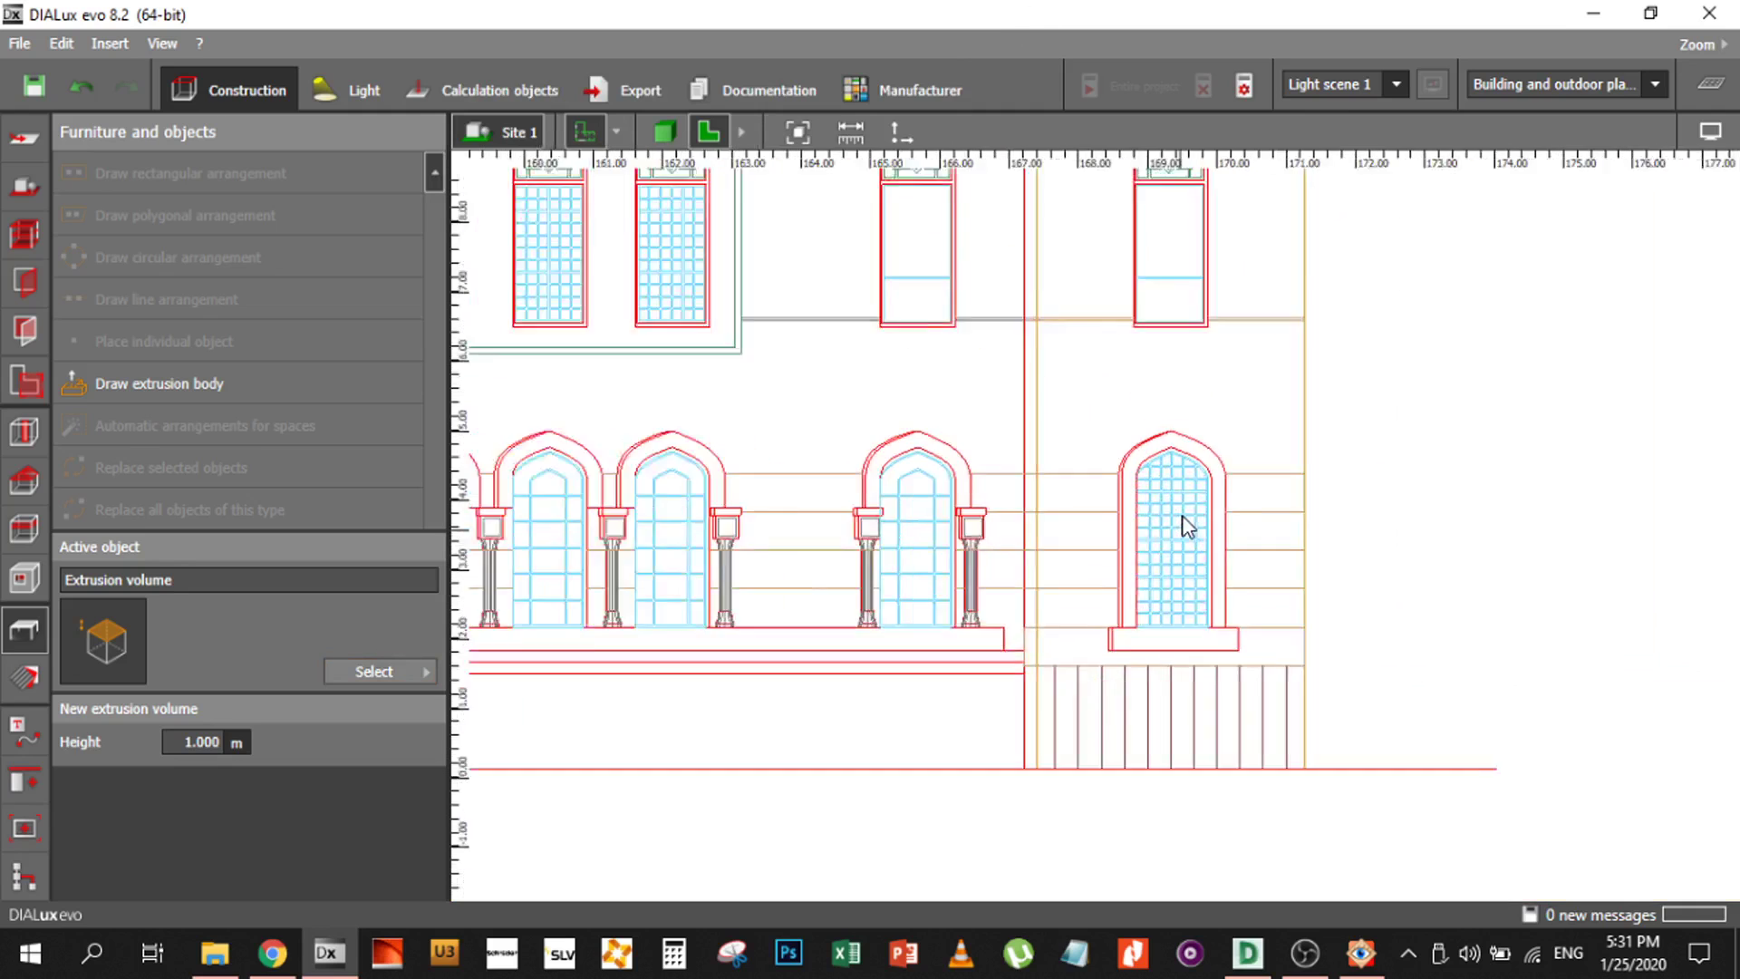
scroll(1187, 526, up, 3)
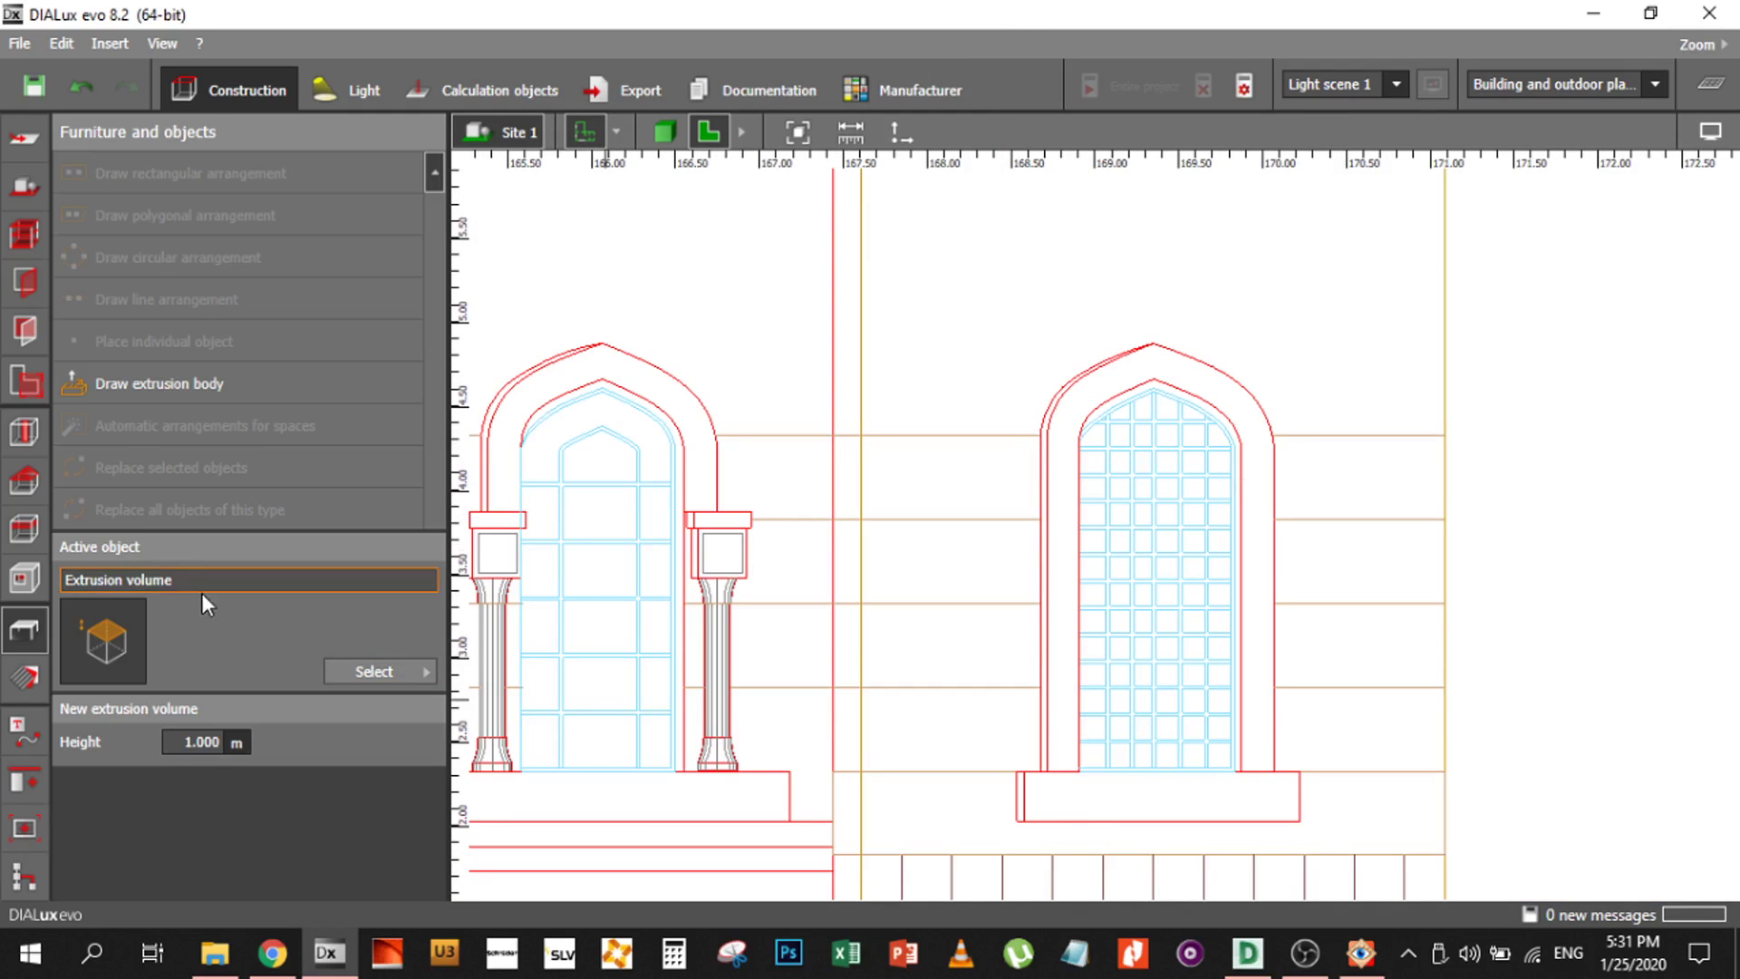
click(148, 383)
scroll(1095, 709, up, 2)
scroll(1095, 708, up, 1)
middle_drag(1064, 729, 983, 580)
click(992, 682)
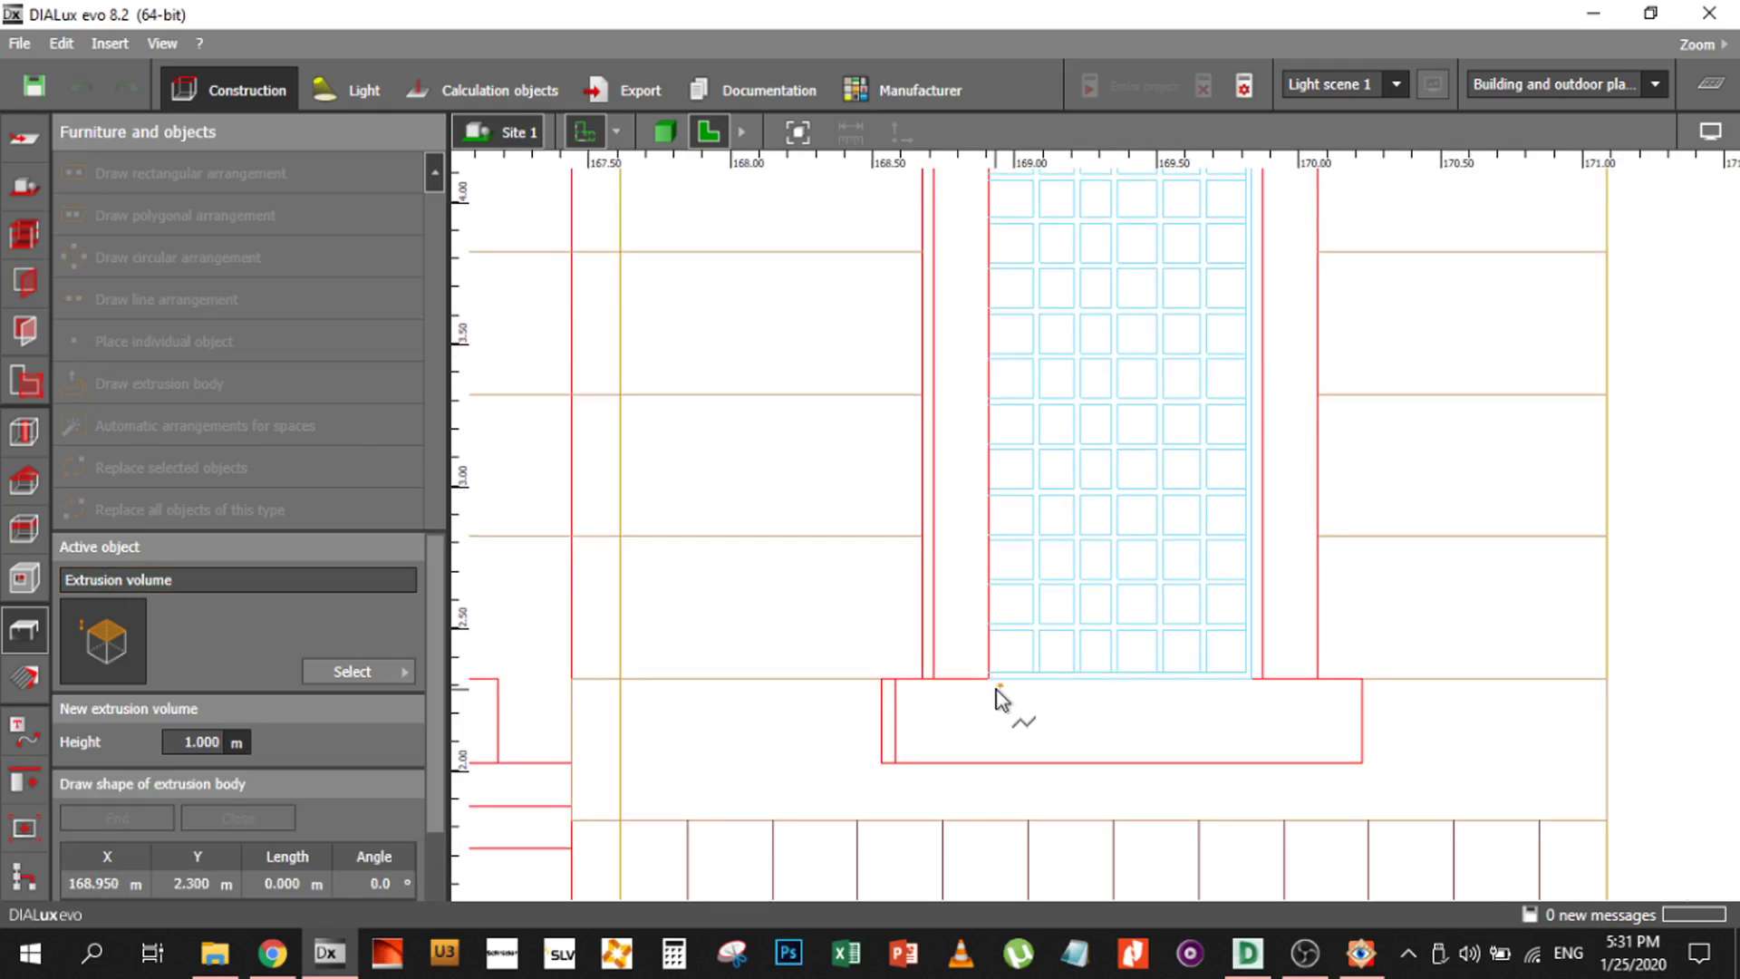
click(990, 687)
middle_drag(979, 381, 730, 669)
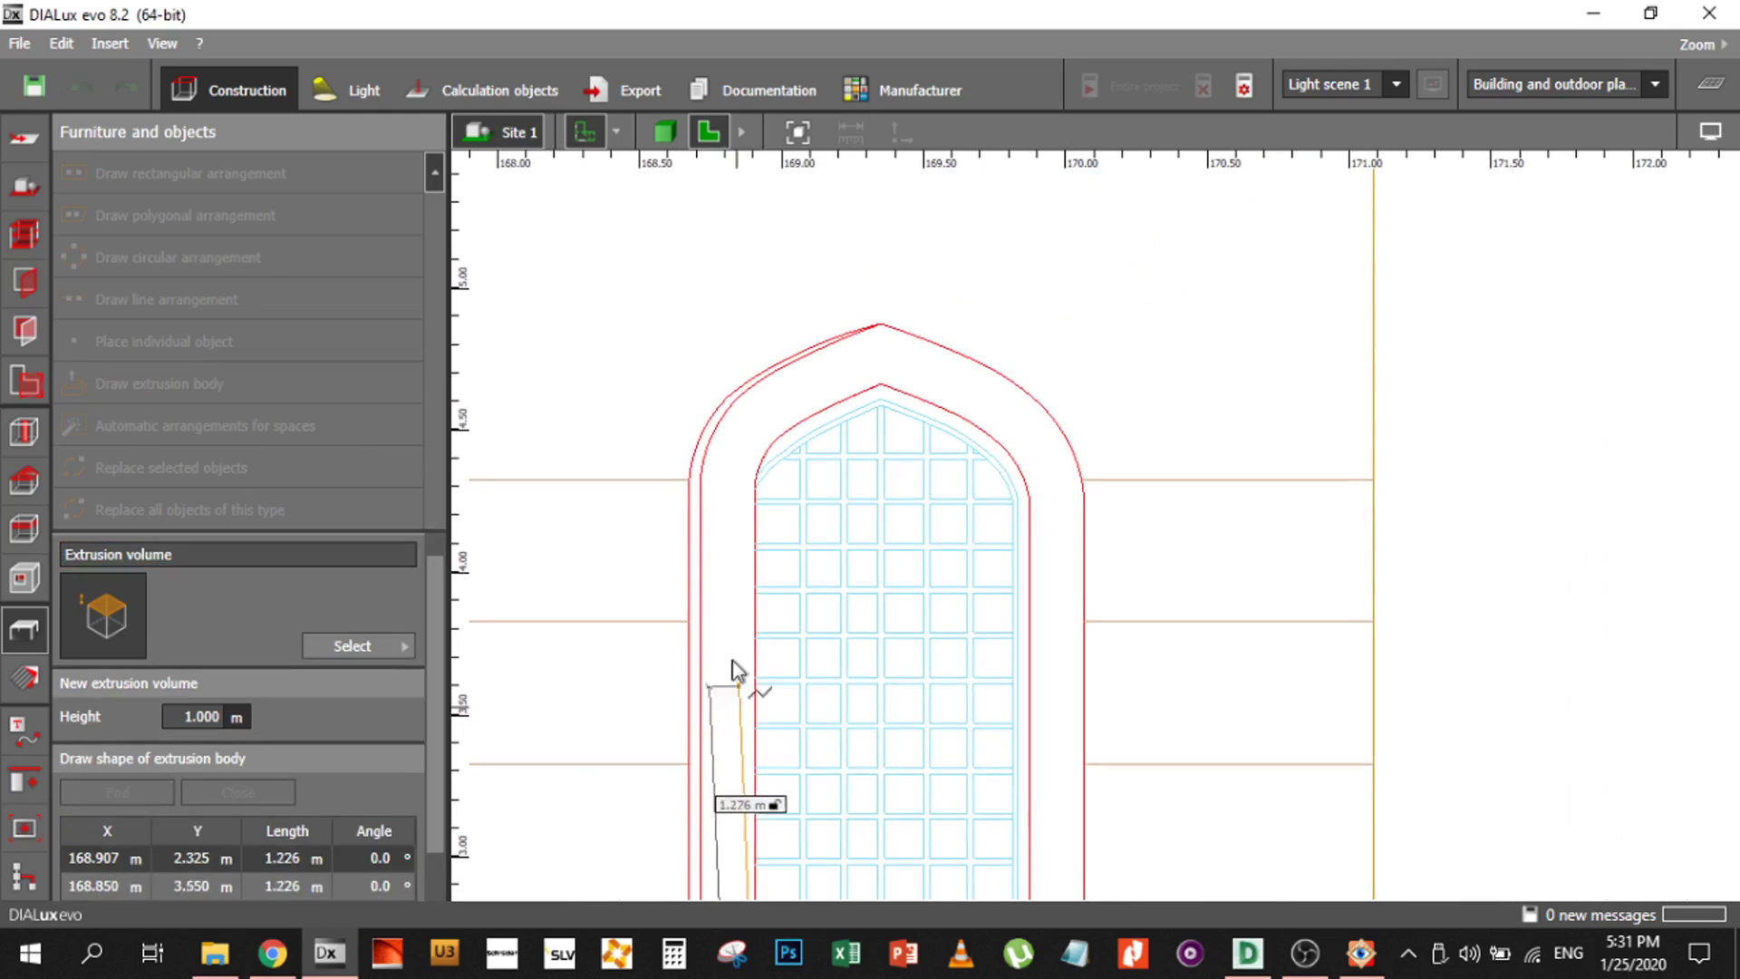
Trace the outline up the left inner jamb and along the inner arch to its apex, about X 169.351 m, Y 4.663 m
click(756, 489)
click(784, 458)
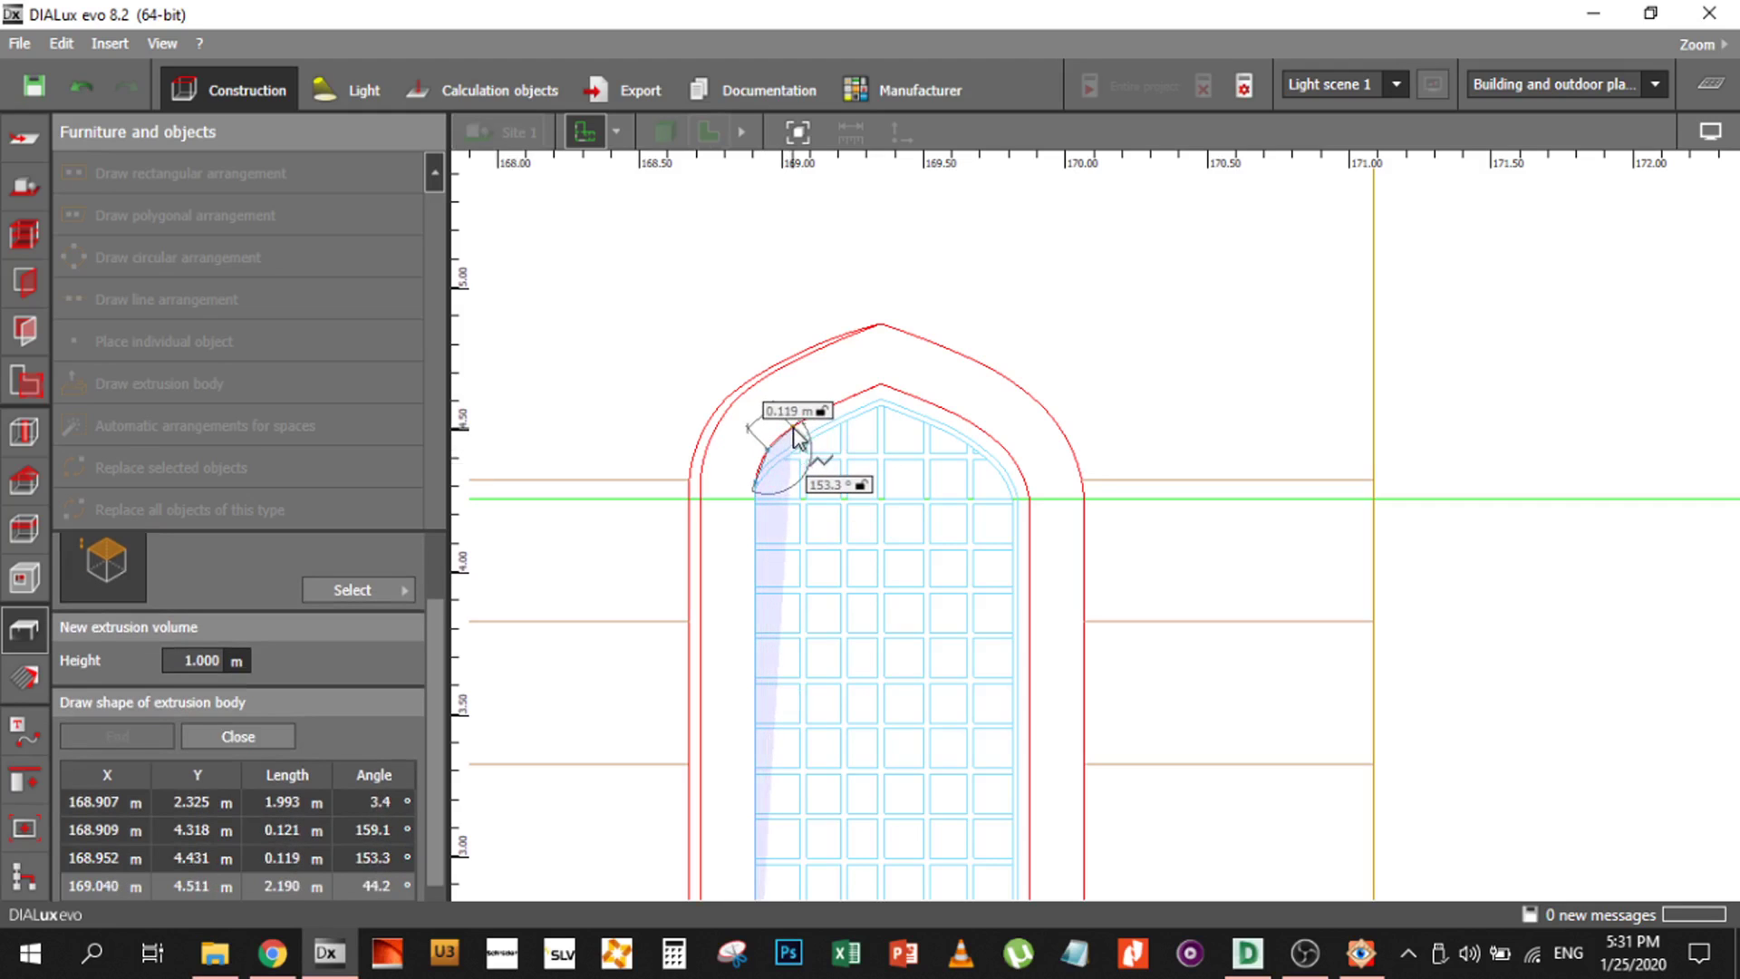
click(795, 429)
click(831, 410)
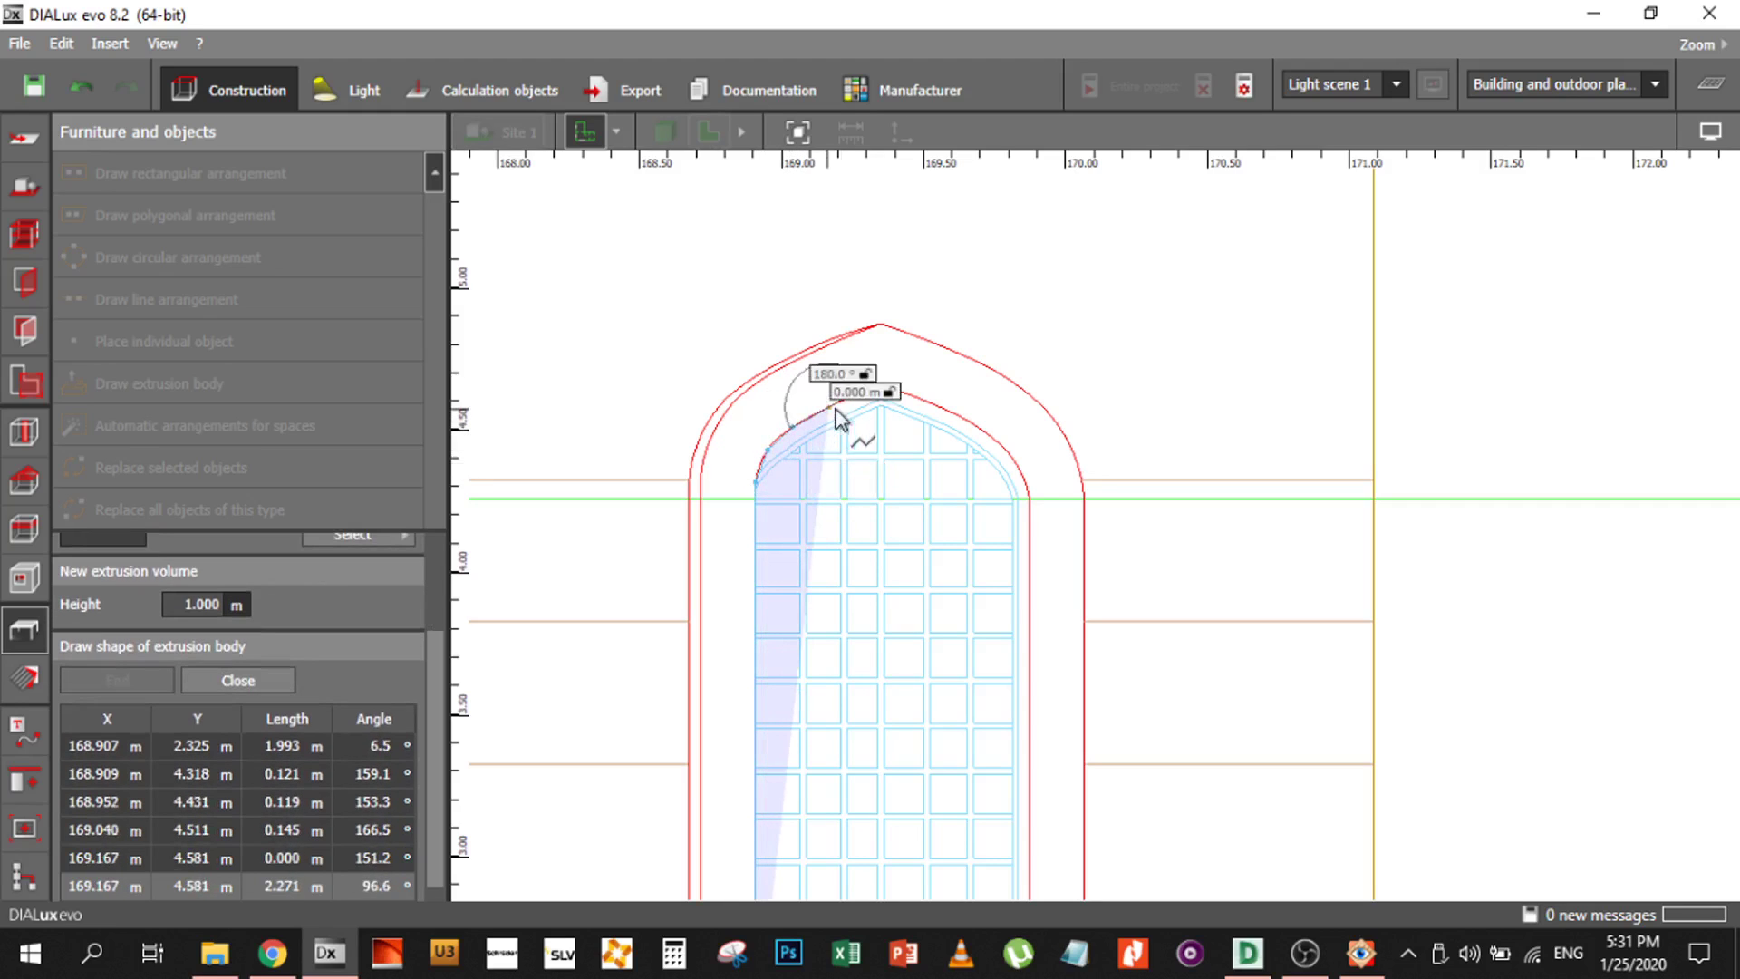
click(880, 386)
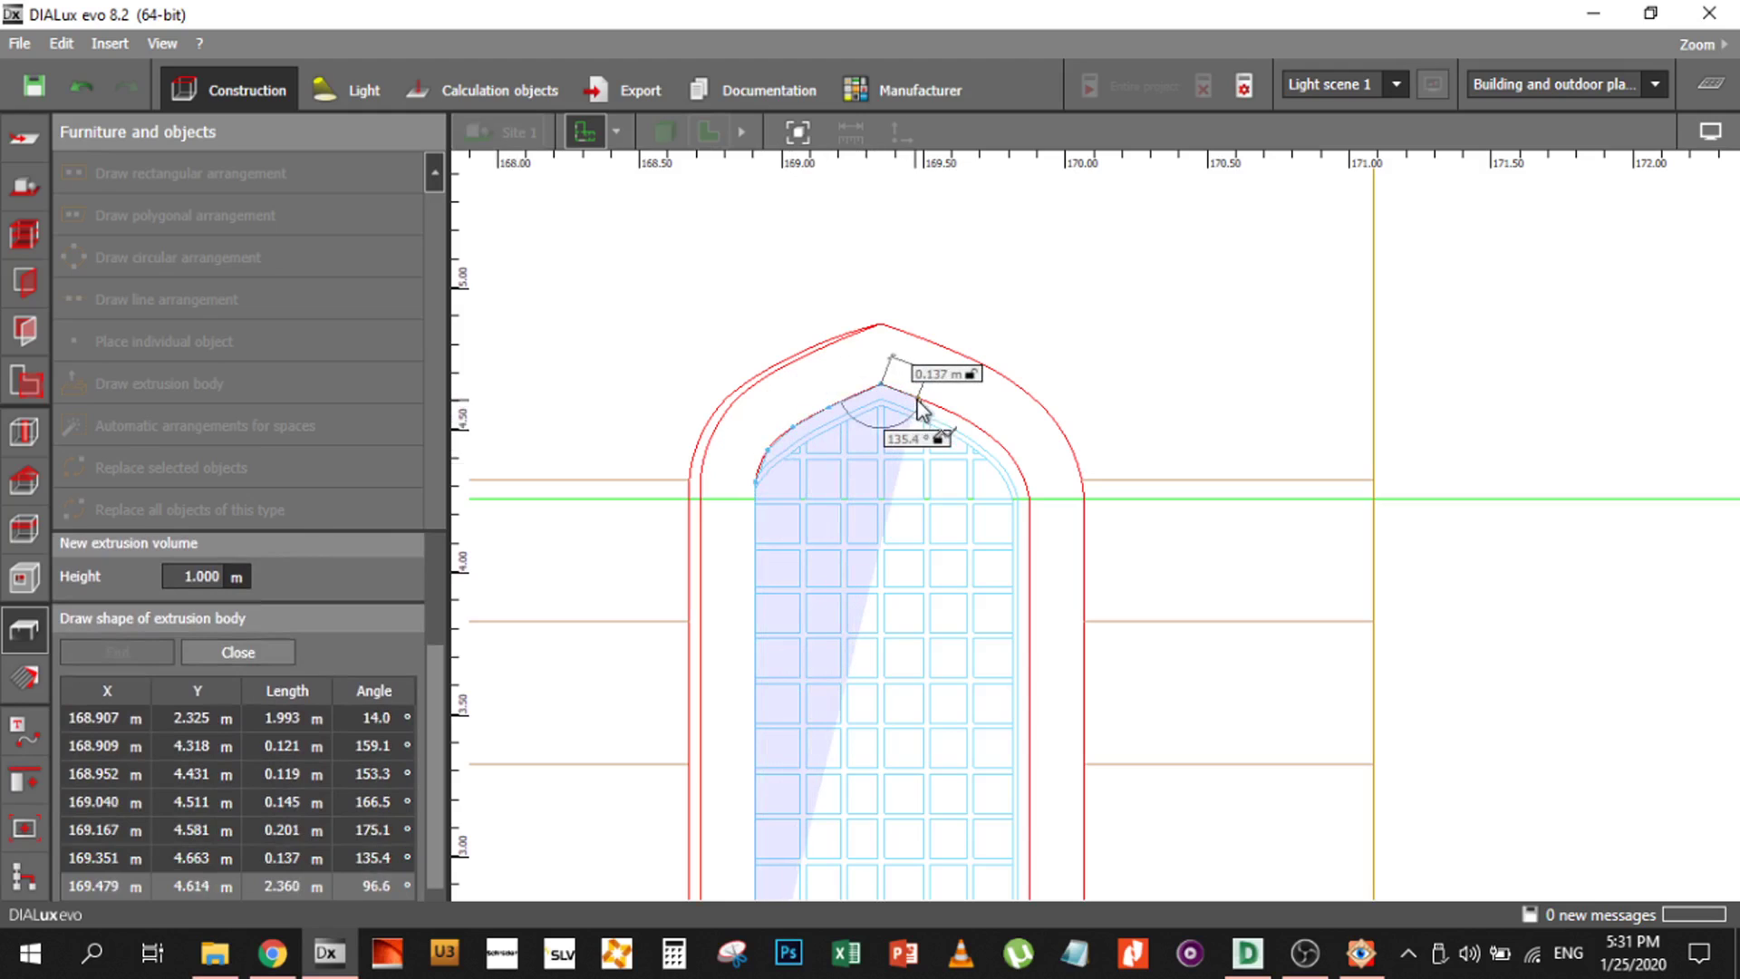
Trace the right half of the inner arch from the apex down to the jamb, about X 169.873 m, Y 4.182 m
click(920, 403)
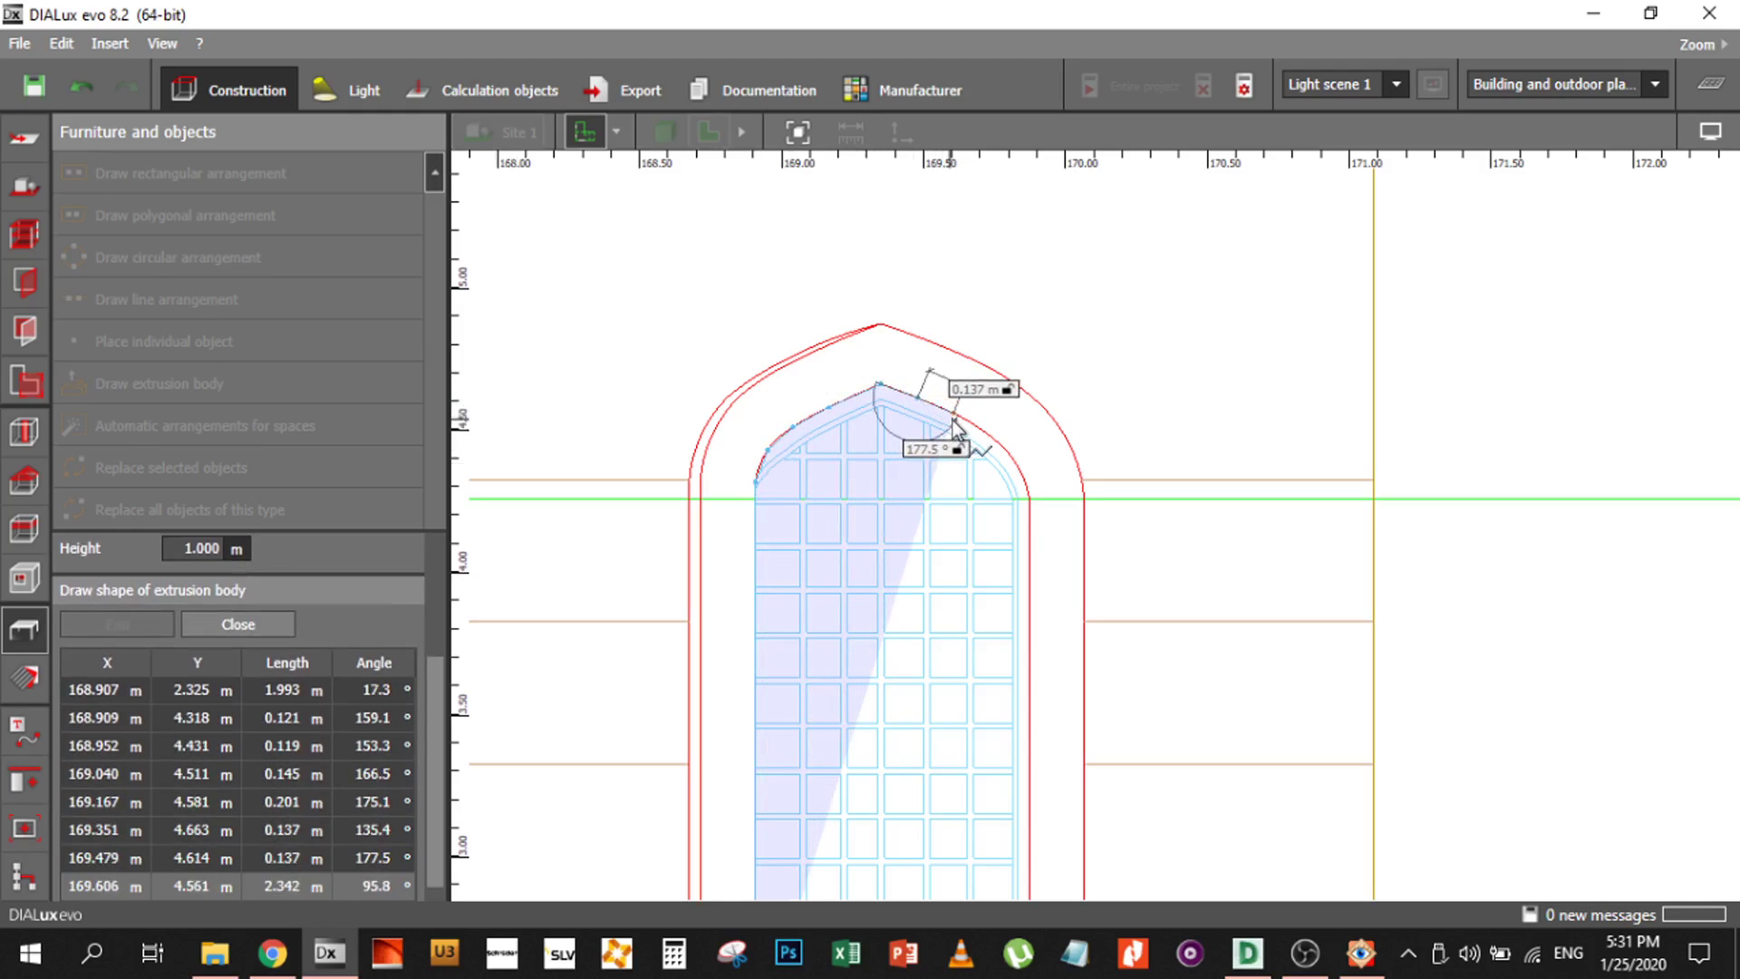
click(955, 418)
click(984, 433)
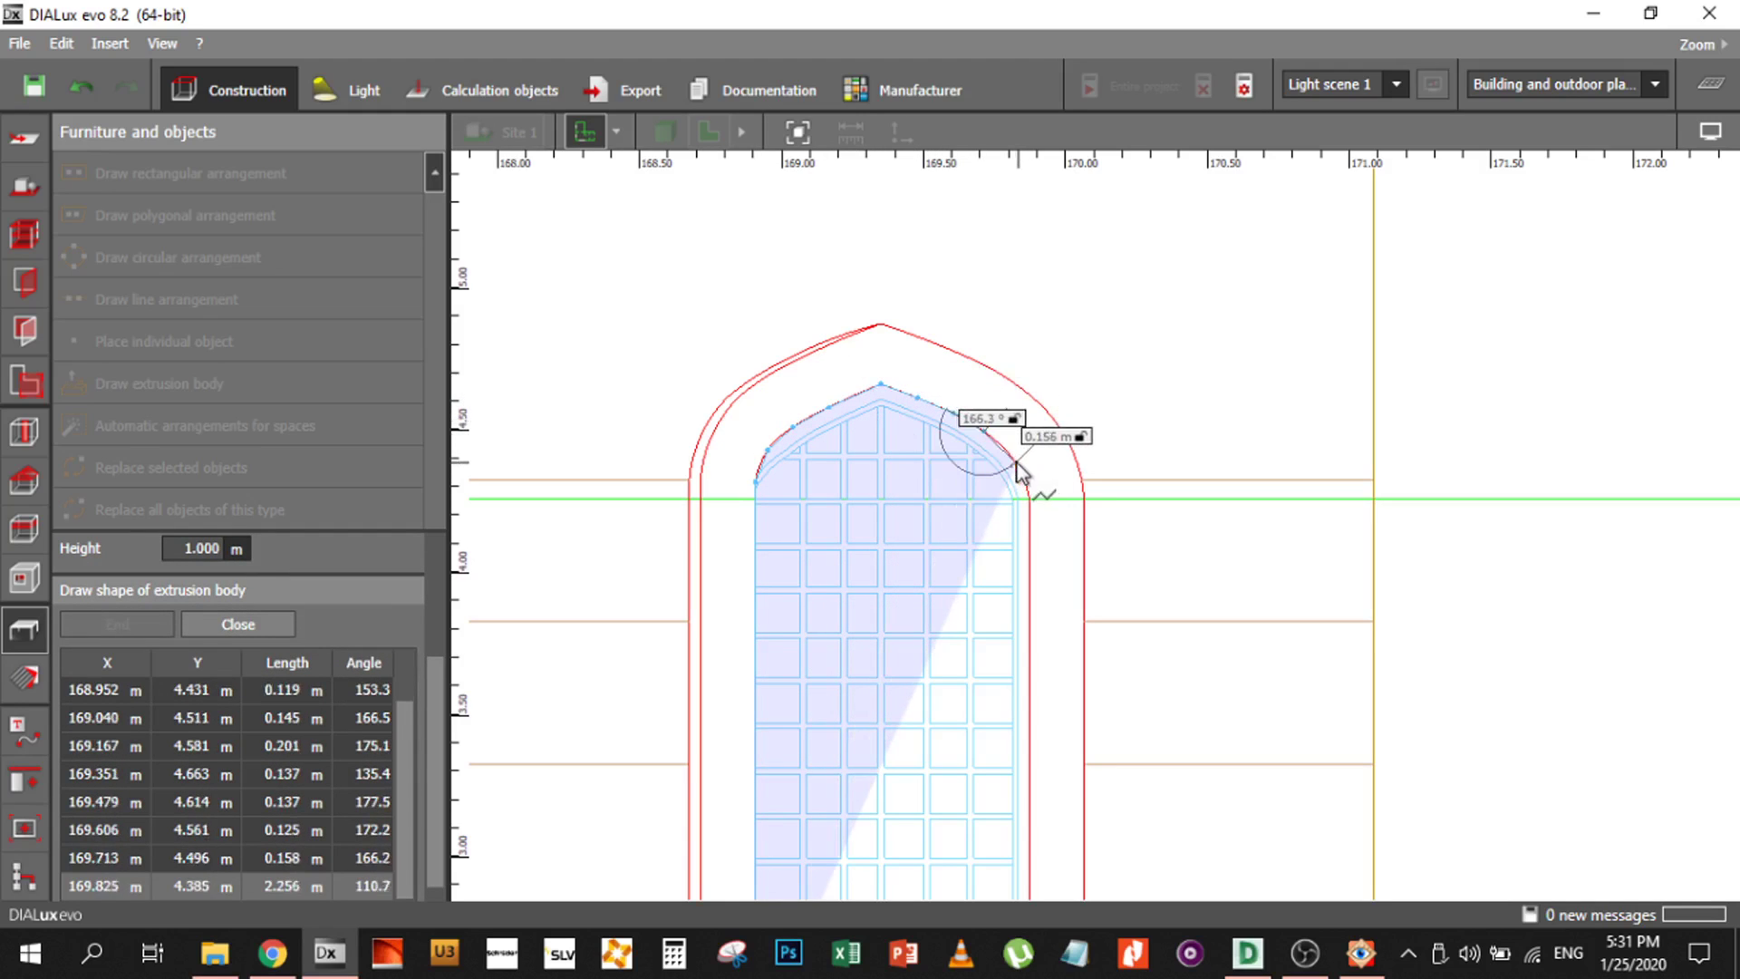
click(1014, 461)
click(1030, 490)
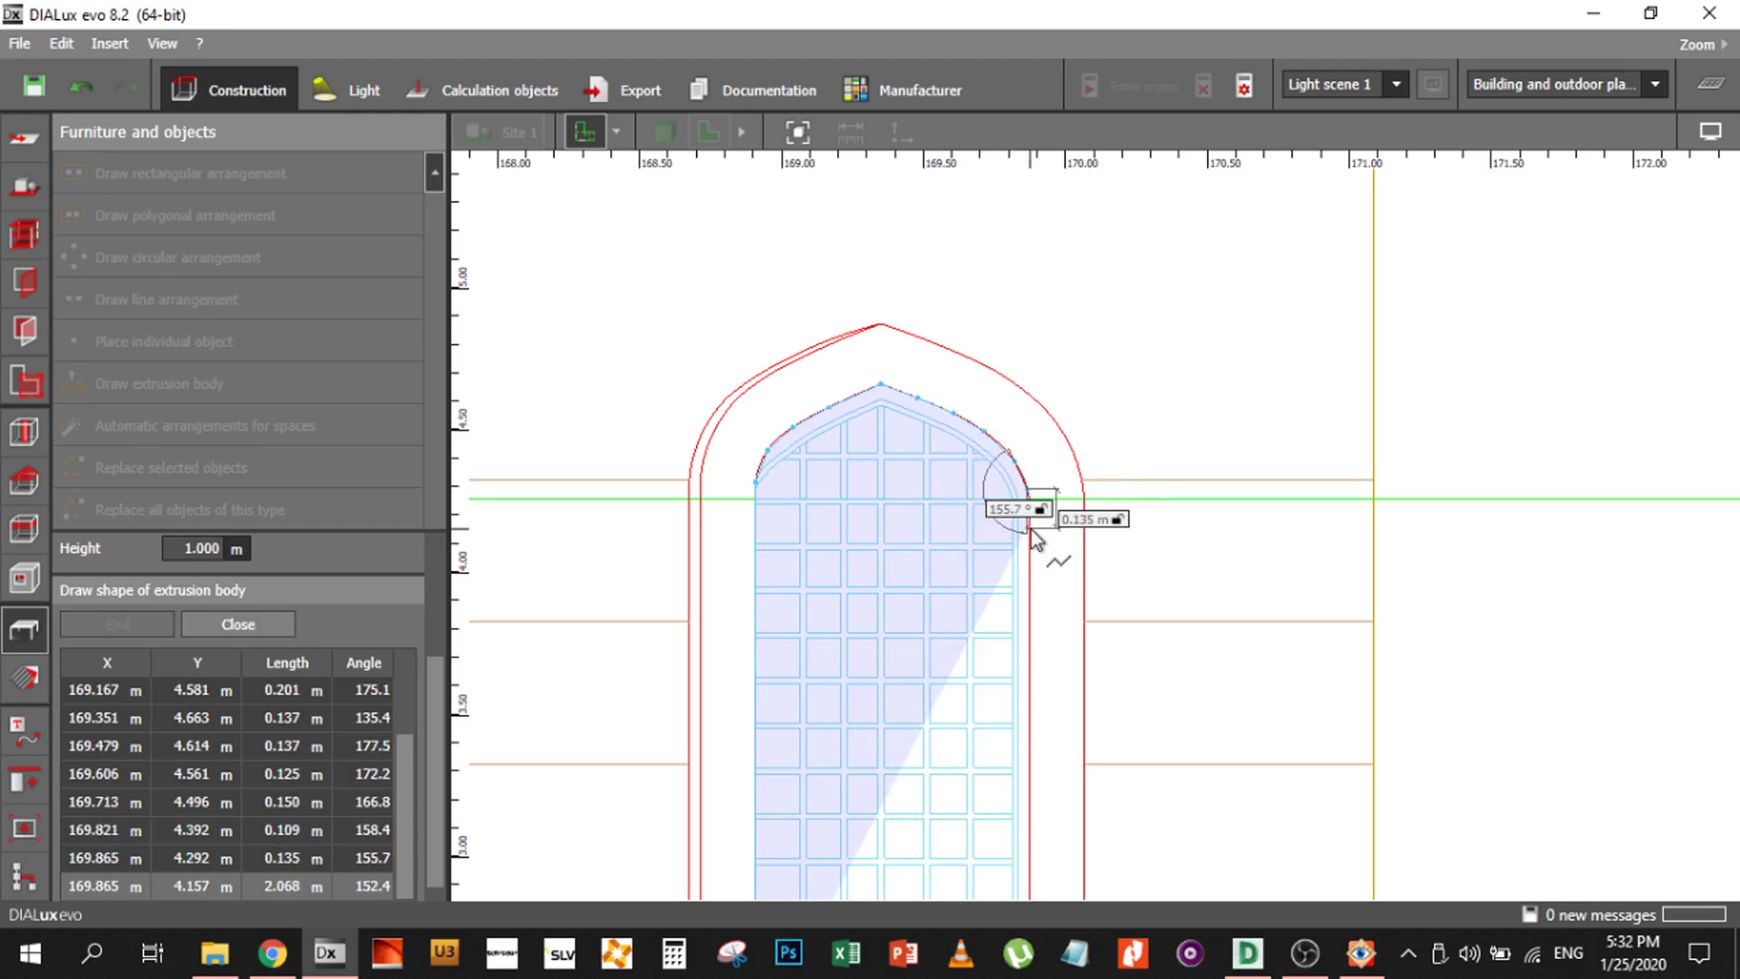
scroll(1034, 535, up, 2)
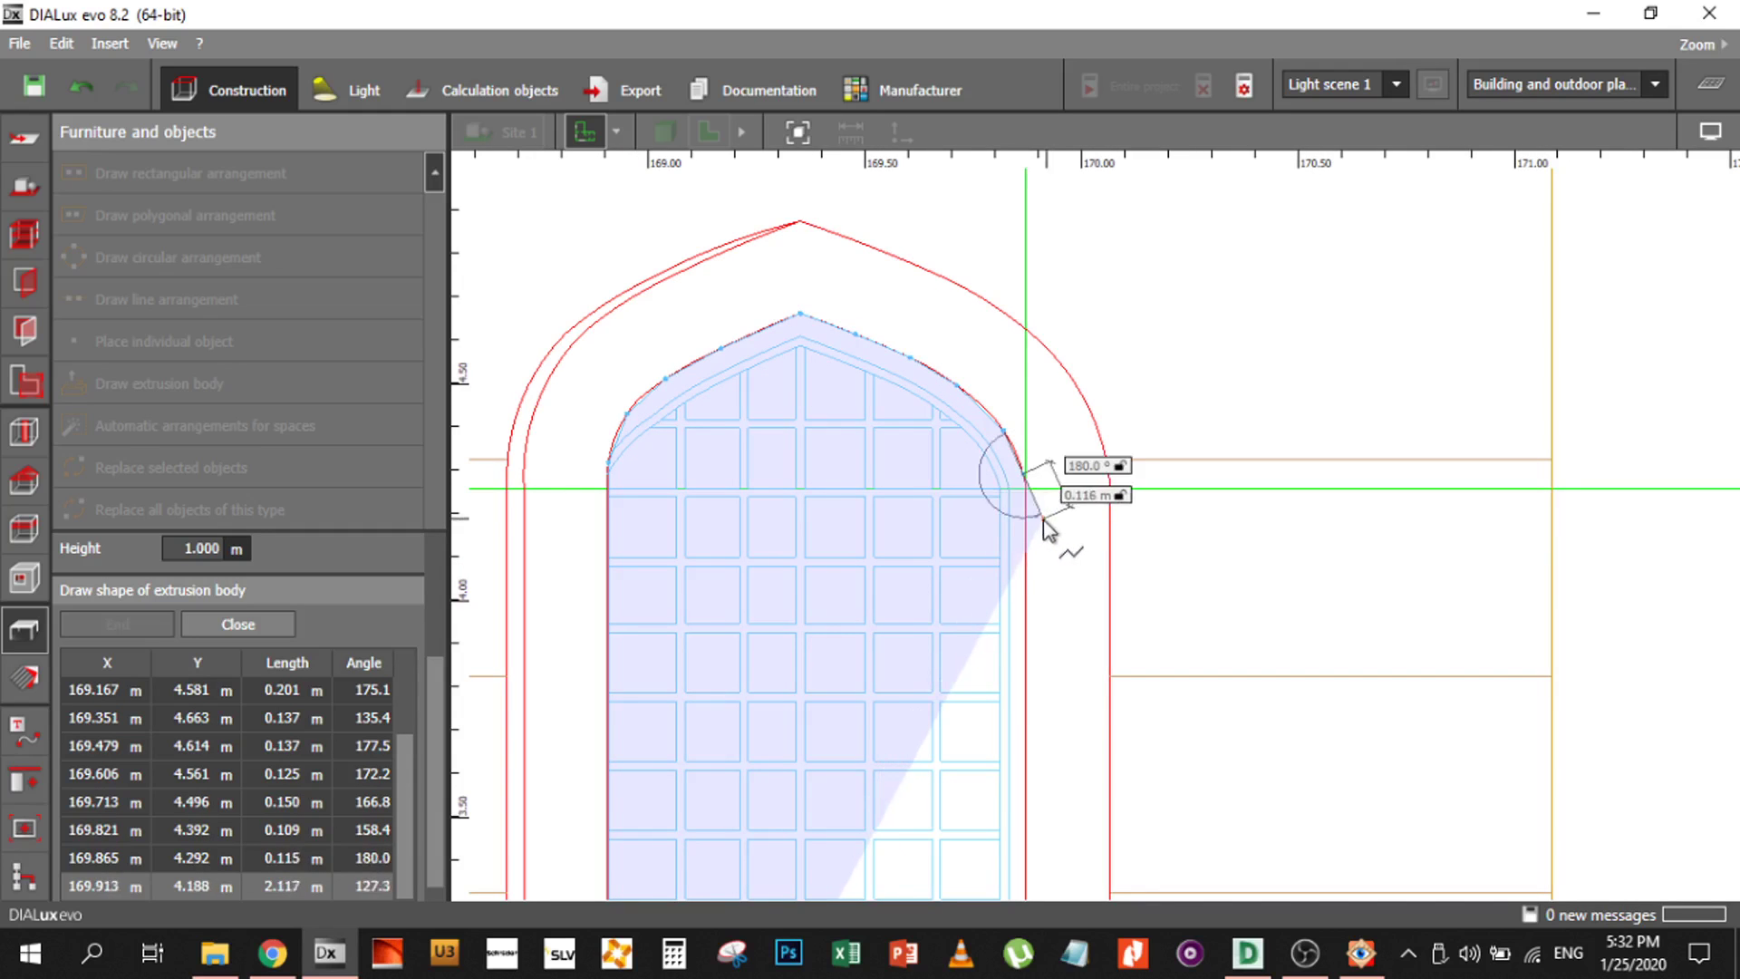
click(1034, 530)
Continue the outline down the right inner jamb to the sill and about 0.193 m across to the frame's outer edge
scroll(1032, 590, down, 3)
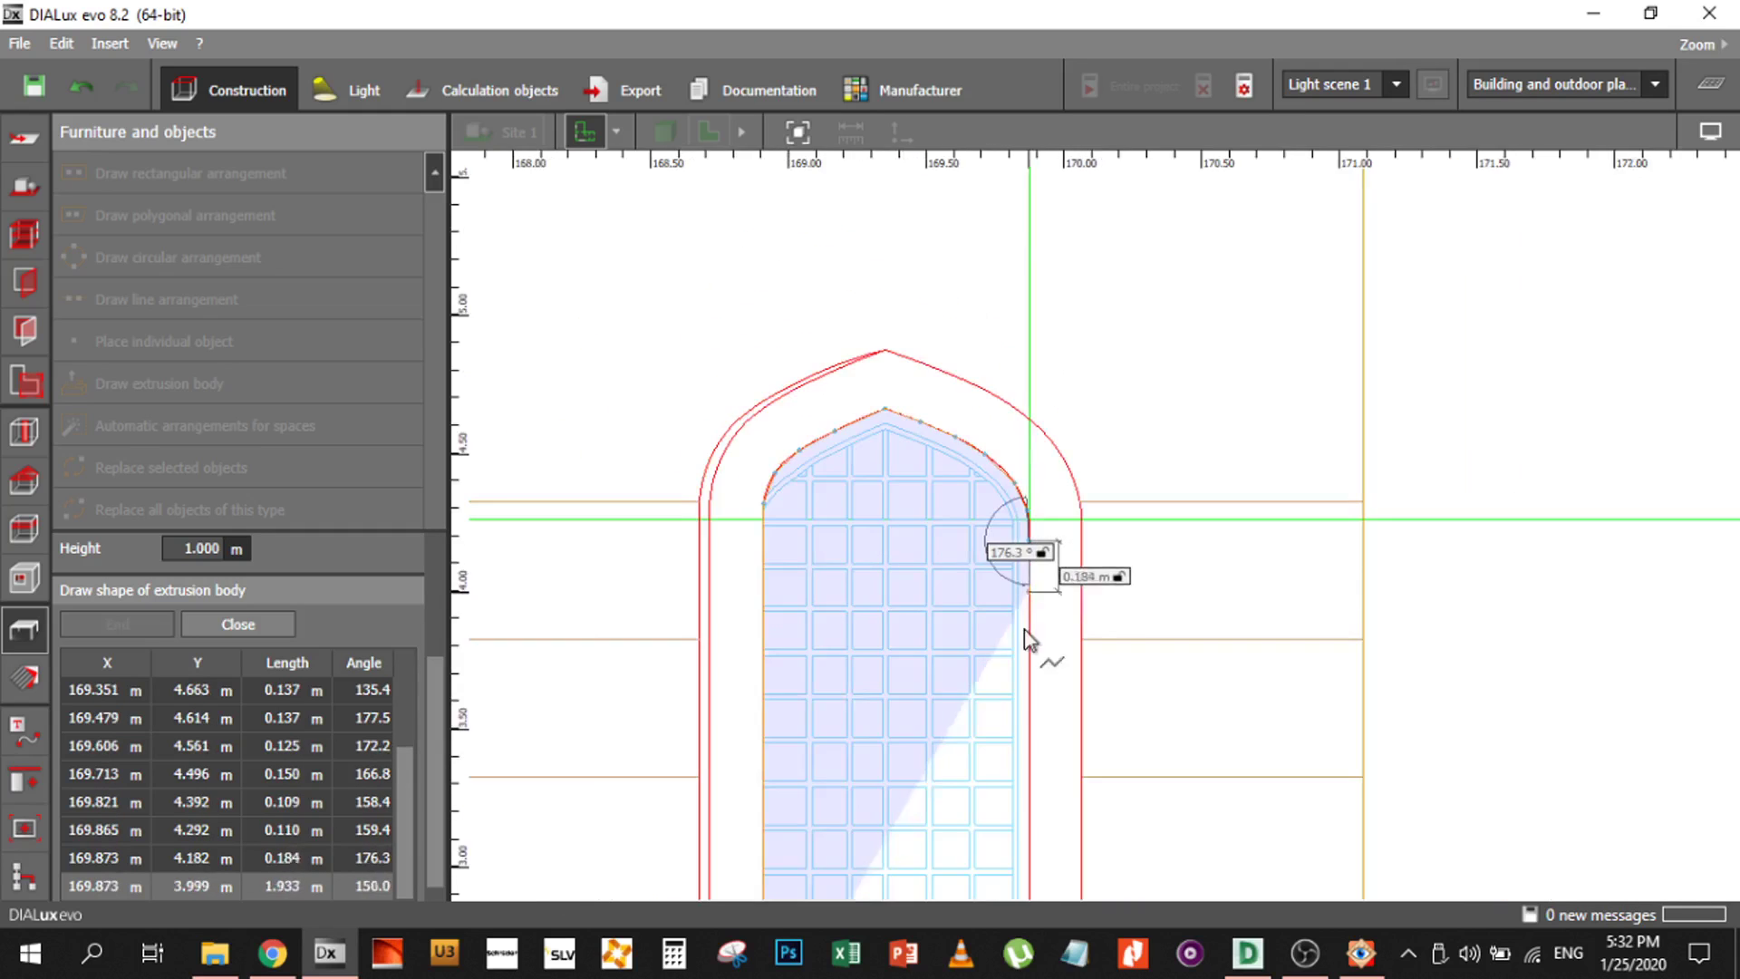
middle_drag(1029, 644, 948, 327)
scroll(946, 711, up, 2)
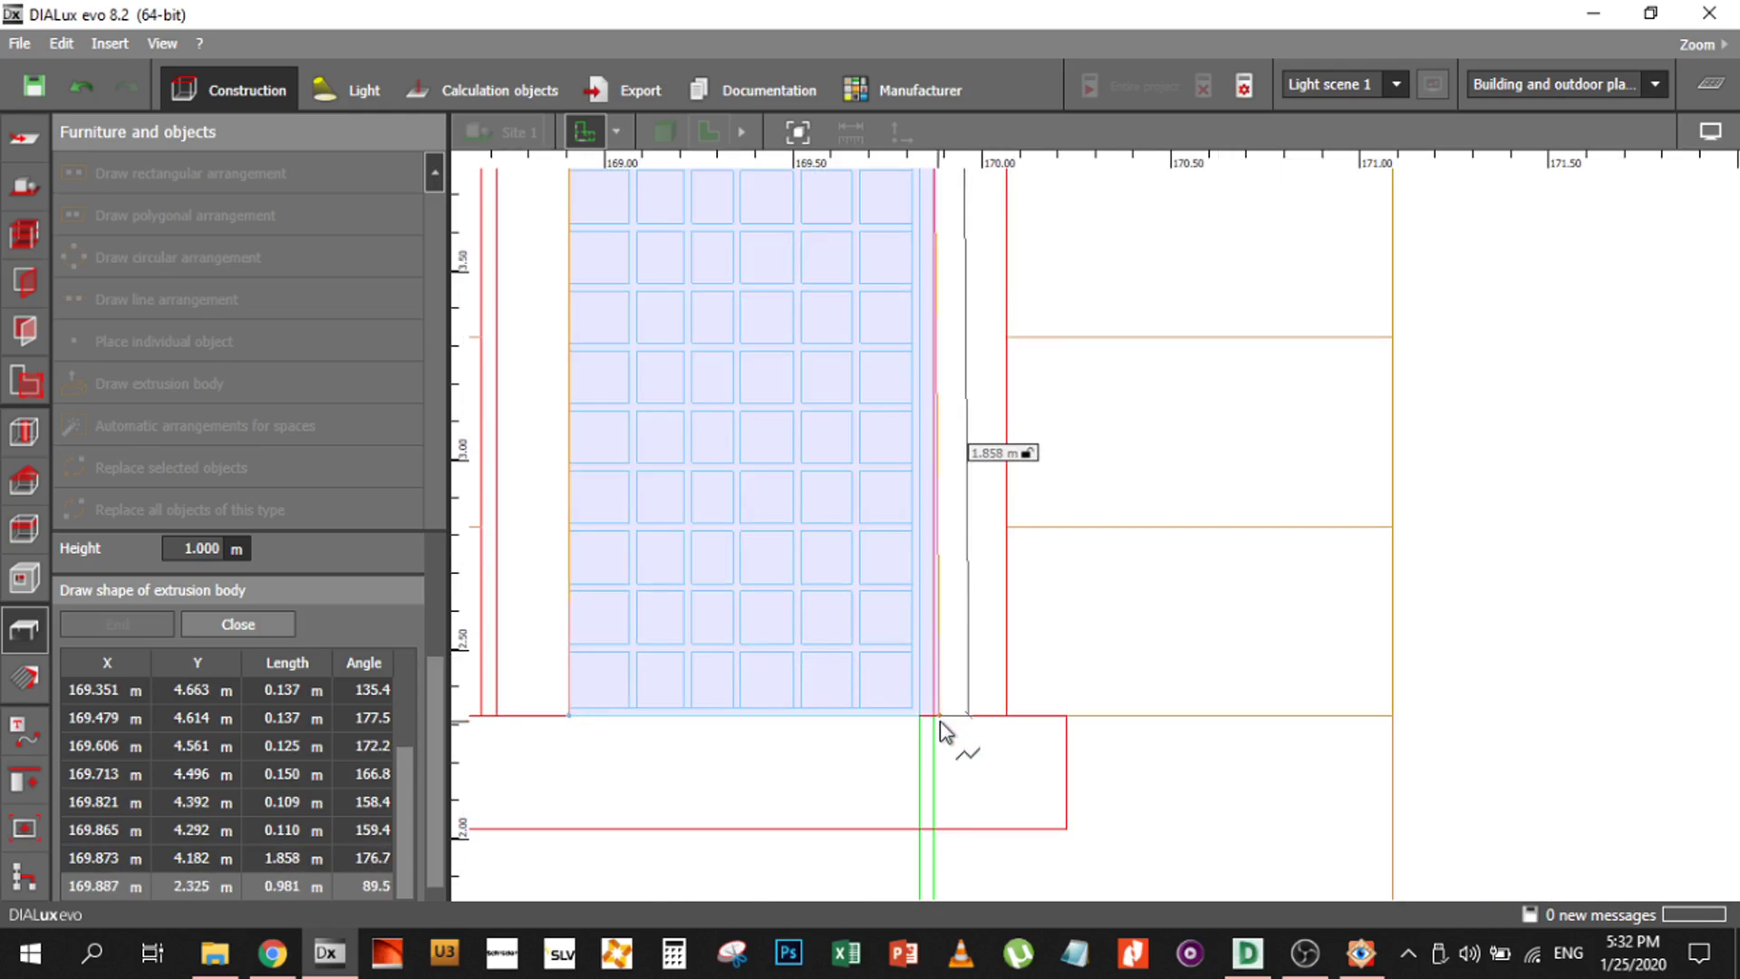
click(934, 716)
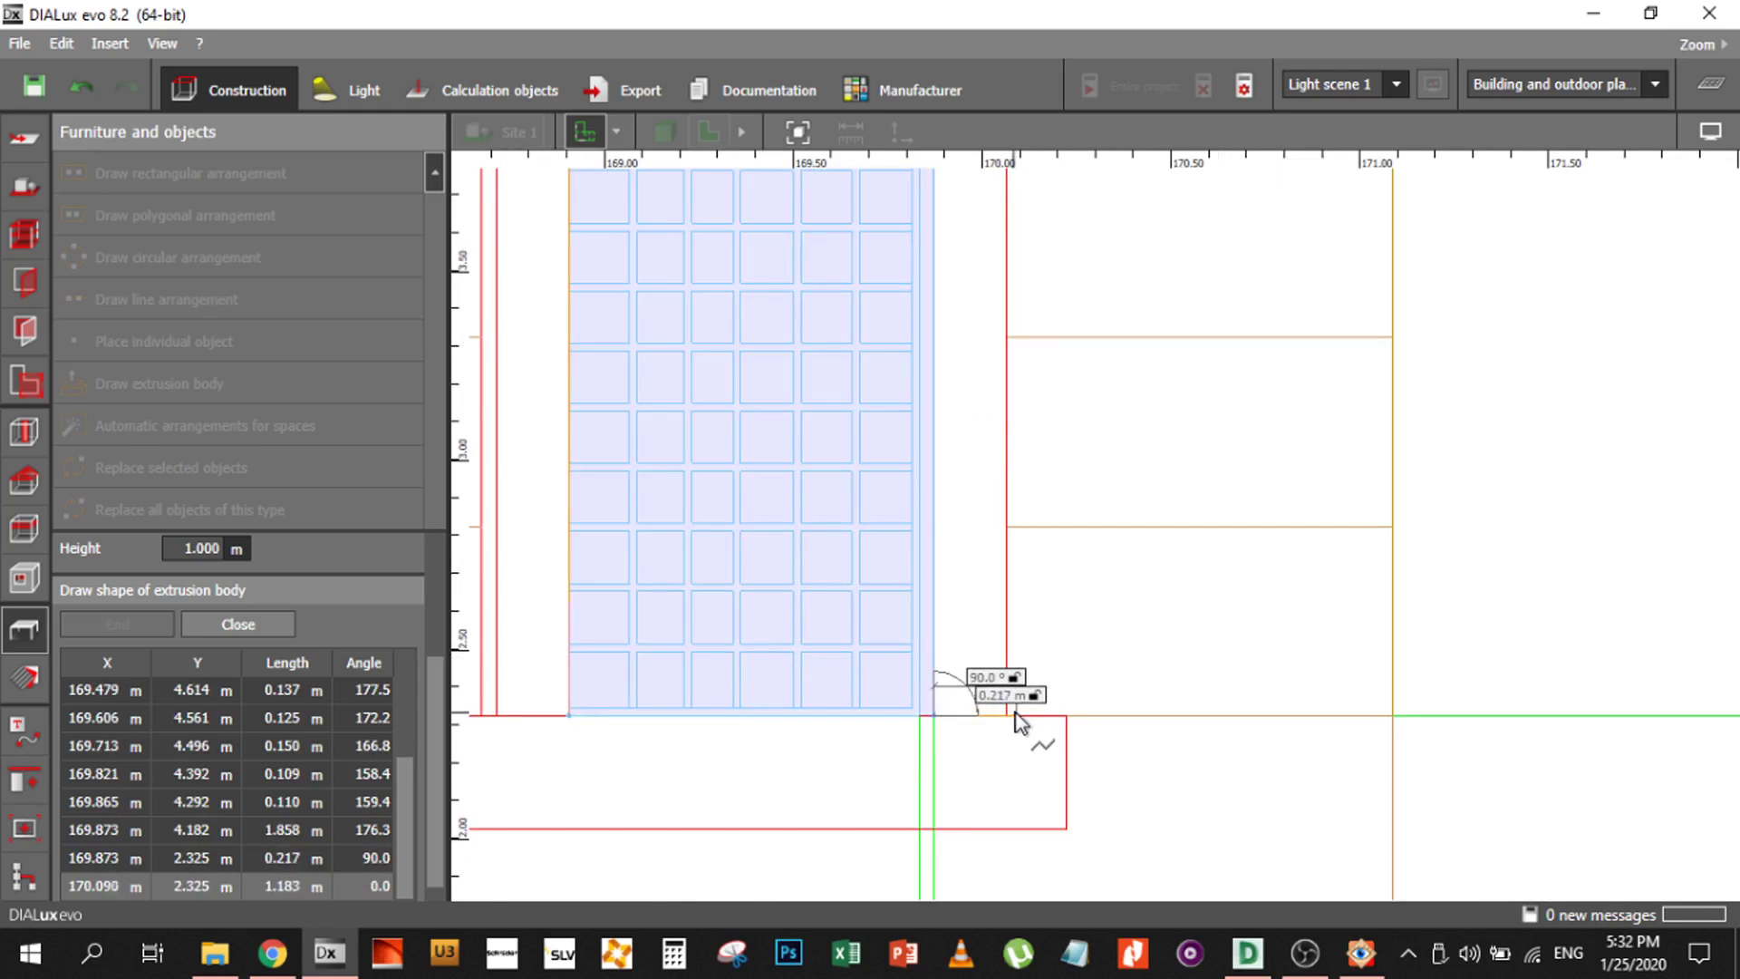
click(1006, 714)
Continue the outline up the right outer jamb to about Y 4.259 m and along the outer arch to about X 169.913 m, Y 4.590 m
scroll(981, 571, down, 2)
middle_drag(991, 338, 951, 633)
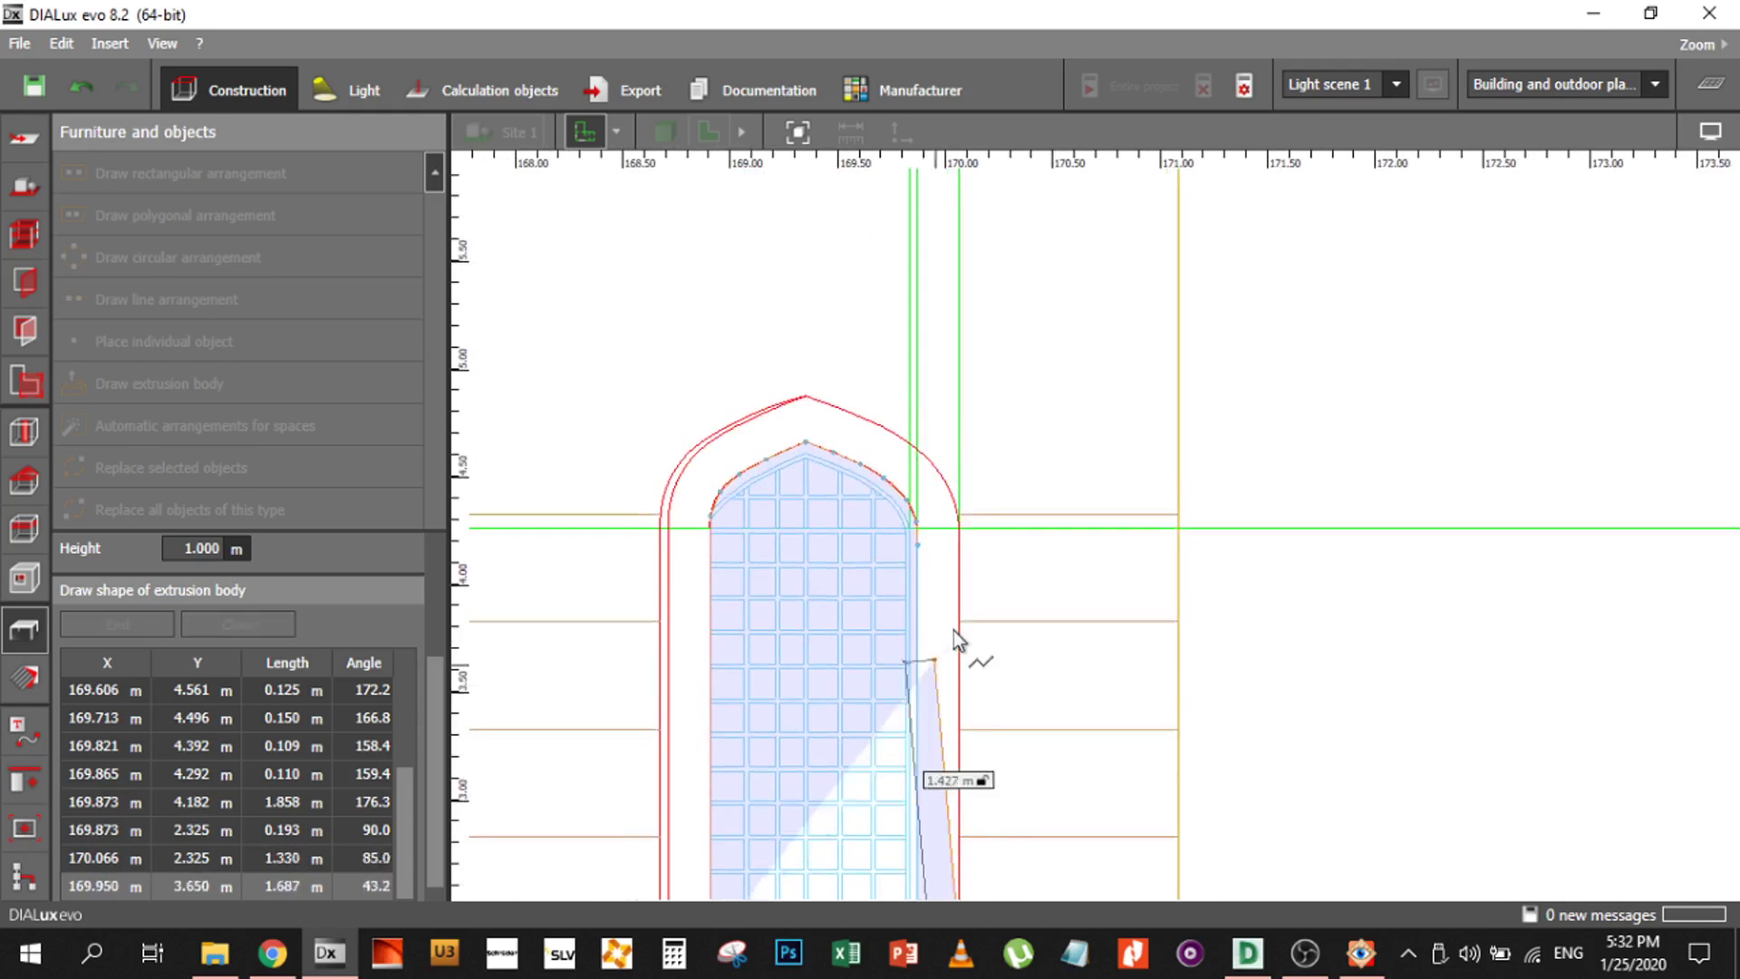
scroll(952, 621, up, 2)
click(964, 450)
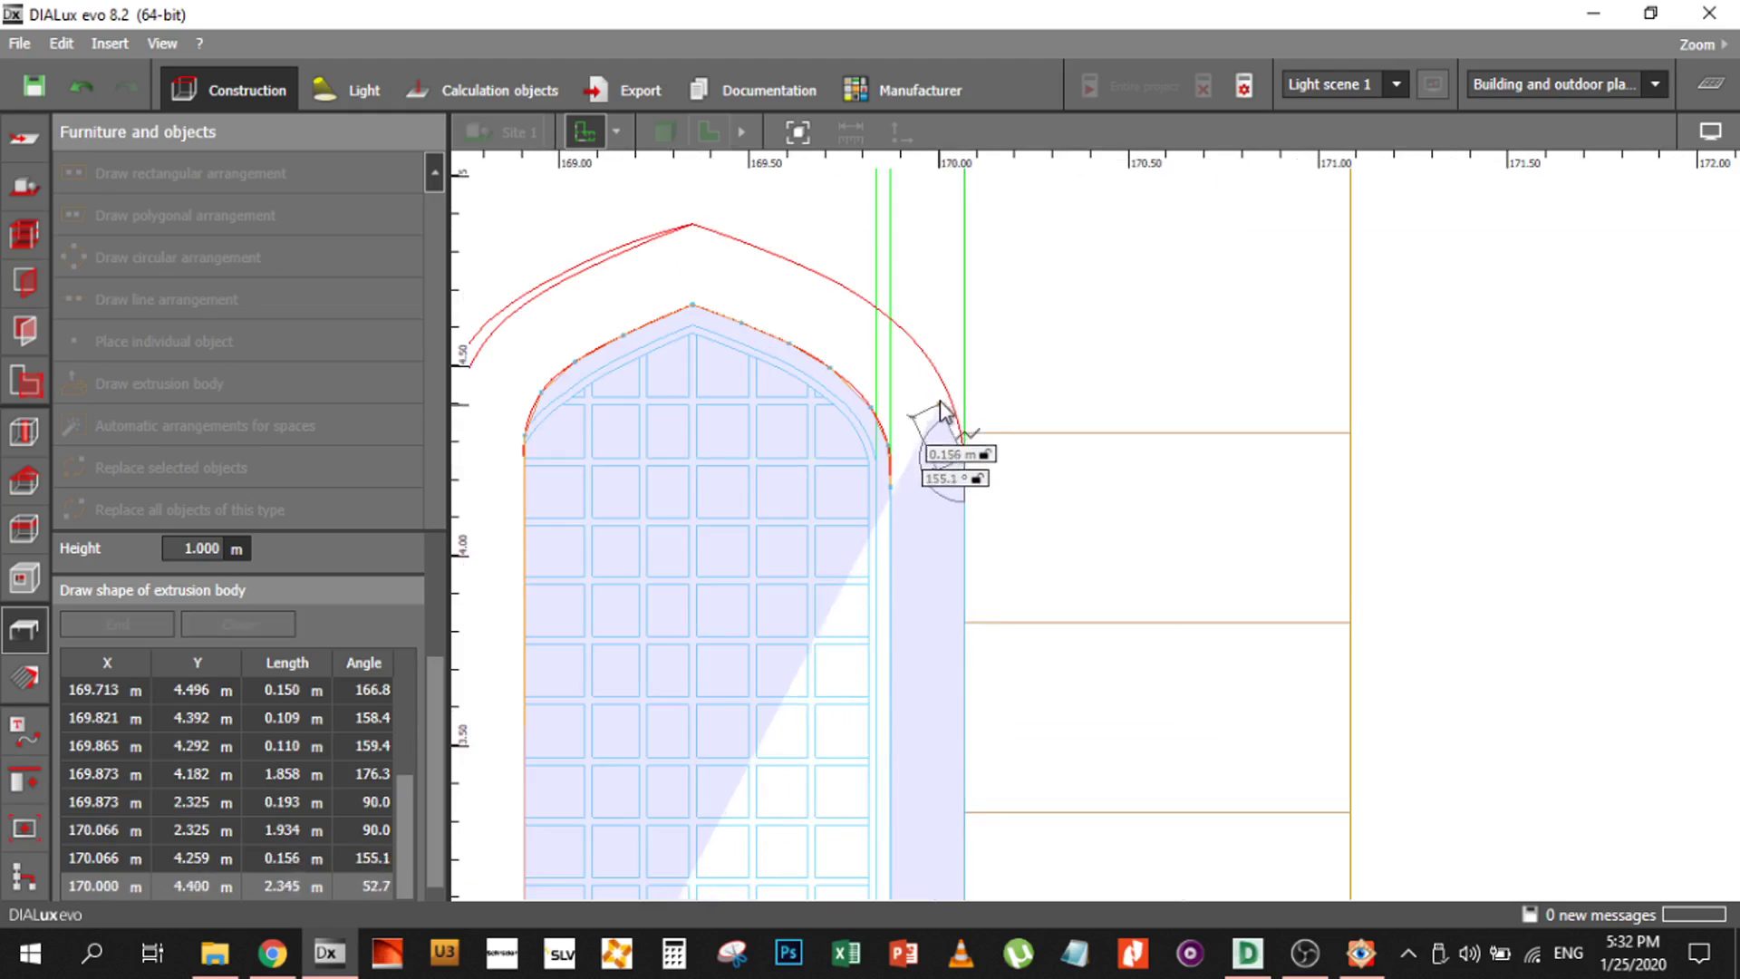
click(944, 379)
click(907, 325)
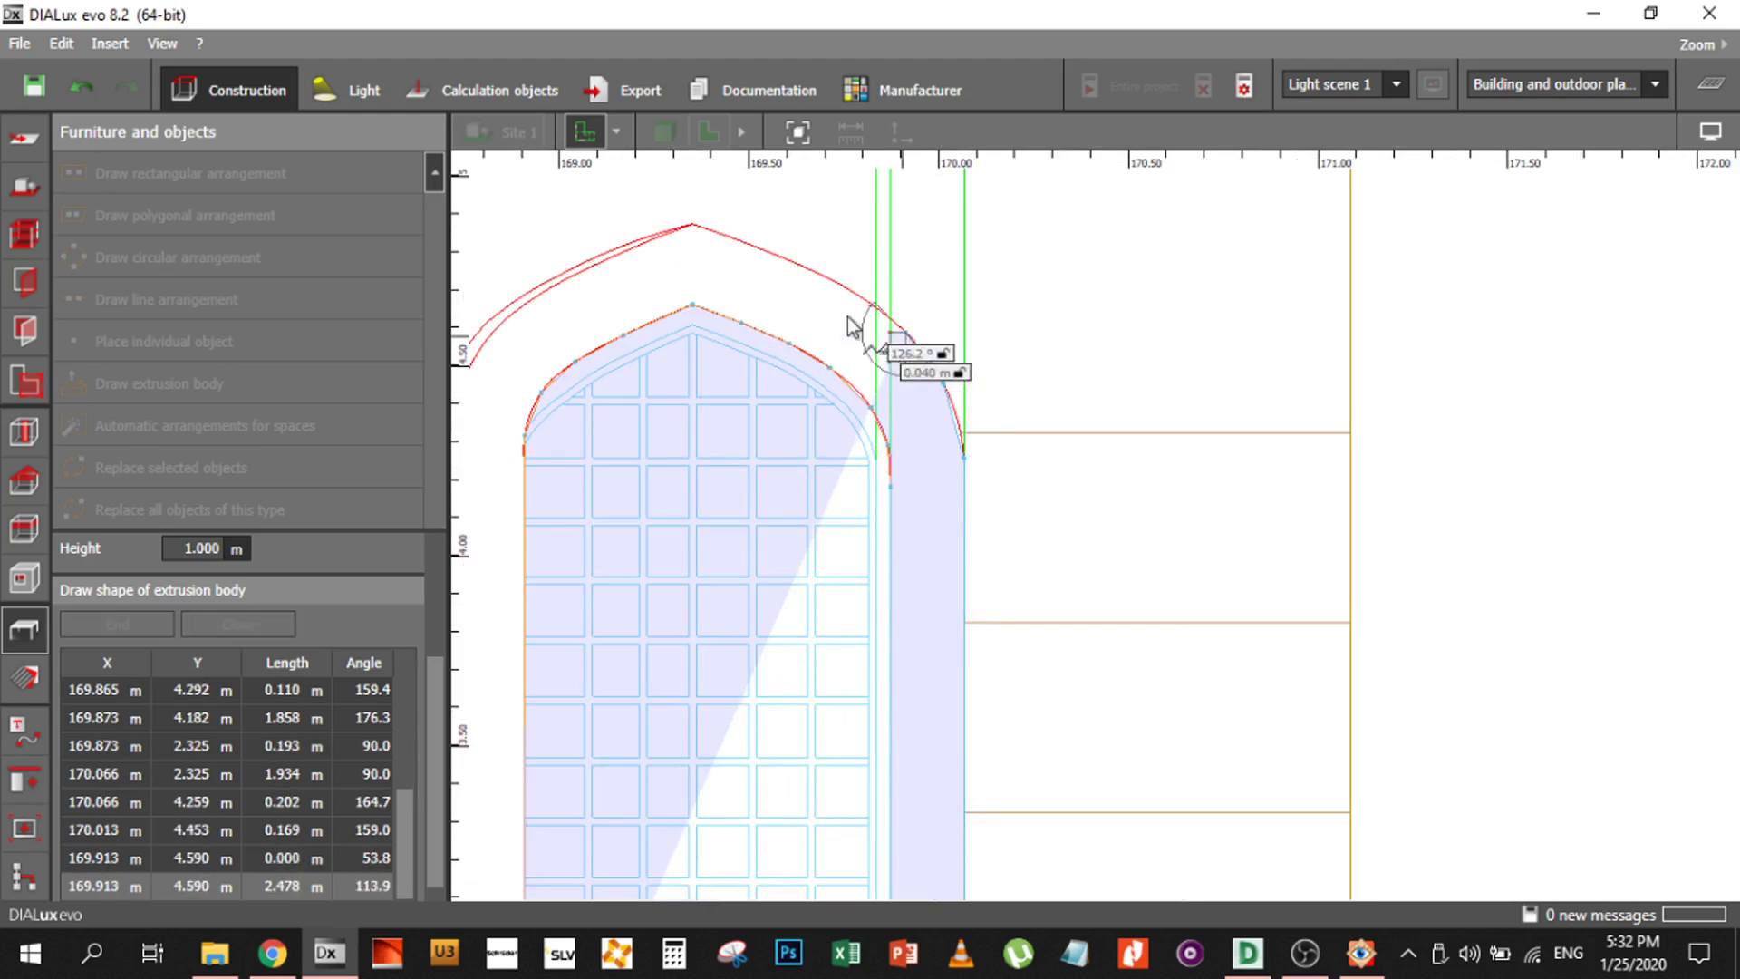
Trace the rest of the right outer arch up to its apex, about X 169.351 m, Y 4.875 m
click(842, 279)
click(786, 239)
key(ctrl+z)
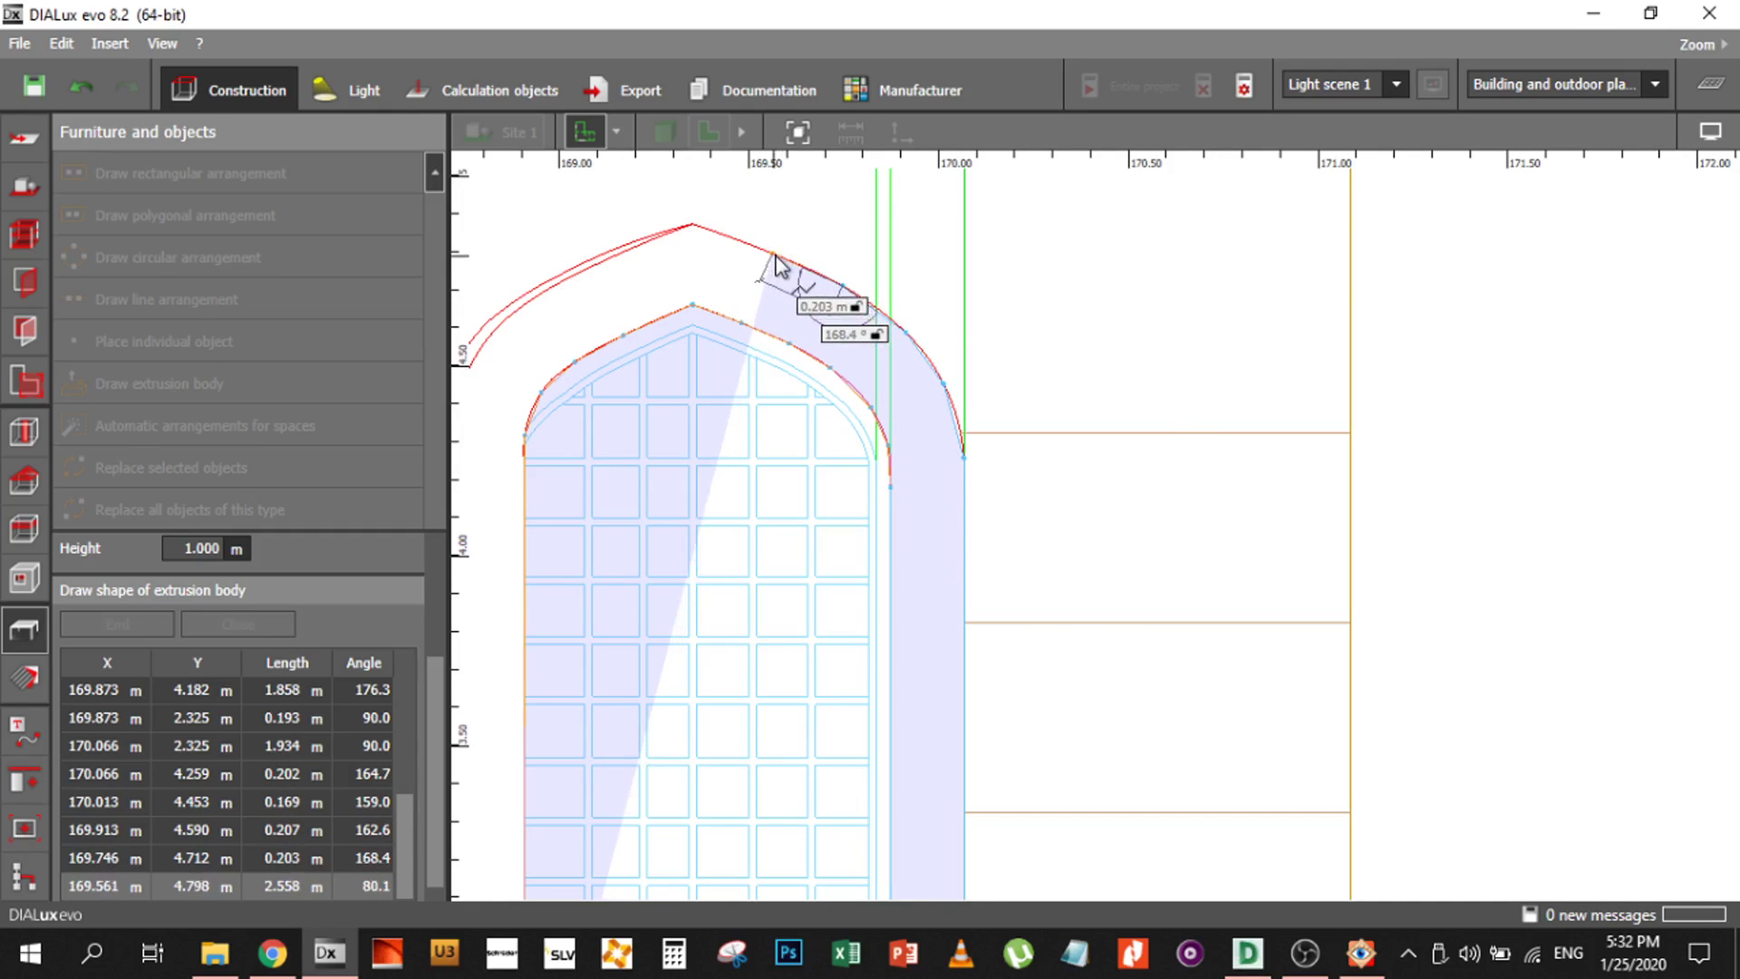
click(773, 254)
click(695, 229)
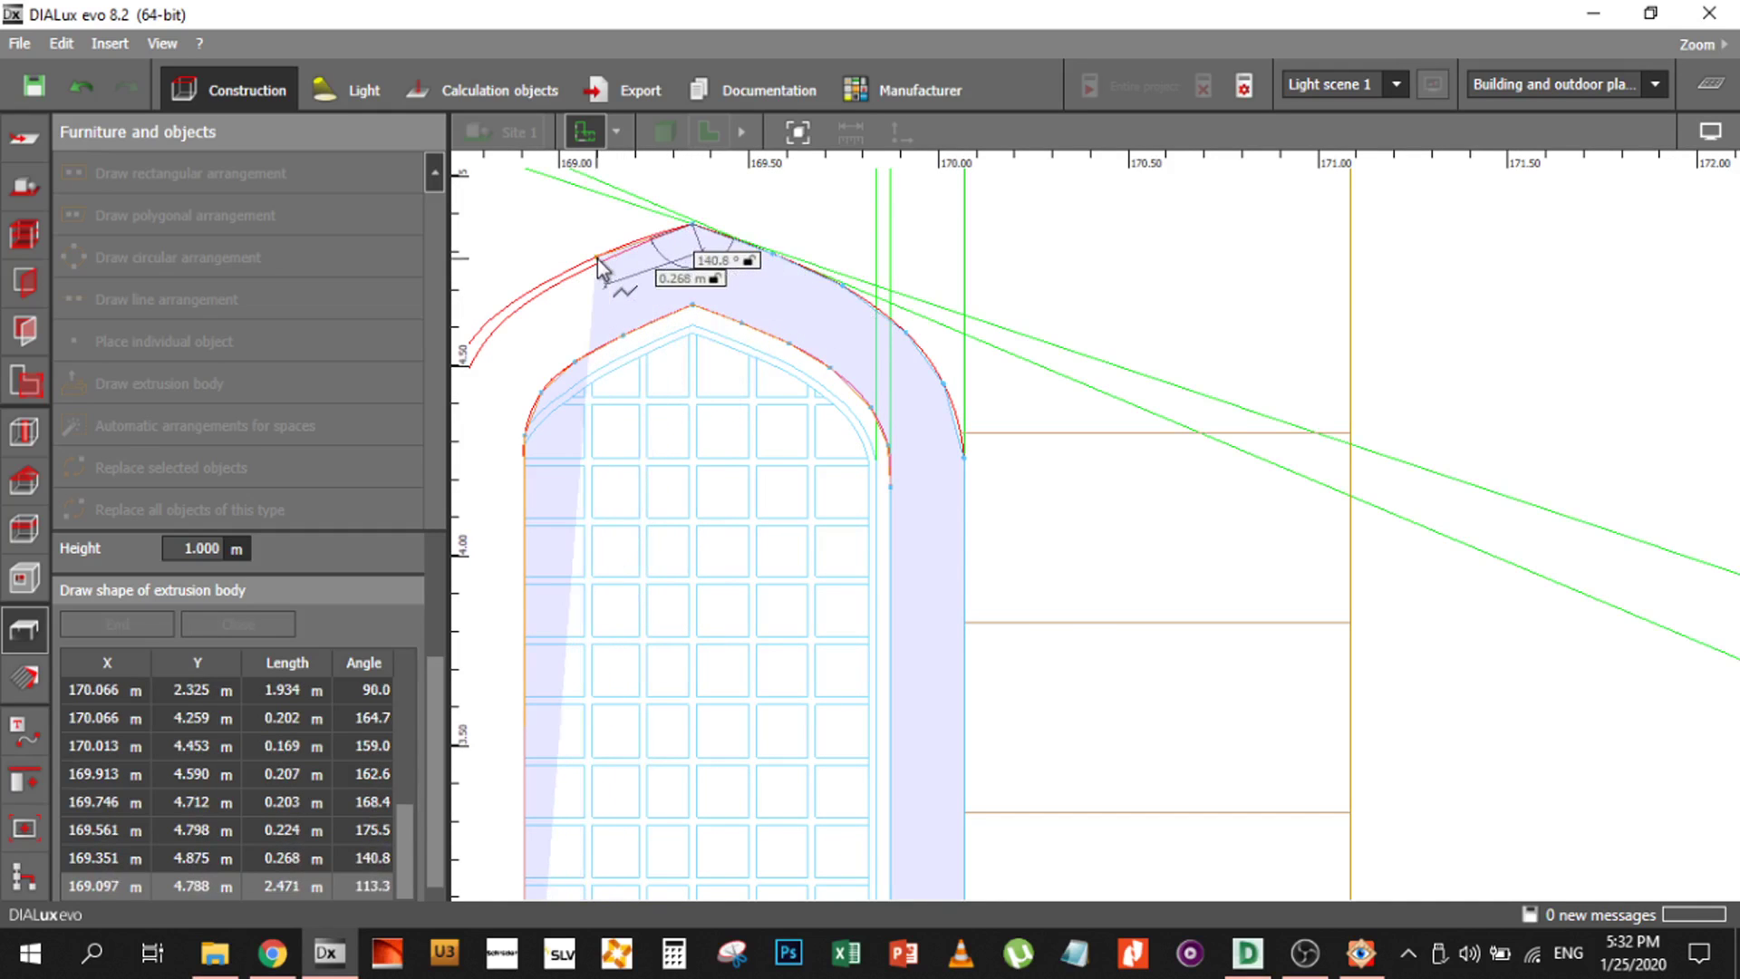
Trace the left half of the outer arch from the apex down to about X 168.719 m, Y 4.365 m
click(598, 265)
middle_drag(590, 305, 756, 202)
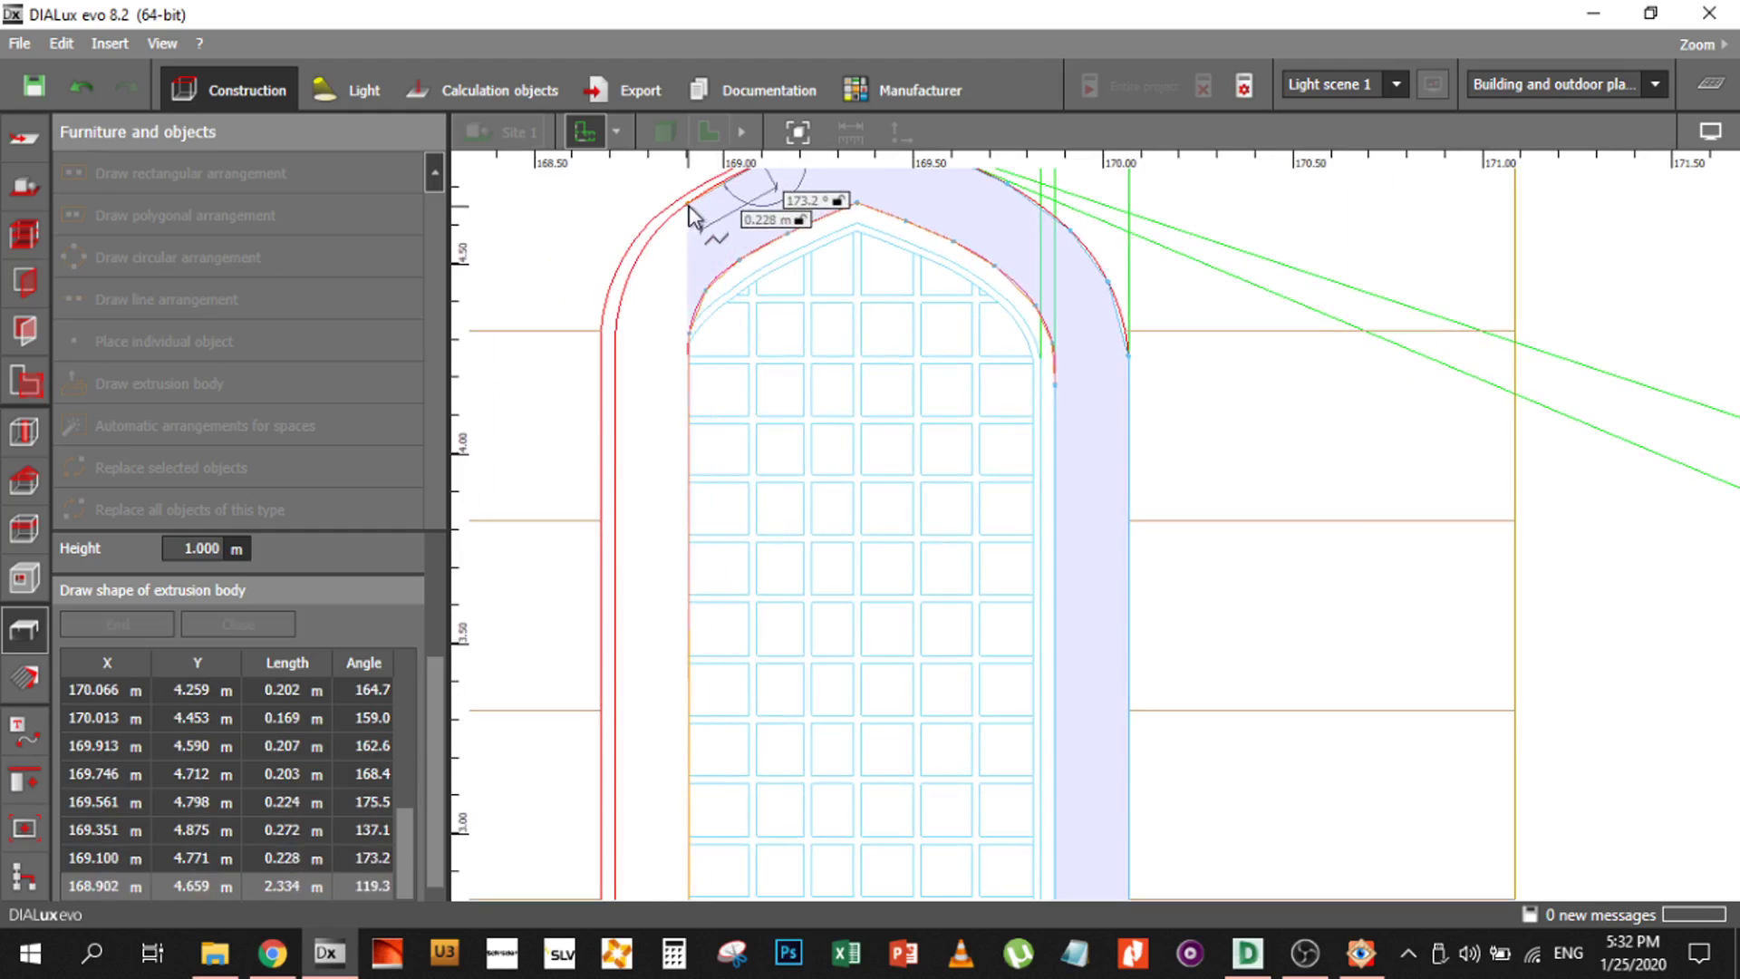
click(688, 205)
middle_drag(698, 322, 700, 340)
click(643, 464)
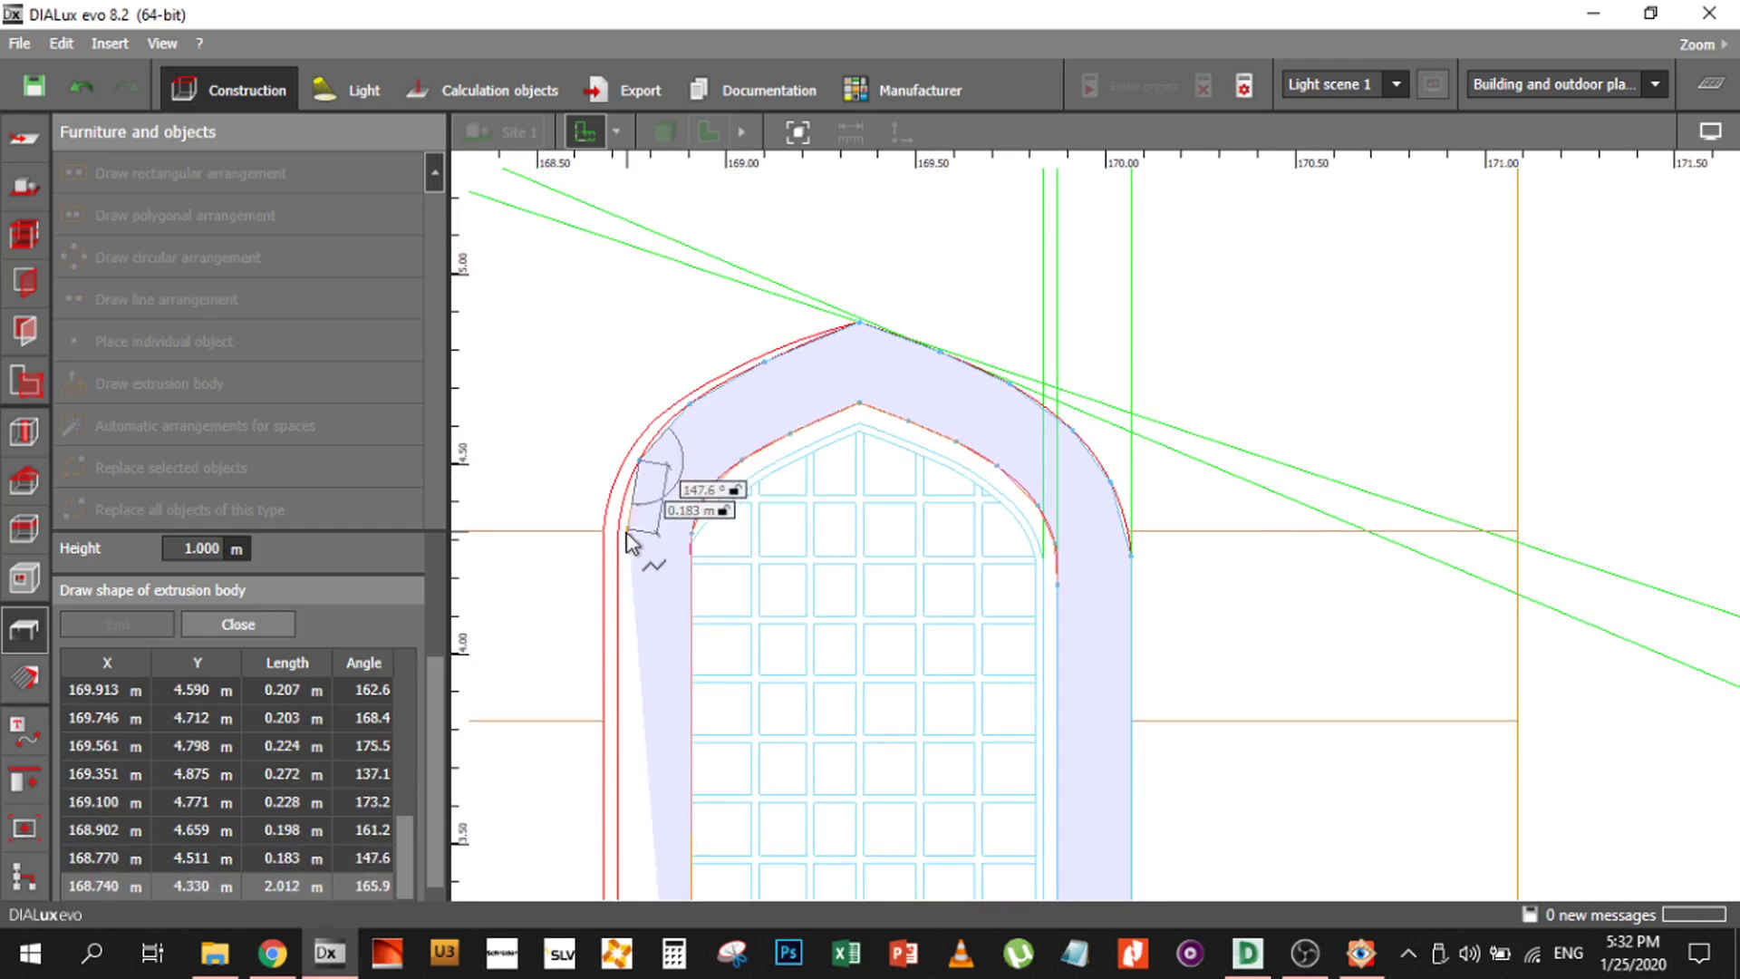
click(619, 519)
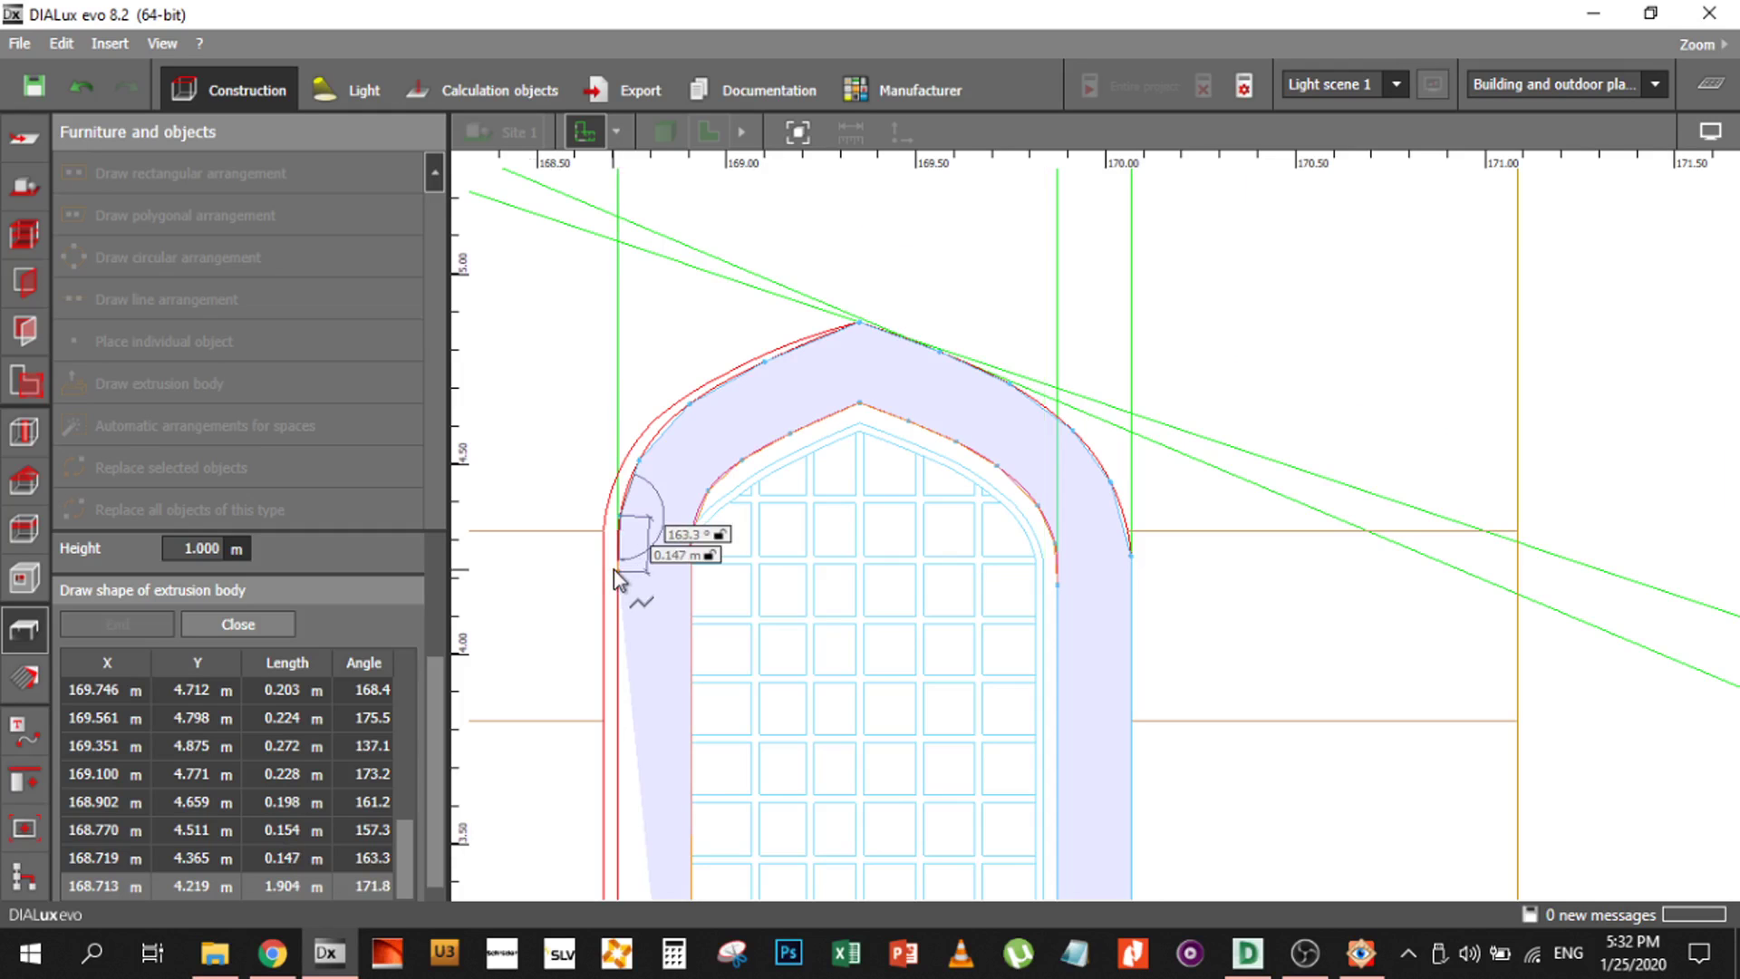
Place the outline point where the arch meets the left outer jamb, about X 168.713 m, Y 4.230 m
scroll(622, 573, up, 3)
click(631, 573)
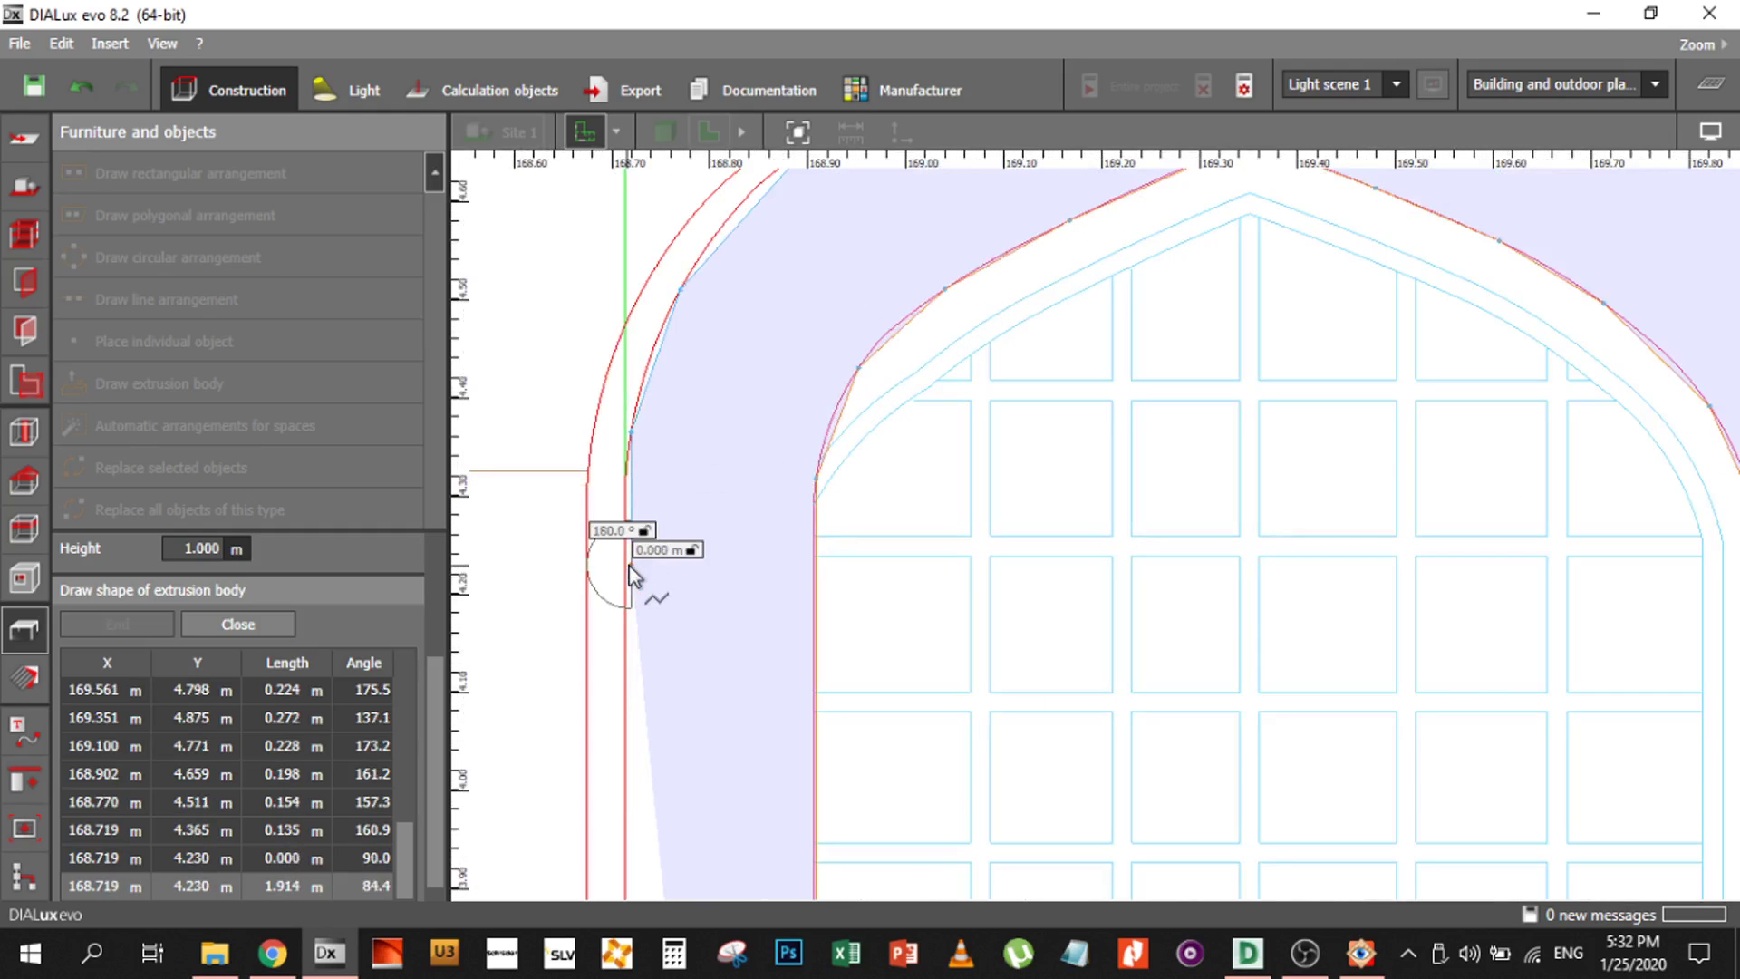
key(ctrl+z)
click(625, 566)
scroll(911, 551, down, 2)
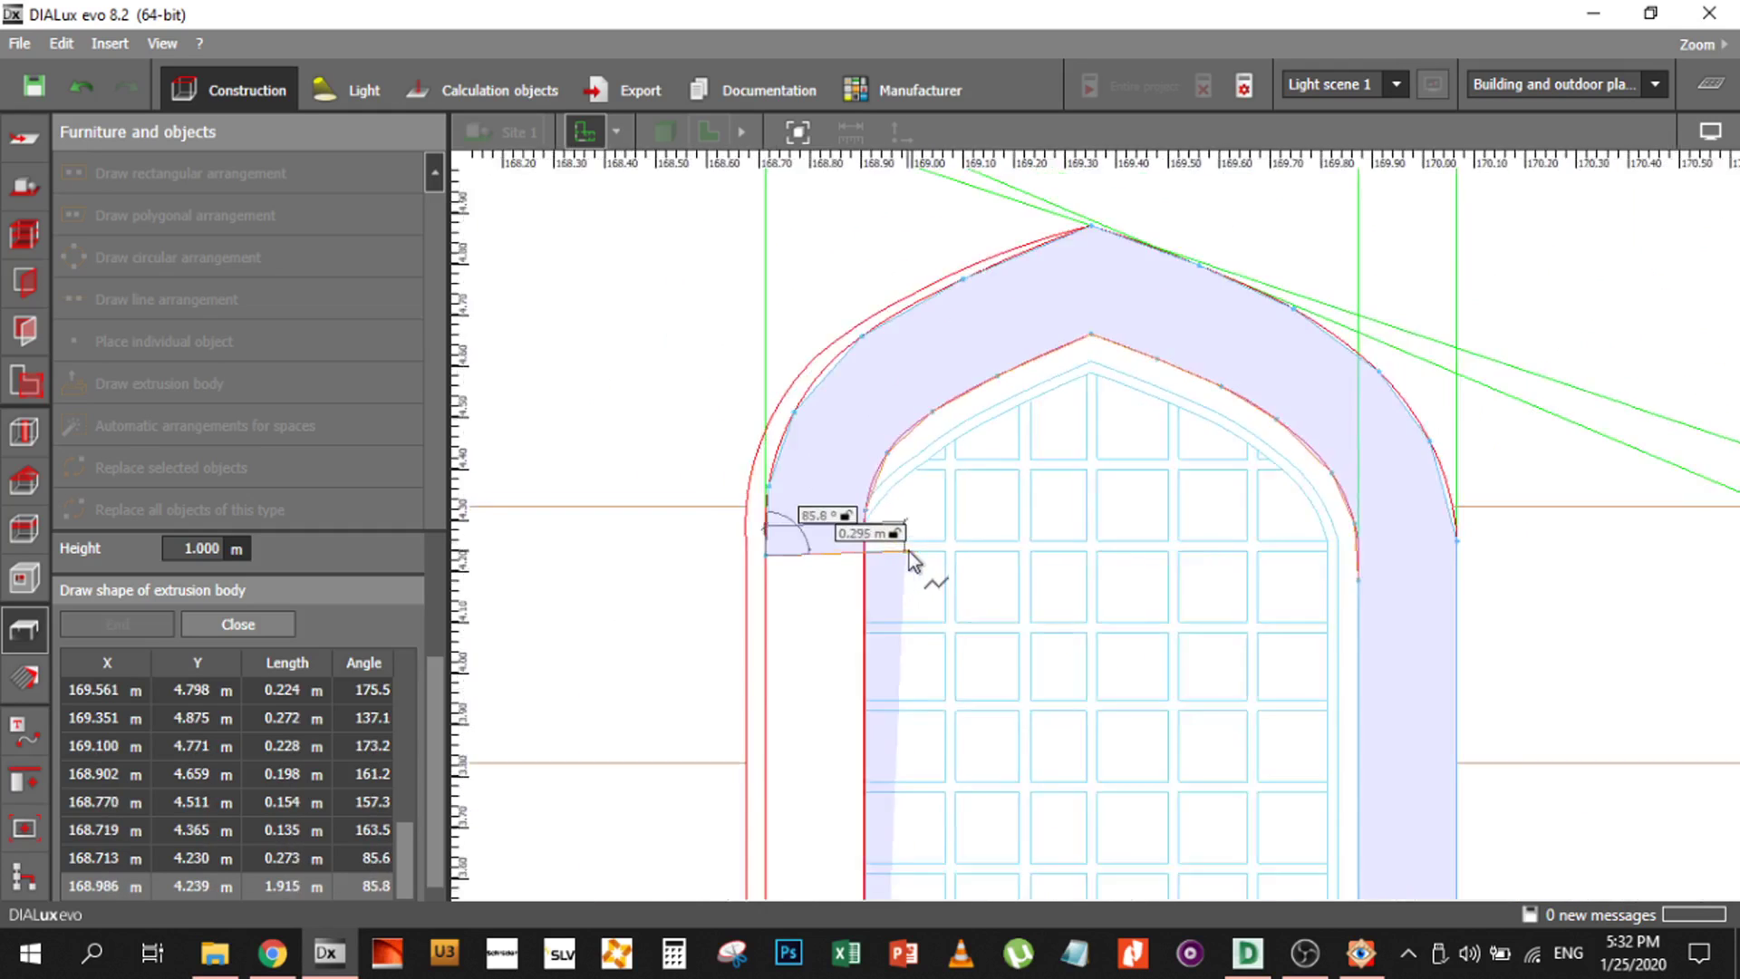
Continue the outline down the left outer jamb to the sill, about X 168.713 m, Y 2.325 m, and close the polygon
scroll(892, 569, down, 2)
middle_drag(820, 807, 716, 382)
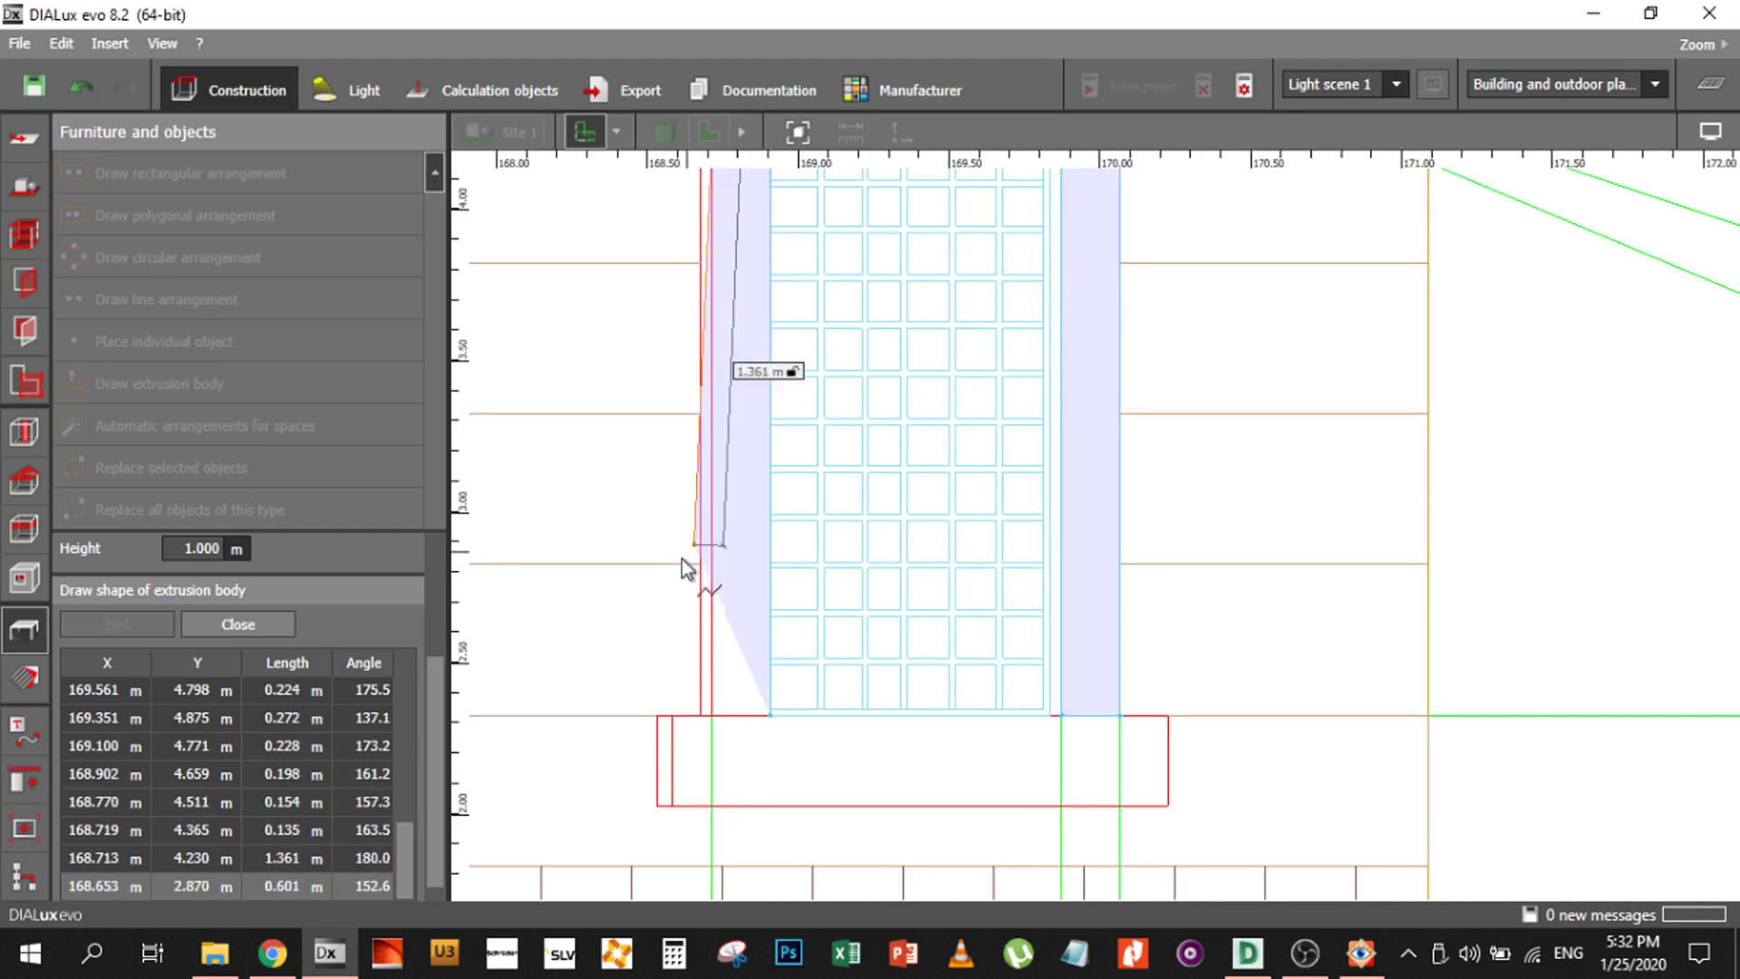
click(714, 715)
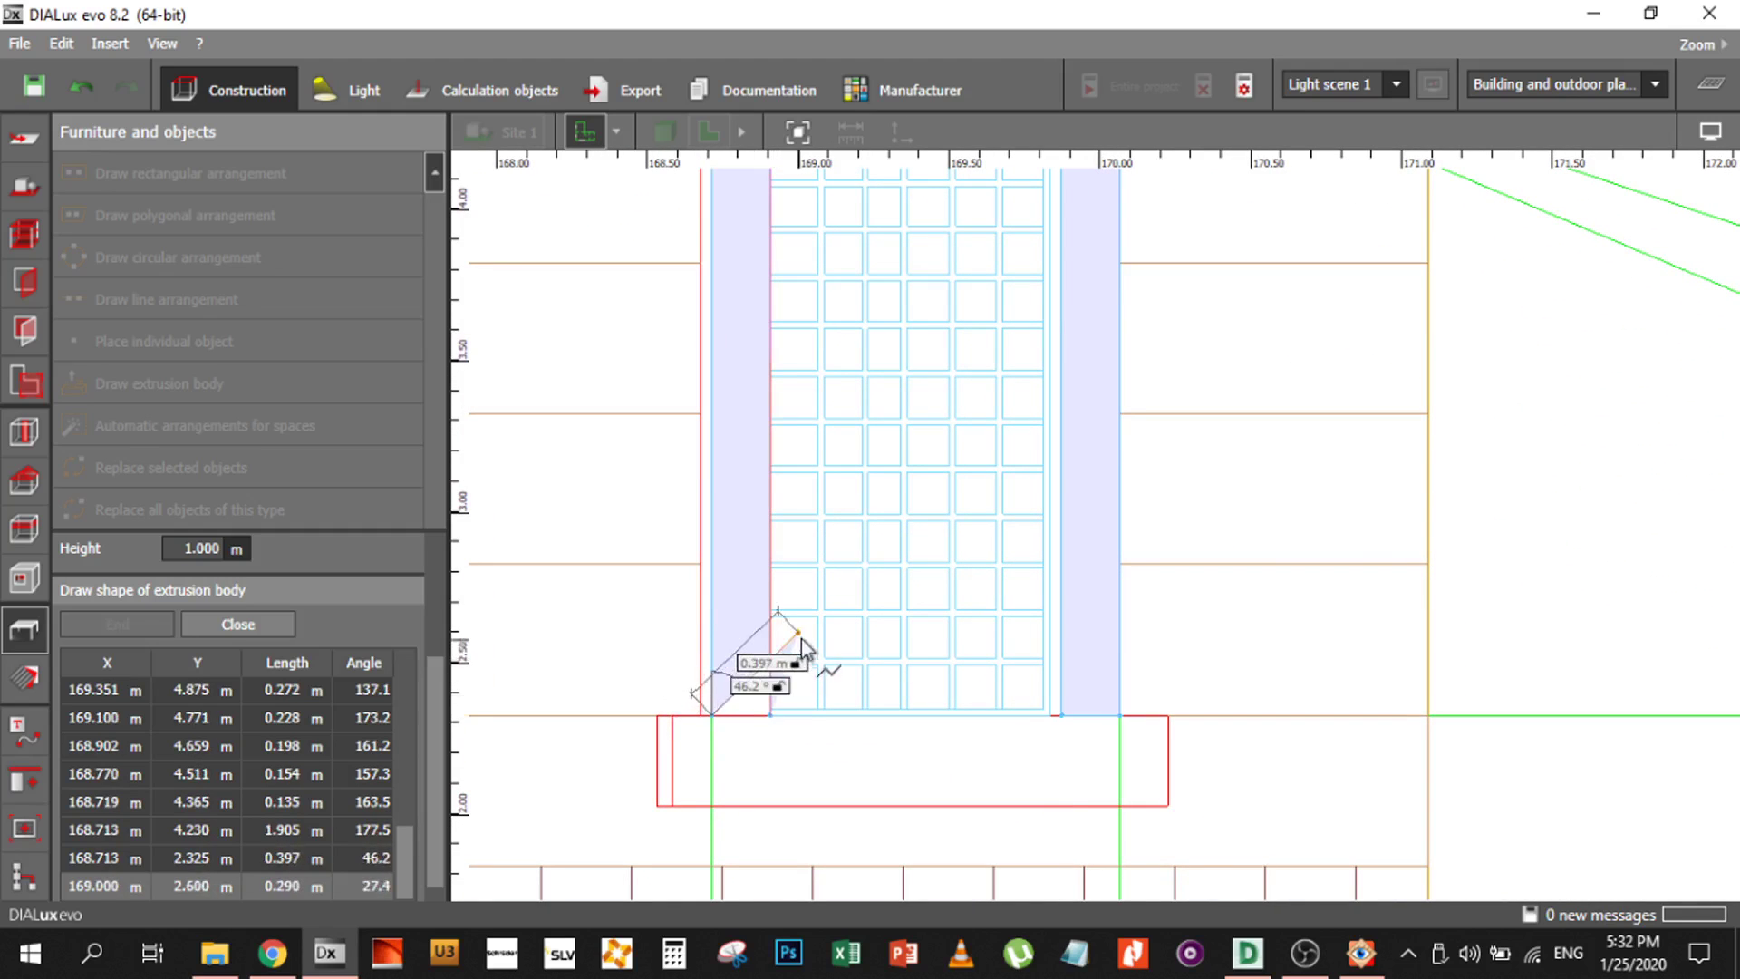
right_click(830, 635)
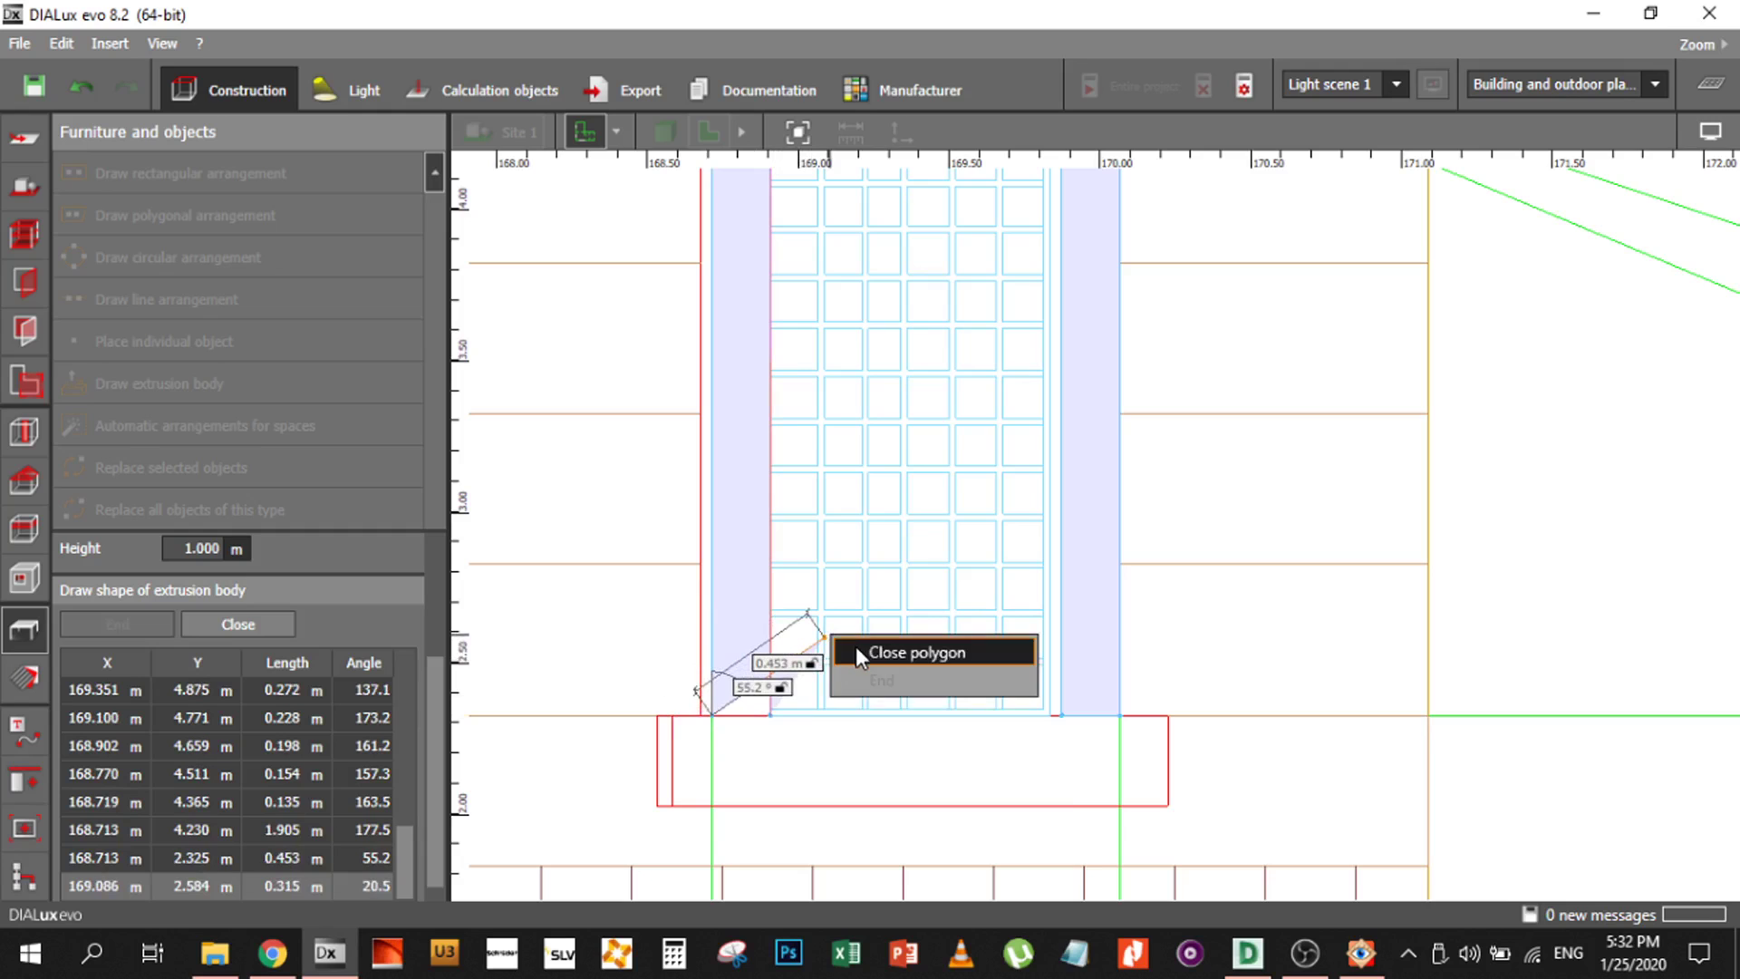
click(855, 652)
Examine the extruded arch frame in the 3D view with the imported drawing hidden
scroll(675, 559, down, 2)
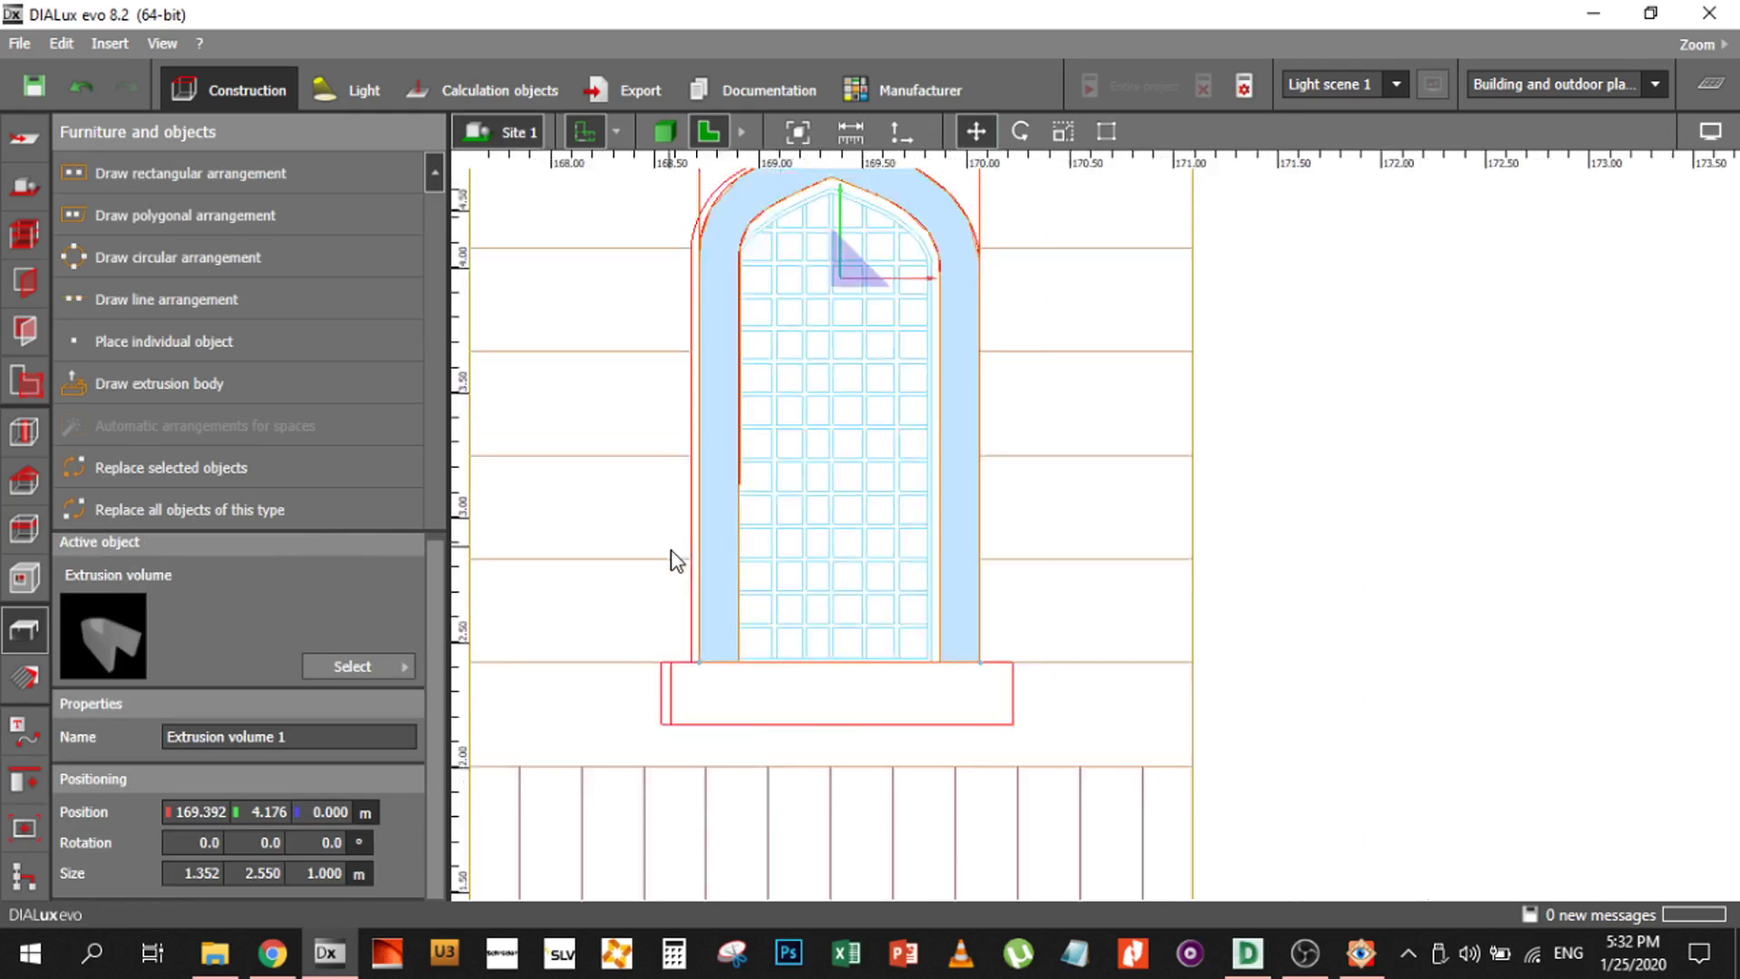
scroll(762, 590, down, 2)
scroll(862, 482, up, 4)
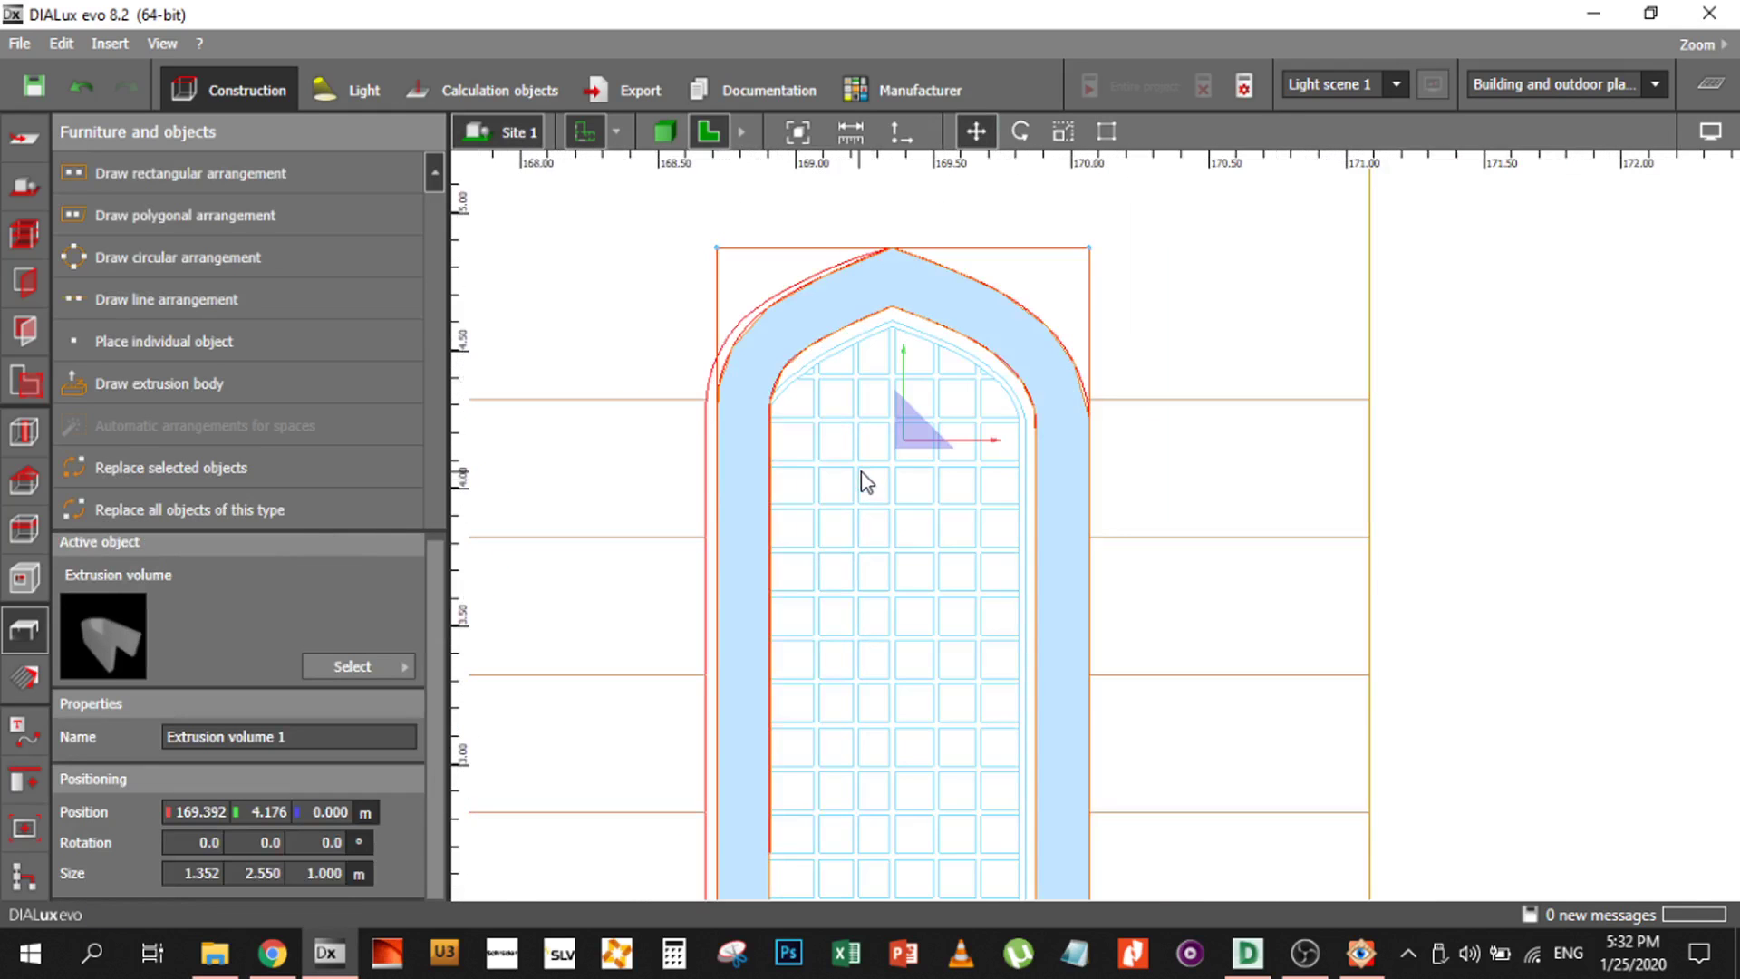
click(666, 134)
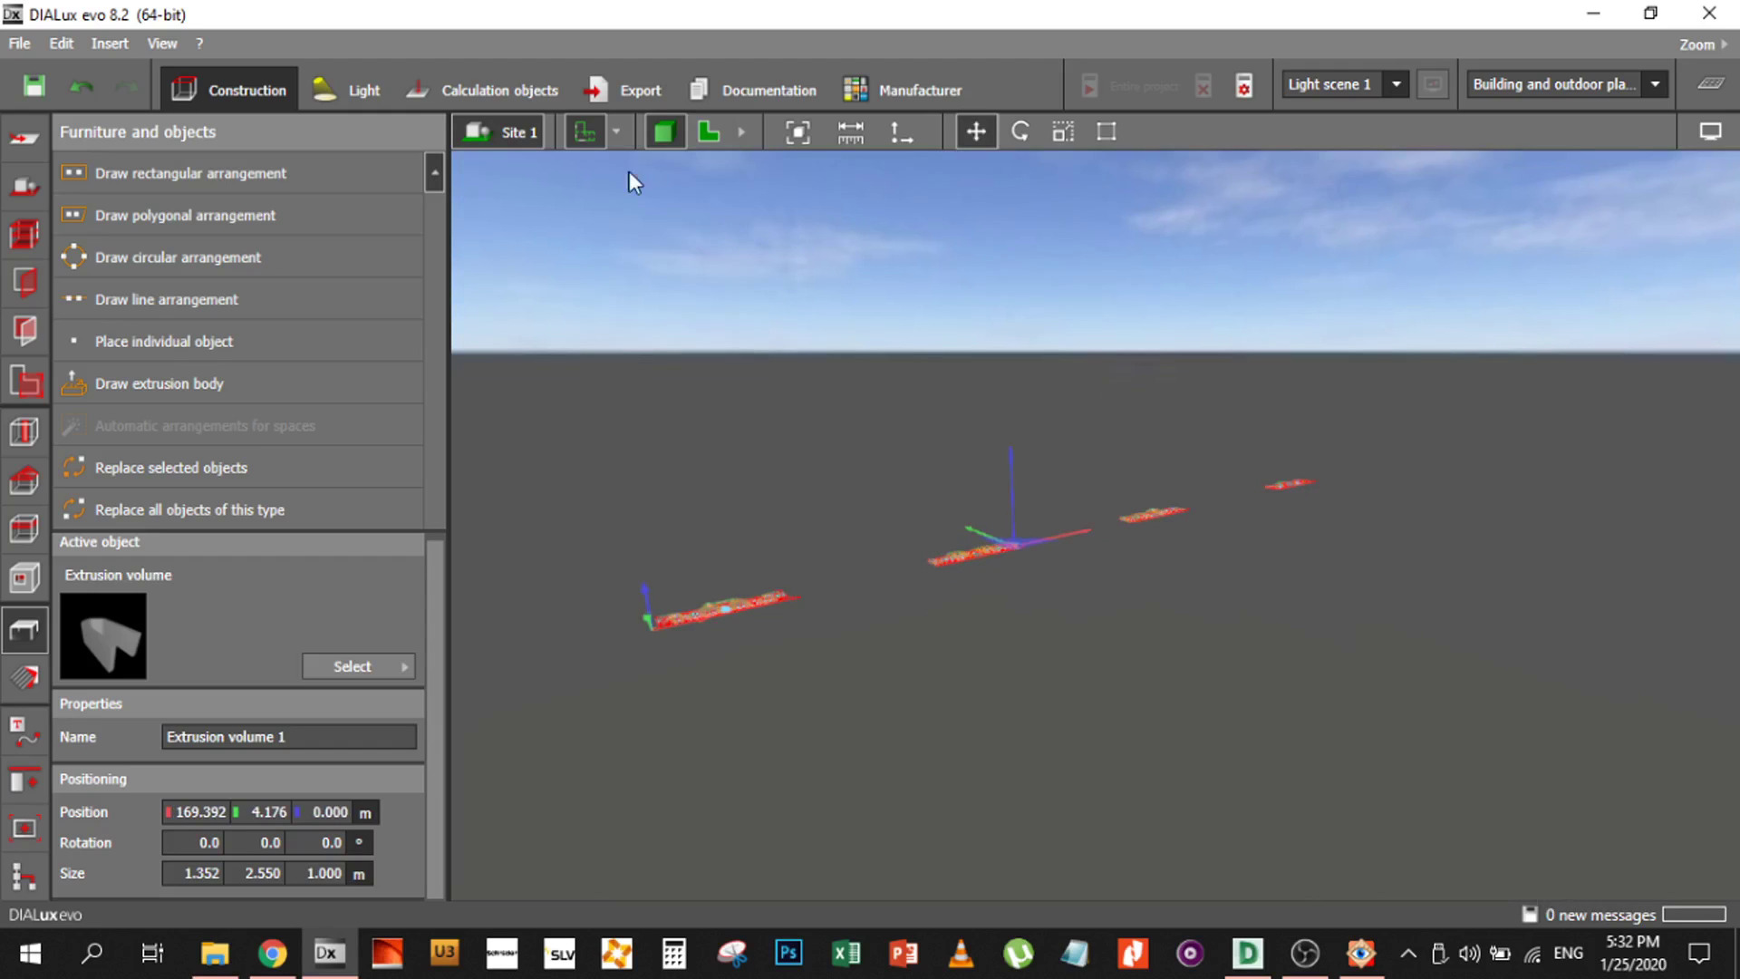
click(587, 133)
scroll(983, 489, up, 5)
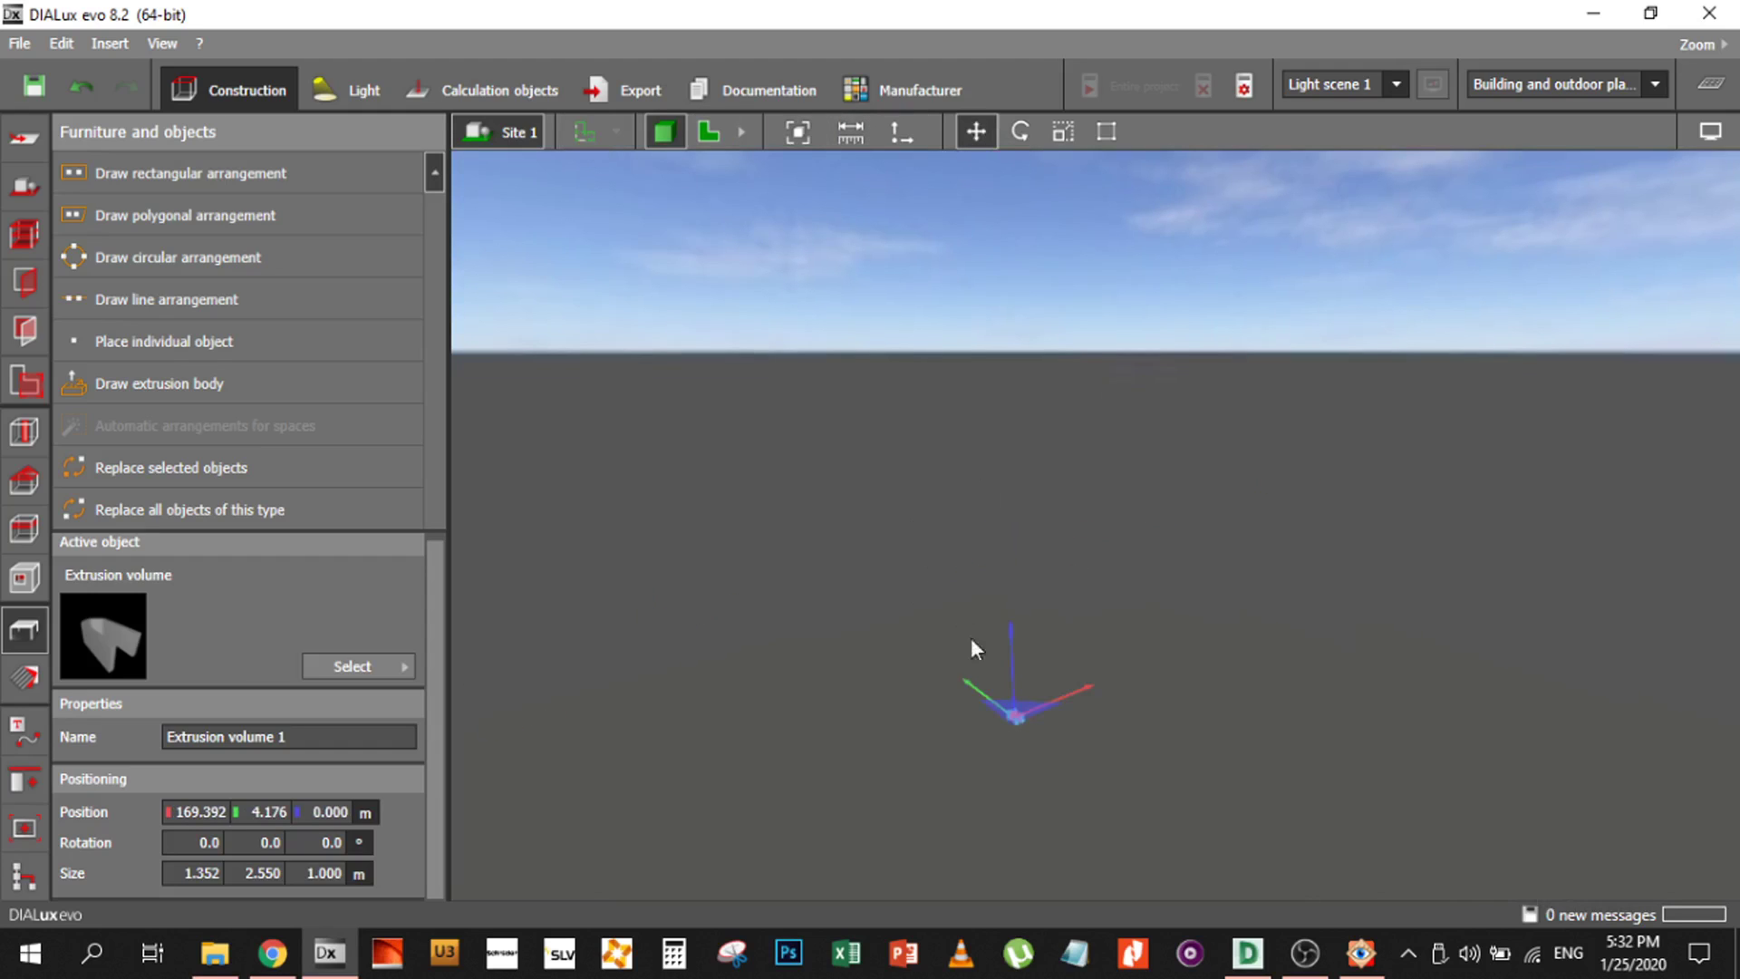
scroll(1023, 675, down, 3)
scroll(1001, 632, up, 5)
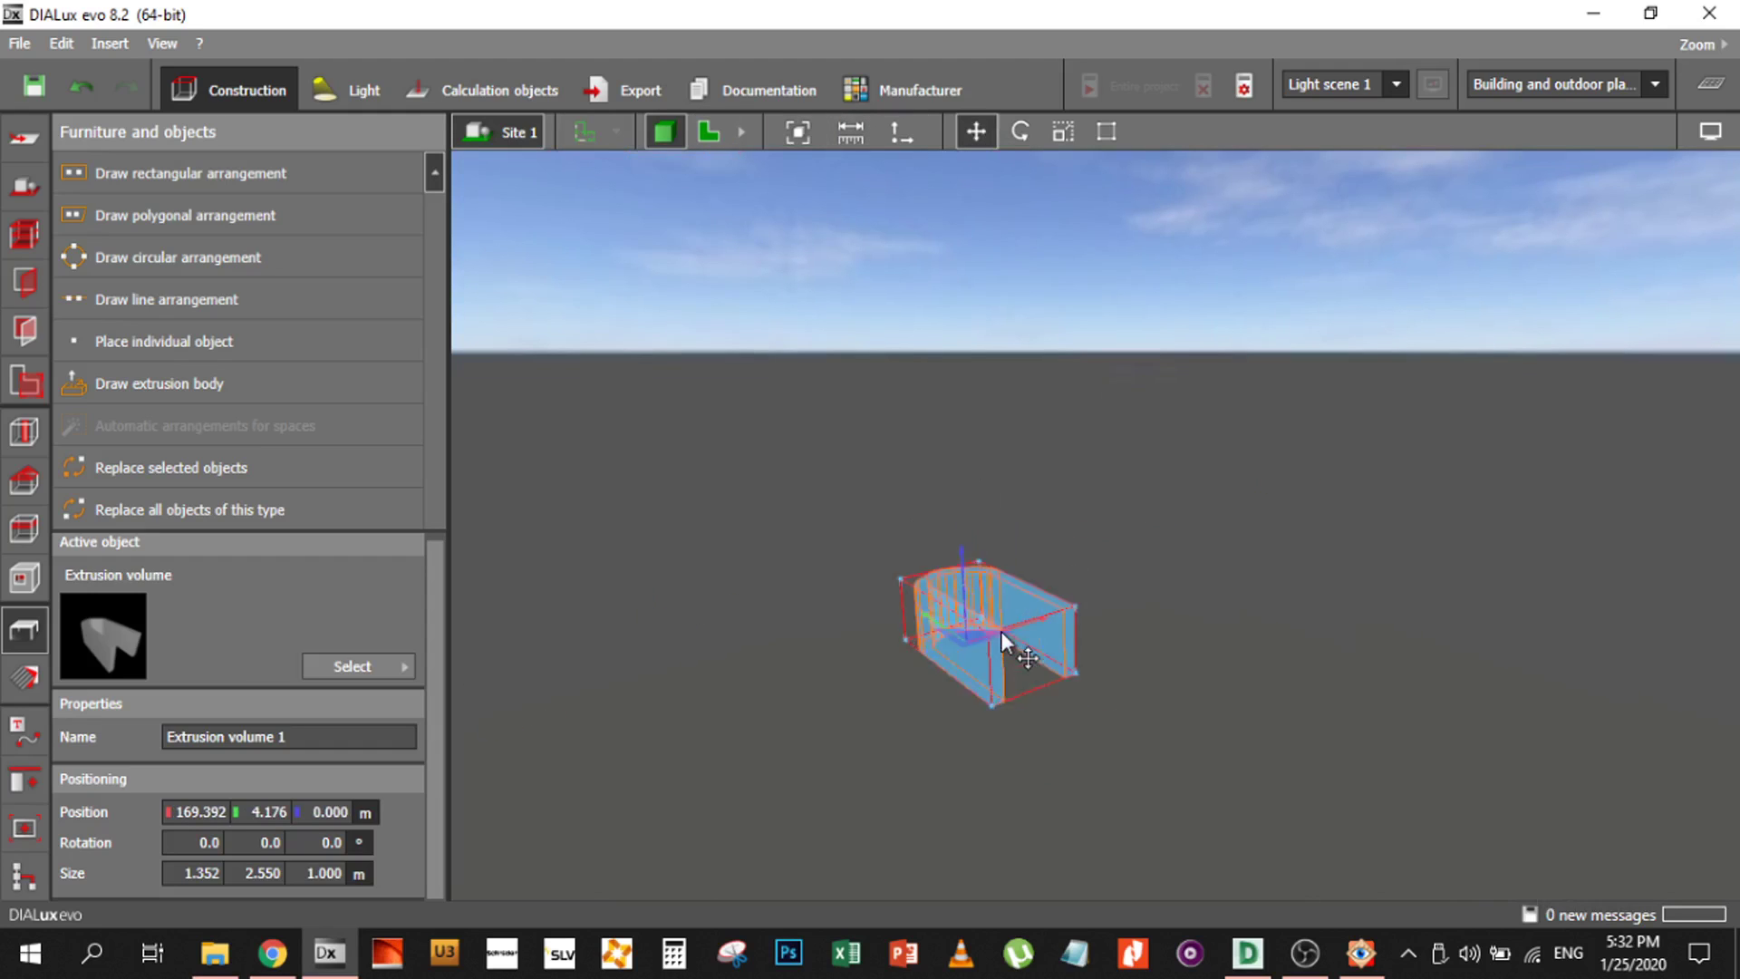
click(1154, 468)
click(959, 650)
drag(1096, 610, 1084, 566)
click(1009, 437)
click(904, 594)
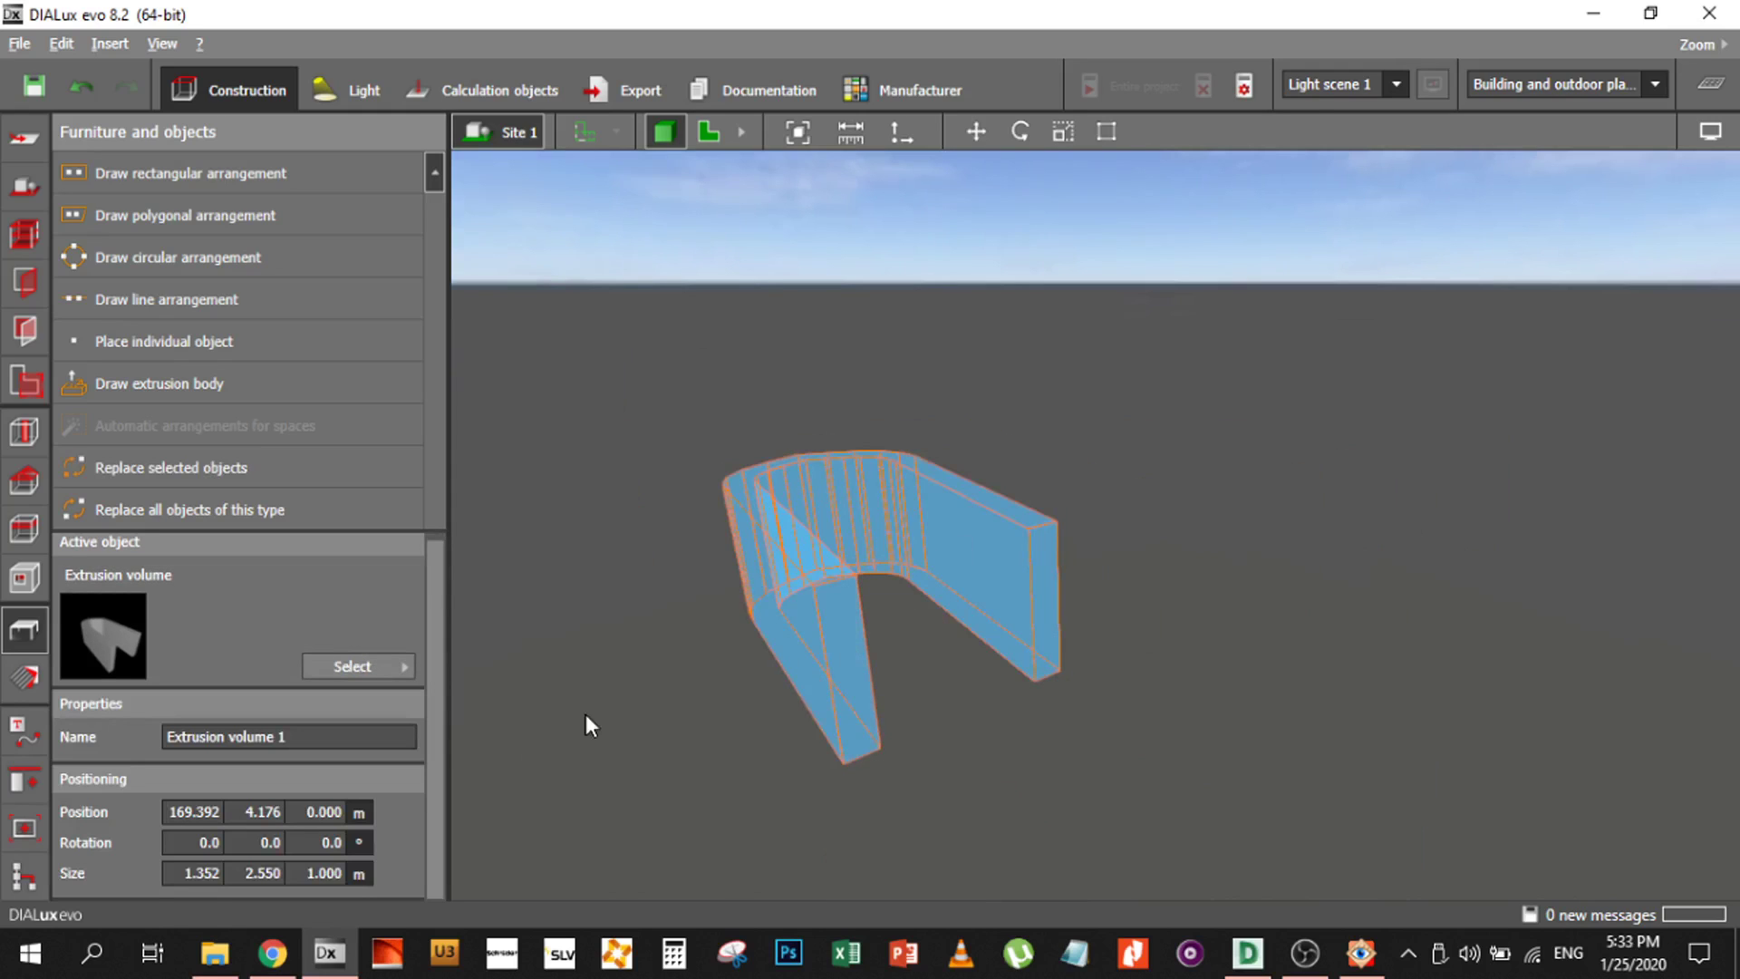
Redisplay the imported drawing, examine the frame and neighbouring windows in plan, and return to the 3D view
click(323, 873)
click(711, 134)
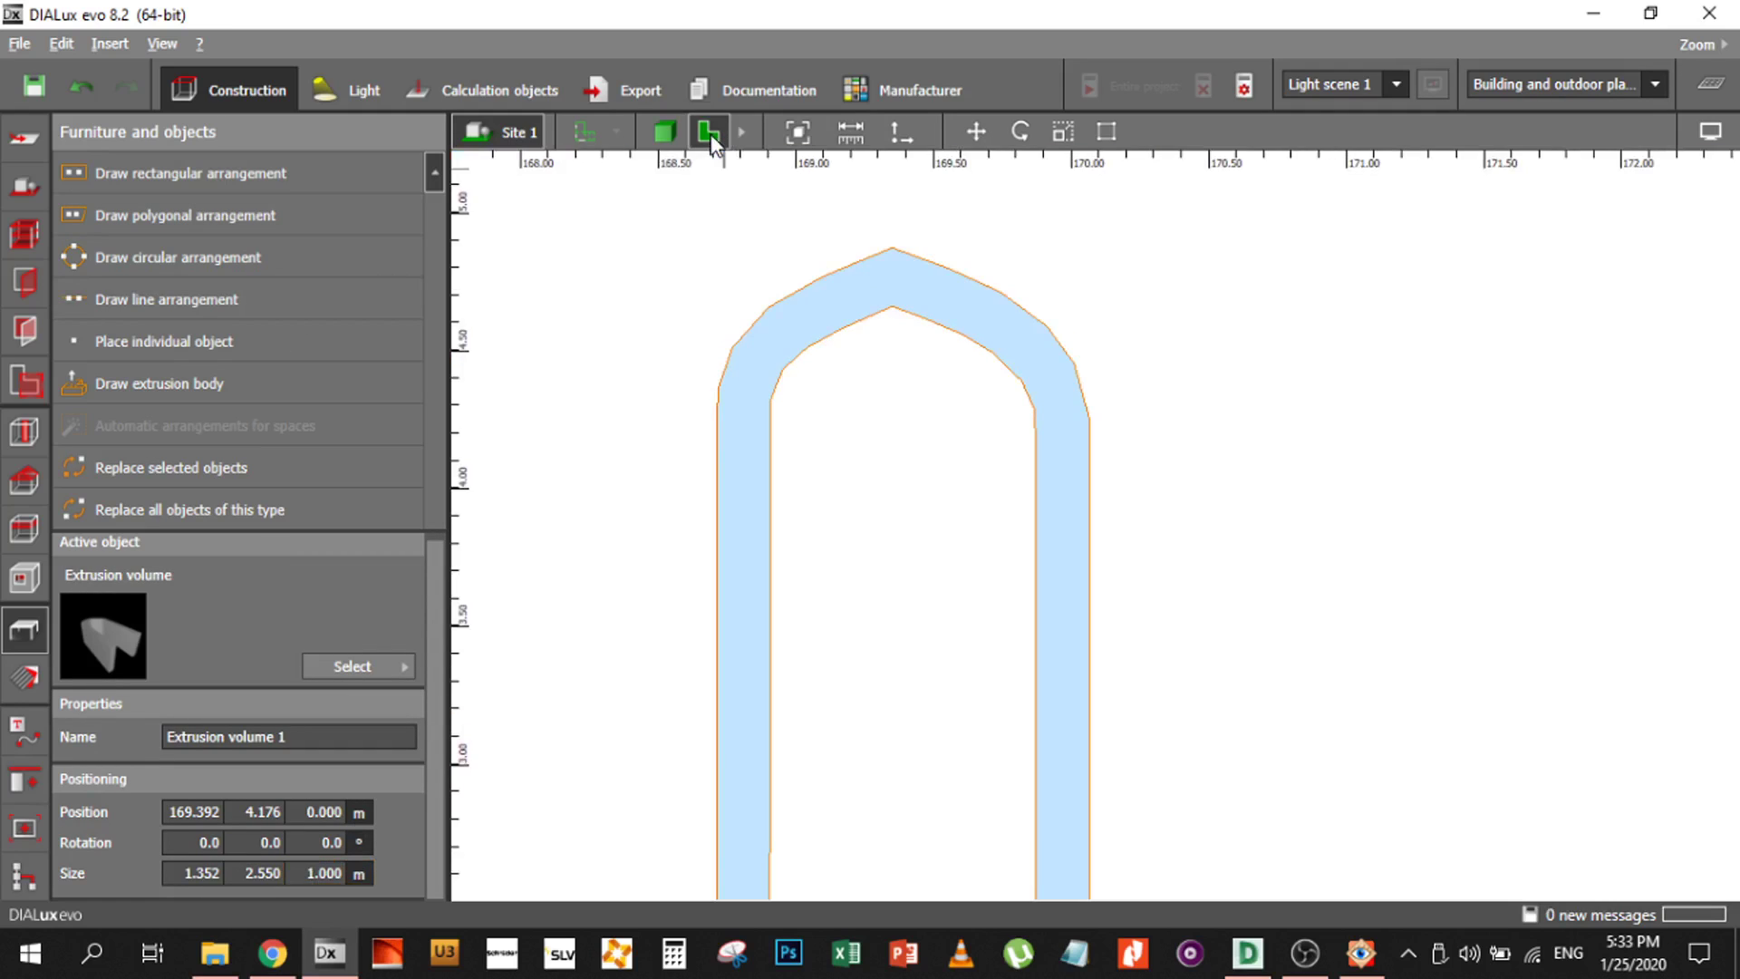
click(587, 132)
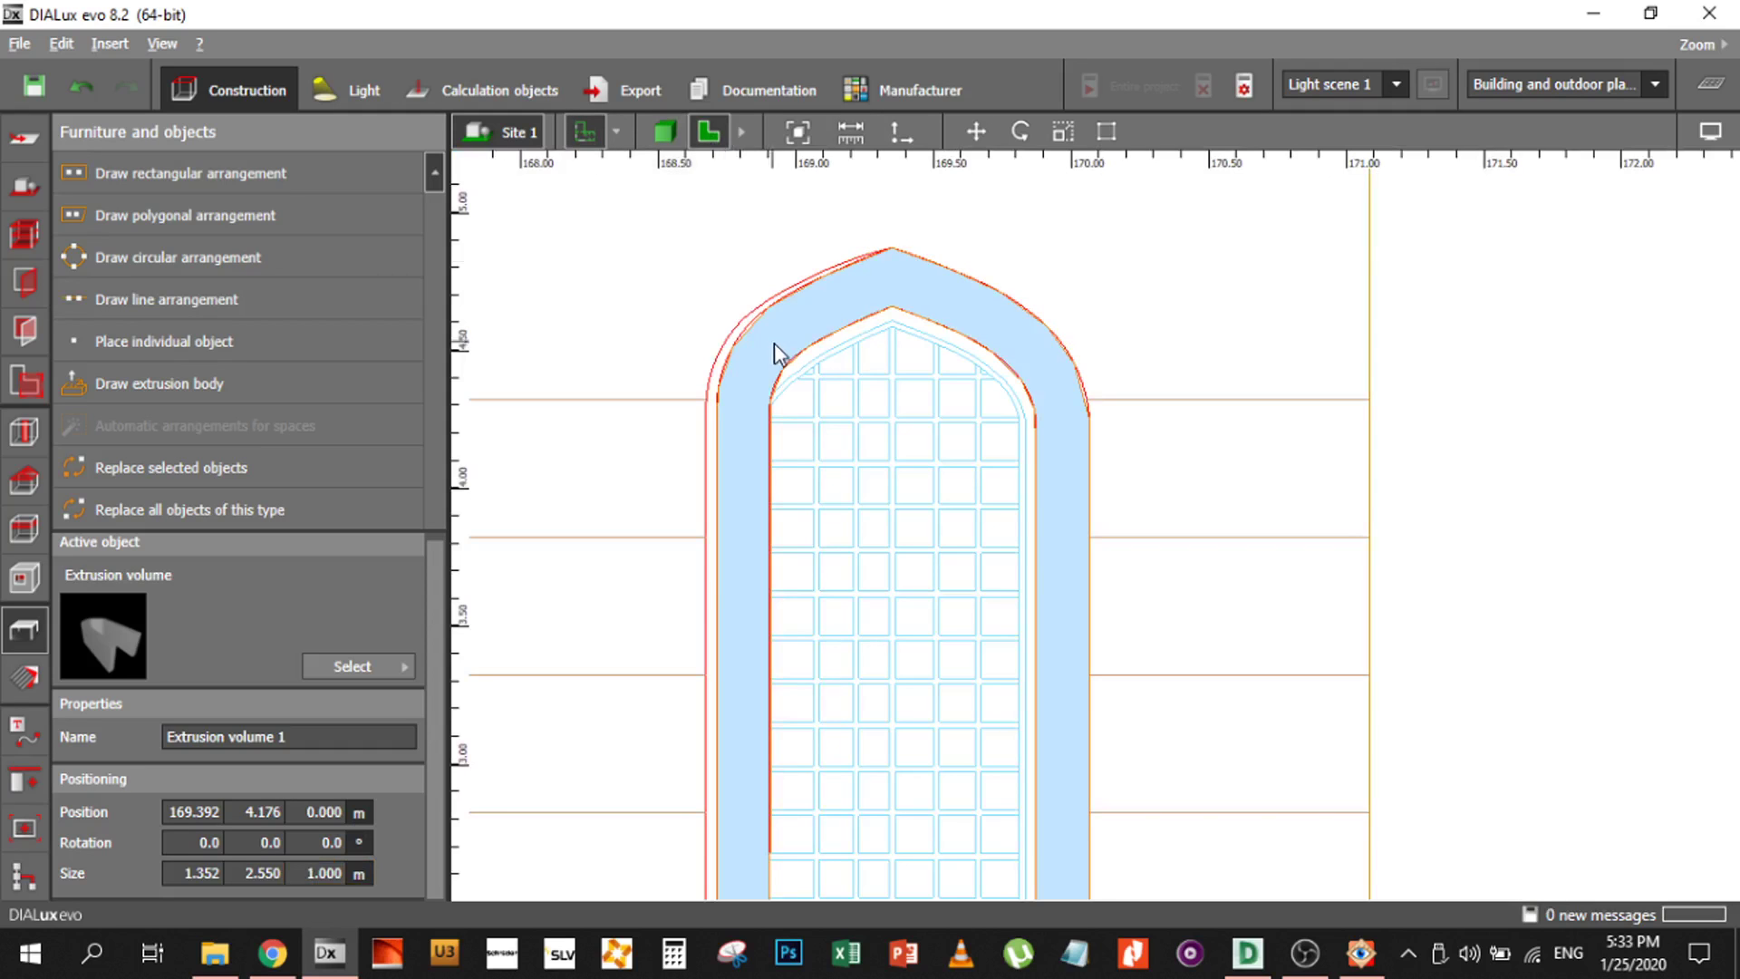
scroll(775, 344, down, 2)
scroll(773, 339, down, 3)
middle_drag(705, 388, 1043, 435)
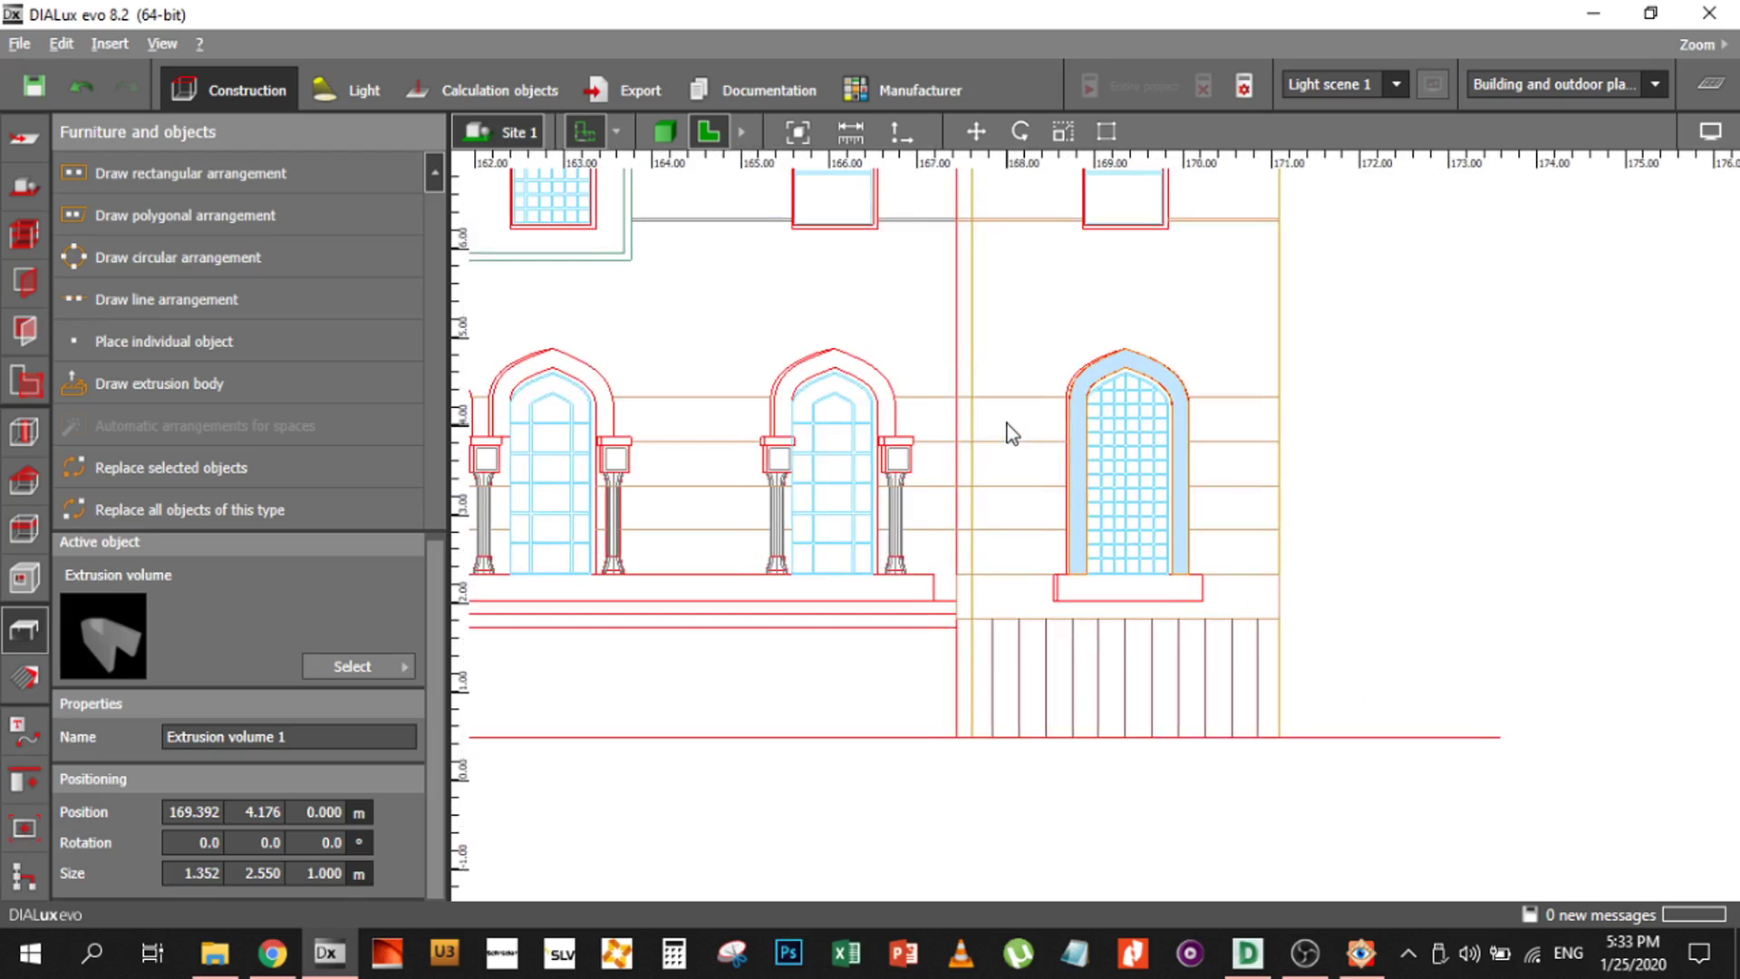
middle_drag(730, 493, 858, 758)
middle_drag(822, 540, 766, 504)
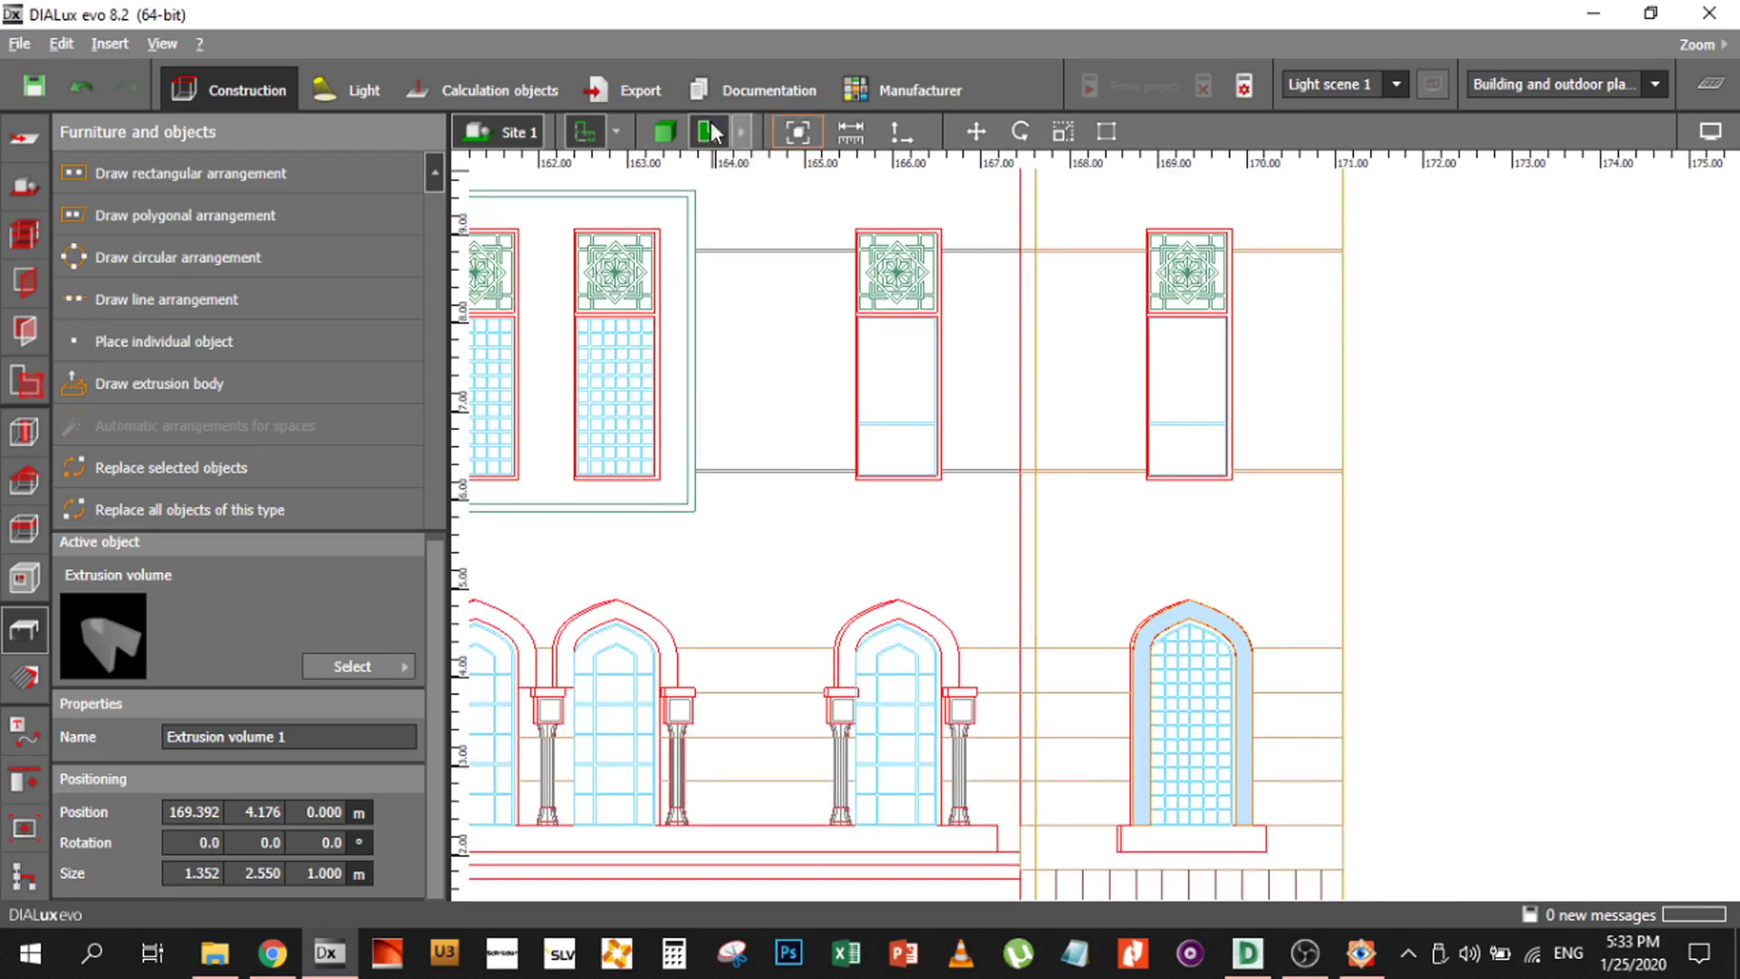
click(664, 131)
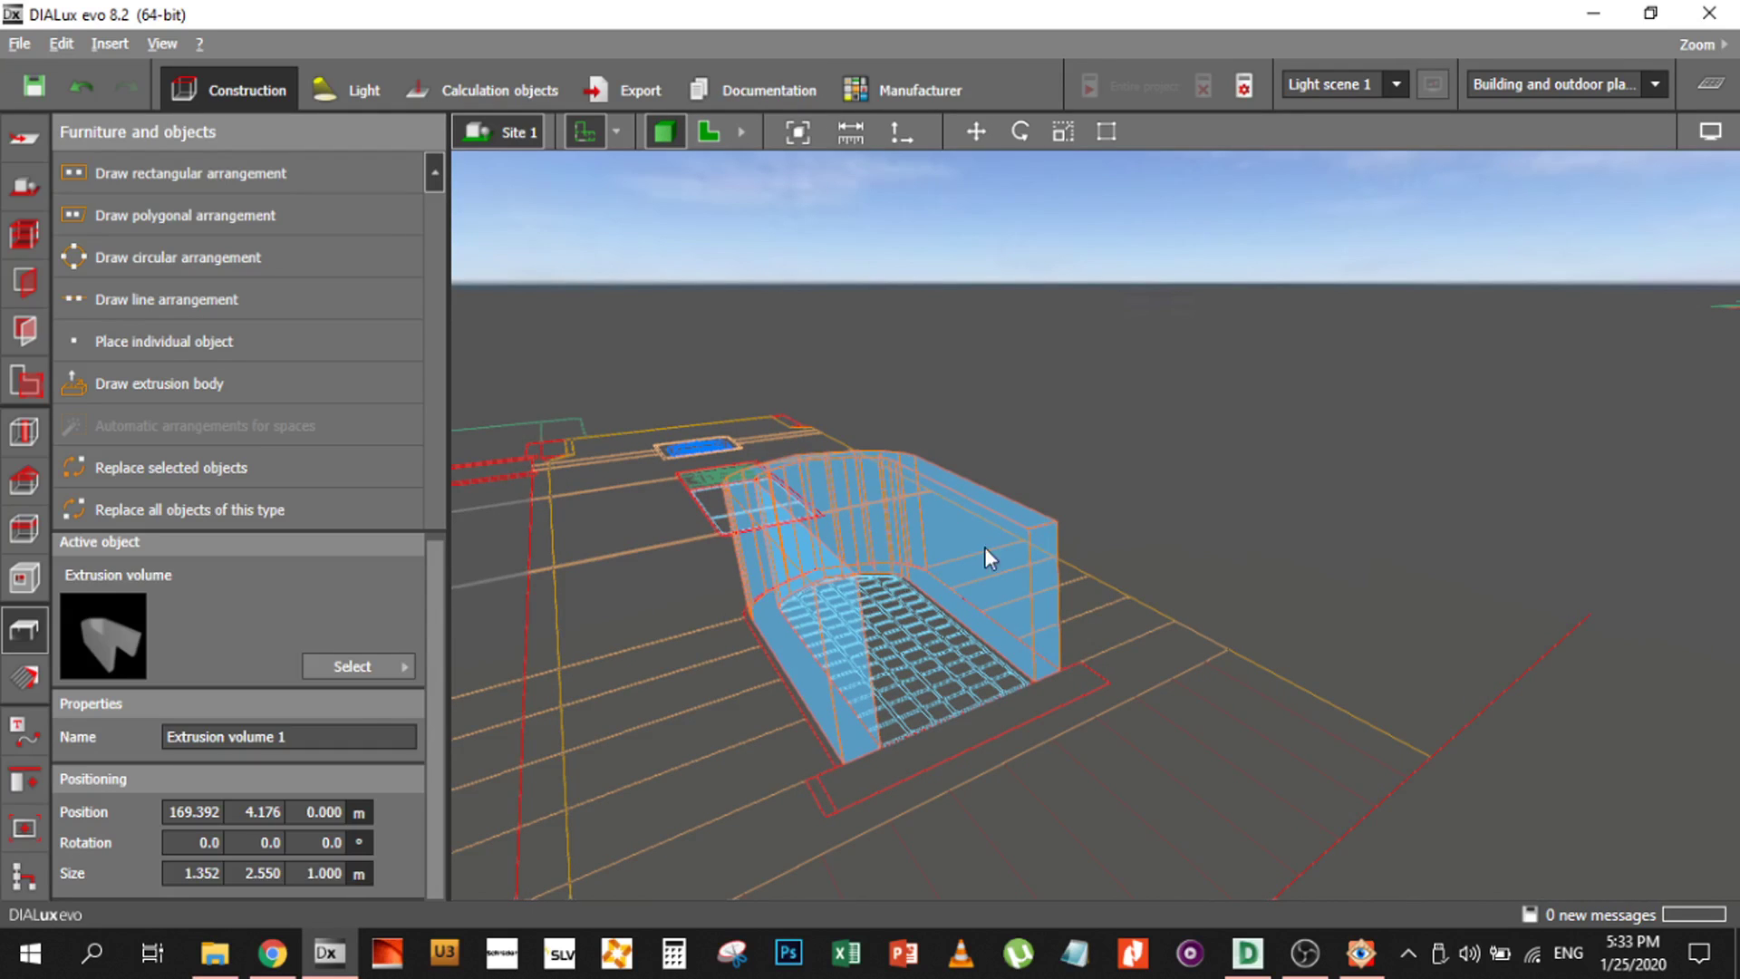
Set the arch frame's extrusion height to 0.01 m
click(314, 876)
text(0.01)
key(Return)
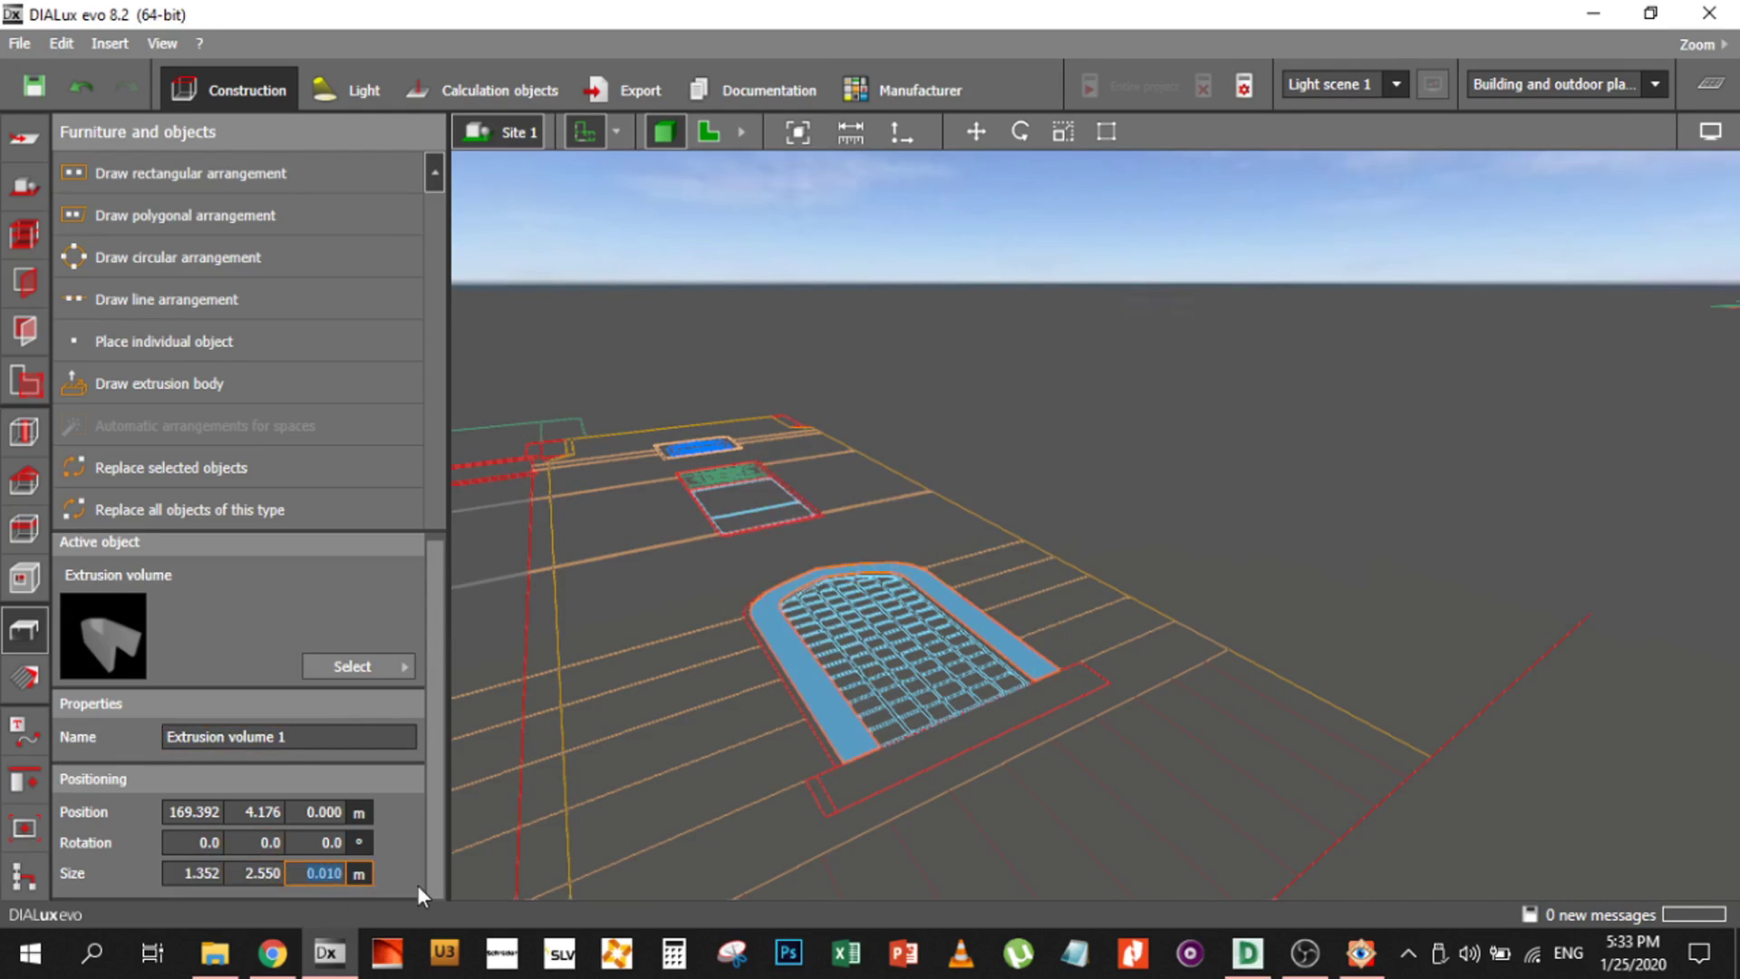
Set the arch frame's extrusion height to 0.05 m
click(1036, 584)
click(981, 621)
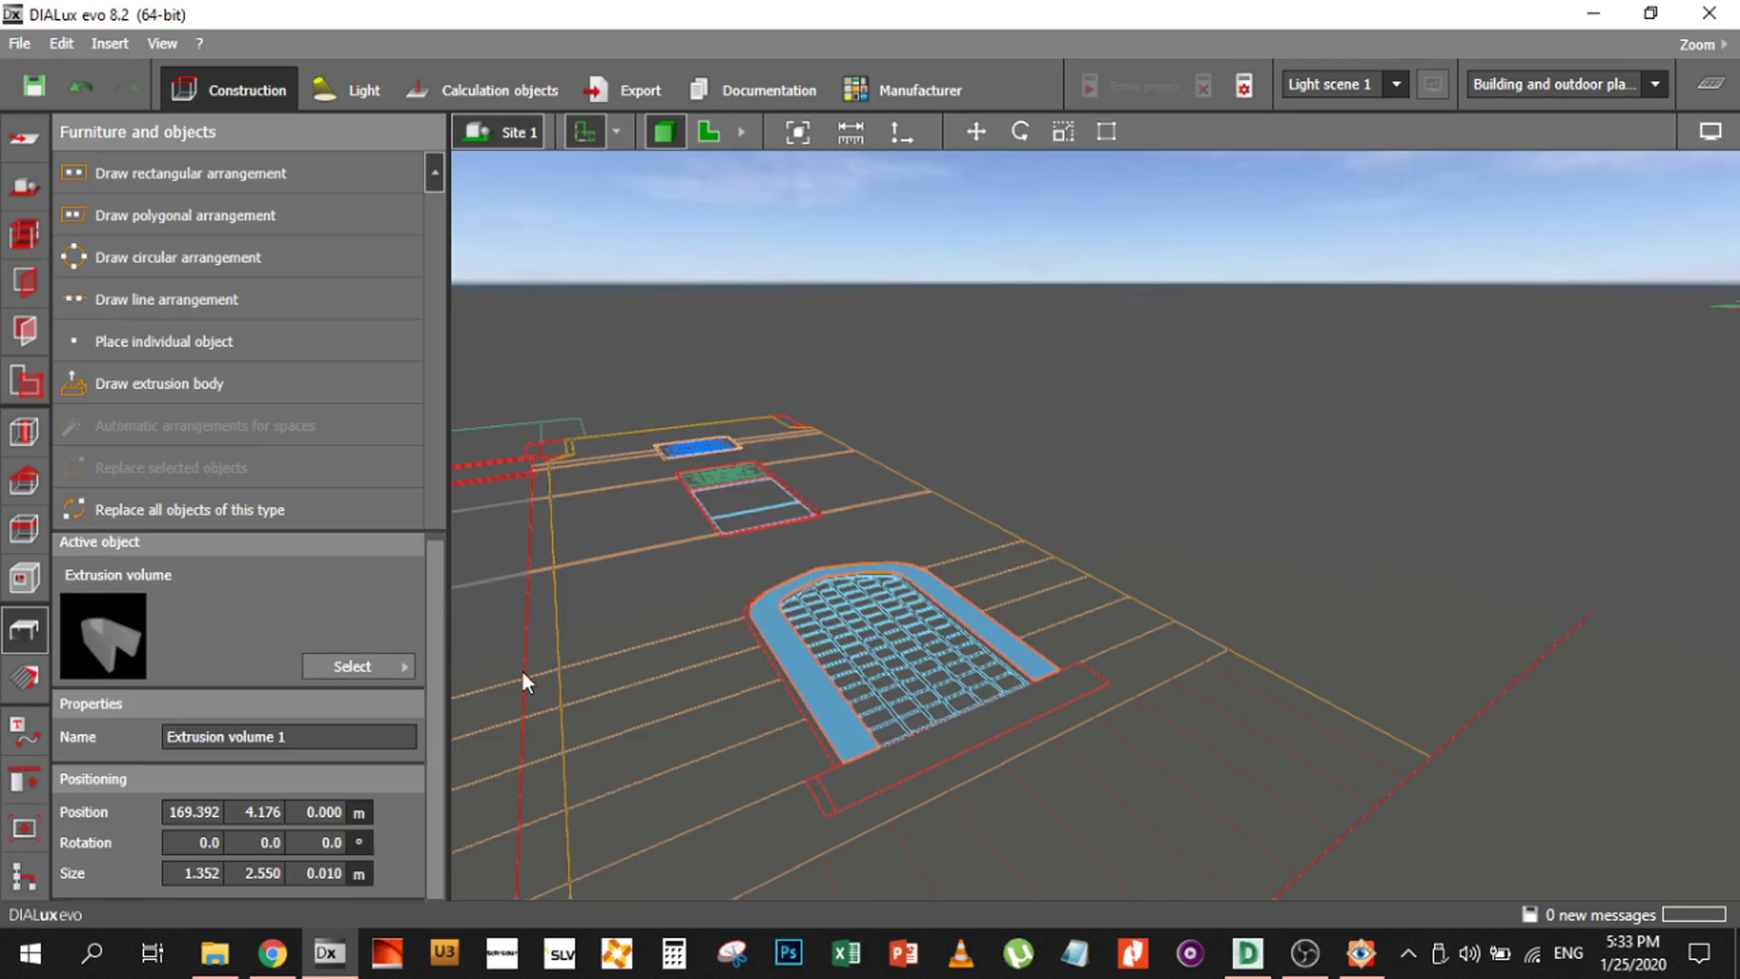
text(0.05)
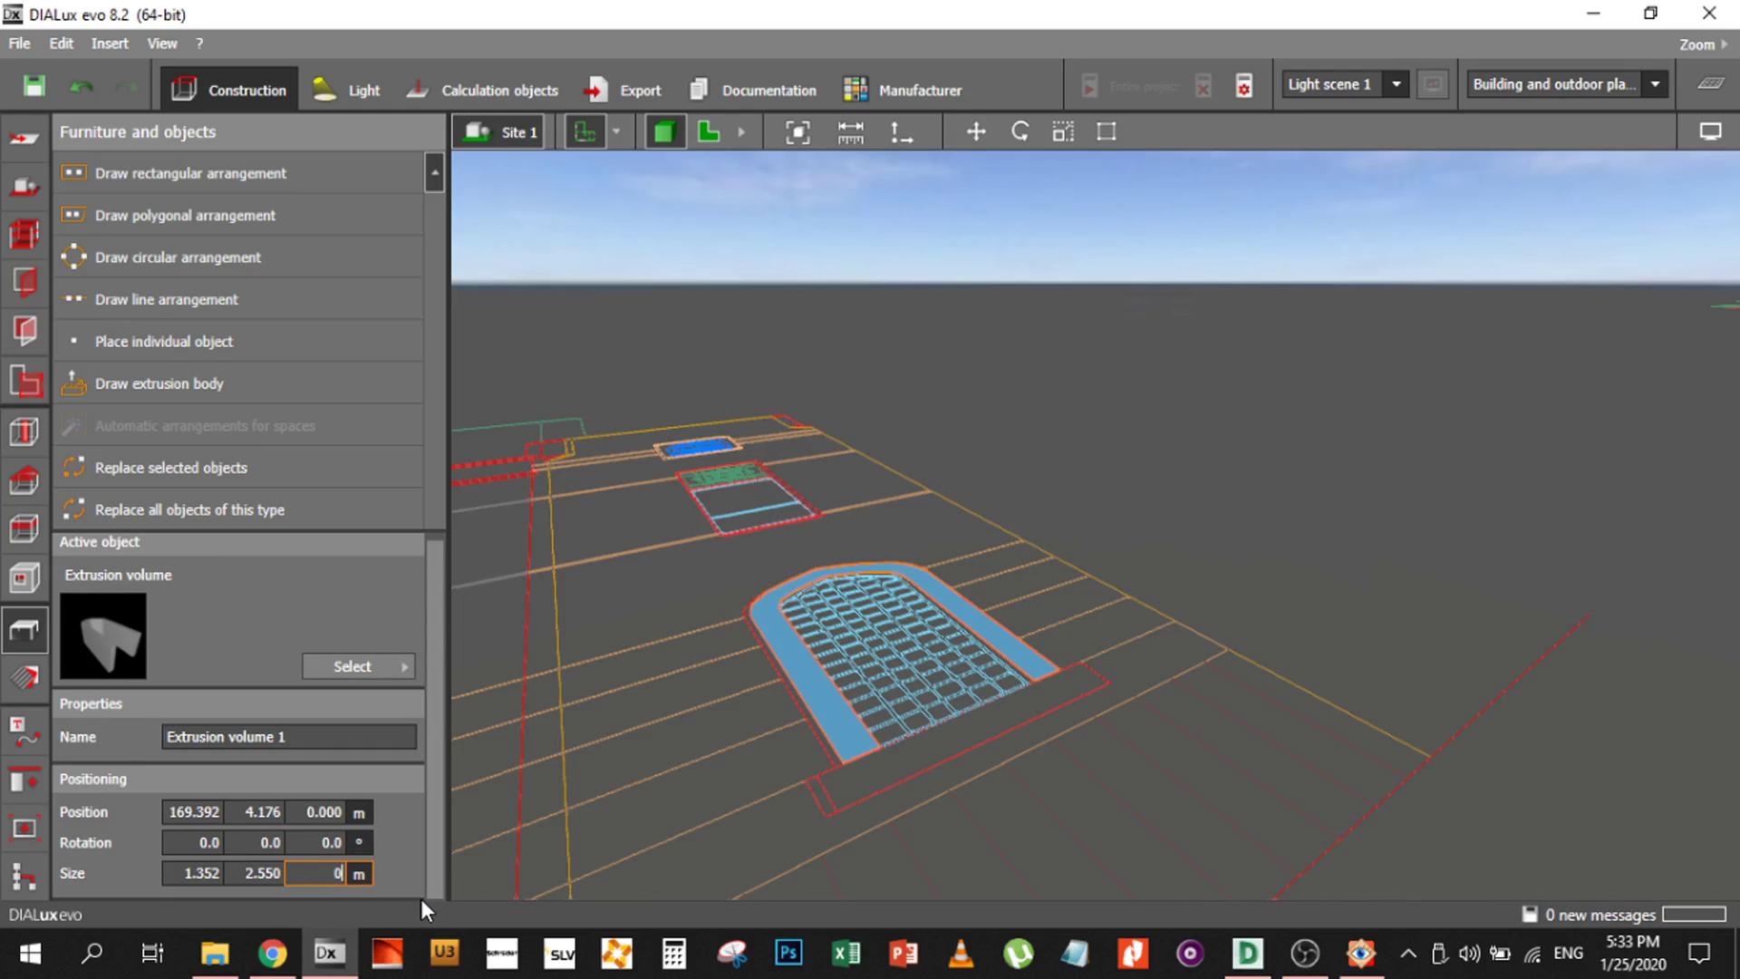
key(Return)
click(1282, 482)
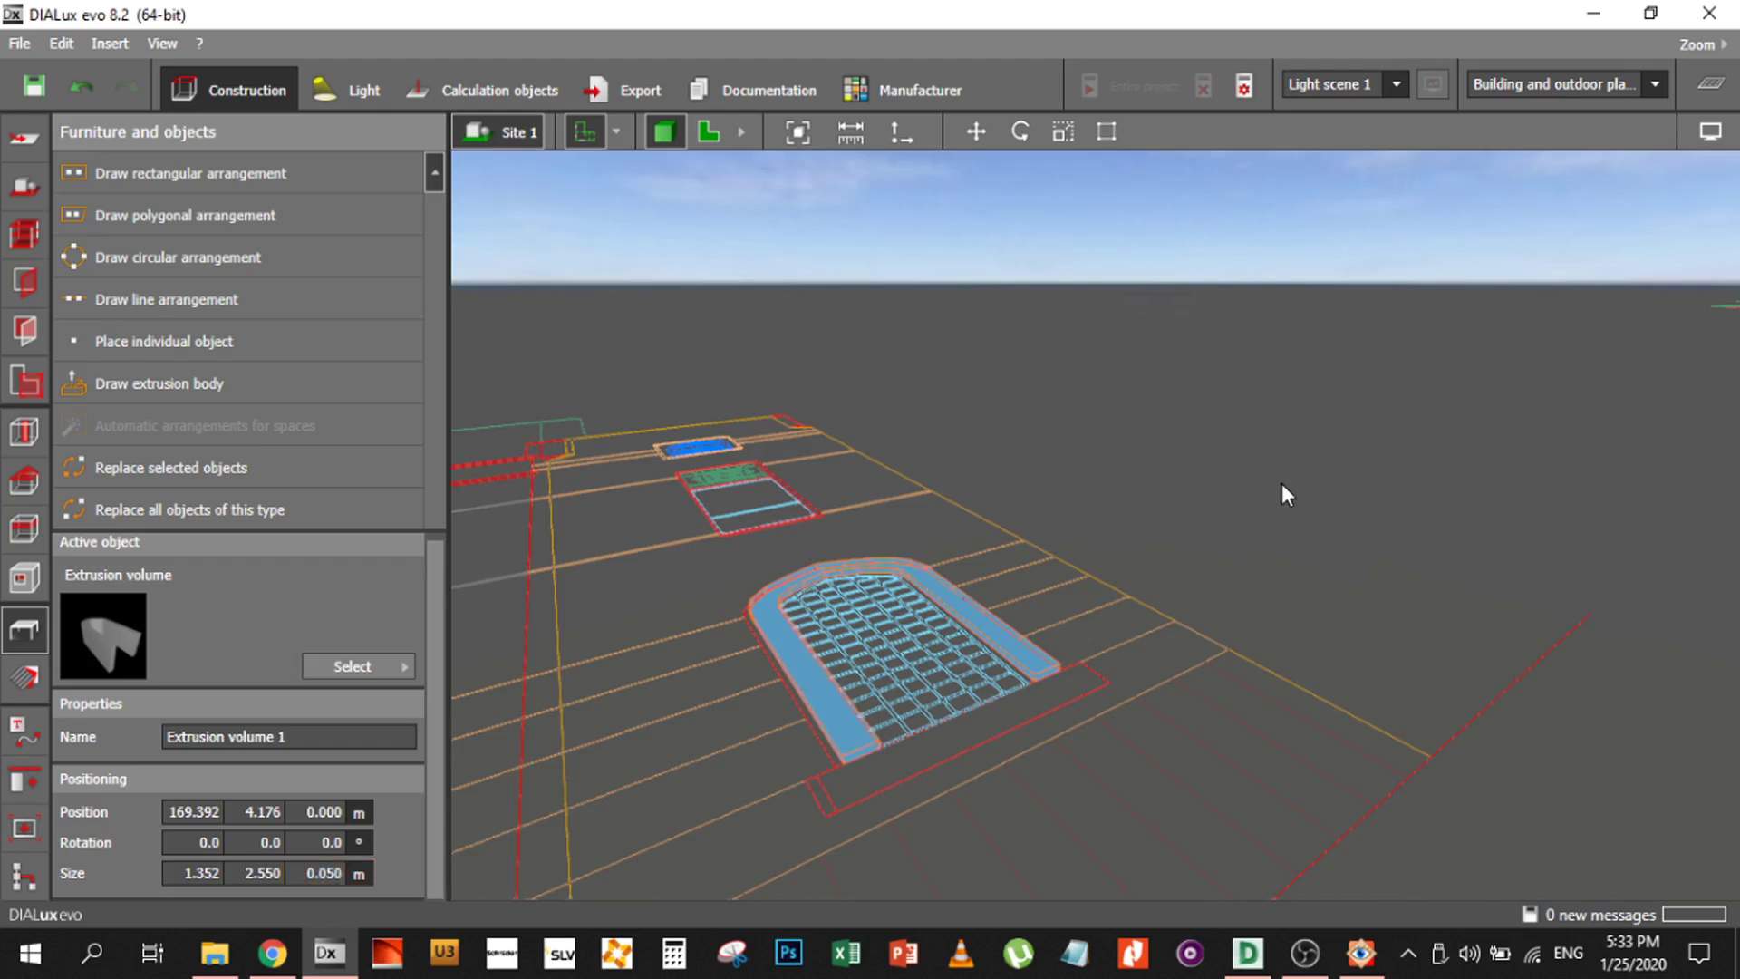
Stand the arch frame upright by rotating it 90° about its X axis
scroll(878, 655, up, 5)
scroll(881, 645, down, 4)
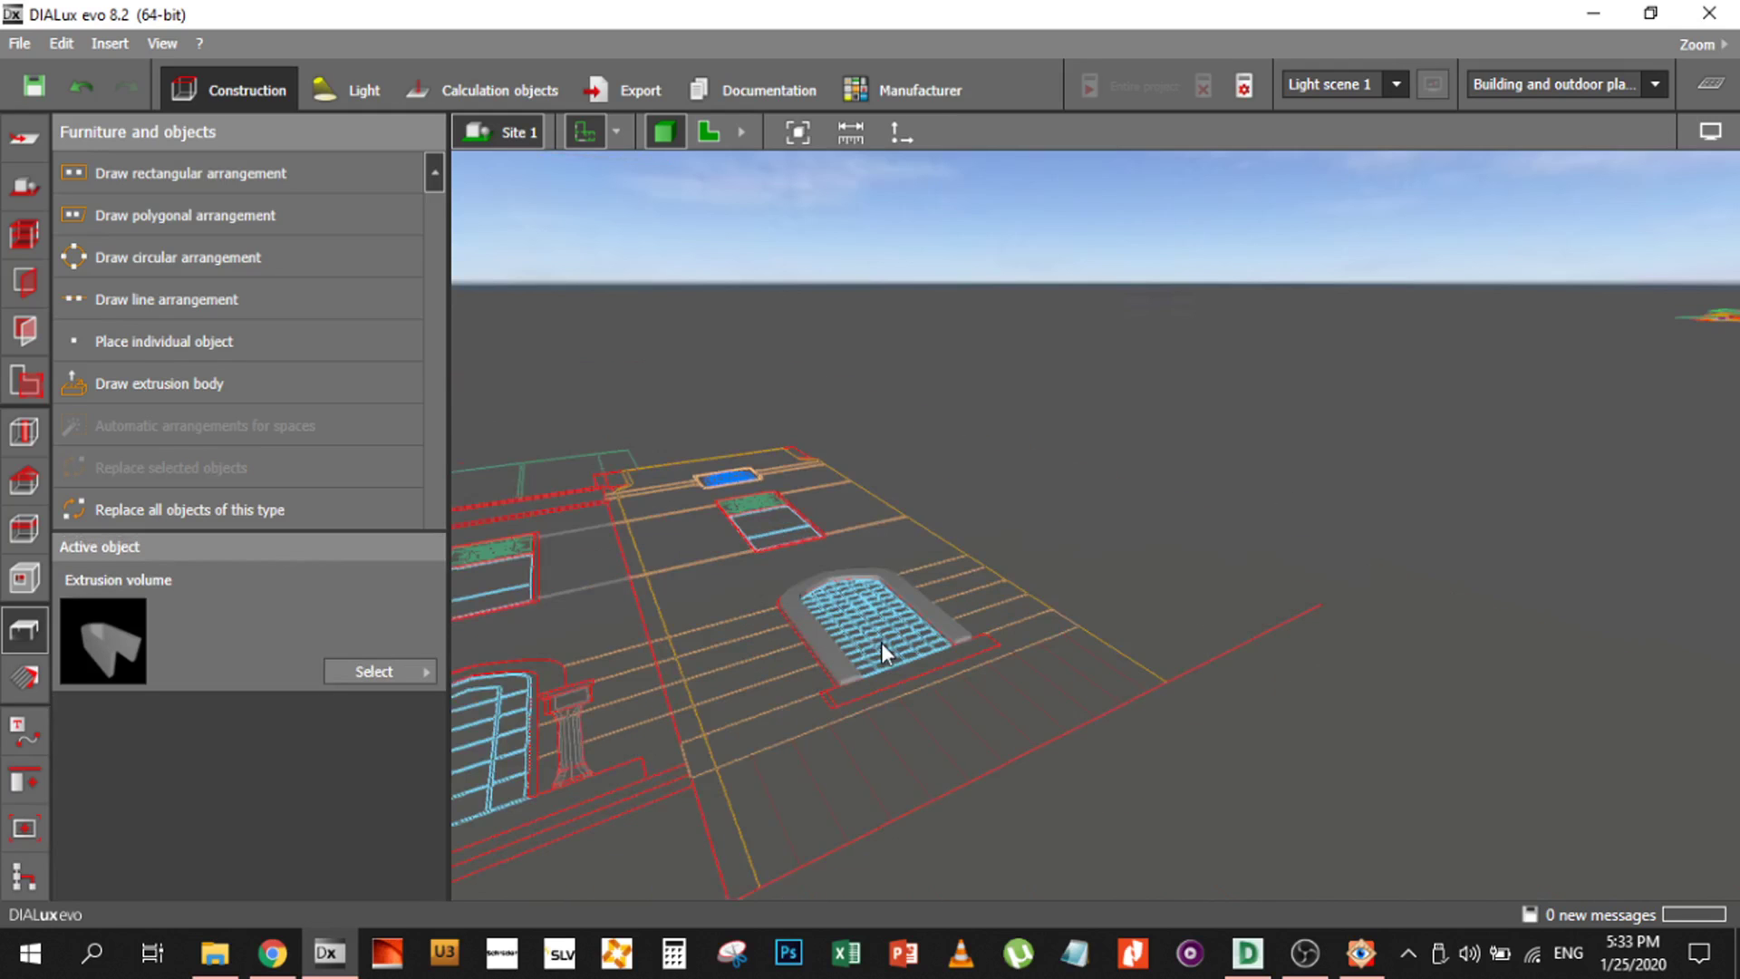
scroll(881, 646, up, 3)
mouse_move(881, 646)
middle_down()
mouse_move(905, 665)
mouse_move(881, 642)
middle_up()
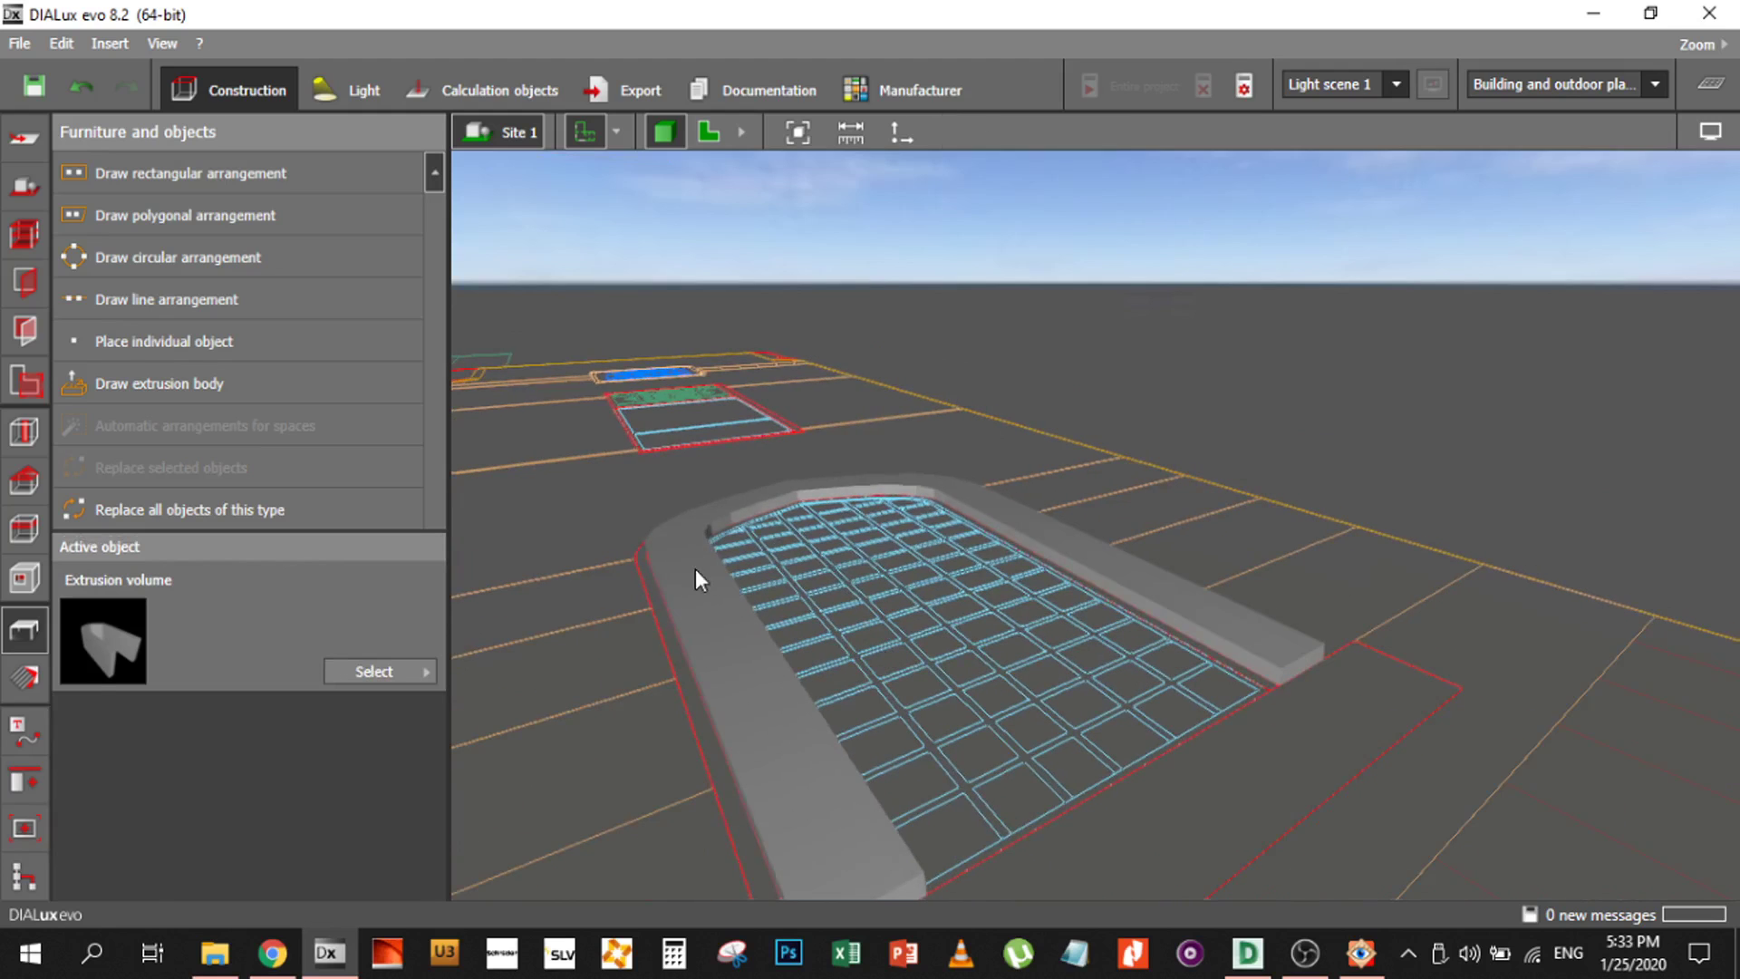
click(695, 569)
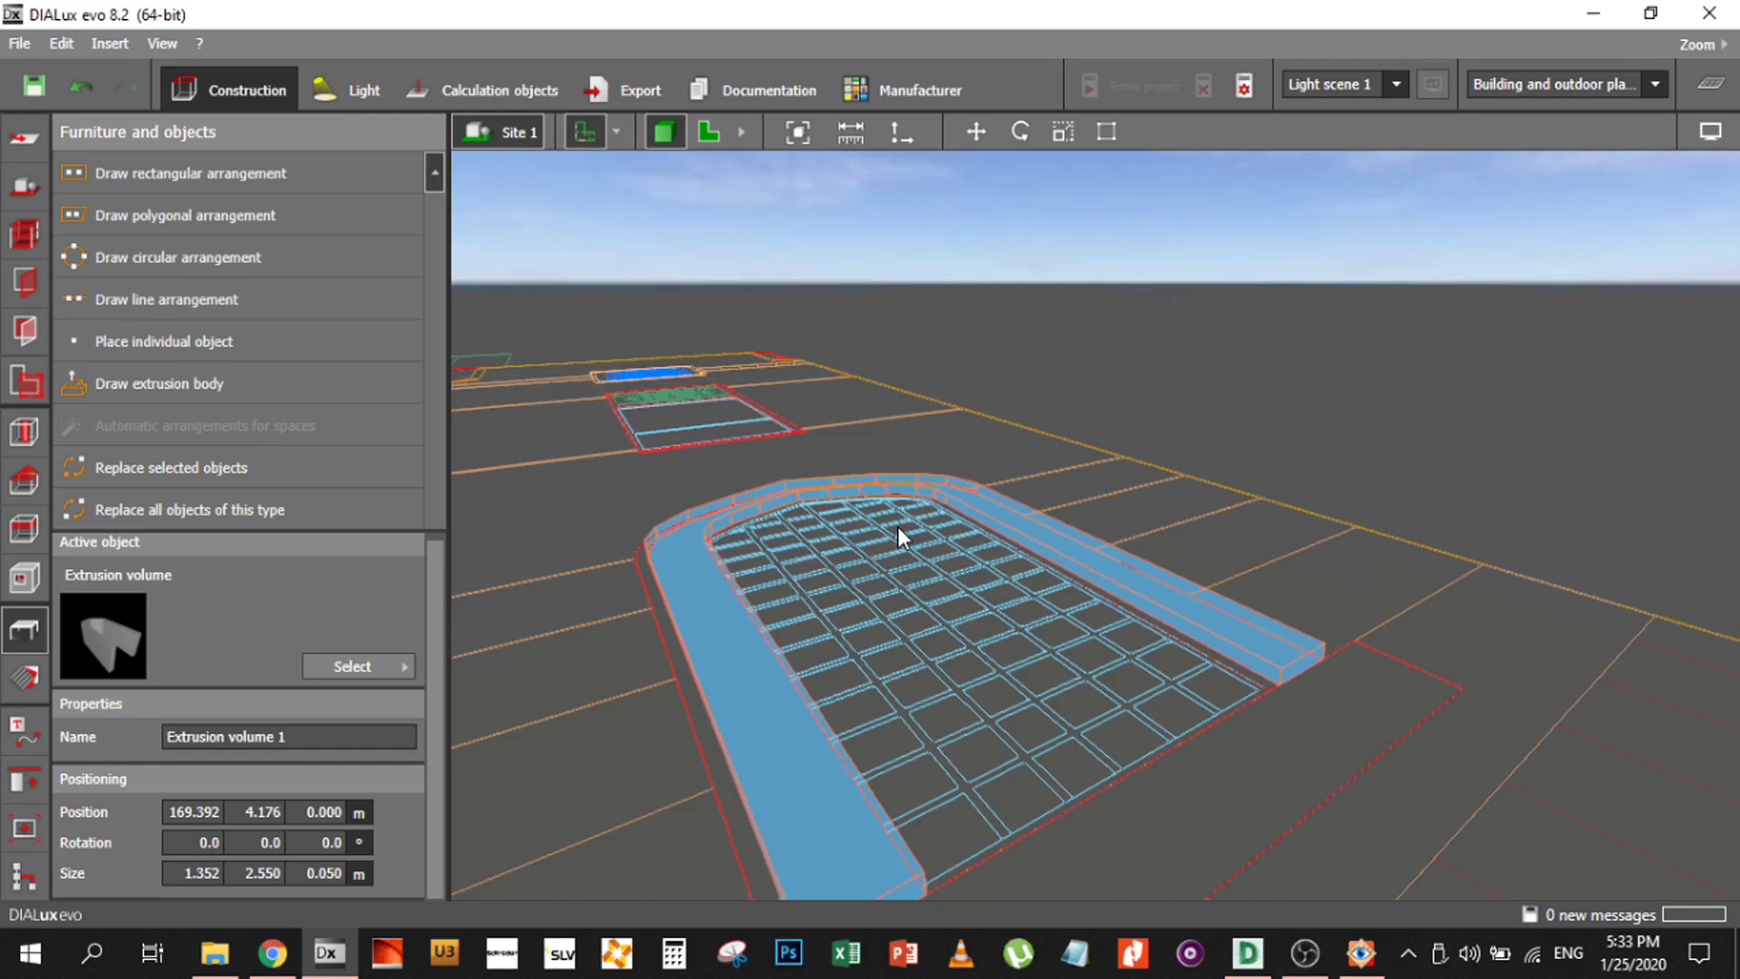
click(1022, 132)
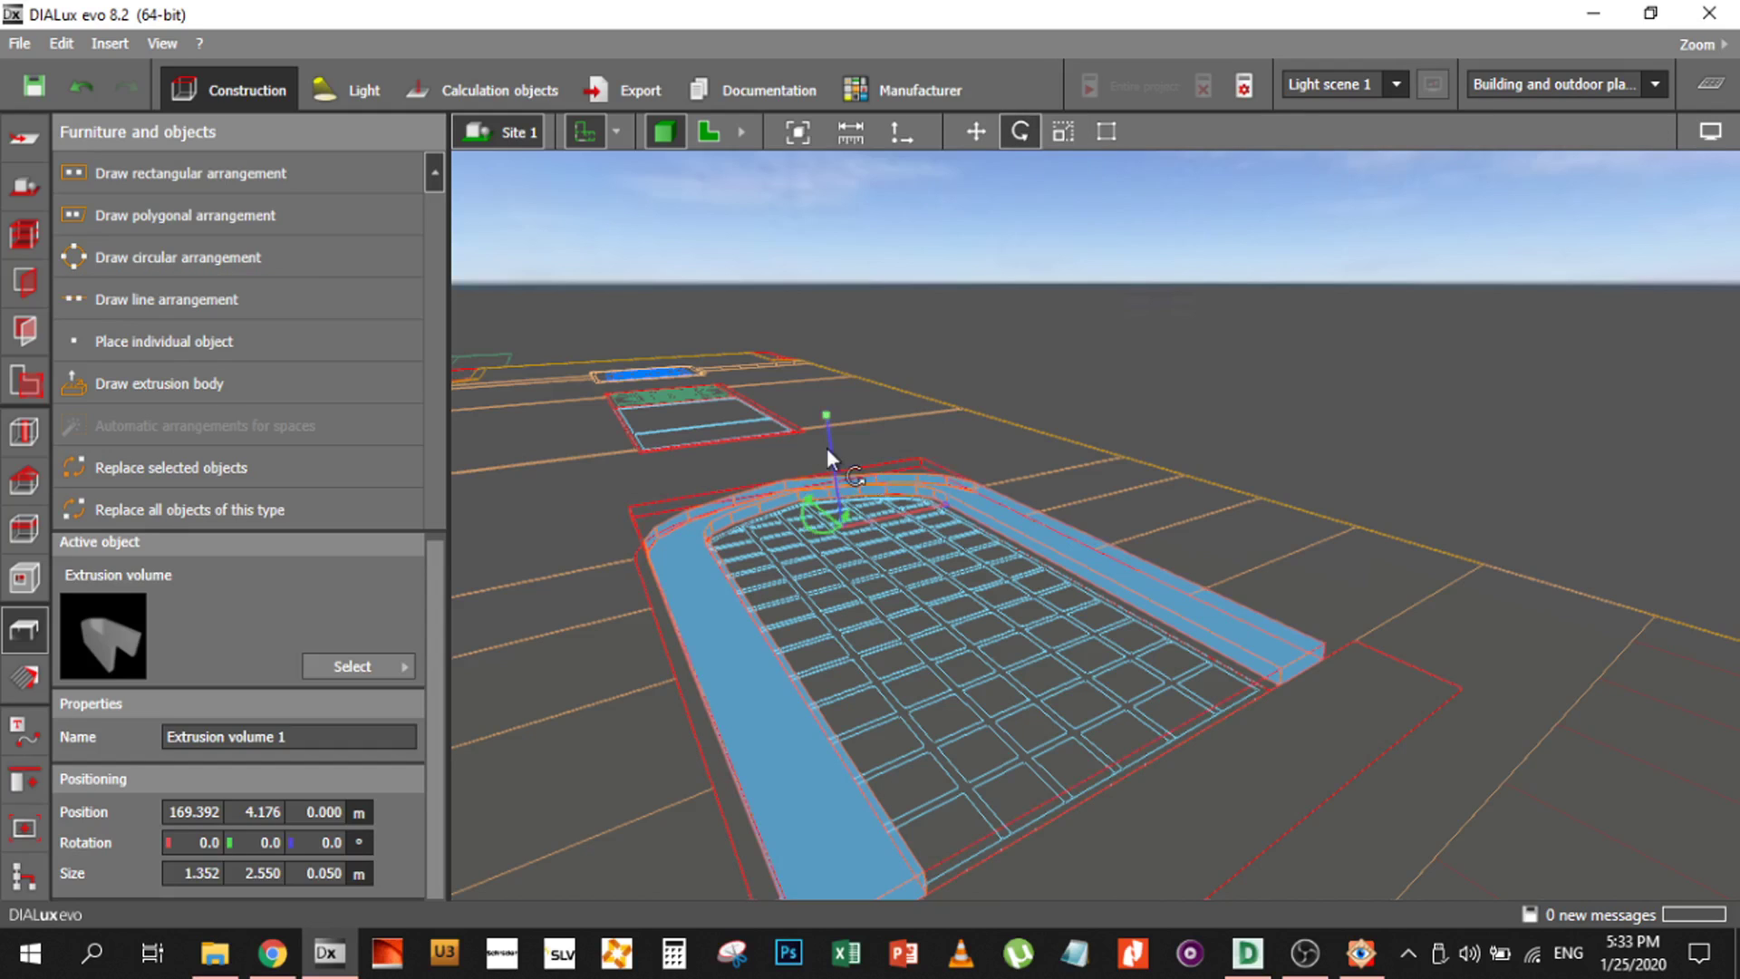
drag(807, 504, 829, 426)
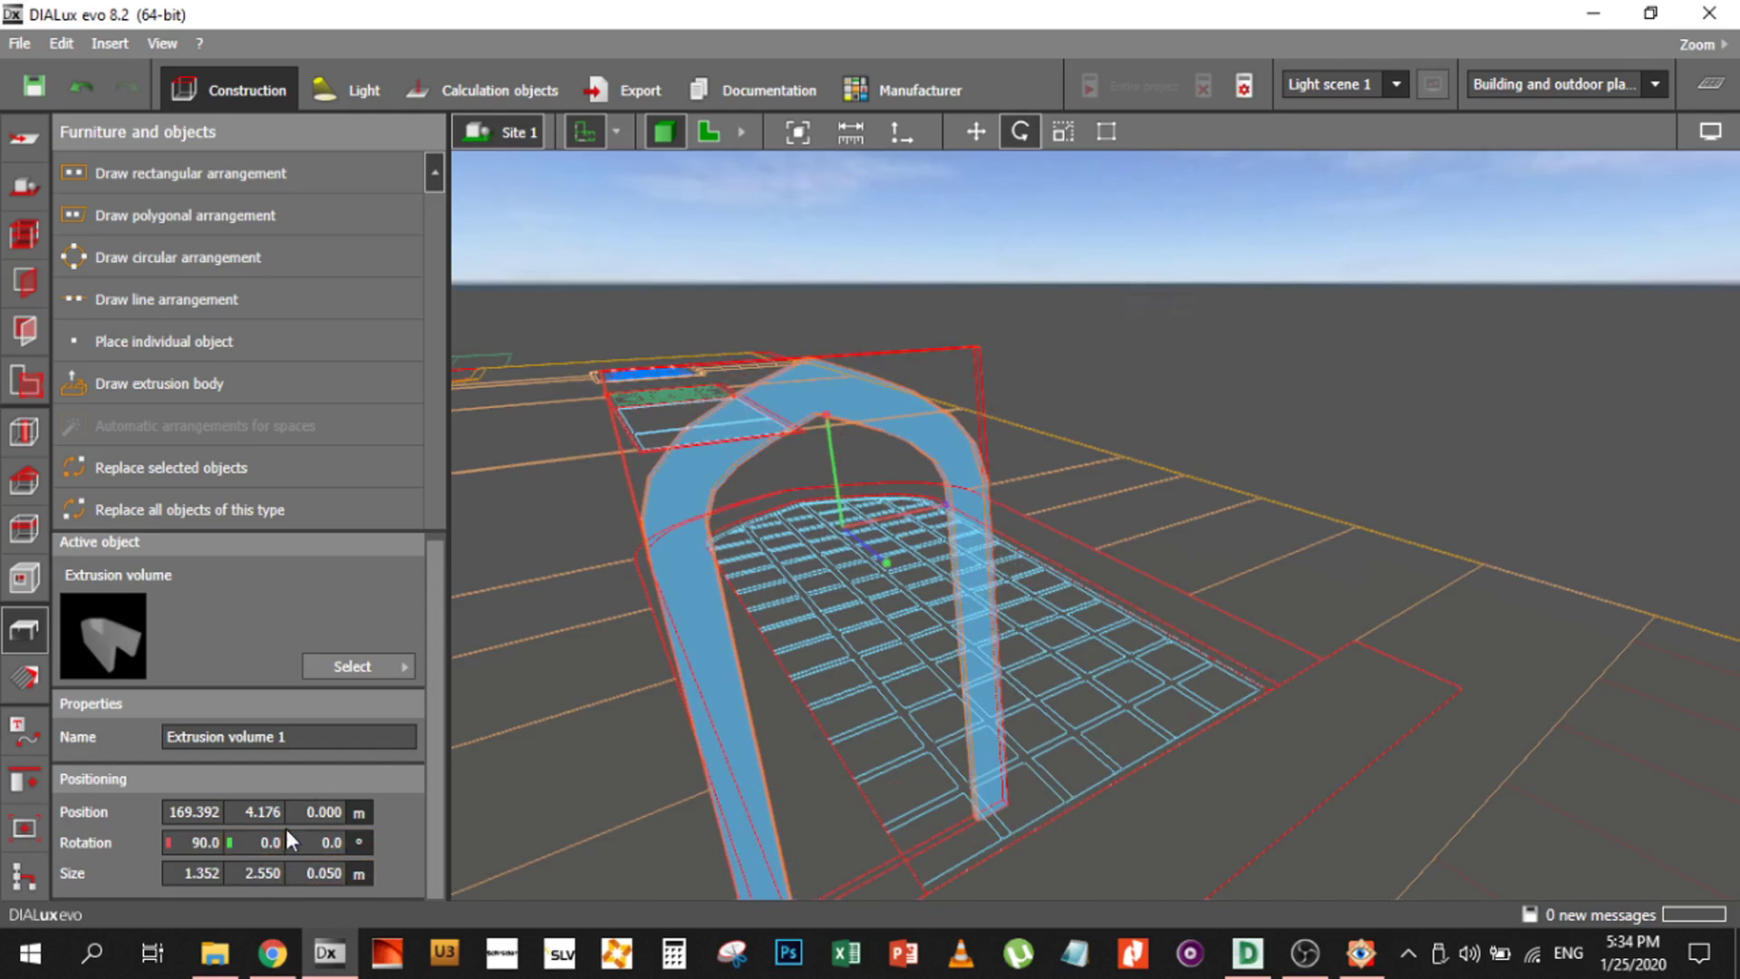
Raise the upright arch frame along the Z axis to a position of 2.400 m
scroll(716, 598, down, 5)
scroll(739, 571, up, 5)
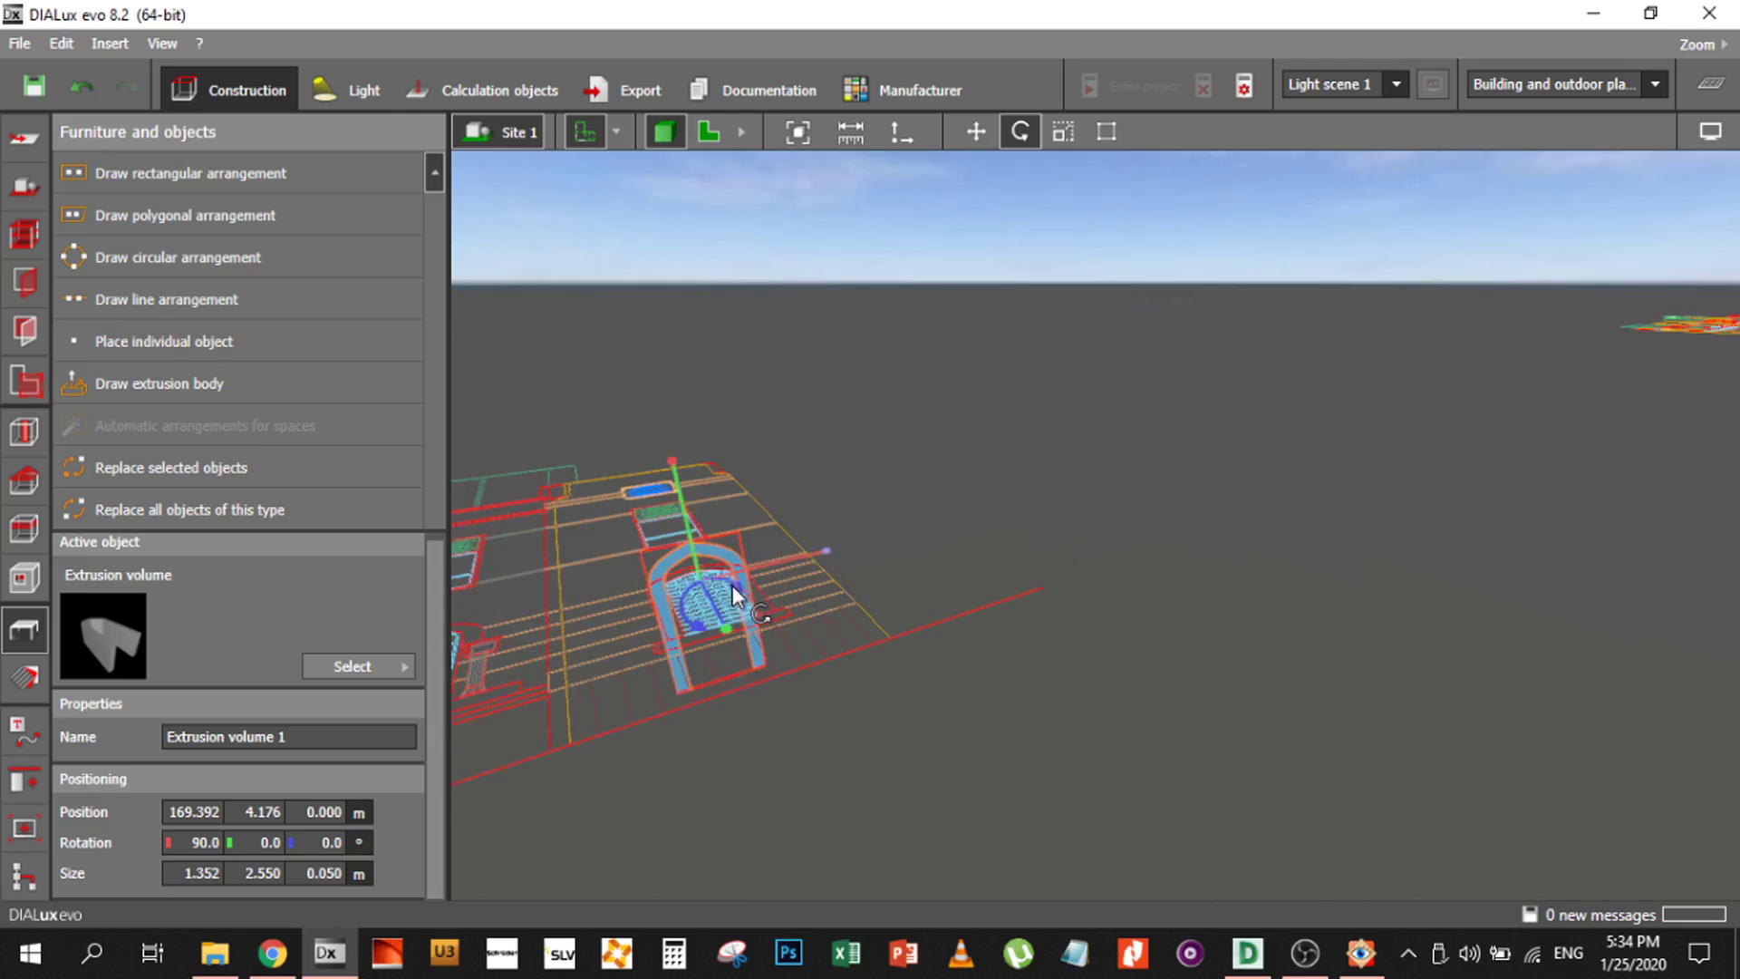
mouse_move(1072, 519)
middle_down()
mouse_move(1062, 497)
mouse_move(884, 439)
middle_up()
click(979, 130)
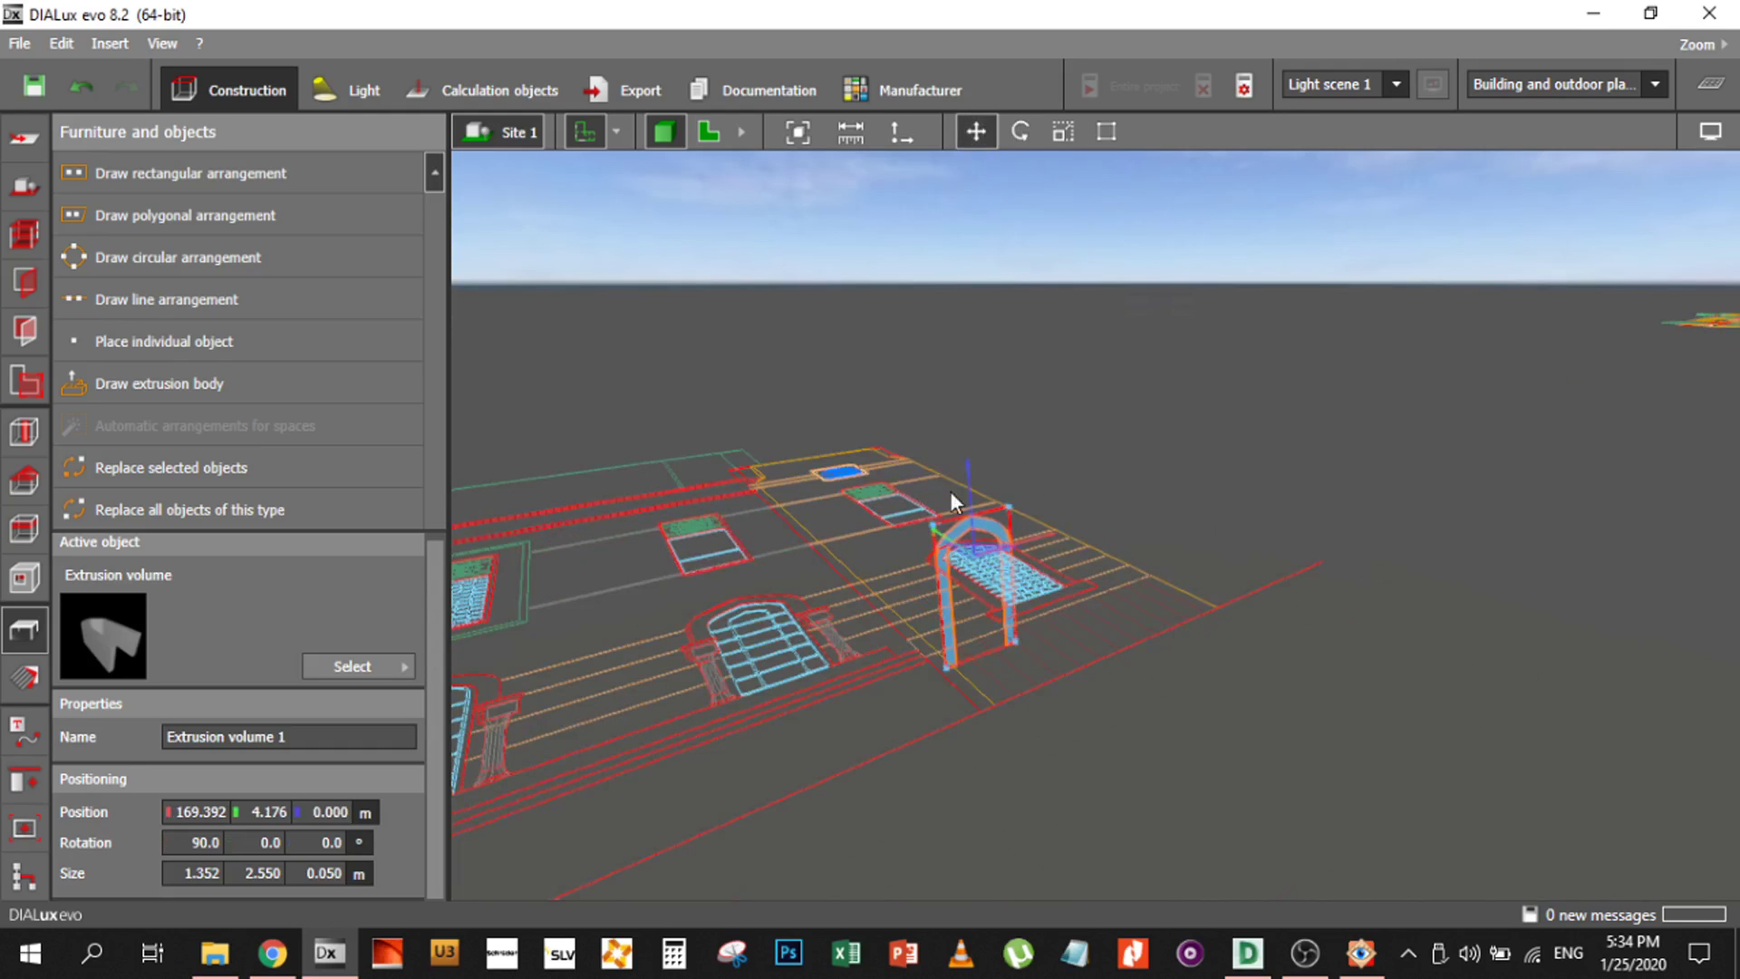
drag(965, 398, 949, 295)
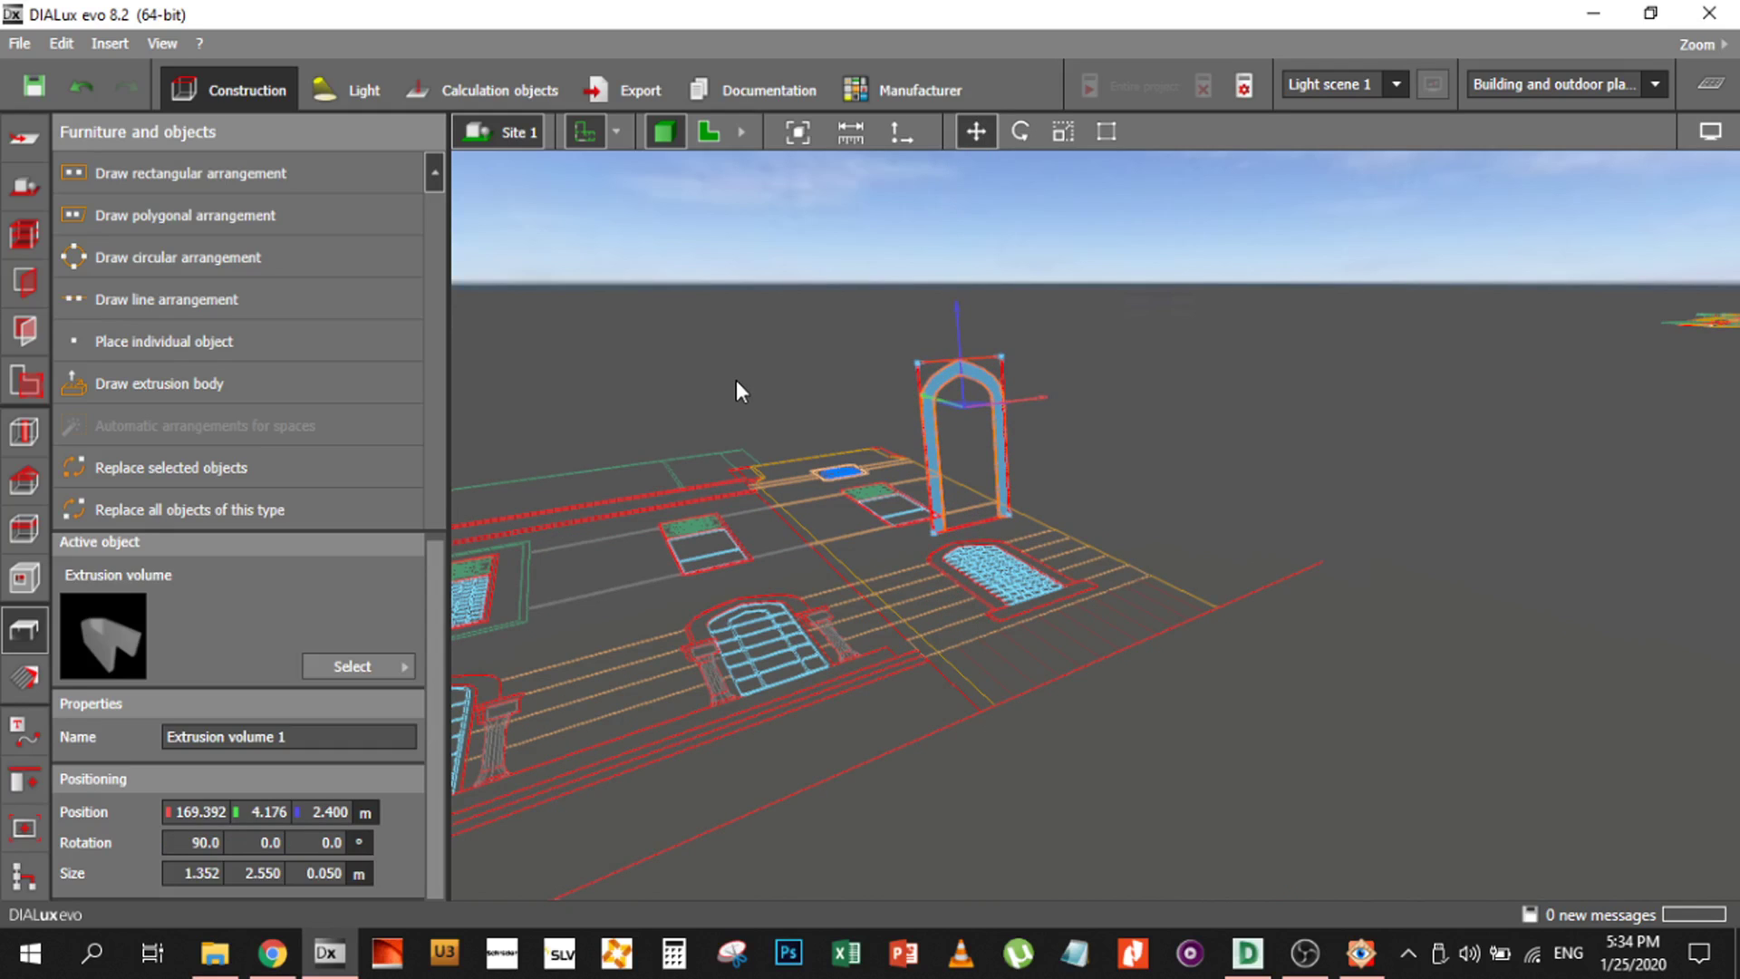
click(1019, 131)
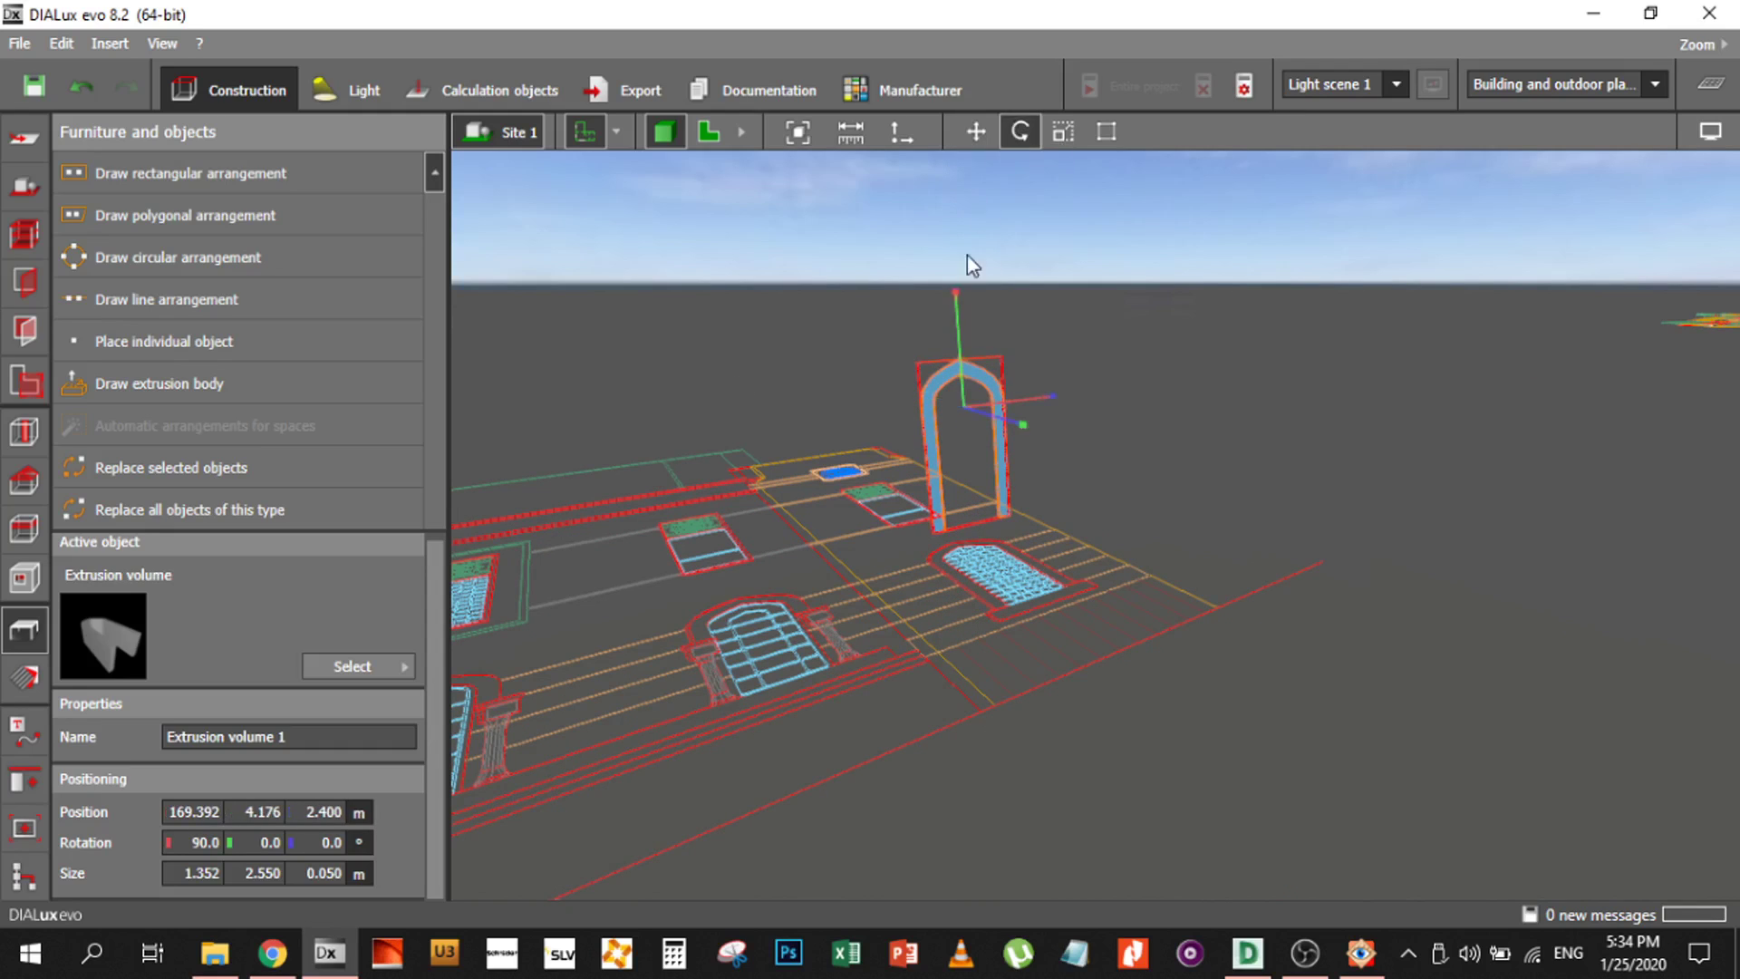
click(977, 130)
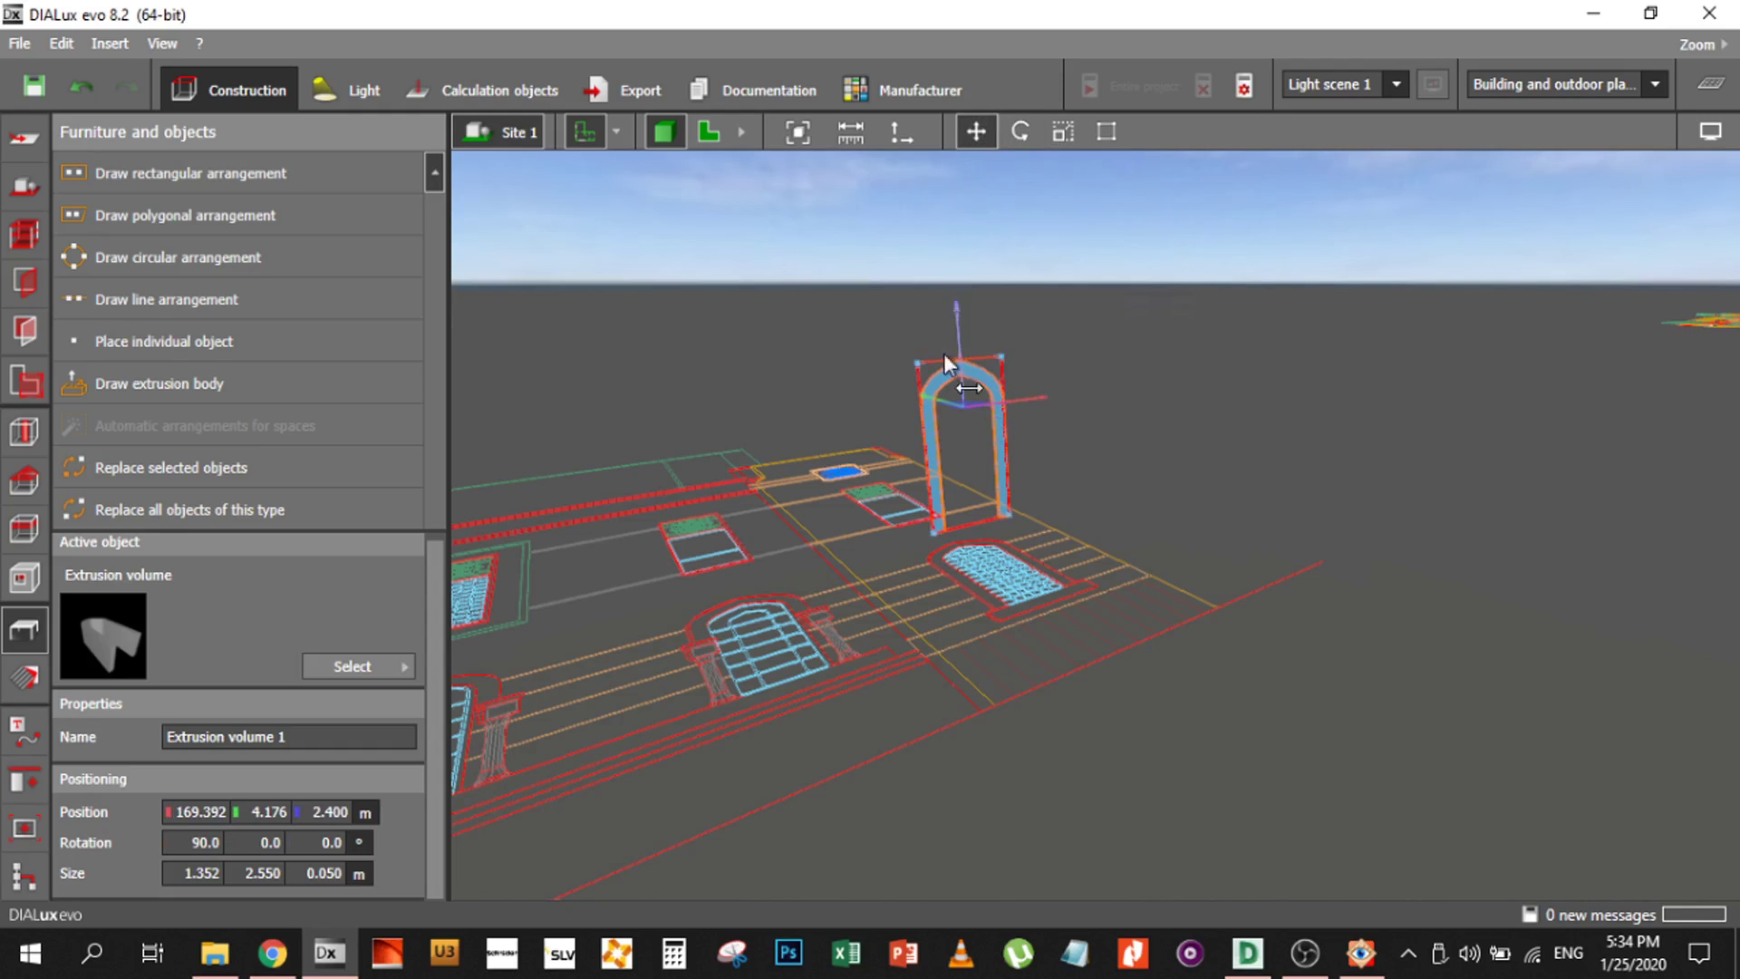
In front view, lower the arch frame to ground level at Z 1.851 m, then return to 3D and deselect it
click(753, 131)
click(753, 131)
scroll(948, 530, up, 10)
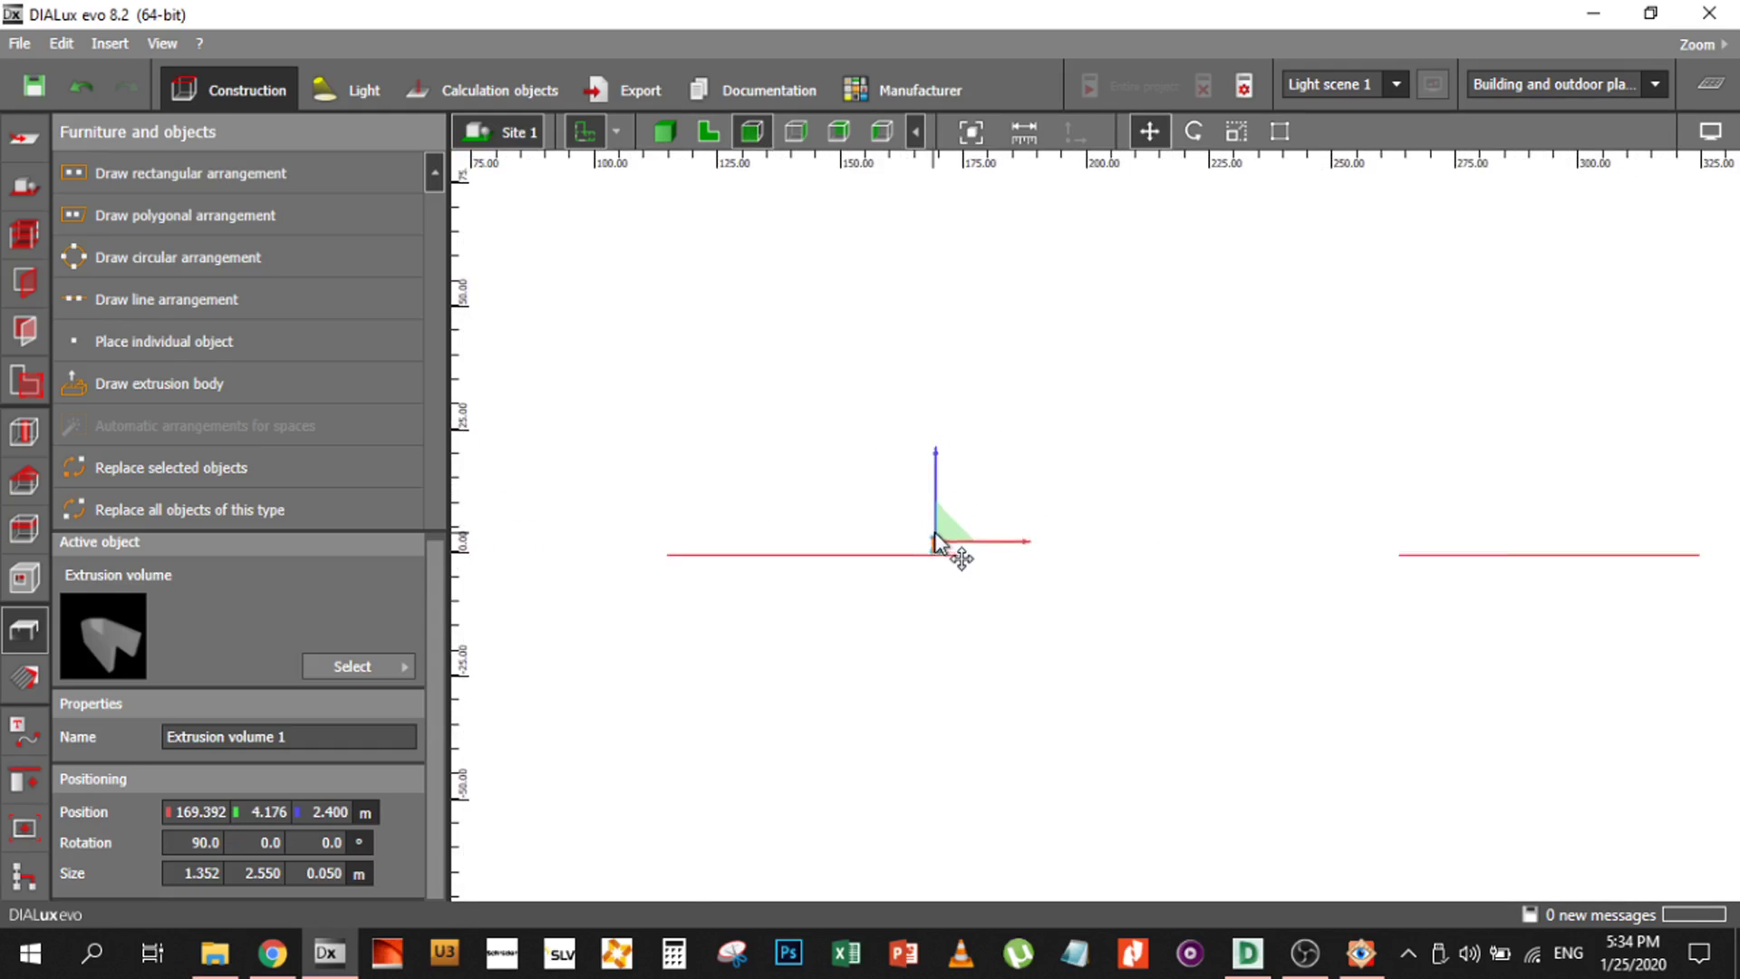
mouse_move(927, 486)
mouse_down()
mouse_move(933, 536)
mouse_move(936, 519)
mouse_up()
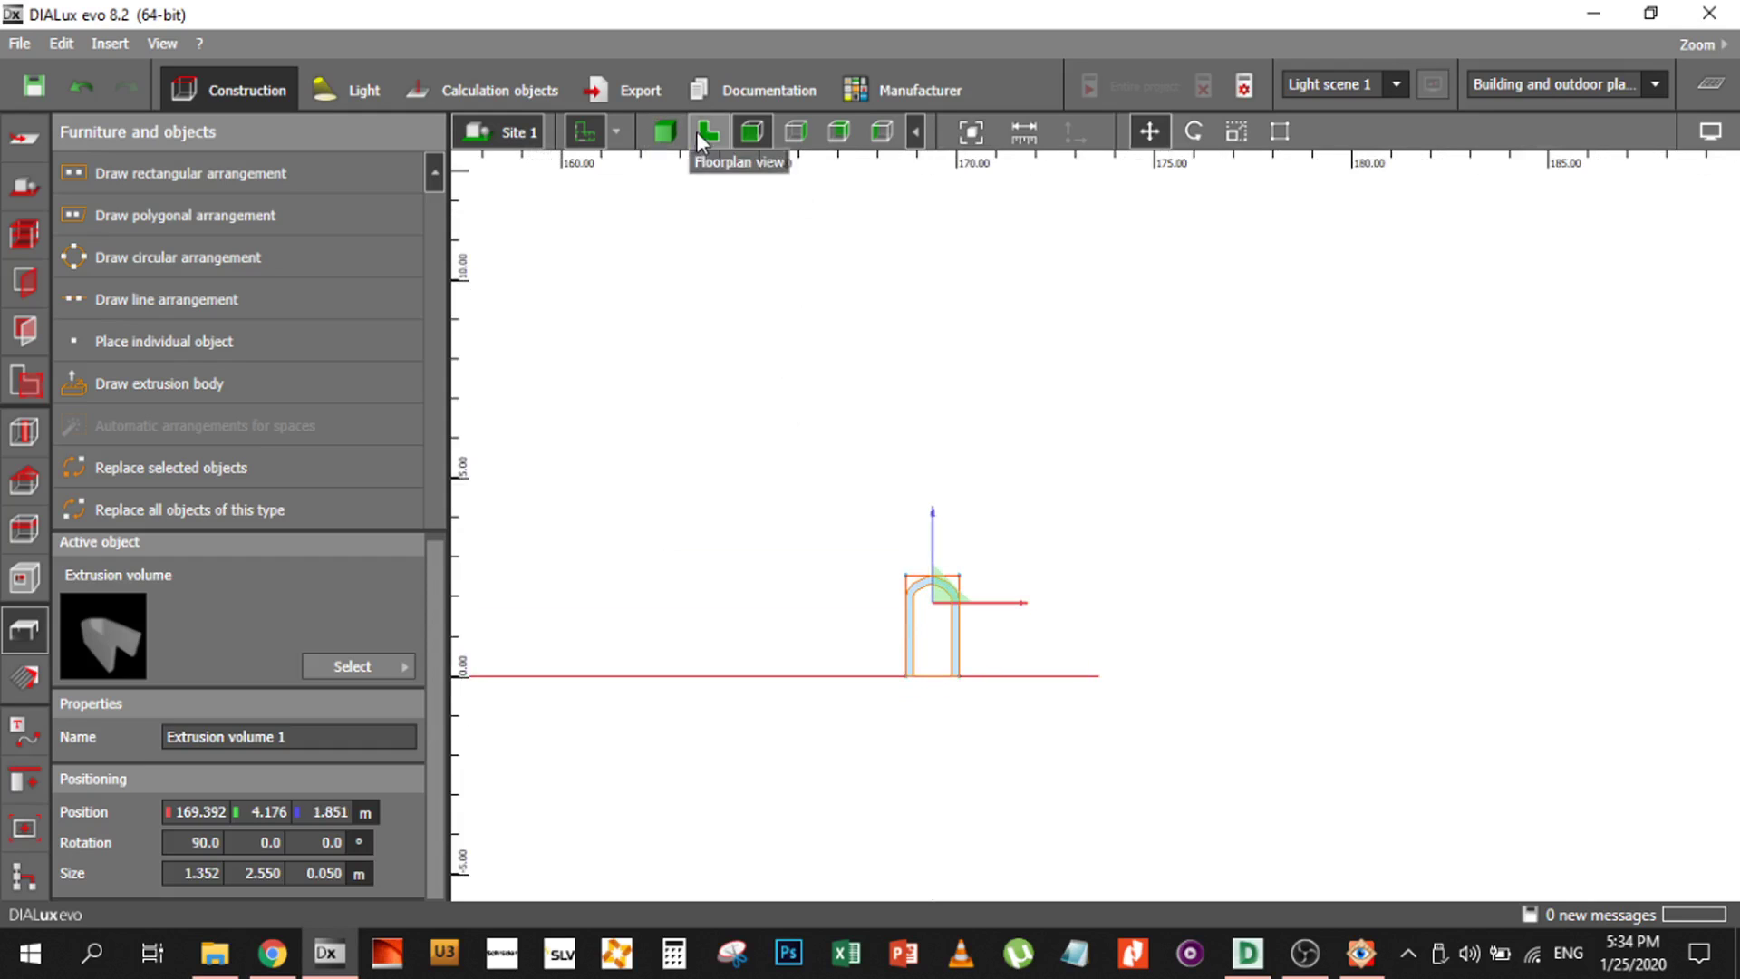
click(665, 132)
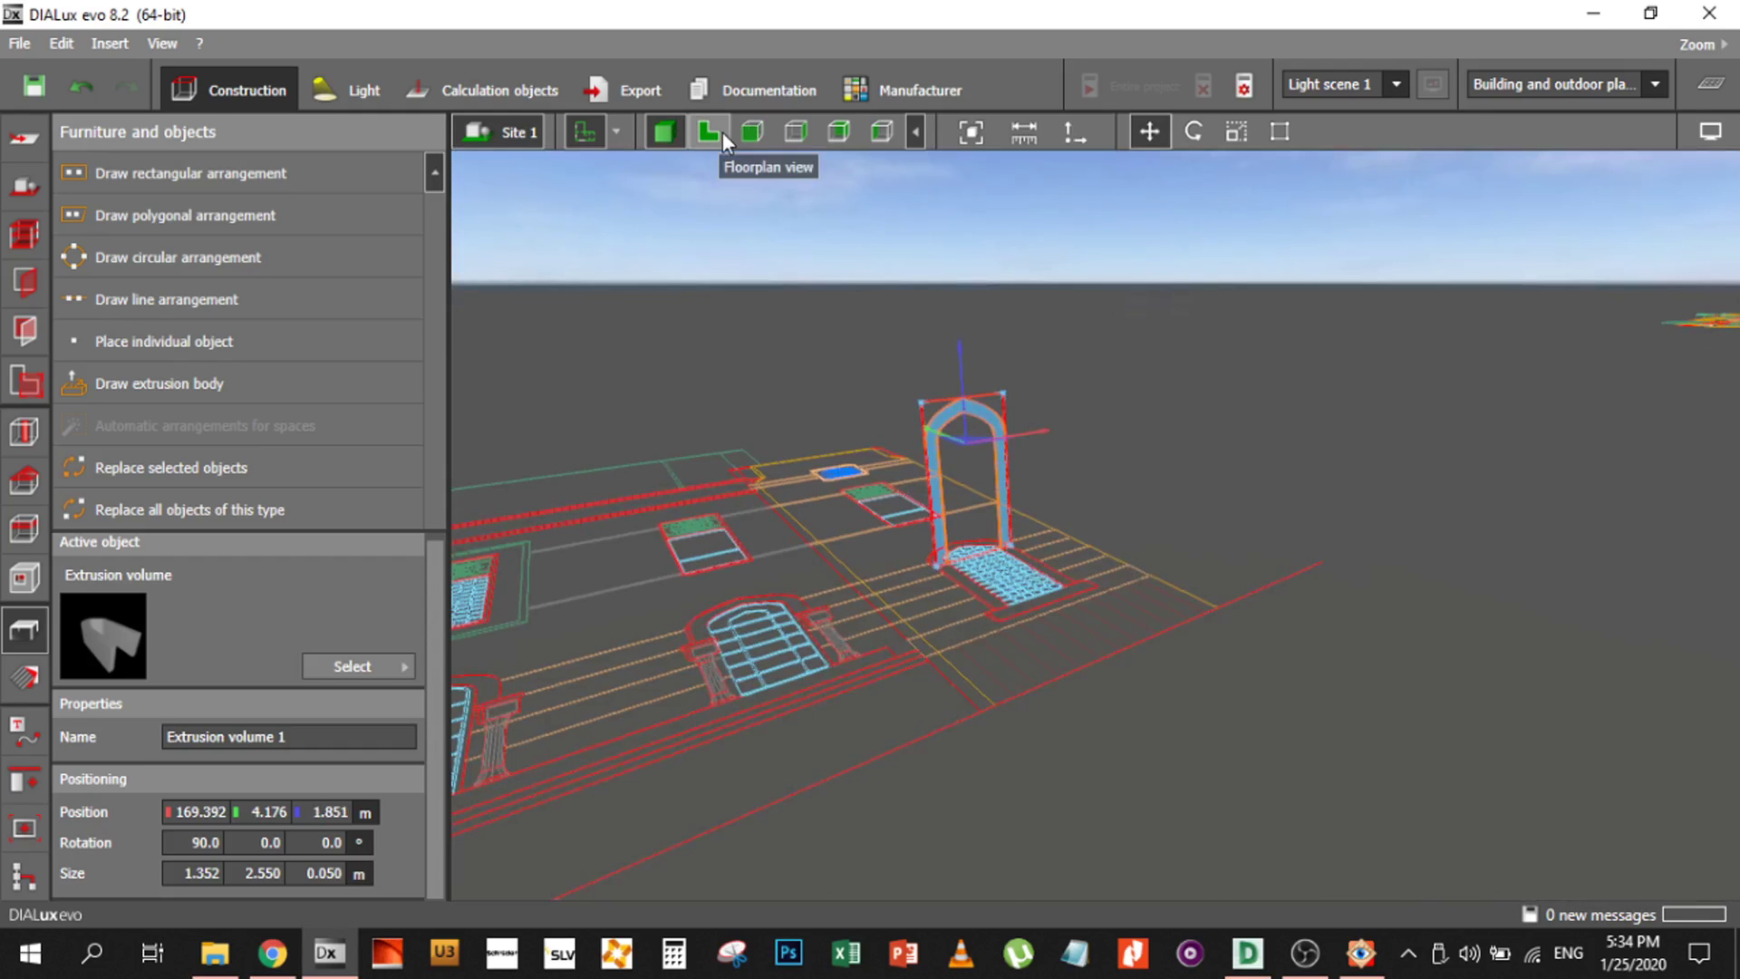
click(1059, 367)
Apply the 1001 (Beige) paint from the DIALux color catalog to the arch frame
scroll(1051, 383, up, 3)
middle_drag(978, 439, 893, 451)
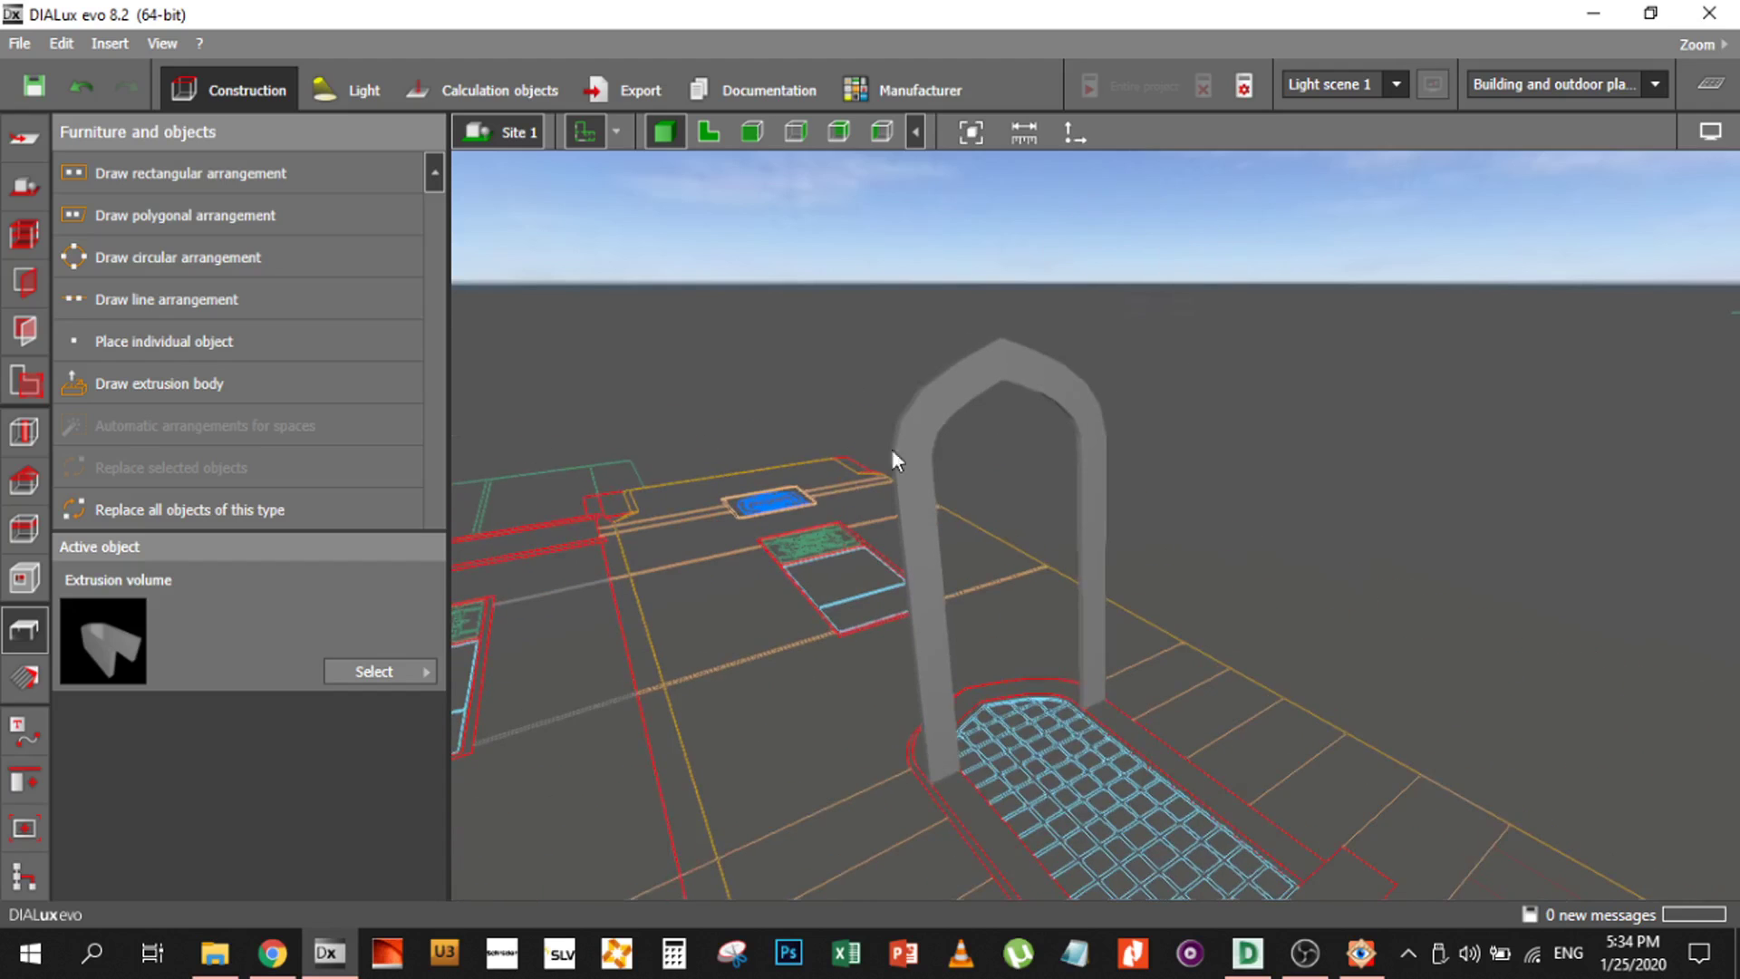
click(22, 682)
click(383, 666)
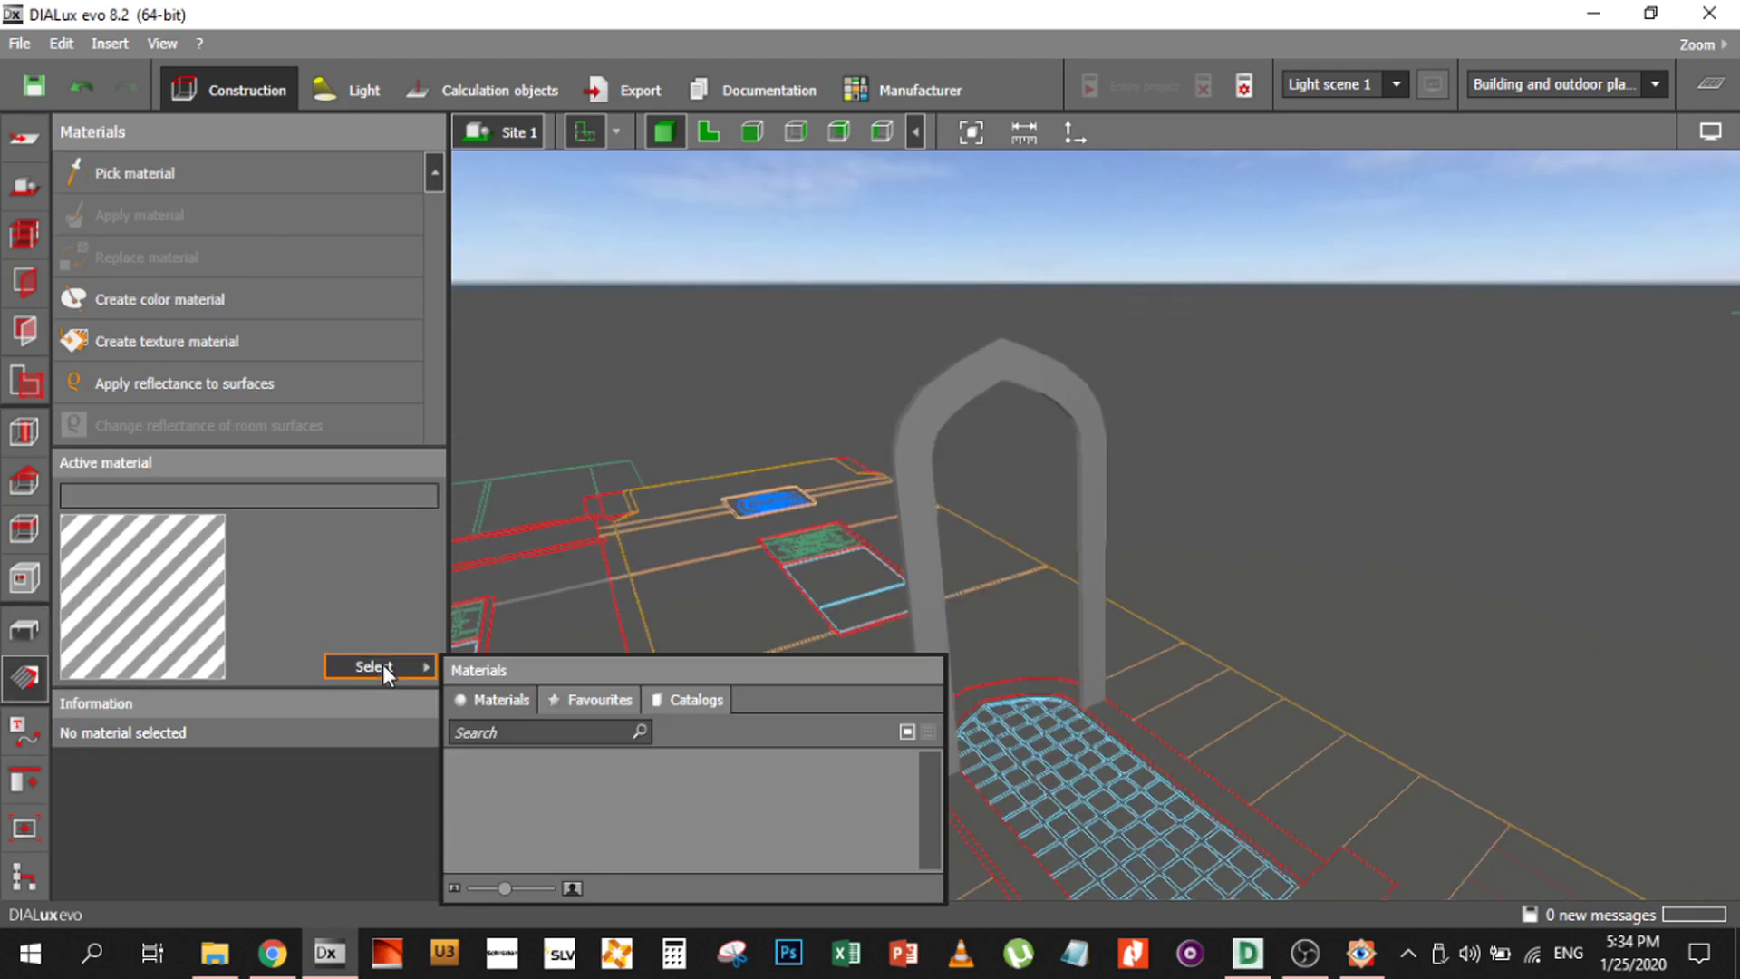
click(673, 702)
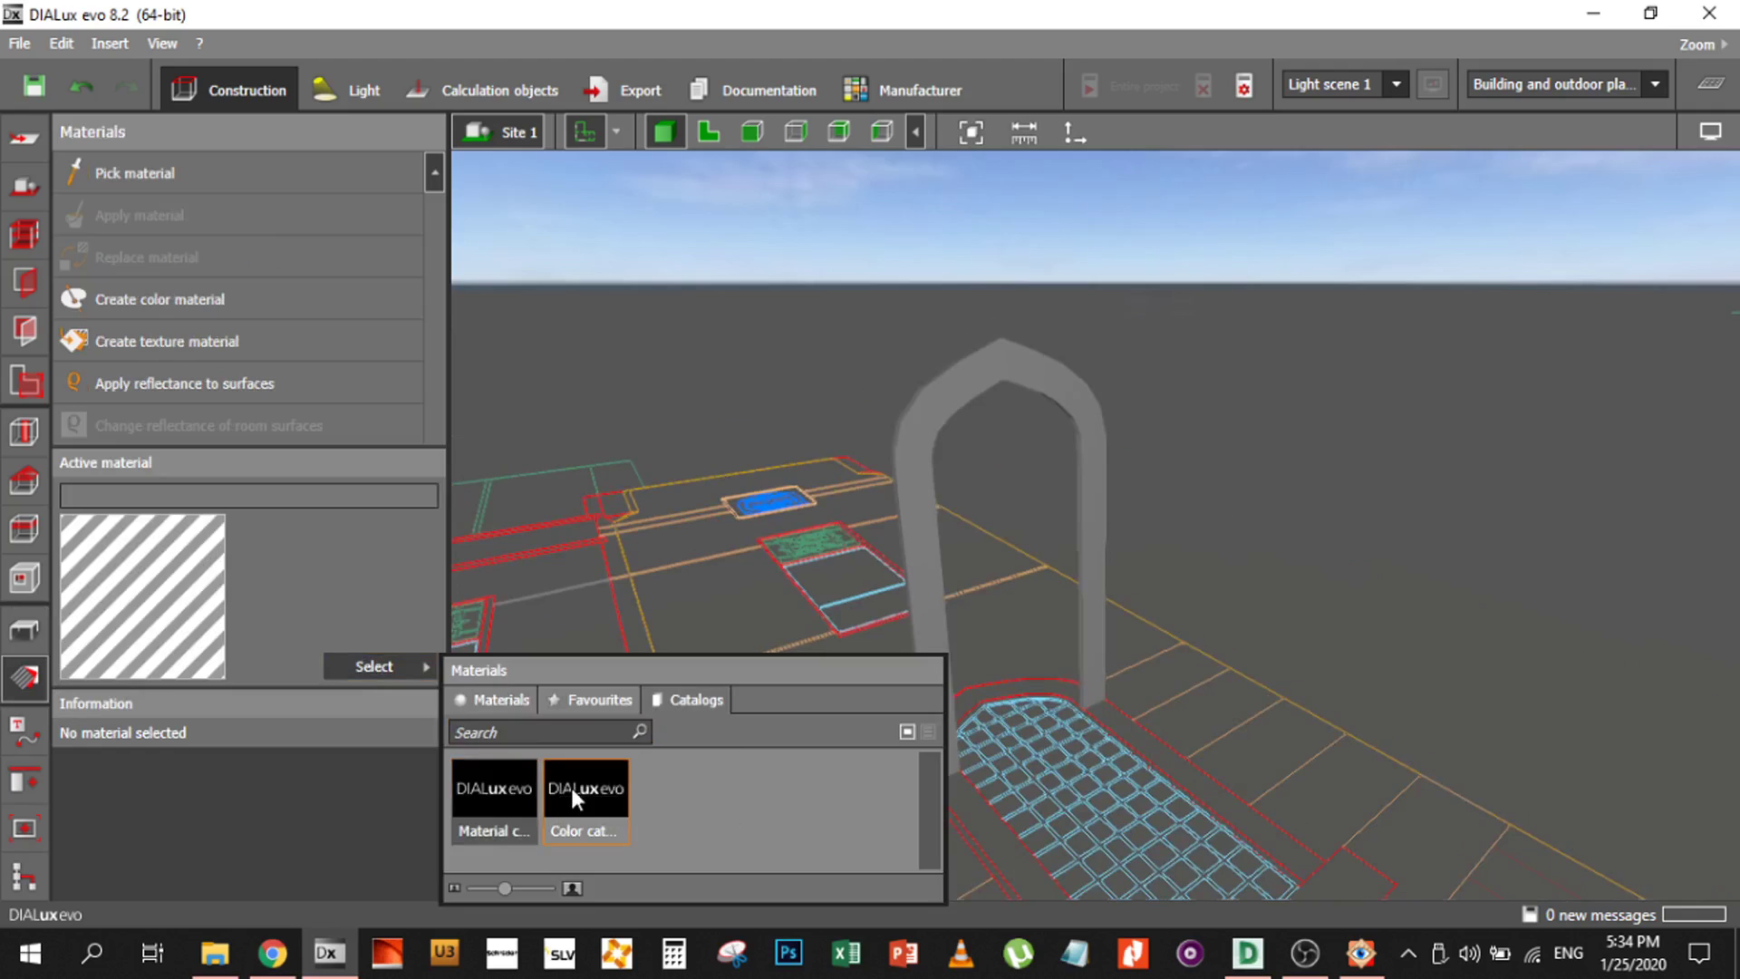
double_click(571, 787)
double_click(493, 451)
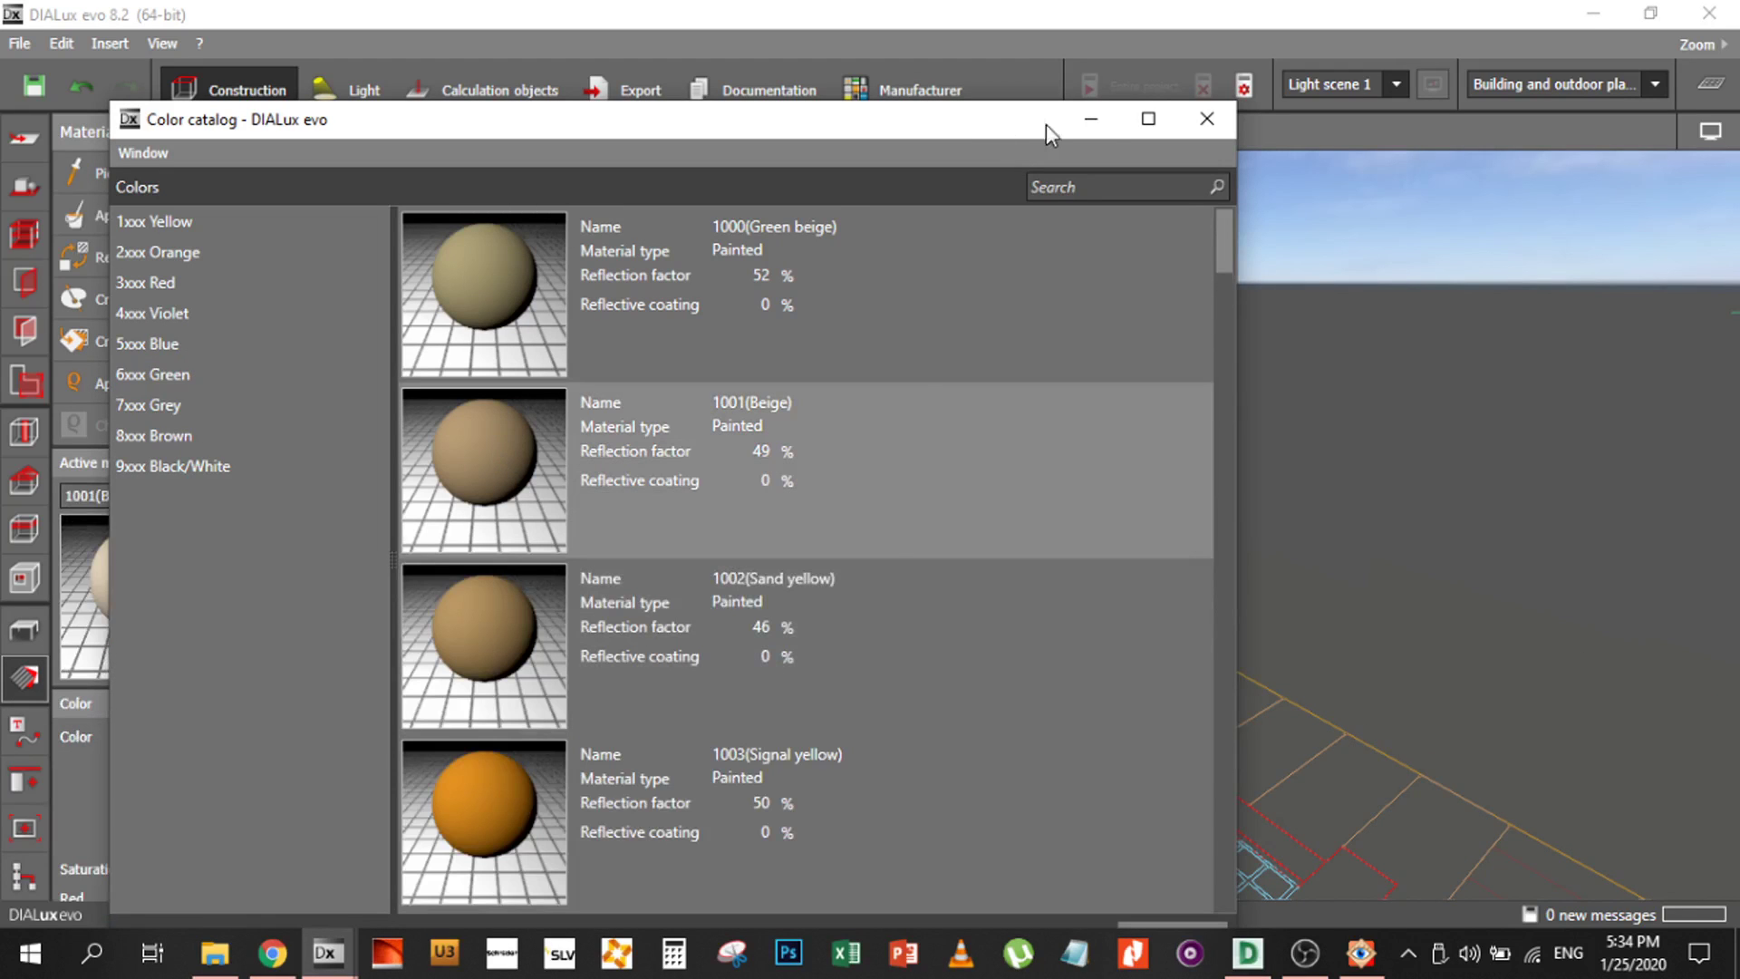
click(1207, 119)
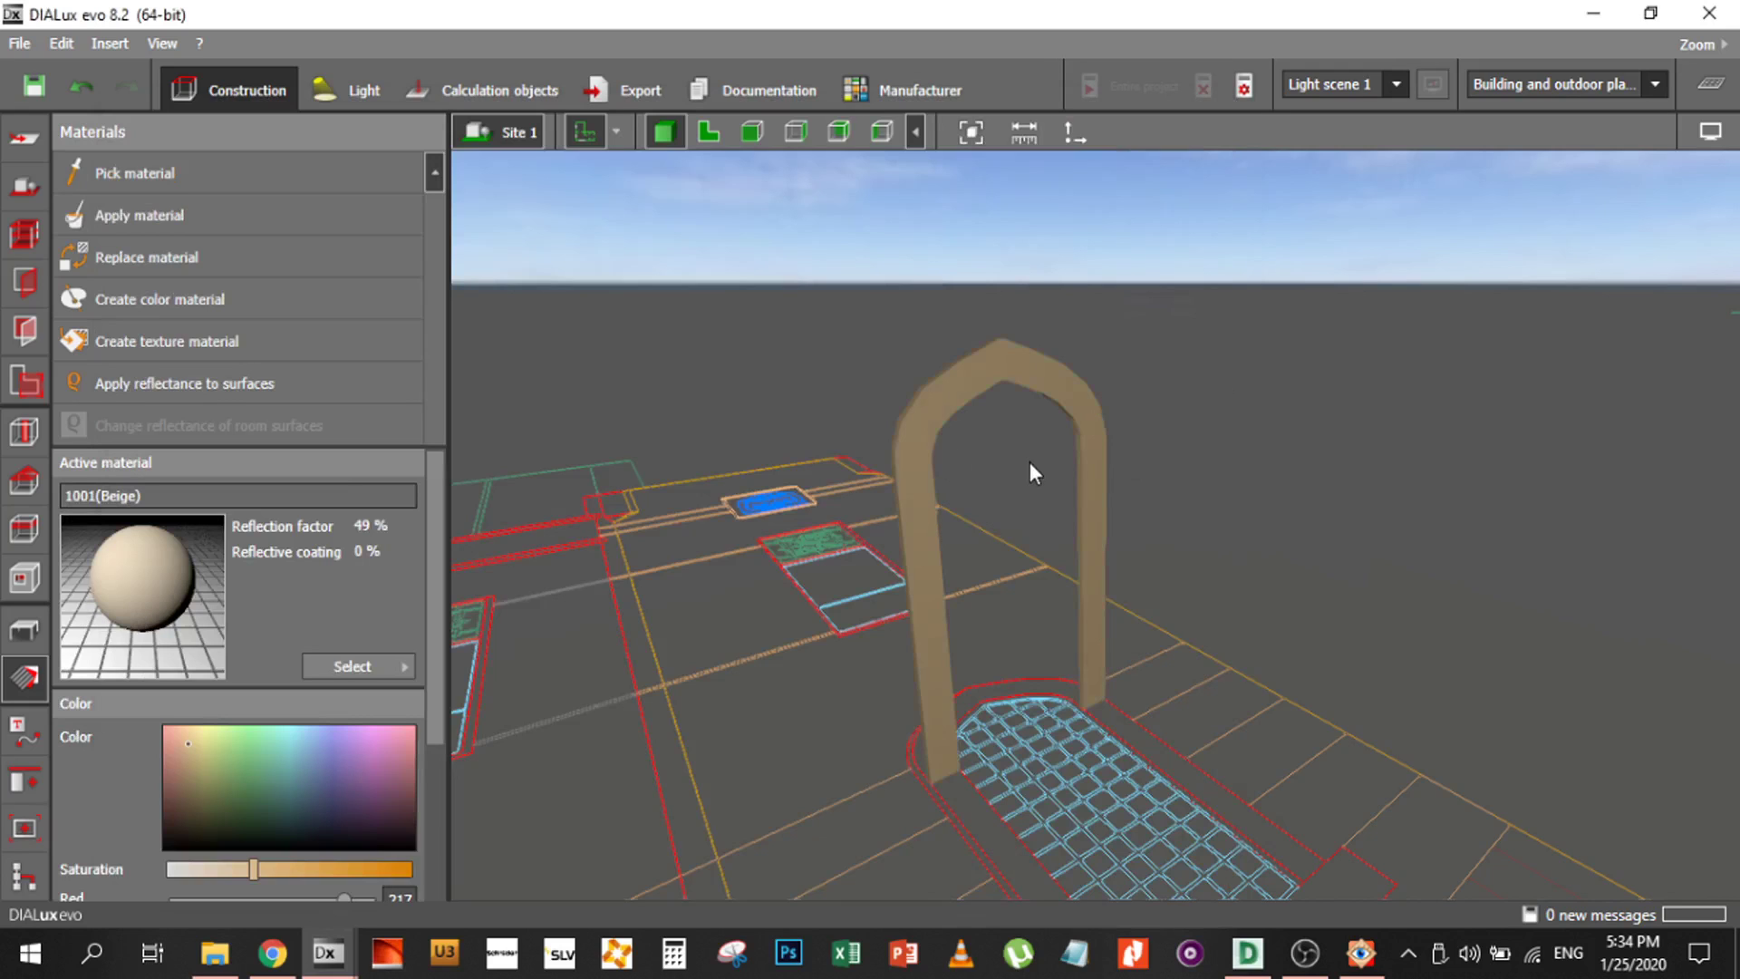
Examine the rectangular windows, arched windows and ornamental portal of the elevation drawing in floorplan view
click(709, 132)
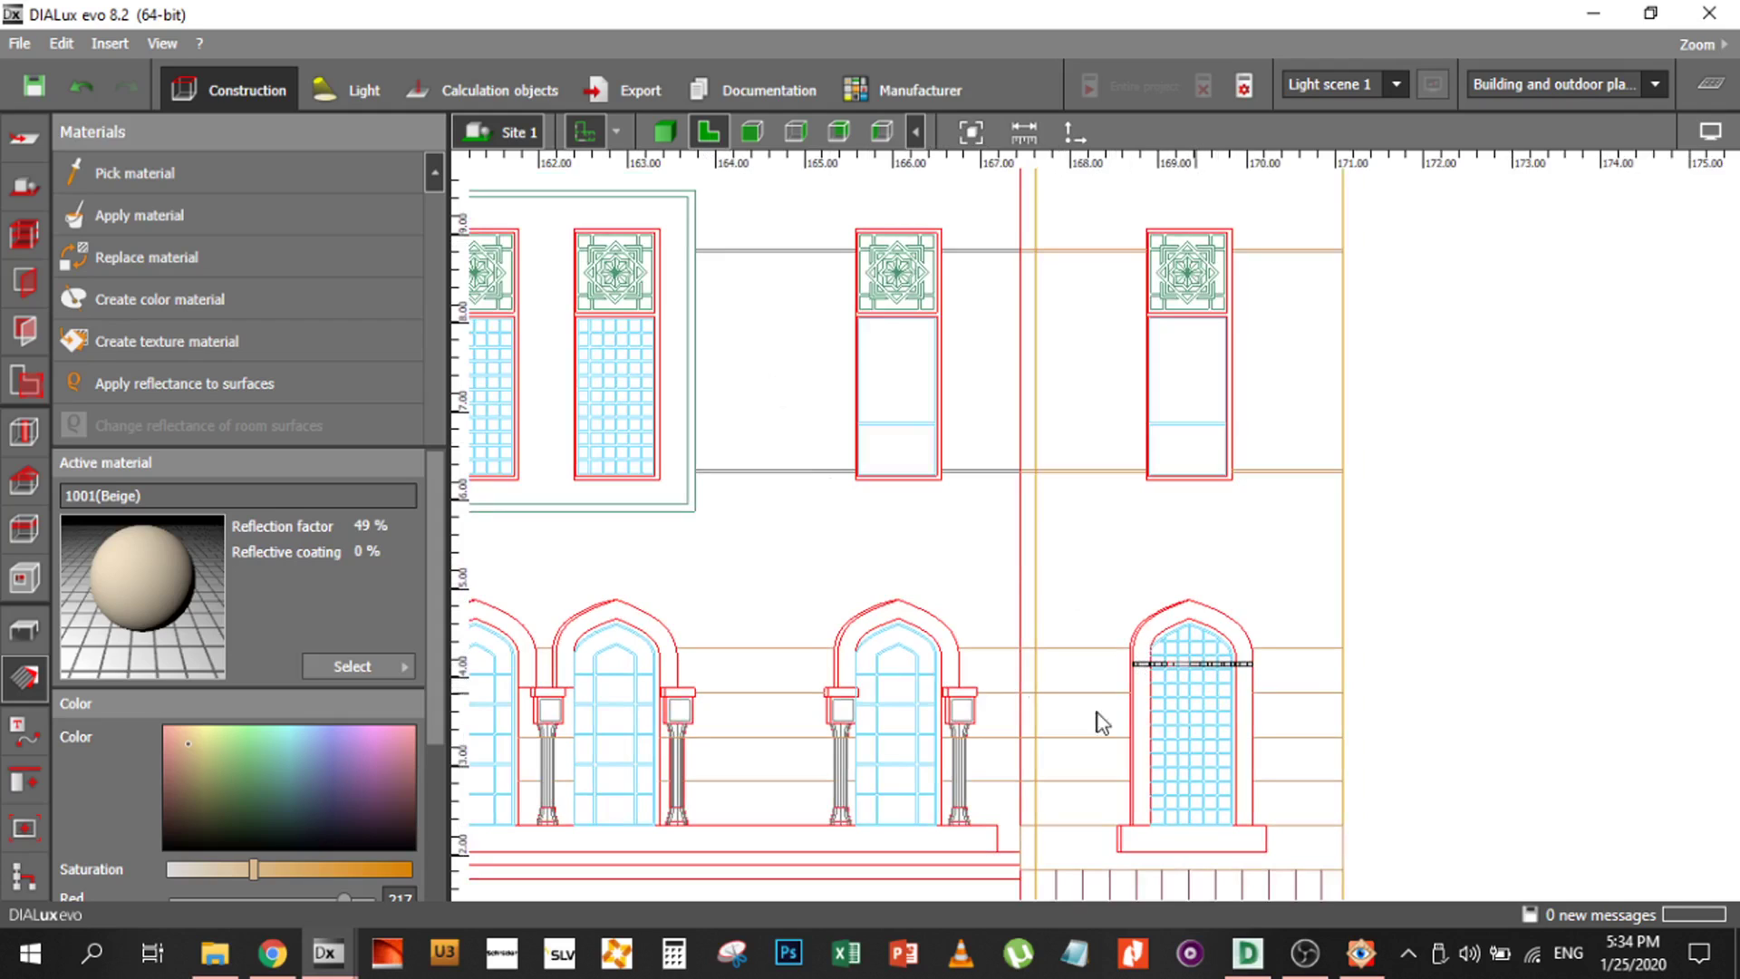
click(24, 630)
mouse_move(909, 501)
right_down()
mouse_move(1097, 524)
mouse_move(1476, 518)
right_up()
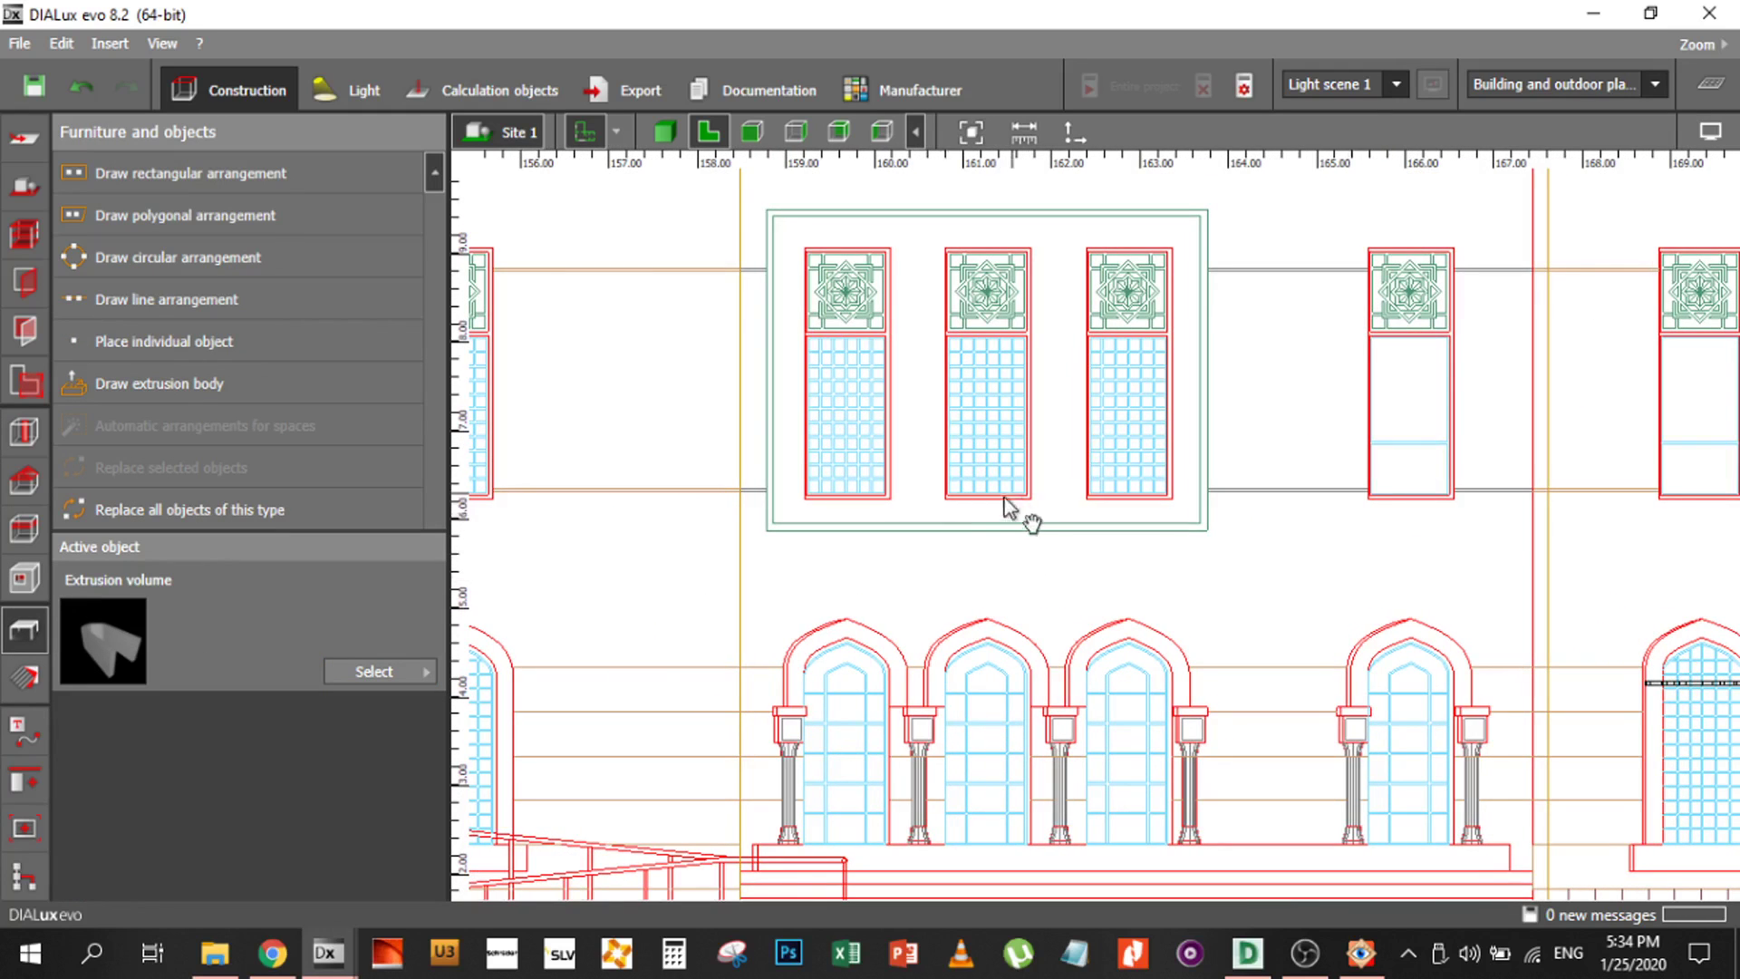
right_drag(1009, 507, 812, 583)
scroll(963, 426, up, 5)
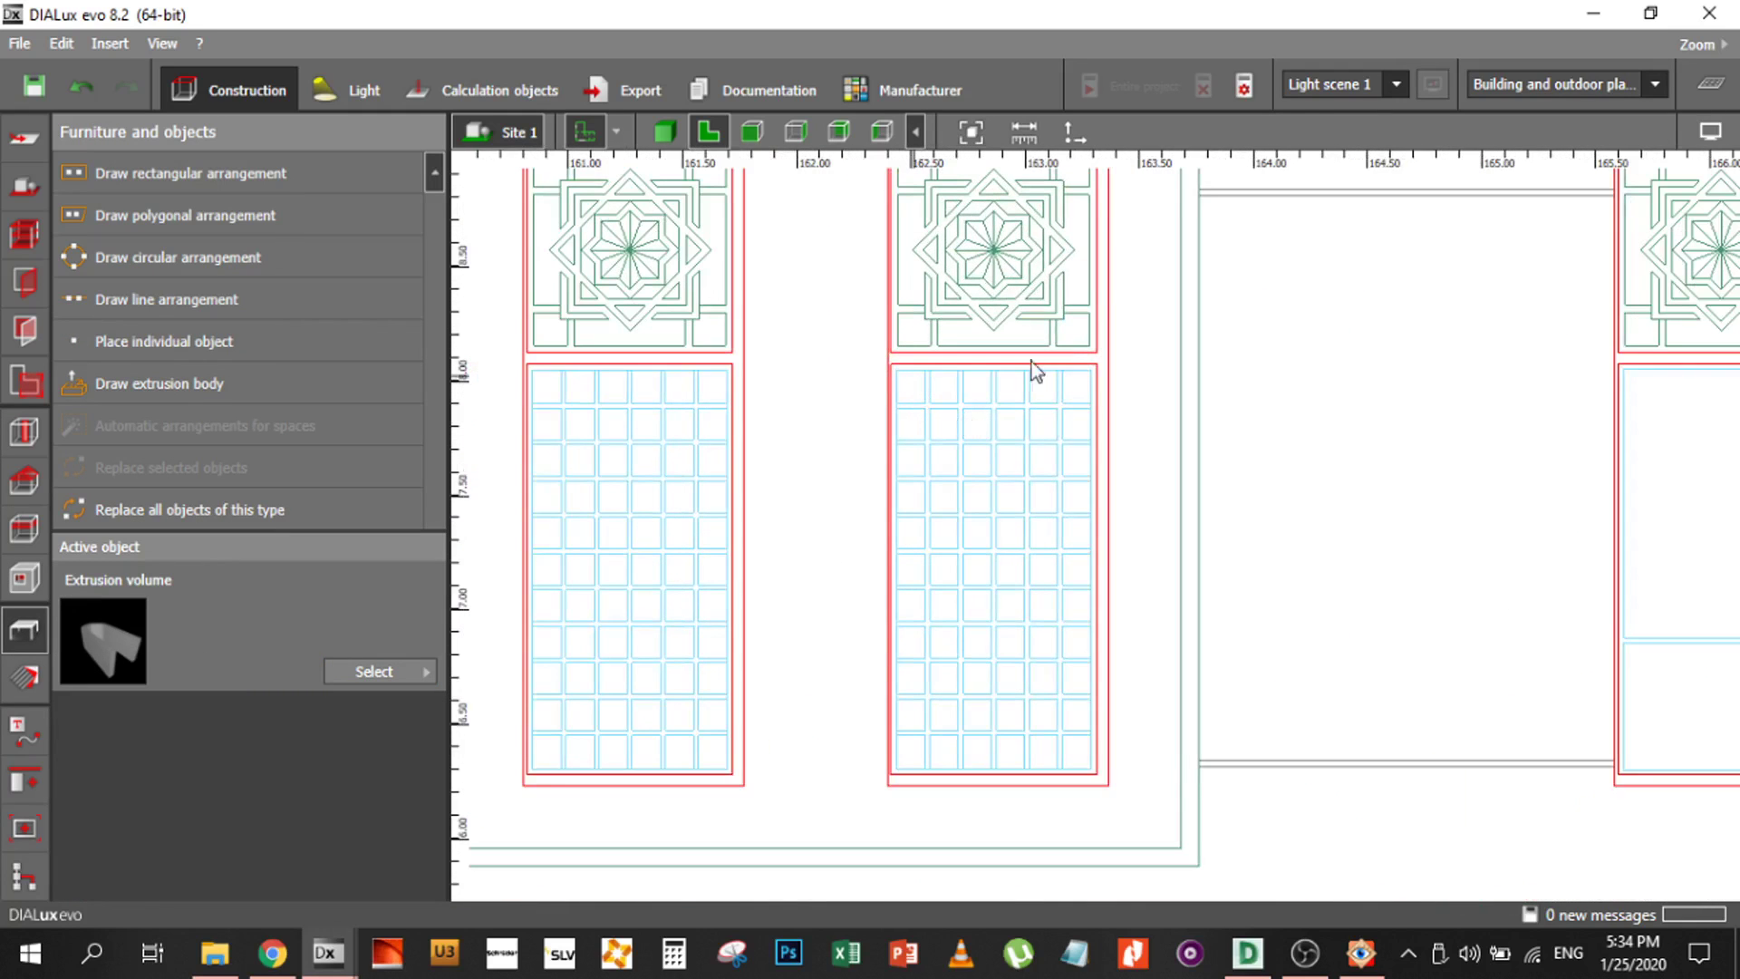
scroll(921, 642, down, 5)
middle_drag(957, 613, 759, 312)
middle_drag(975, 513, 1578, 554)
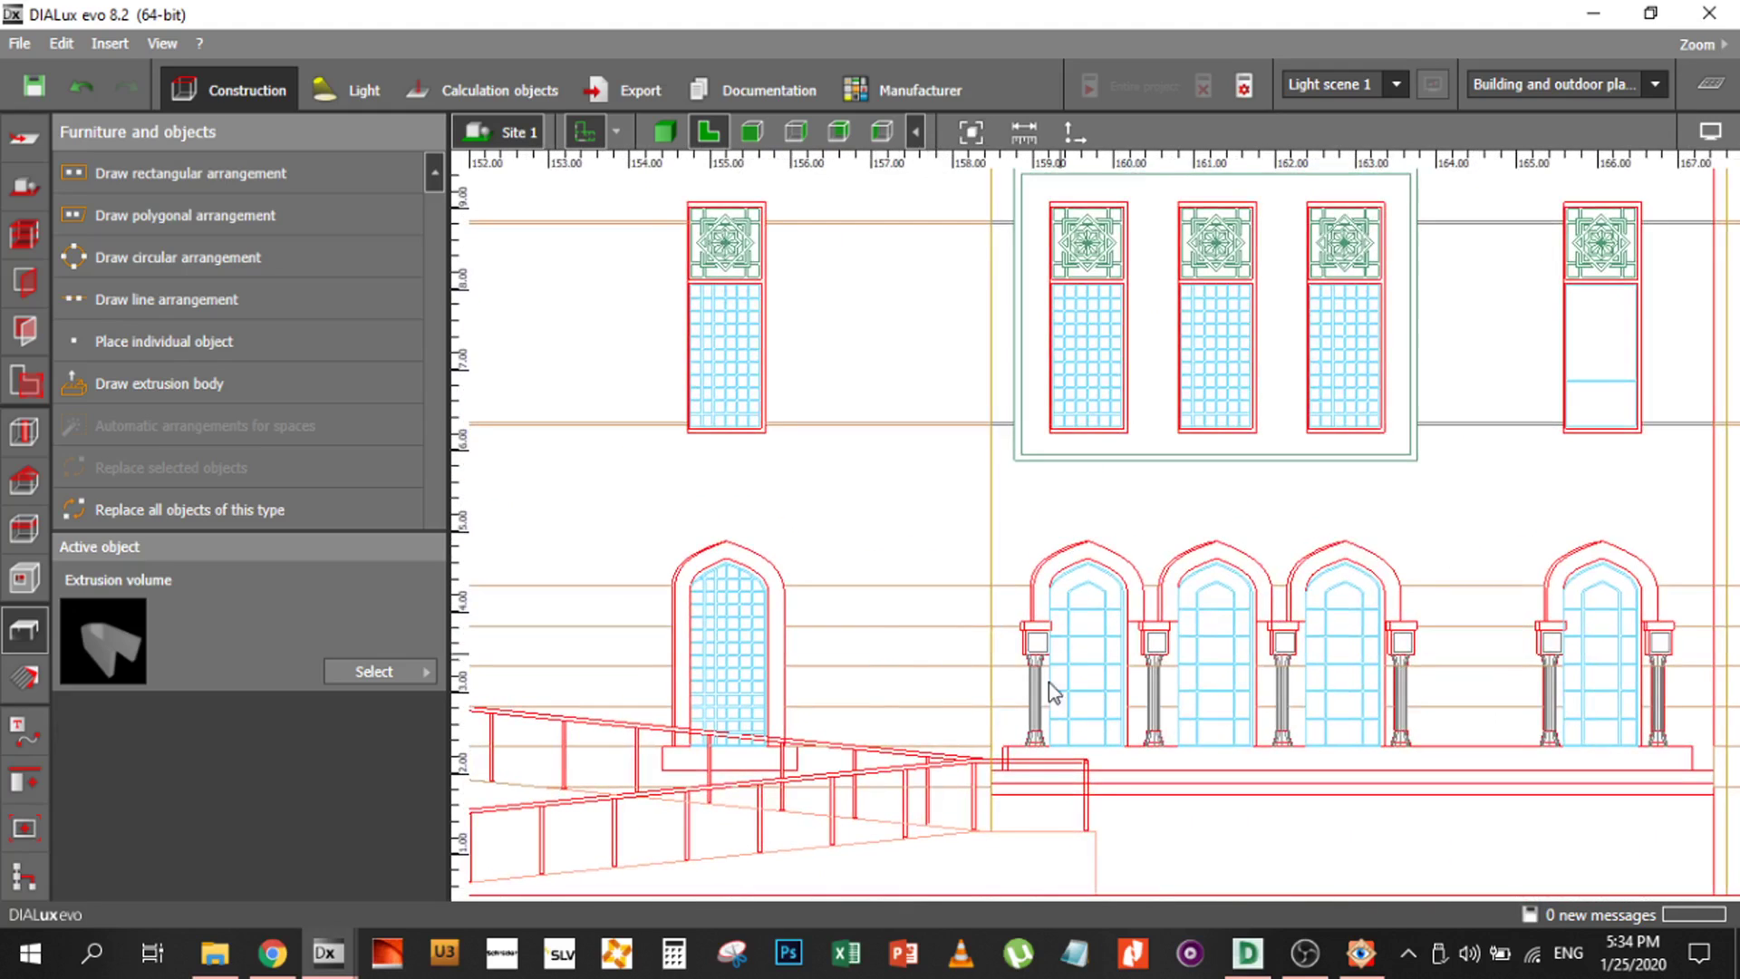
middle_drag(1156, 548, 1521, 584)
mouse_move(754, 506)
middle_down()
mouse_move(1361, 482)
mouse_move(1385, 513)
middle_up()
scroll(924, 493, up, 3)
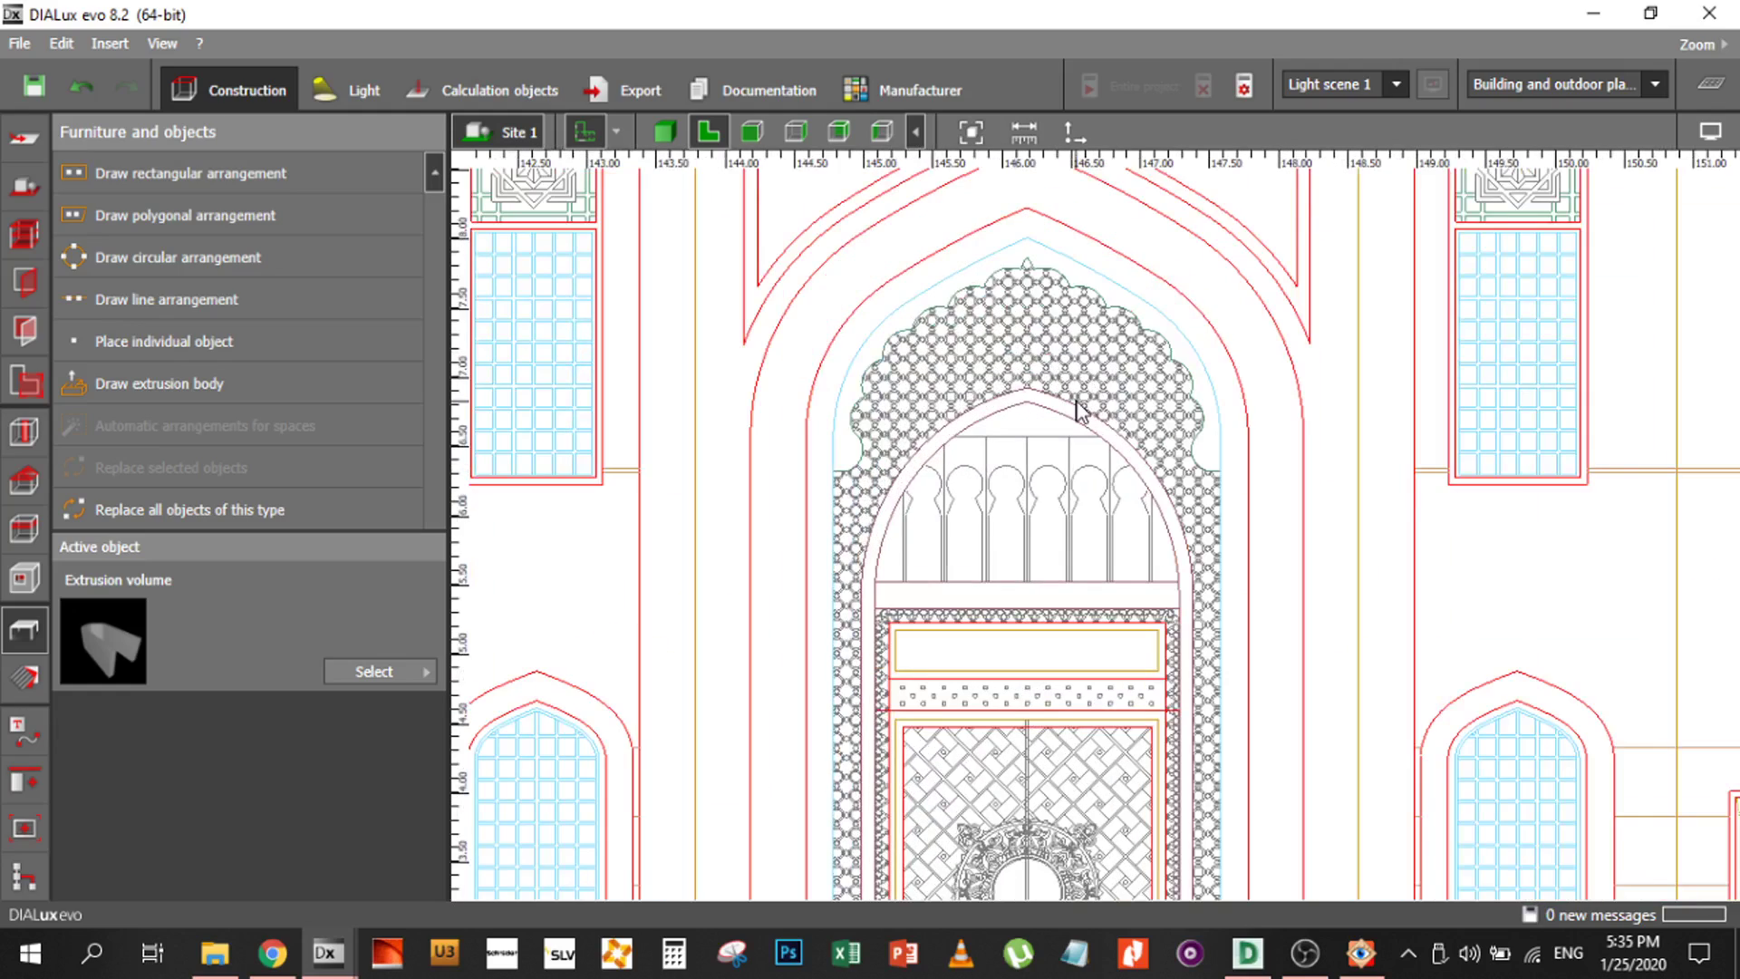
scroll(1077, 401, down, 2)
mouse_move(1139, 616)
middle_down()
mouse_move(959, 622)
mouse_move(919, 664)
middle_up()
mouse_move(1010, 481)
right_down()
mouse_move(855, 652)
mouse_move(852, 625)
right_up()
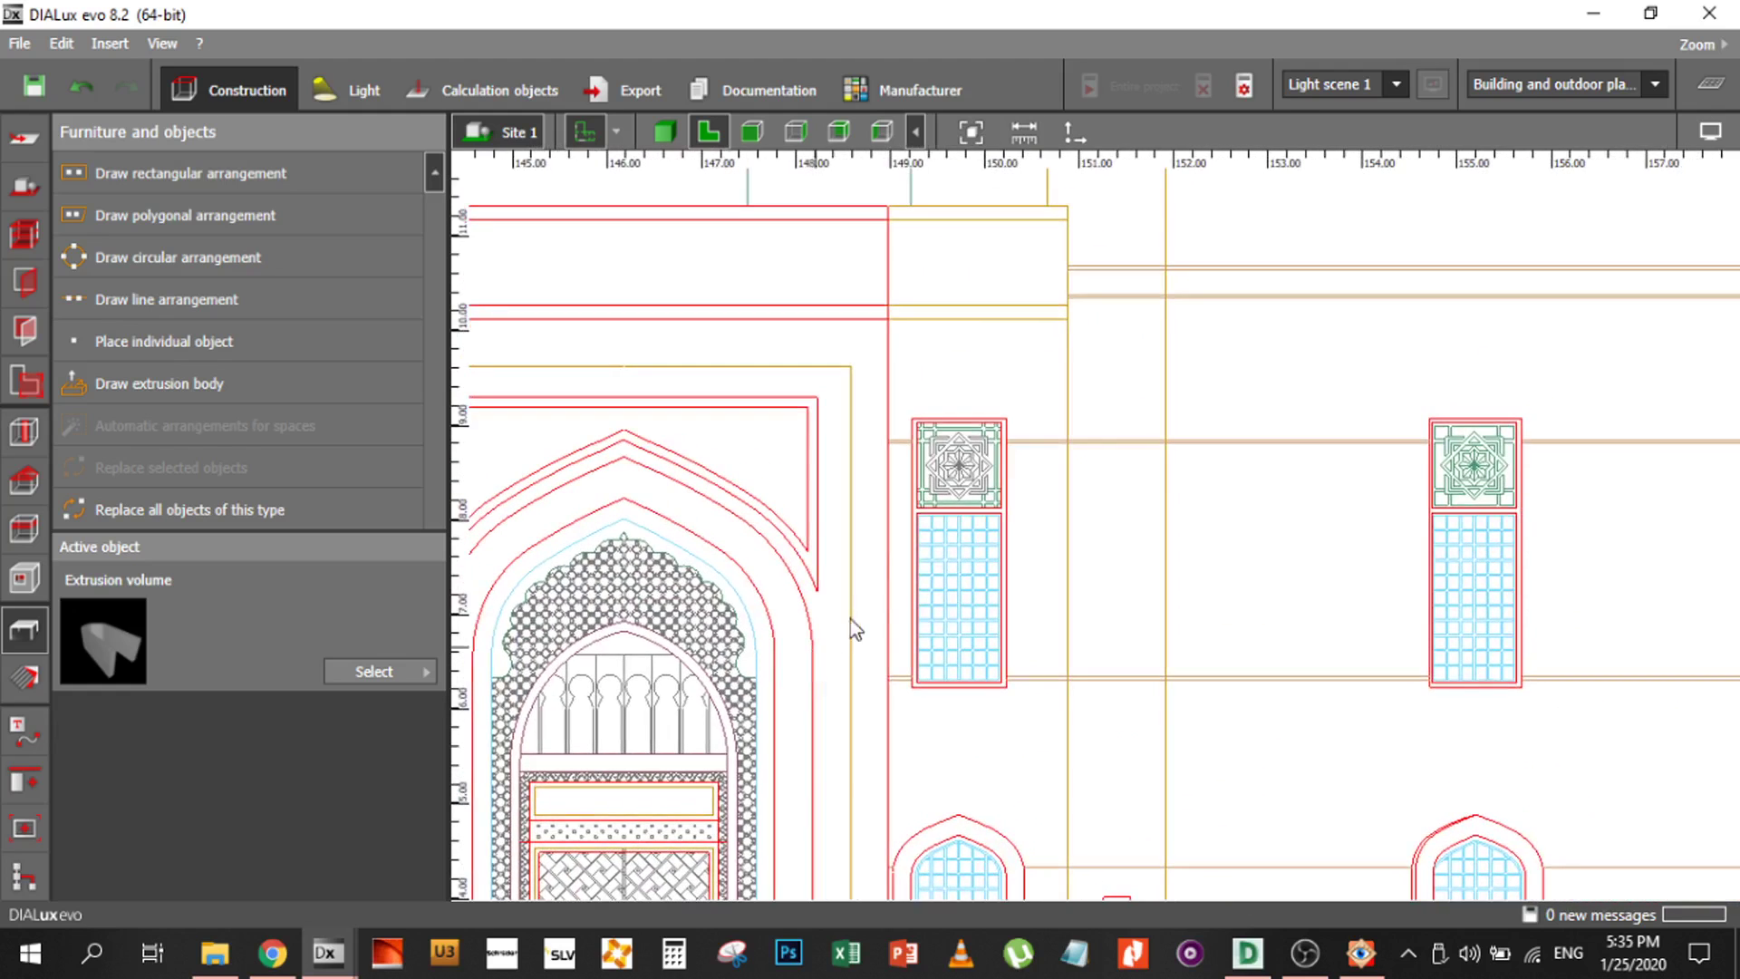
mouse_move(748, 692)
middle_down()
mouse_move(843, 548)
mouse_move(695, 677)
middle_up()
Outline the upper horizontal bar of the star-pattern window panel as an extrusion body, about 0.90 m long and 0.03 m wide
scroll(890, 480, up, 6)
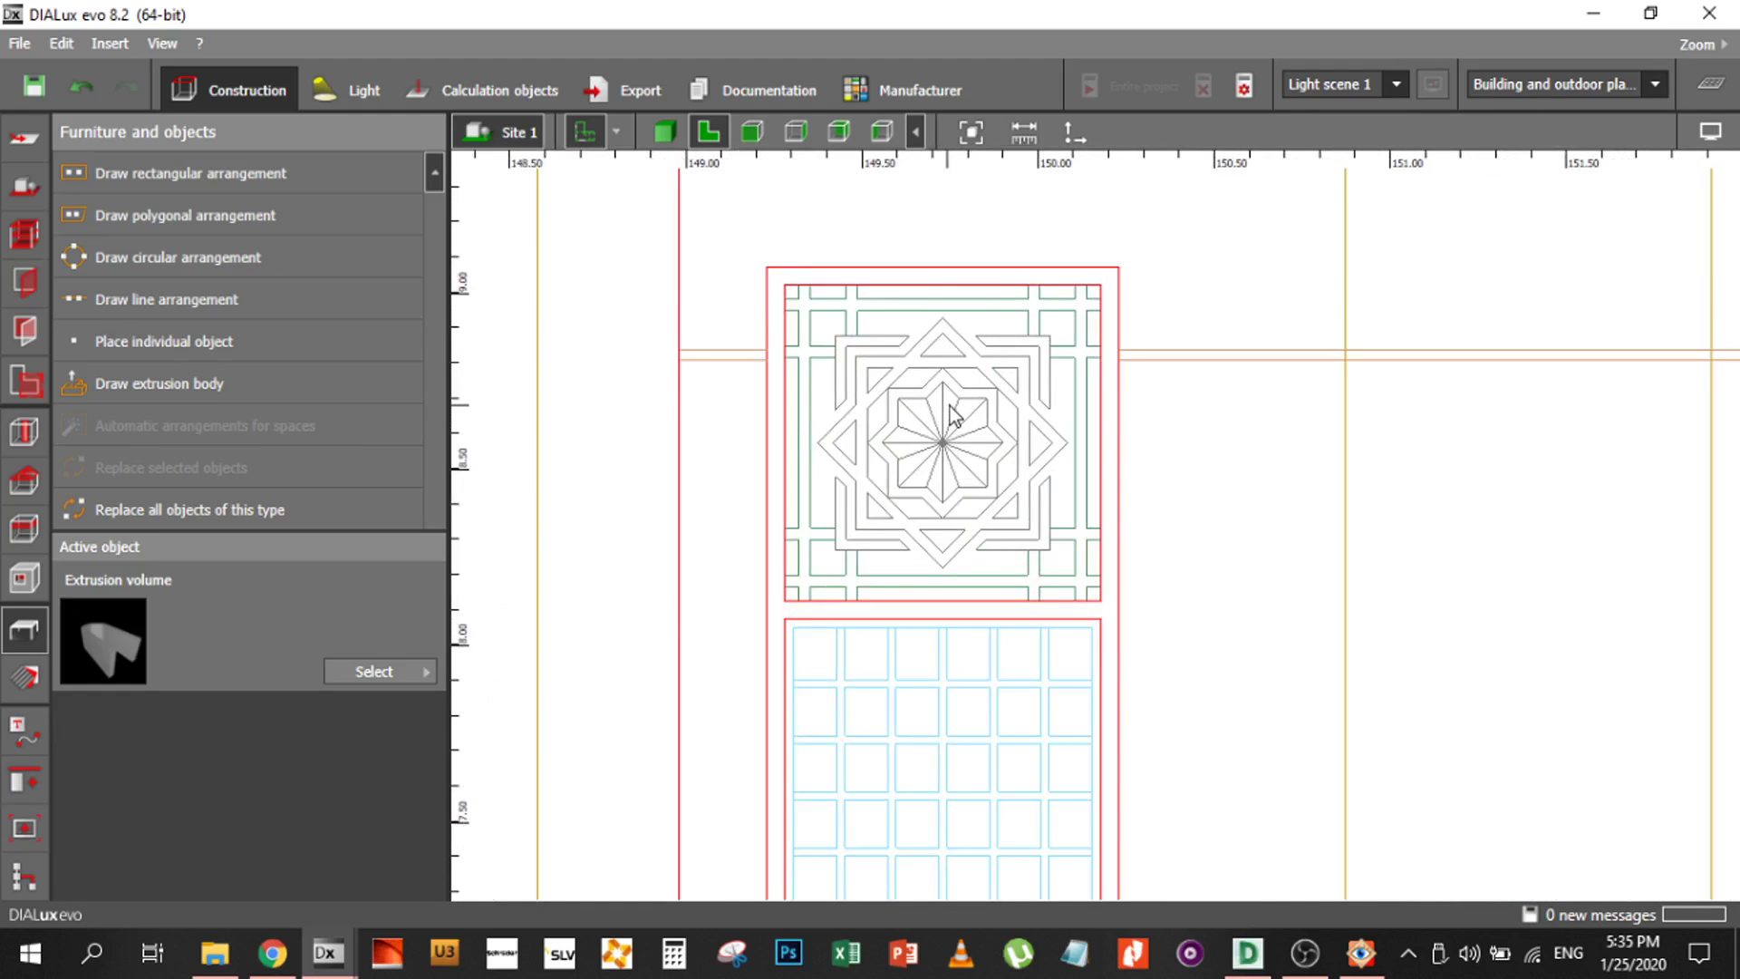
scroll(950, 406, up, 2)
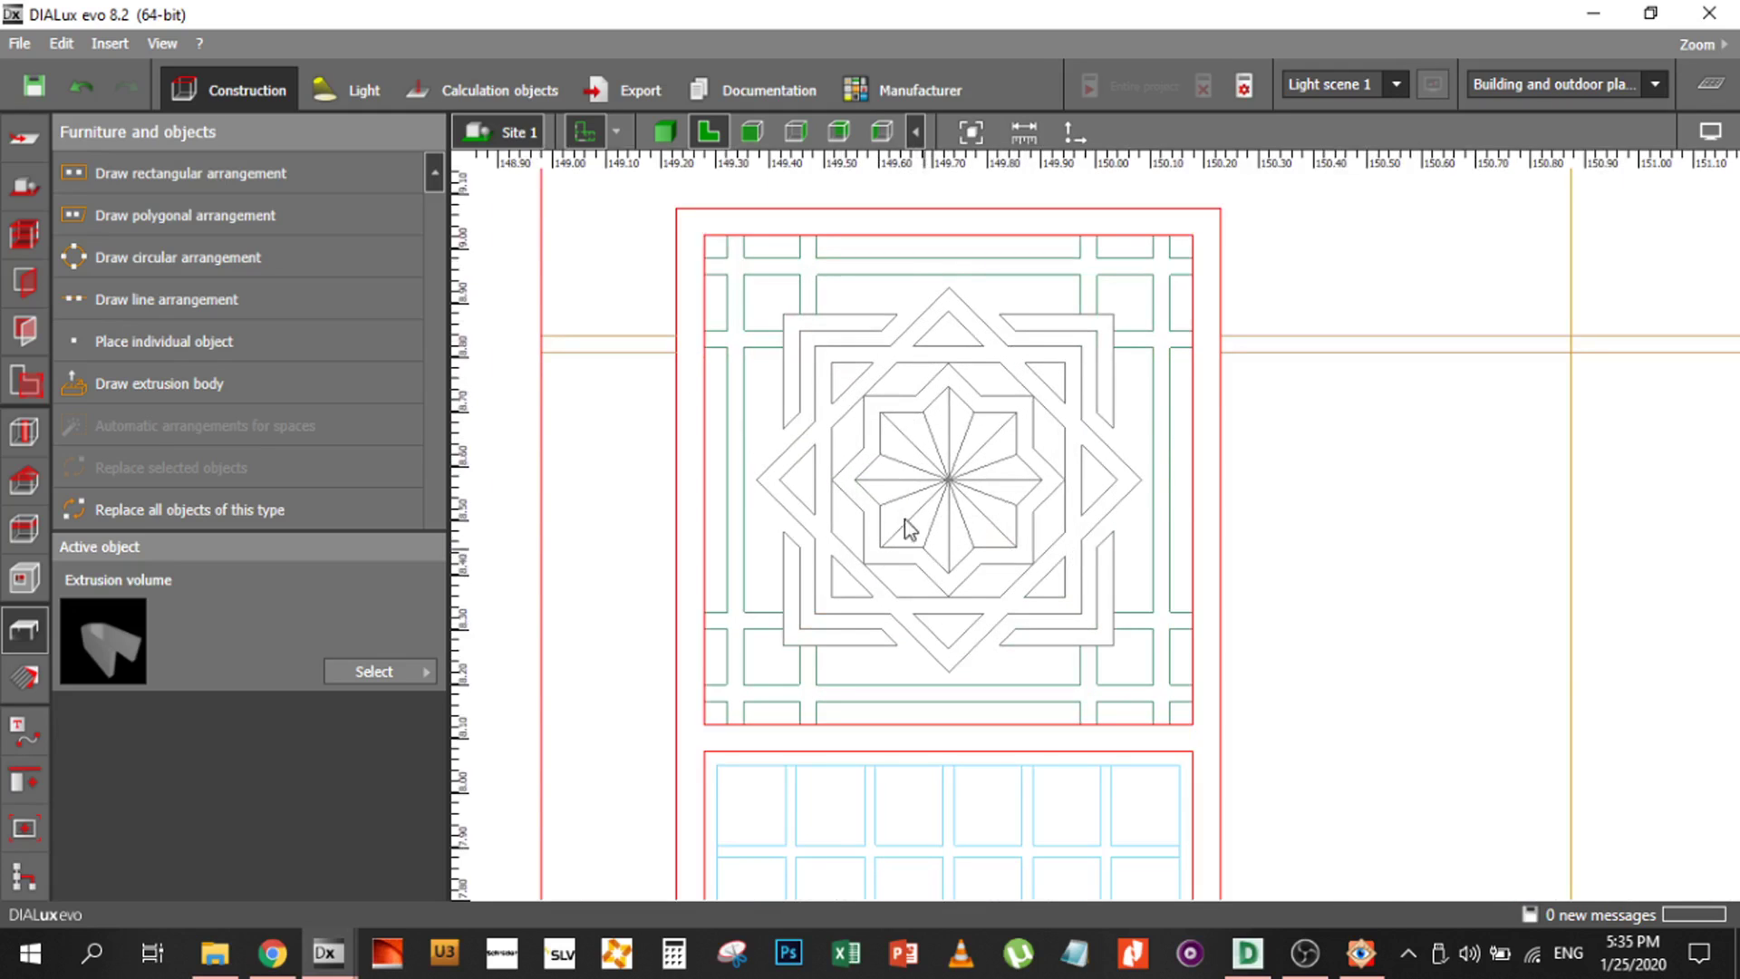
middle_drag(834, 494, 862, 506)
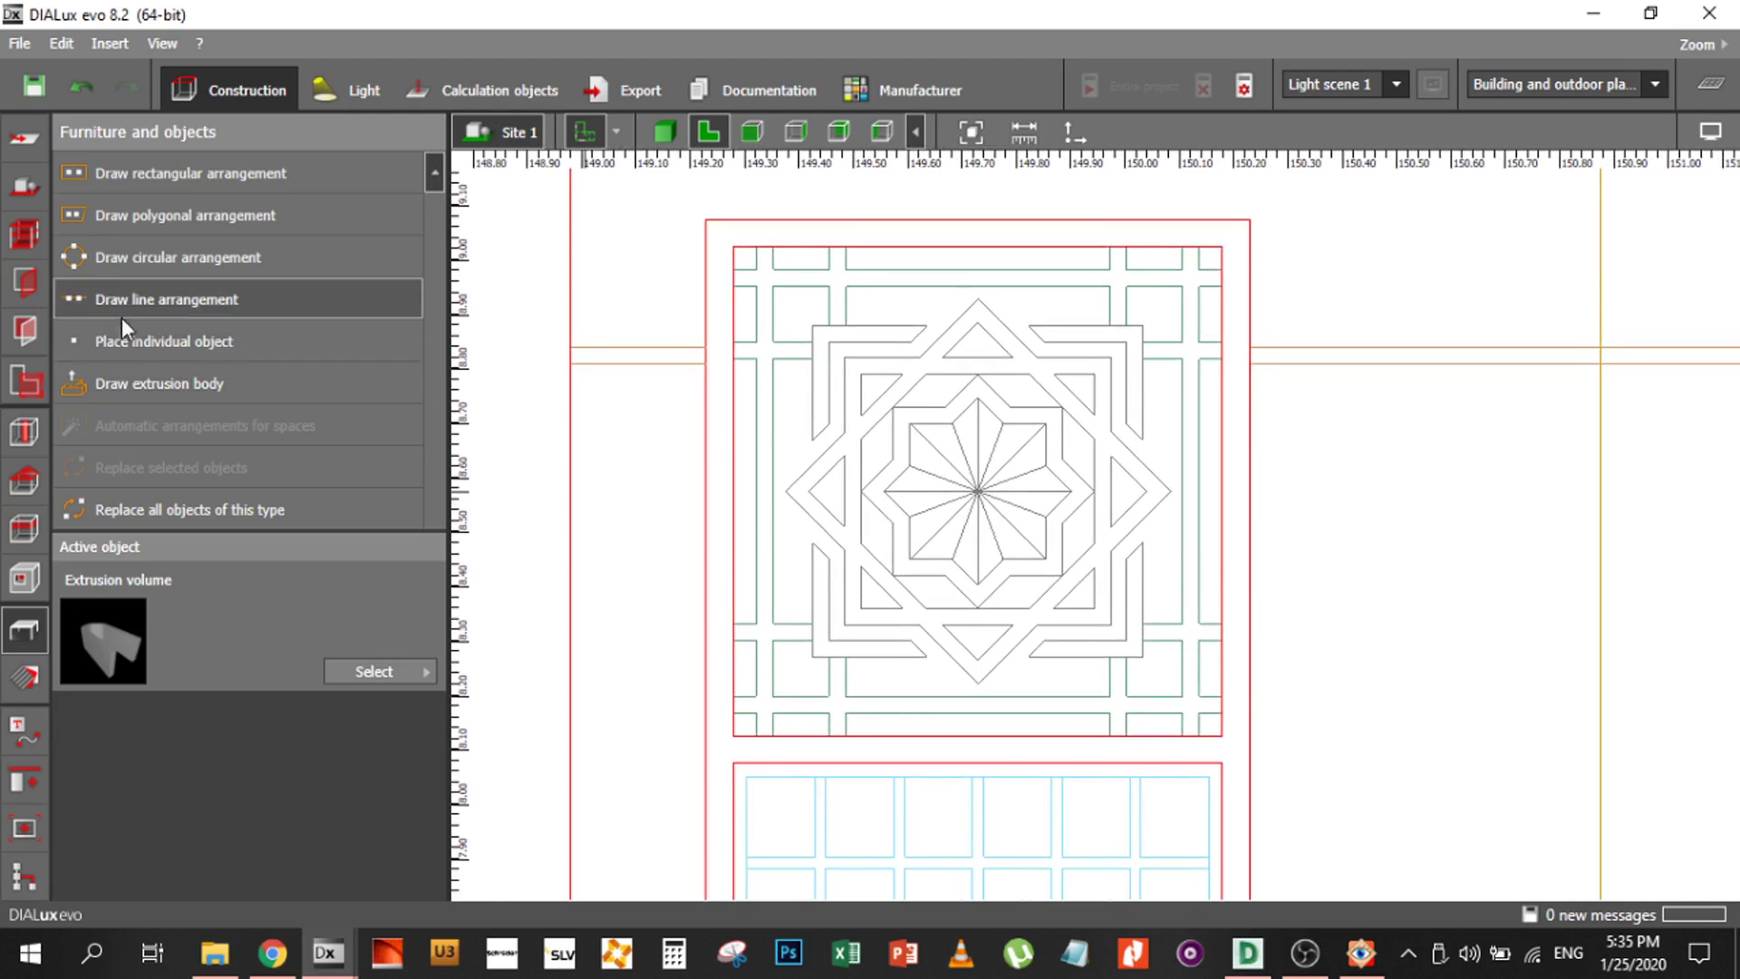
click(134, 385)
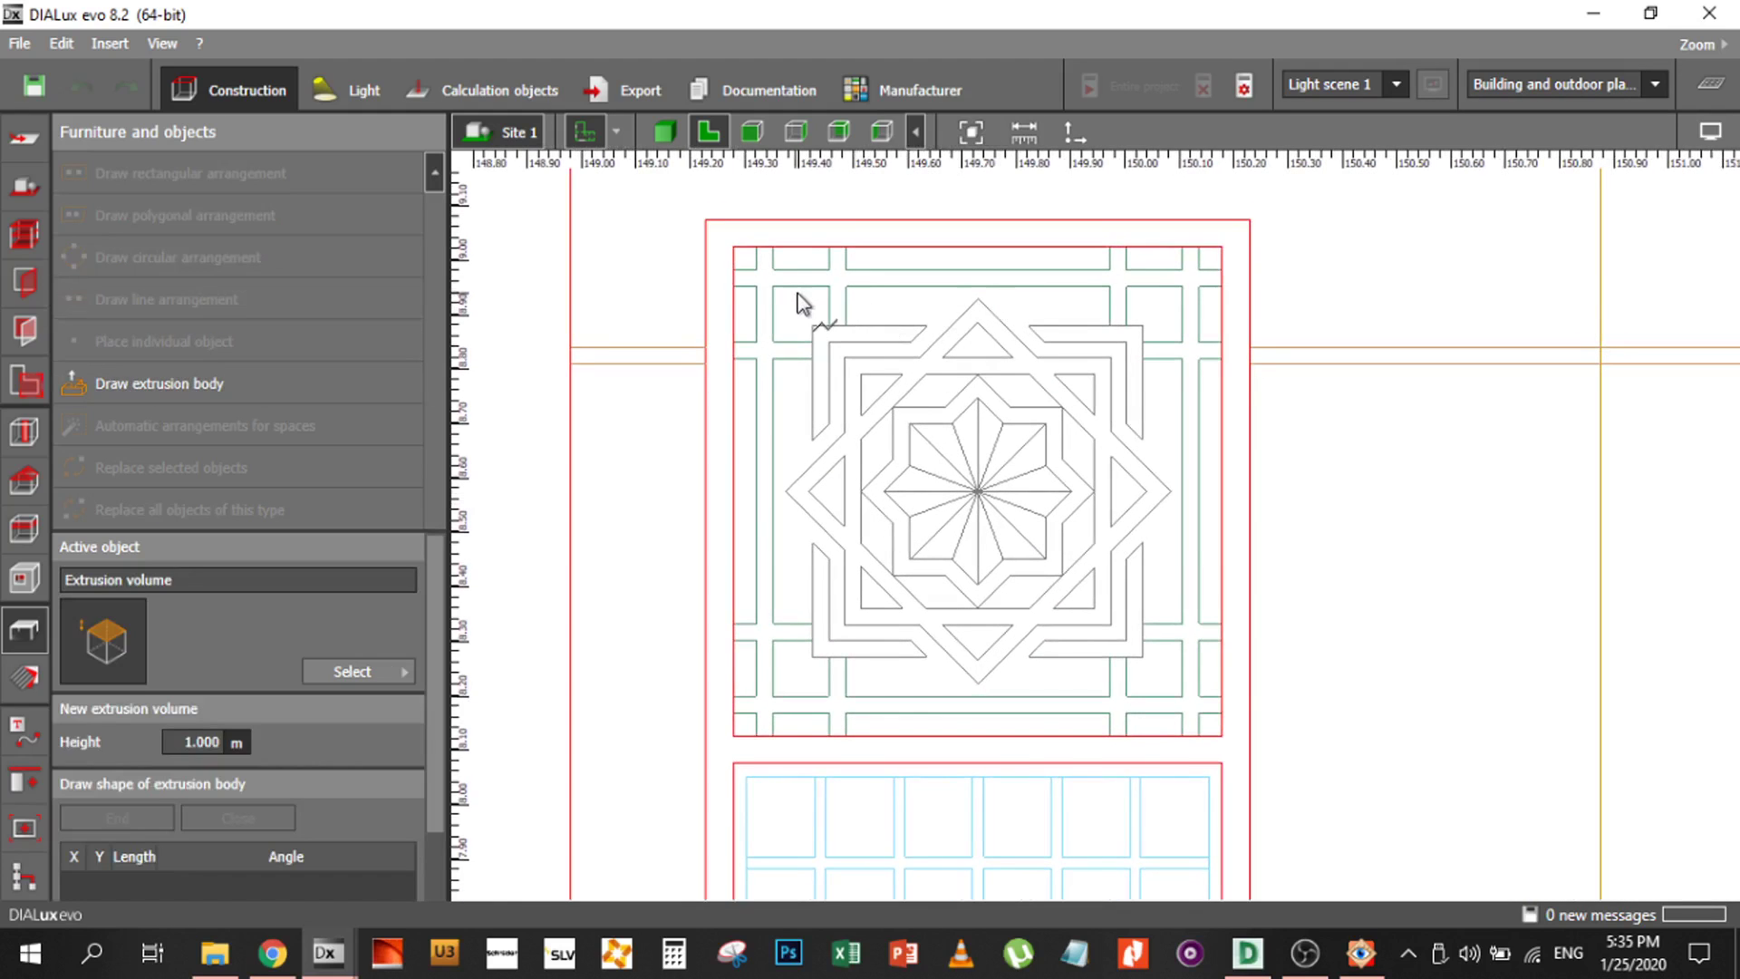
click(734, 270)
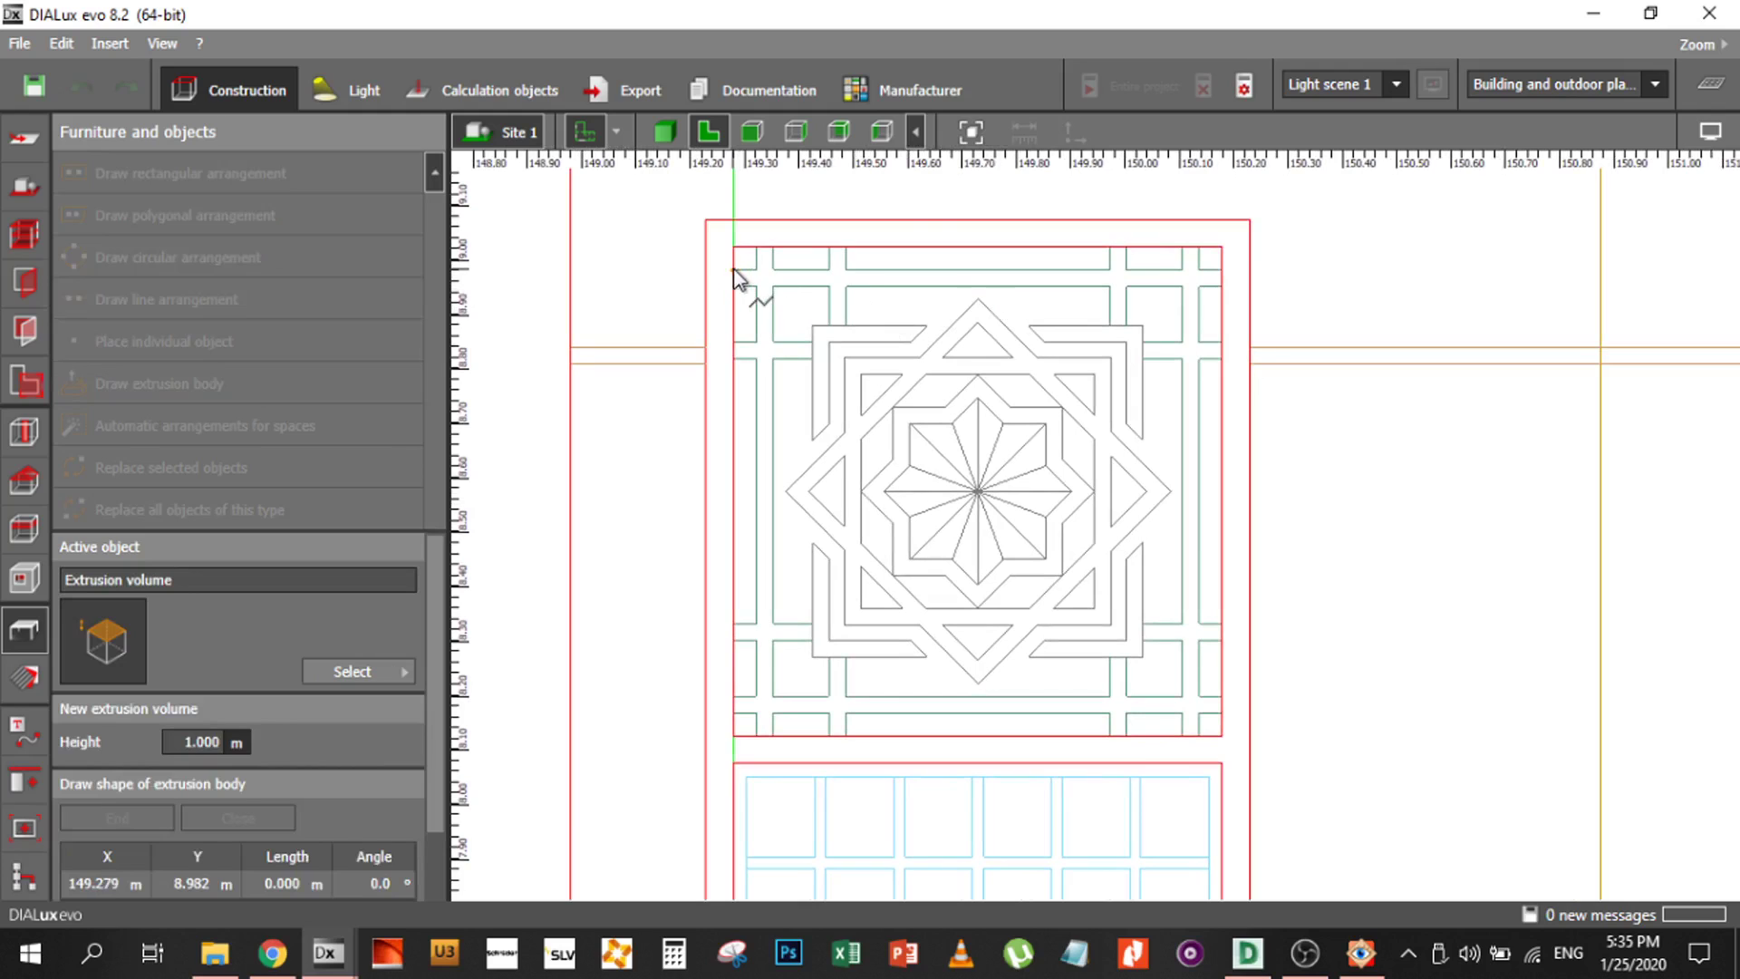
click(1223, 272)
click(1214, 286)
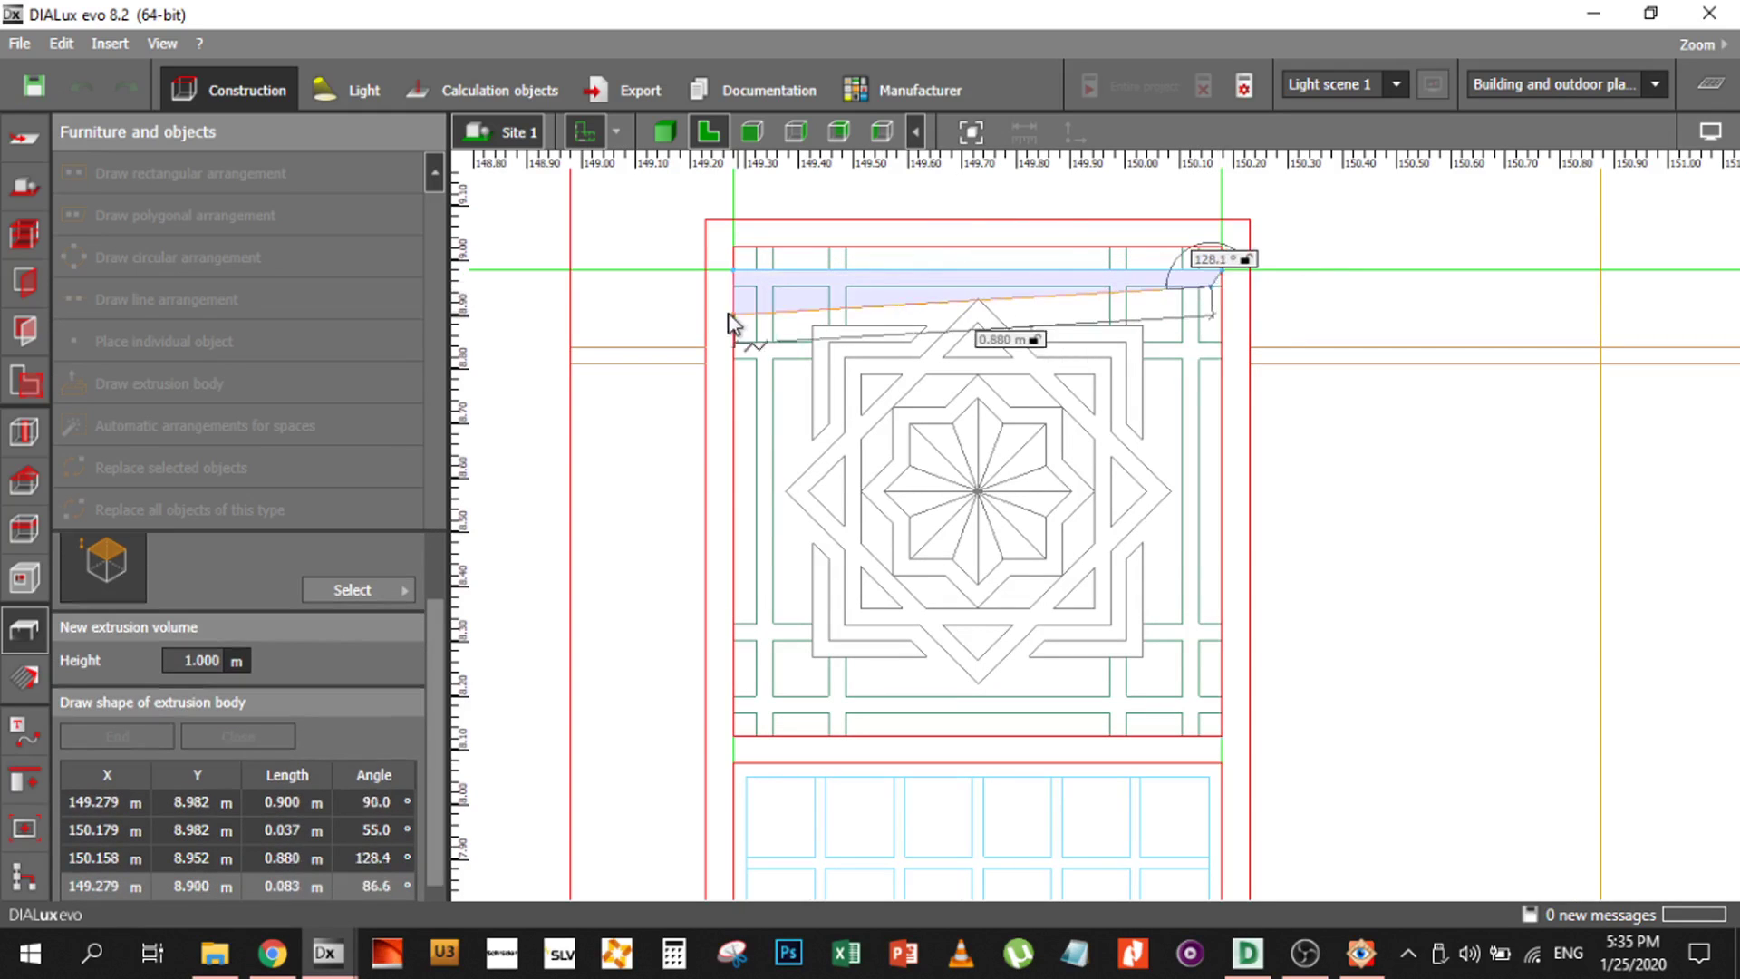
click(734, 286)
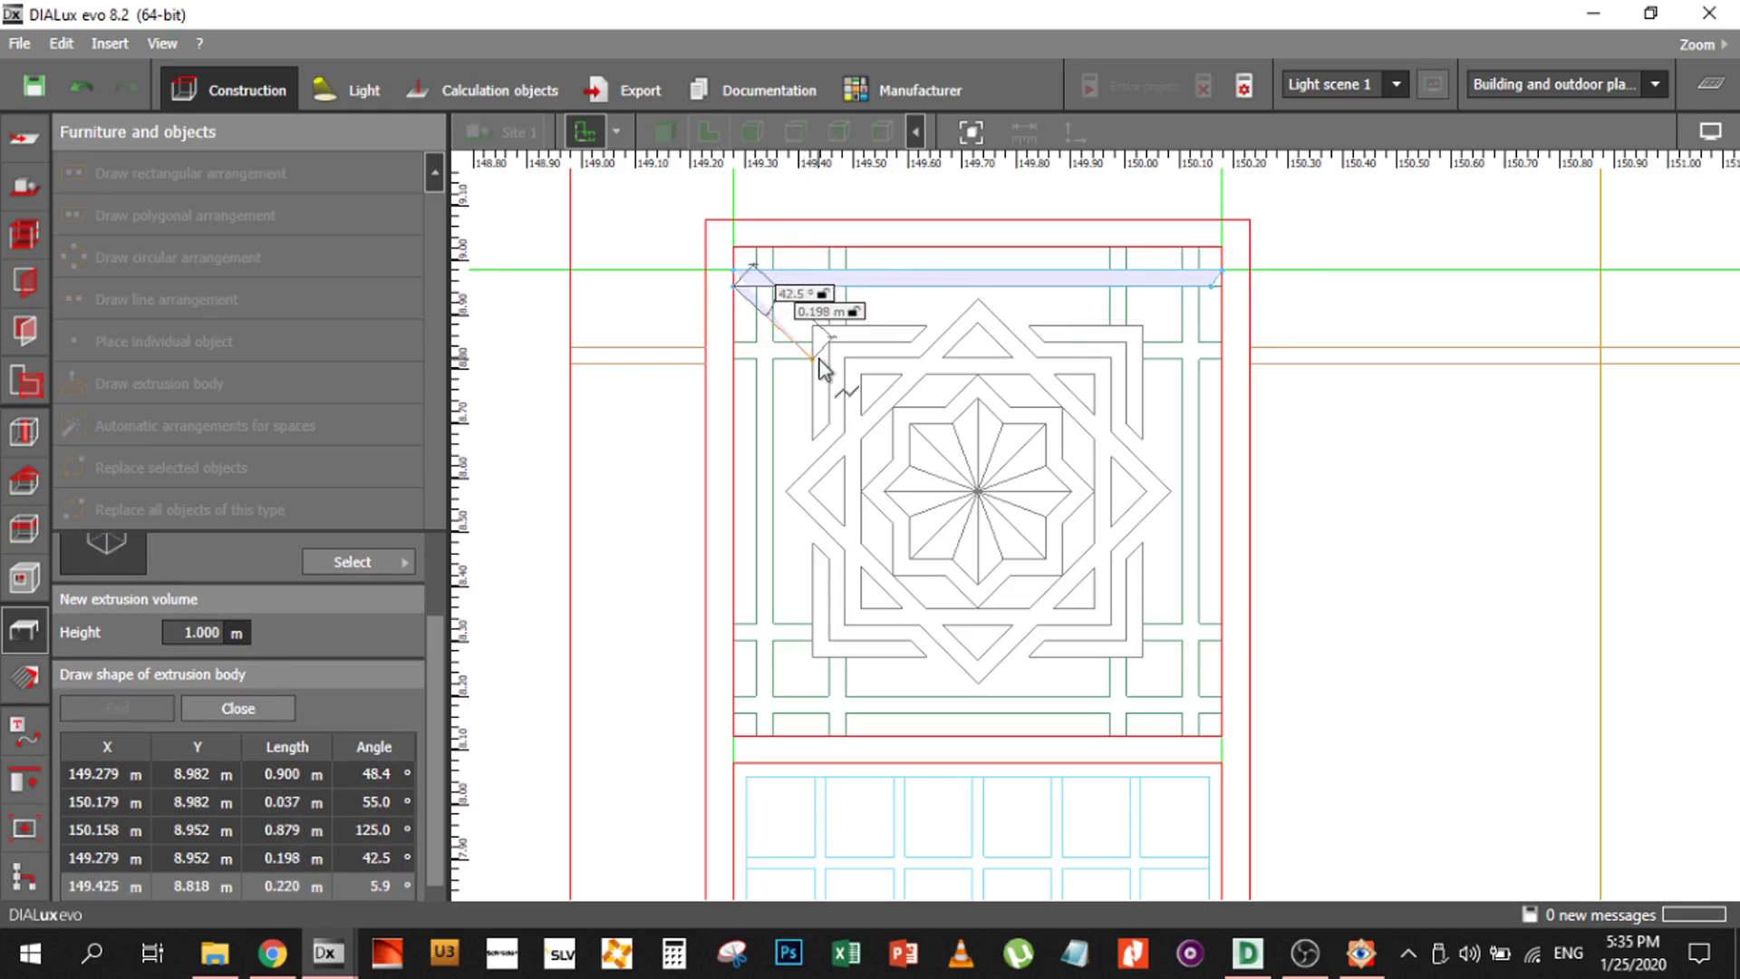
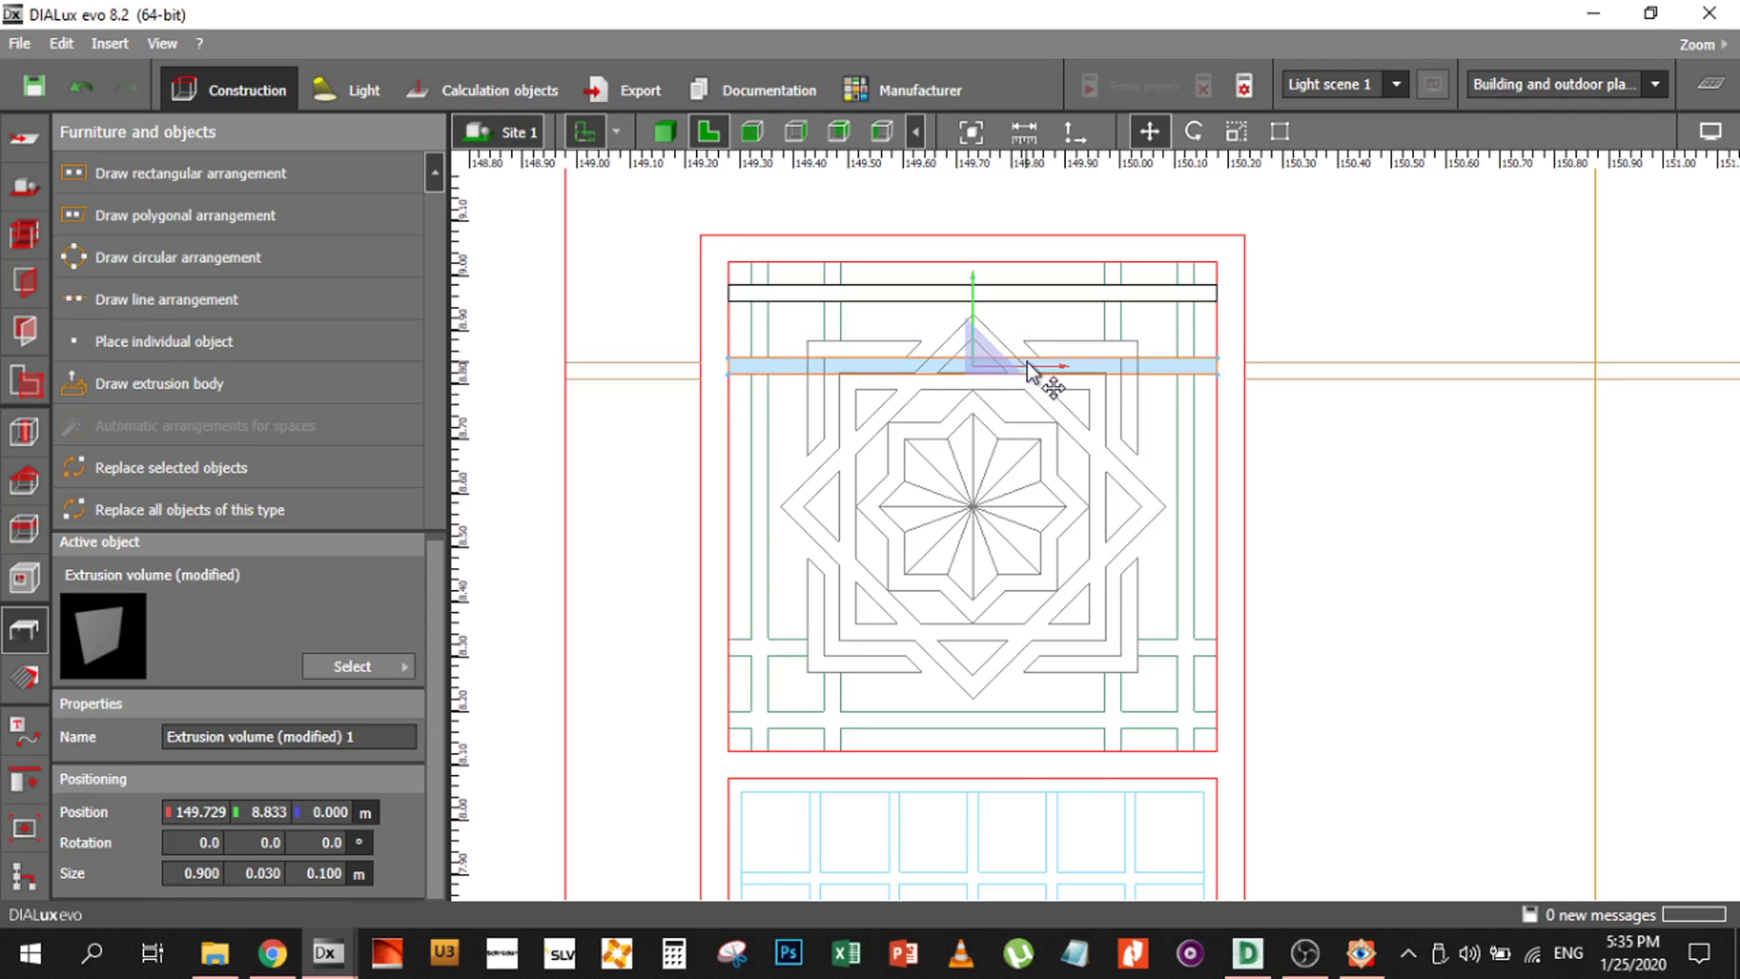
Rotate the copied horizontal bar to -90° and place it over the left vertical bar of the star-pattern panel
key(r)
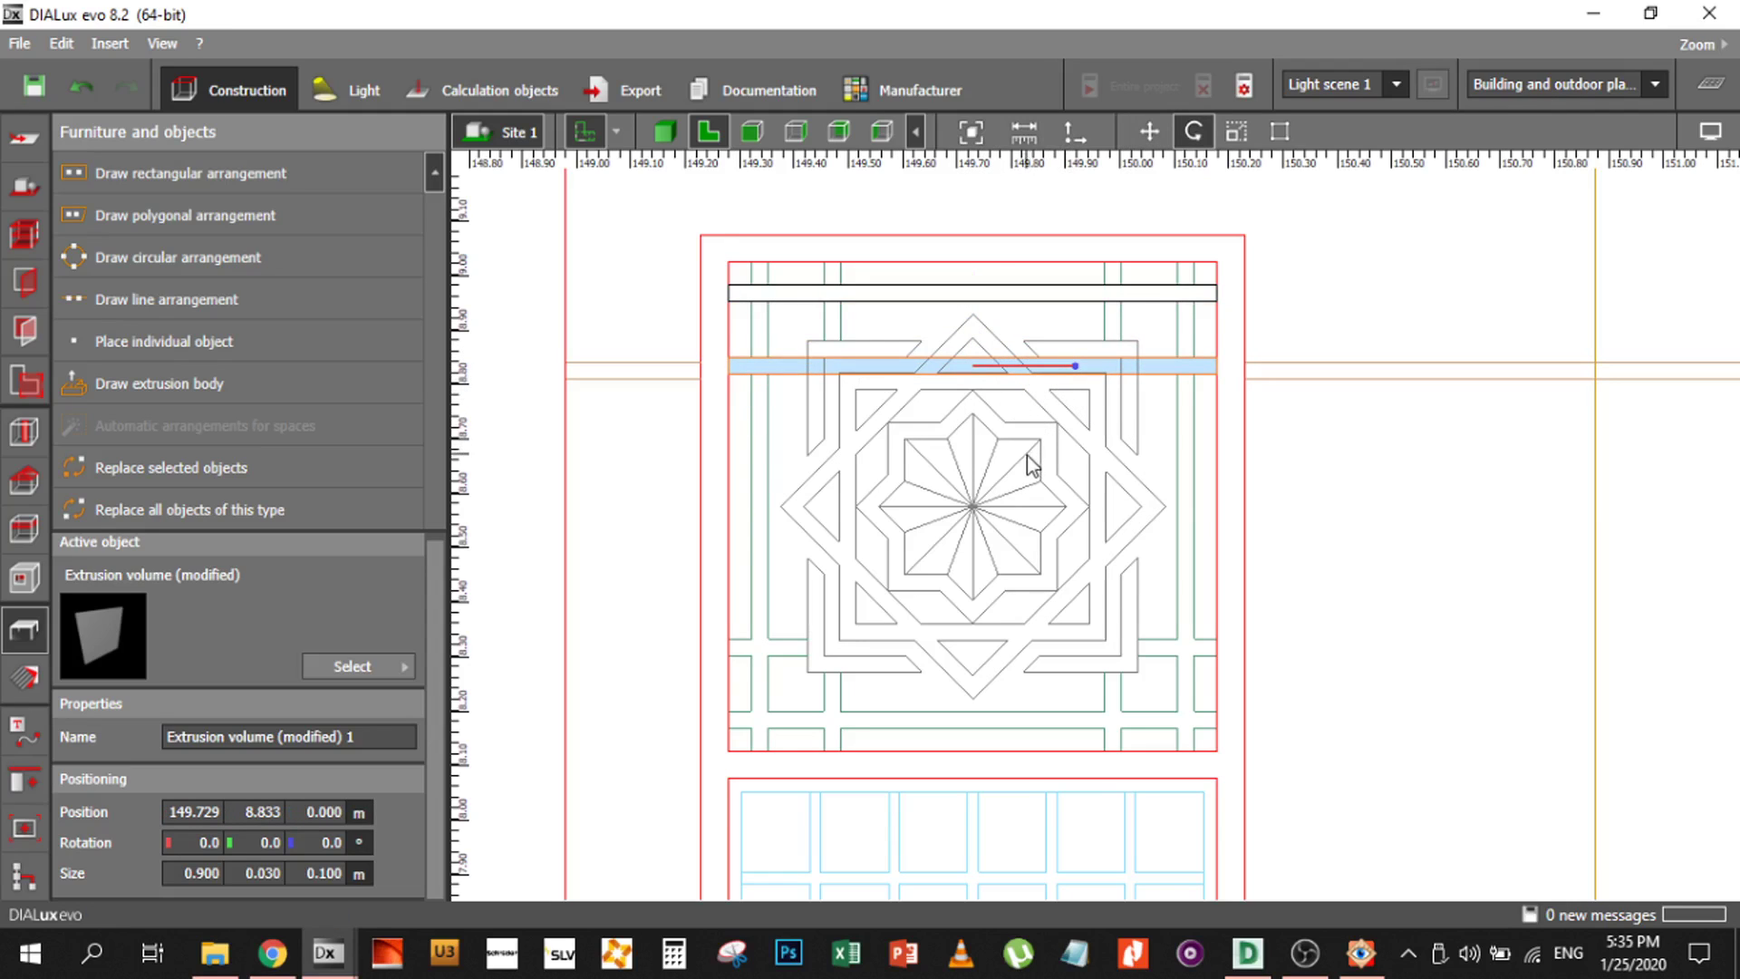
drag(1079, 374, 990, 516)
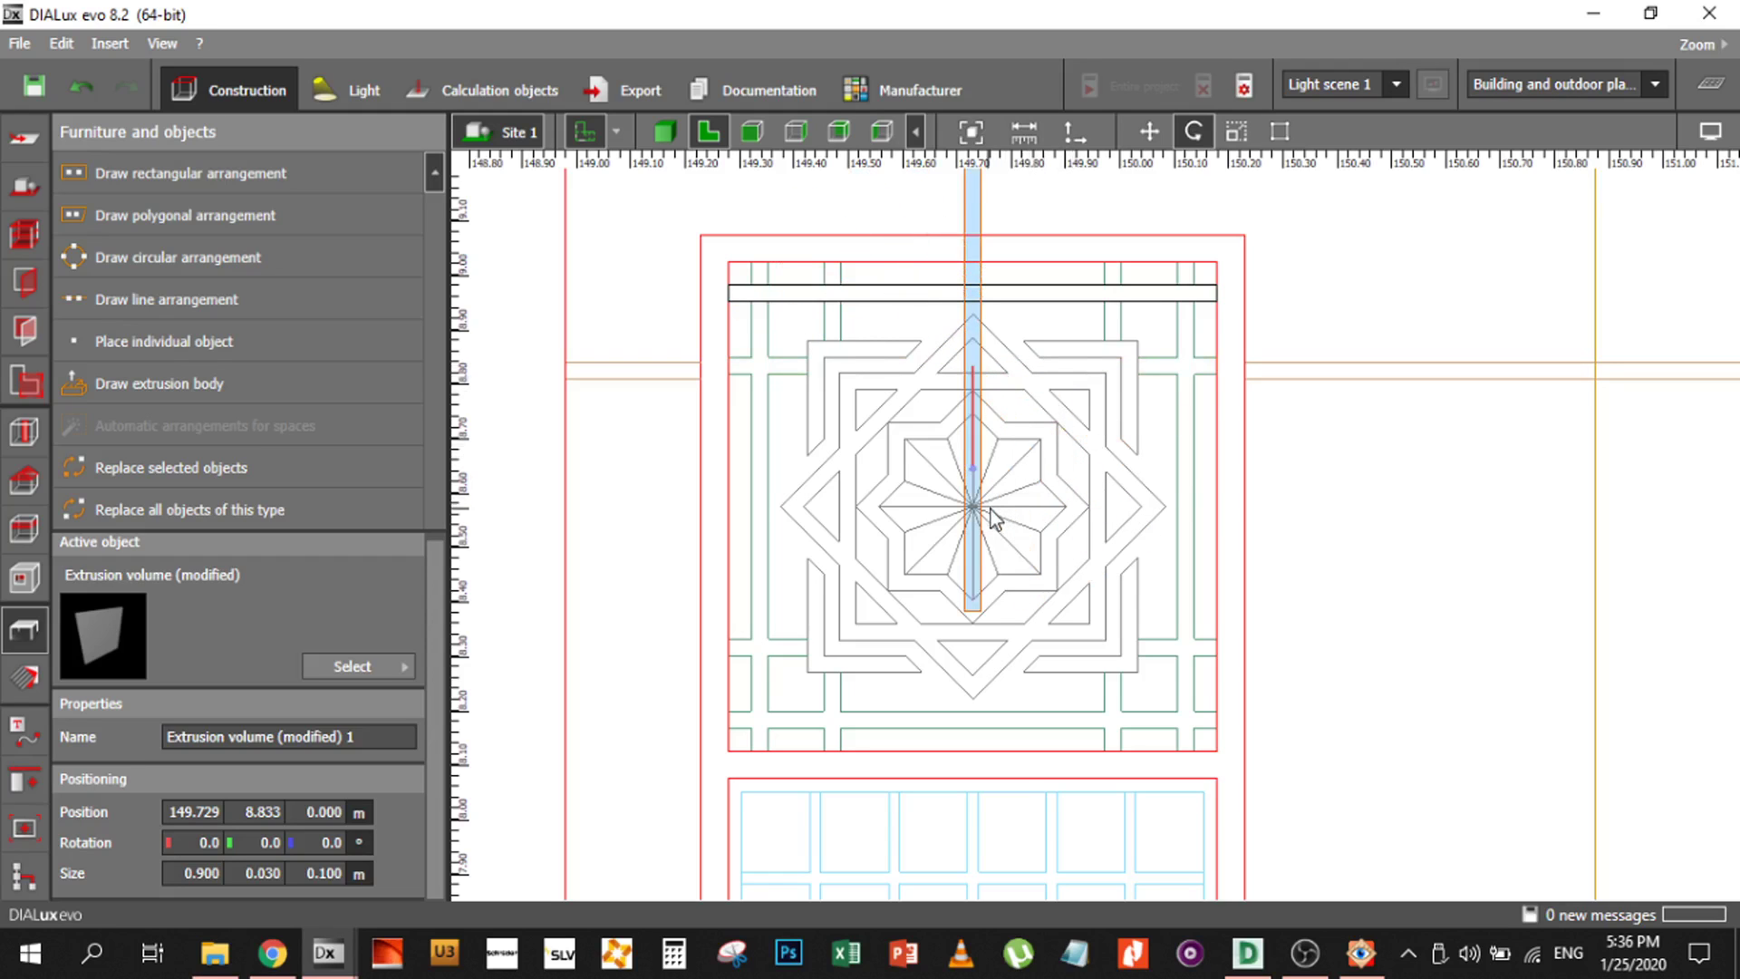
key(space)
middle_drag(1013, 481, 987, 550)
click(1149, 132)
drag(950, 188, 747, 329)
middle_drag(929, 498, 872, 443)
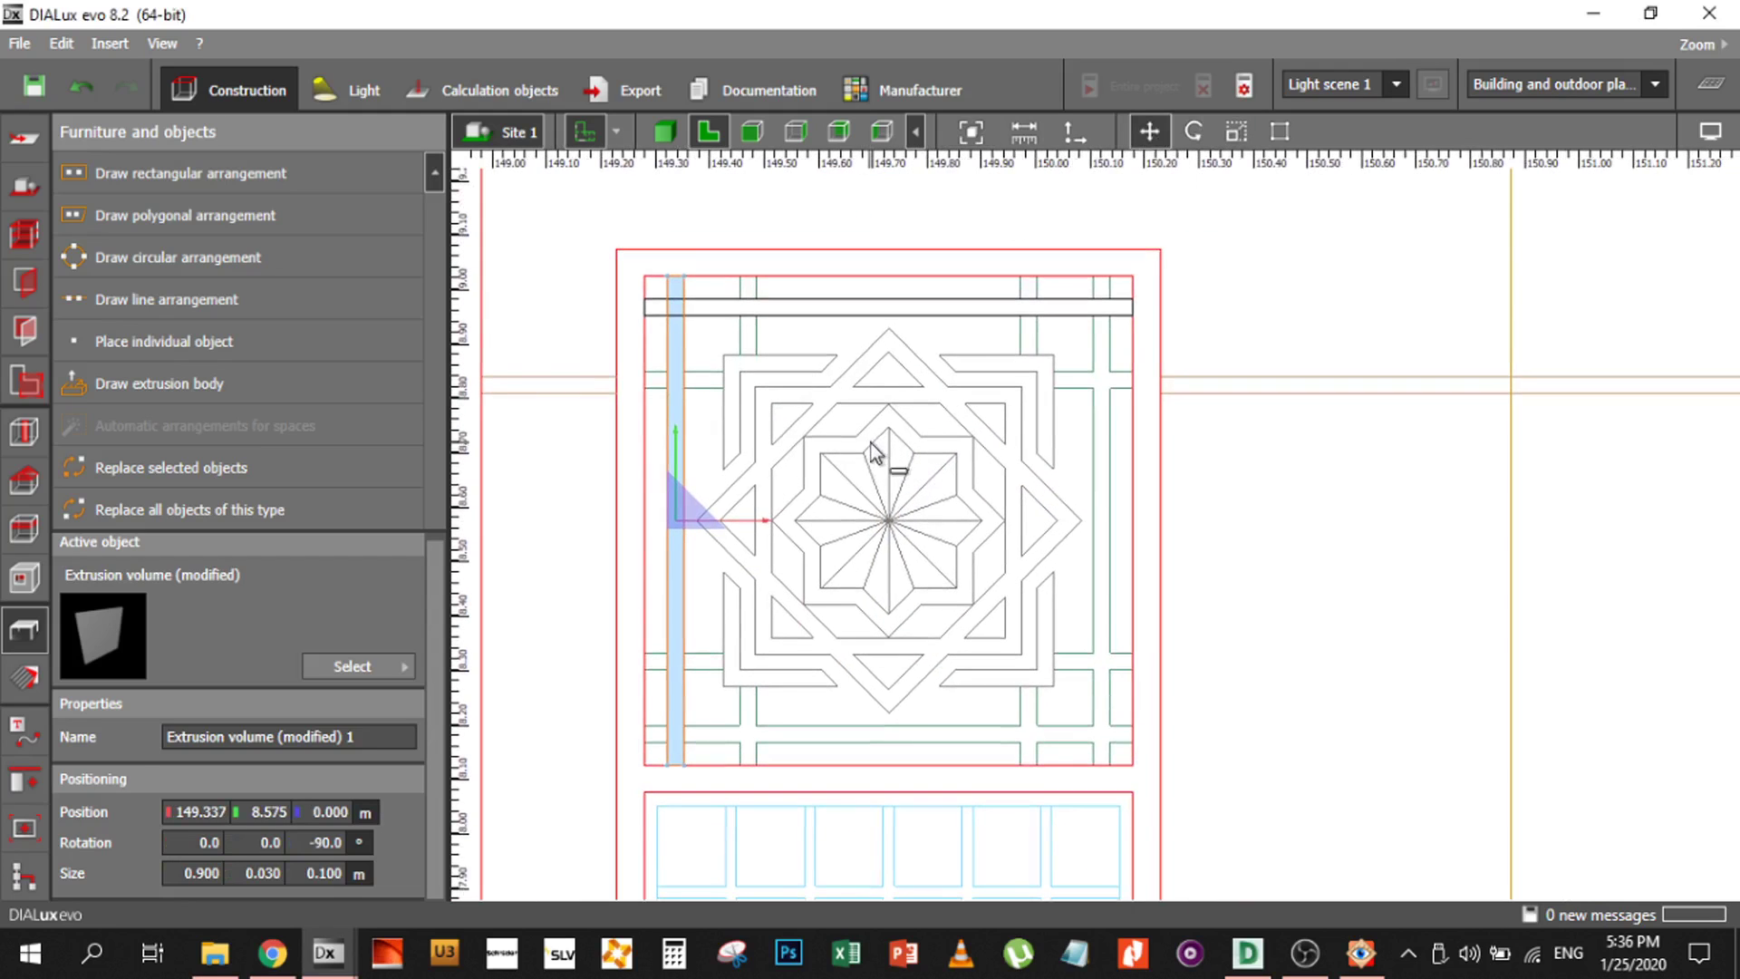
Copy the left vertical bar onto the panel's right vertical bar, and the upper horizontal bar onto the lower one
key(ctrl+c)
key(ctrl+v)
drag(688, 281, 1127, 298)
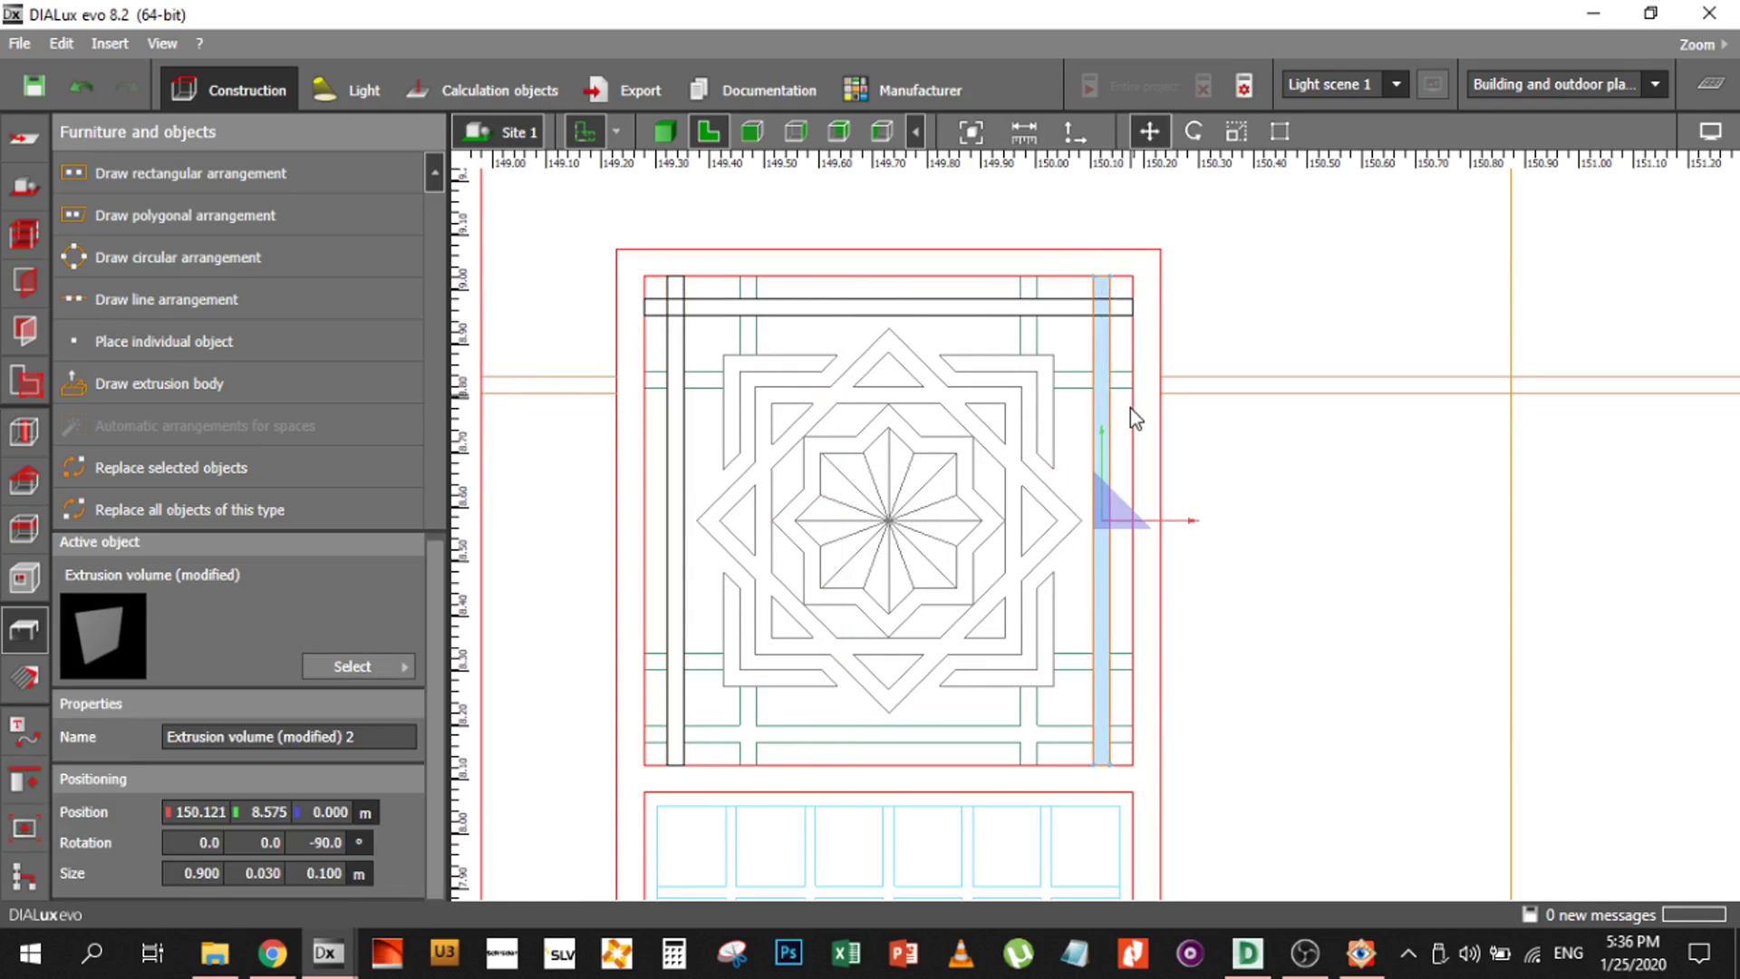
click(993, 318)
key(ctrl+v)
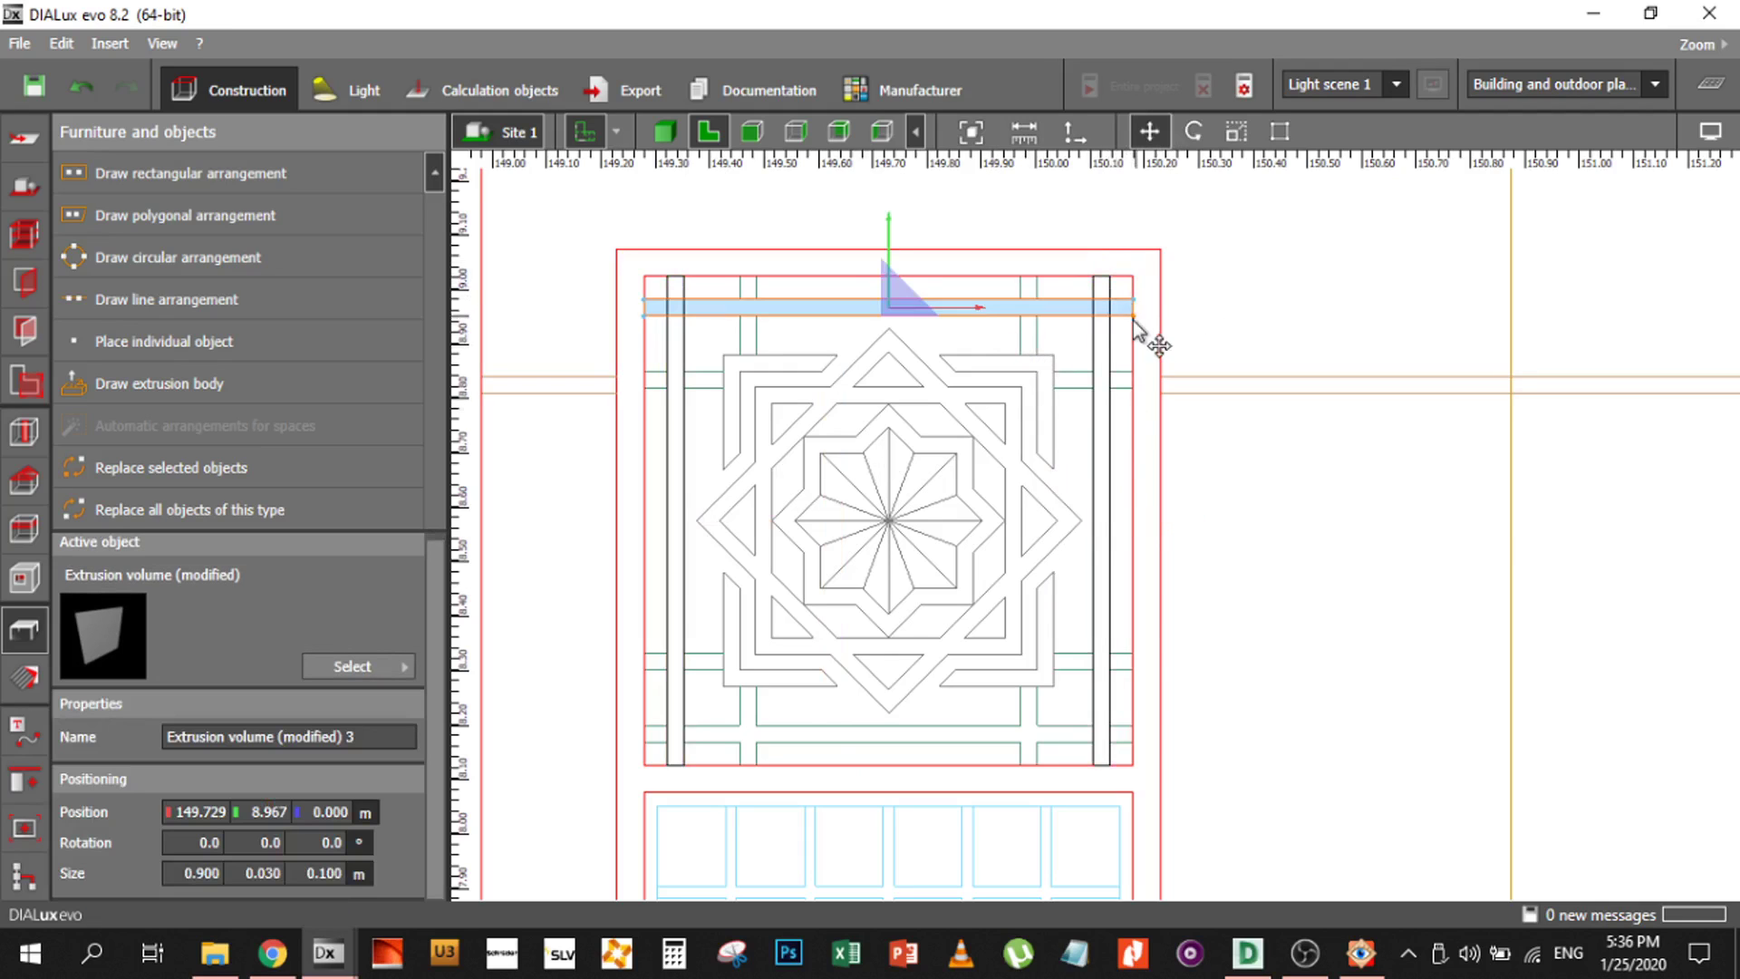
drag(1150, 335, 1142, 761)
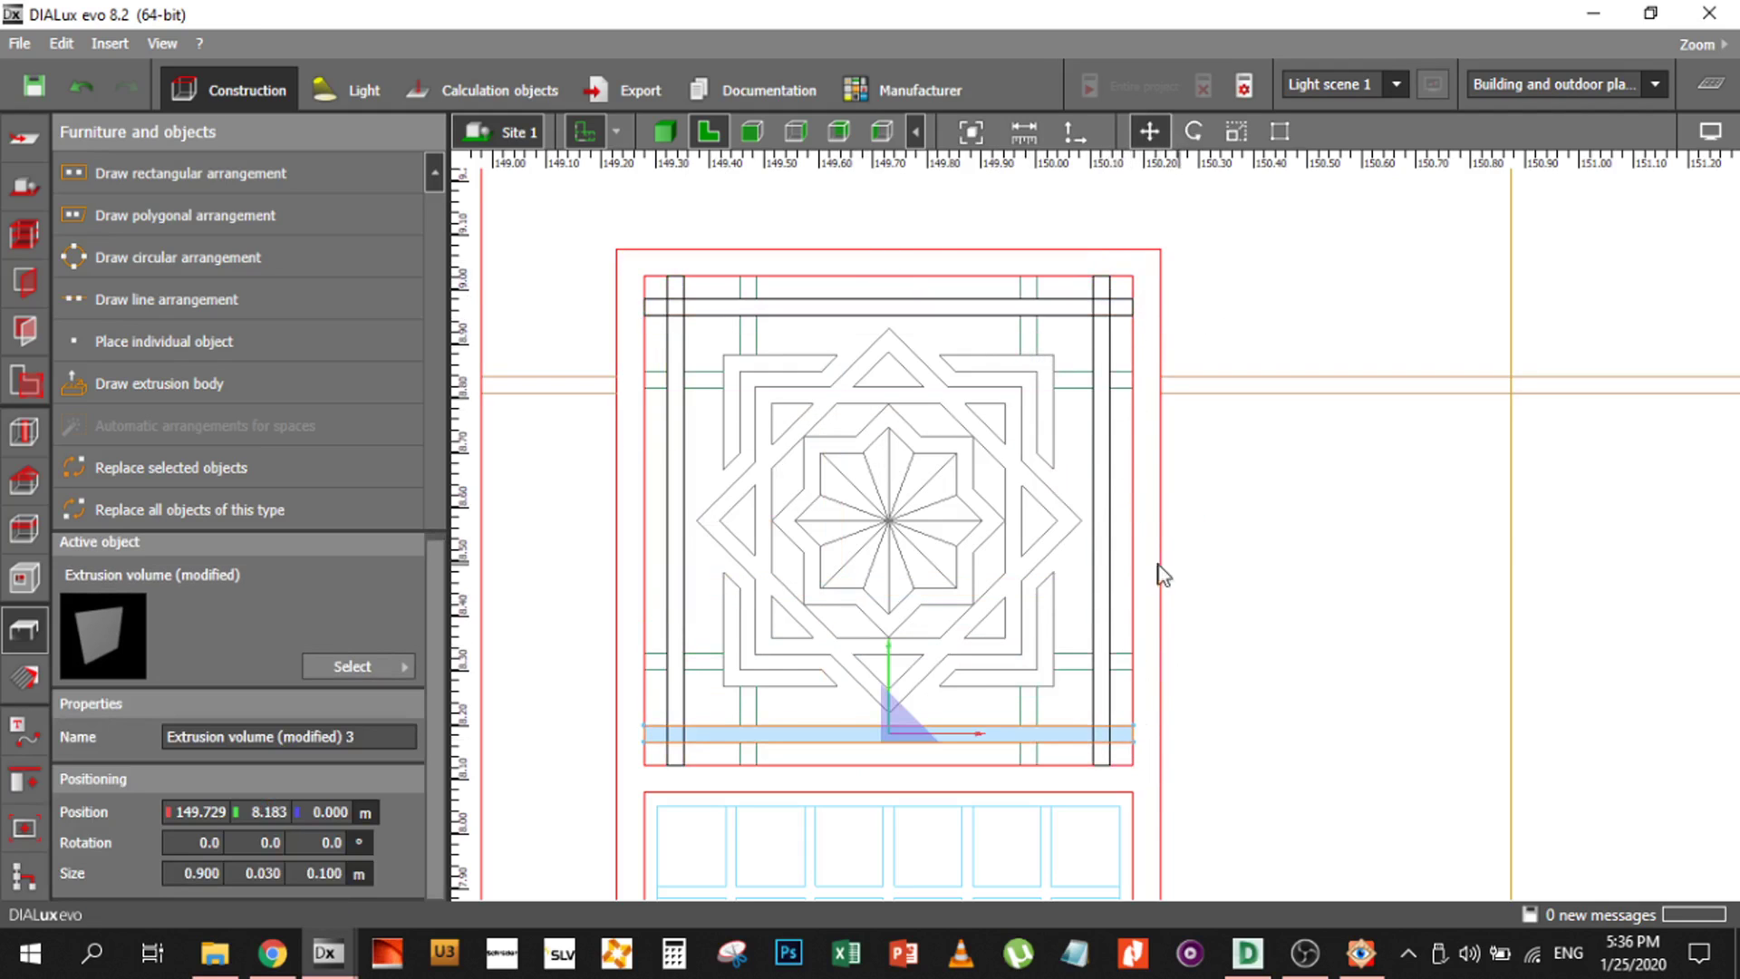
Outline the panel's upper-left lattice corner piece as an extrusion body about 0.36 m square, and set its height to 0.1 m
click(130, 376)
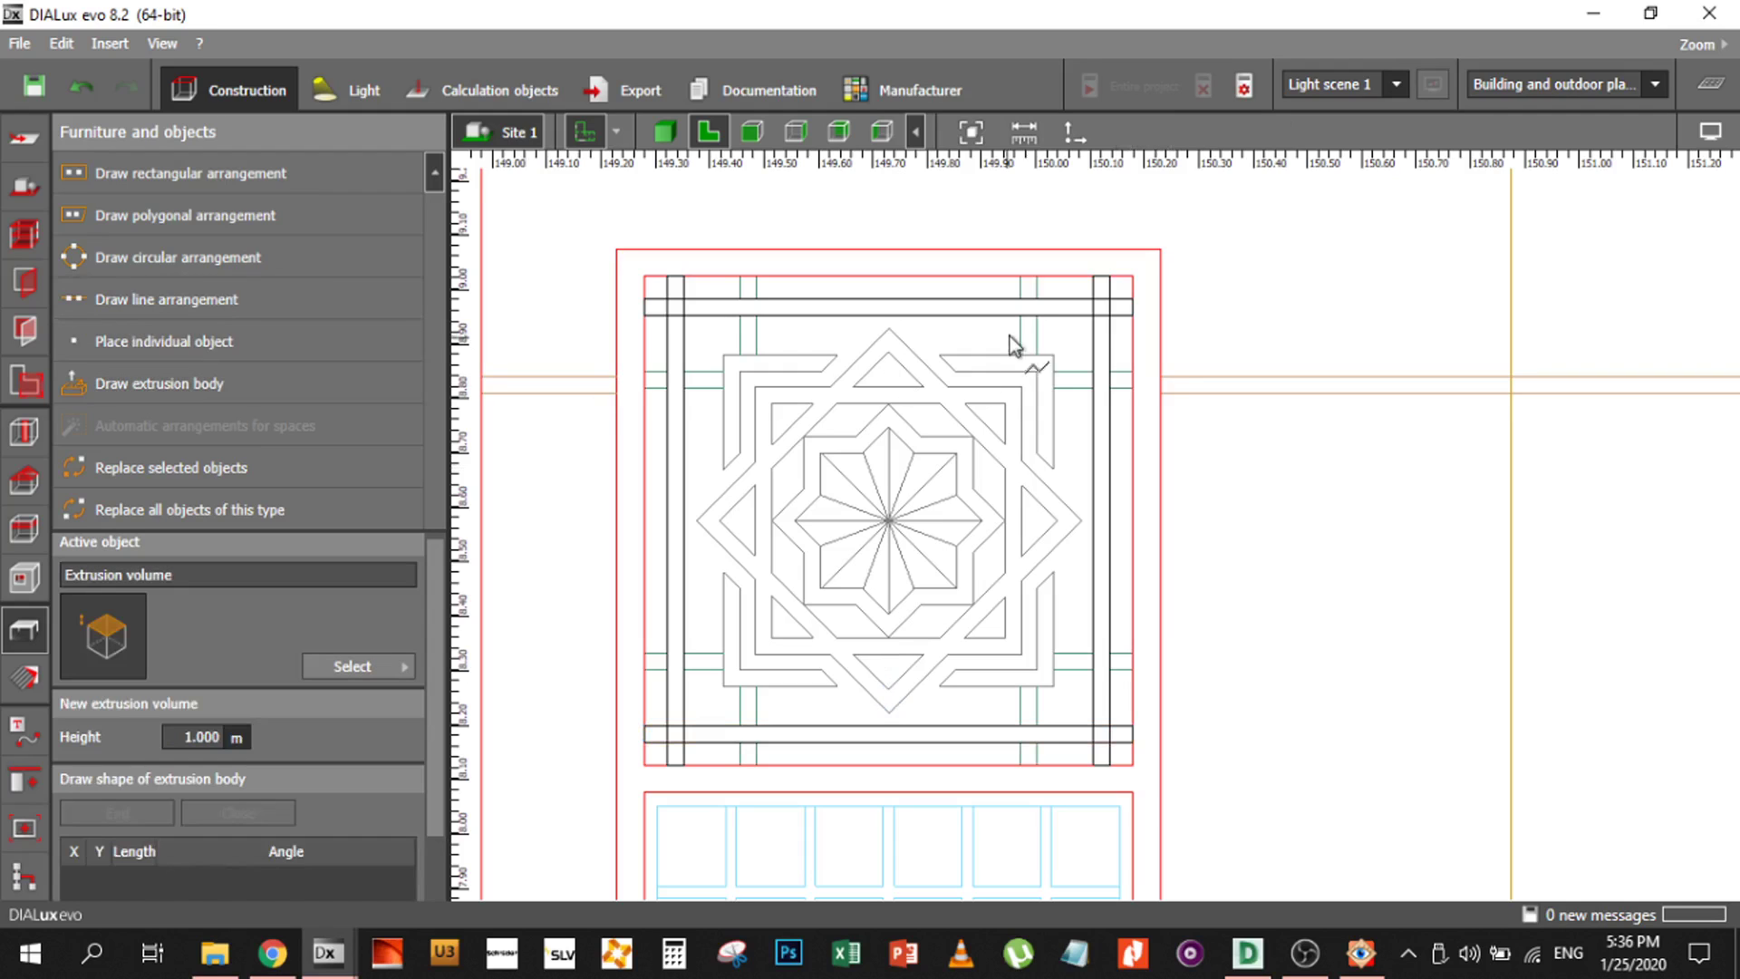
click(740, 279)
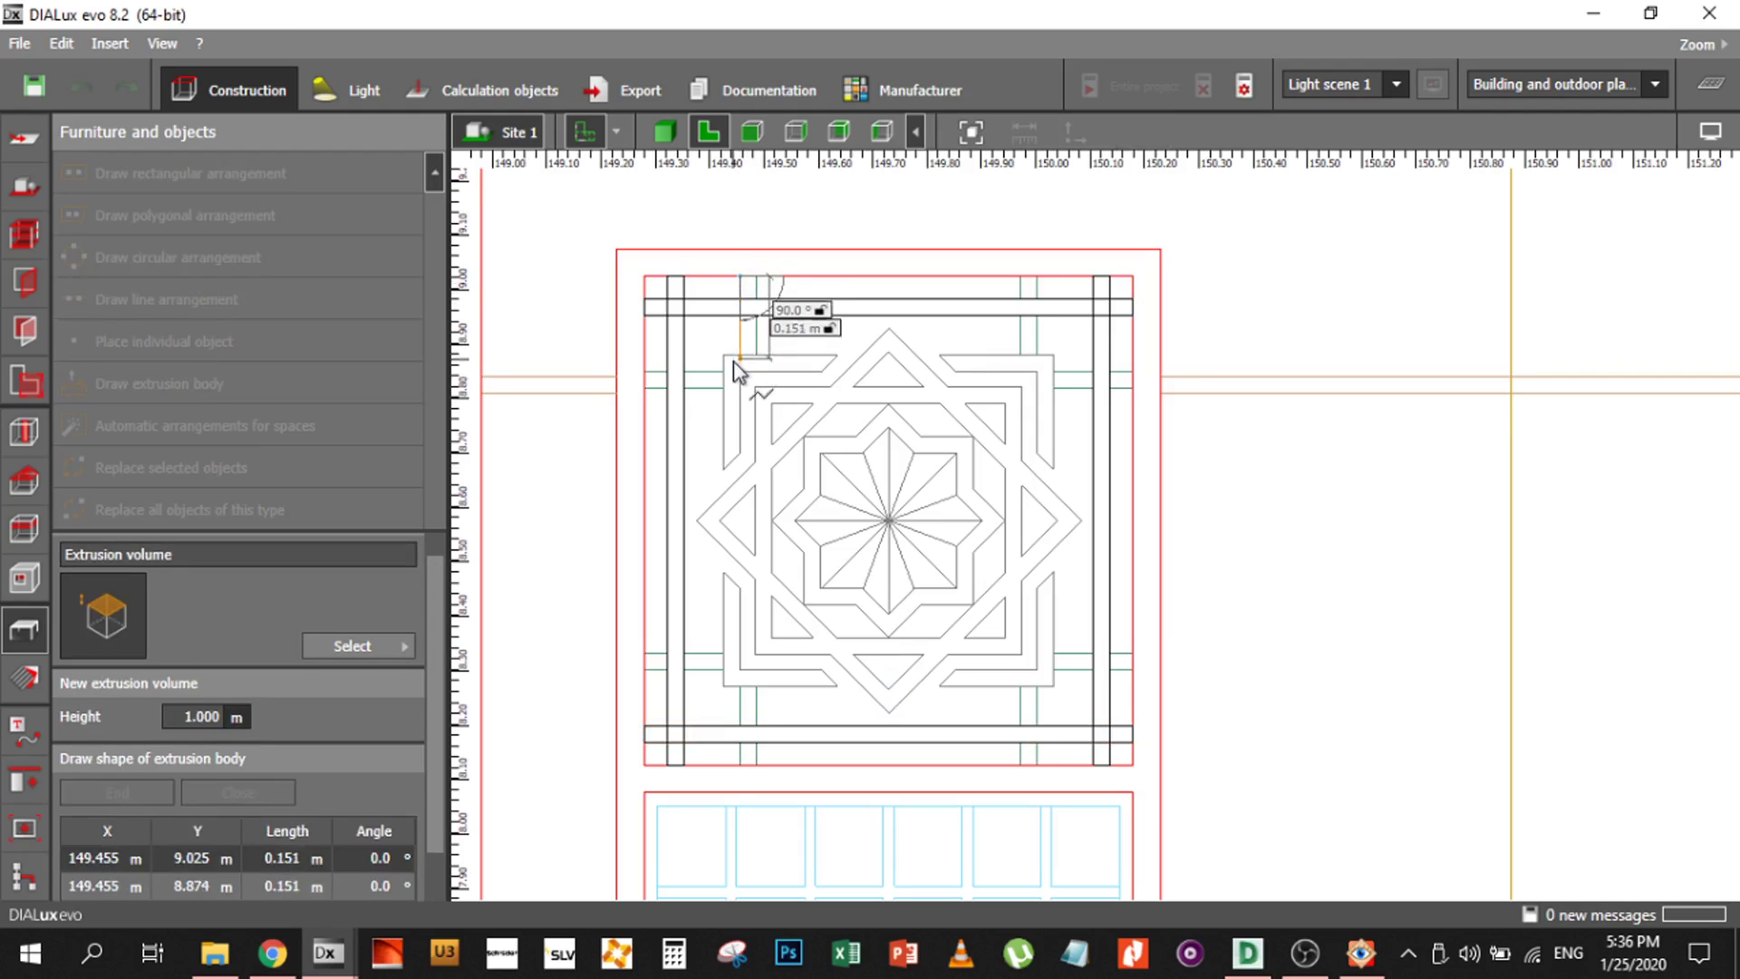
click(741, 343)
click(723, 359)
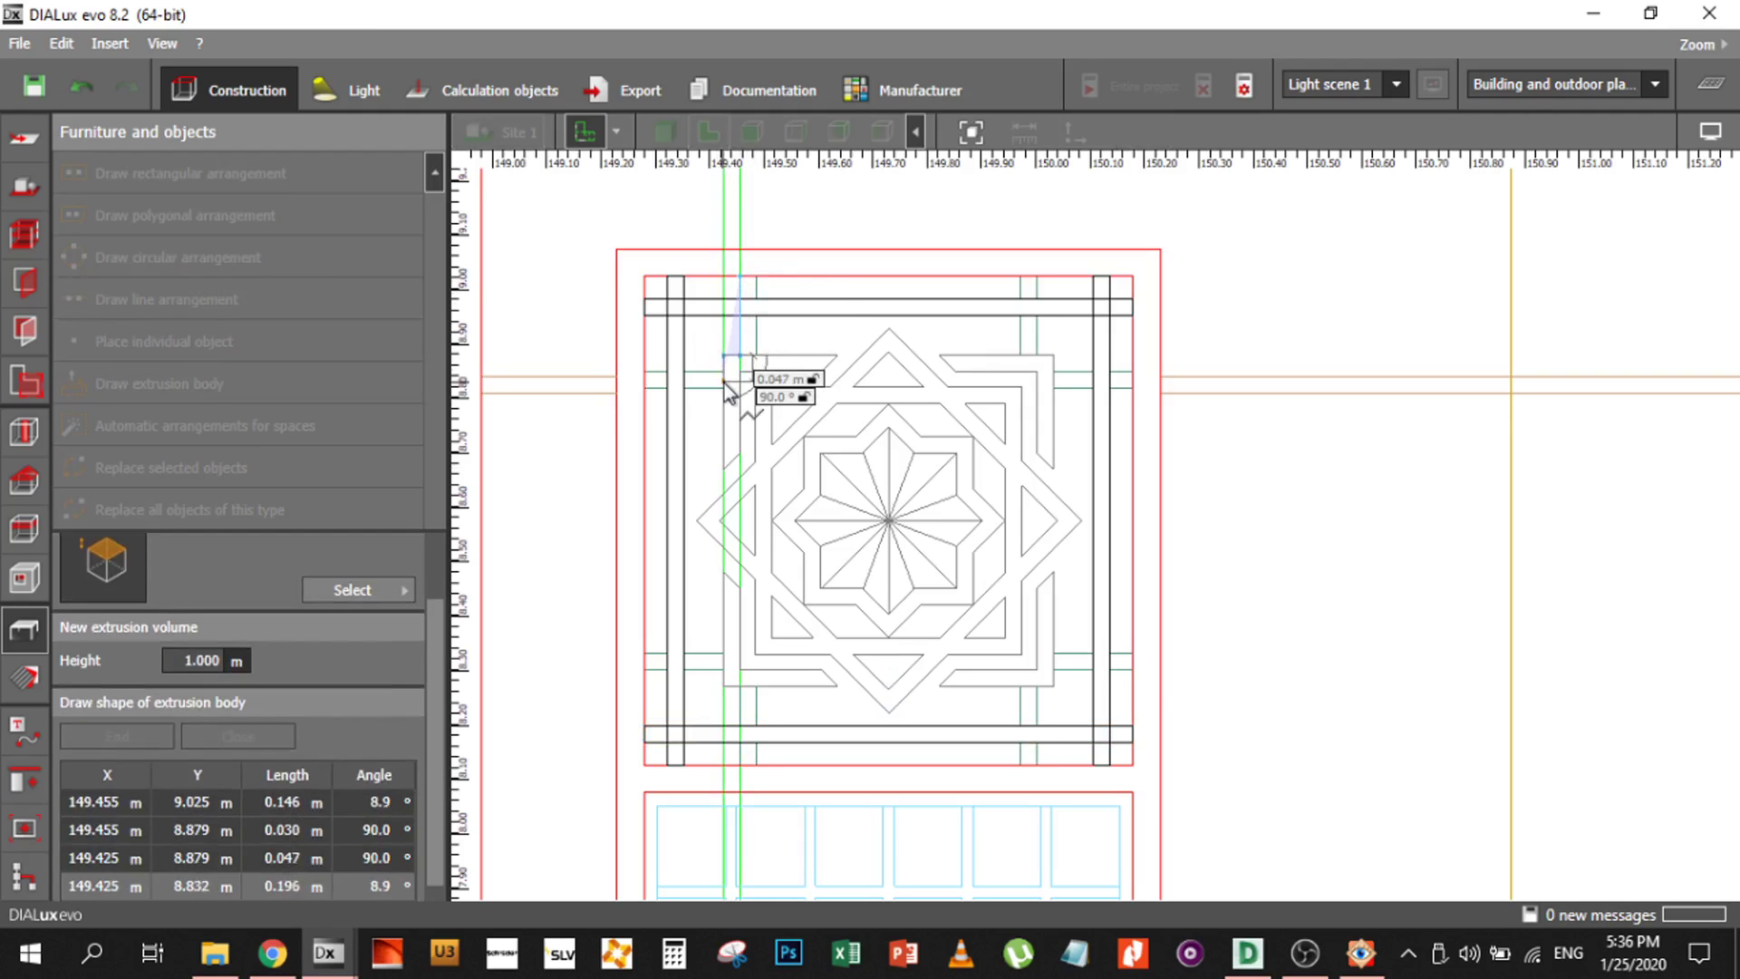
click(724, 374)
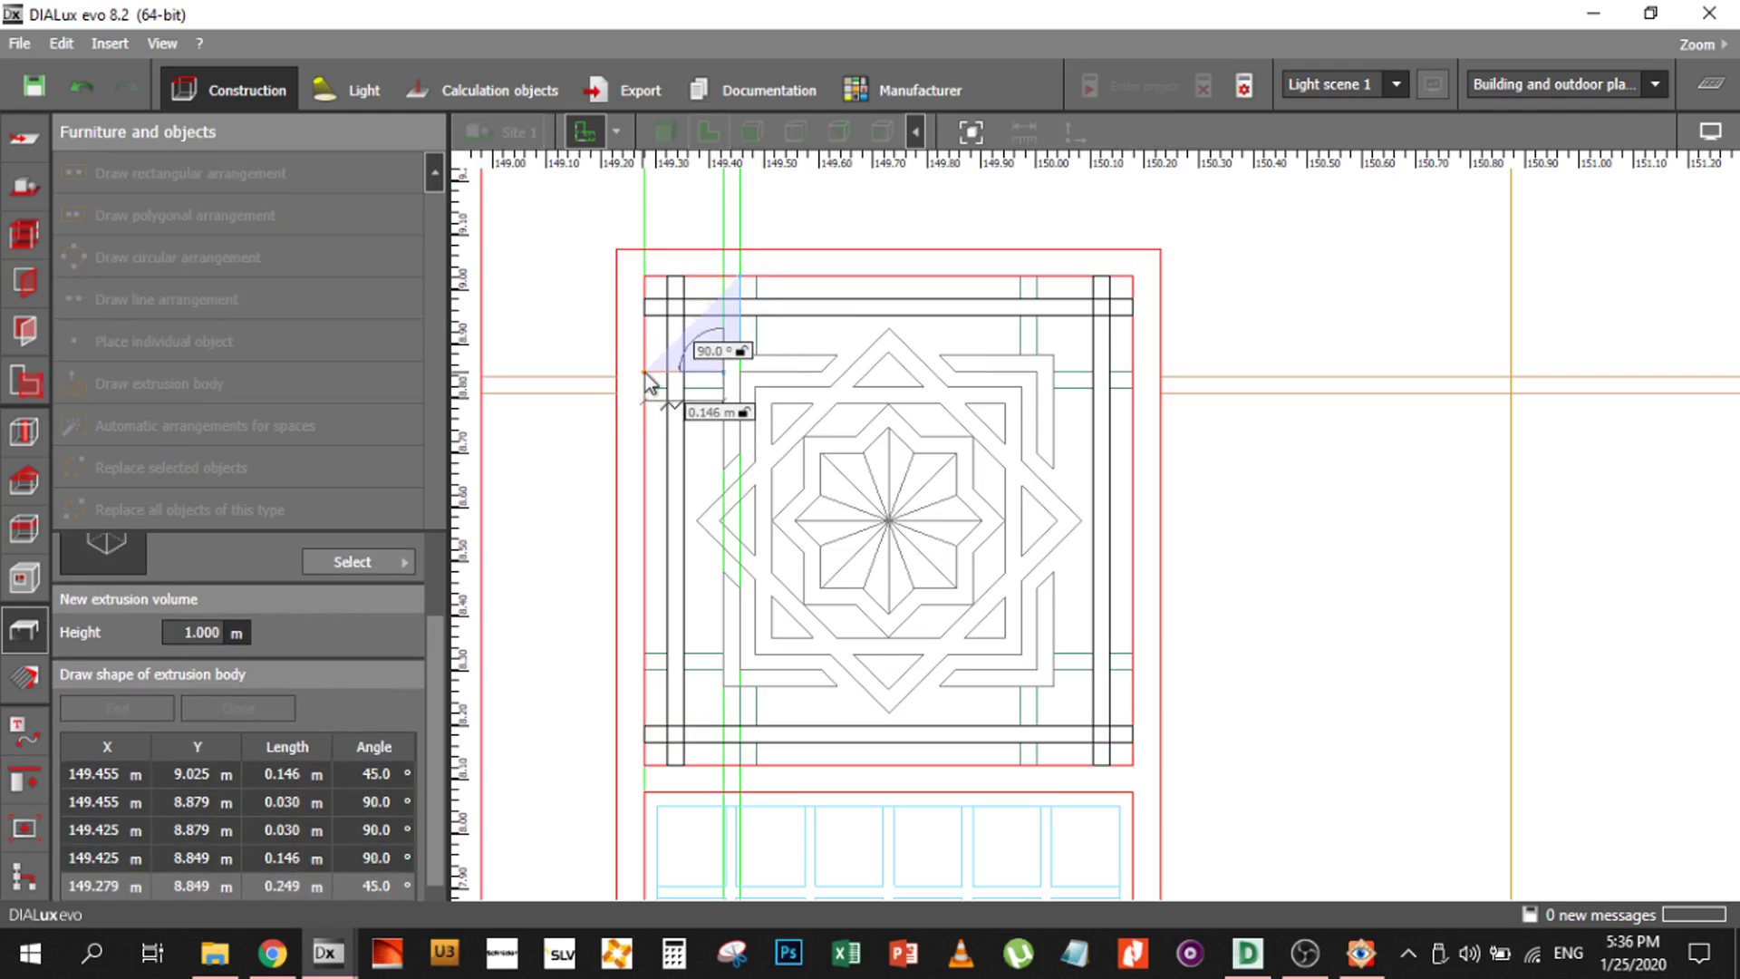
click(644, 375)
click(645, 391)
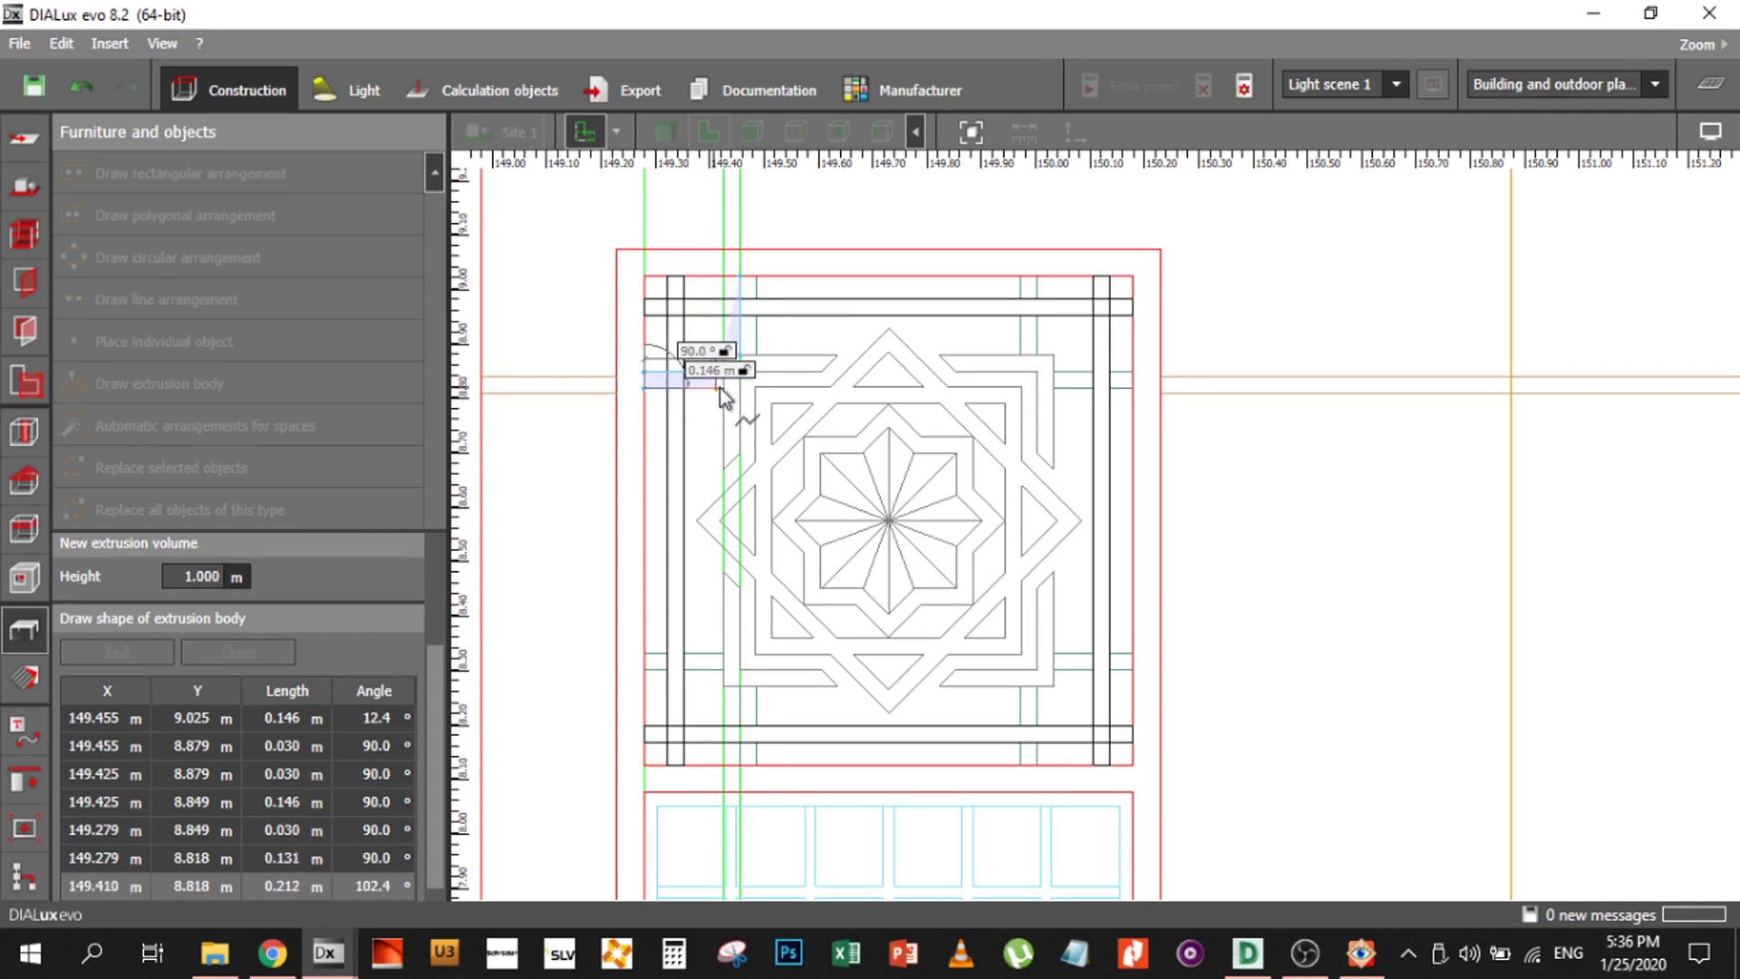
click(724, 391)
click(723, 470)
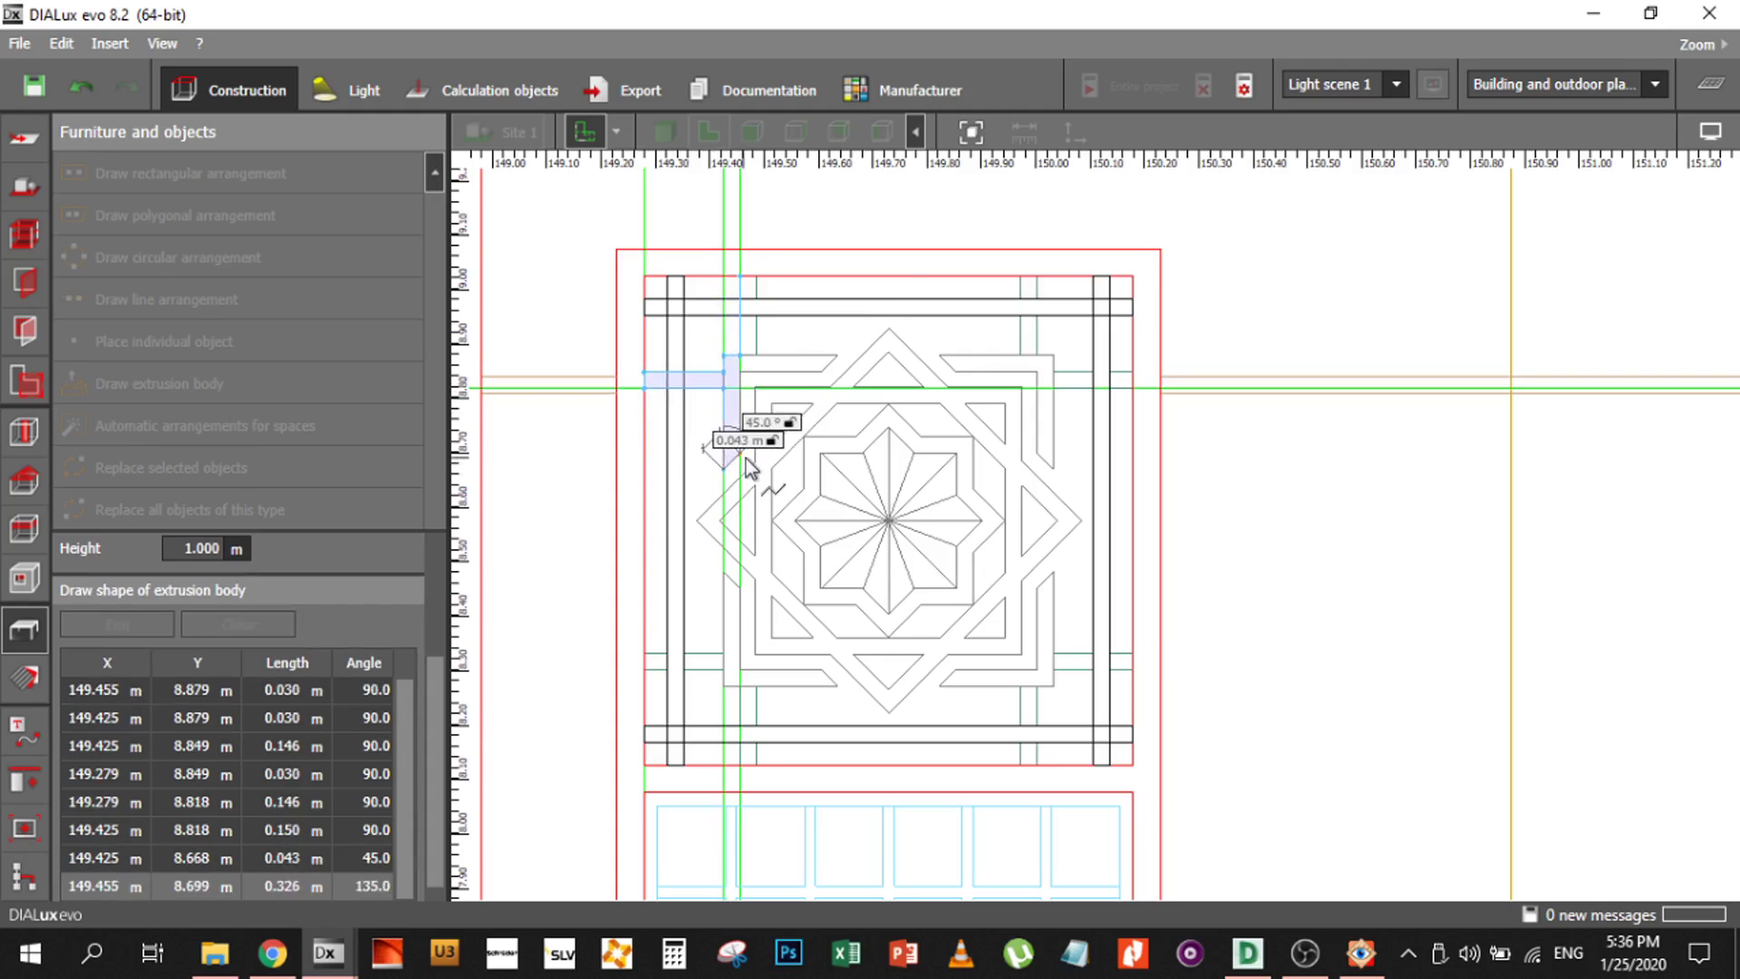
click(739, 453)
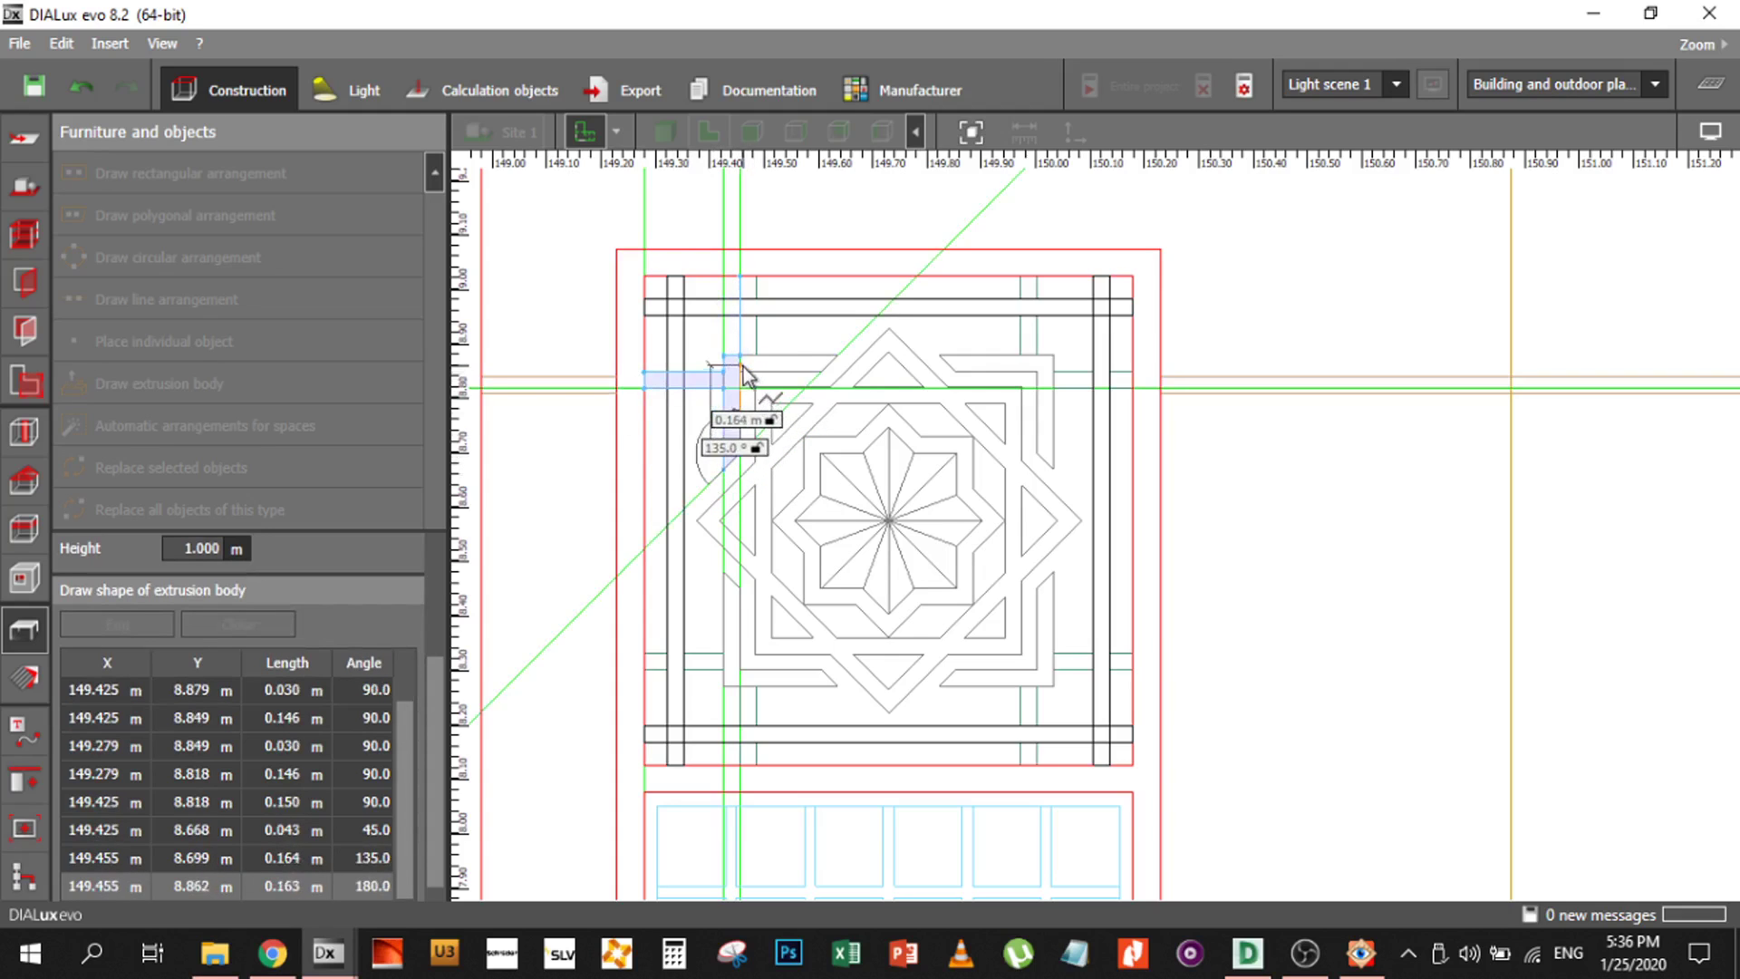
click(740, 375)
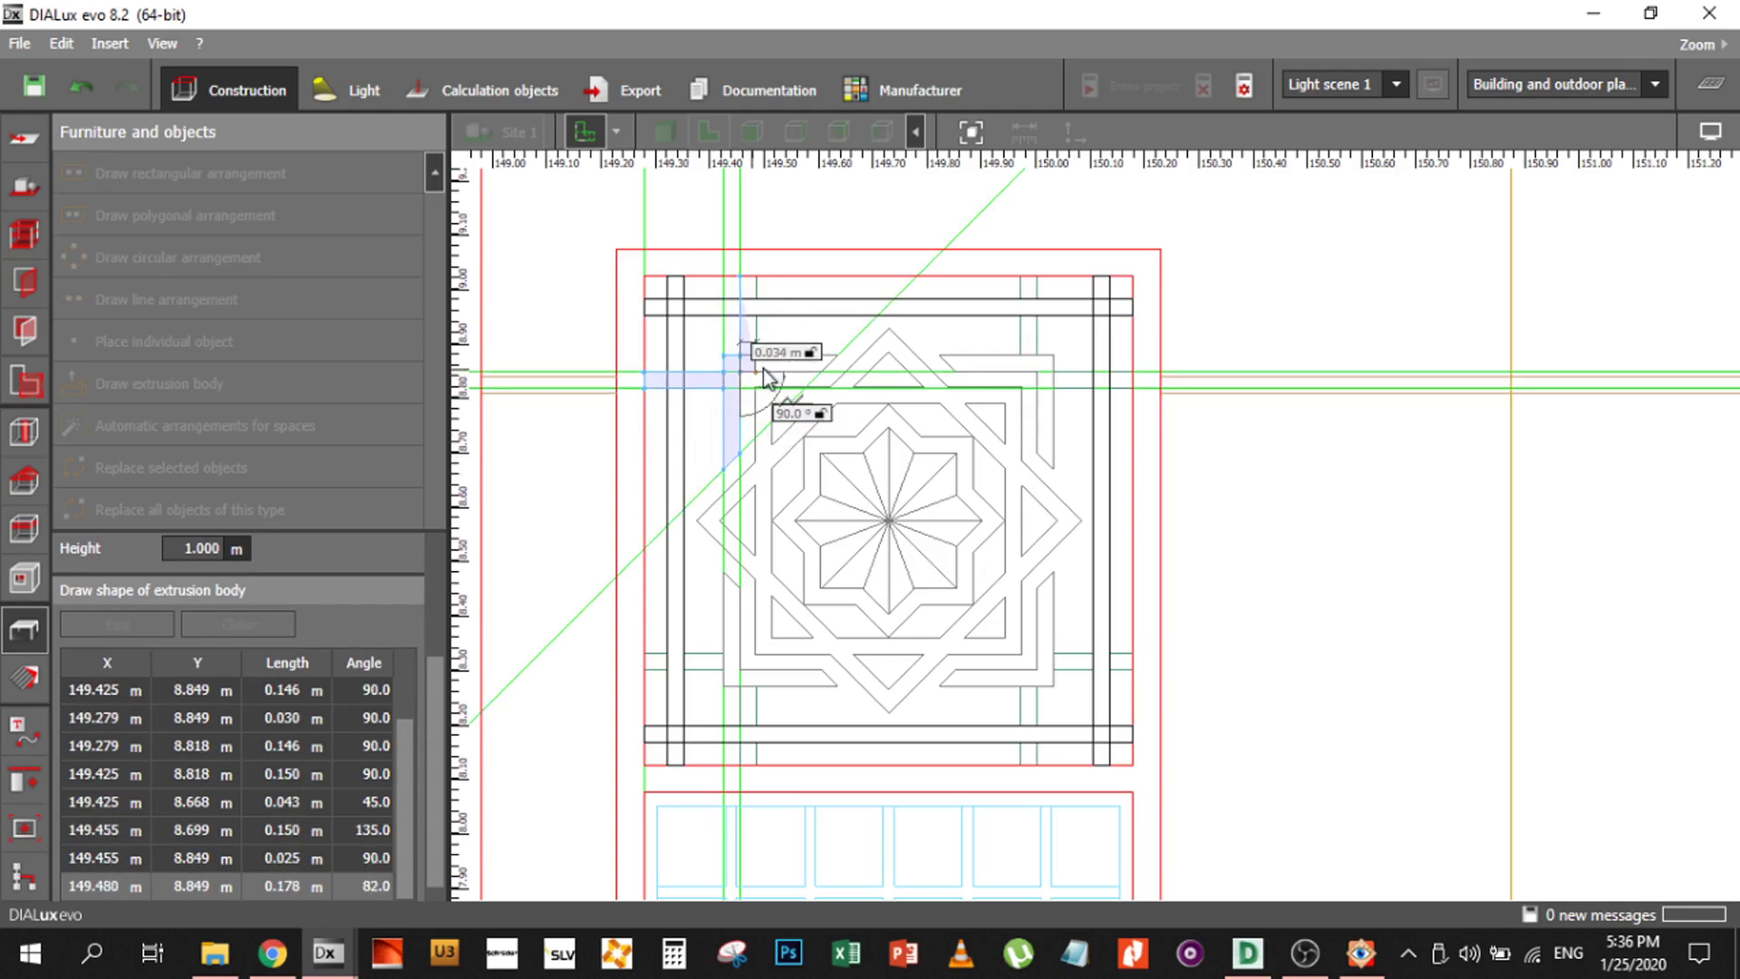
click(822, 372)
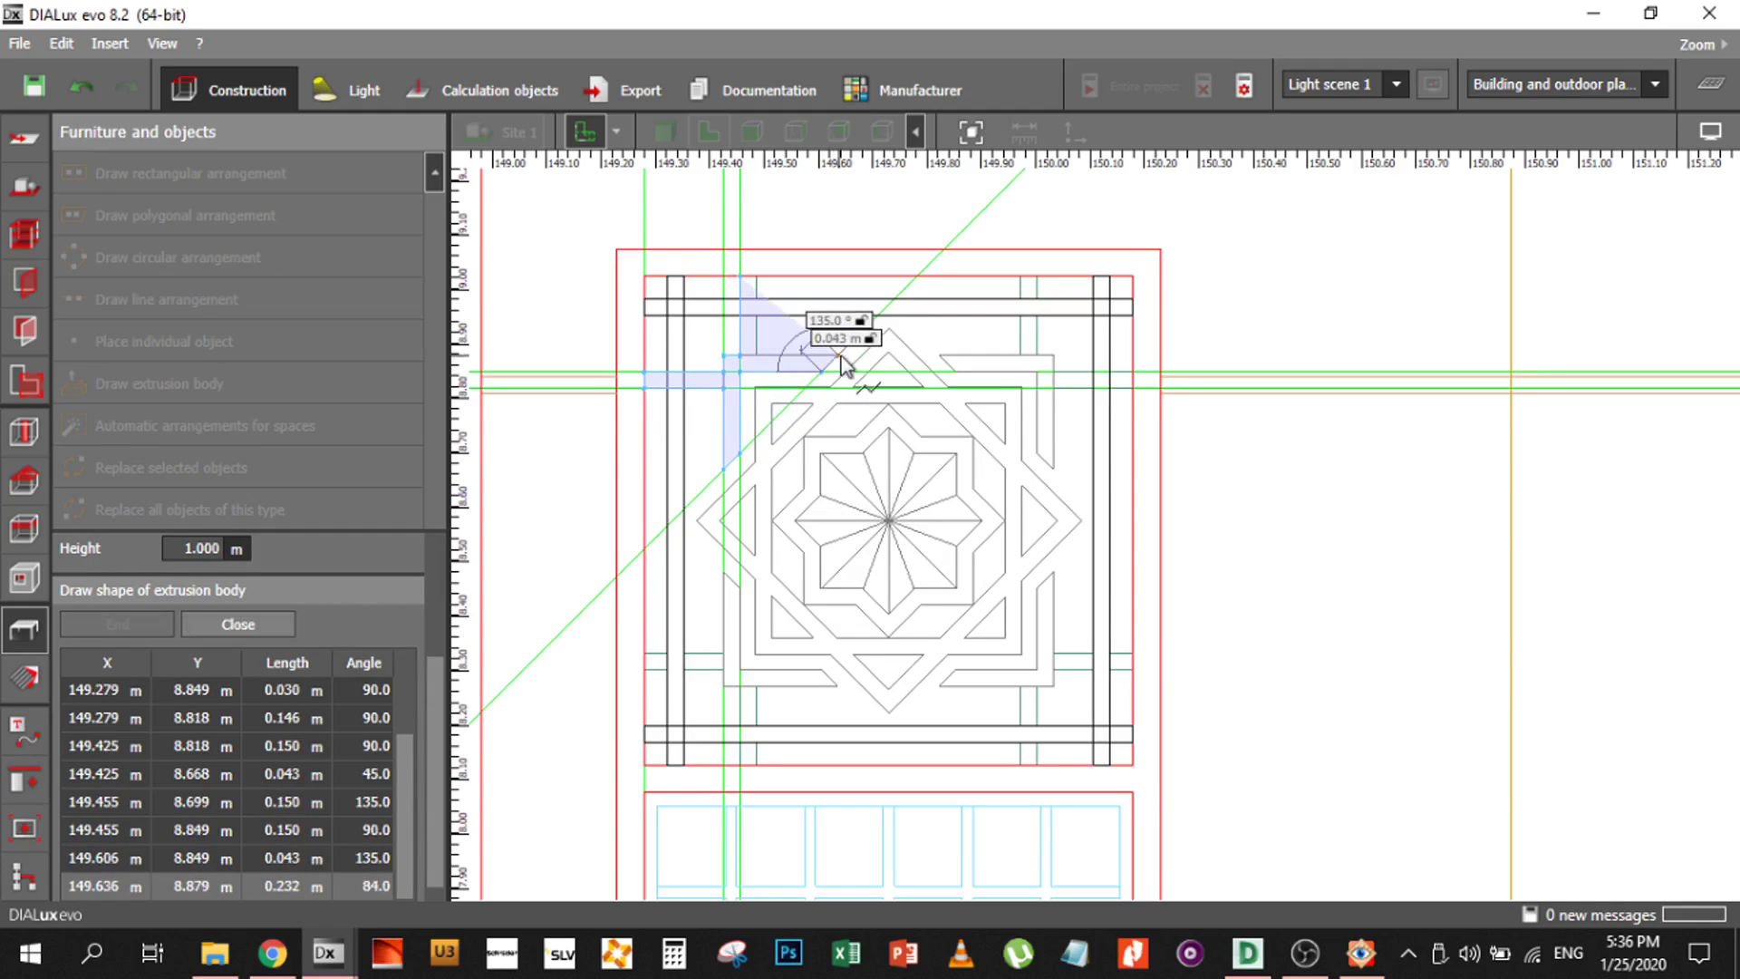
click(841, 355)
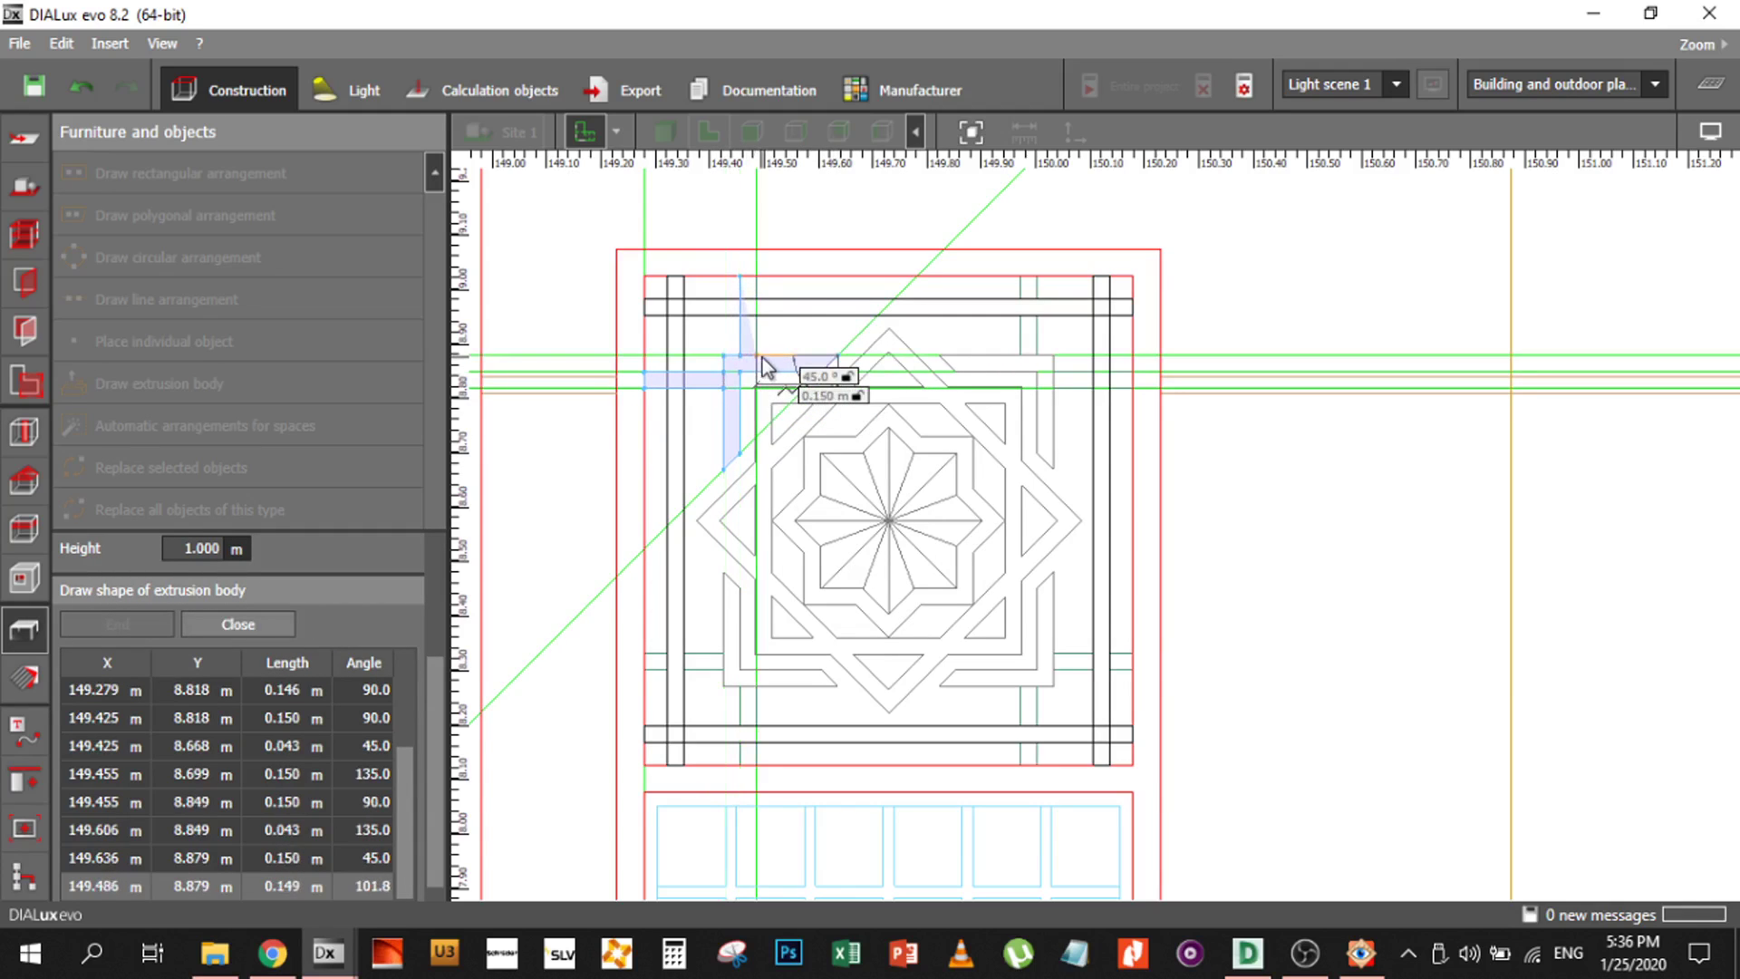
click(759, 355)
click(758, 276)
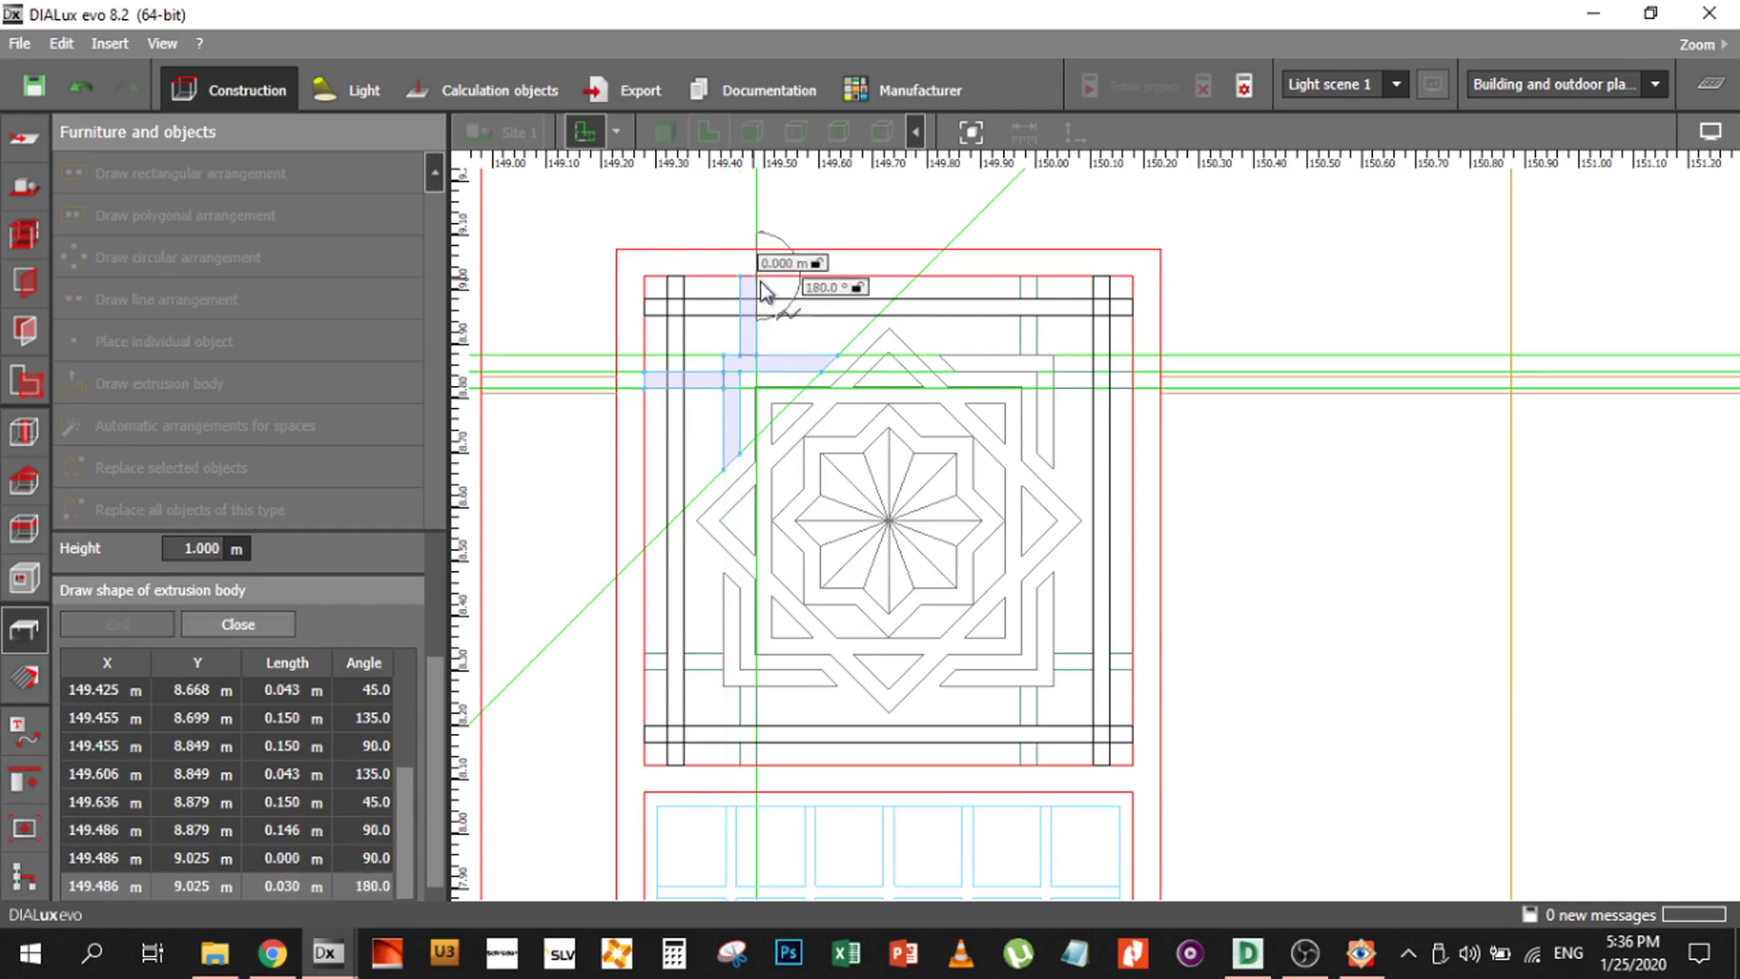
right_click(841, 299)
click(879, 301)
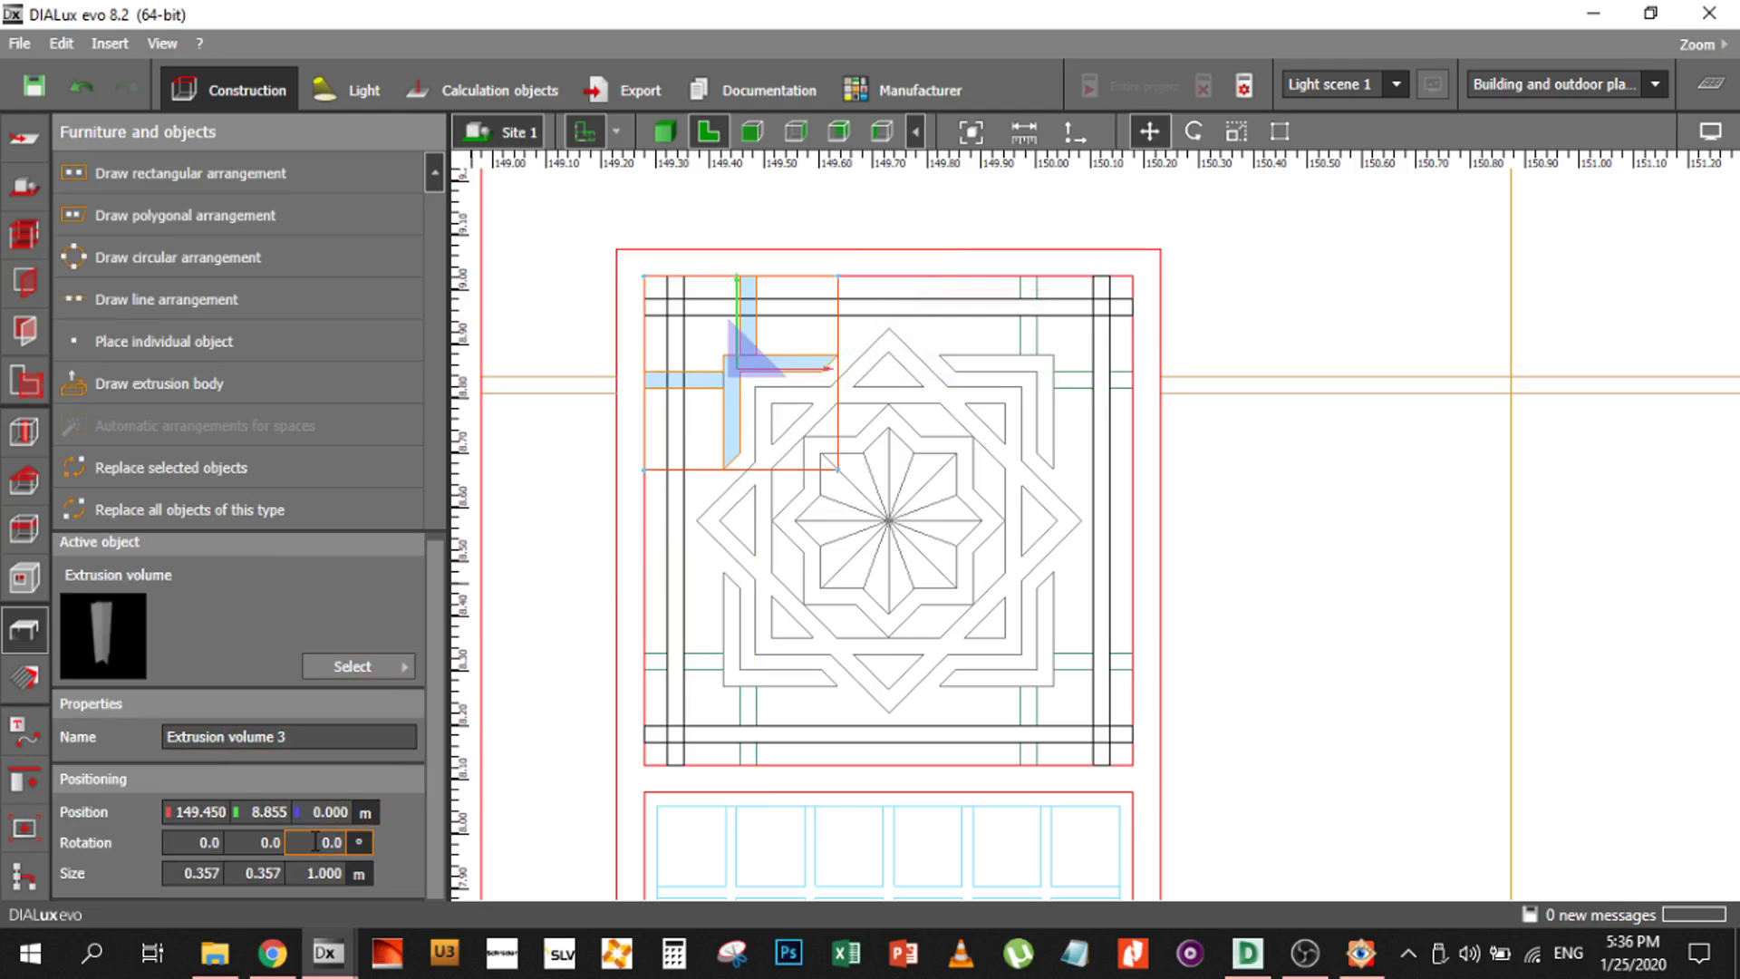
click(322, 874)
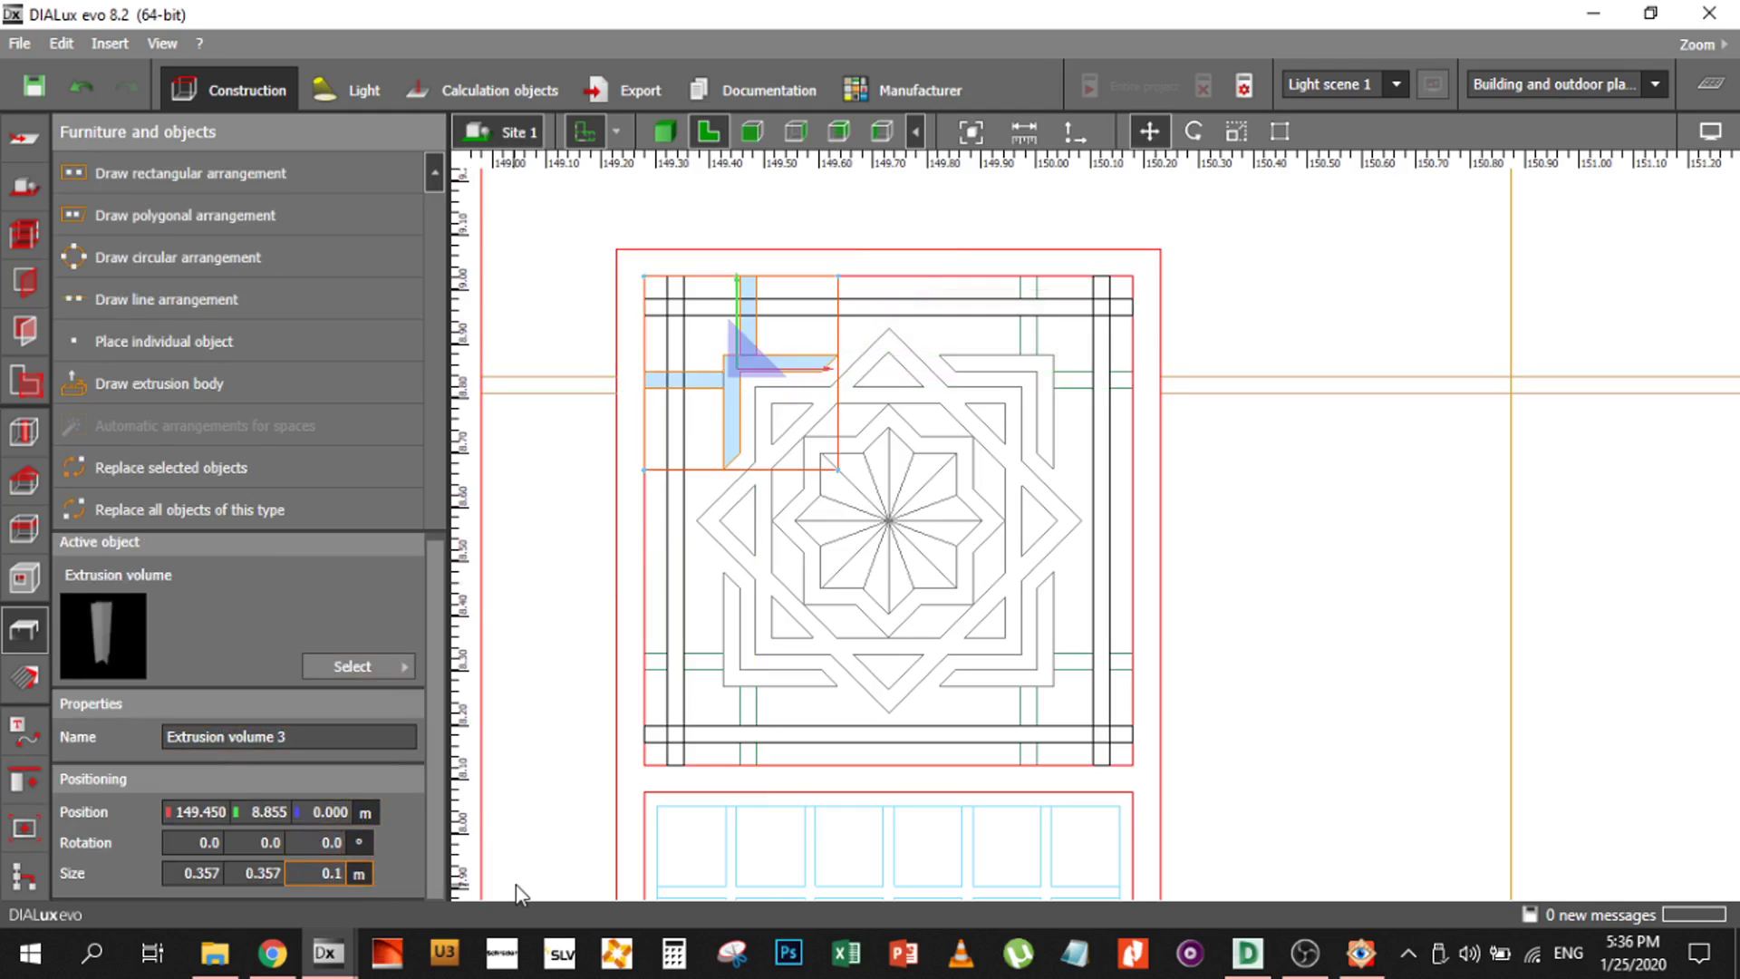
click(986, 177)
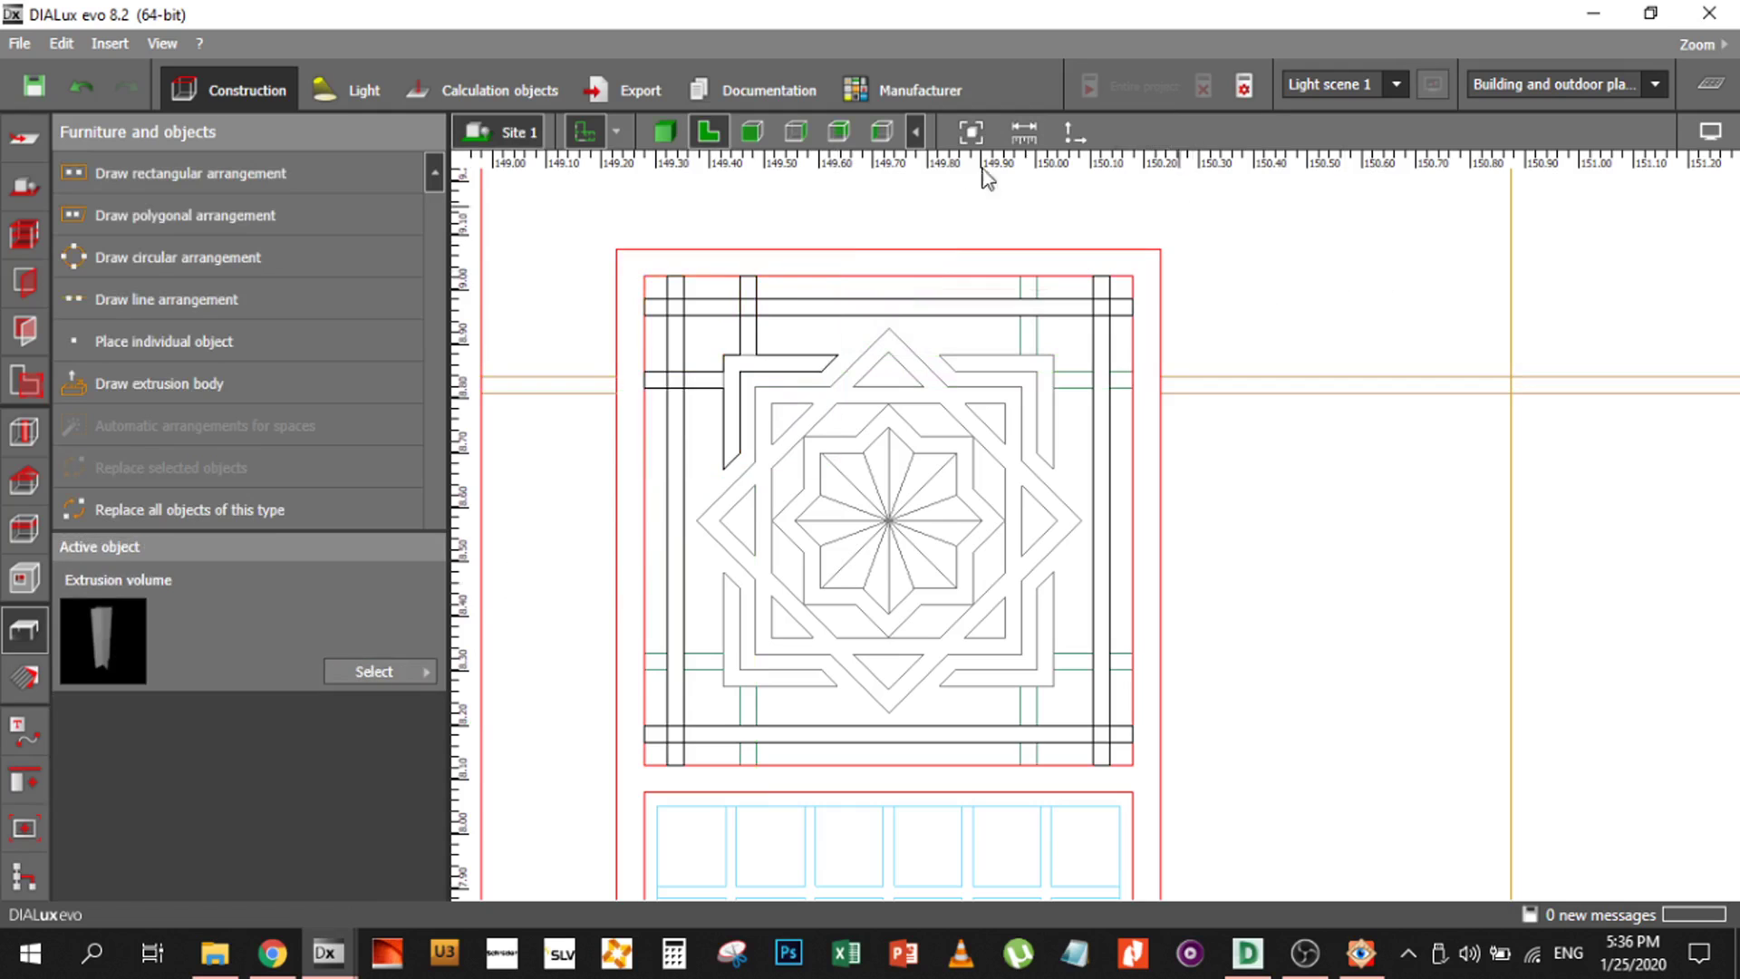
Examine the height of the panel's bars and corner piece in 3D view, then return to the floorplan view
click(665, 134)
scroll(964, 564, up, 5)
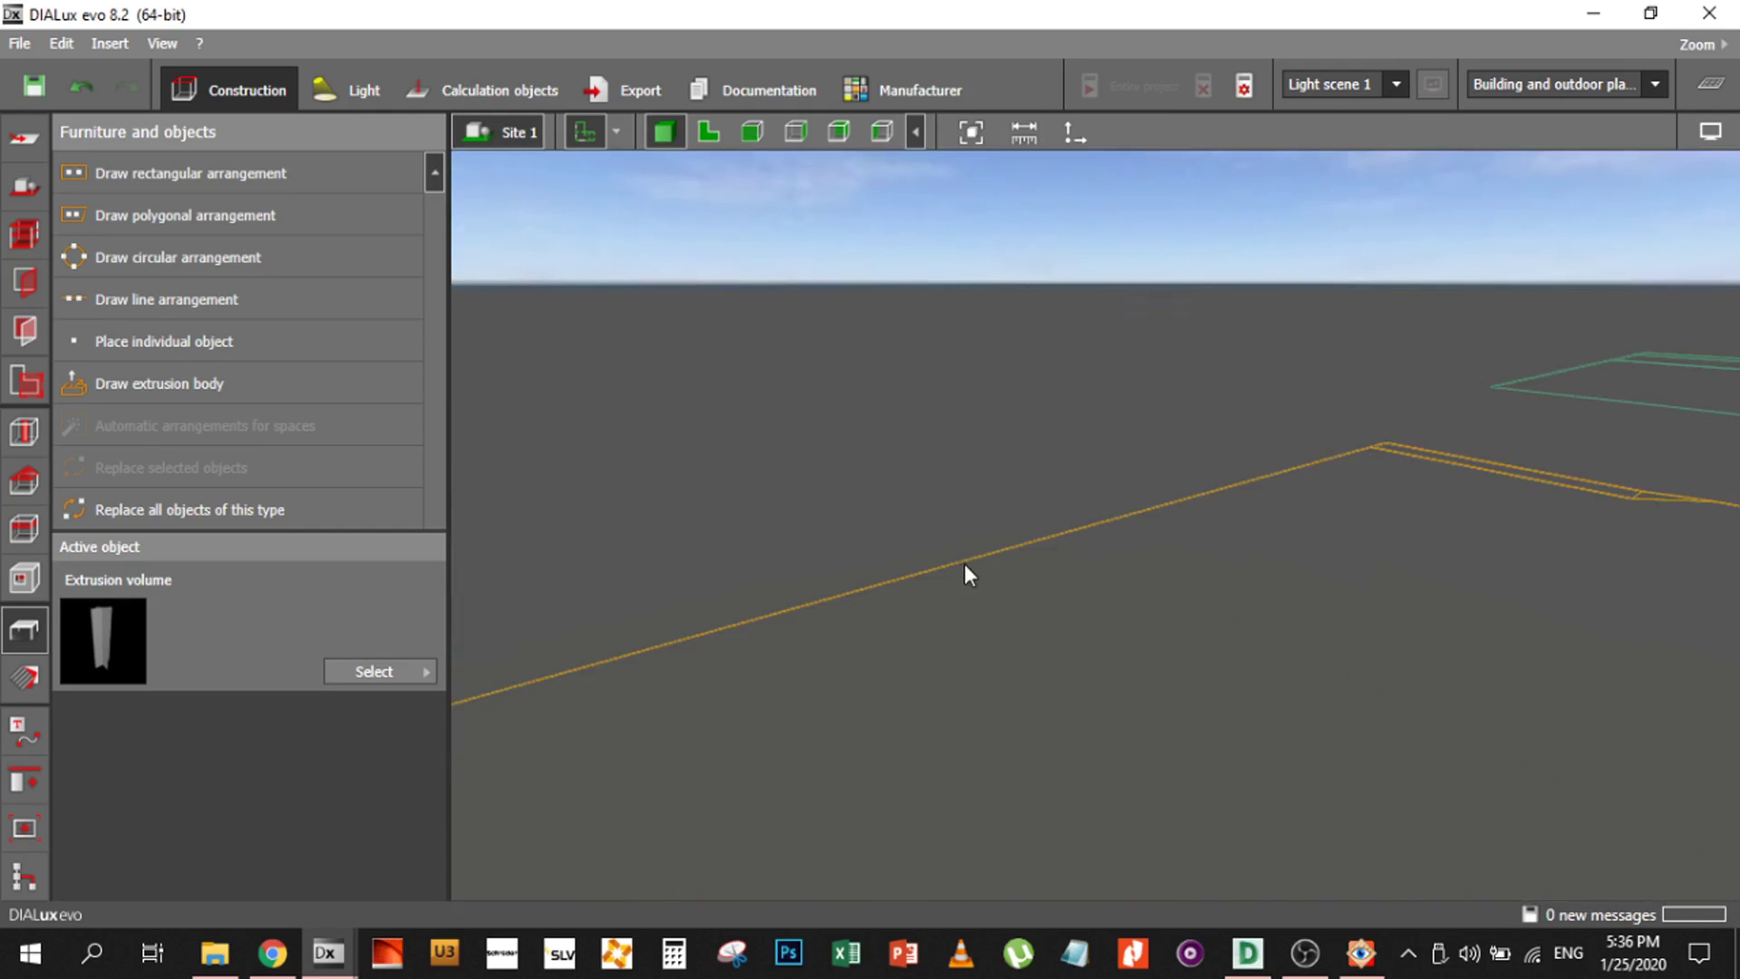
scroll(952, 564, down, 5)
scroll(949, 564, up, 2)
scroll(848, 618, up, 2)
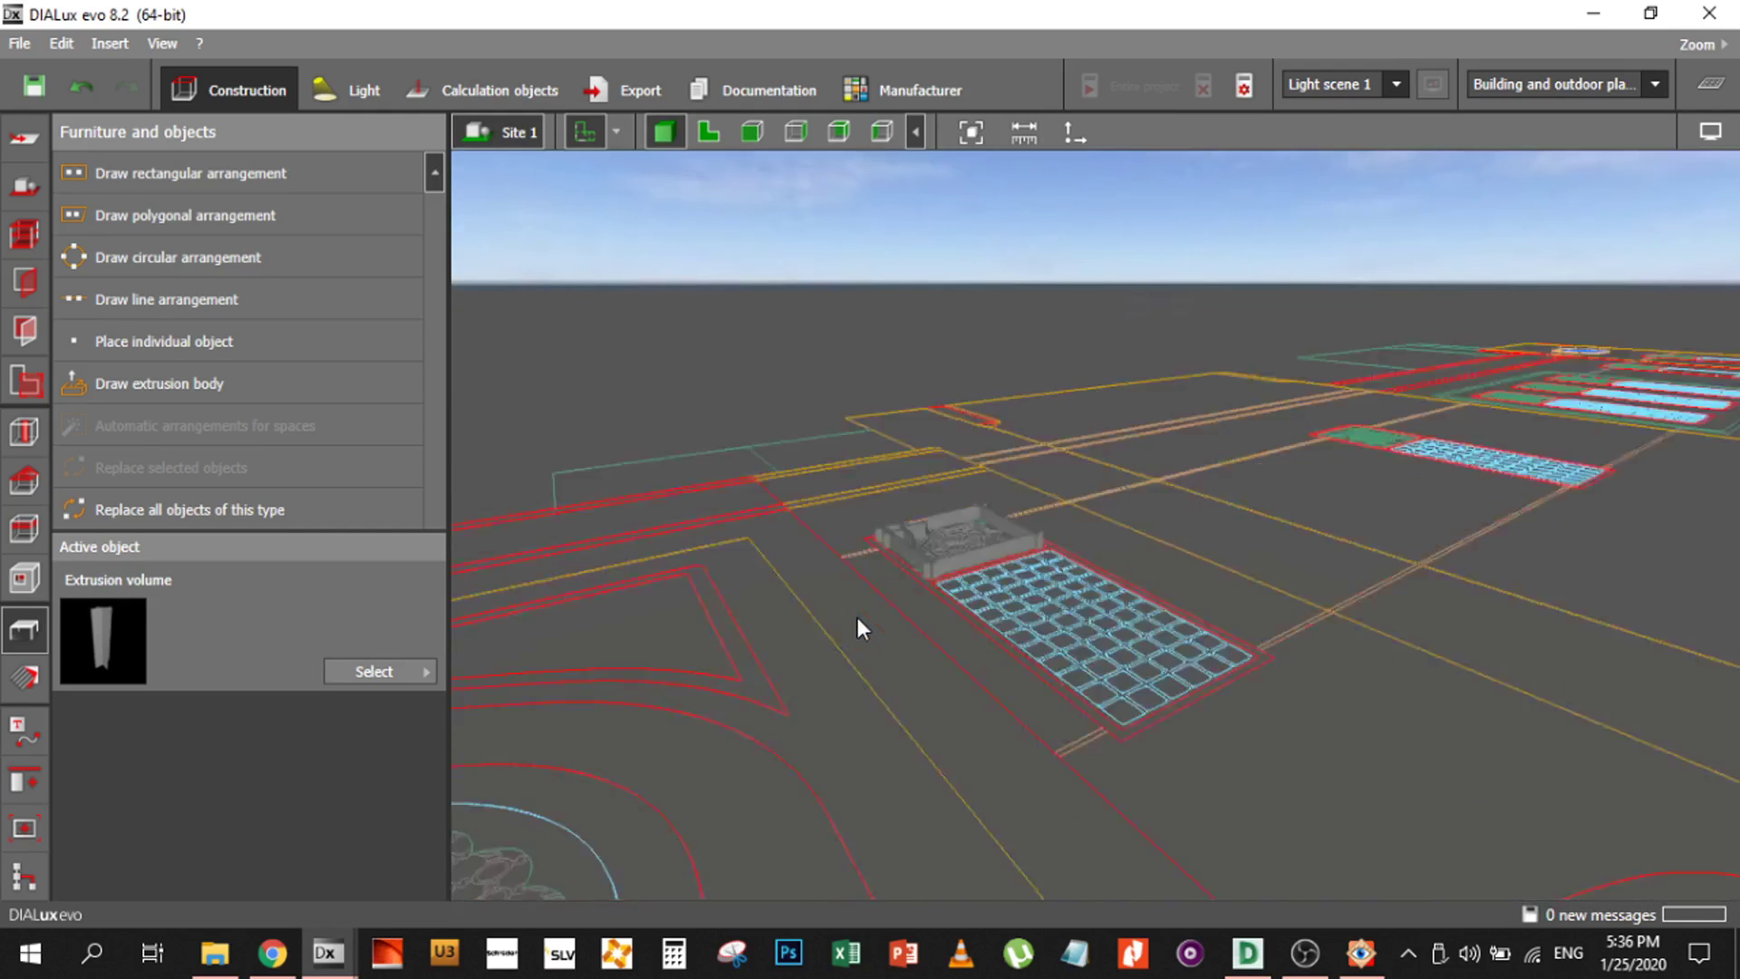
scroll(870, 617, down, 2)
scroll(954, 581, up, 3)
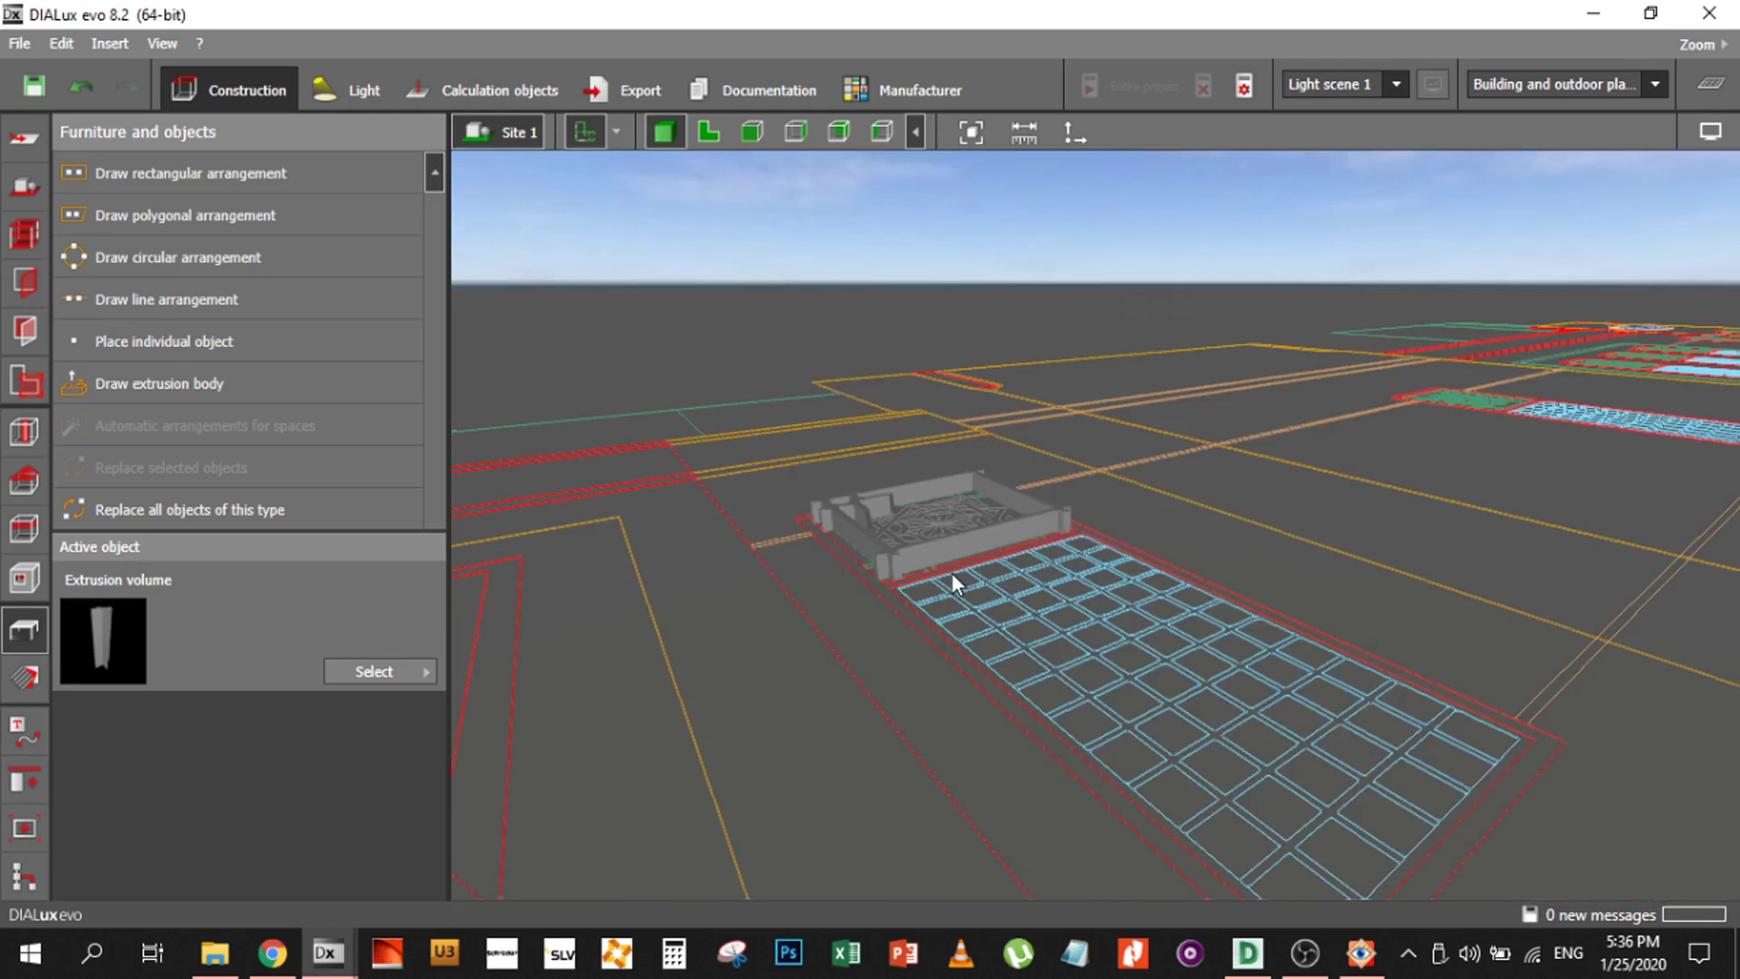
click(939, 549)
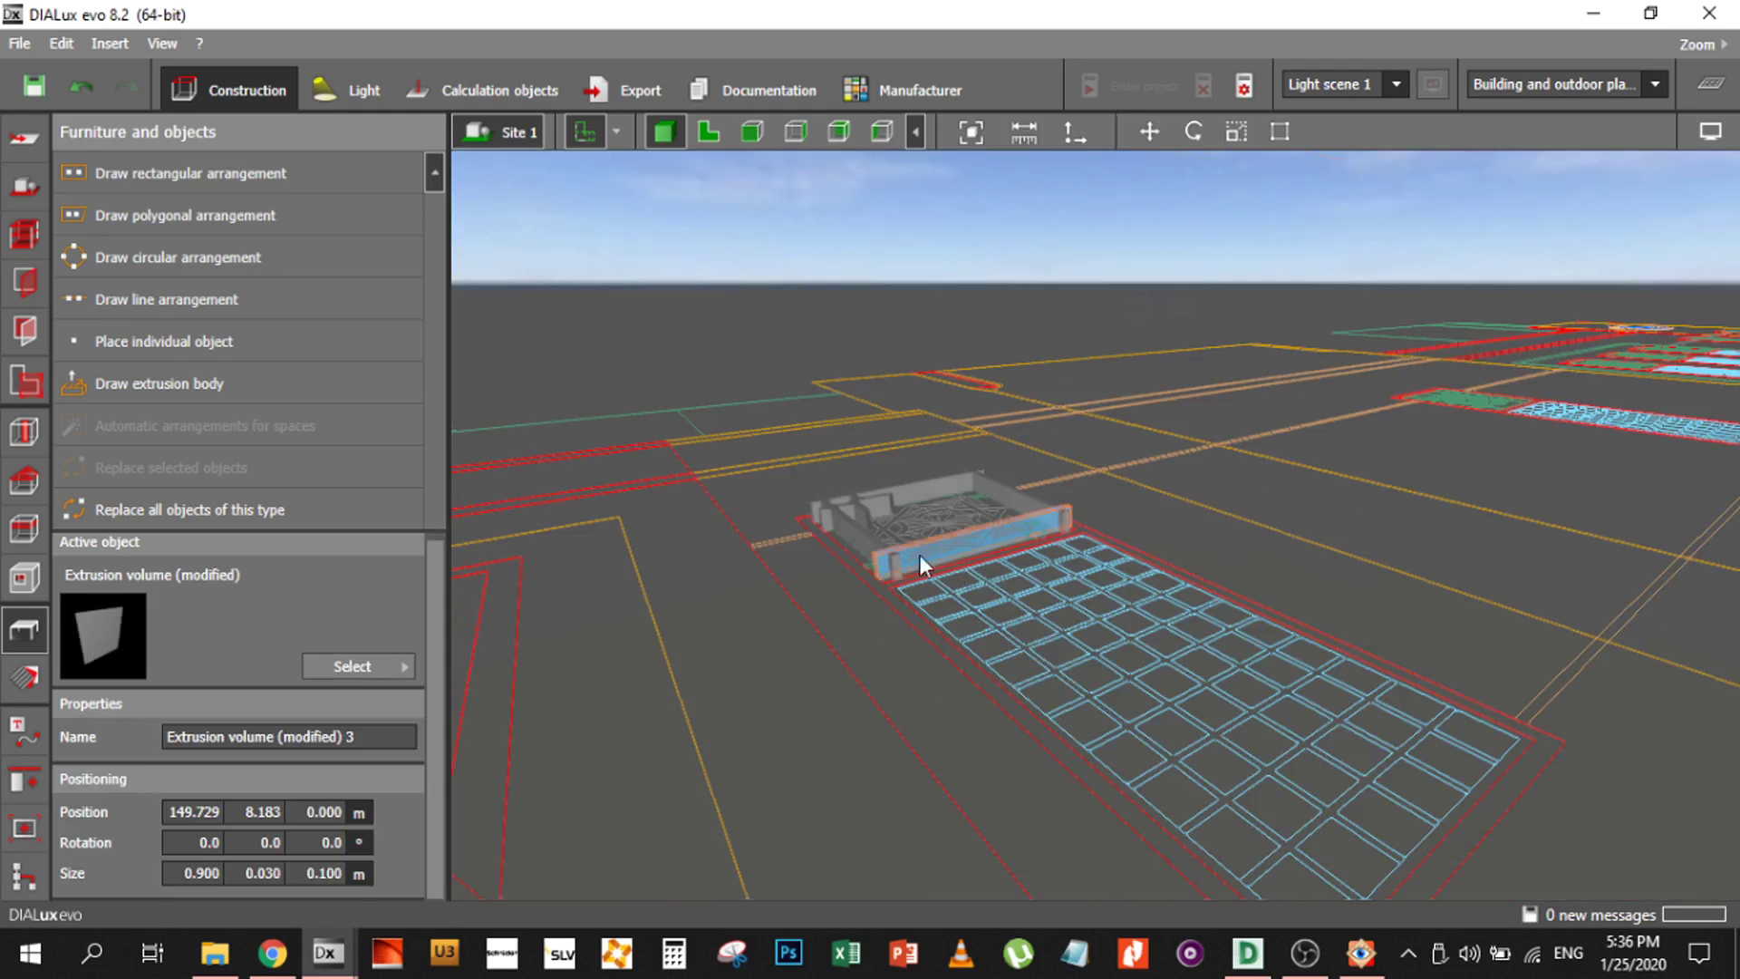
click(788, 470)
click(709, 133)
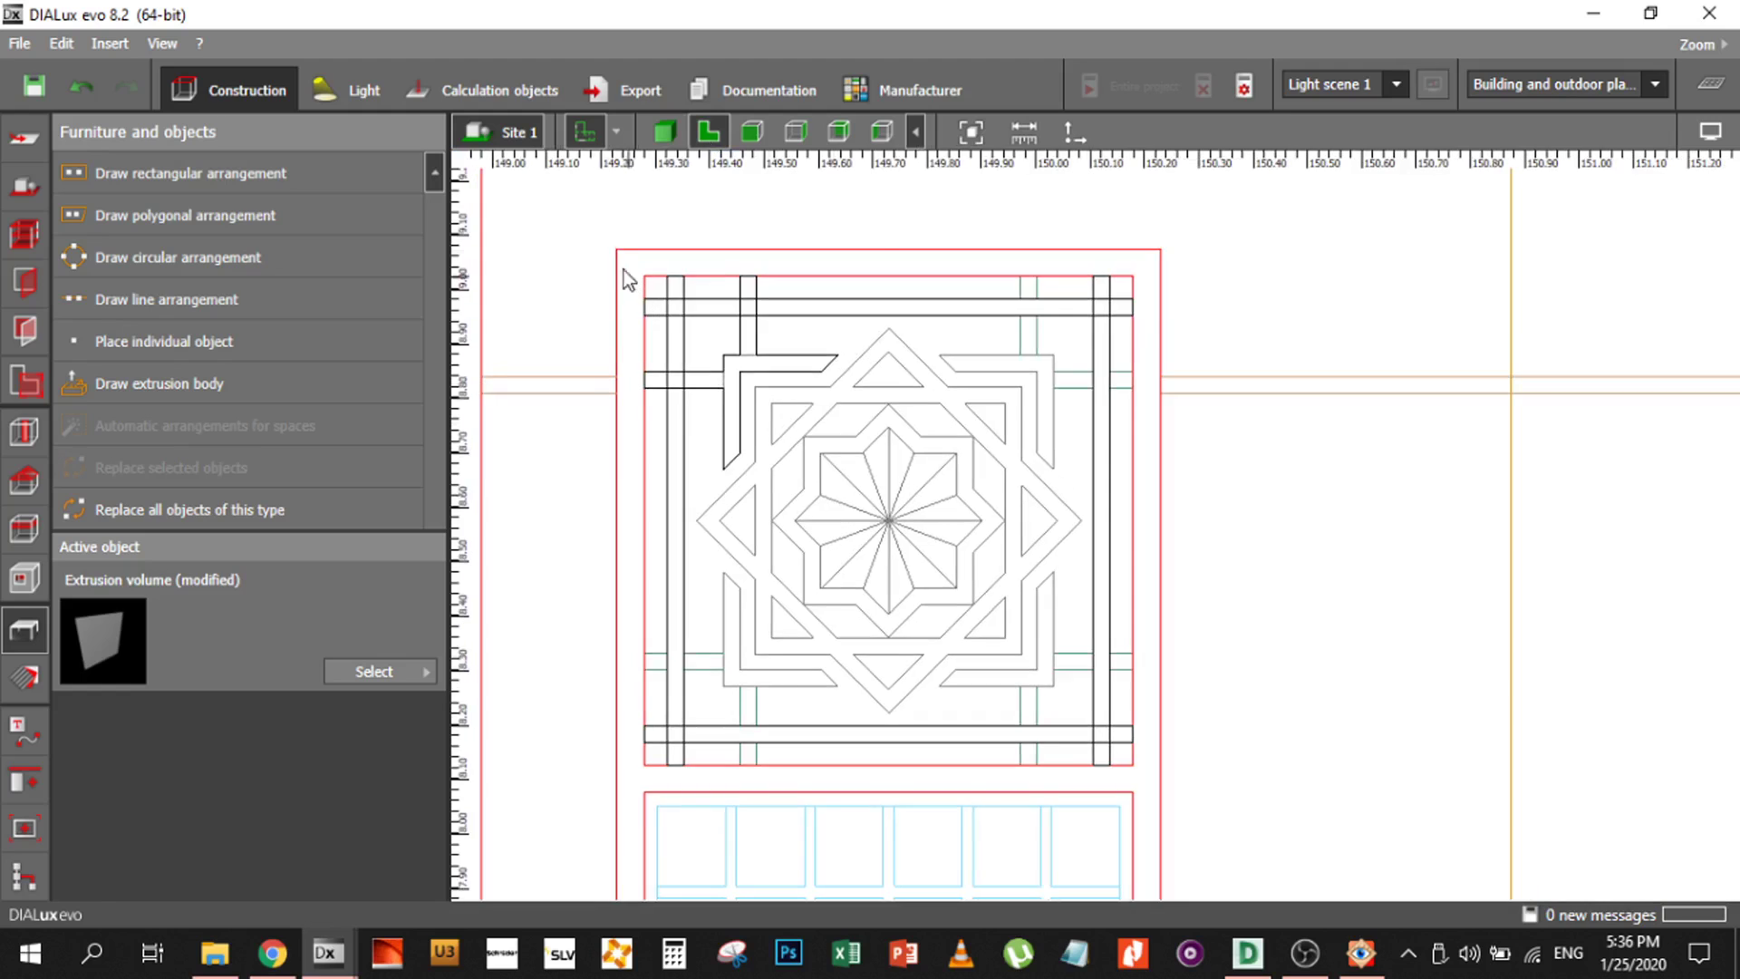
Set the height of all the panel's extrusion bodies to 0.050 m, check them in 3D and return to floorplan view
drag(601, 250, 1247, 814)
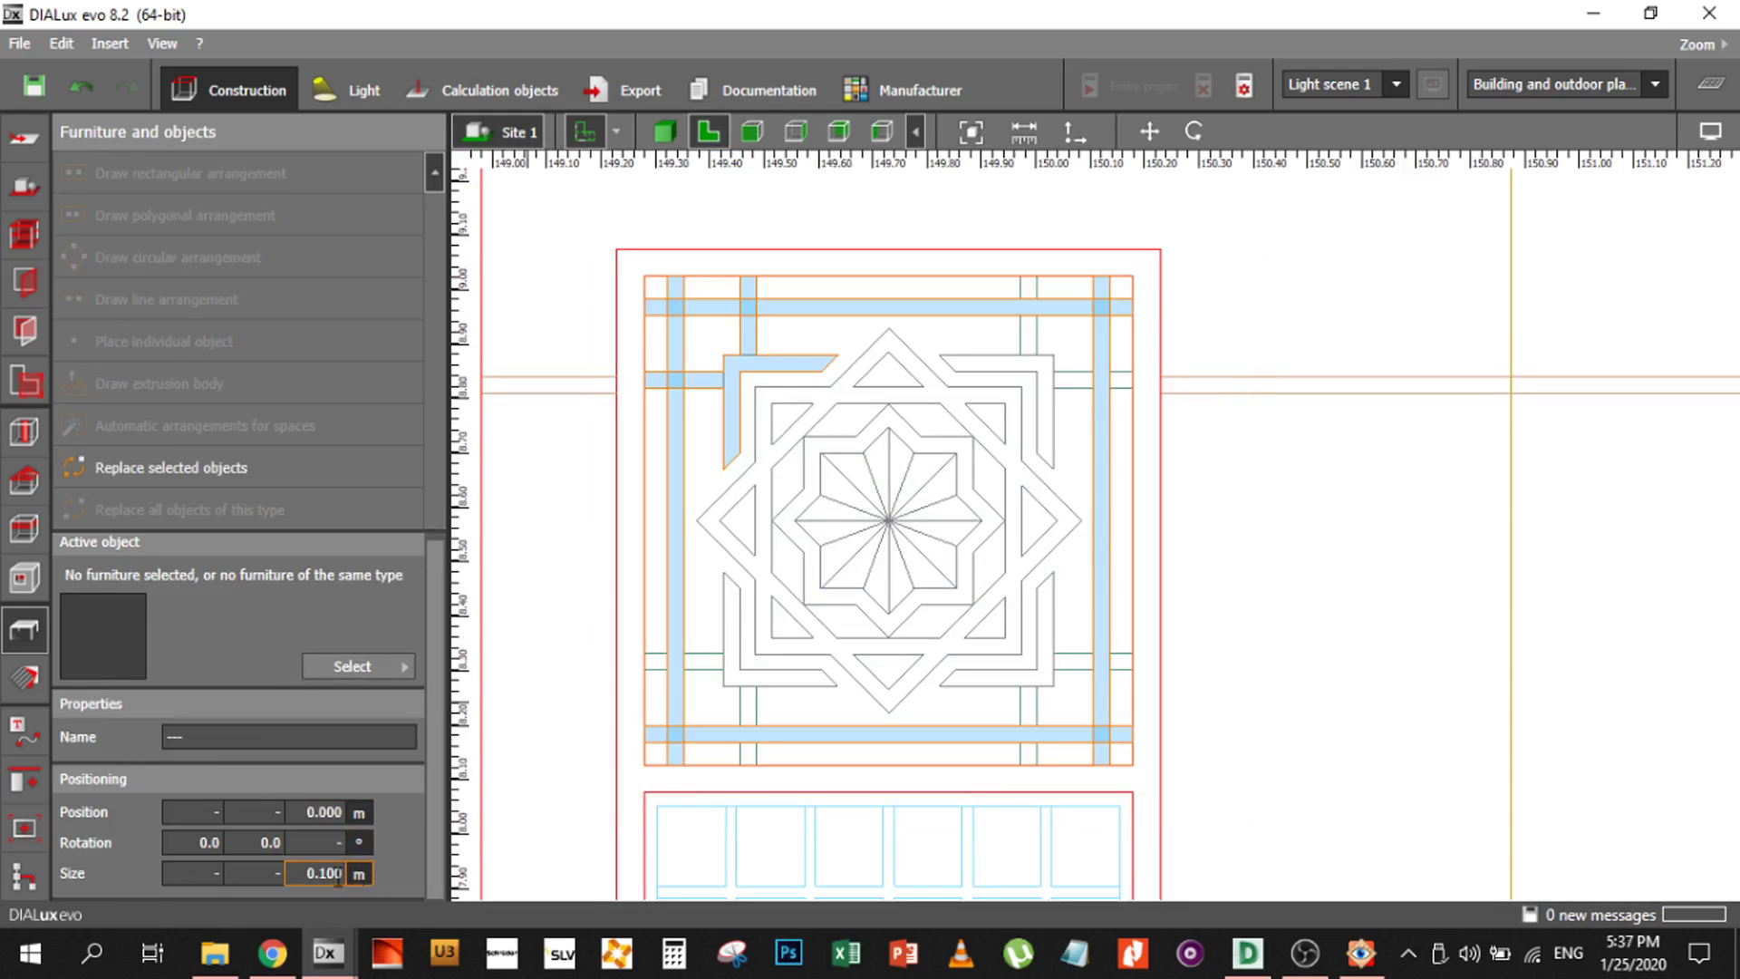
text(0.0)
click(664, 133)
click(847, 542)
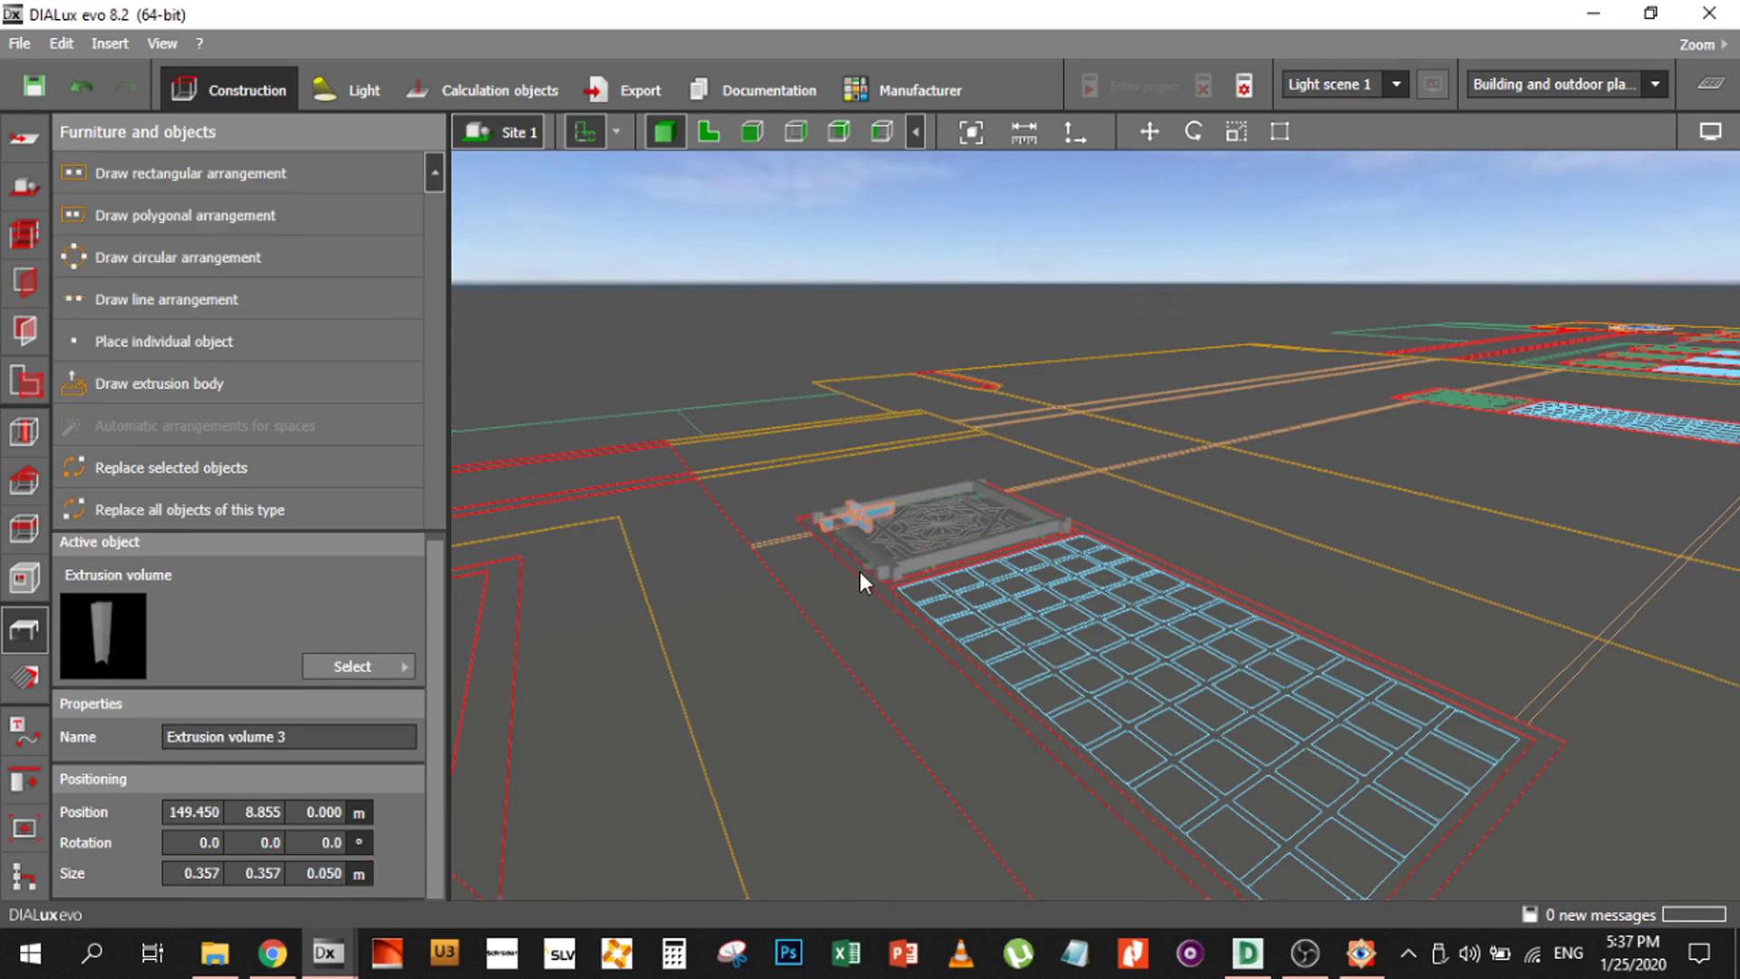
click(827, 547)
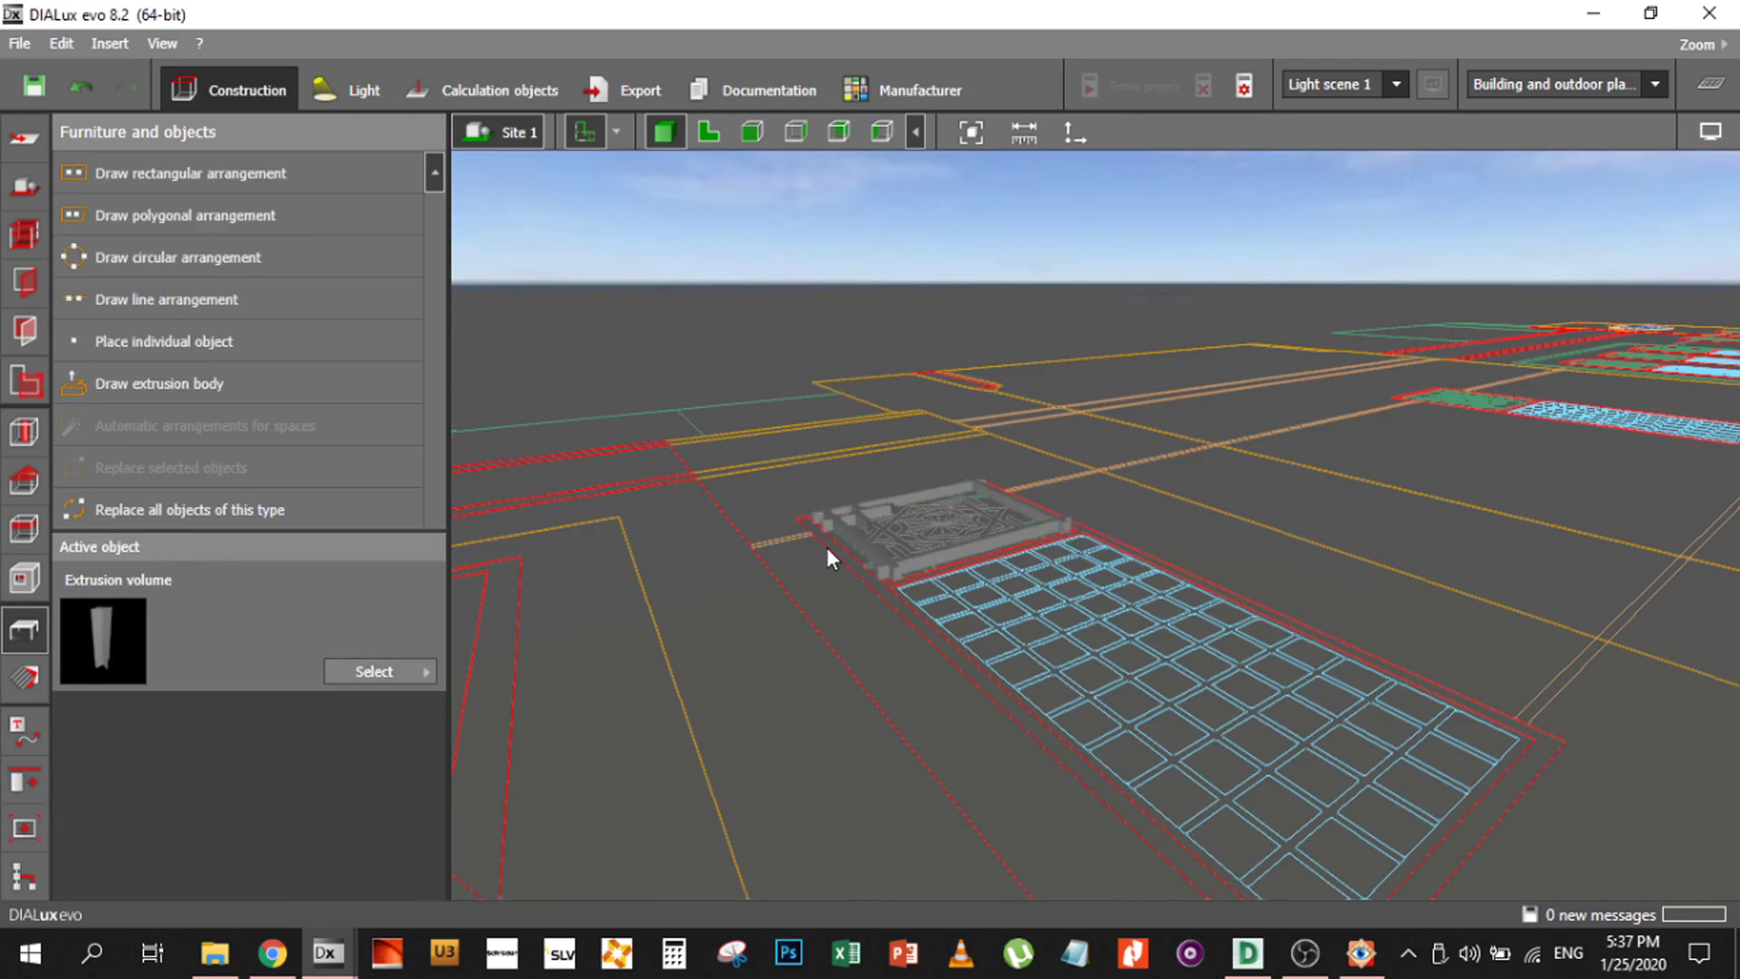
click(709, 130)
Copy the upper-left corner piece, rotate the copy to -90° and fit it into the panel's upper-right corner
click(757, 361)
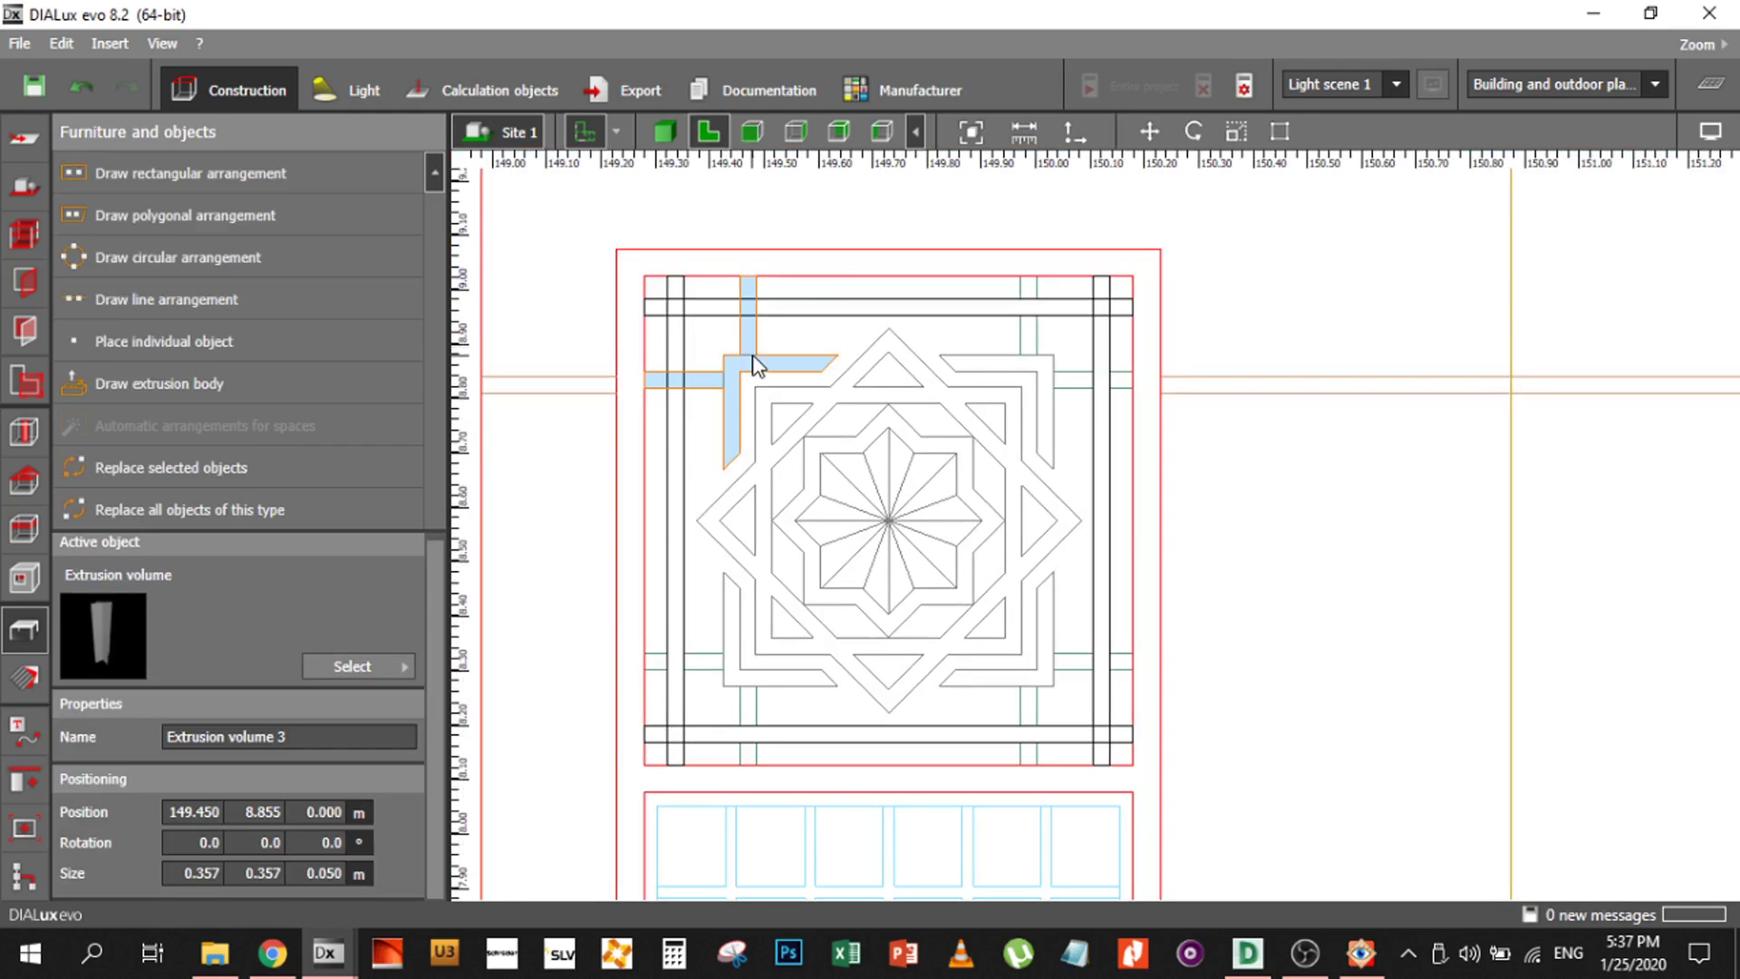
key(ctrl+v)
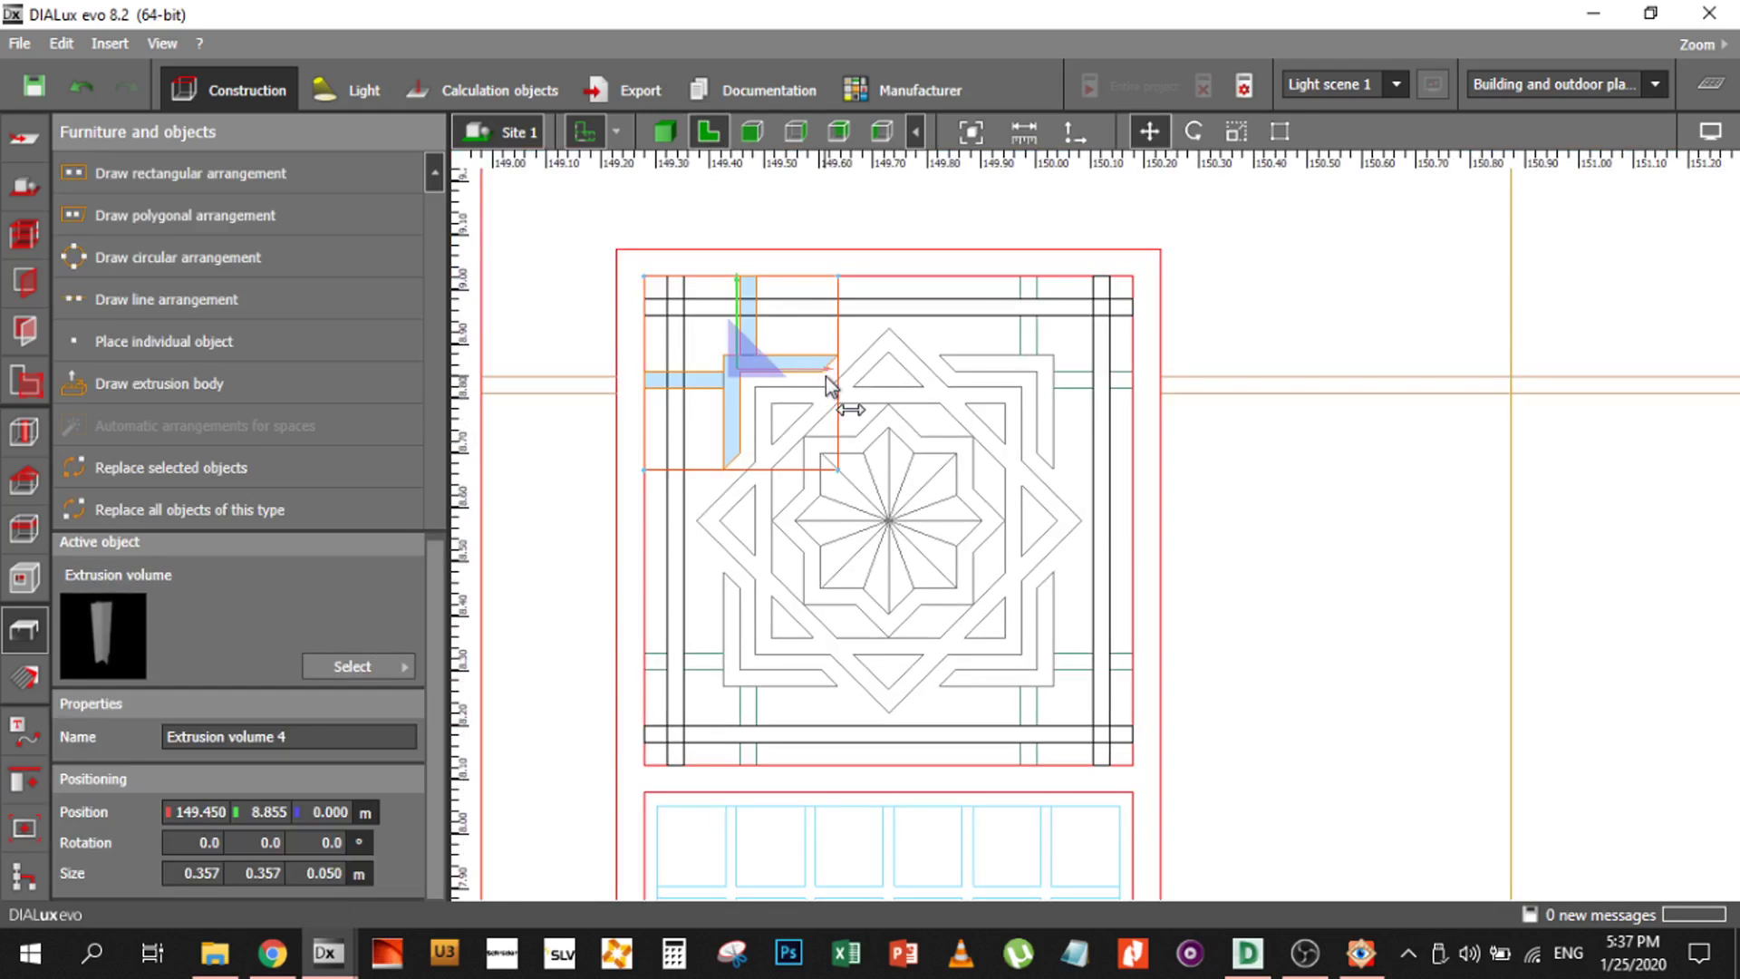
drag(827, 370, 1019, 441)
key(r)
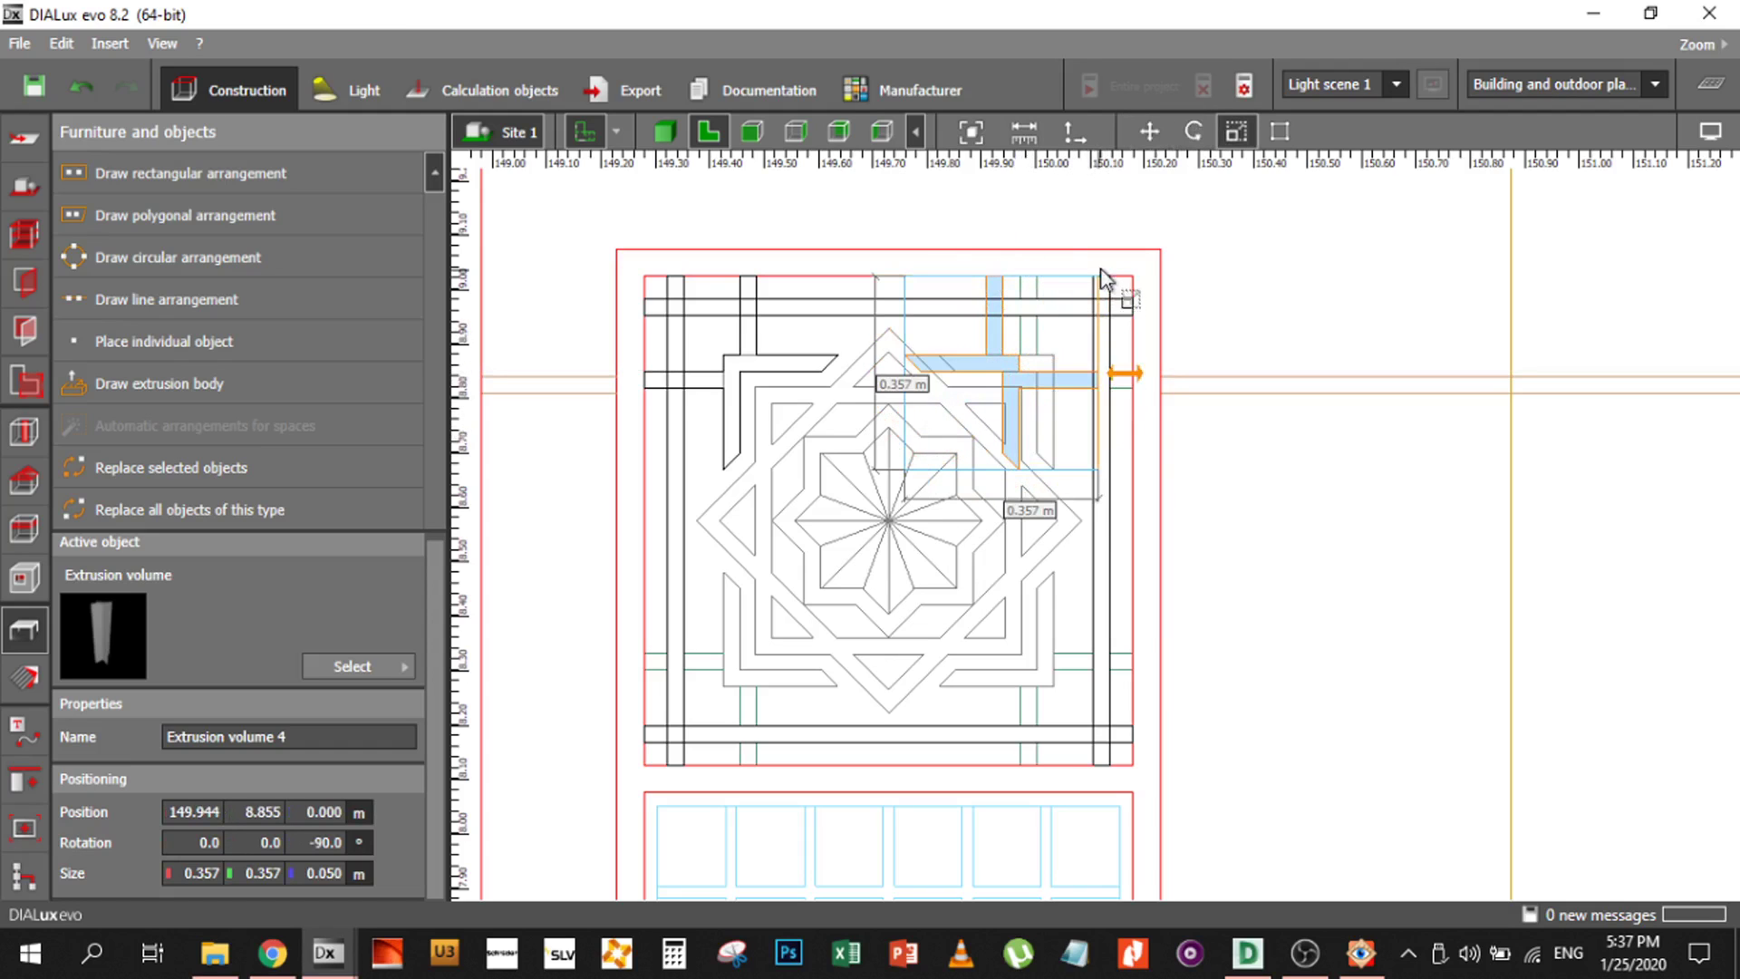
key(Tab)
middle_drag(1100, 308, 1048, 374)
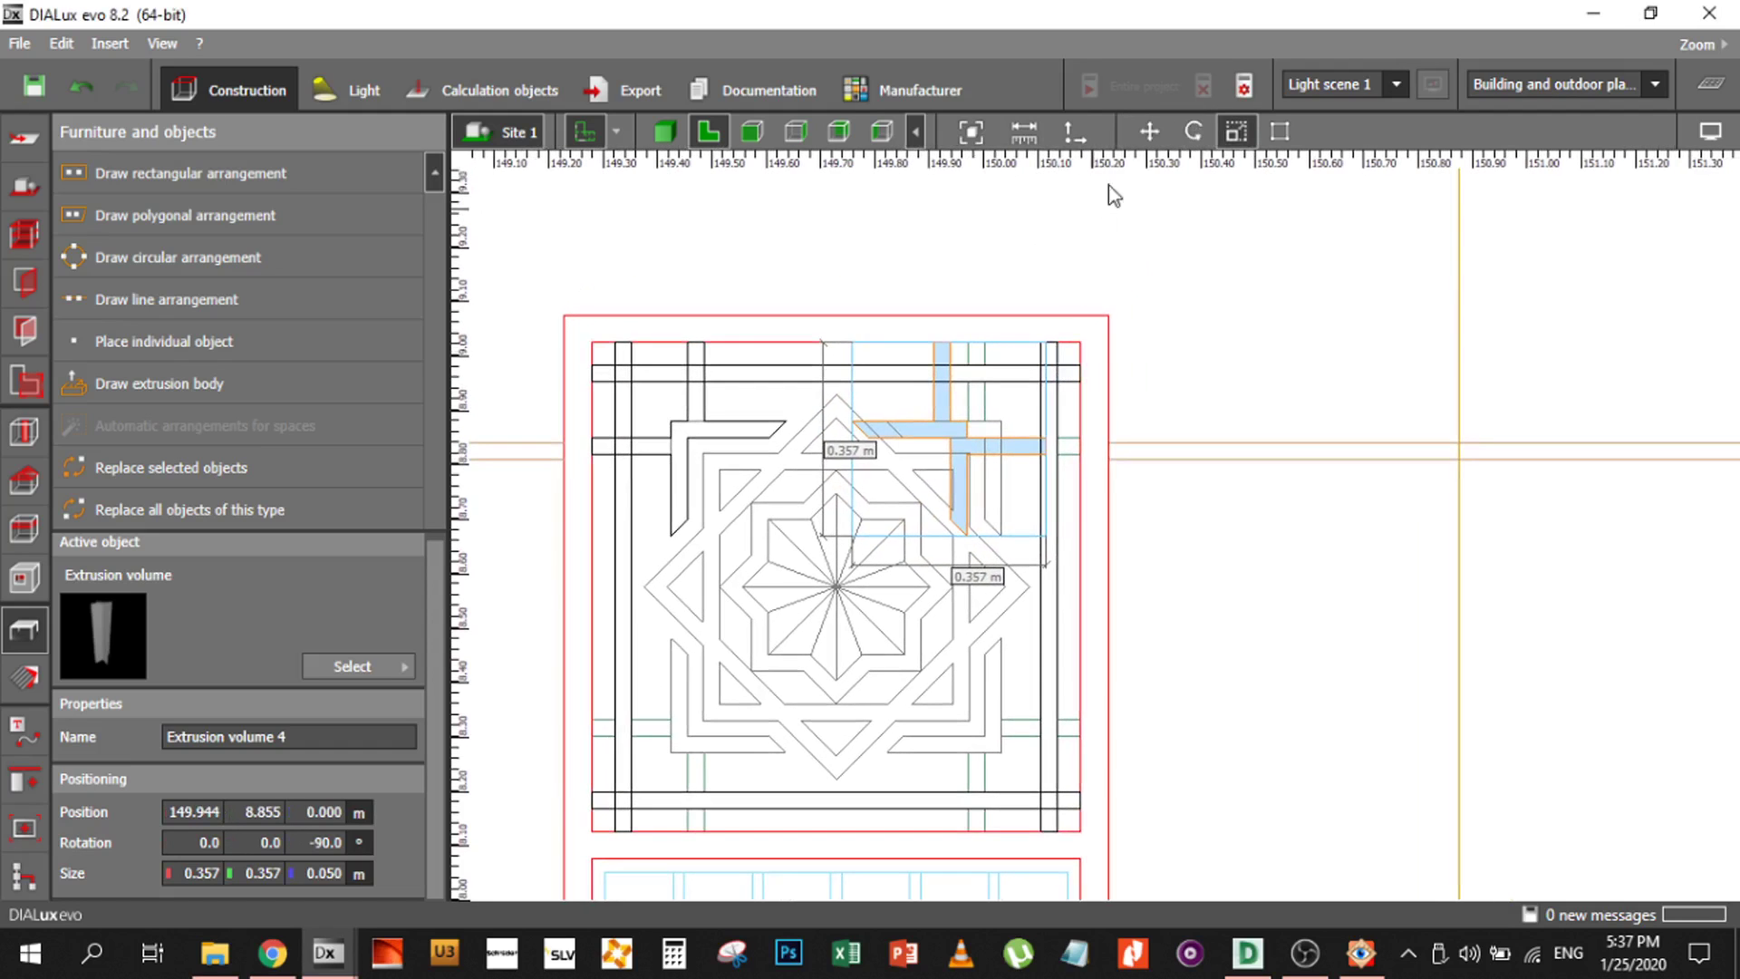
click(1145, 131)
drag(1047, 343, 1081, 347)
middle_drag(926, 519, 979, 453)
Copy both upper corner pieces, rotate the copies half a turn and fit them into the panel's two lower corners
ctrl+click(781, 361)
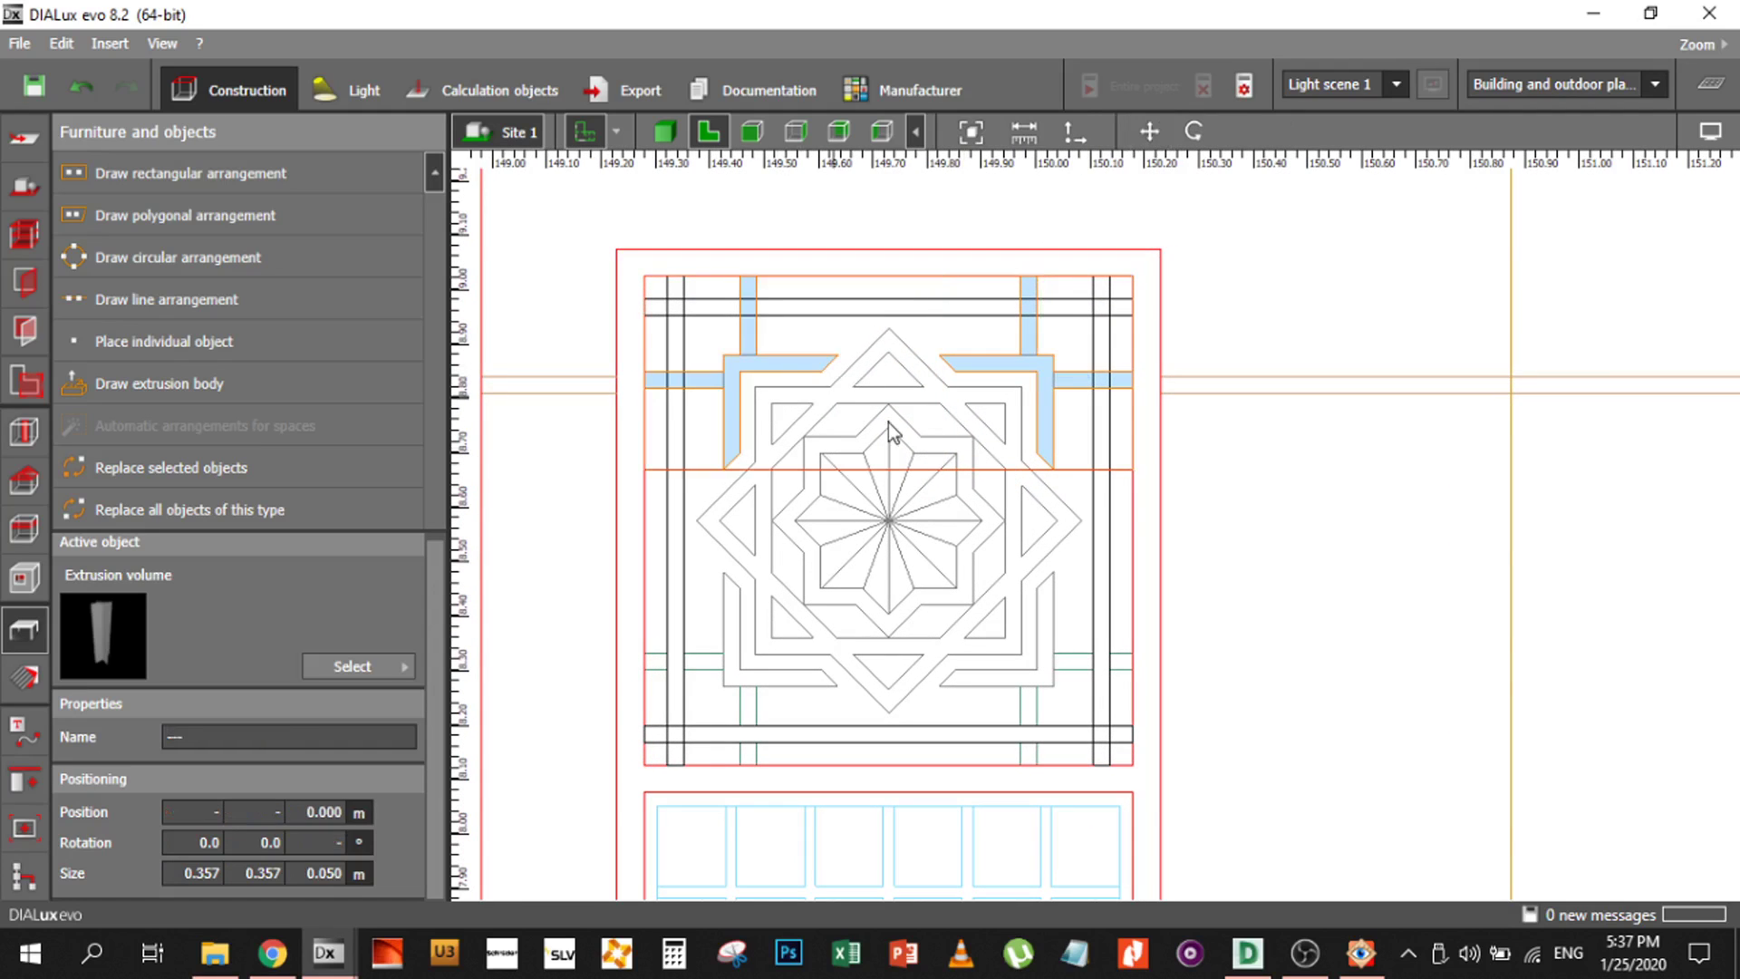
drag(888, 423, 952, 494)
click(985, 520)
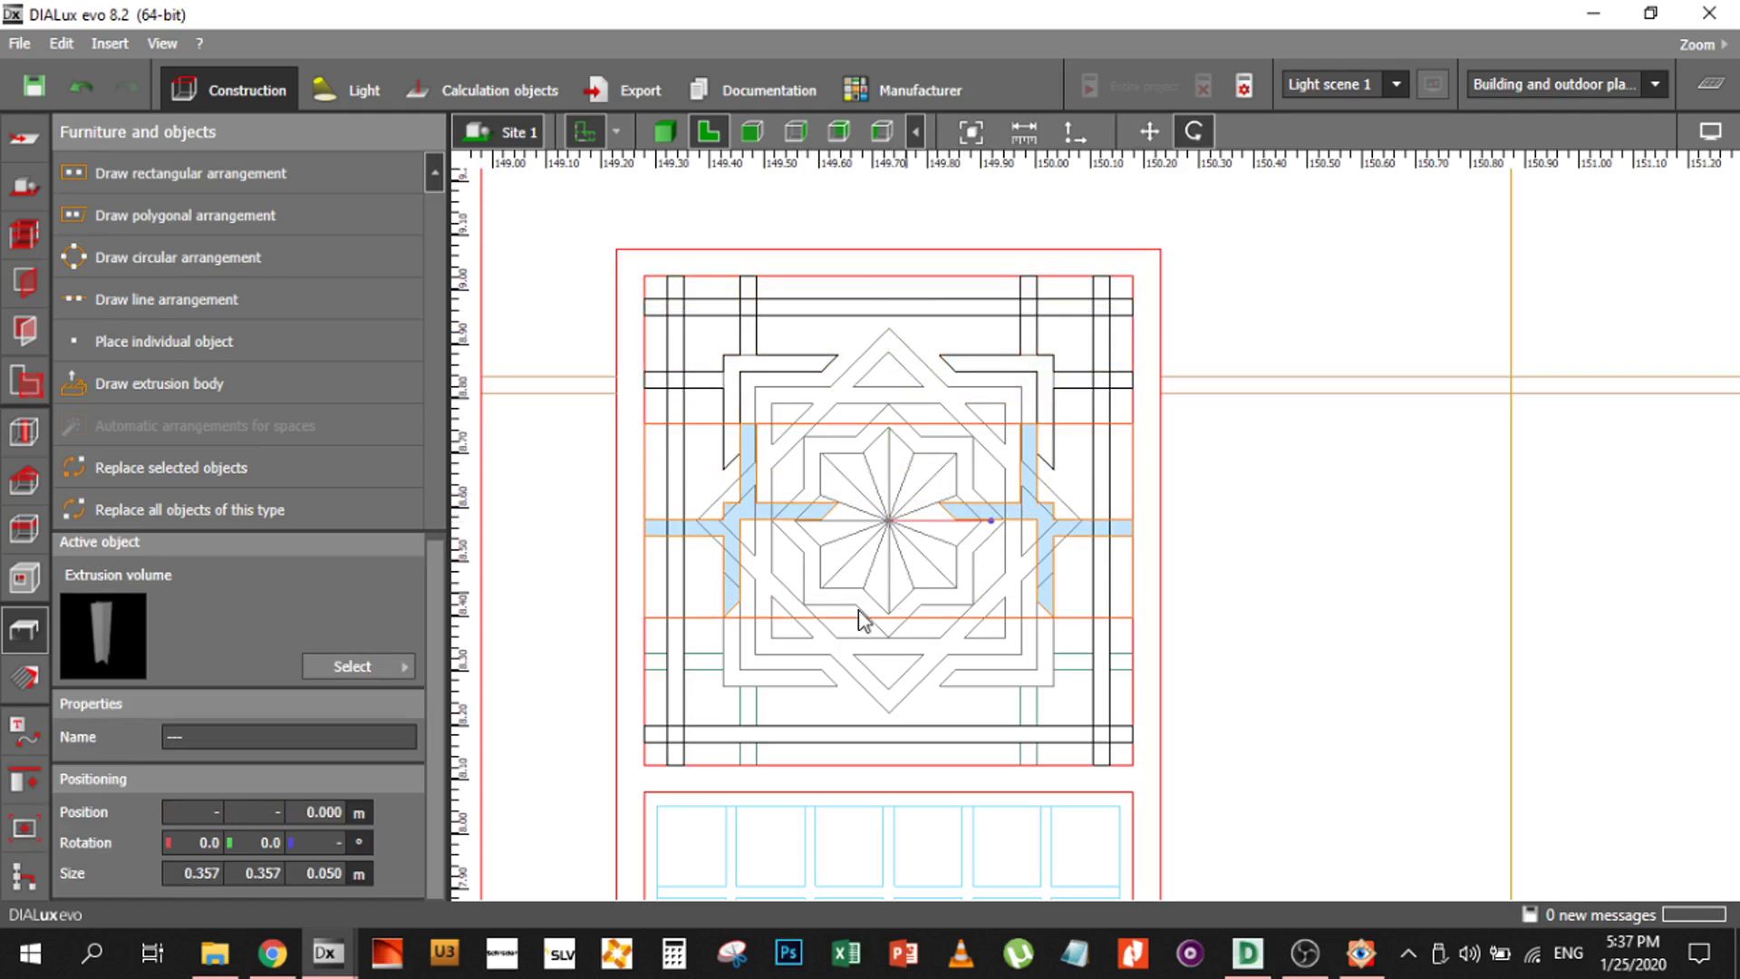
drag(991, 520, 764, 547)
click(1150, 131)
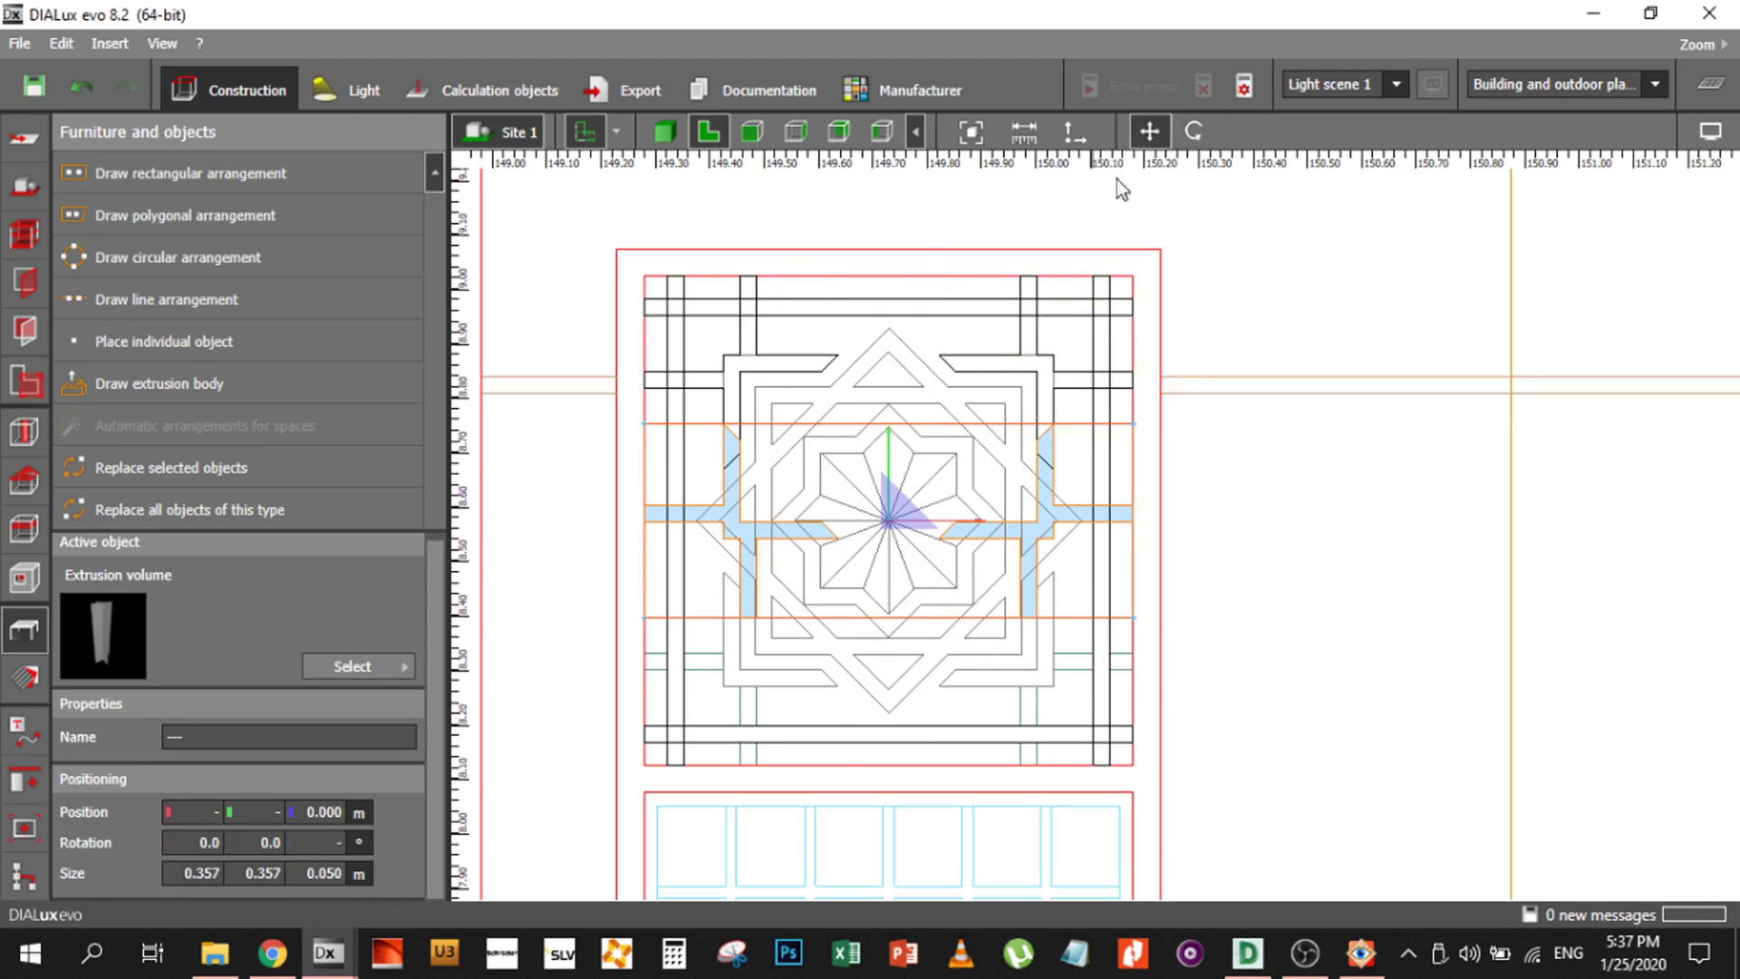
drag(661, 640, 661, 788)
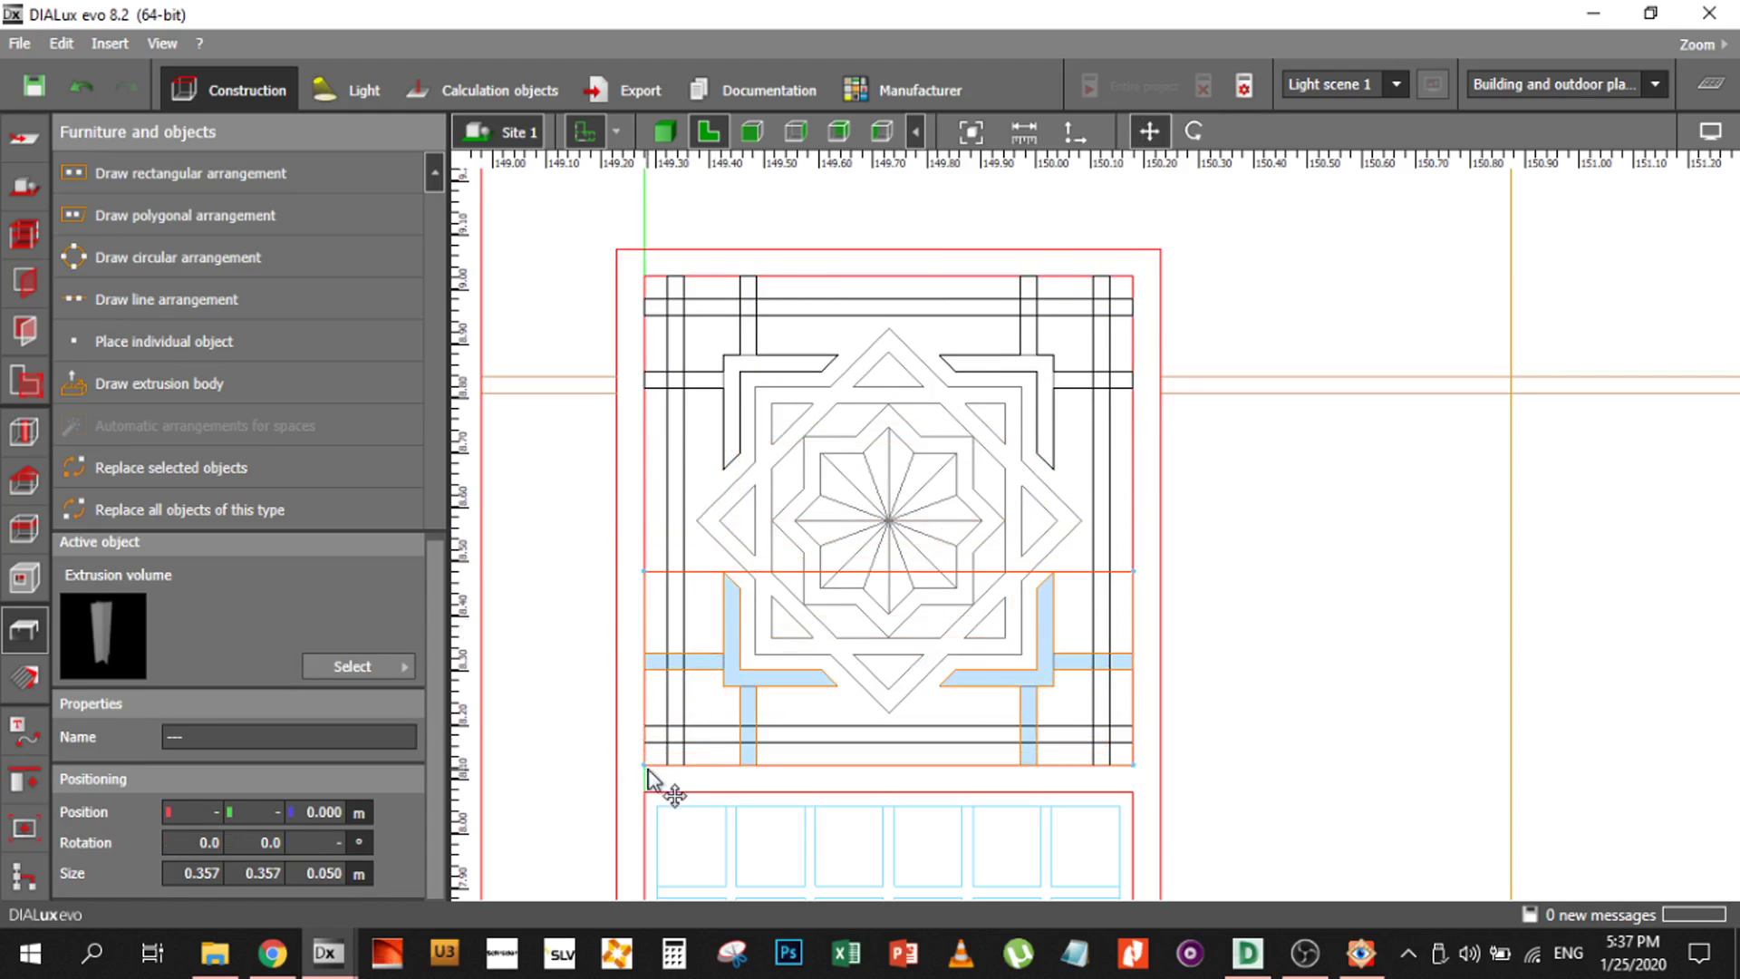
middle_drag(1032, 579, 1055, 545)
click(1249, 399)
Outline the outer edge of the star pattern's upright square as an extrusion body about 0.49 m square
middle_drag(897, 548, 950, 486)
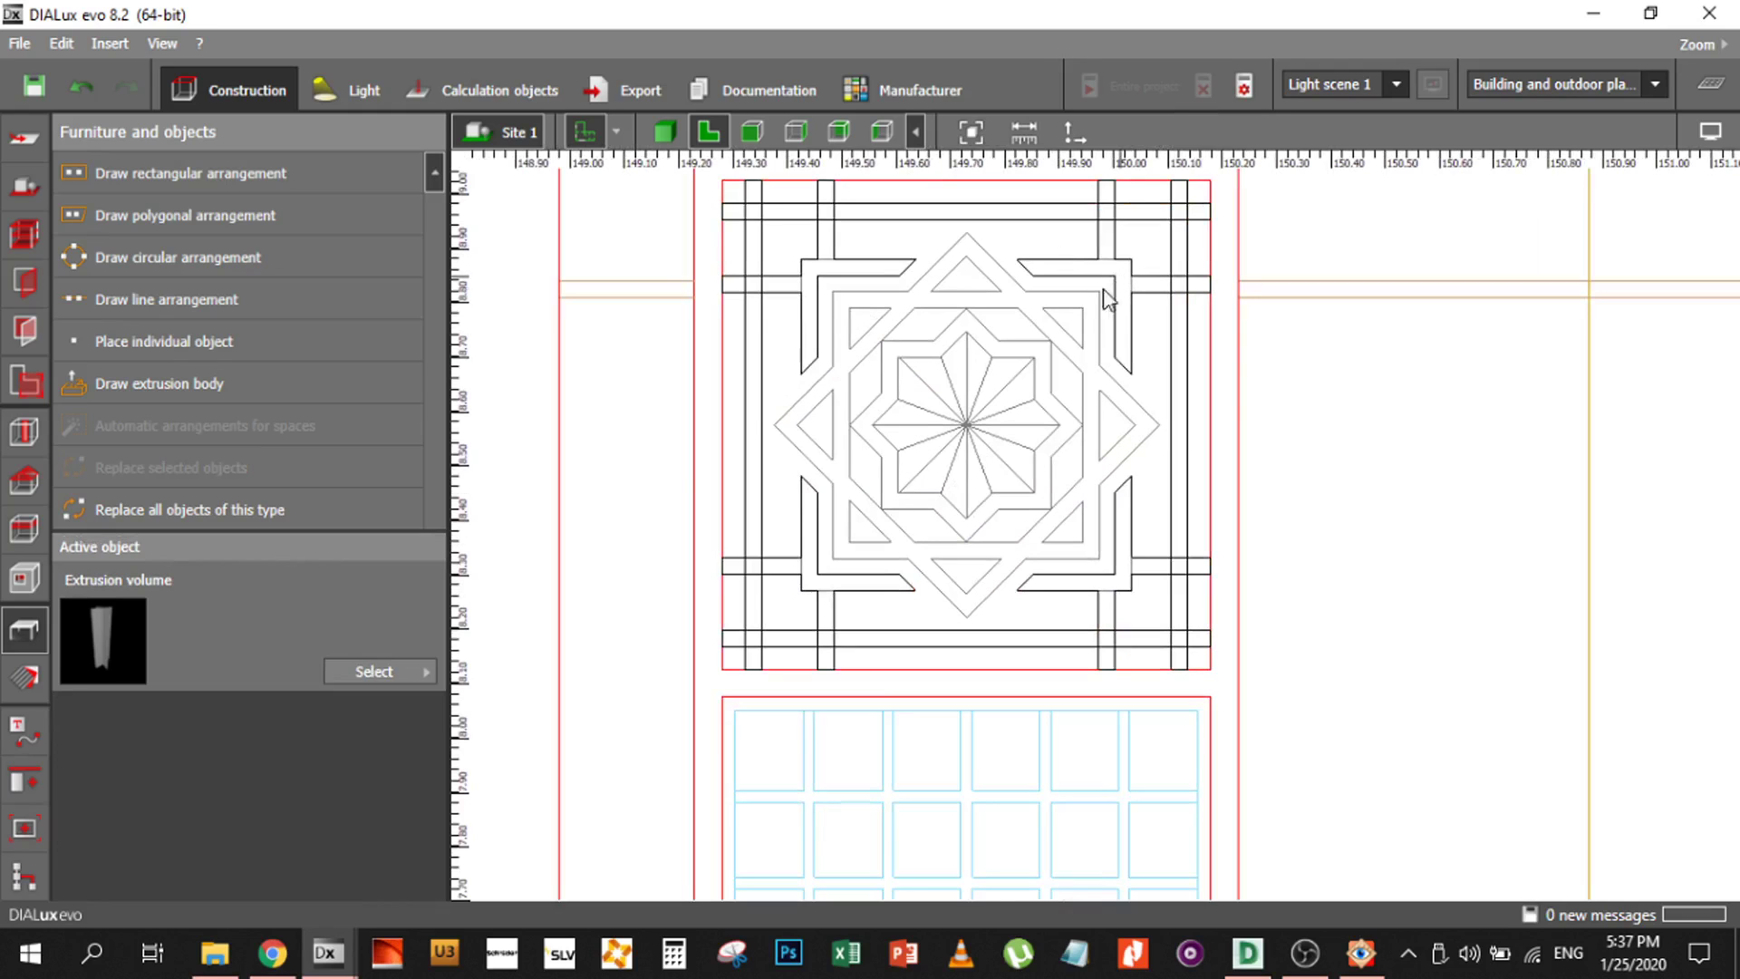
mouse_move(978, 411)
right_down()
mouse_move(963, 544)
mouse_move(911, 488)
right_up()
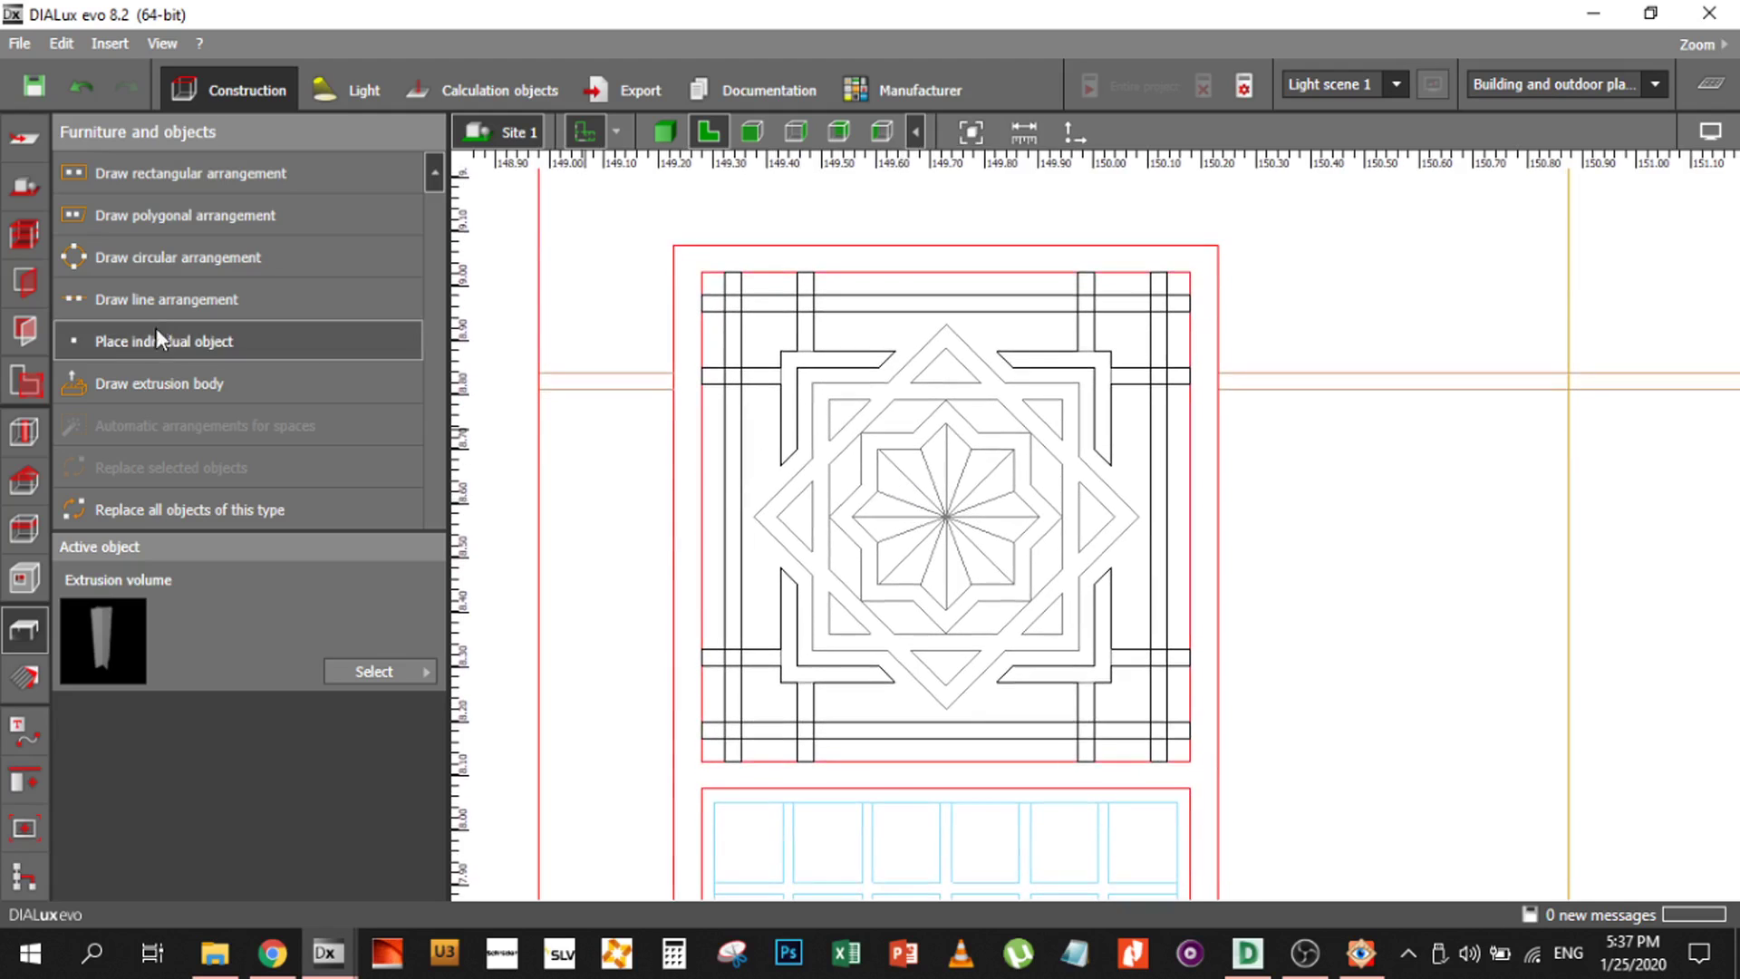
click(122, 381)
scroll(824, 399, up, 2)
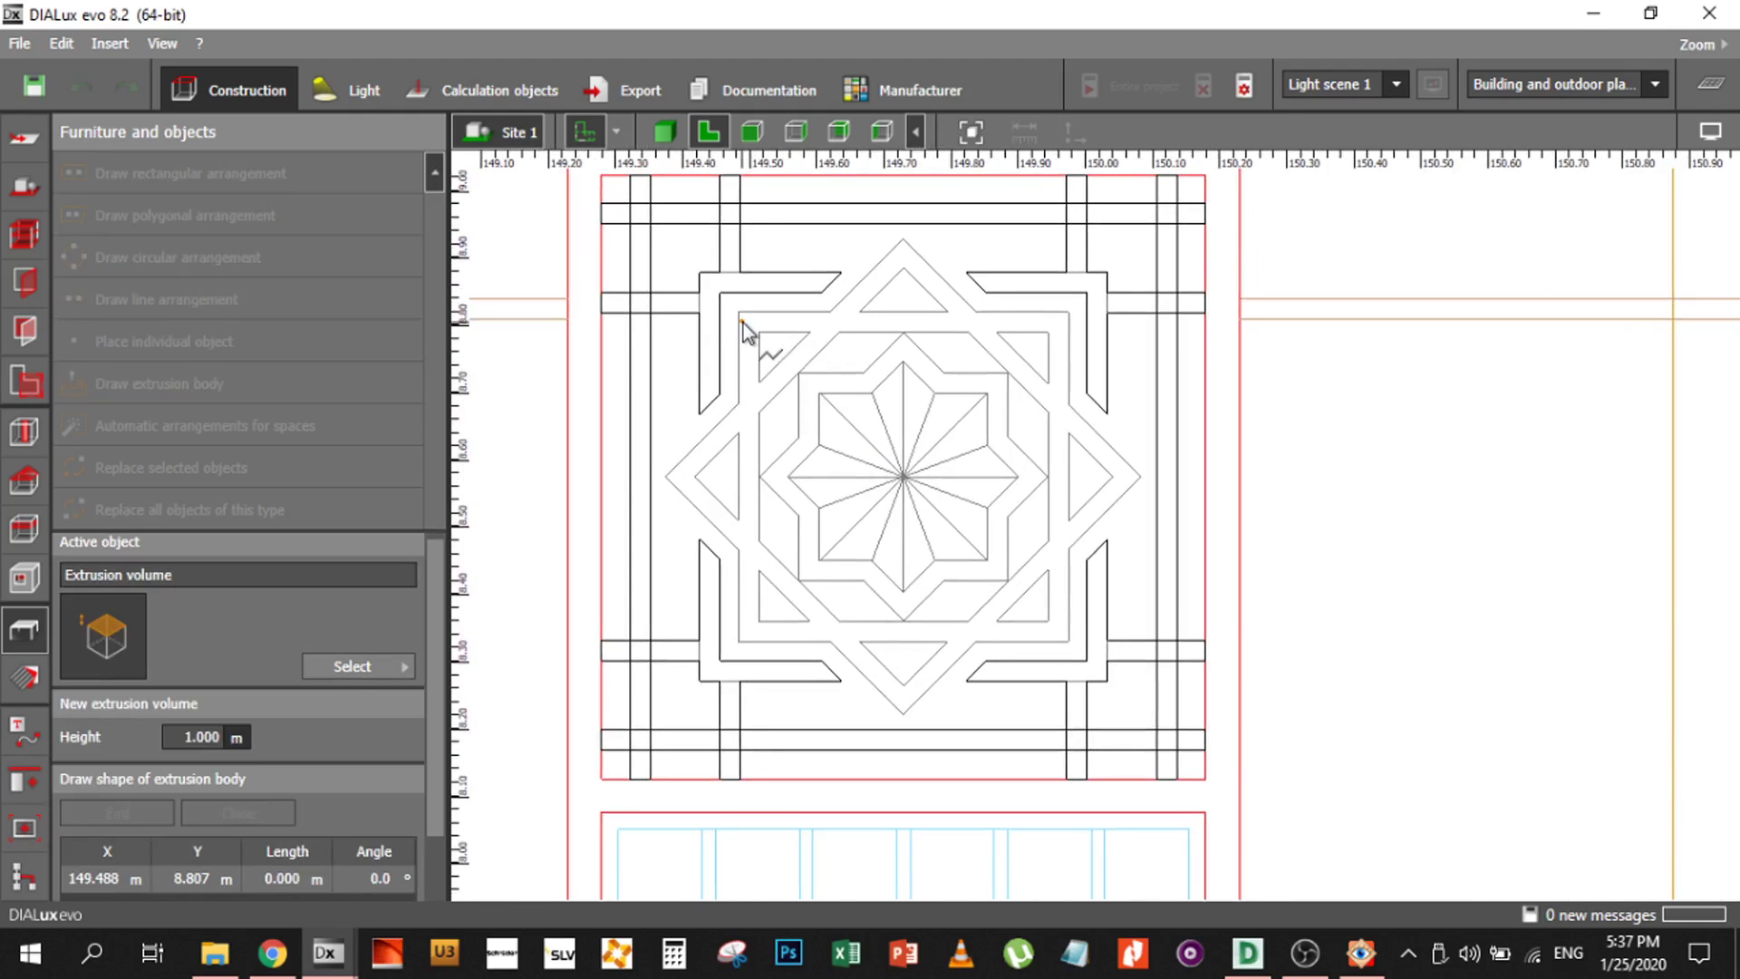
click(740, 313)
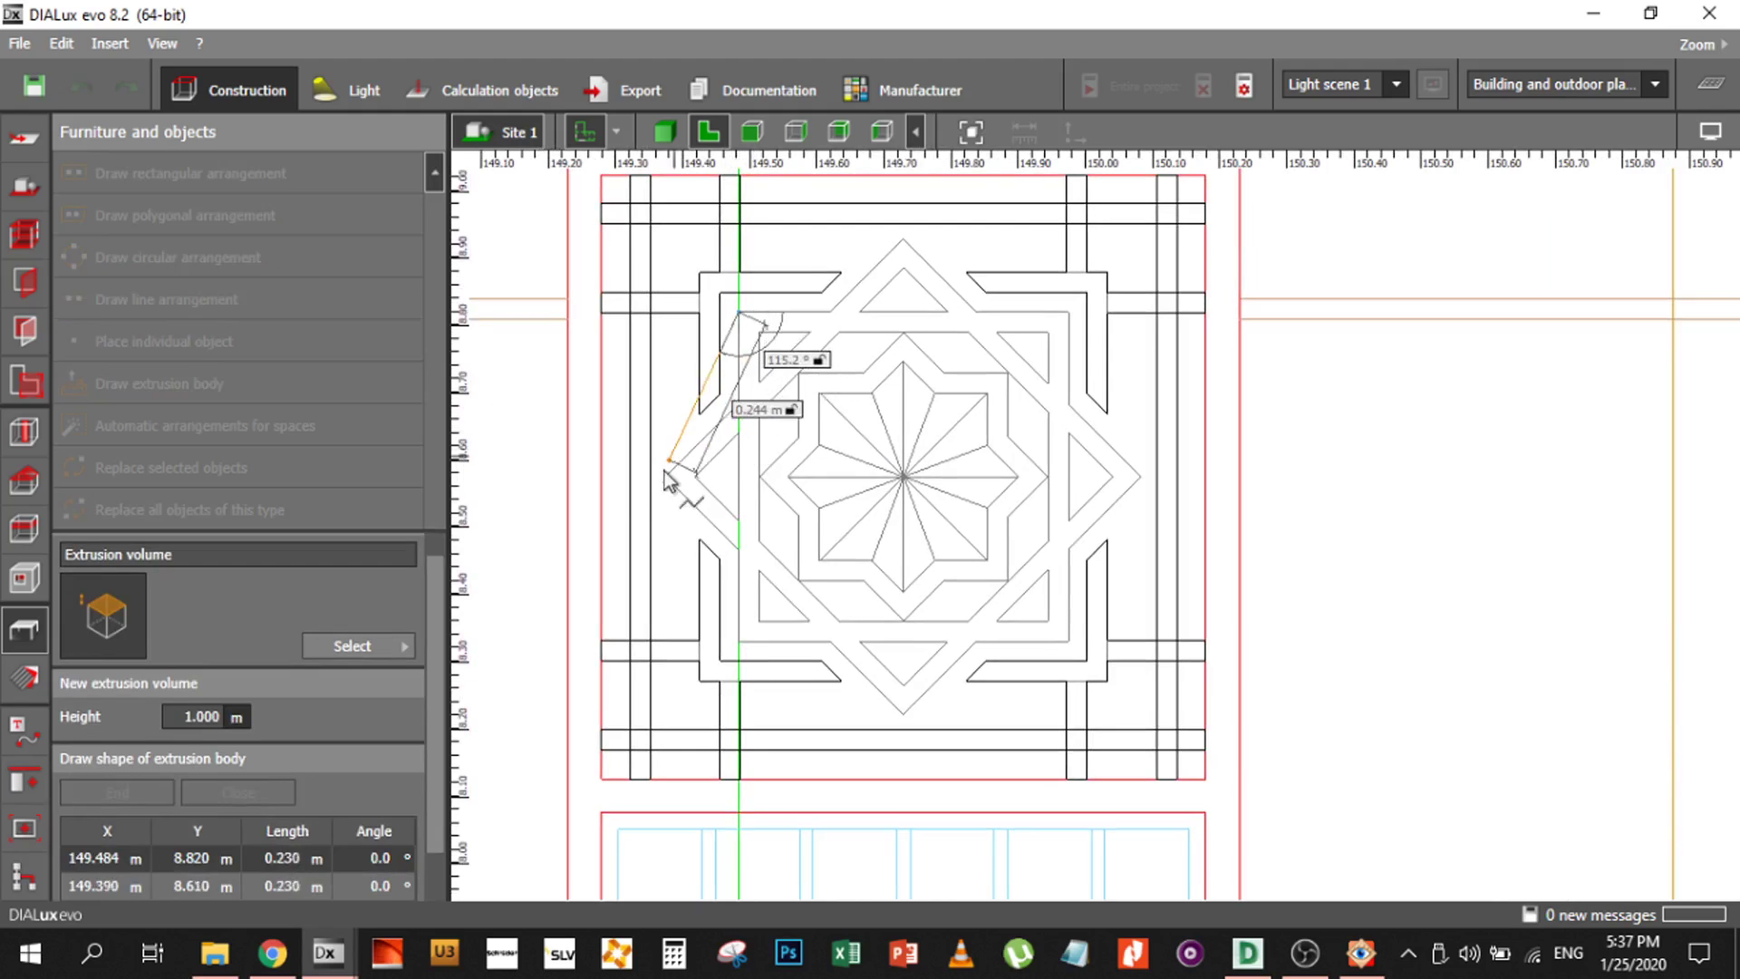
click(740, 642)
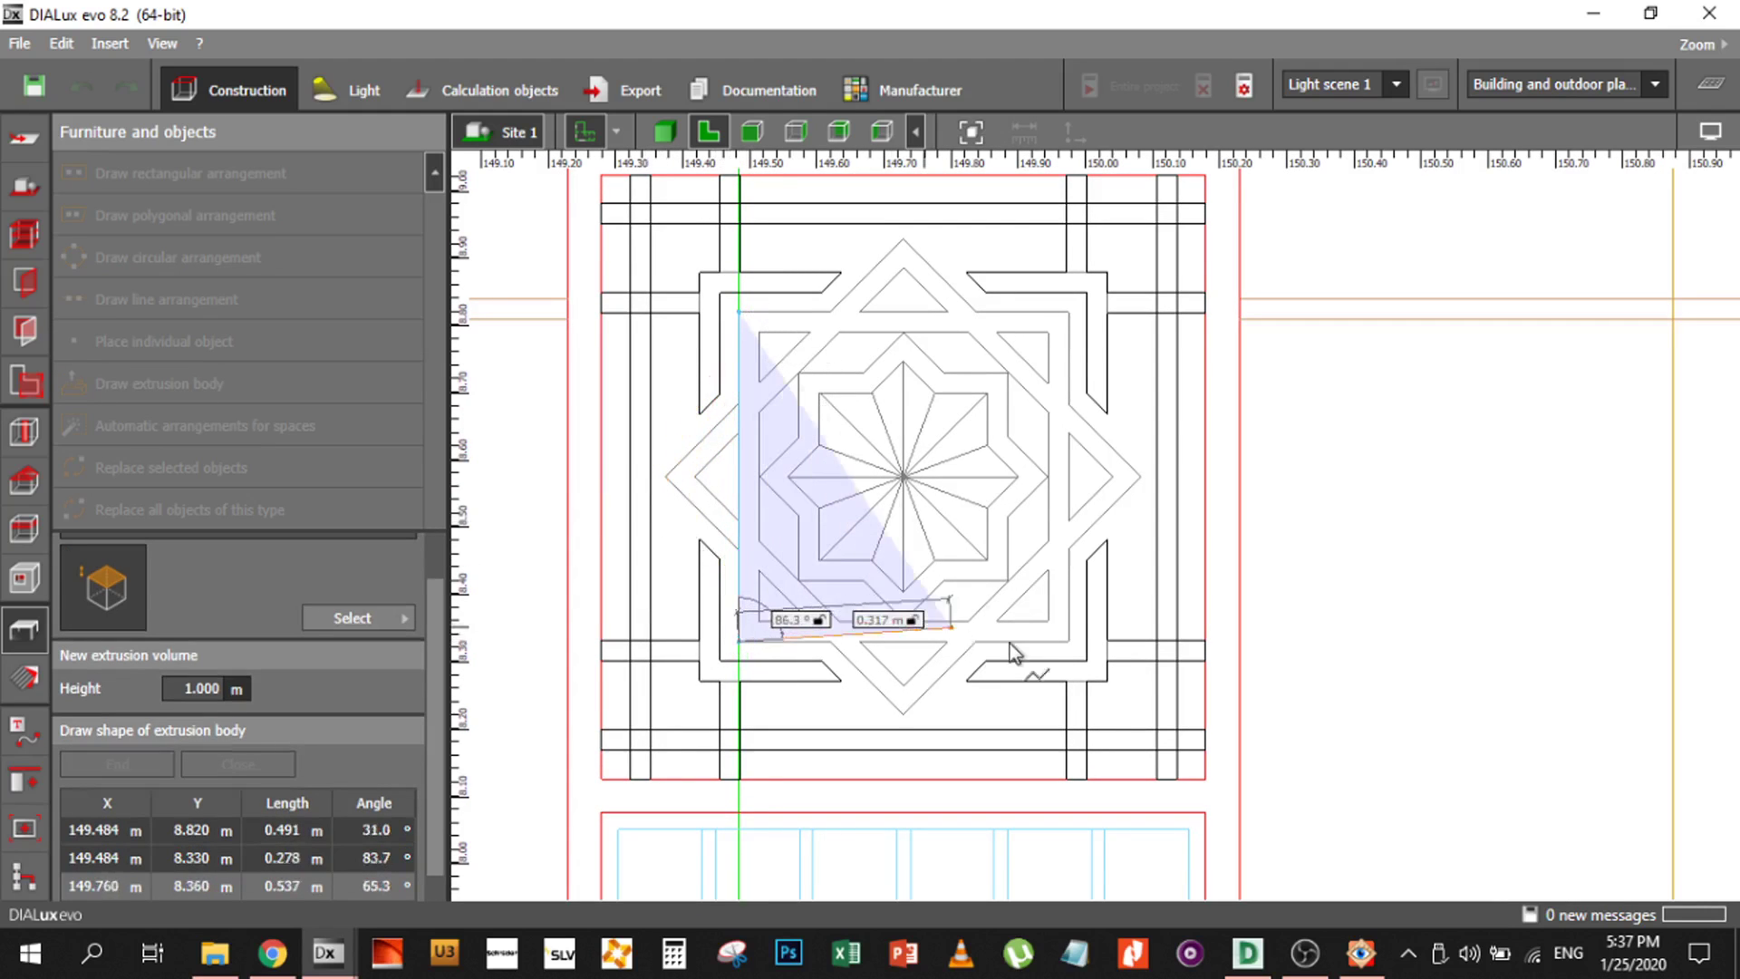
click(1070, 642)
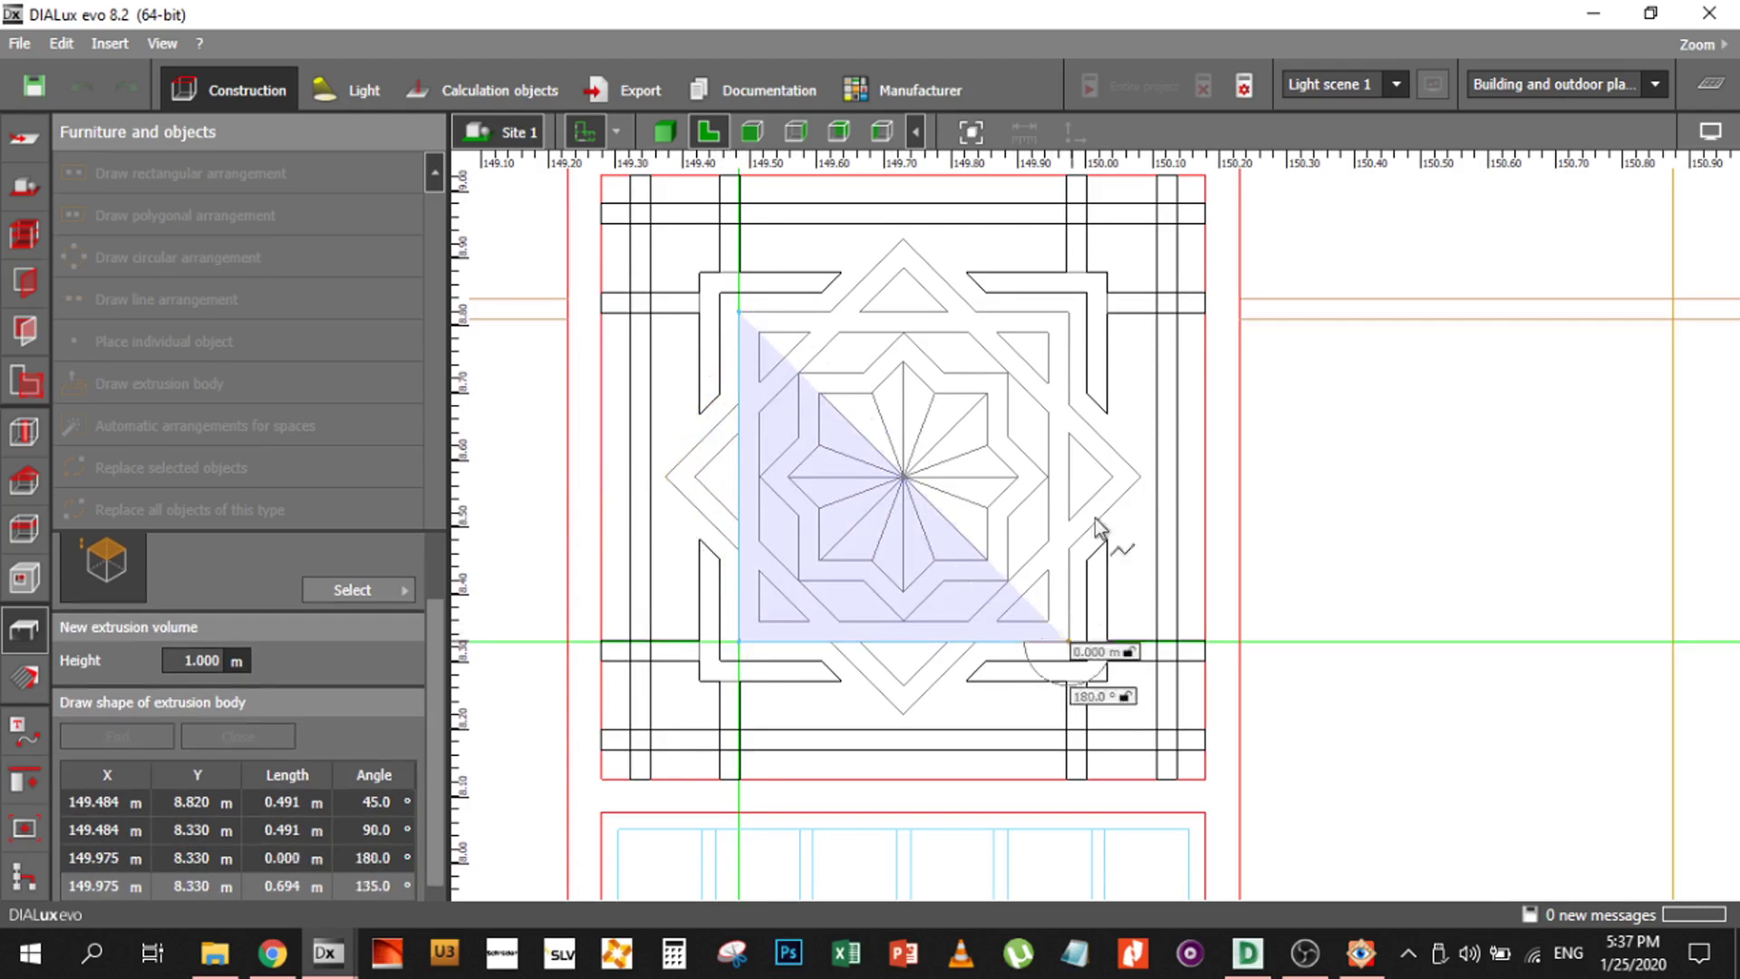
click(1071, 315)
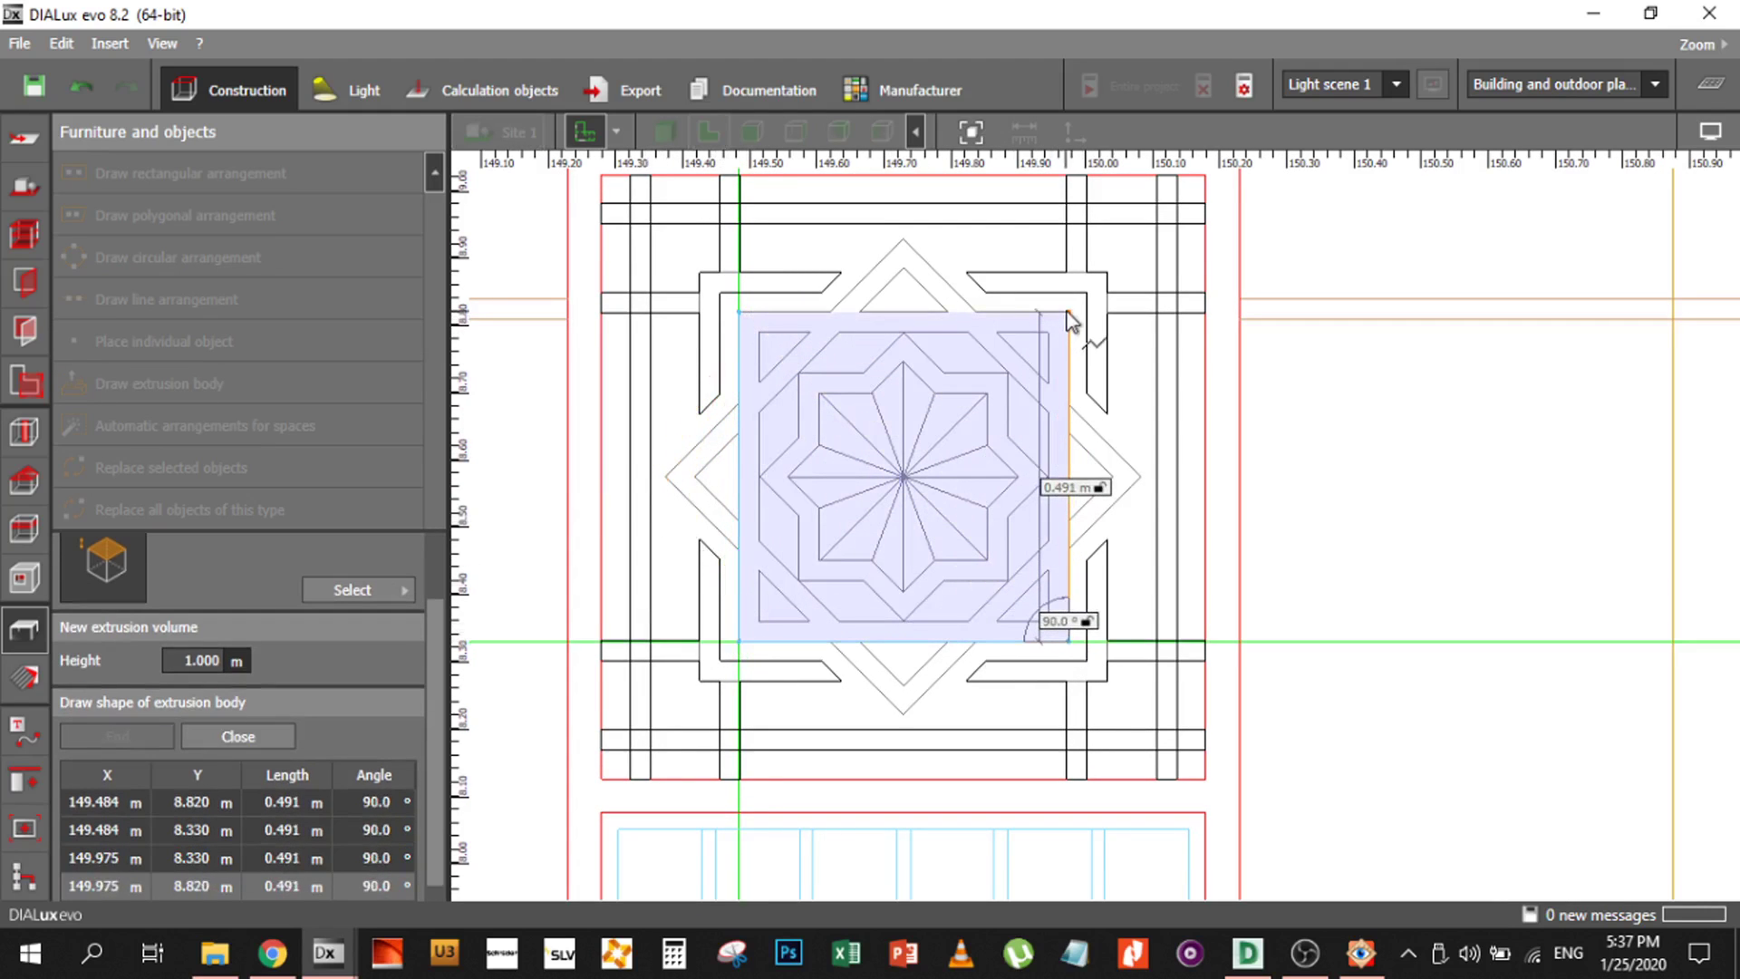
right_click(958, 350)
click(997, 370)
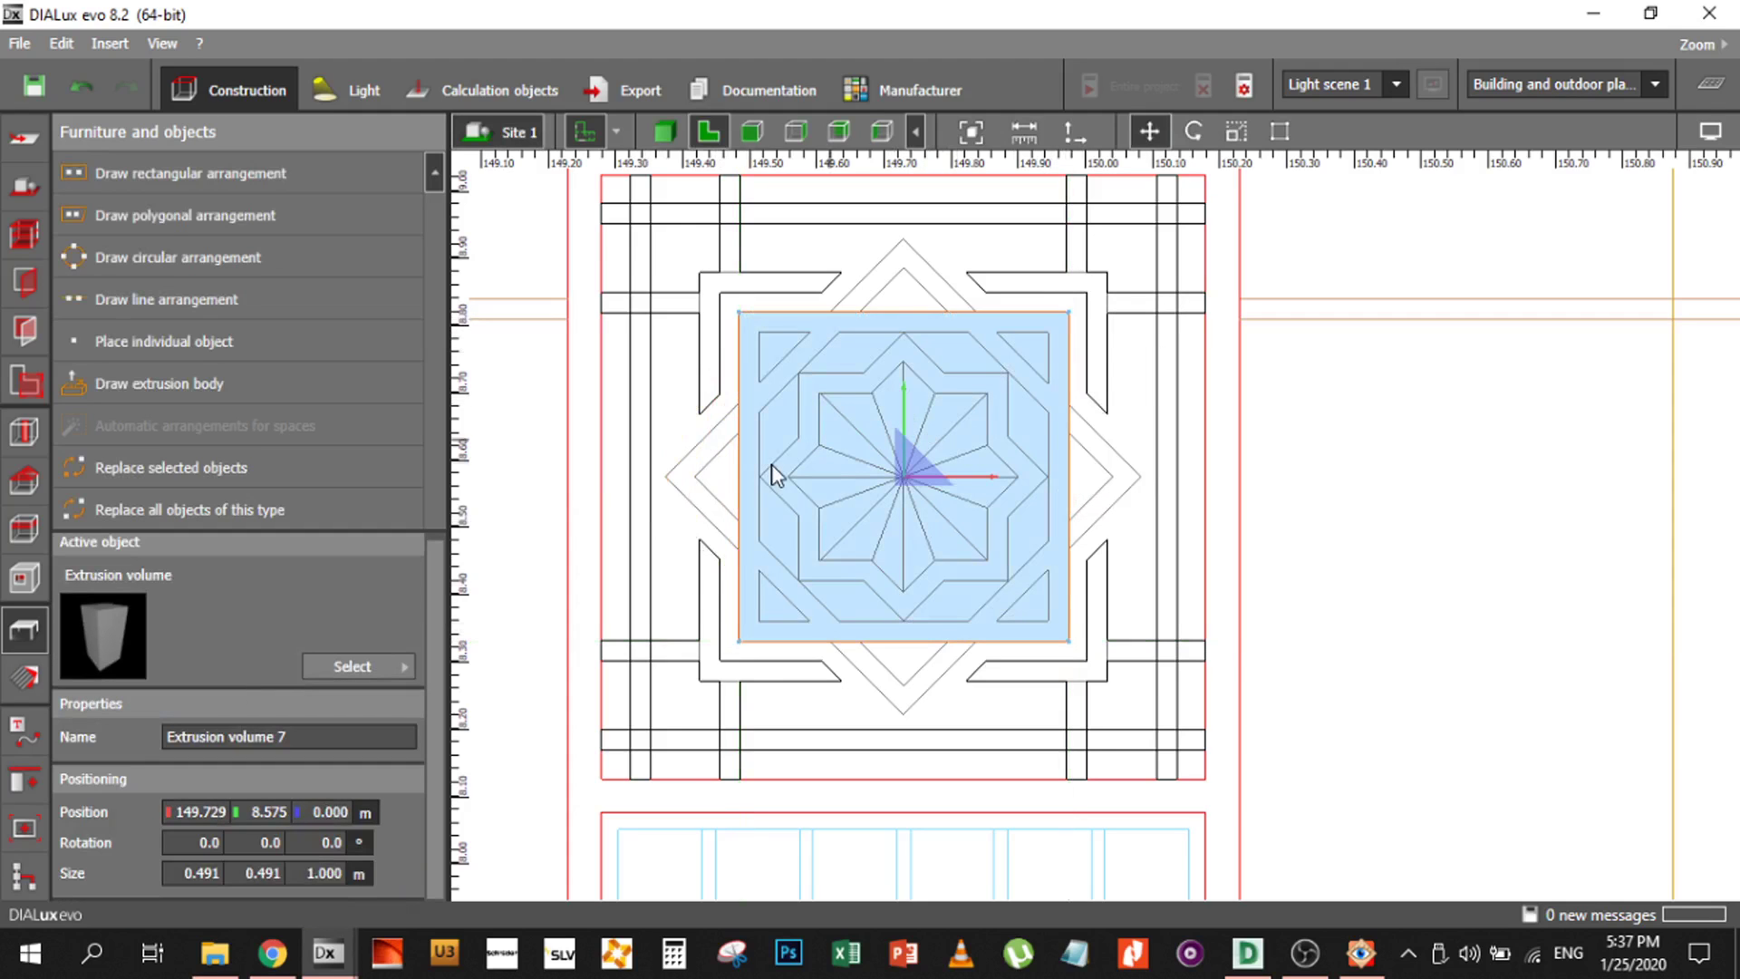
Set the square body's height to 0.050 m and paste a duplicate of it in the same place
middle_drag(776, 467, 792, 478)
click(335, 873)
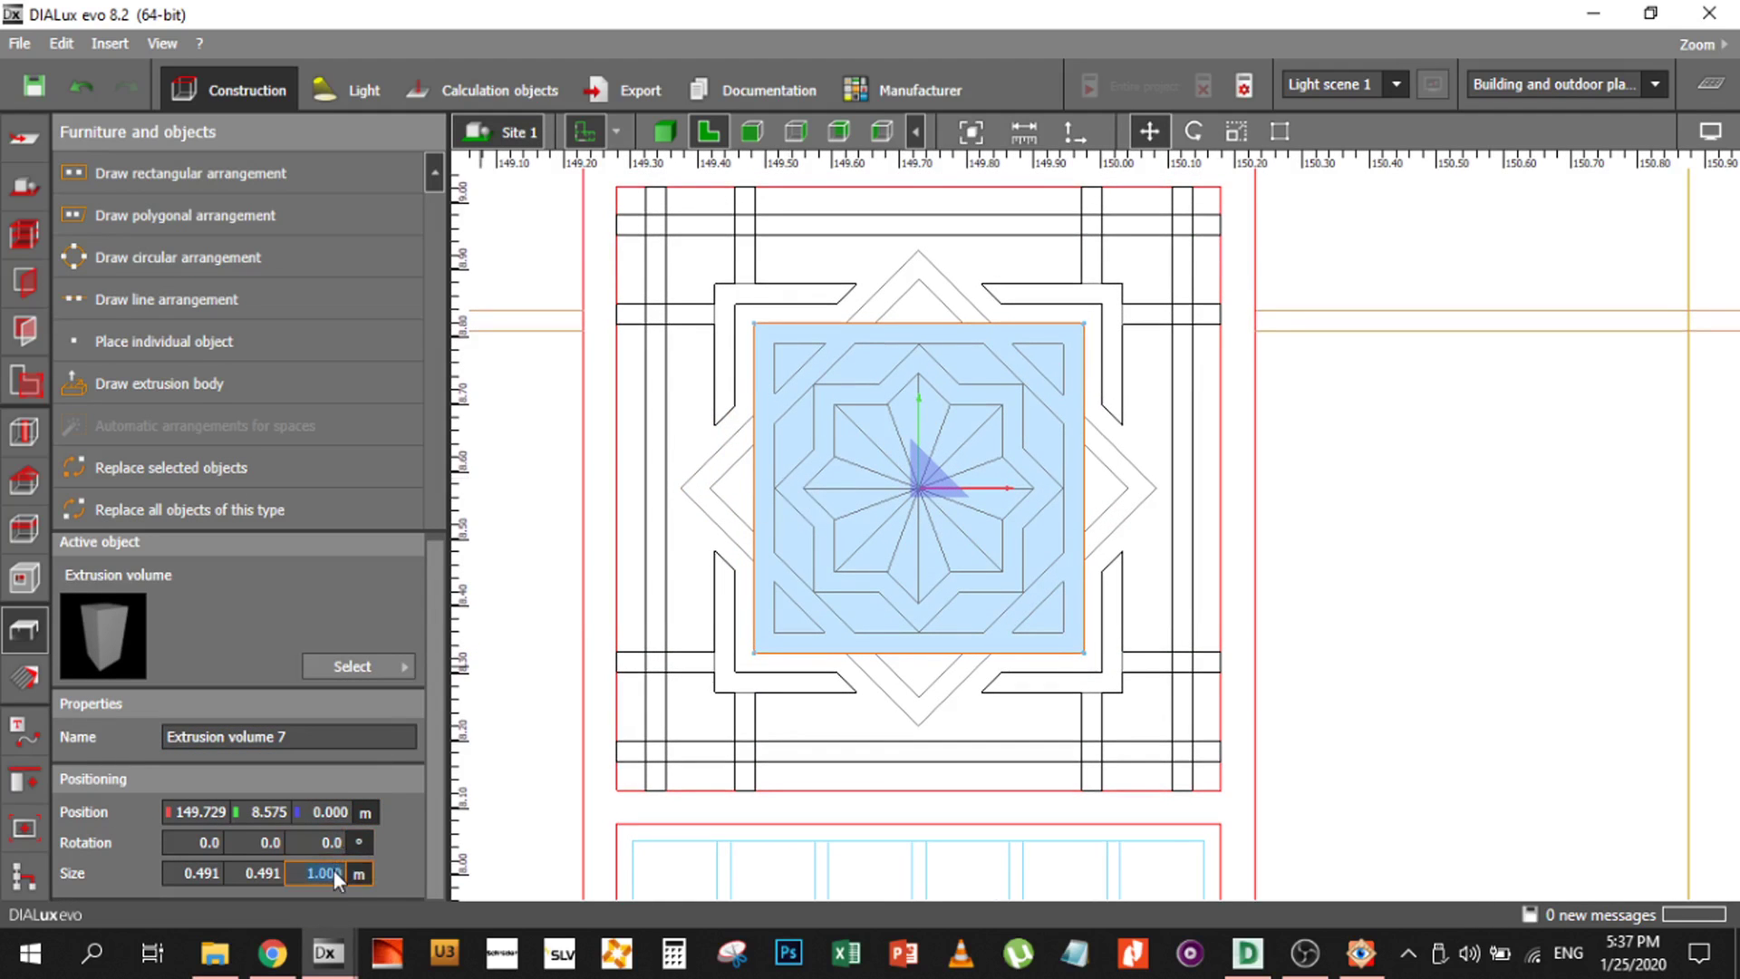
click(612, 473)
click(845, 423)
key(ctrl+v)
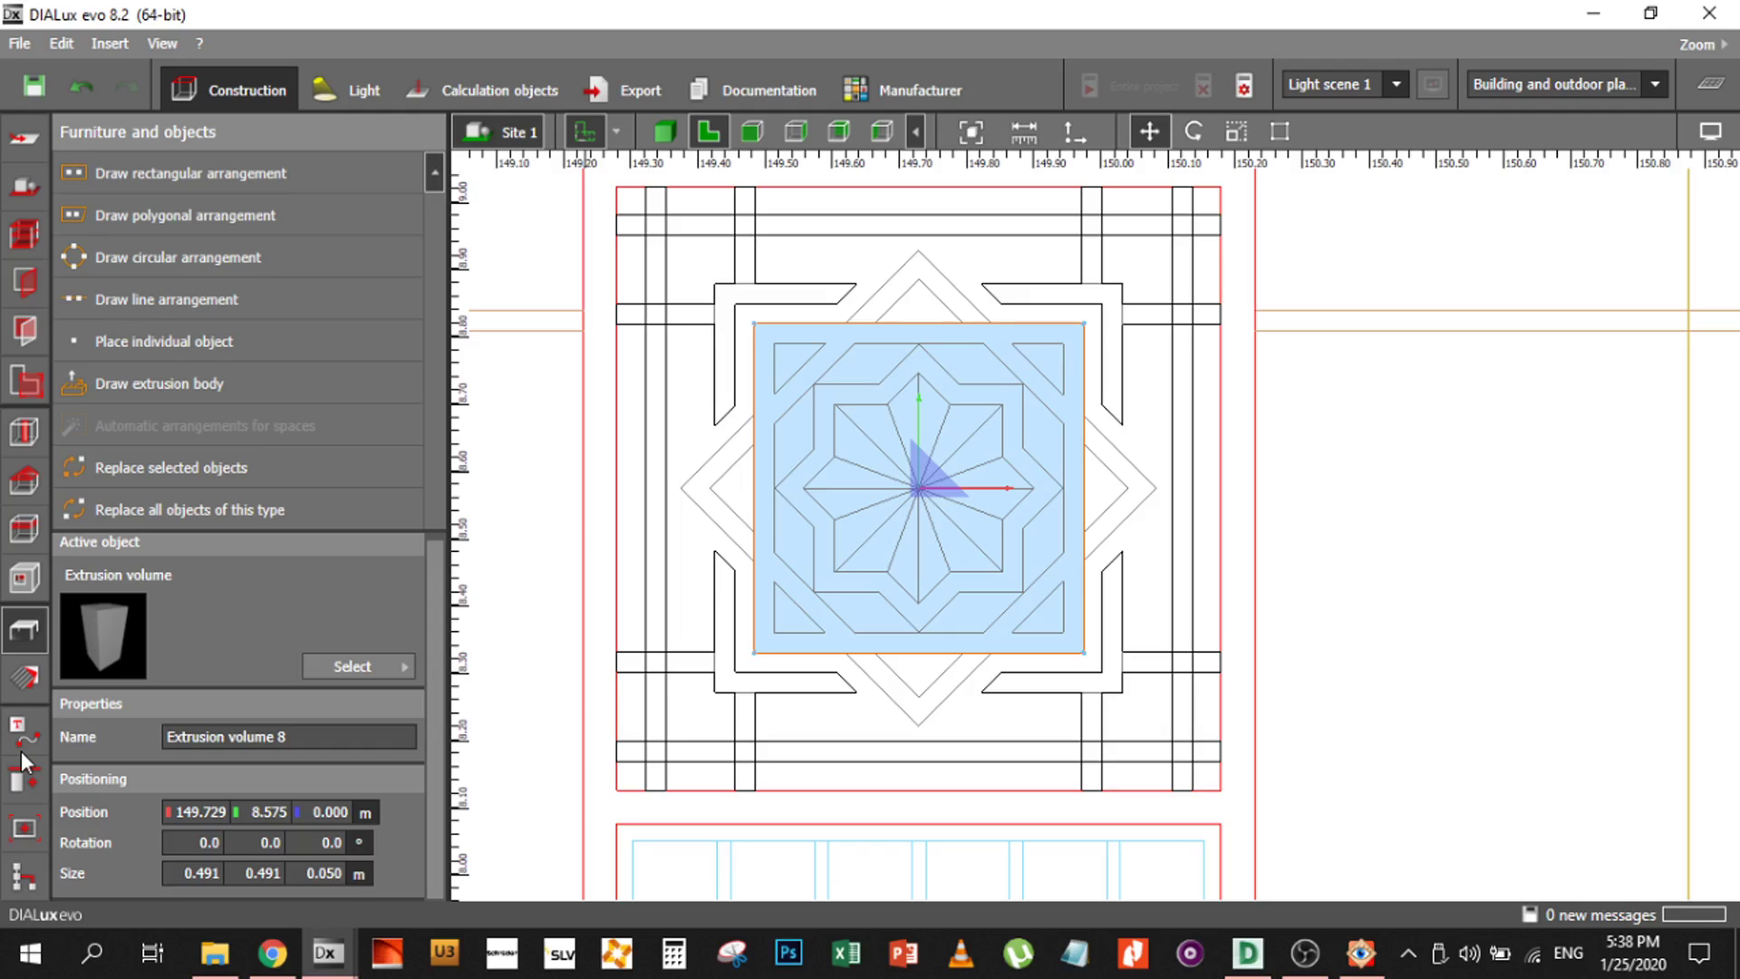
Bring the panel into 3D view and set the duplicated square body's height to 0.06 m
click(26, 828)
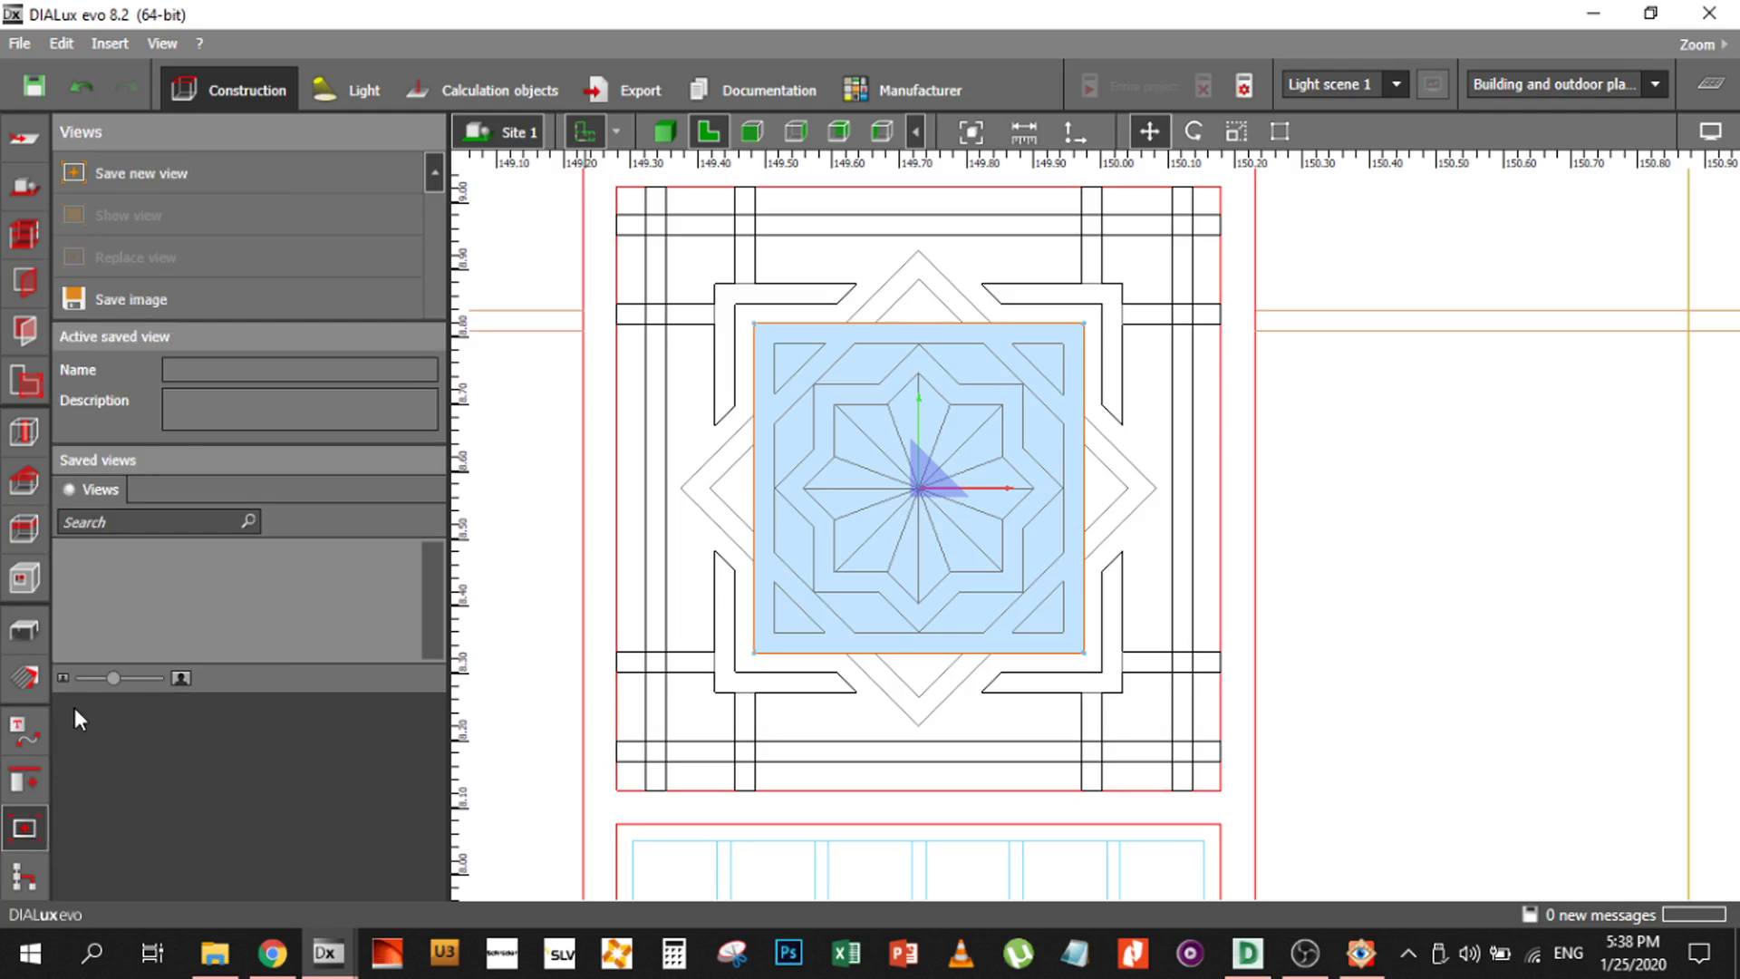
click(24, 778)
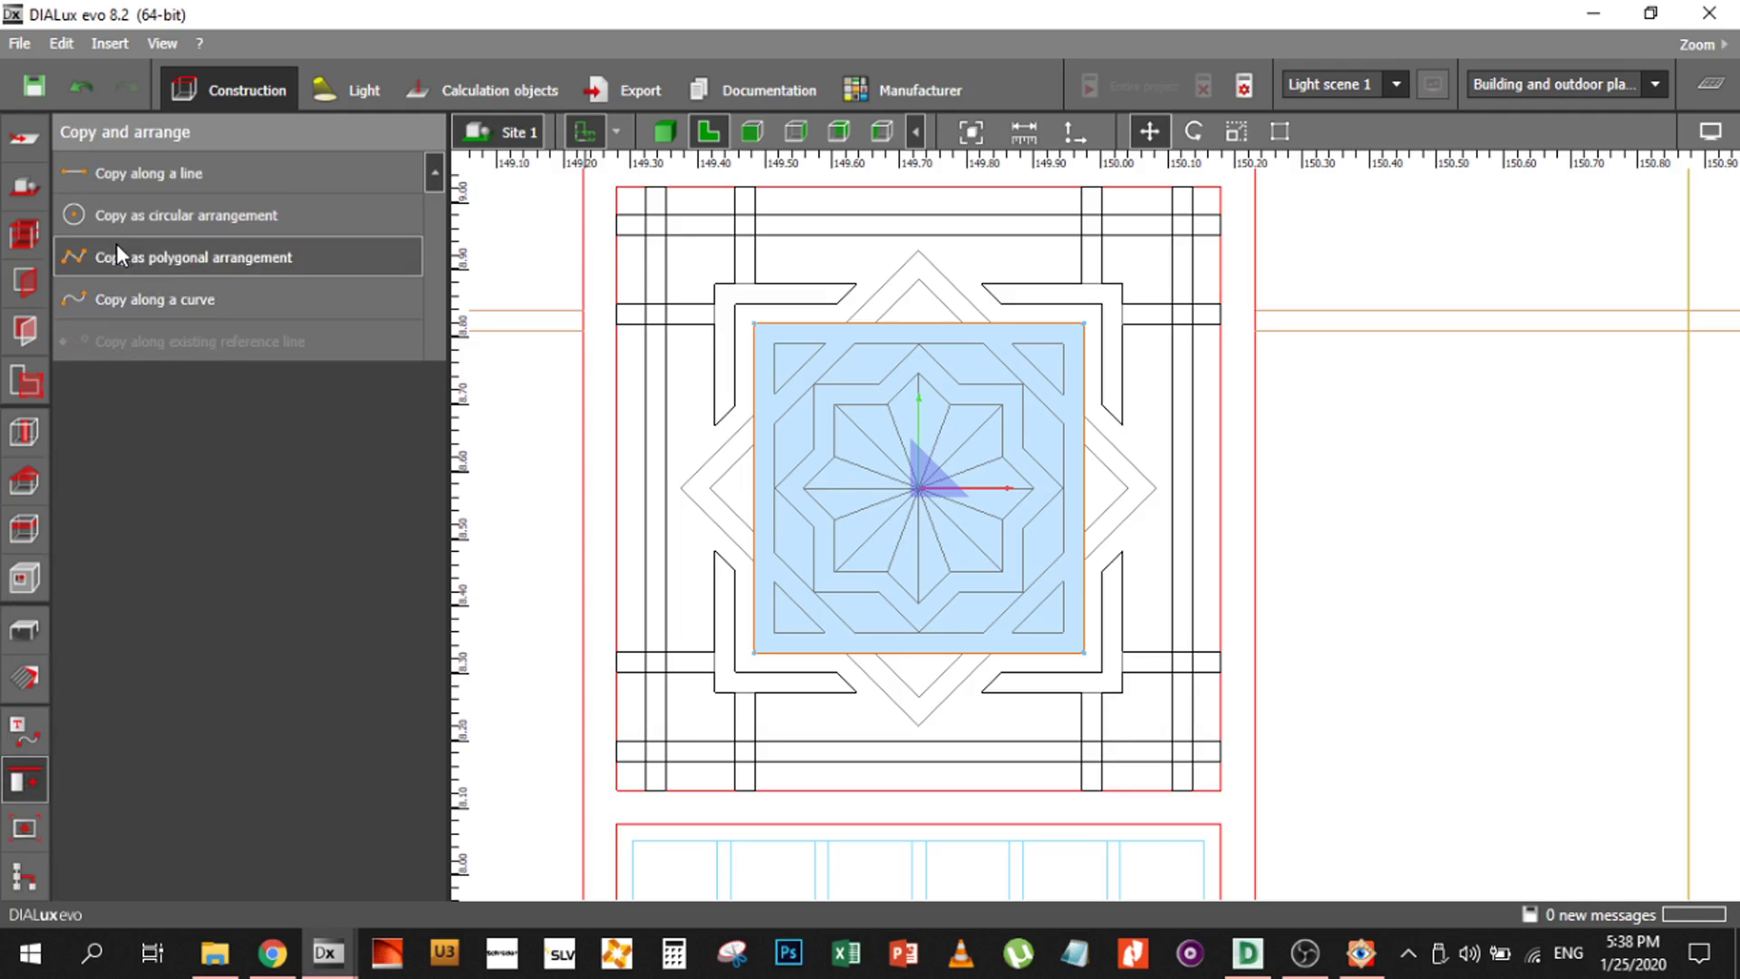
click(667, 131)
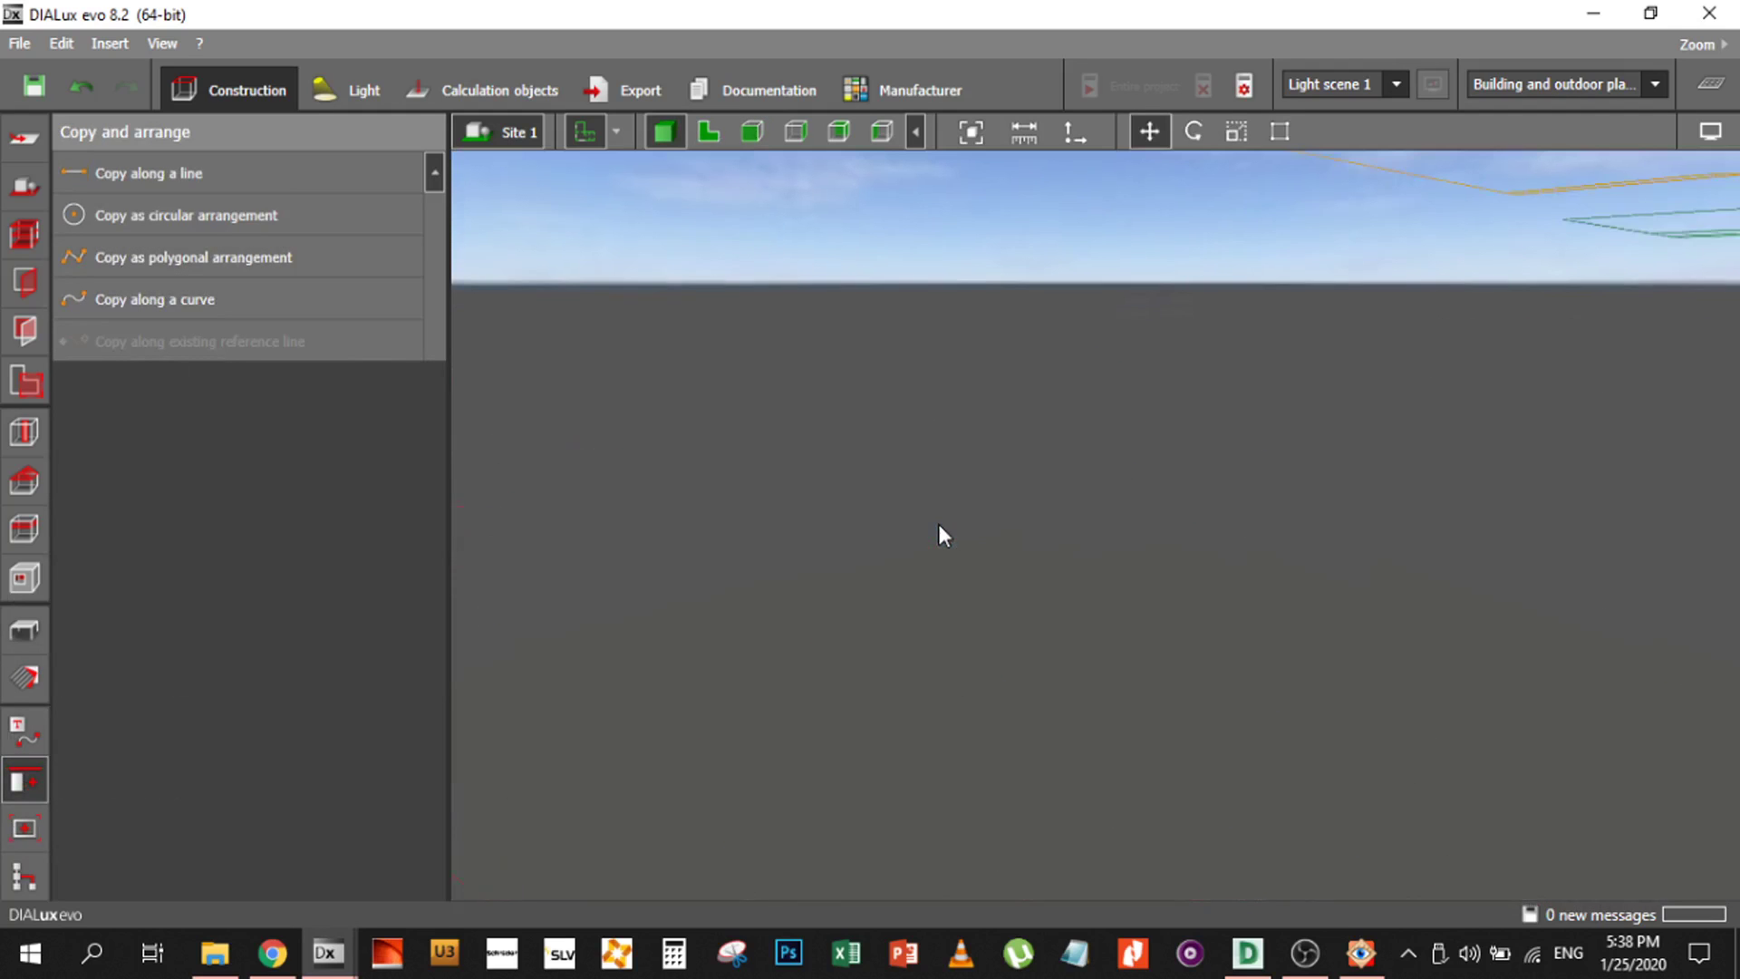
scroll(935, 511, down, 4)
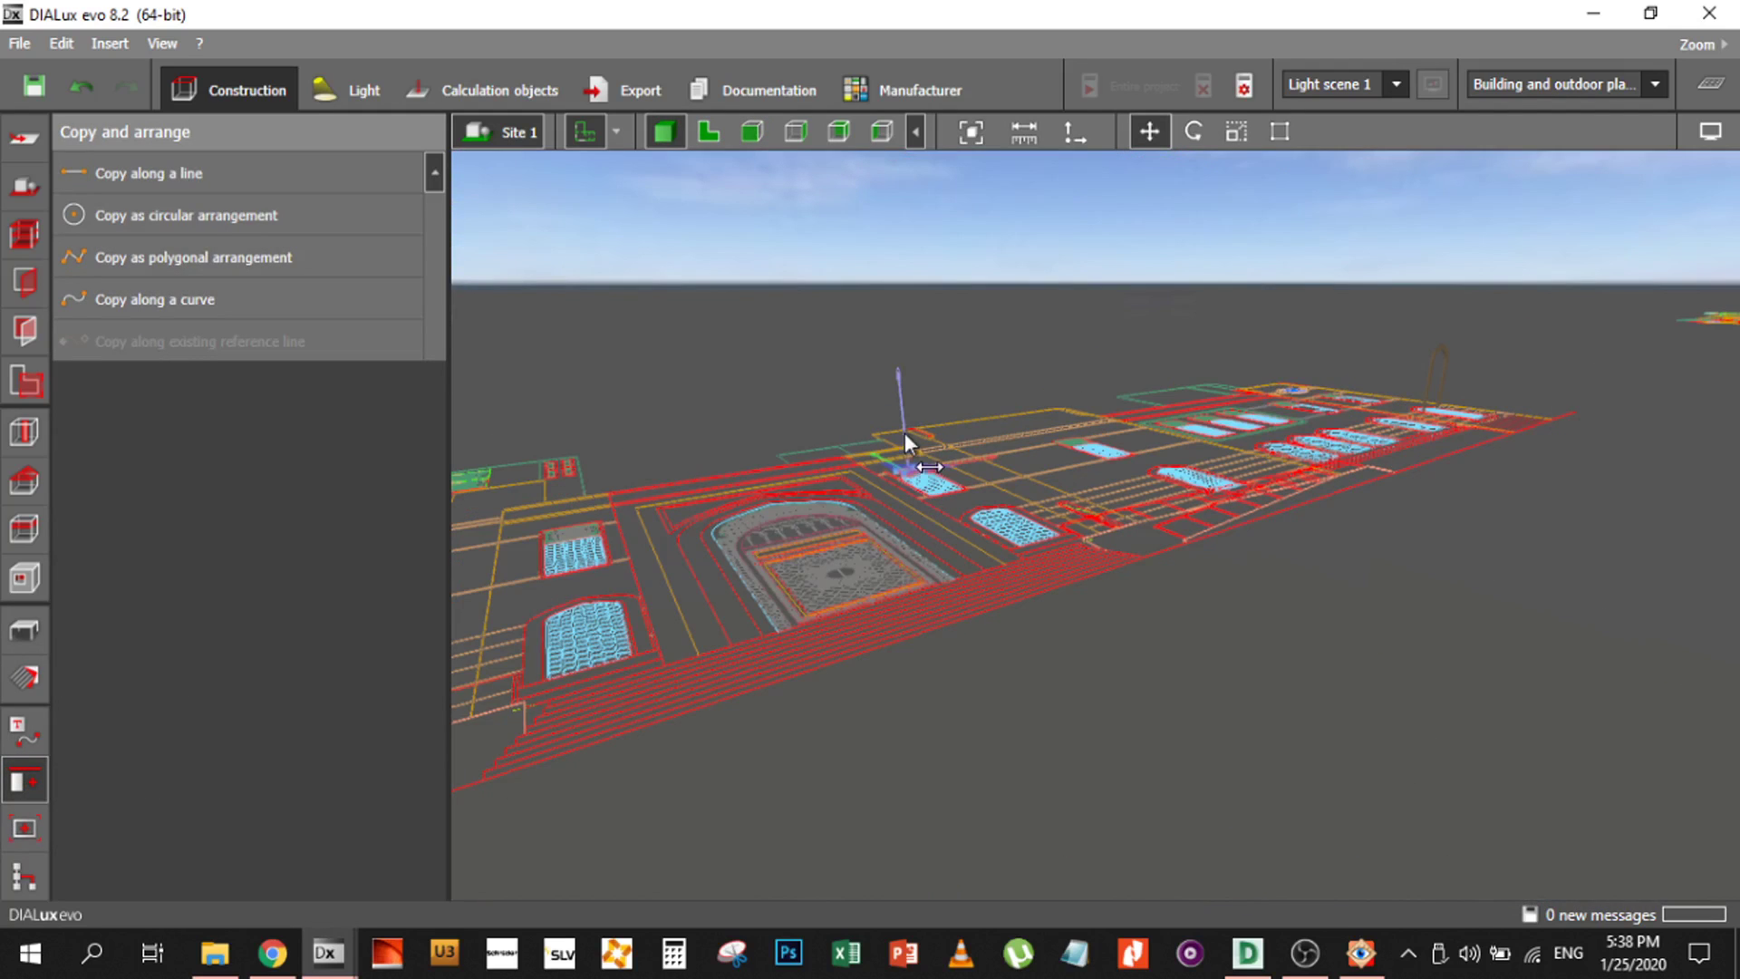
middle_drag(932, 505, 927, 531)
right_drag(926, 531, 919, 523)
scroll(917, 542, up, 10)
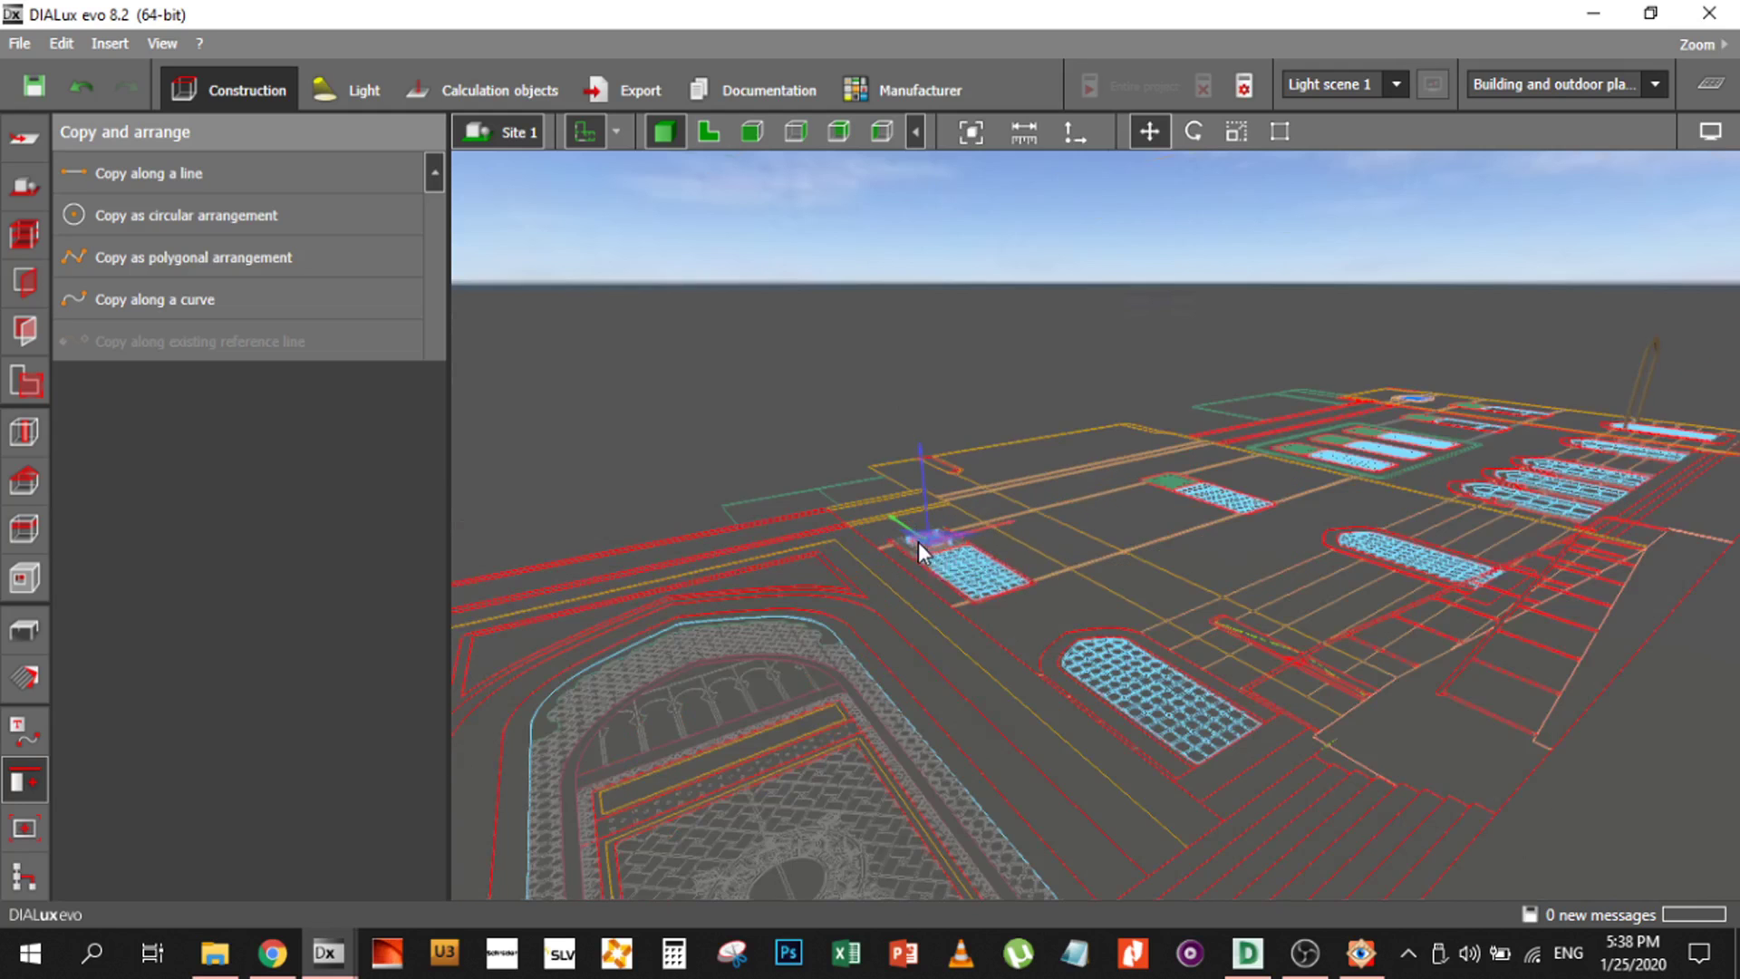
click(24, 630)
text(0.06)
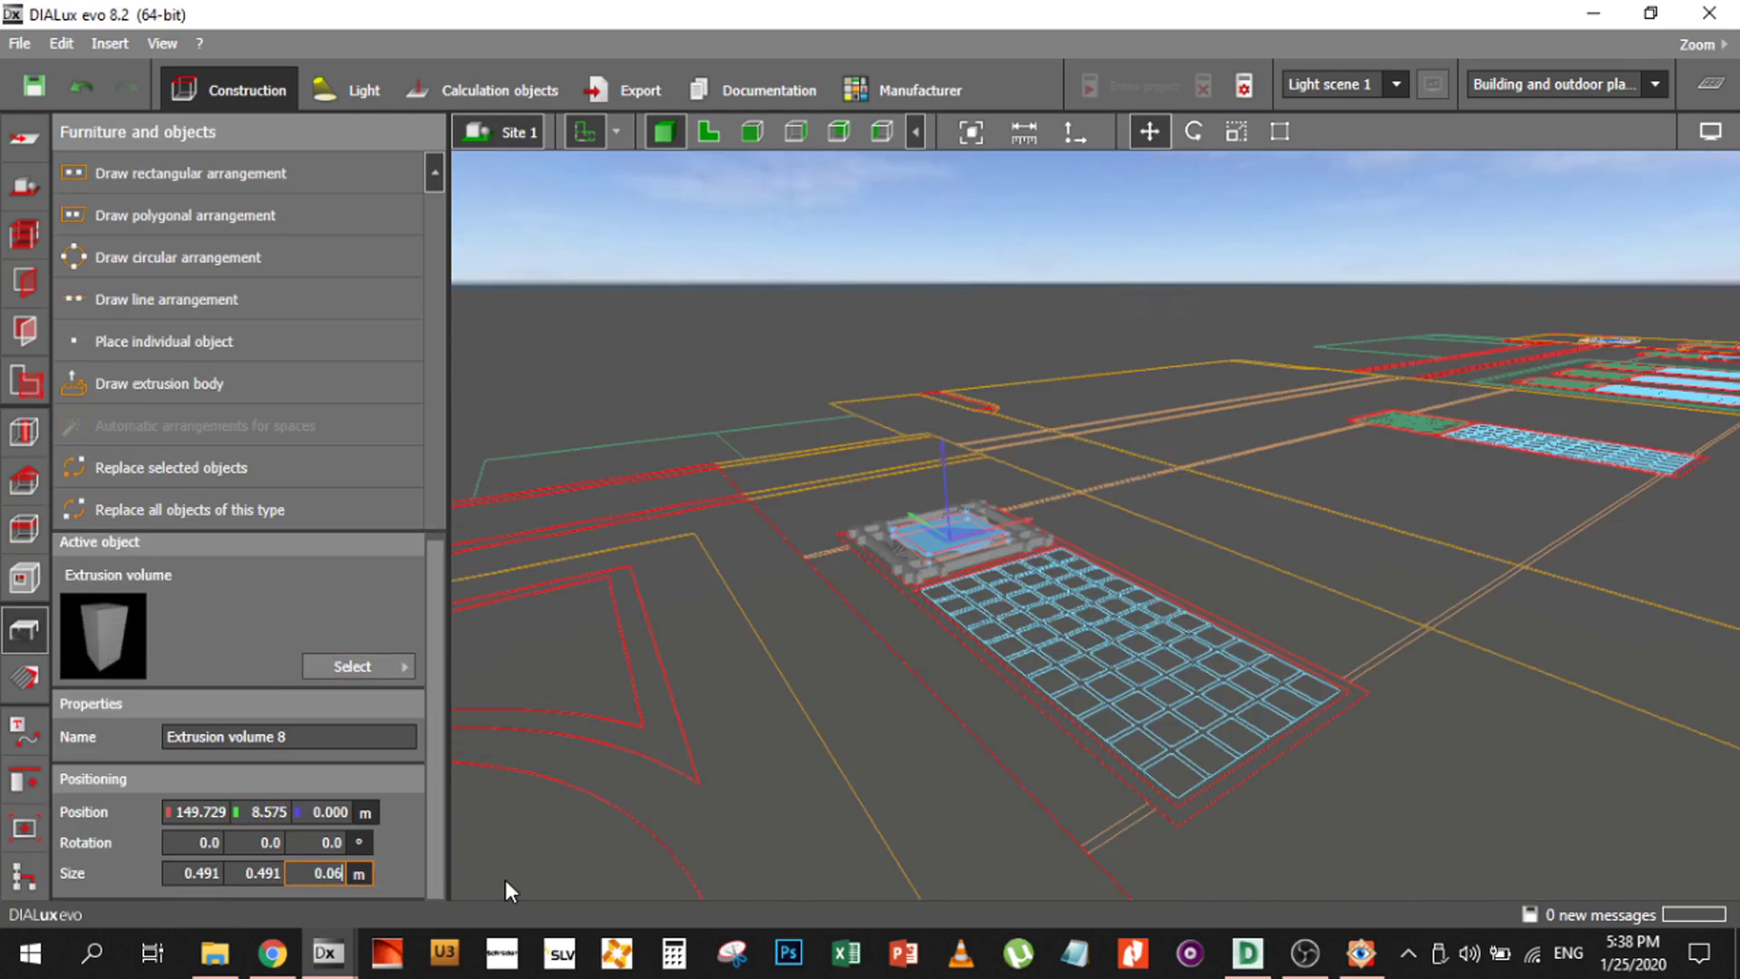
key(Return)
In the front view, lower the duplicated square body to about -0.006 m so it extends beyond both faces of the original
click(753, 132)
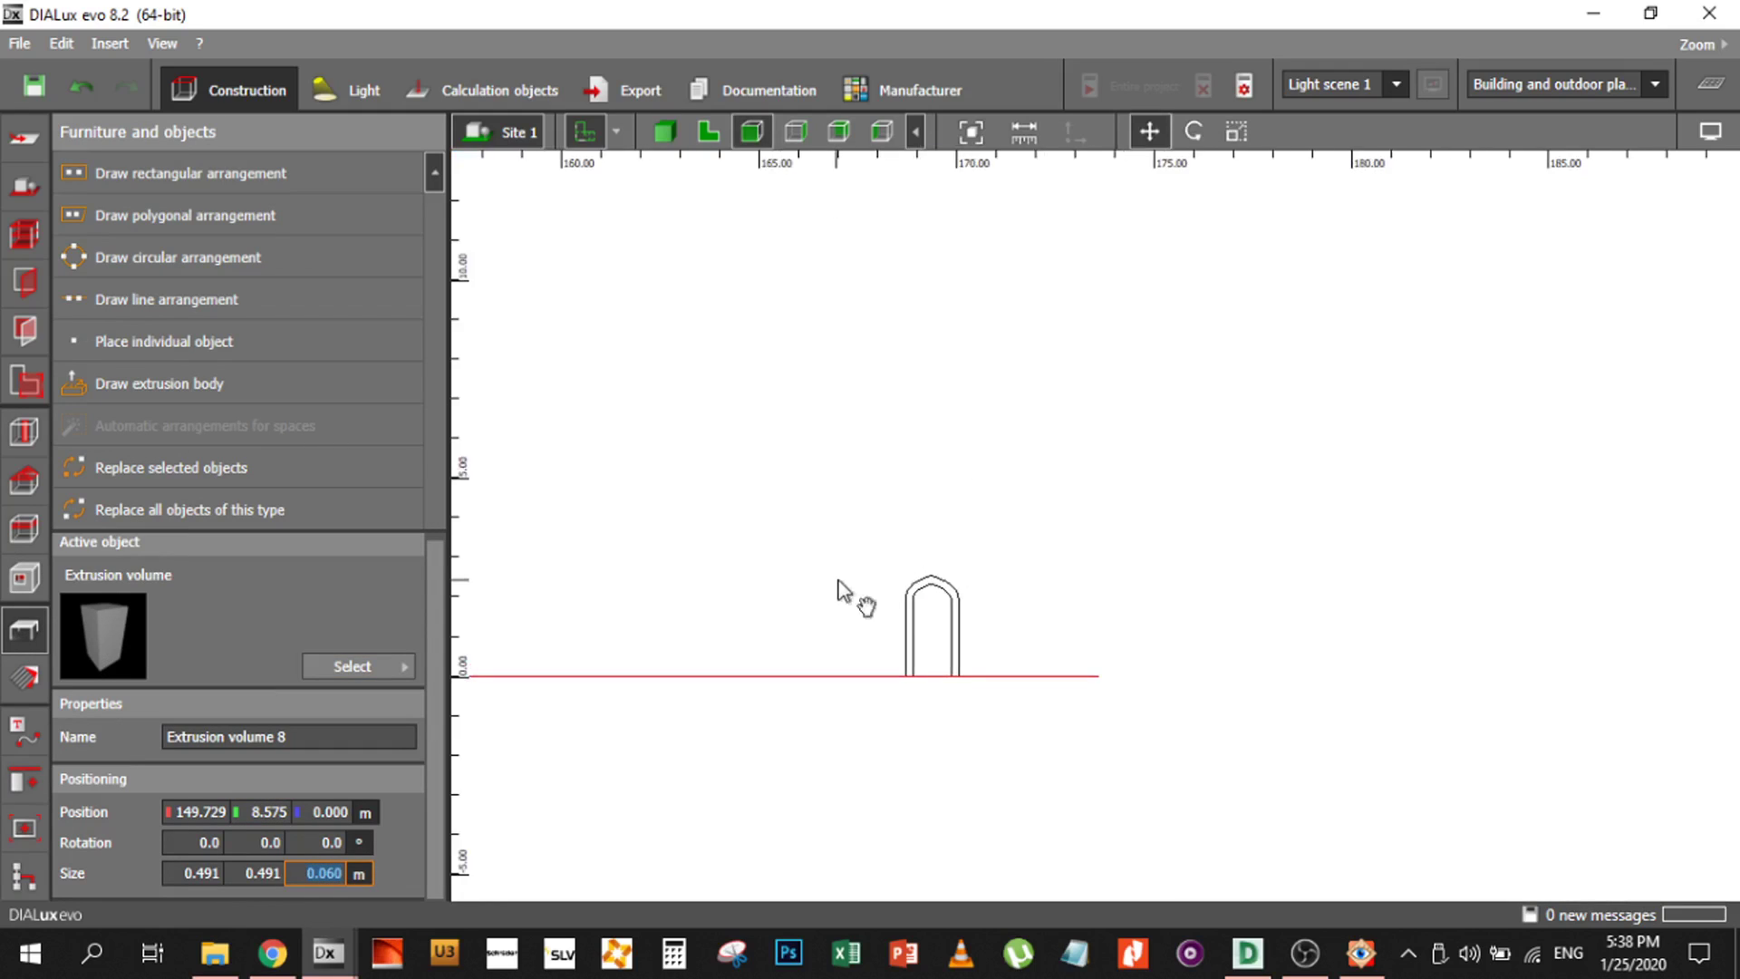
middle_drag(838, 580, 1358, 490)
middle_drag(746, 599, 917, 591)
scroll(879, 585, up, 9)
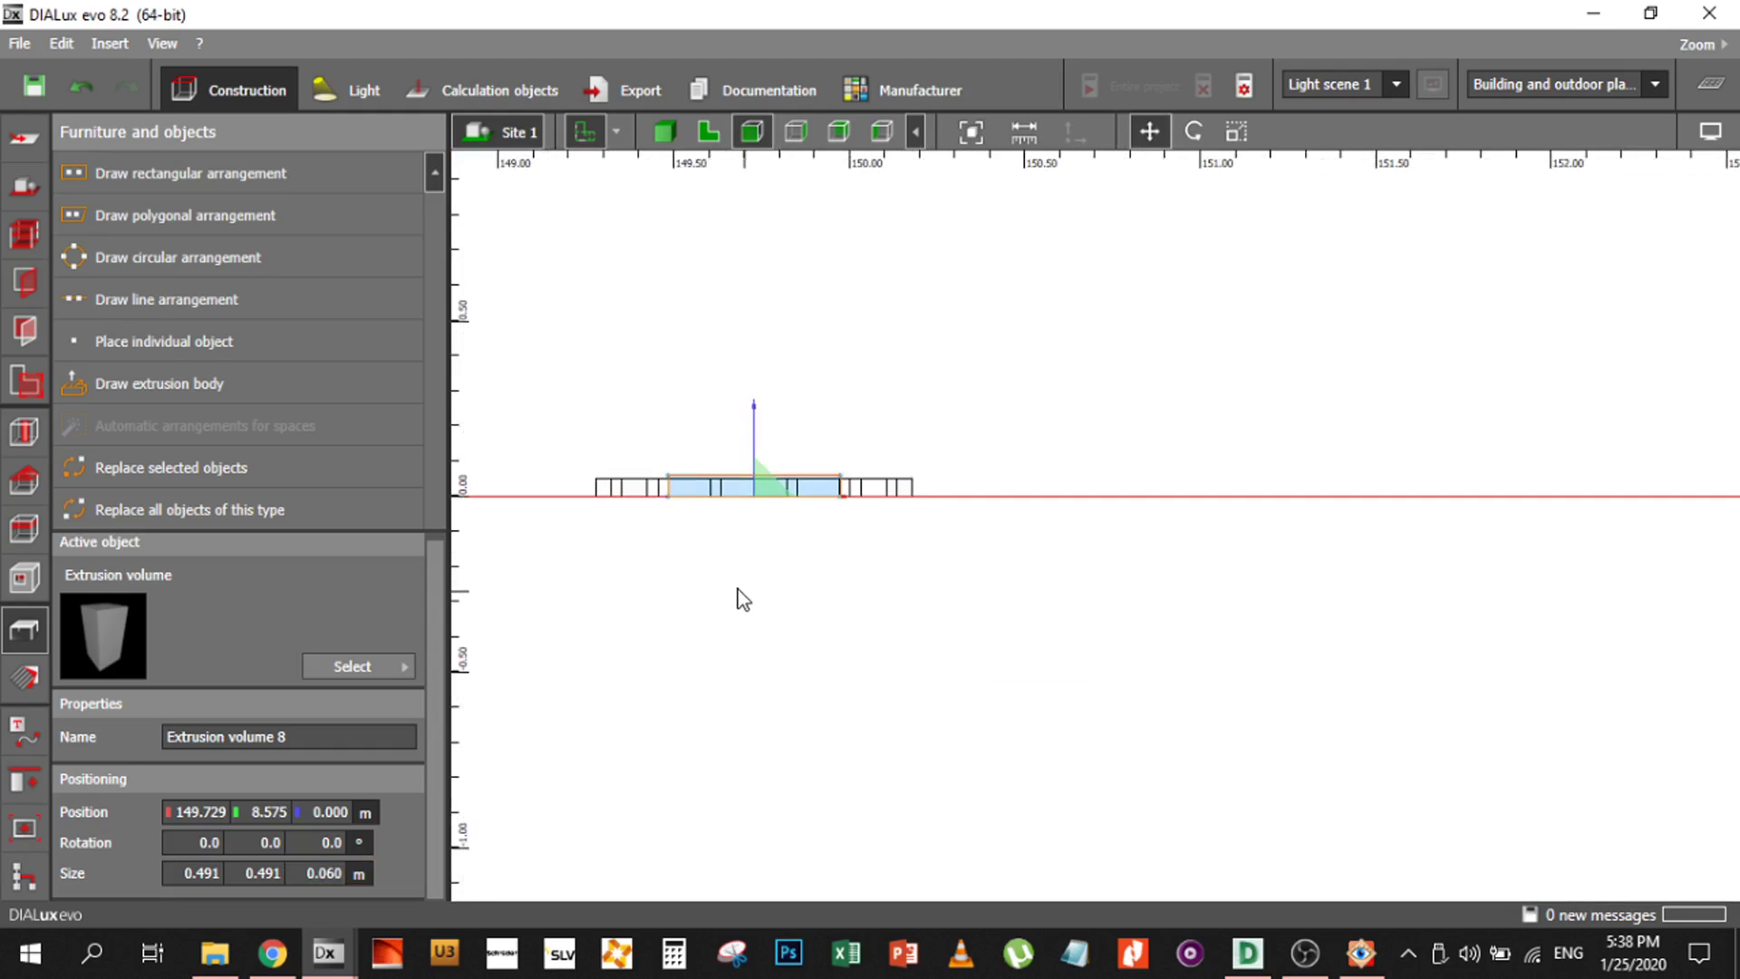
scroll(743, 600, up, 5)
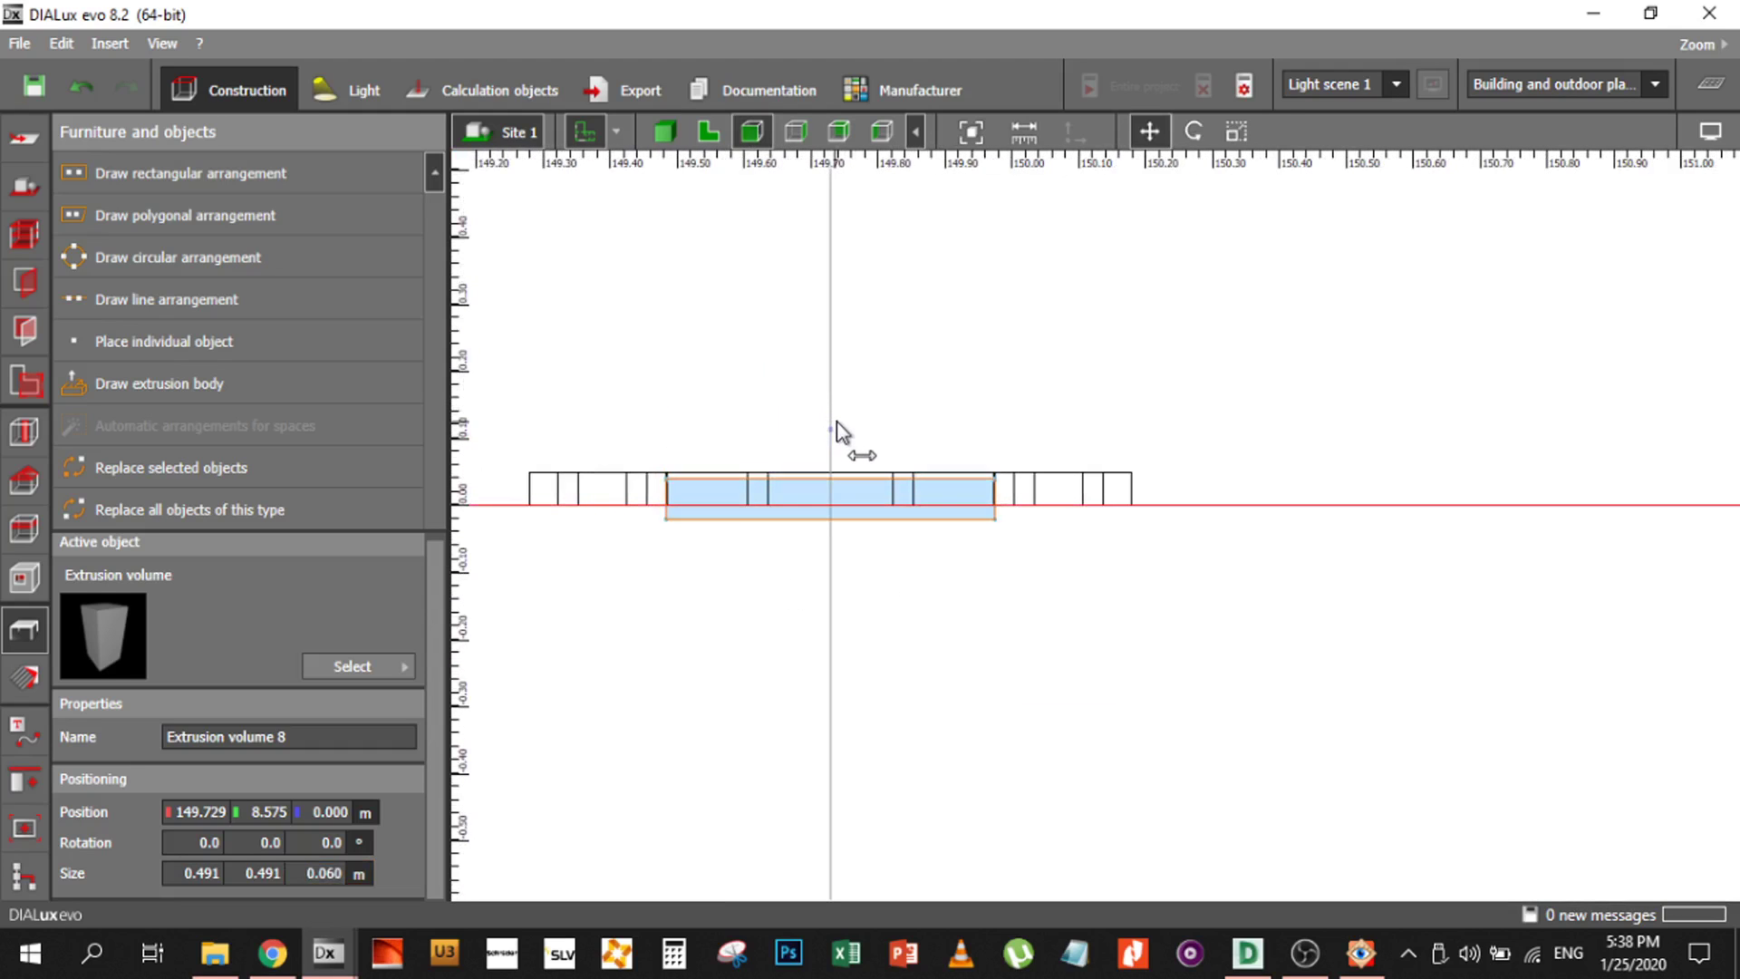
drag(837, 424, 836, 410)
In the floorplan view, scale the duplicated body to the inner square line, about 0.43 by 0.43 m
click(722, 134)
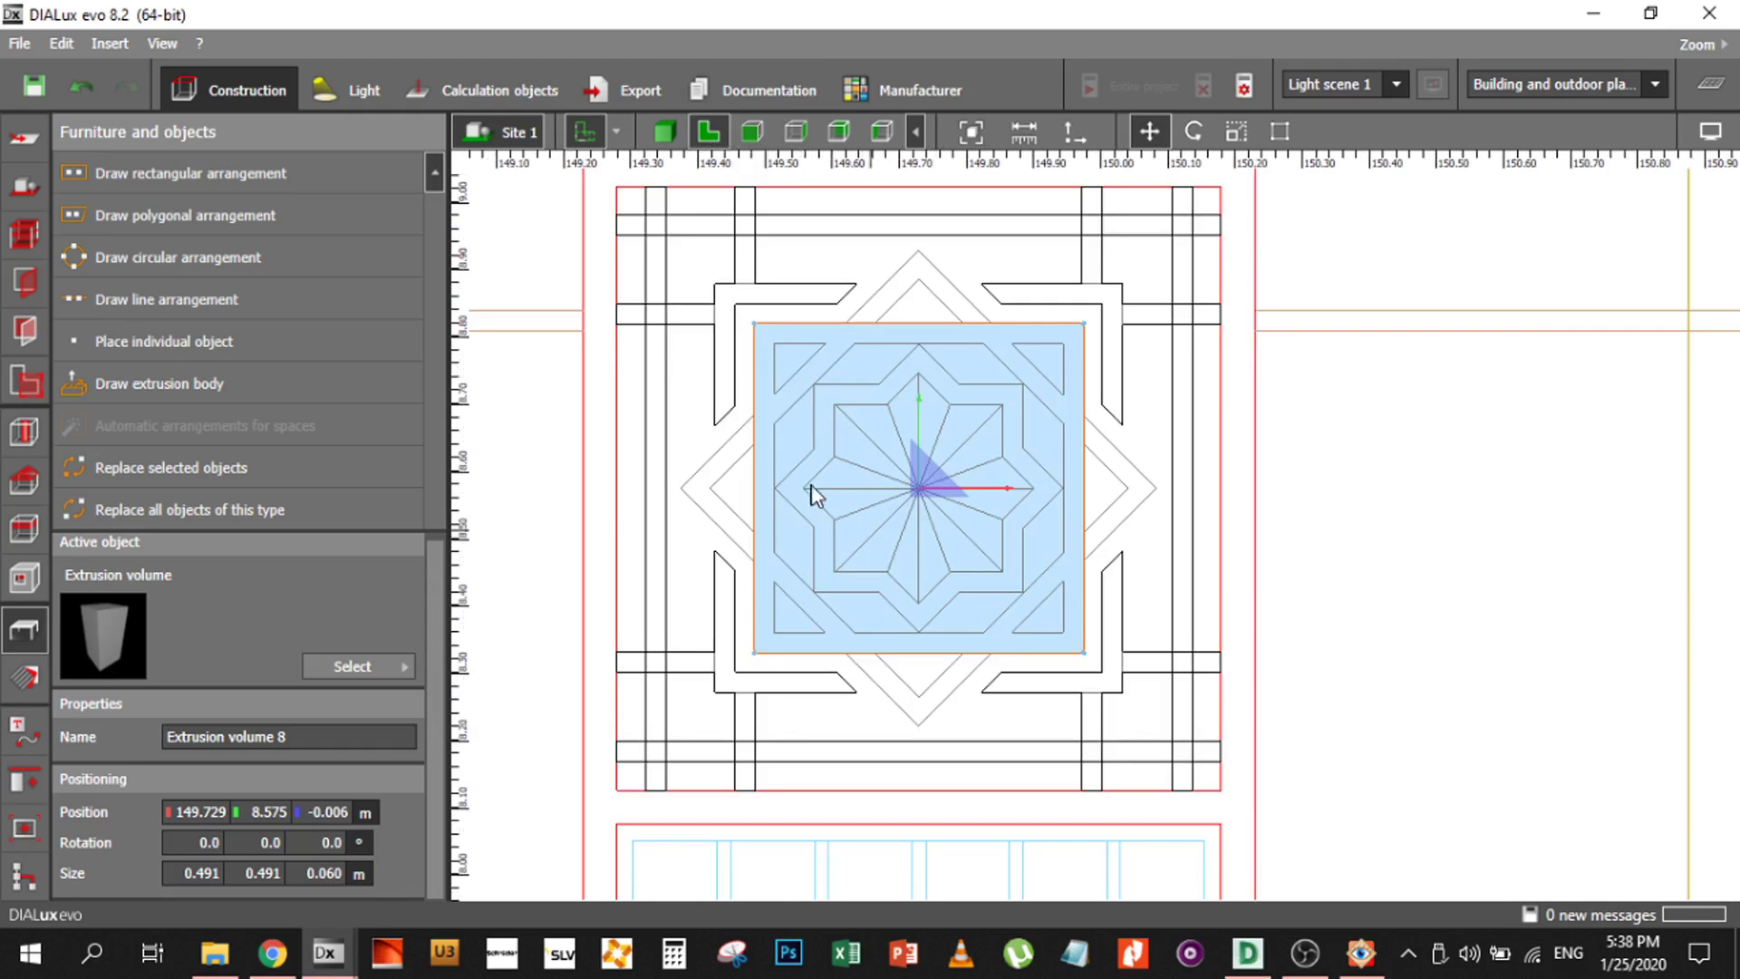
key(Escape)
click(835, 420)
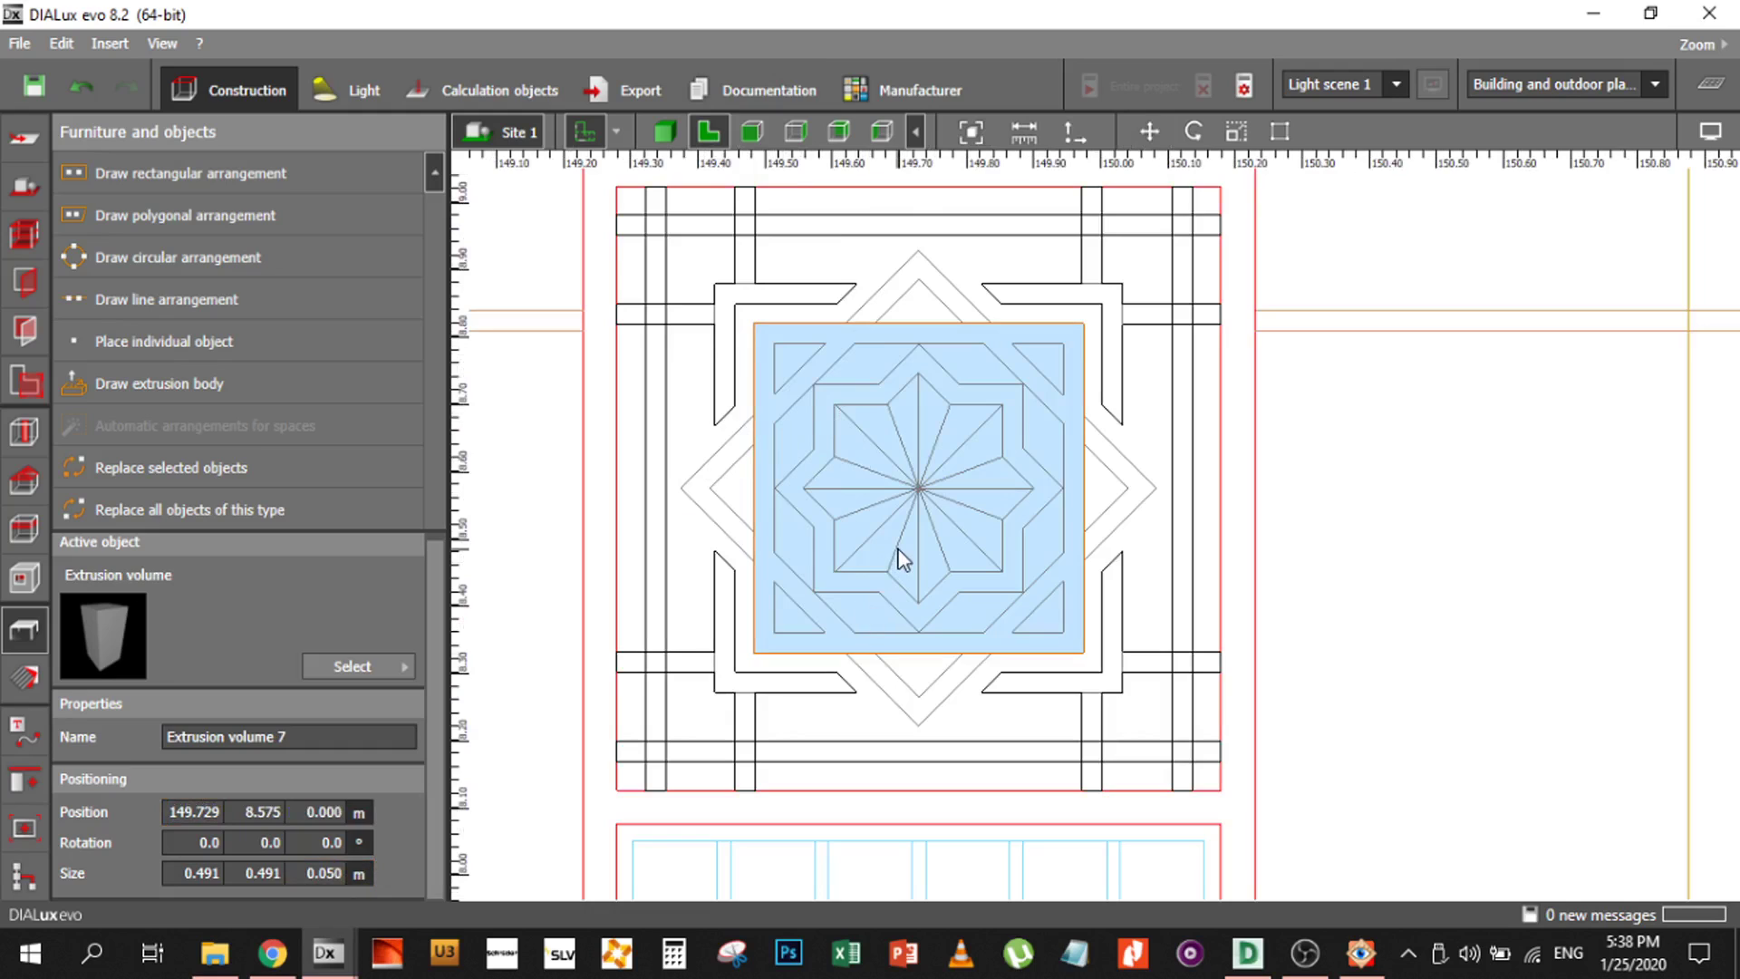
click(1237, 131)
drag(912, 319, 912, 347)
drag(766, 458, 777, 457)
drag(889, 654, 895, 644)
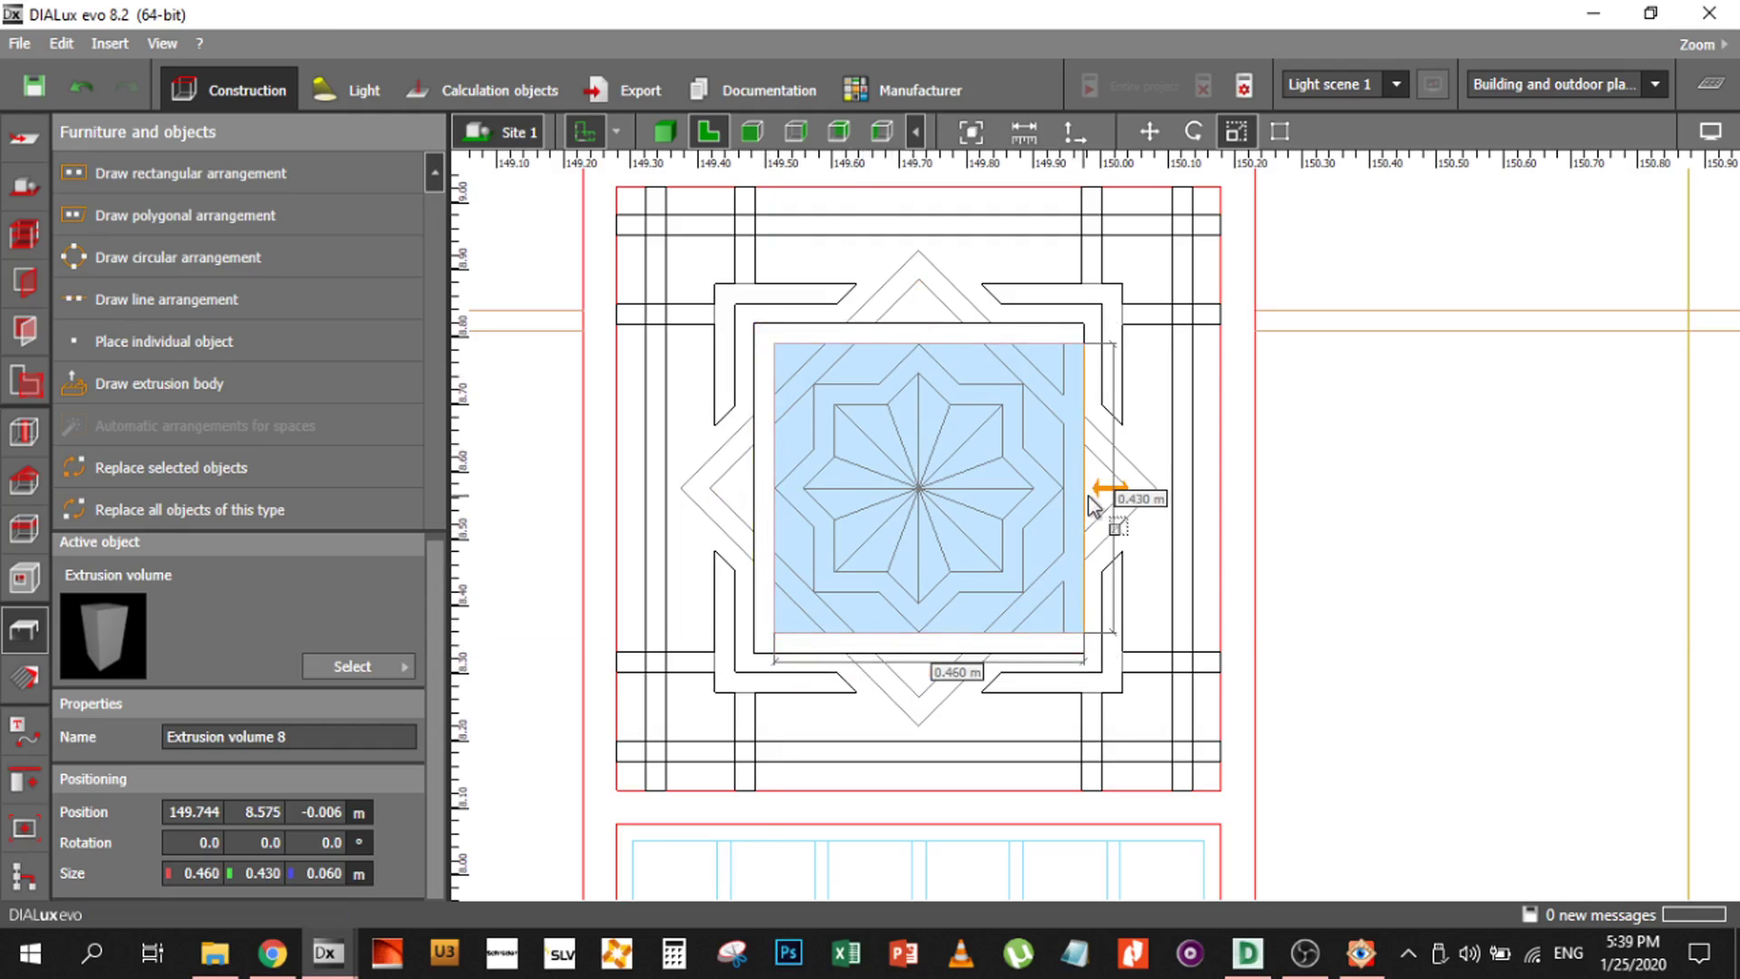
drag(1100, 494, 1068, 497)
click(1303, 393)
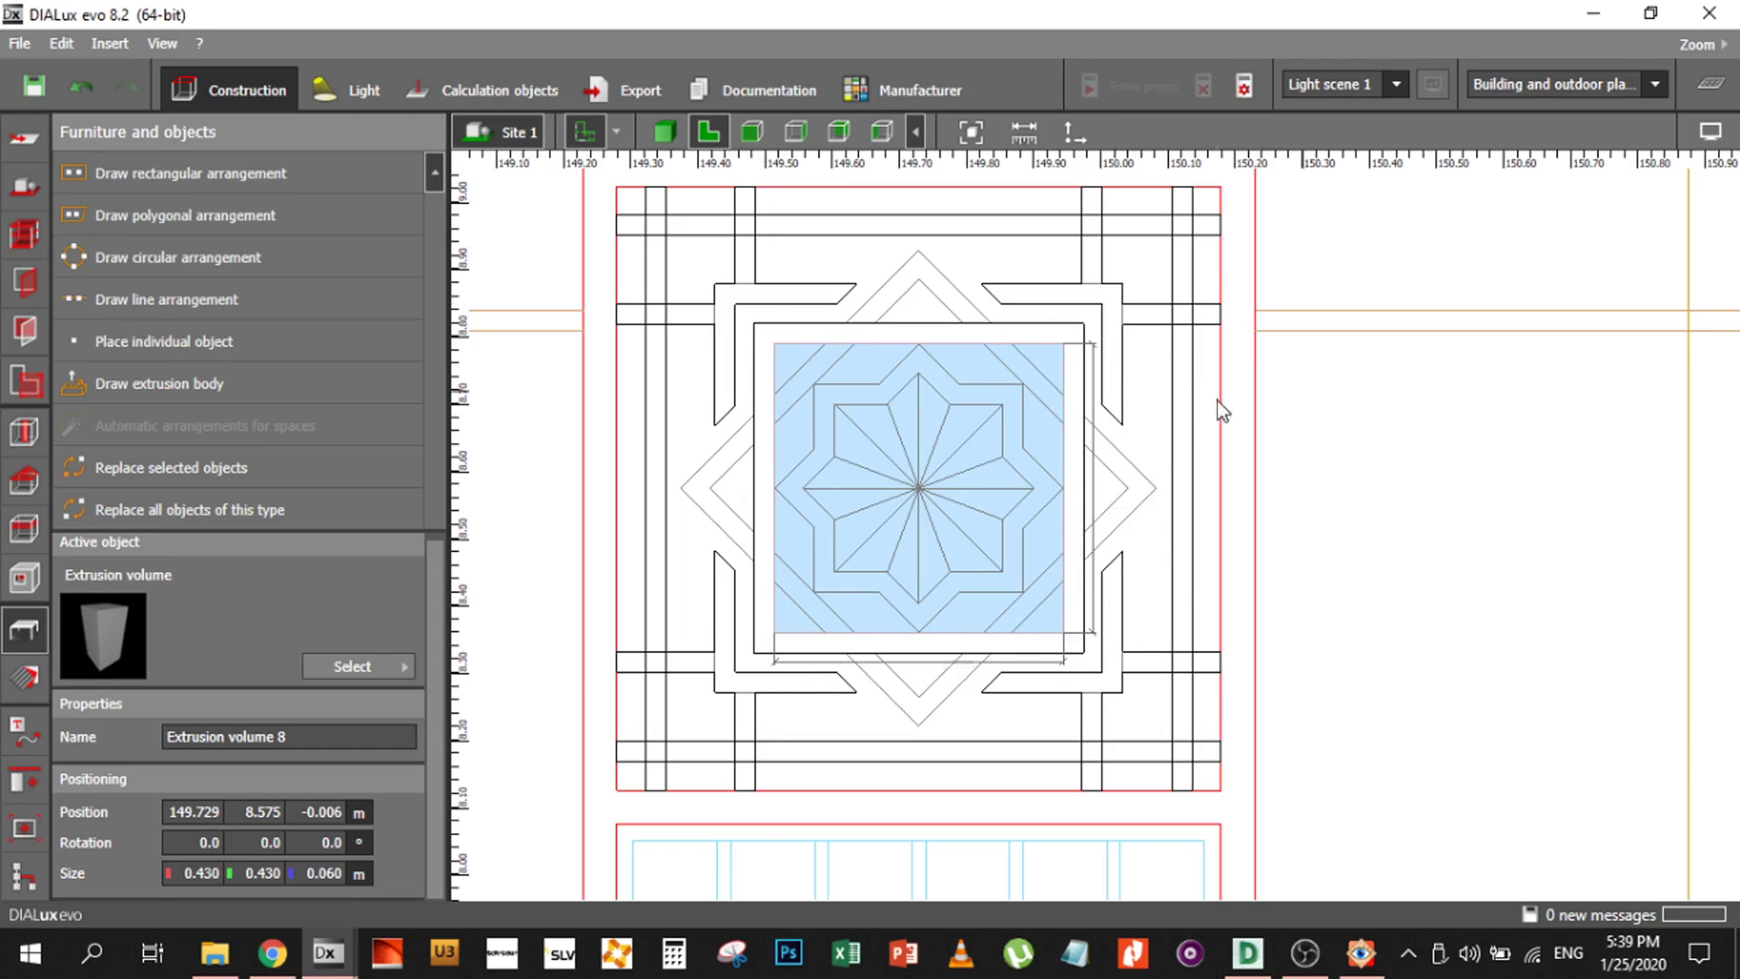
Subtract the smaller, inner square body from the larger one, using Extrusion volume 7 as the object to cut
click(1077, 471)
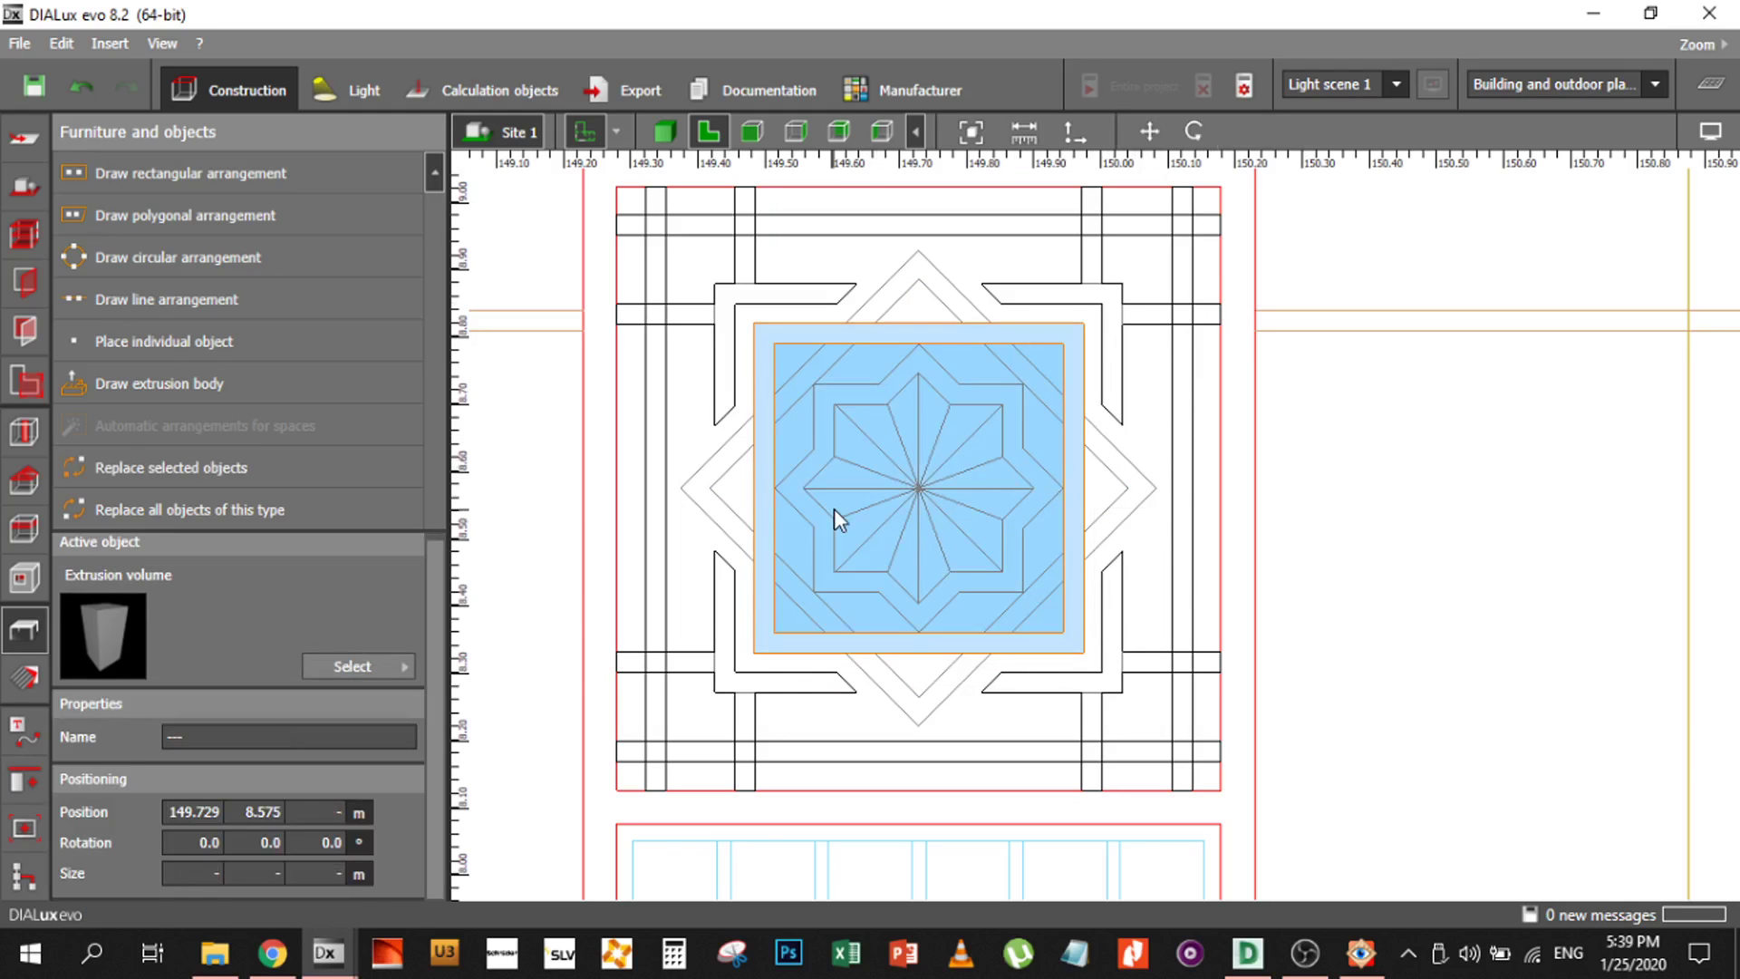
click(664, 132)
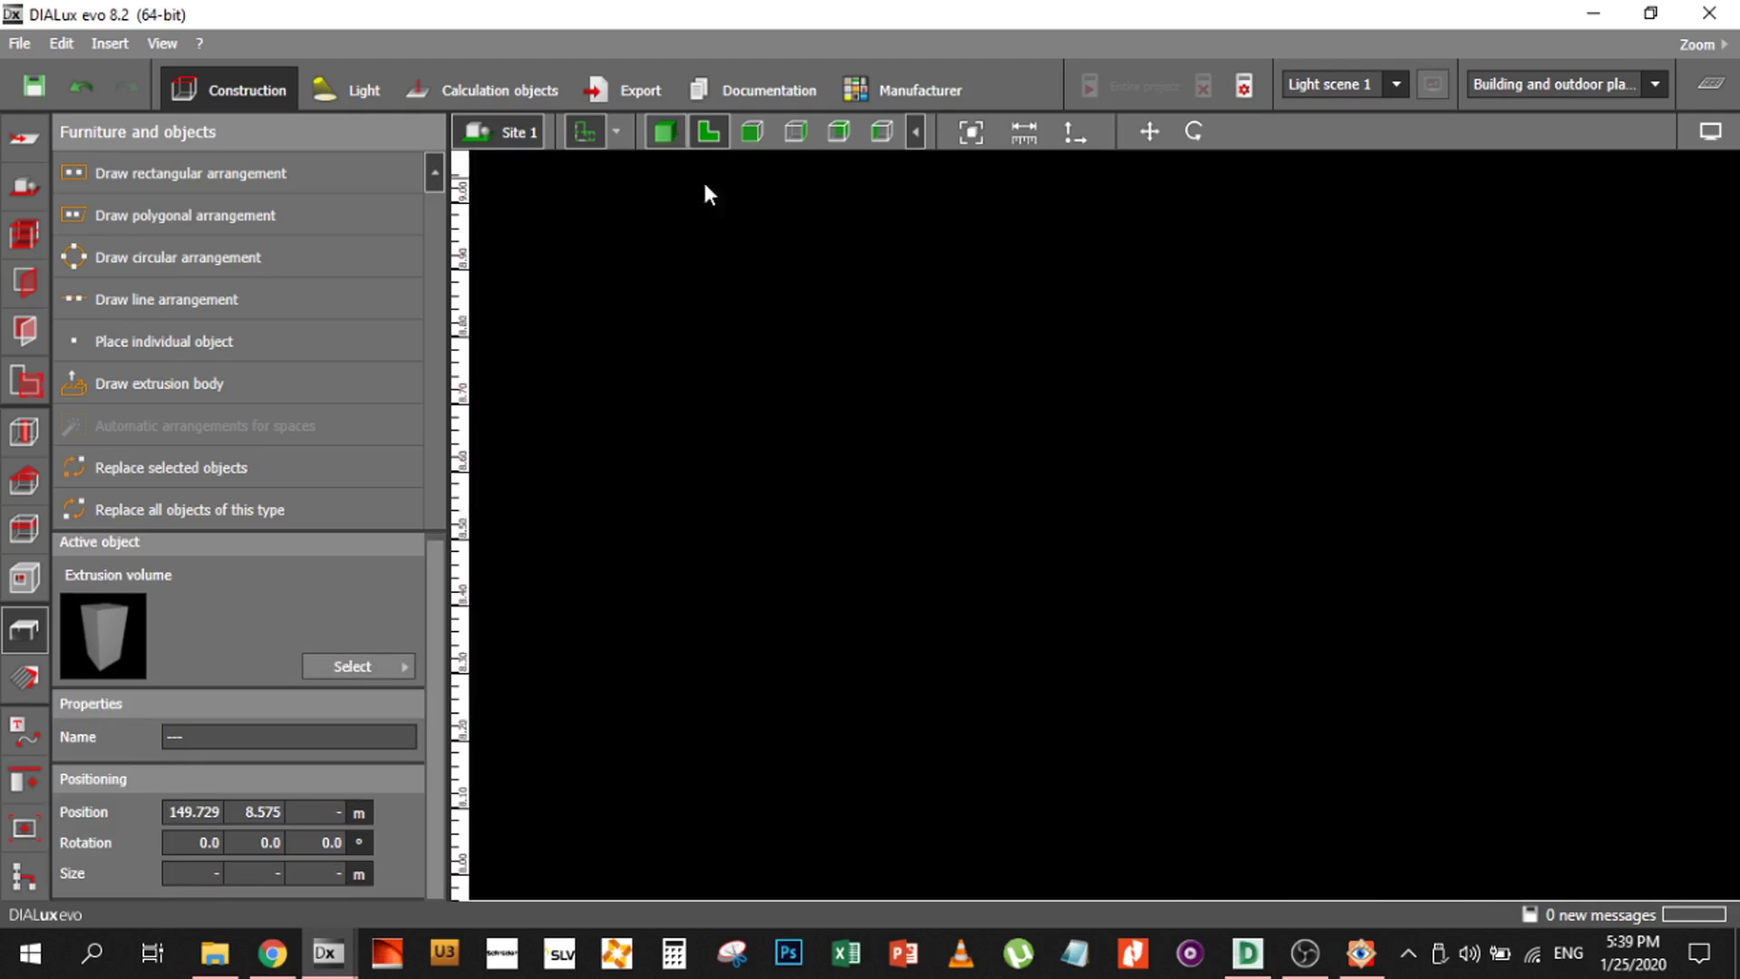
click(24, 781)
click(149, 479)
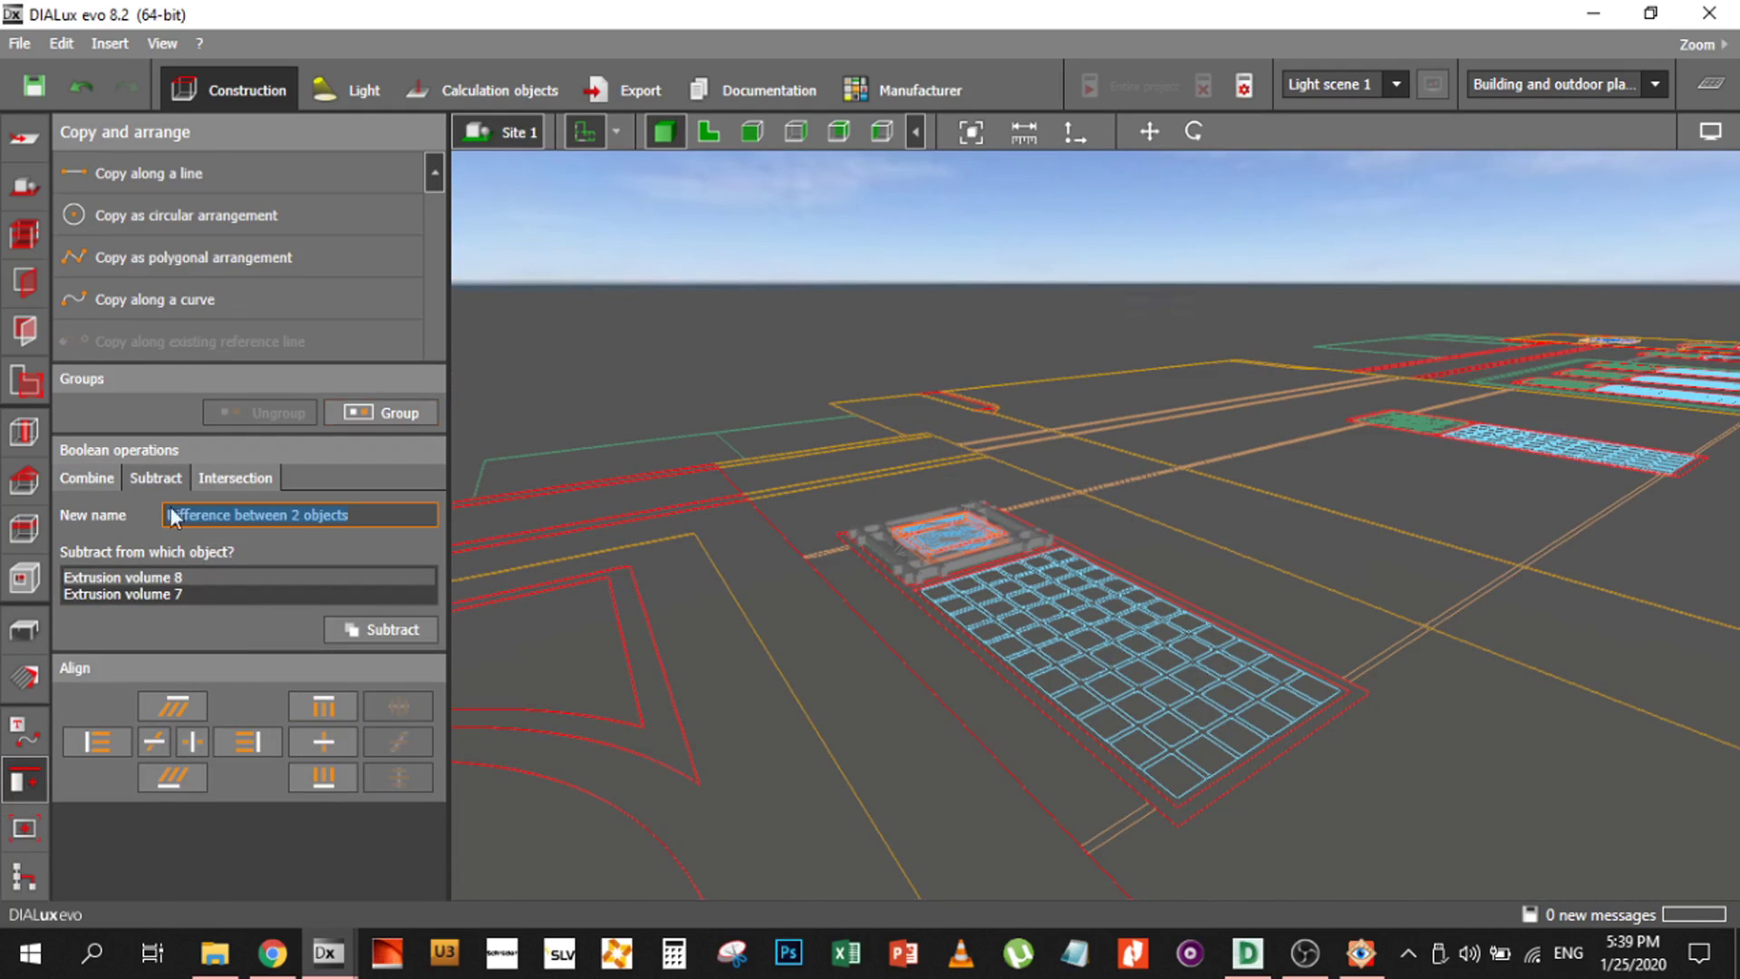
click(194, 591)
click(380, 629)
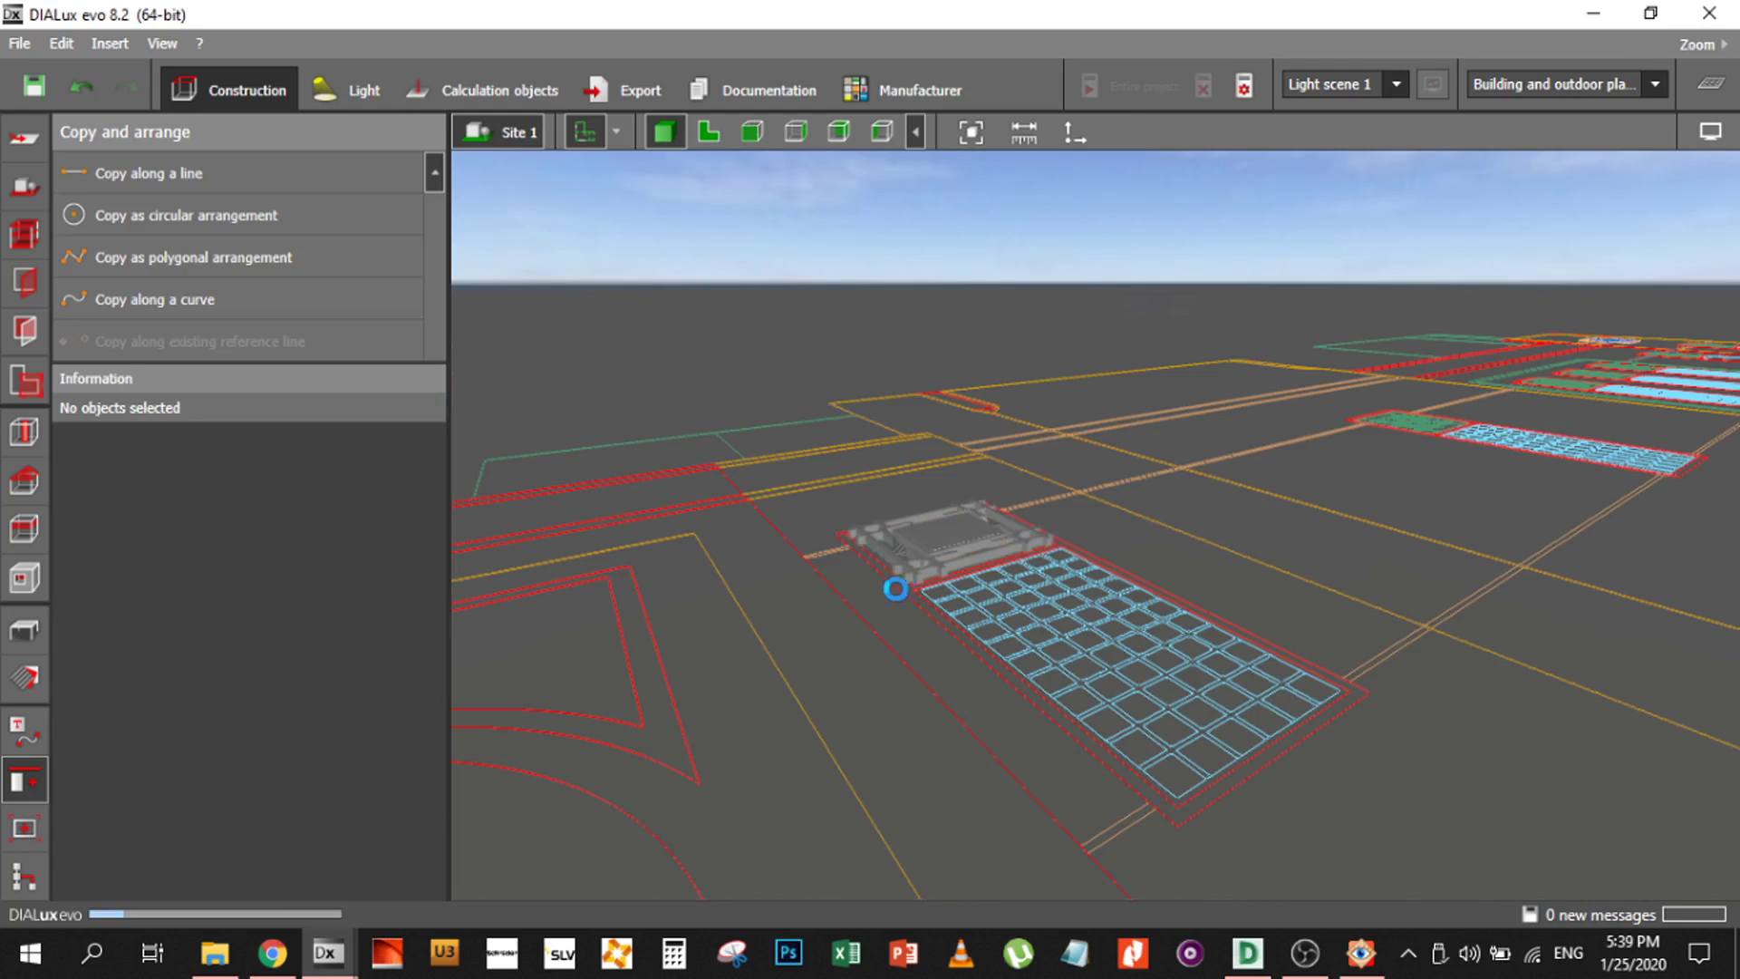
Examine the square frame and the surrounding lattice in 3D view
scroll(956, 562, down, 3)
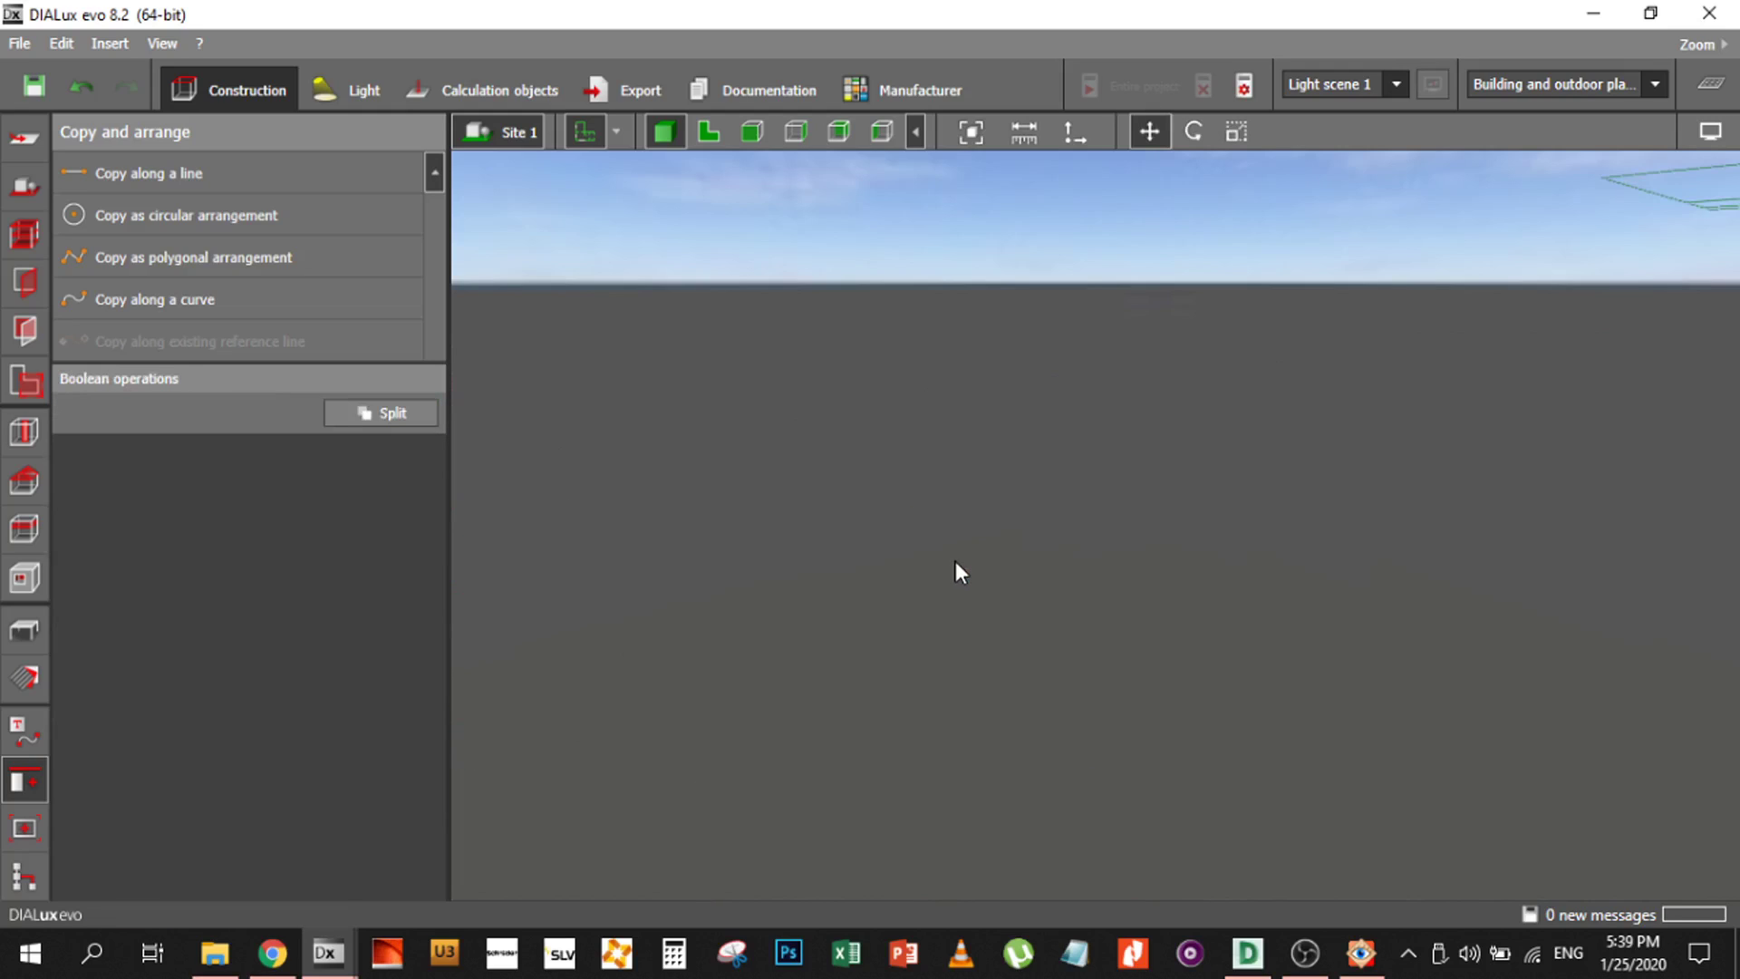
scroll(949, 559, up, 5)
click(808, 413)
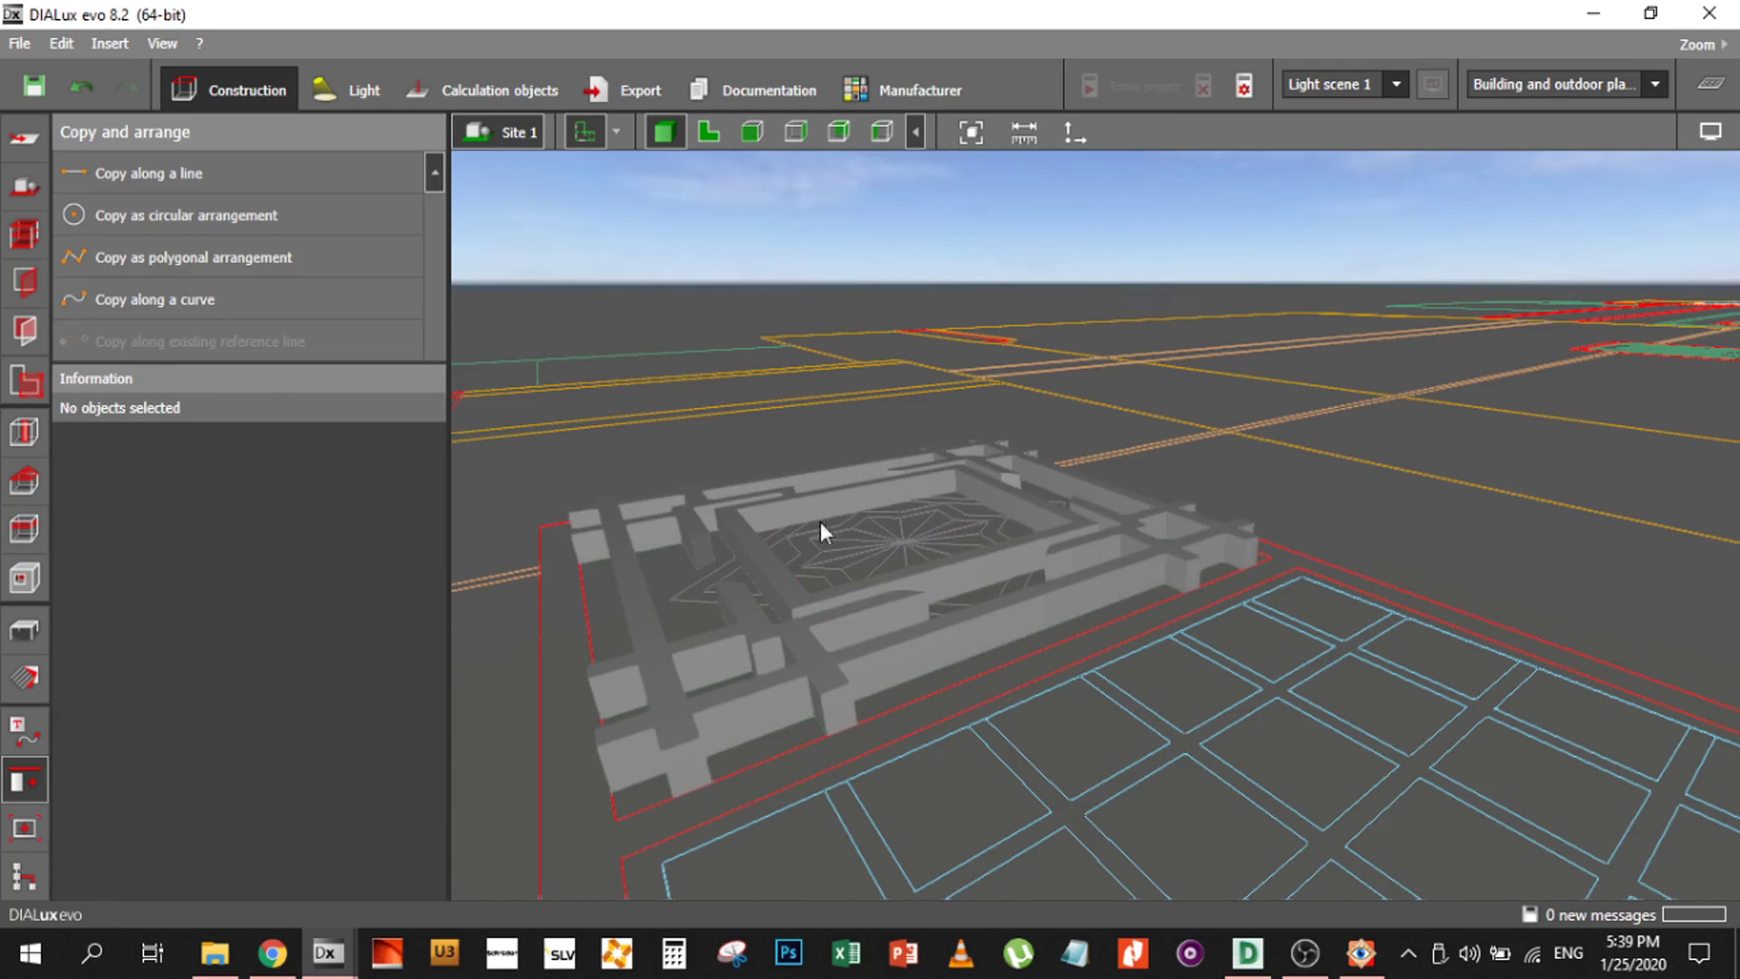
click(760, 568)
click(727, 370)
In the floorplan view, try to subtract the square frame from its duplicate, using Difference between 2 objects 3 as the object to cut
click(723, 132)
click(760, 399)
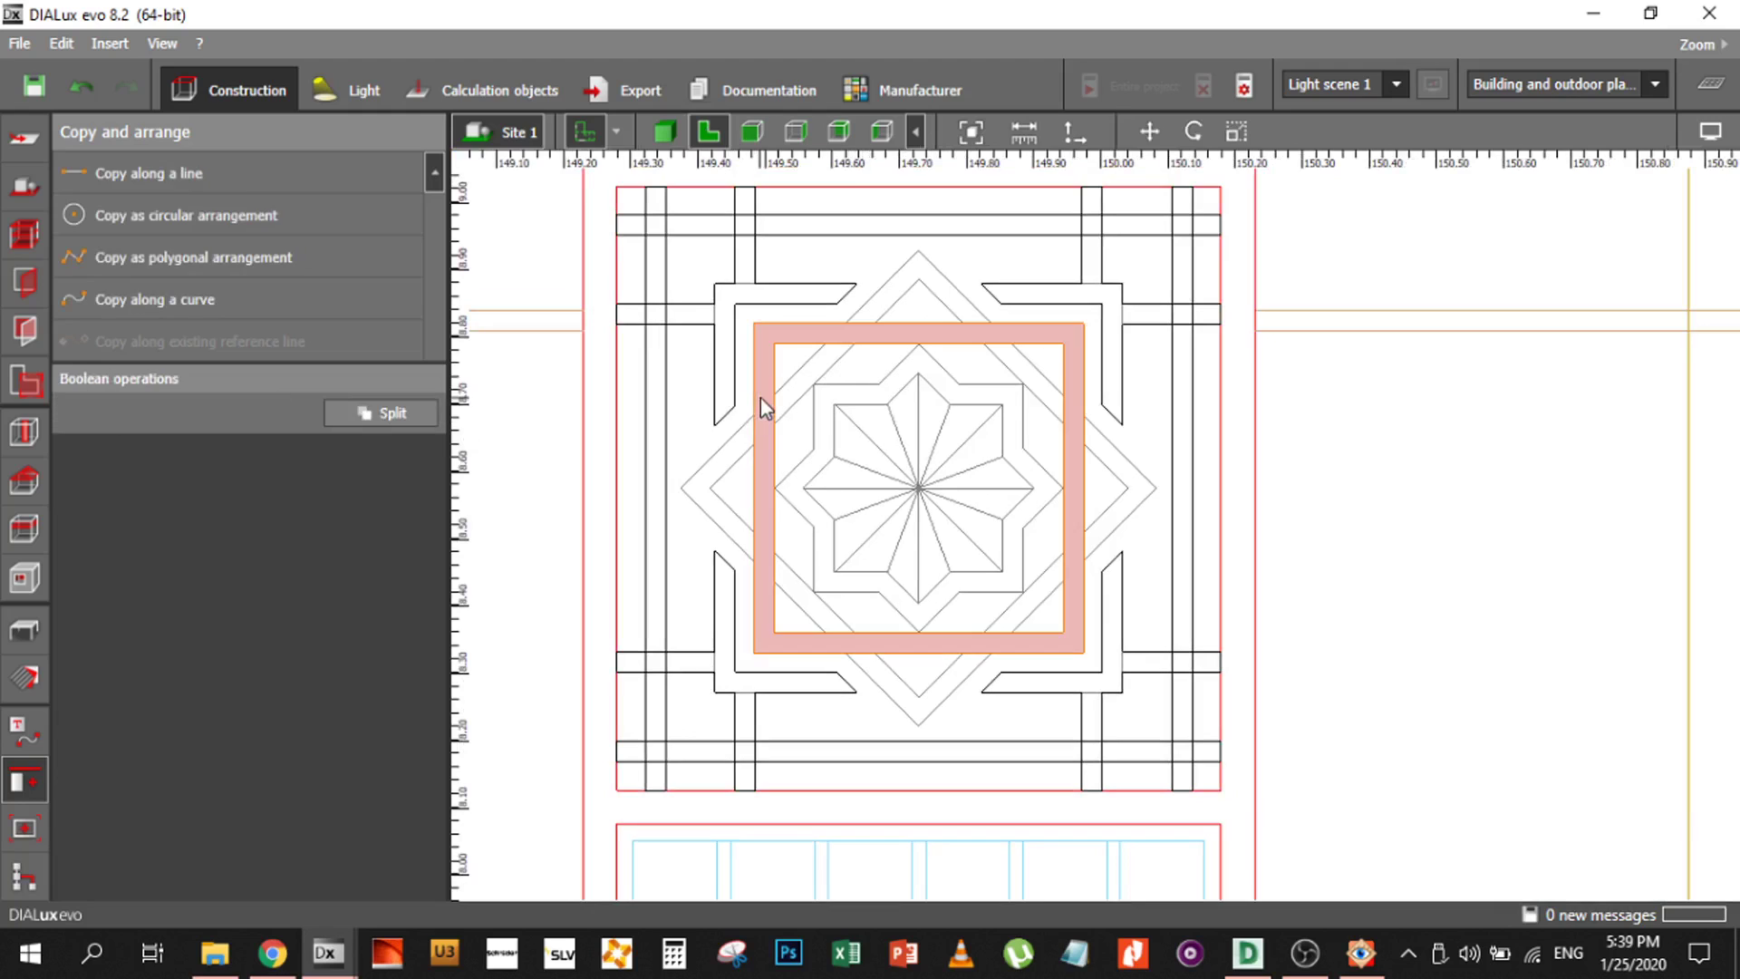
click(1150, 131)
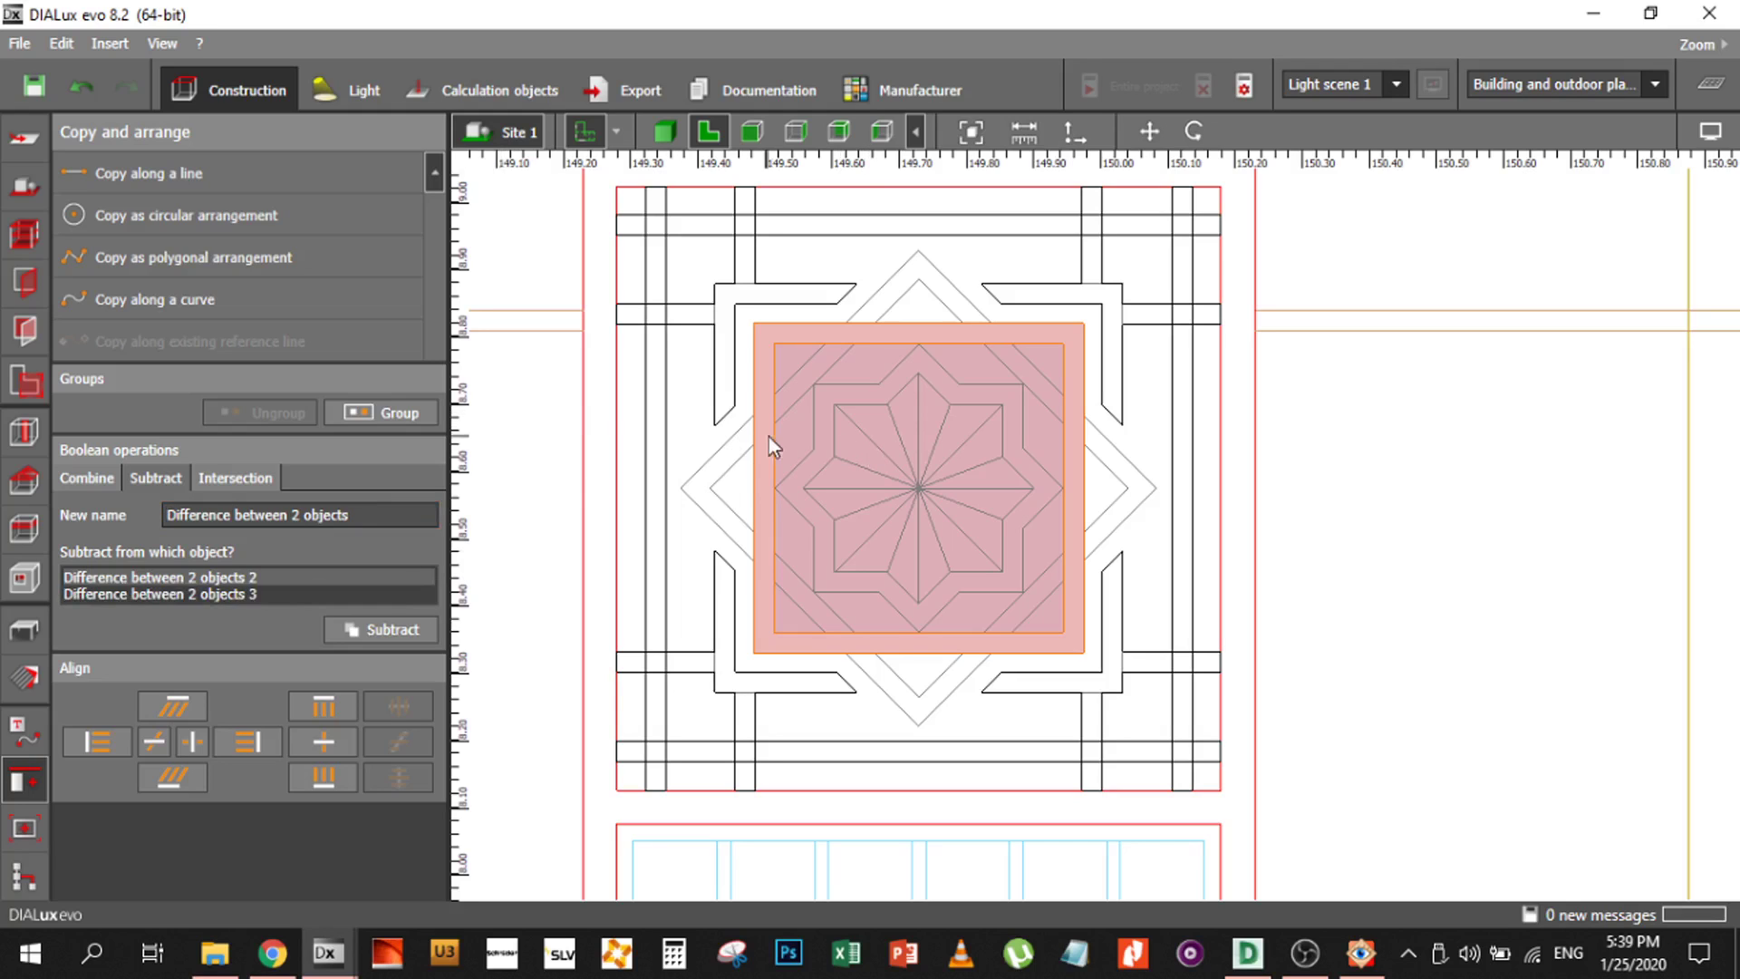
click(286, 599)
click(284, 580)
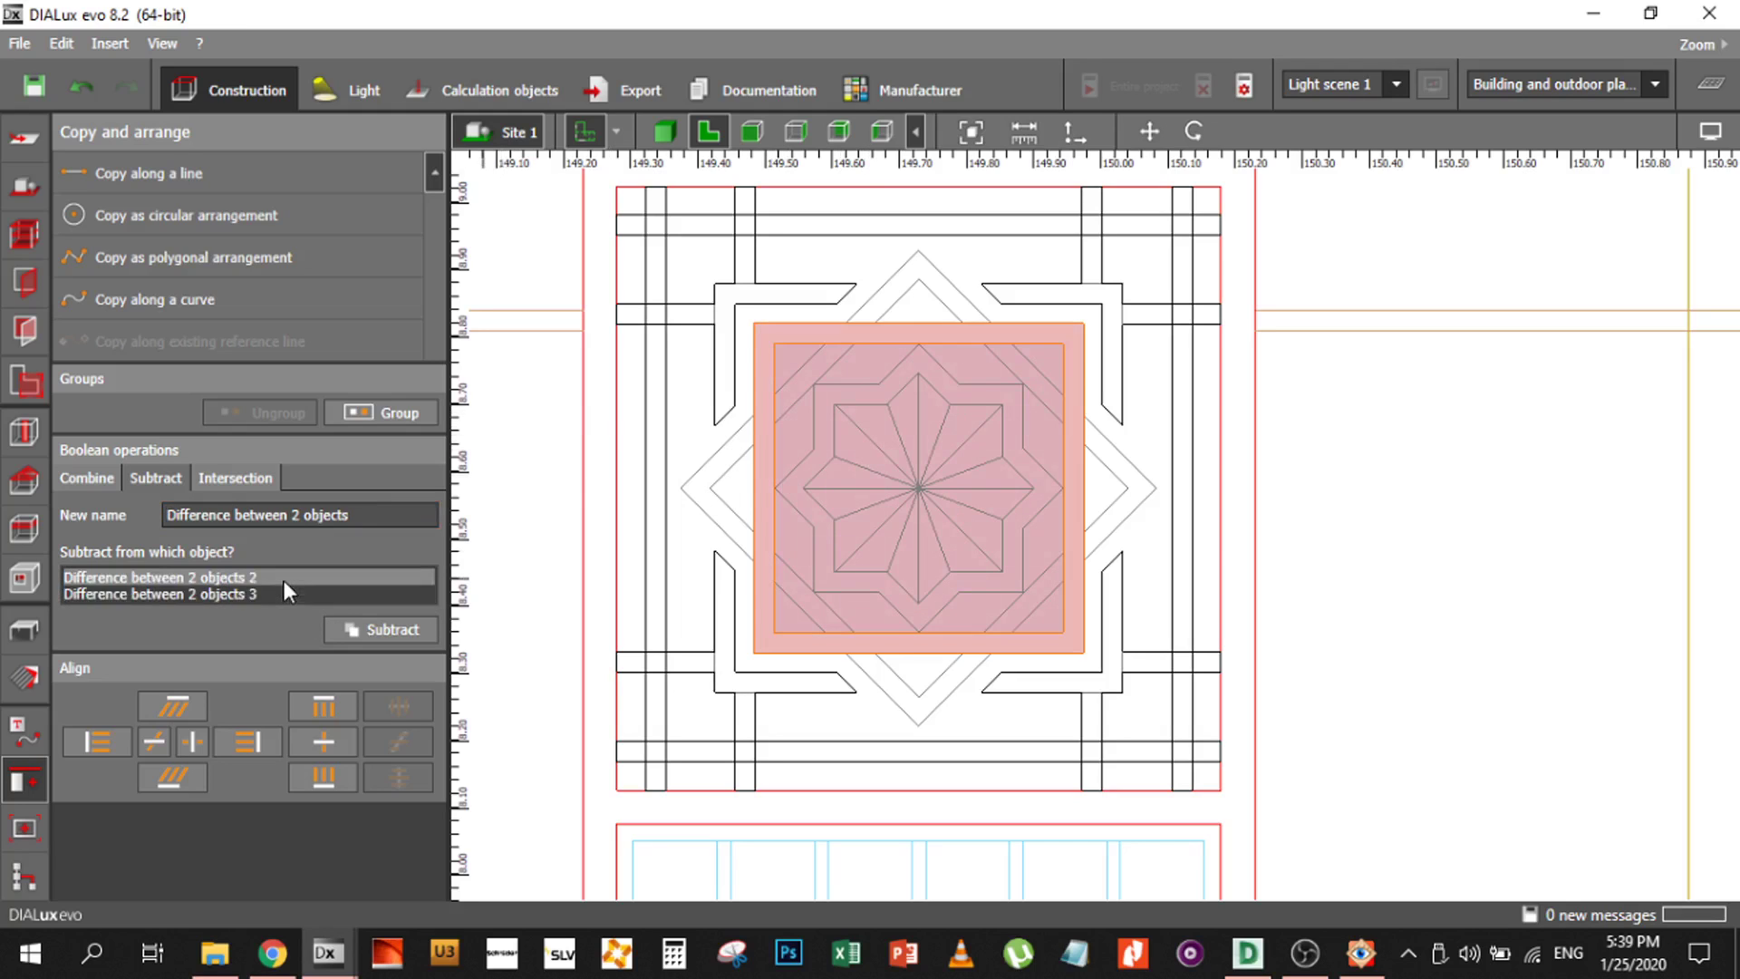
click(282, 596)
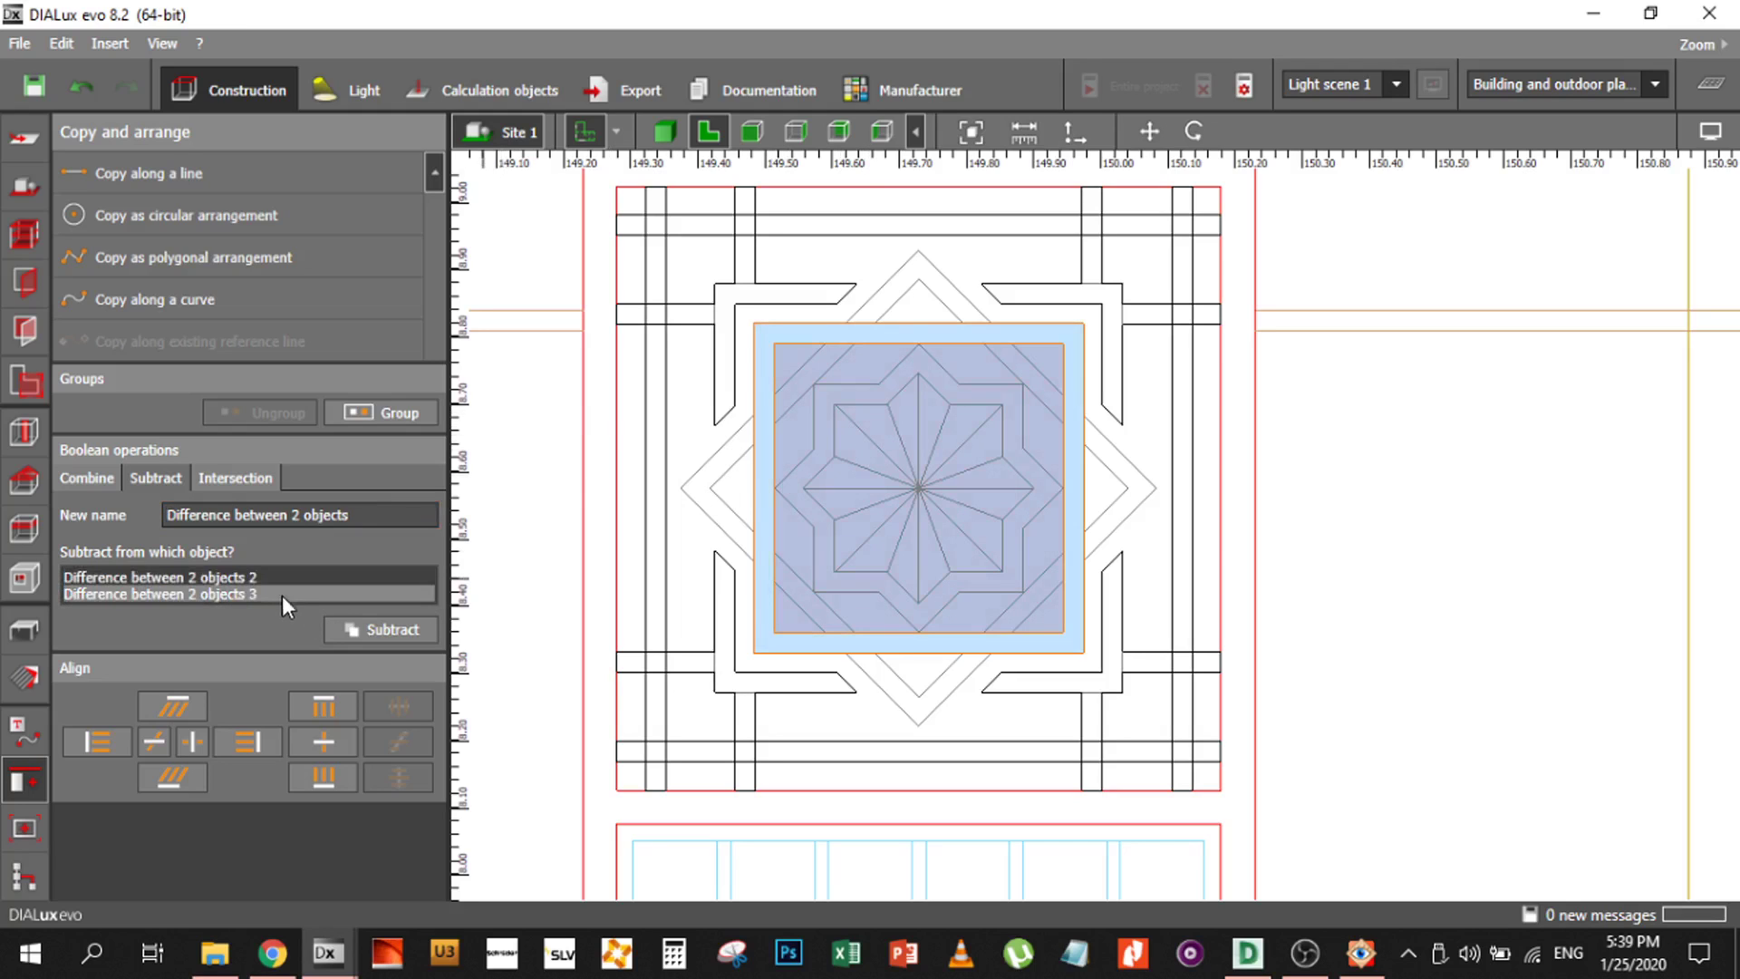
click(393, 632)
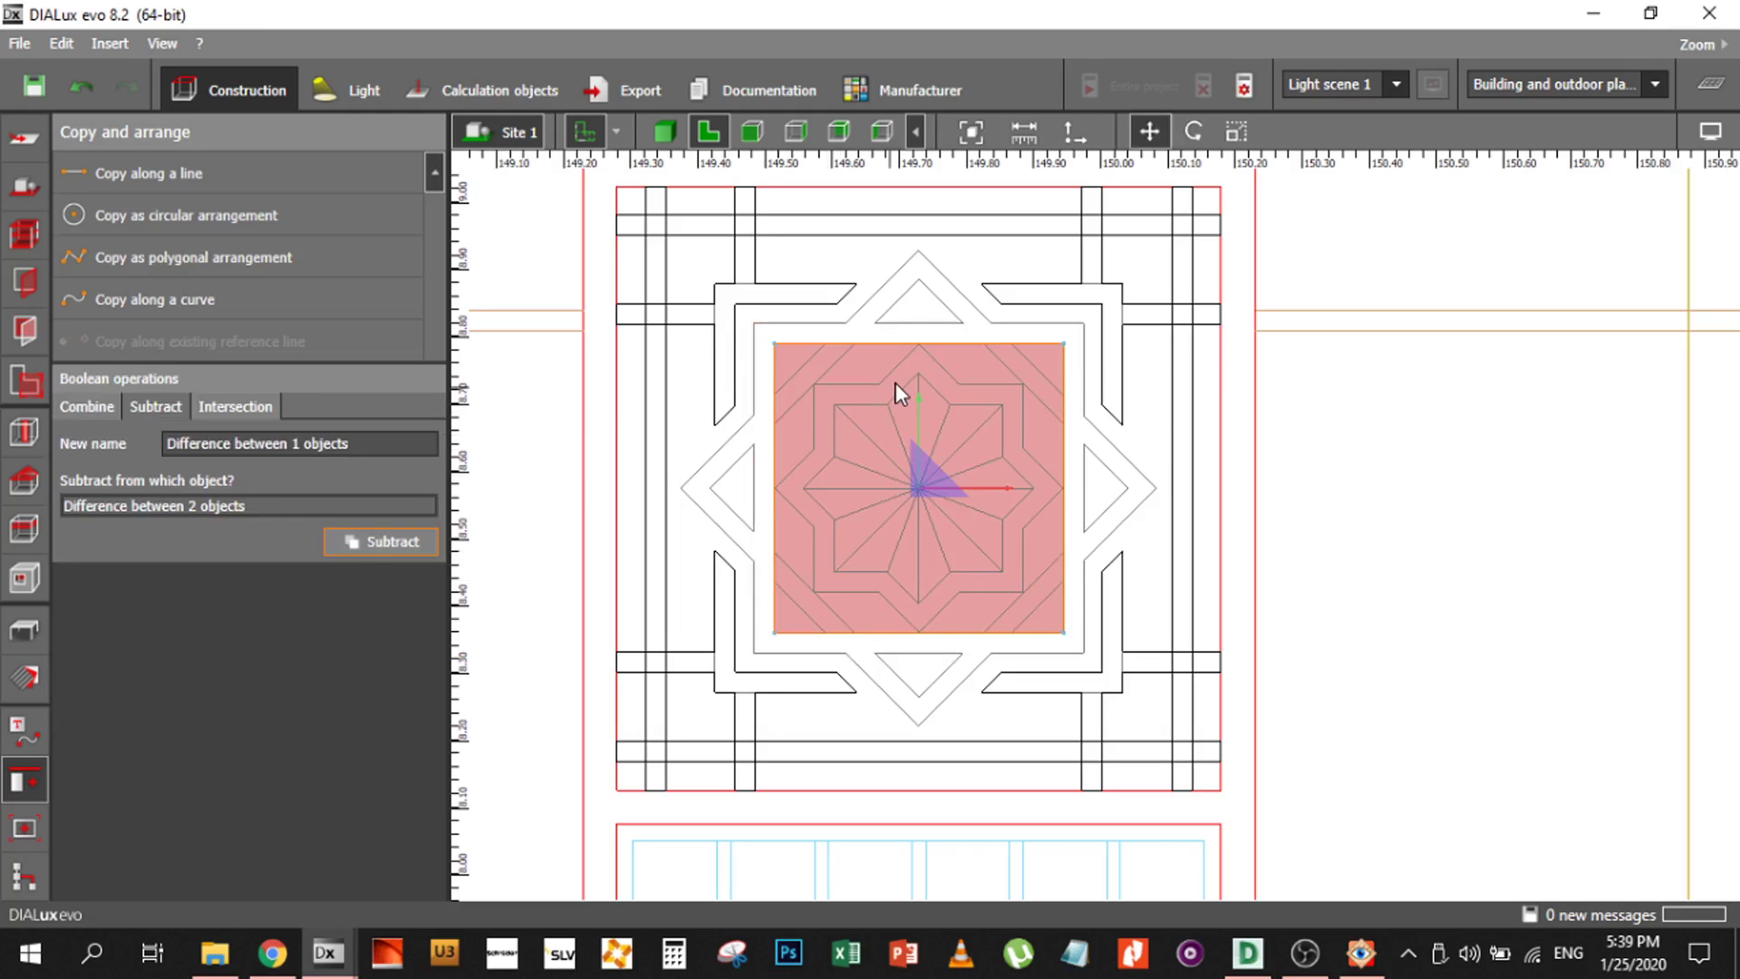
click(508, 490)
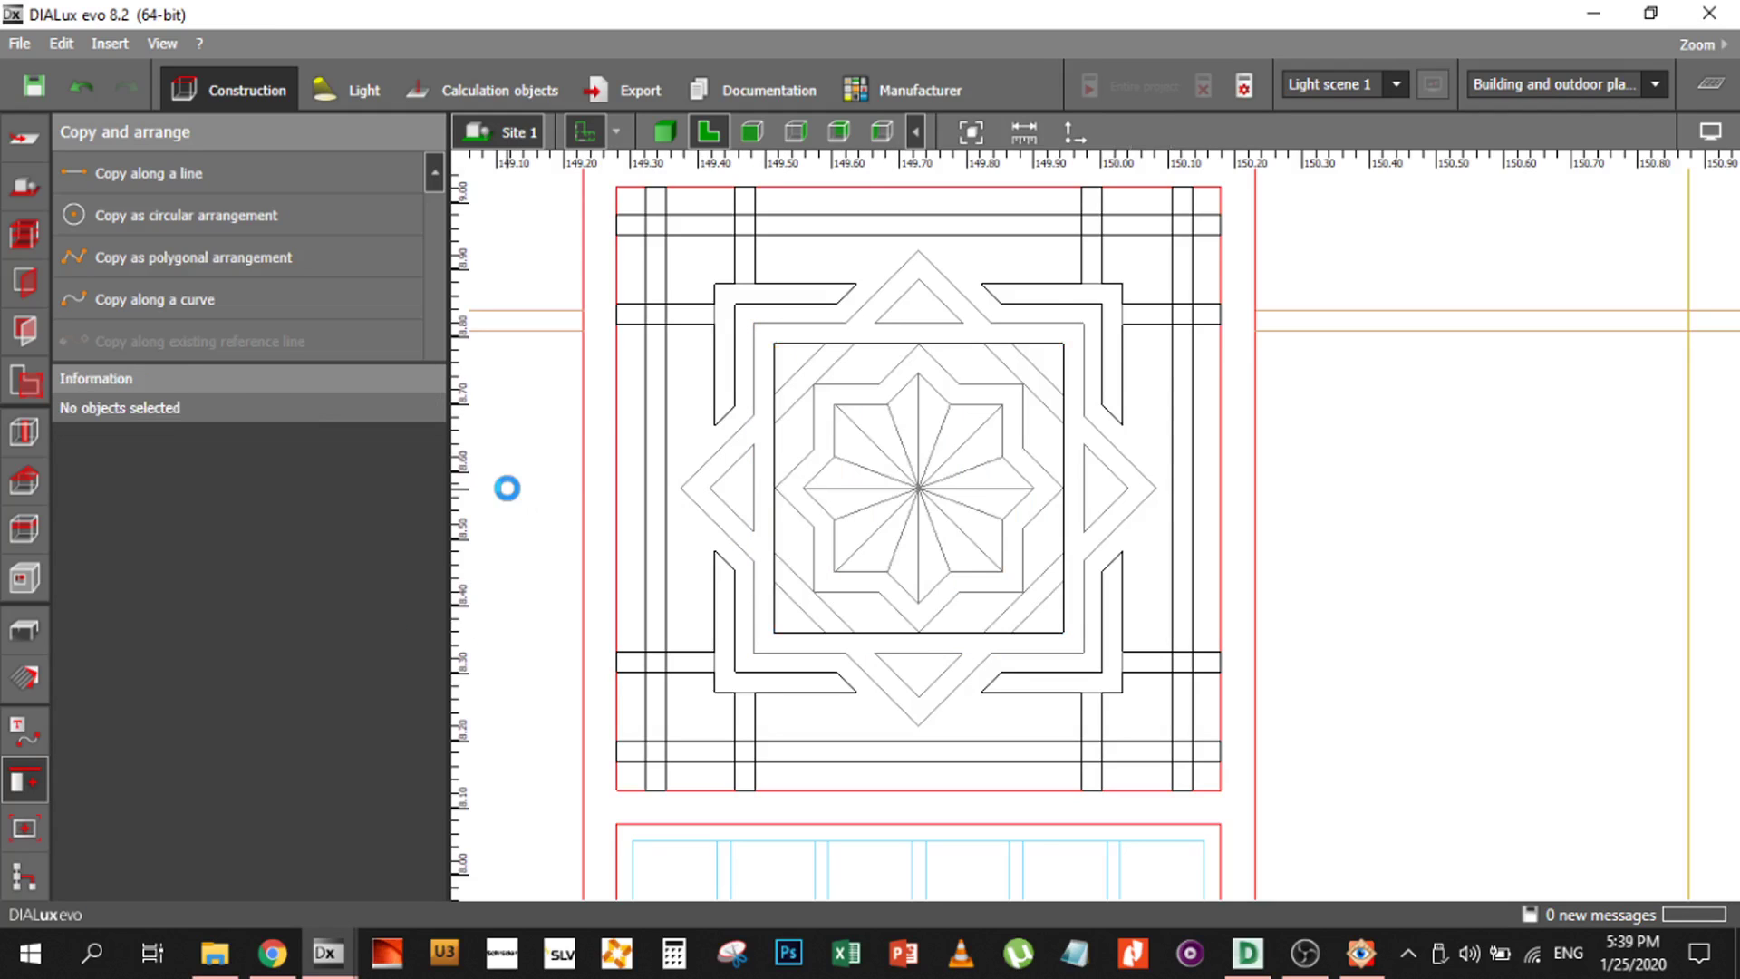
key(ctrl+z)
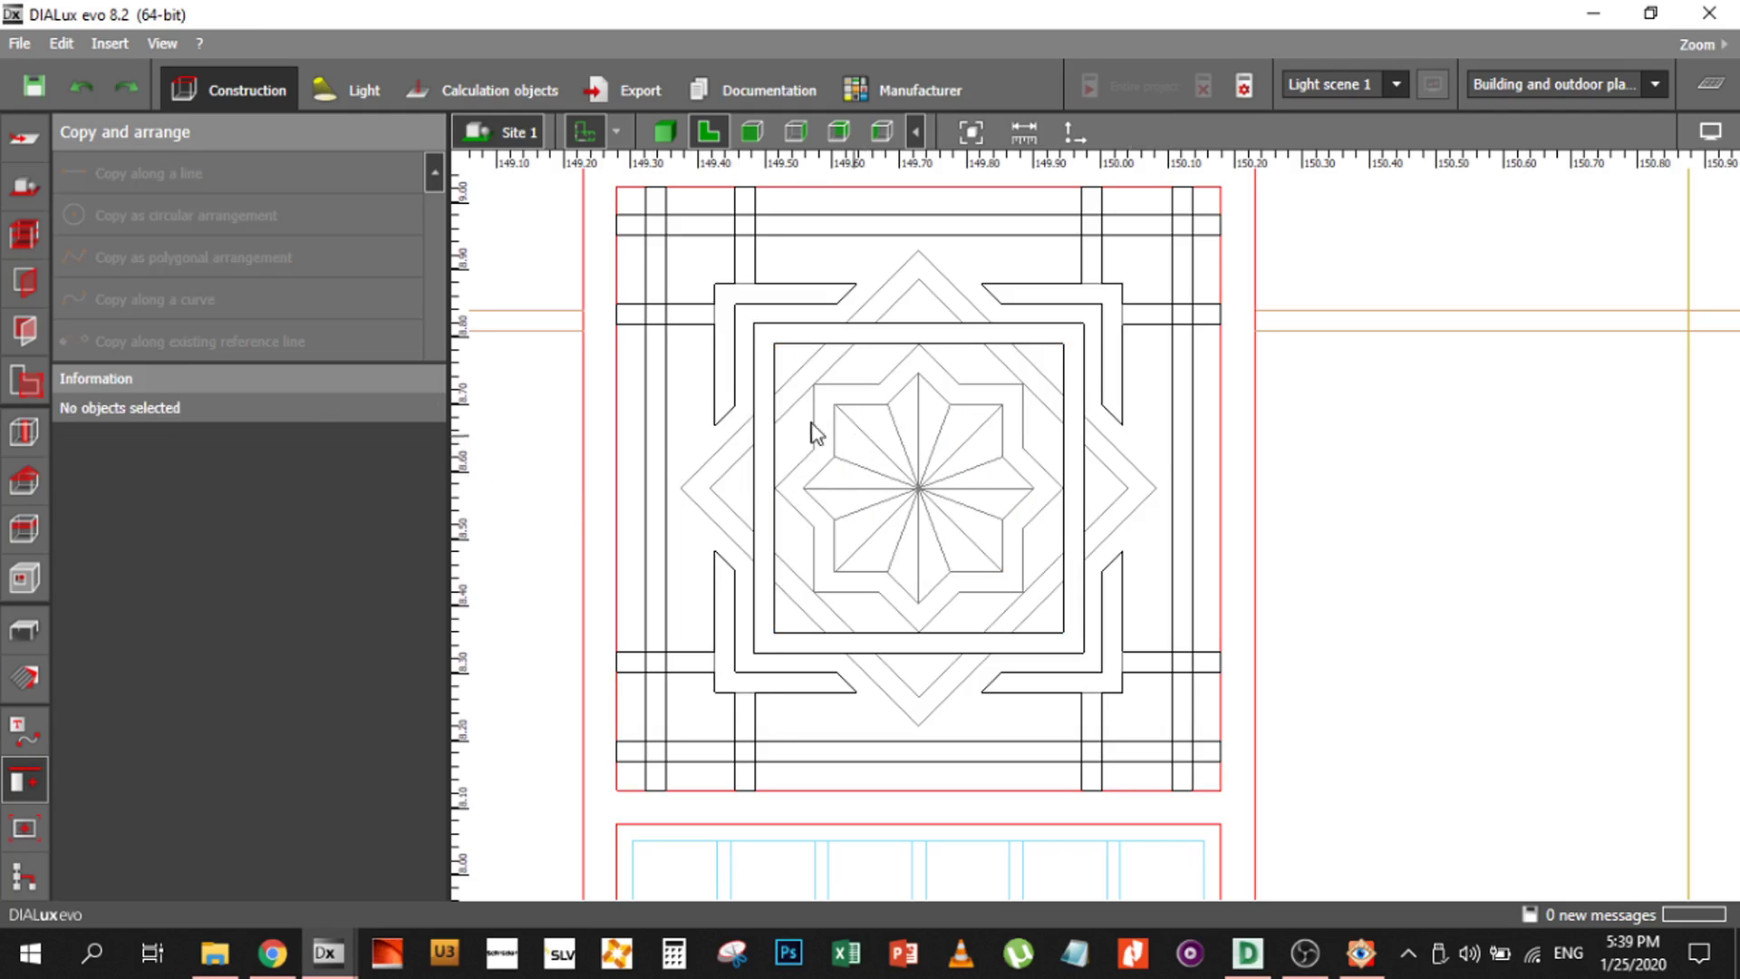
Duplicate the square frame in place in the floorplan view and rotate the copy to -45° over the diagonal square outline
click(773, 399)
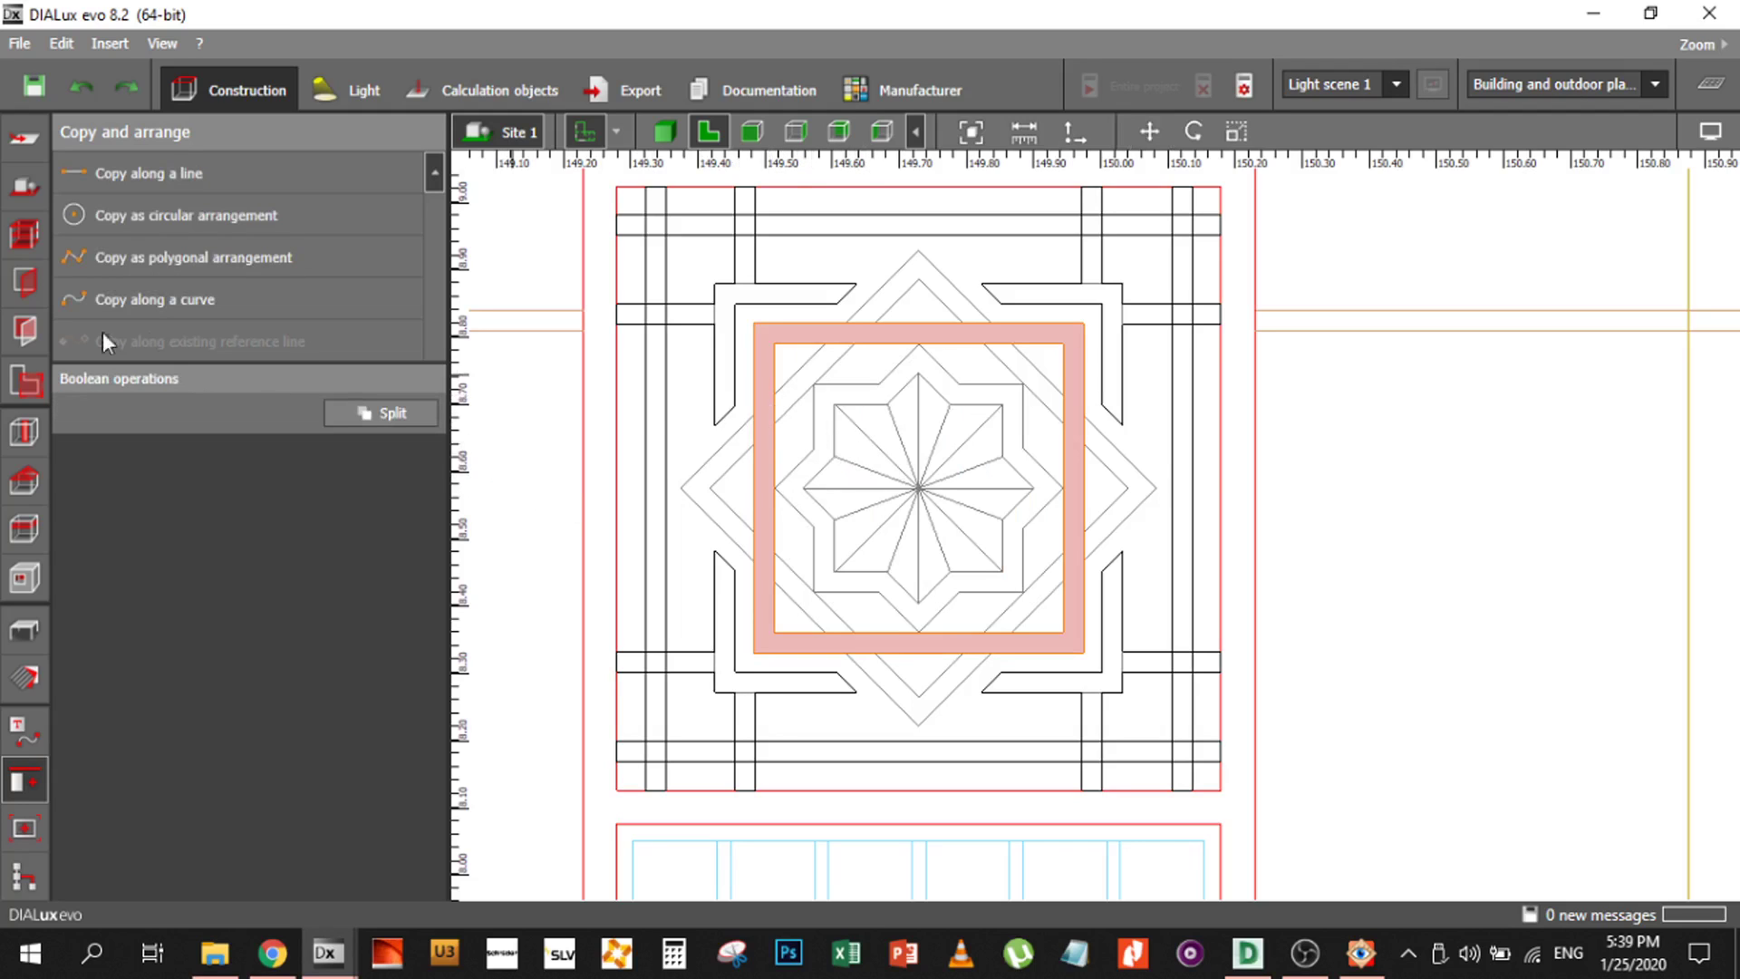
click(11, 635)
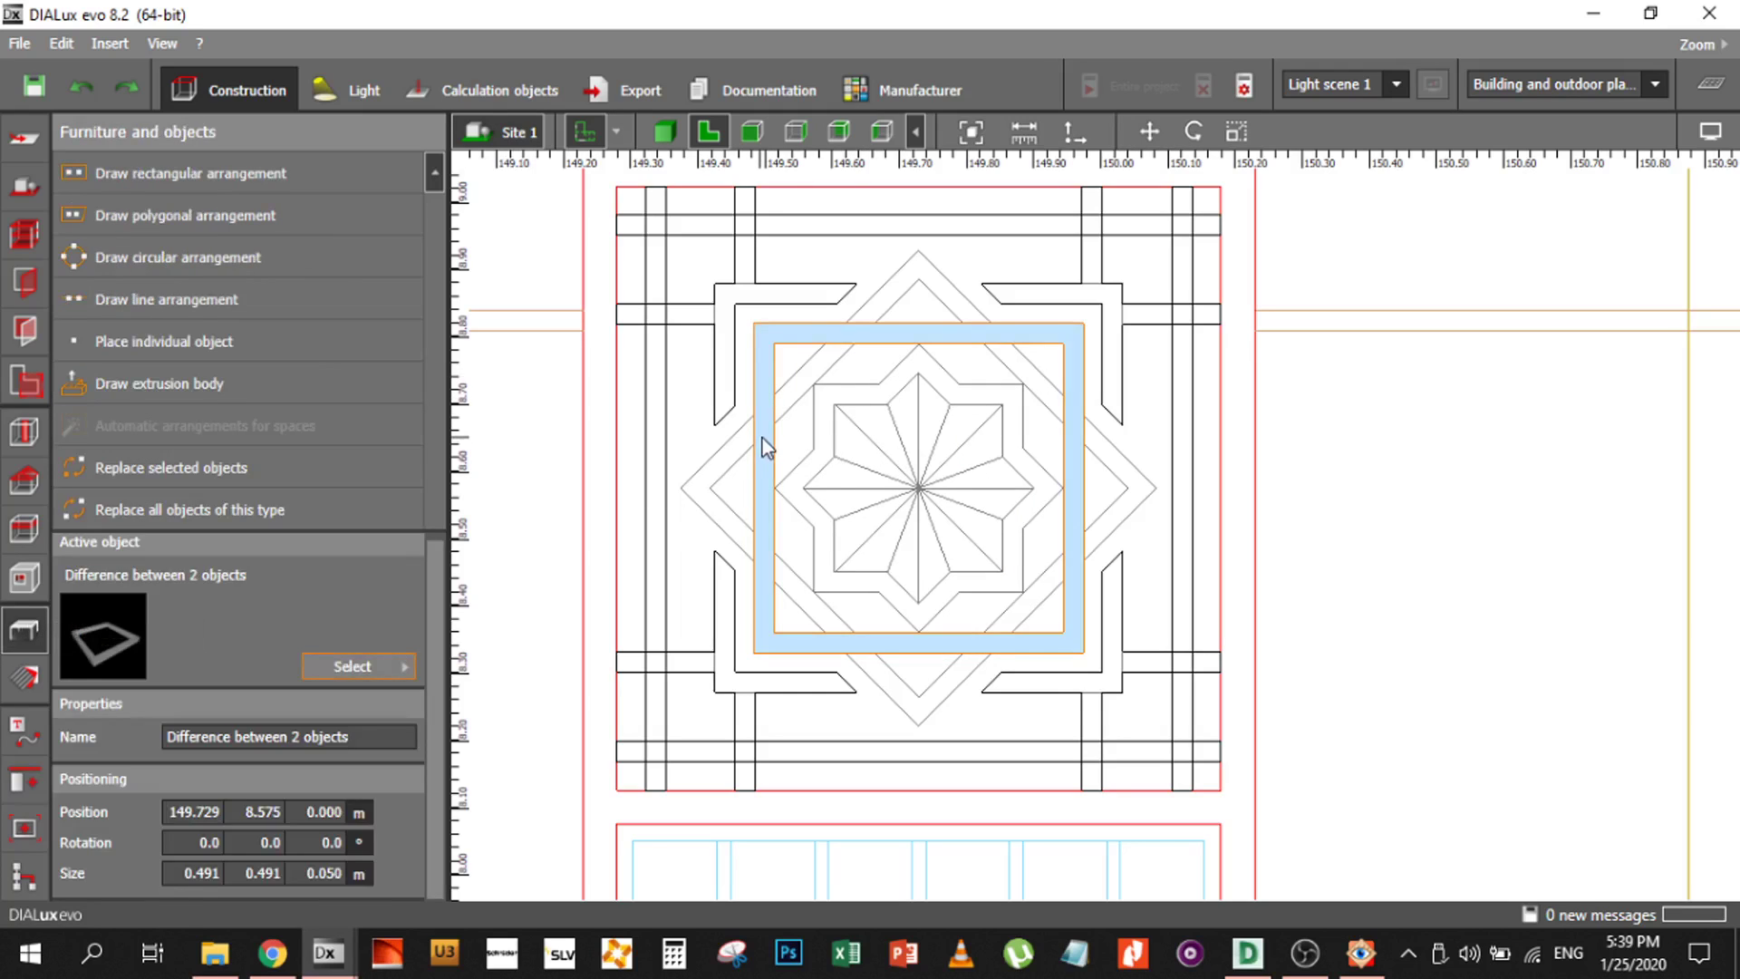
click(764, 438)
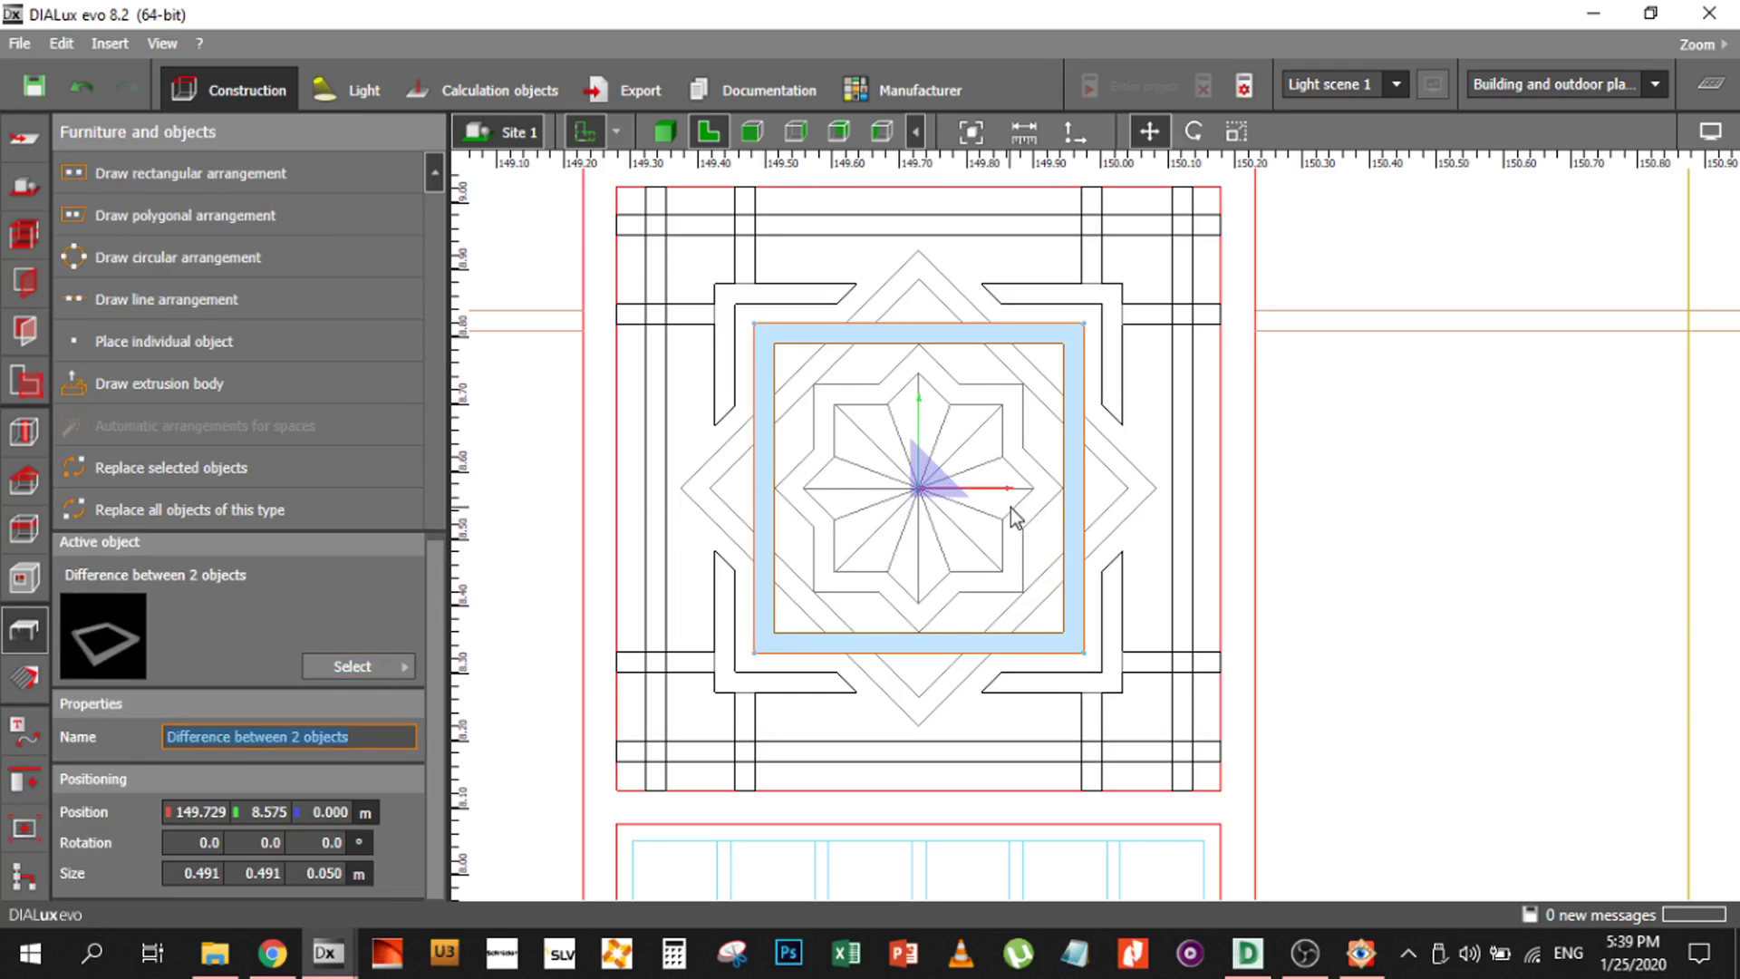
click(1193, 131)
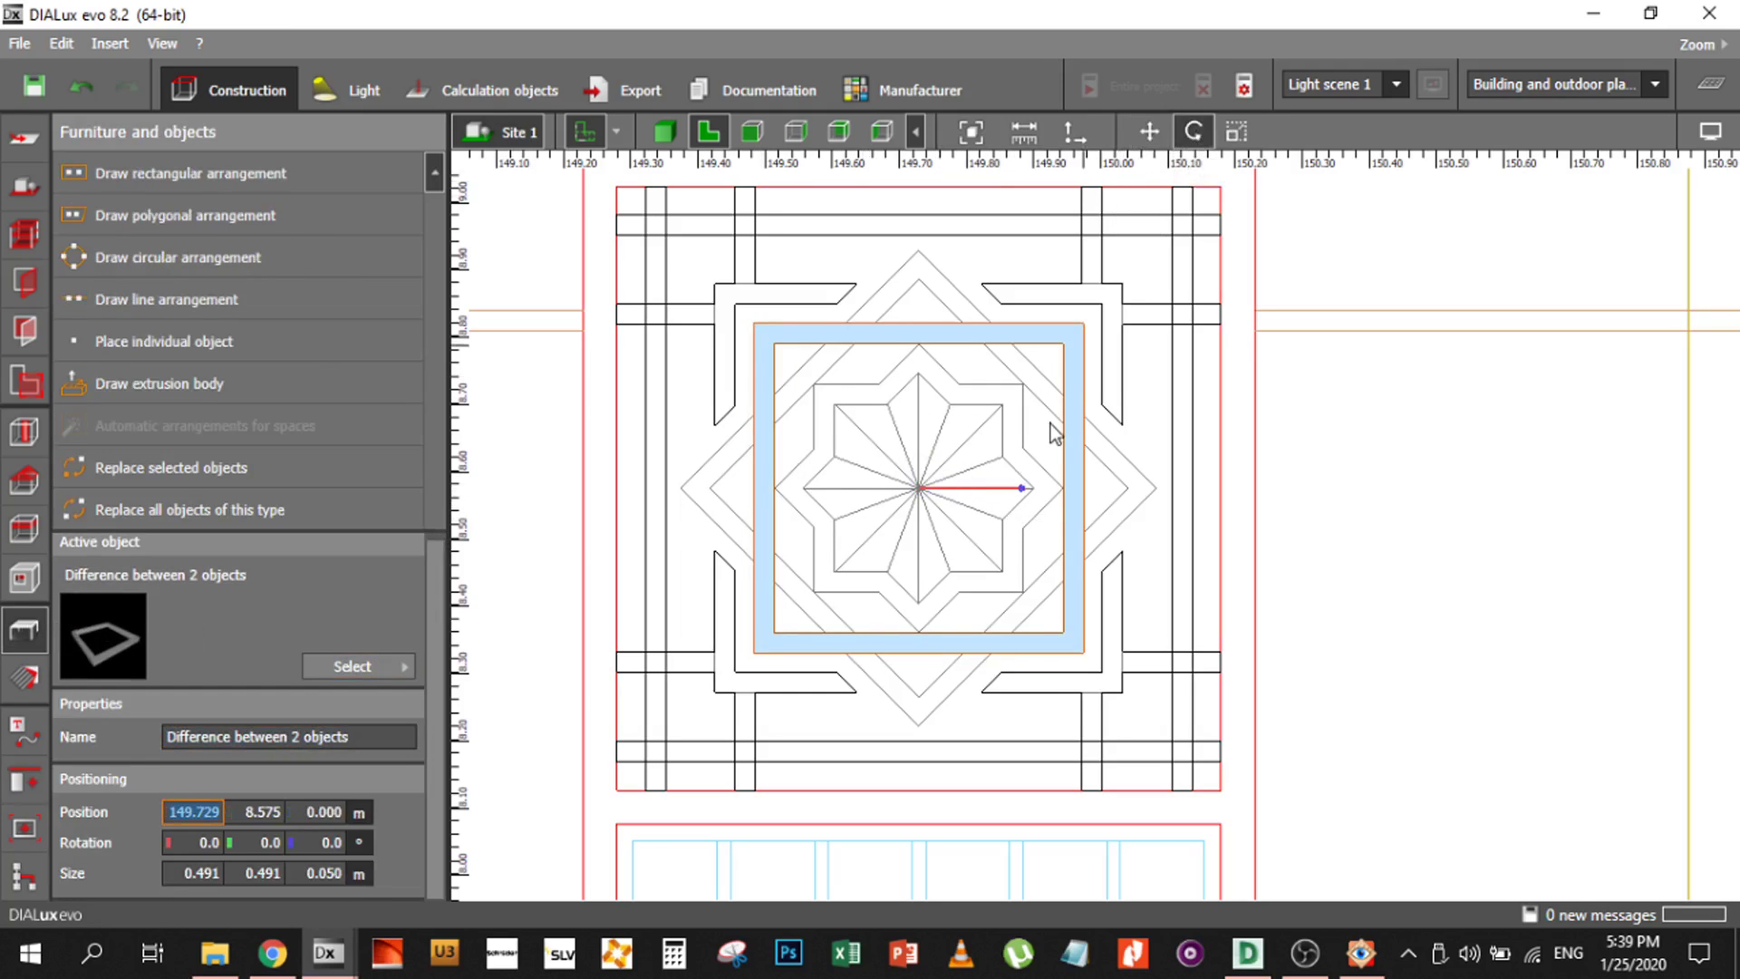
drag(1027, 492, 972, 540)
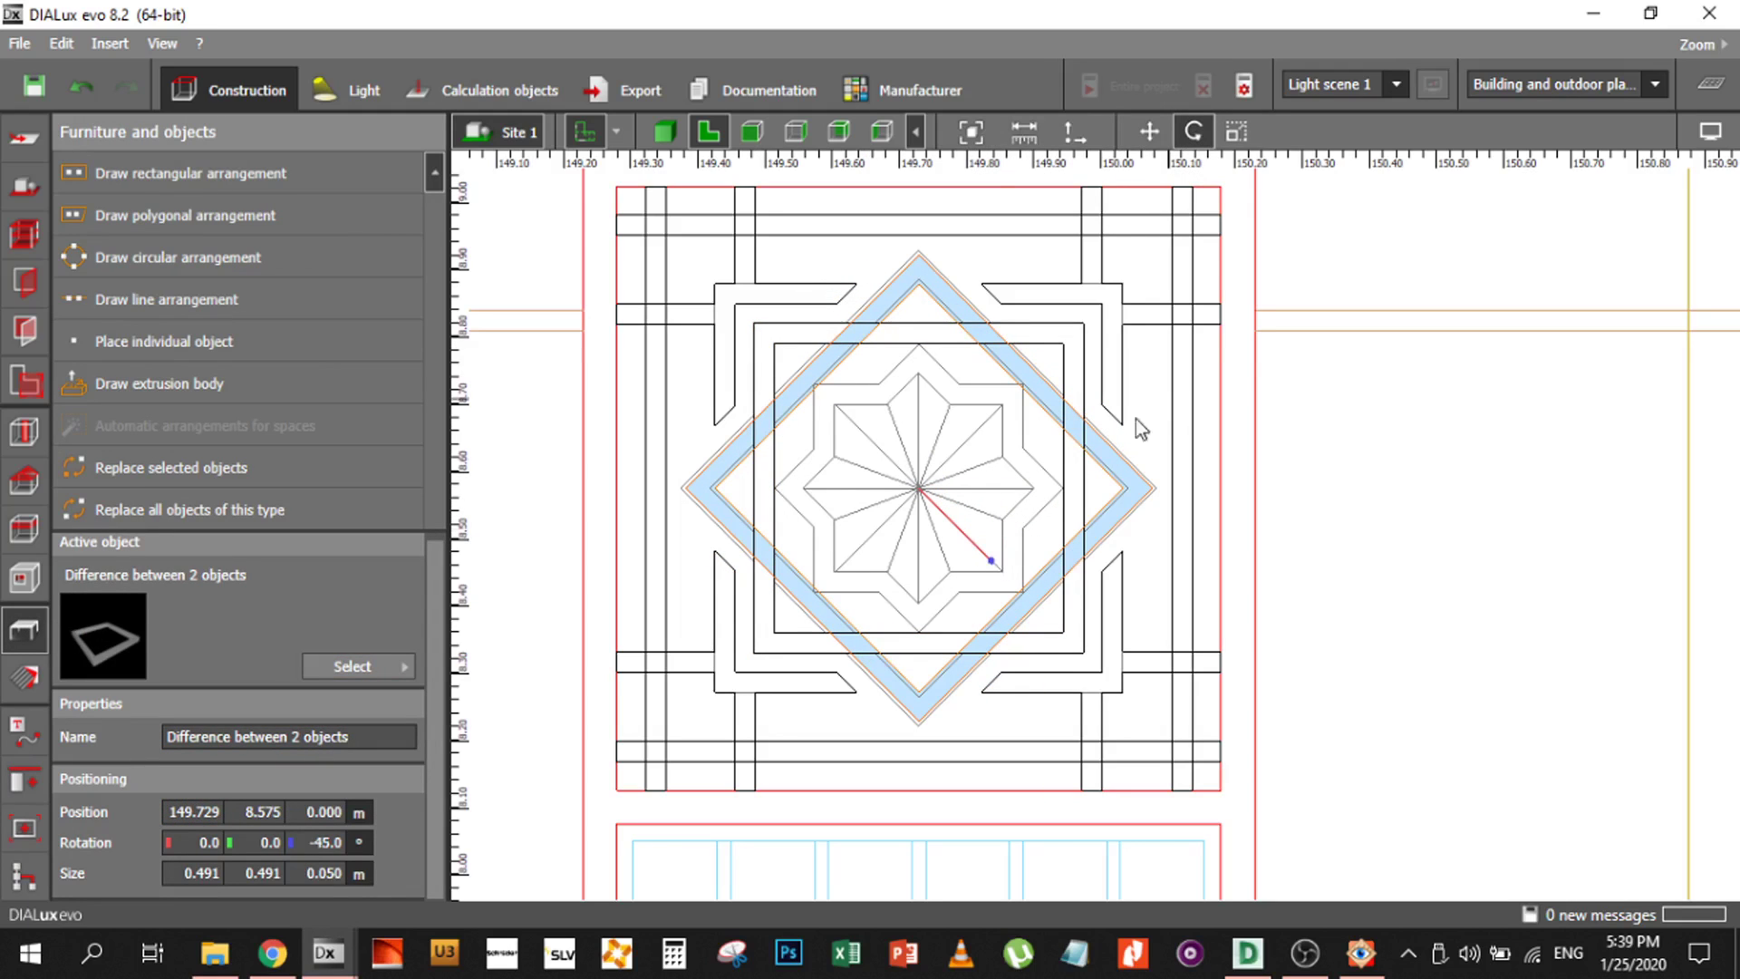
click(664, 132)
click(974, 336)
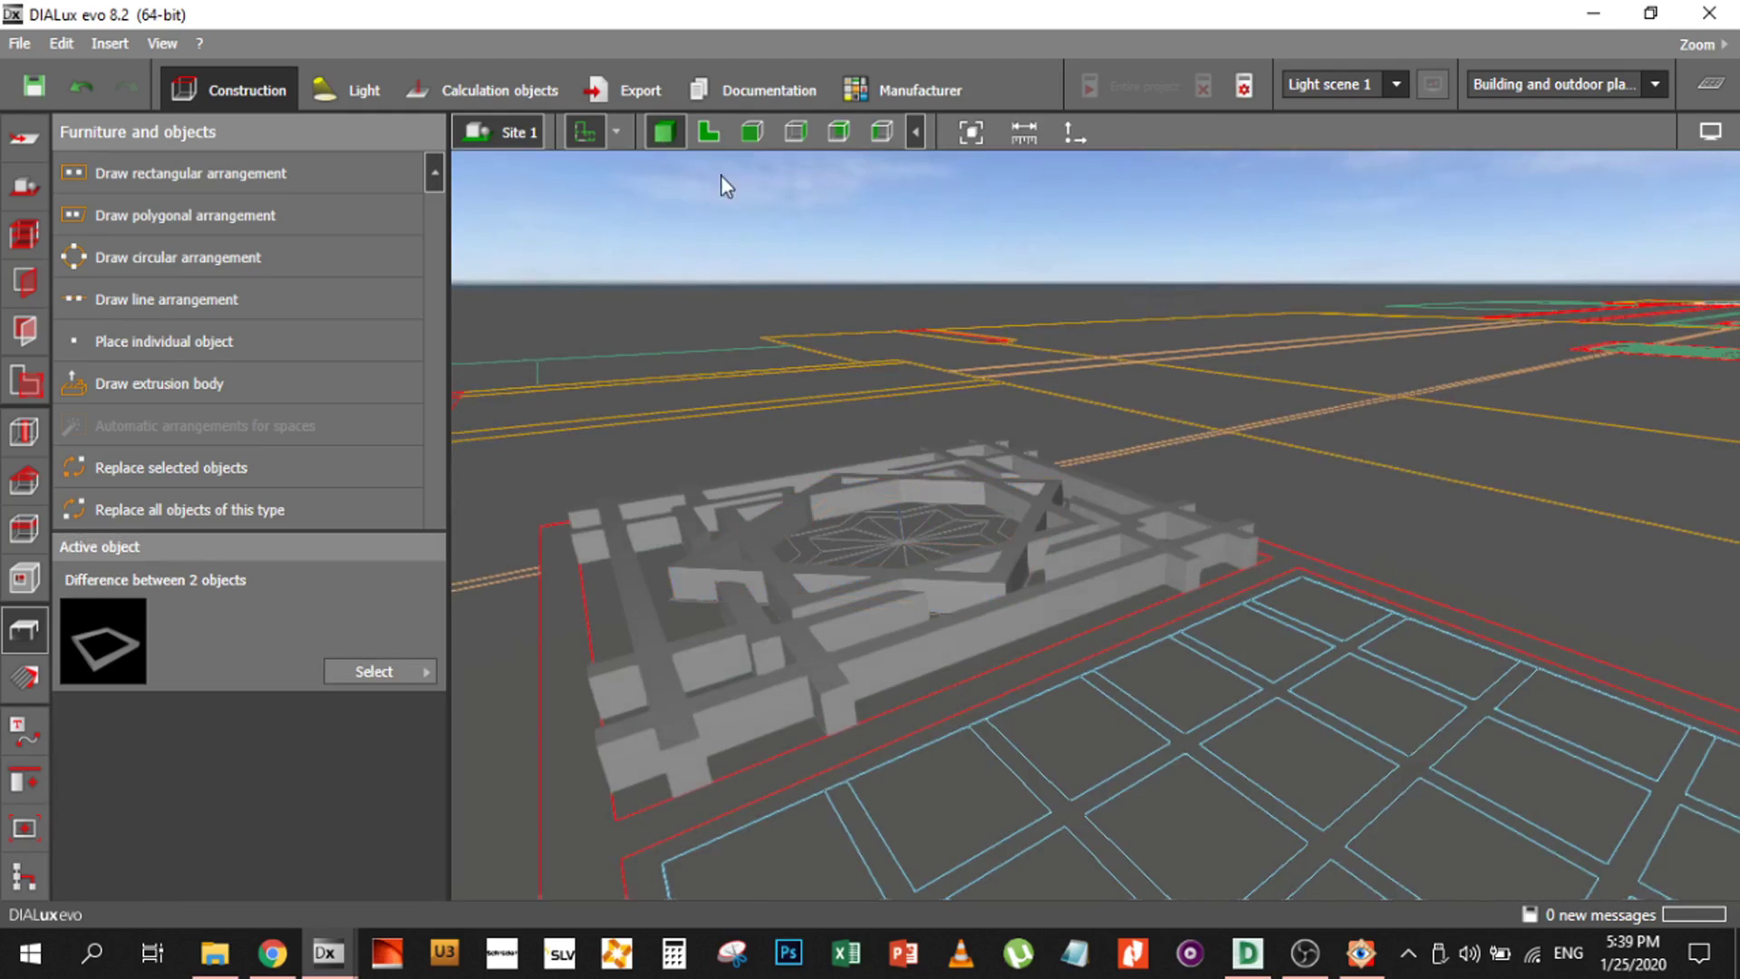
In the floorplan view, enlarge the rotated frame on all four sides to the diagonal square outline, about 0.501 by 0.501 m
click(709, 132)
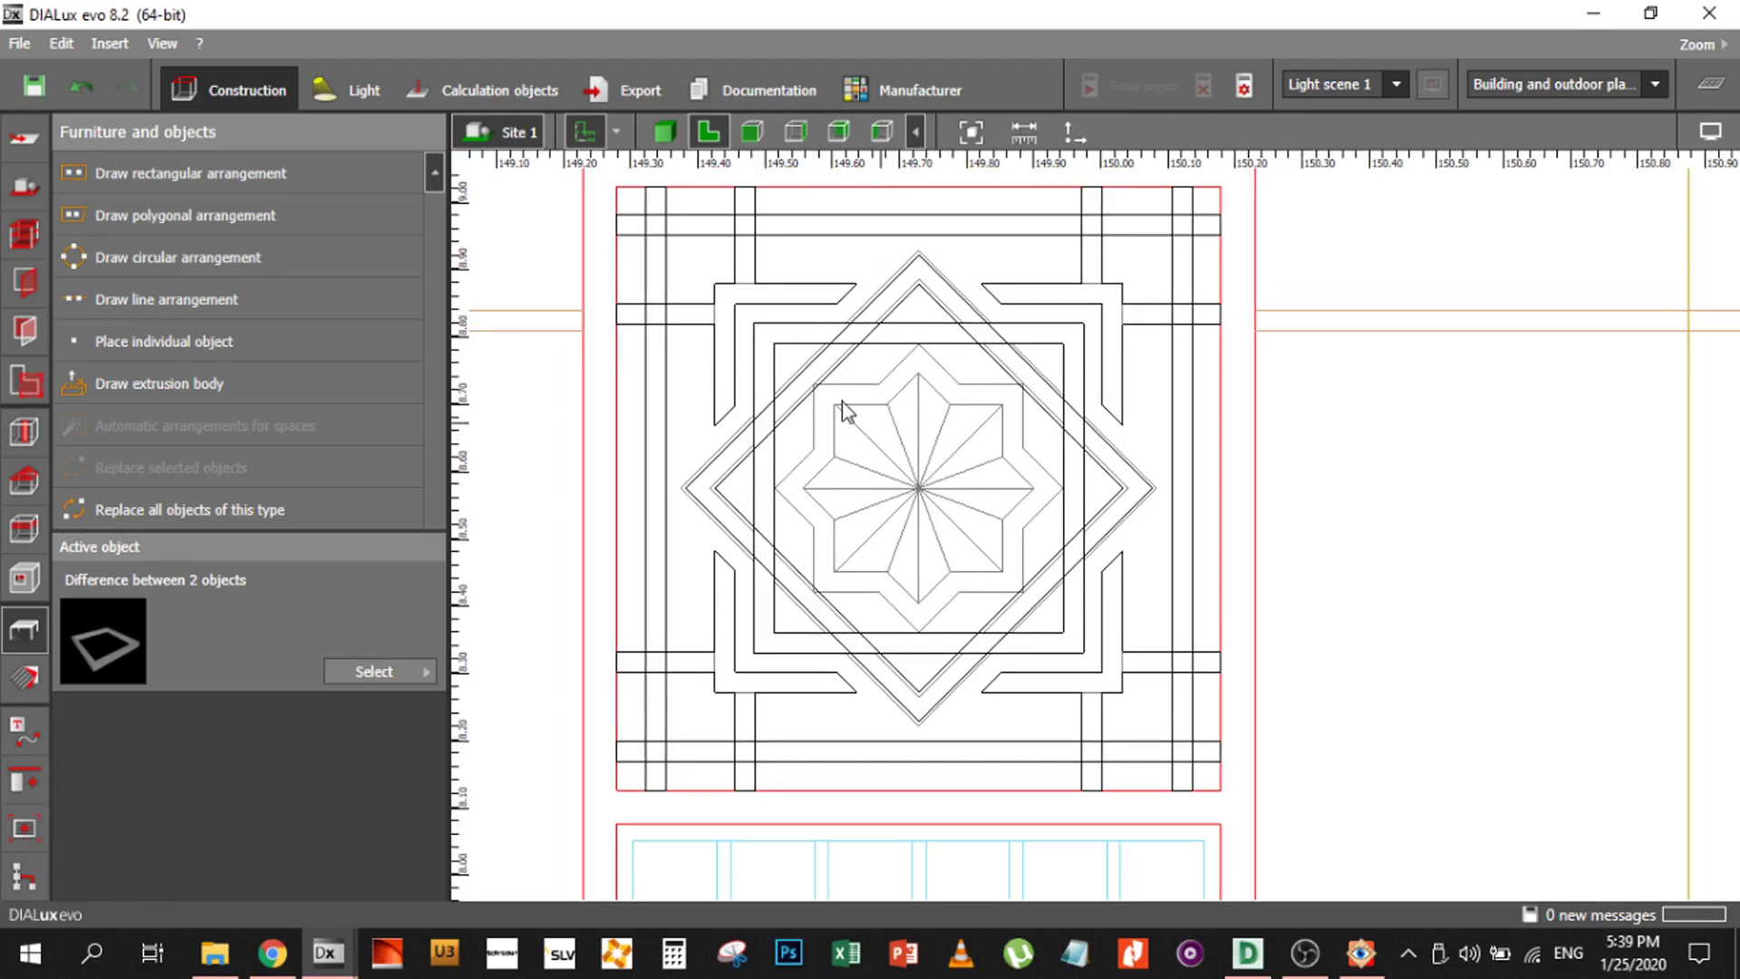
click(831, 613)
scroll(1016, 426, up, 1)
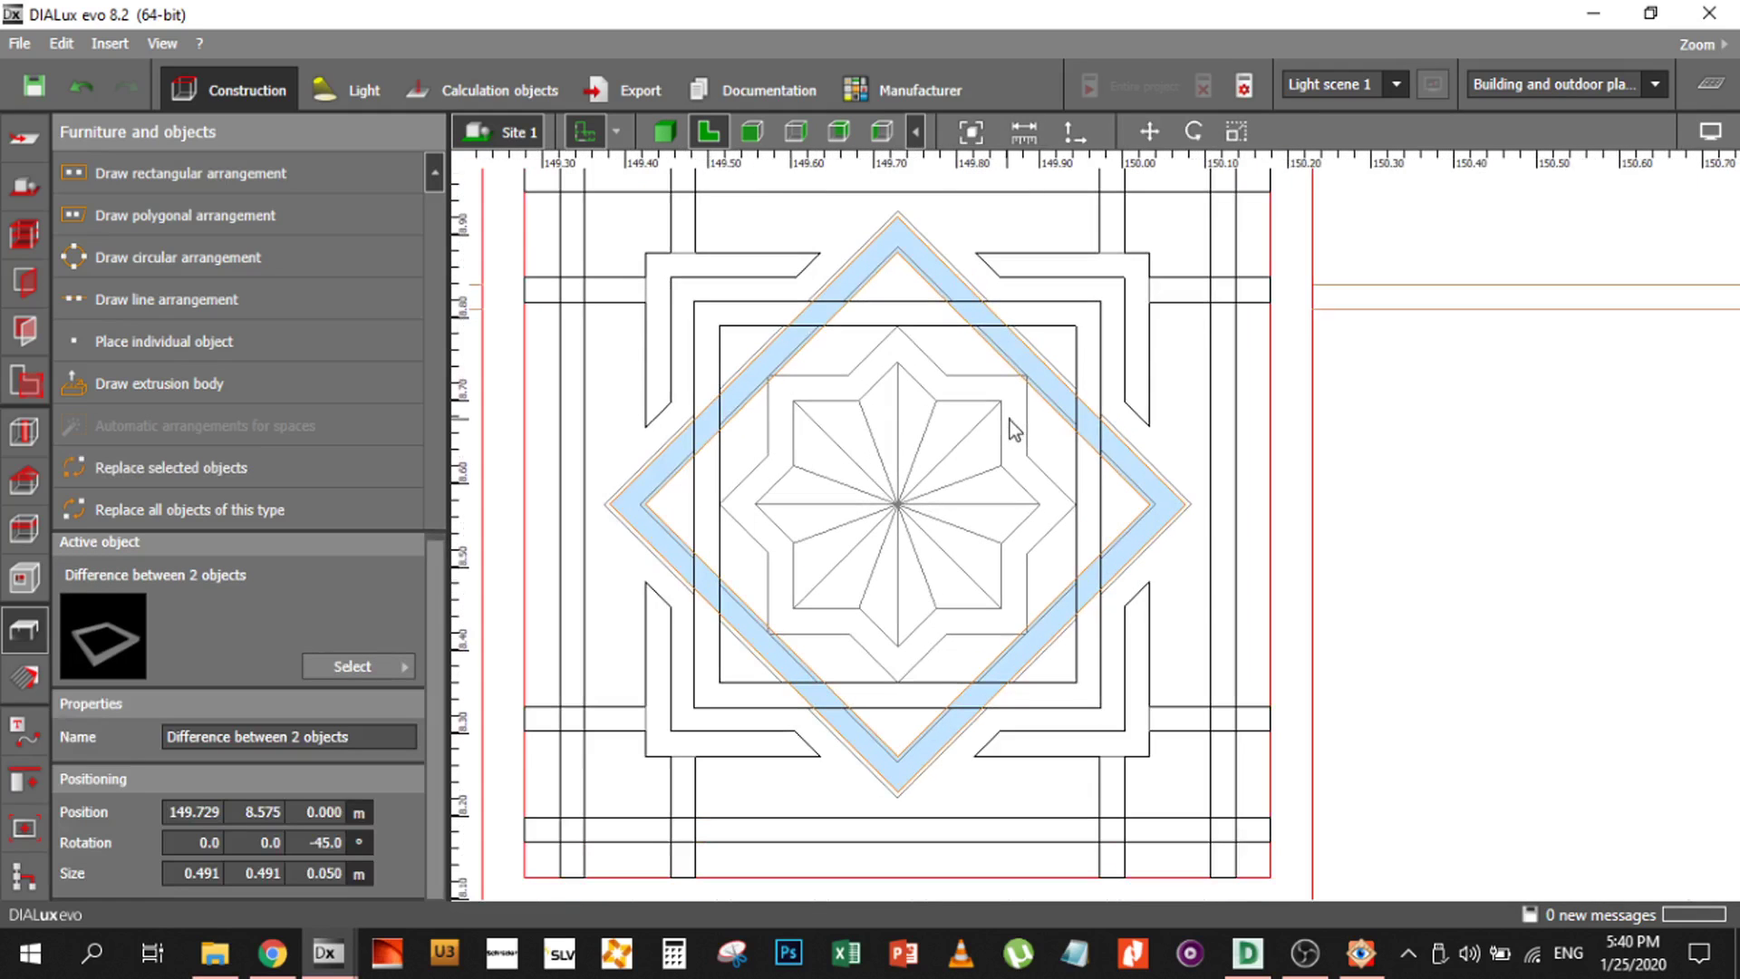
click(1236, 131)
drag(772, 370, 763, 363)
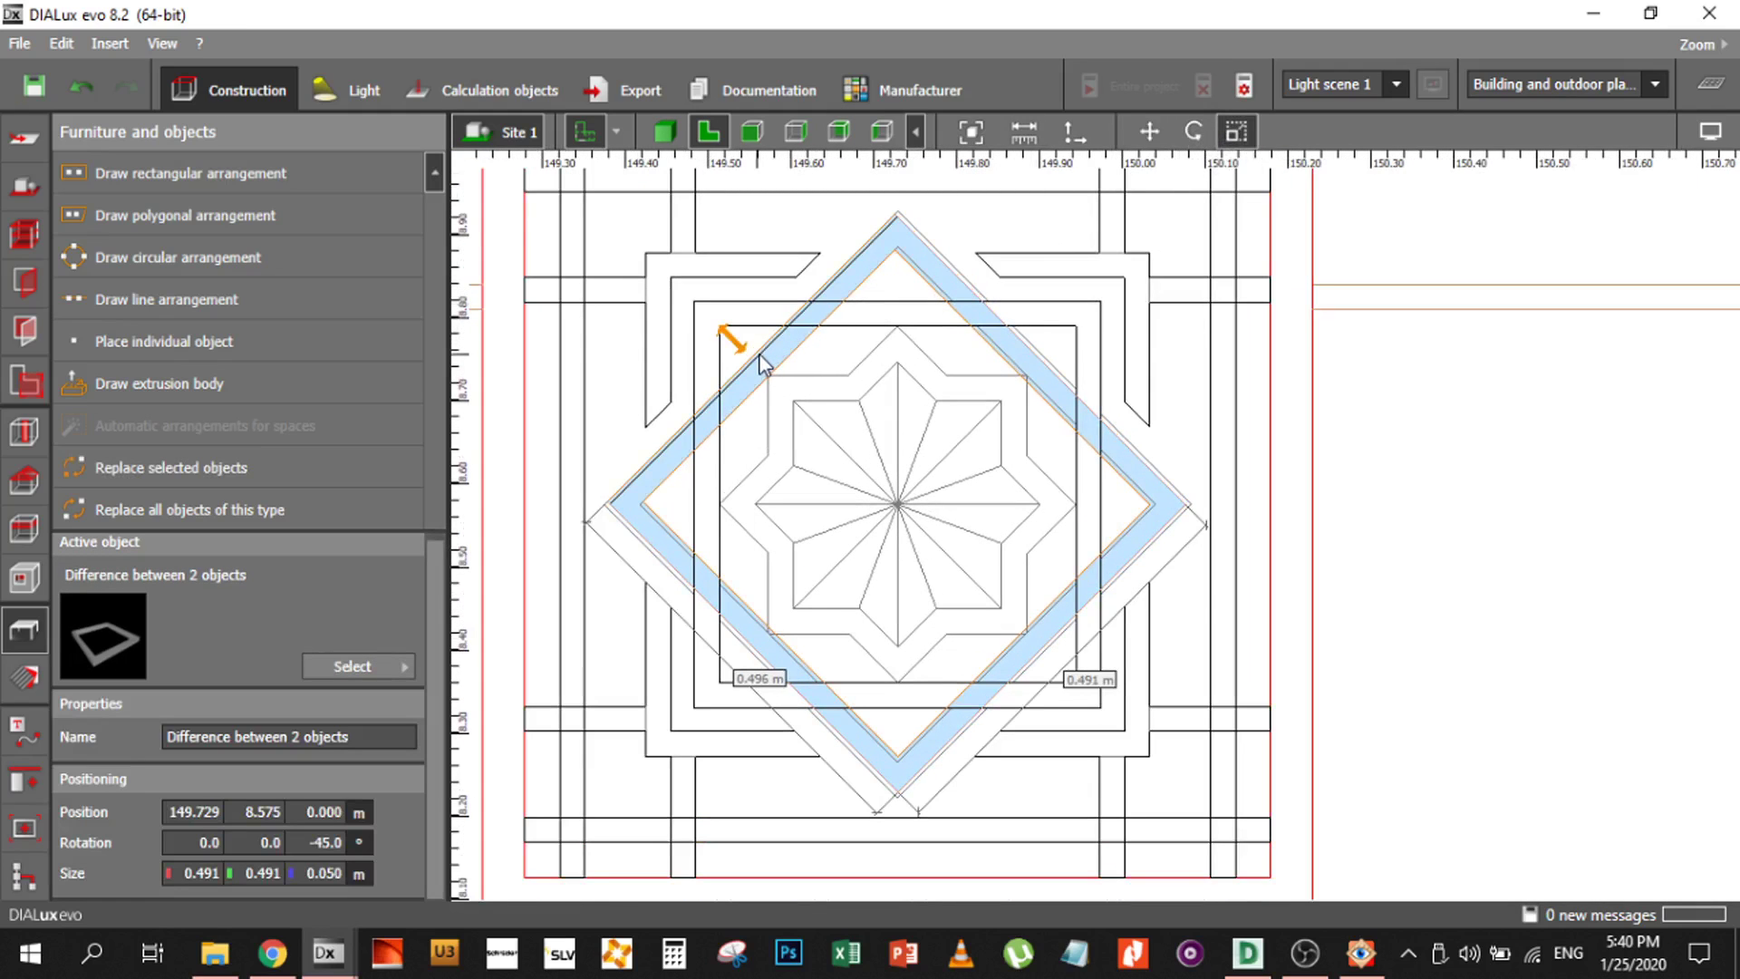
drag(722, 624, 734, 632)
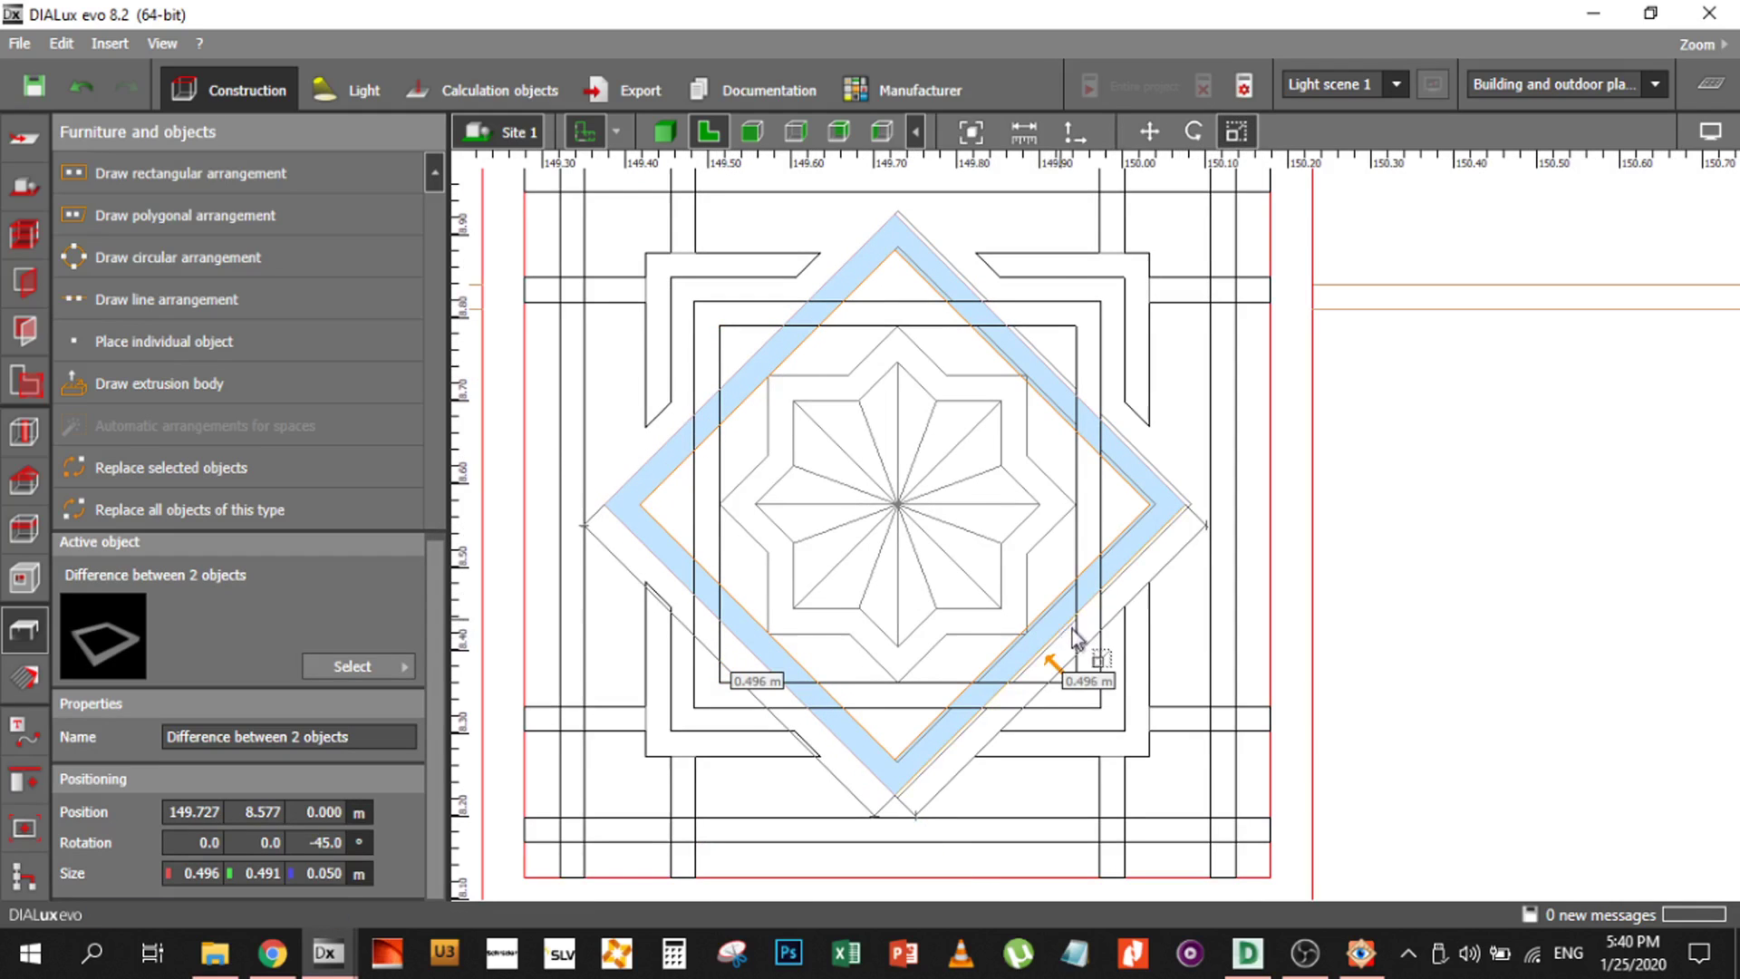
mouse_move(1068, 632)
mouse_down()
mouse_move(1077, 645)
mouse_move(1065, 630)
mouse_up()
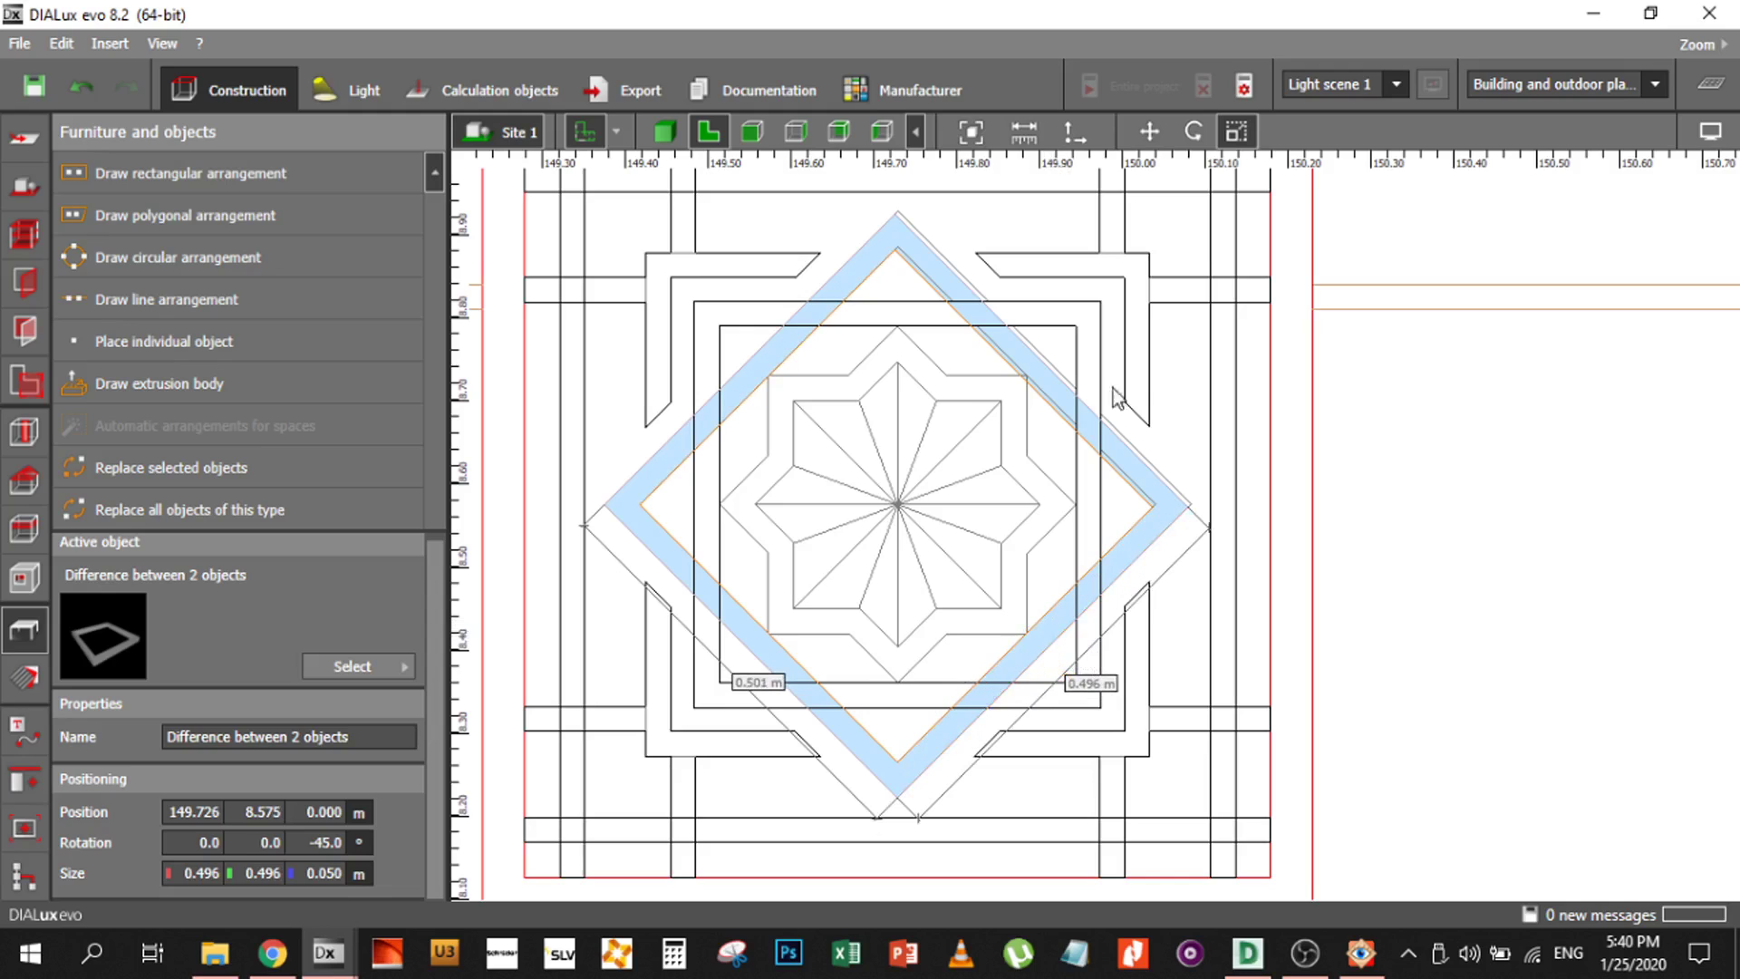
drag(1088, 413, 1097, 404)
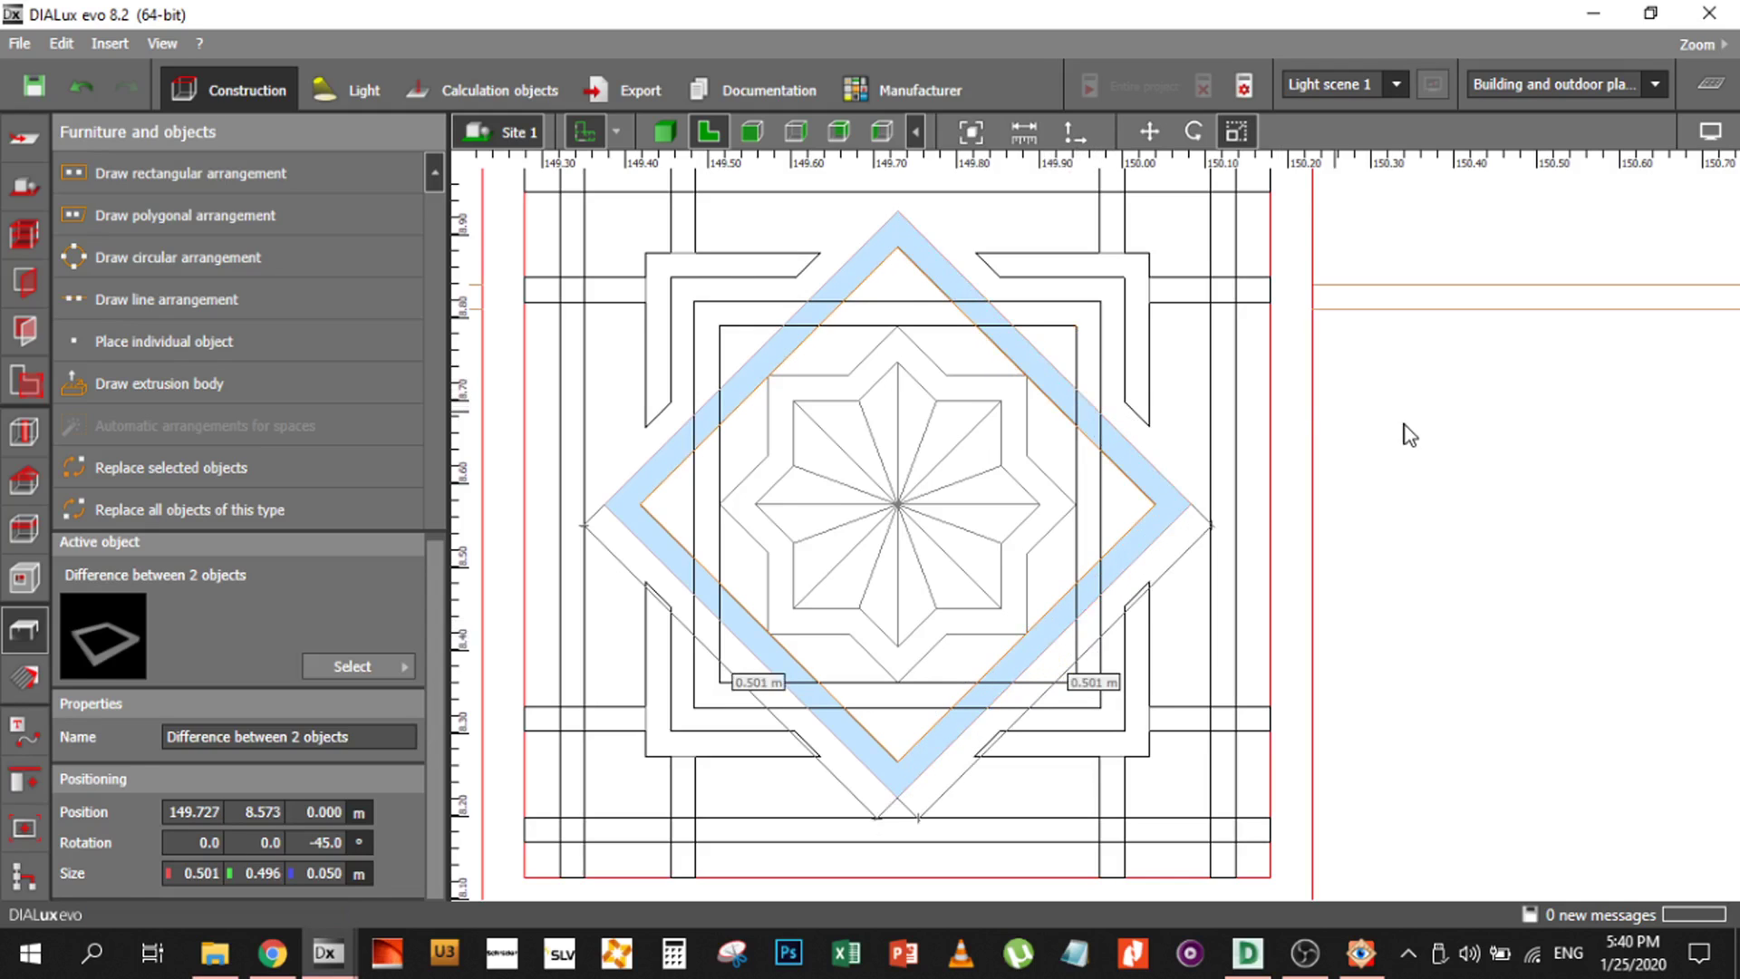
click(1409, 435)
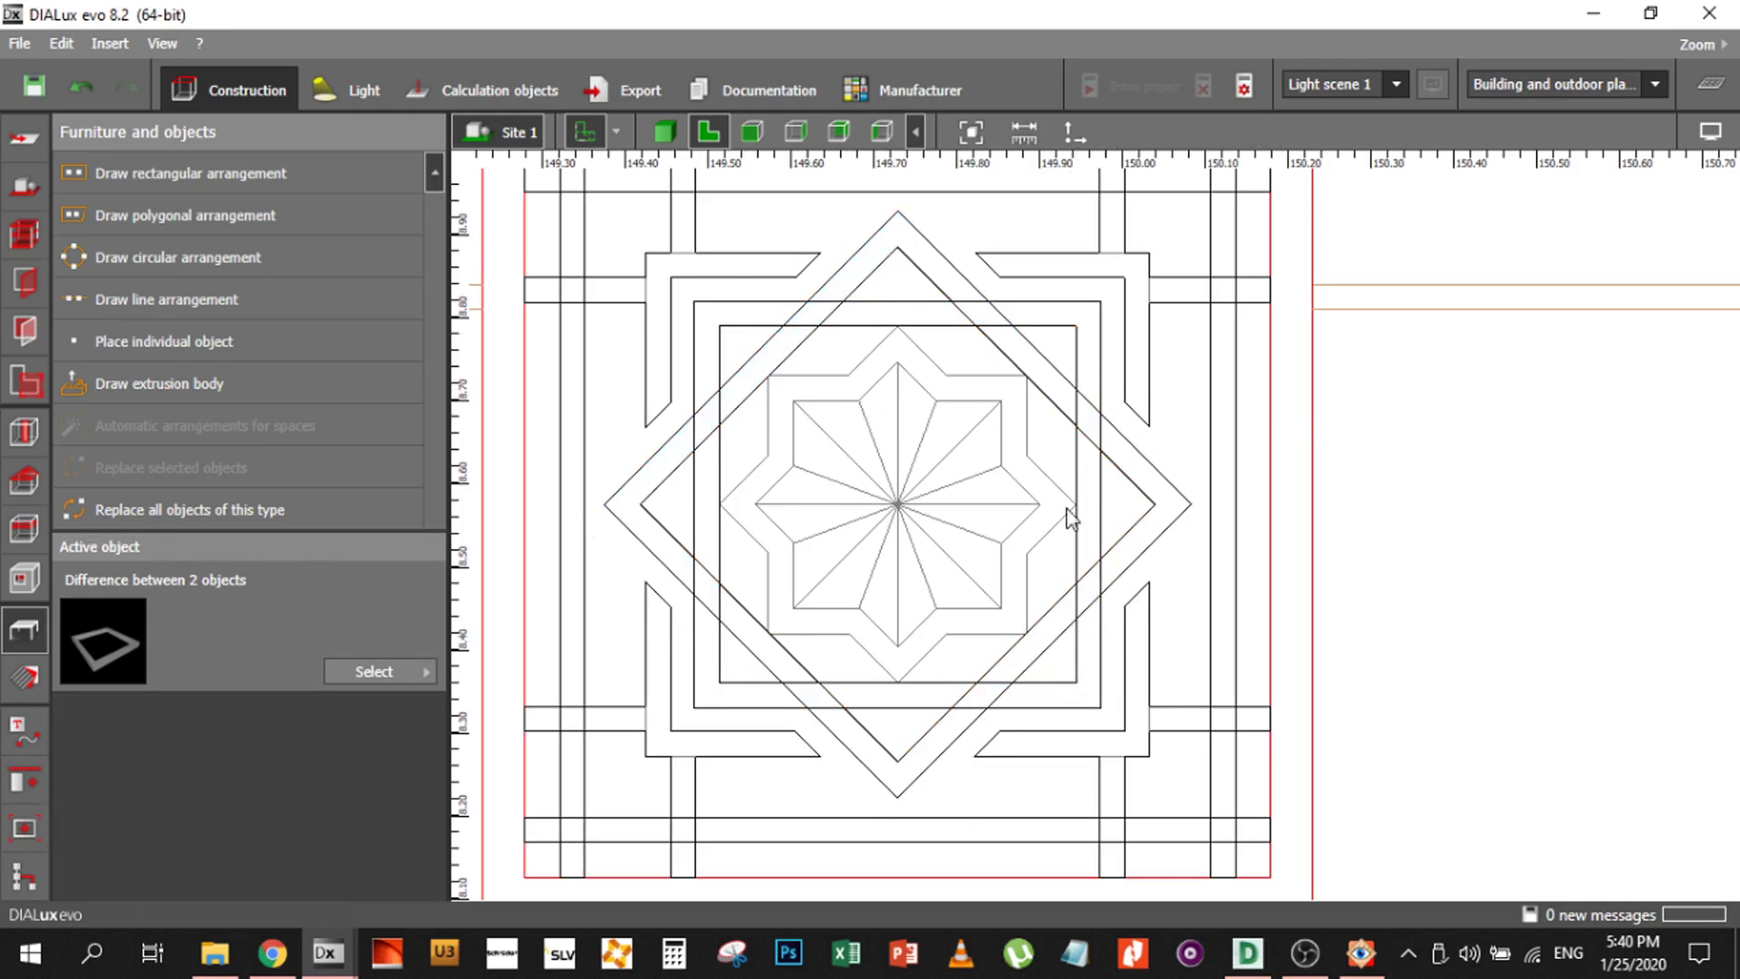
Draw a closed extrusion body along the outer outline of the central eight-pointed star, about 0.42 by 0.43 m, with a height of 1.000 m
click(116, 395)
click(775, 381)
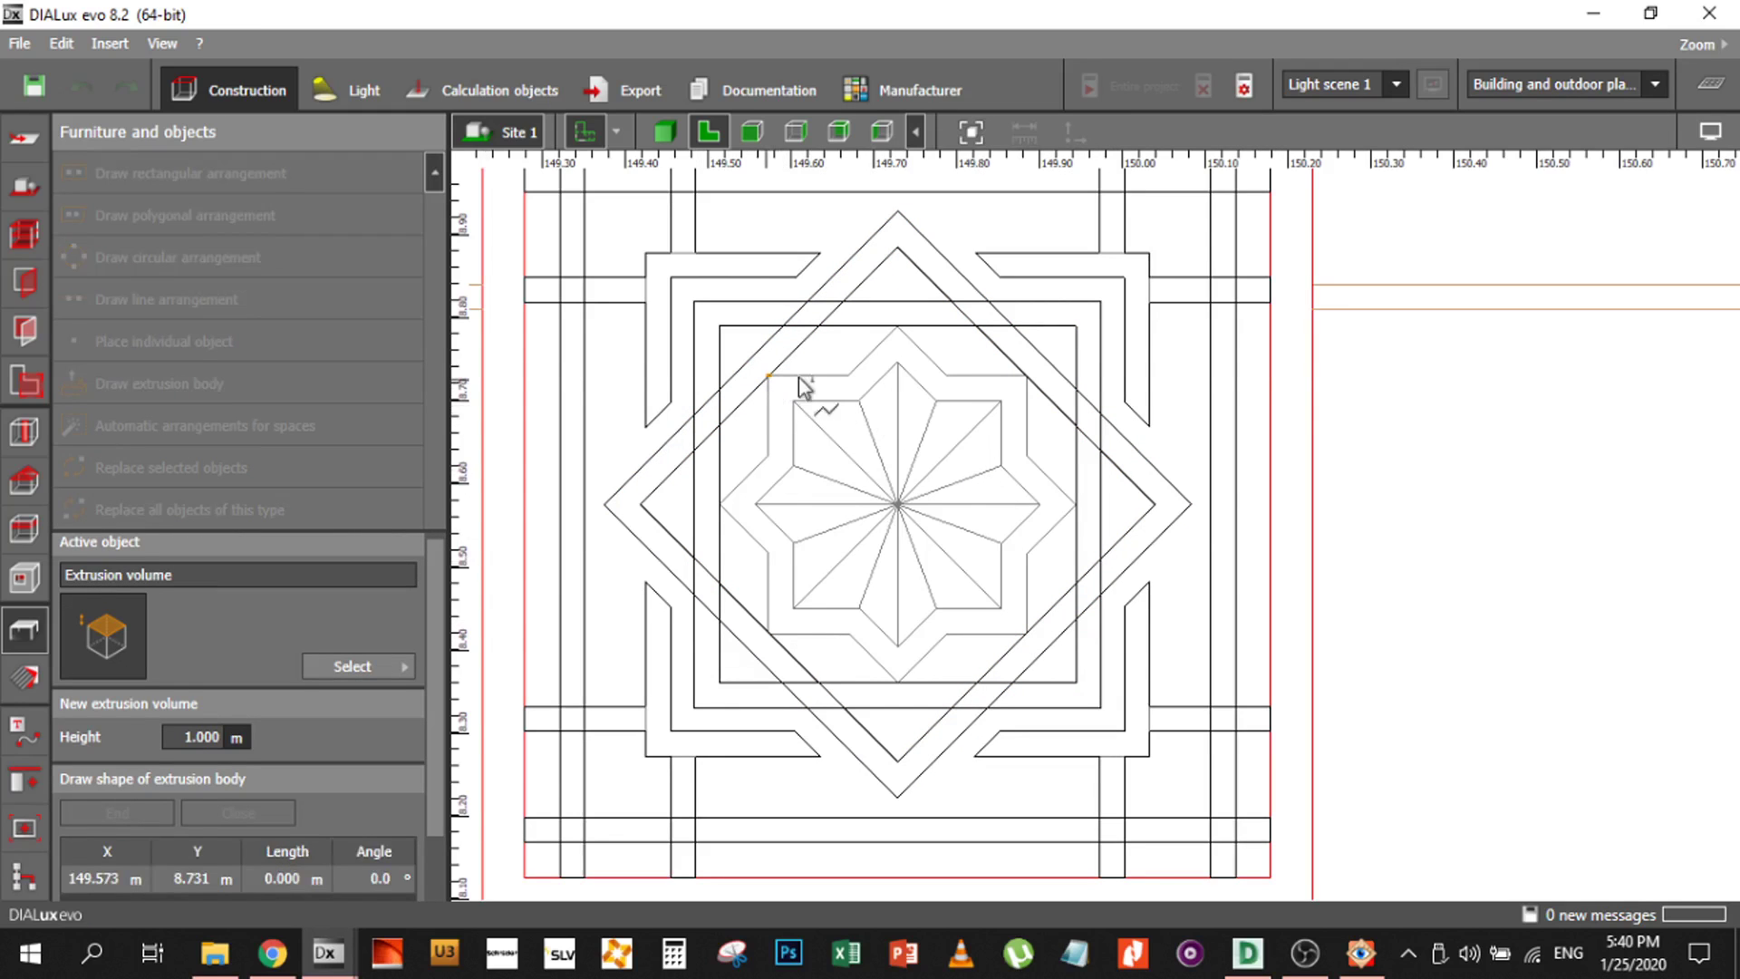
click(850, 377)
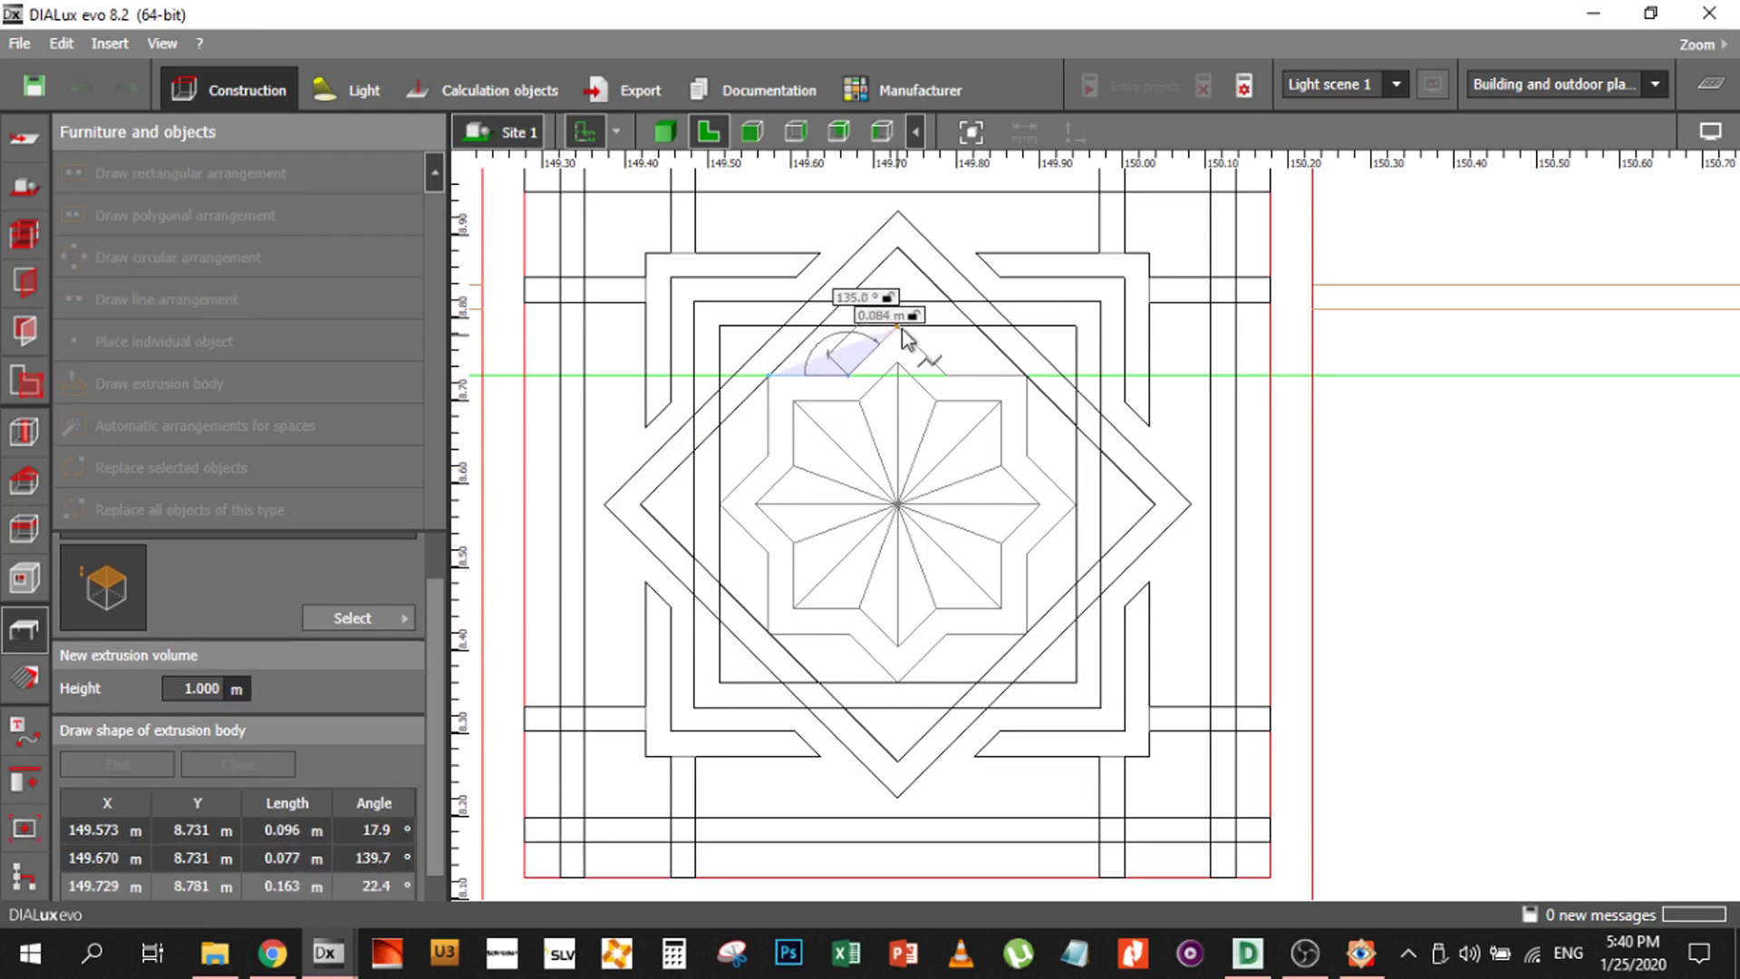
click(903, 332)
click(950, 375)
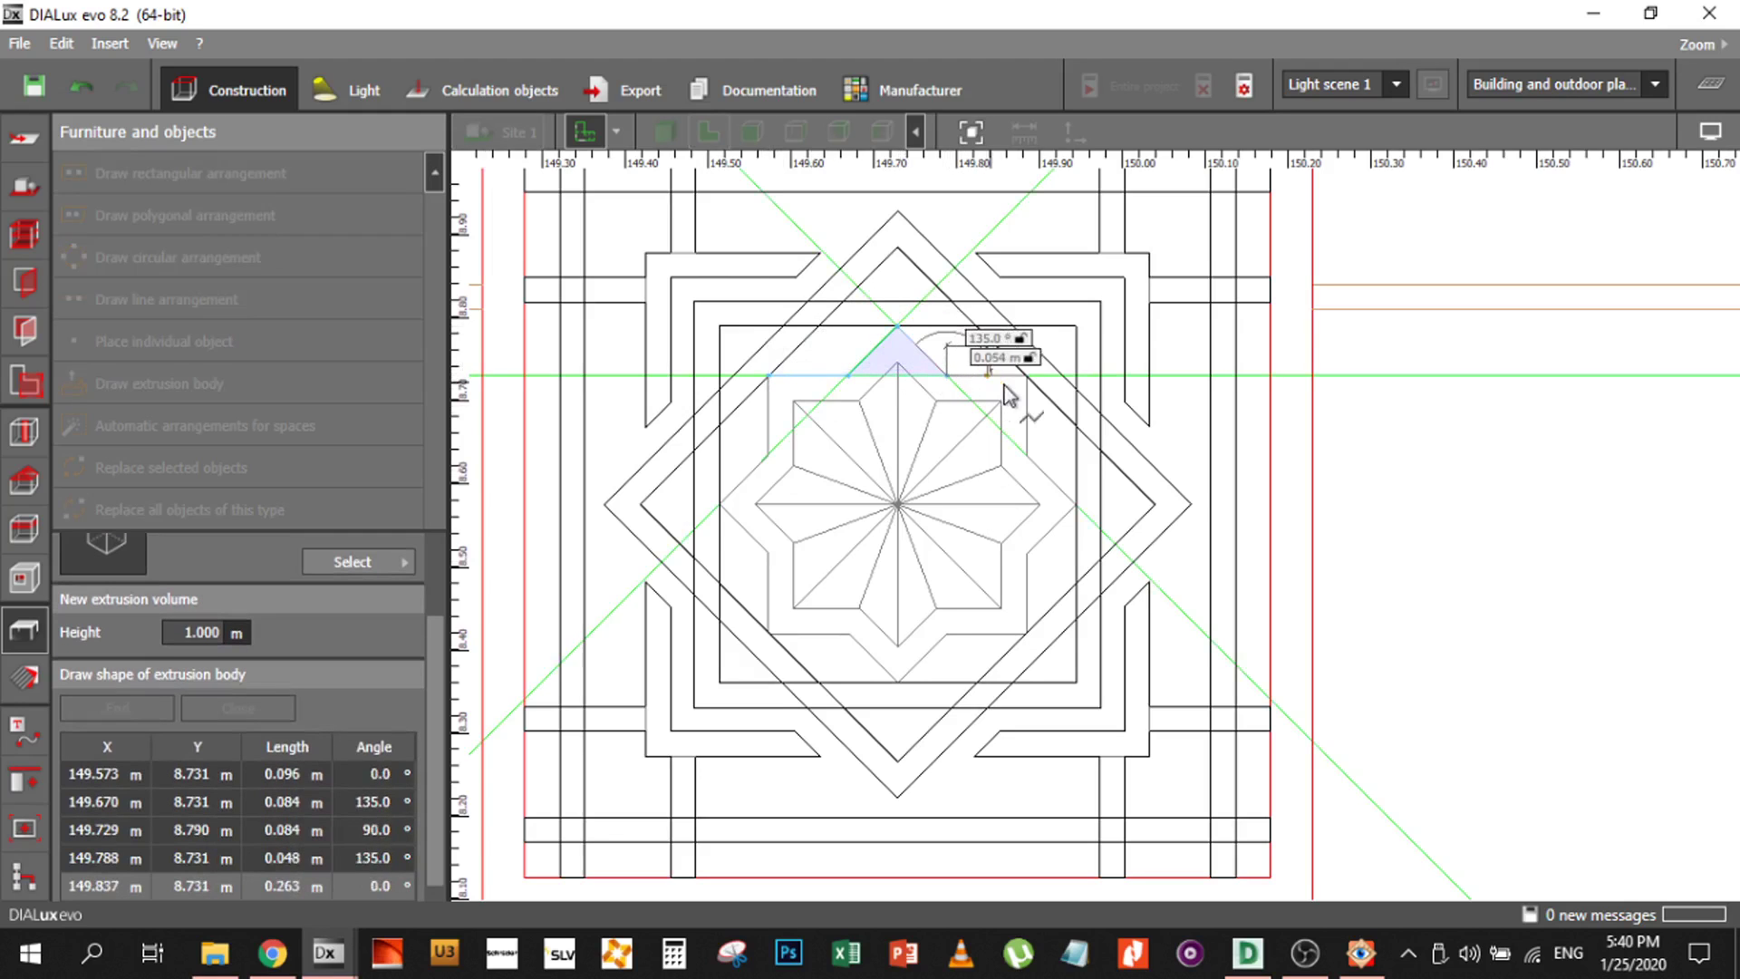
click(1030, 377)
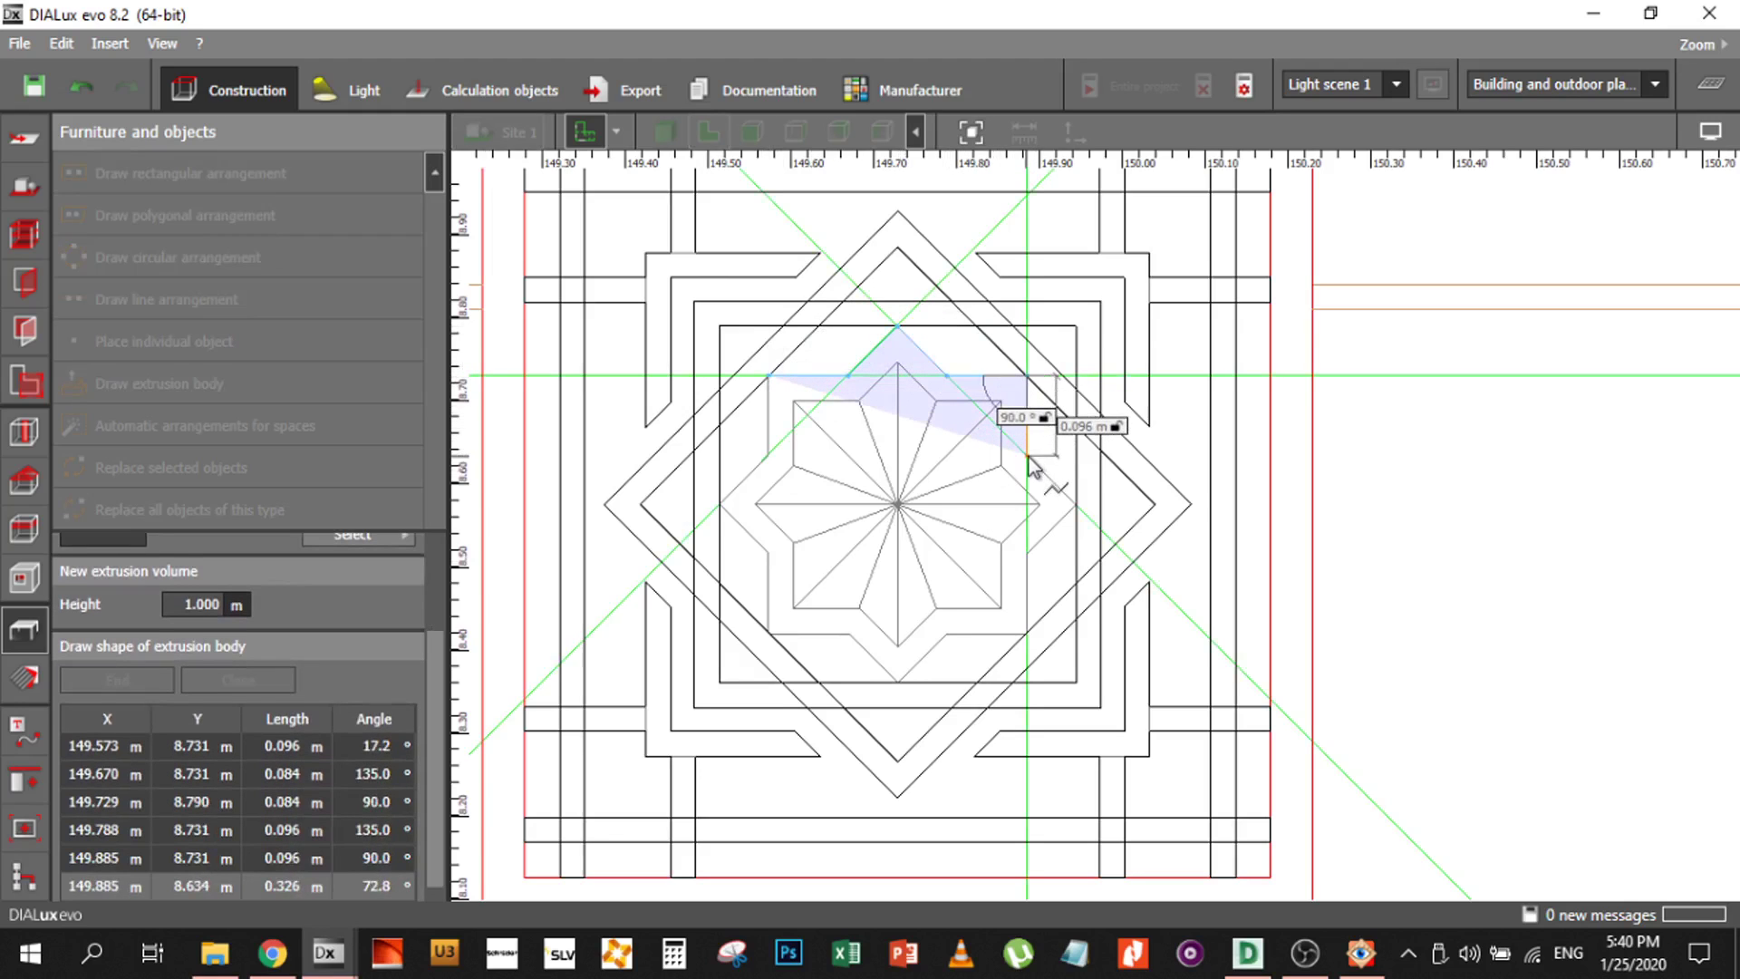
click(1028, 456)
click(1078, 507)
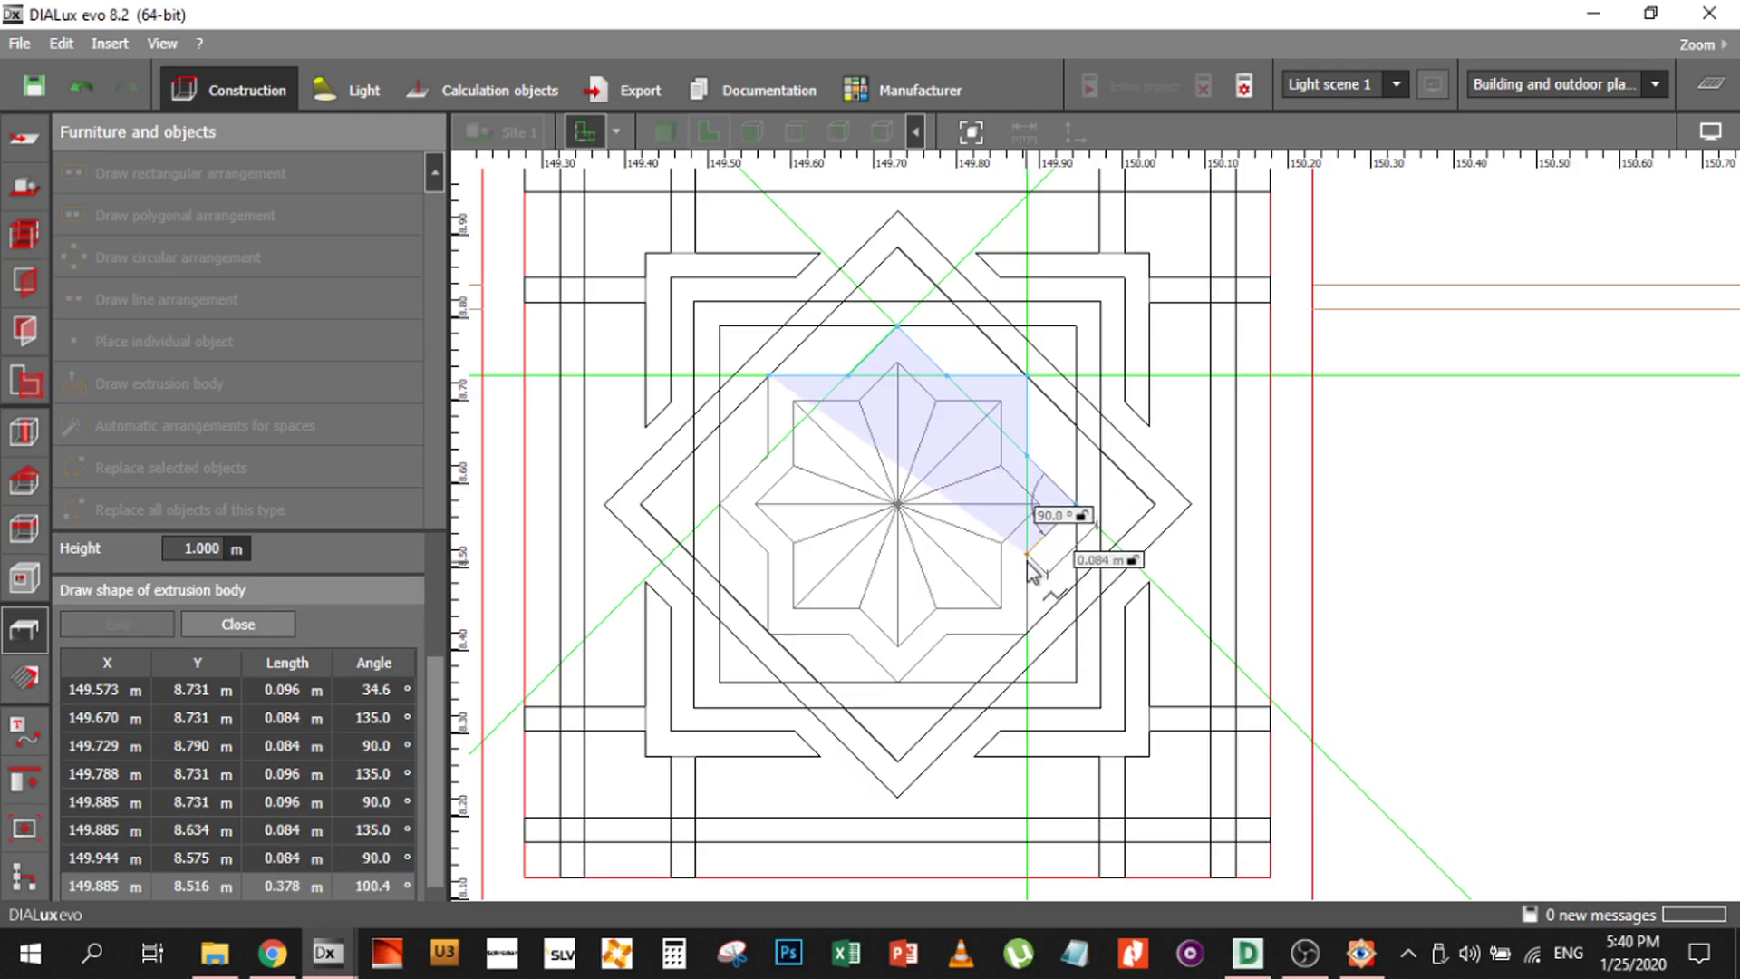
click(1027, 554)
click(1024, 635)
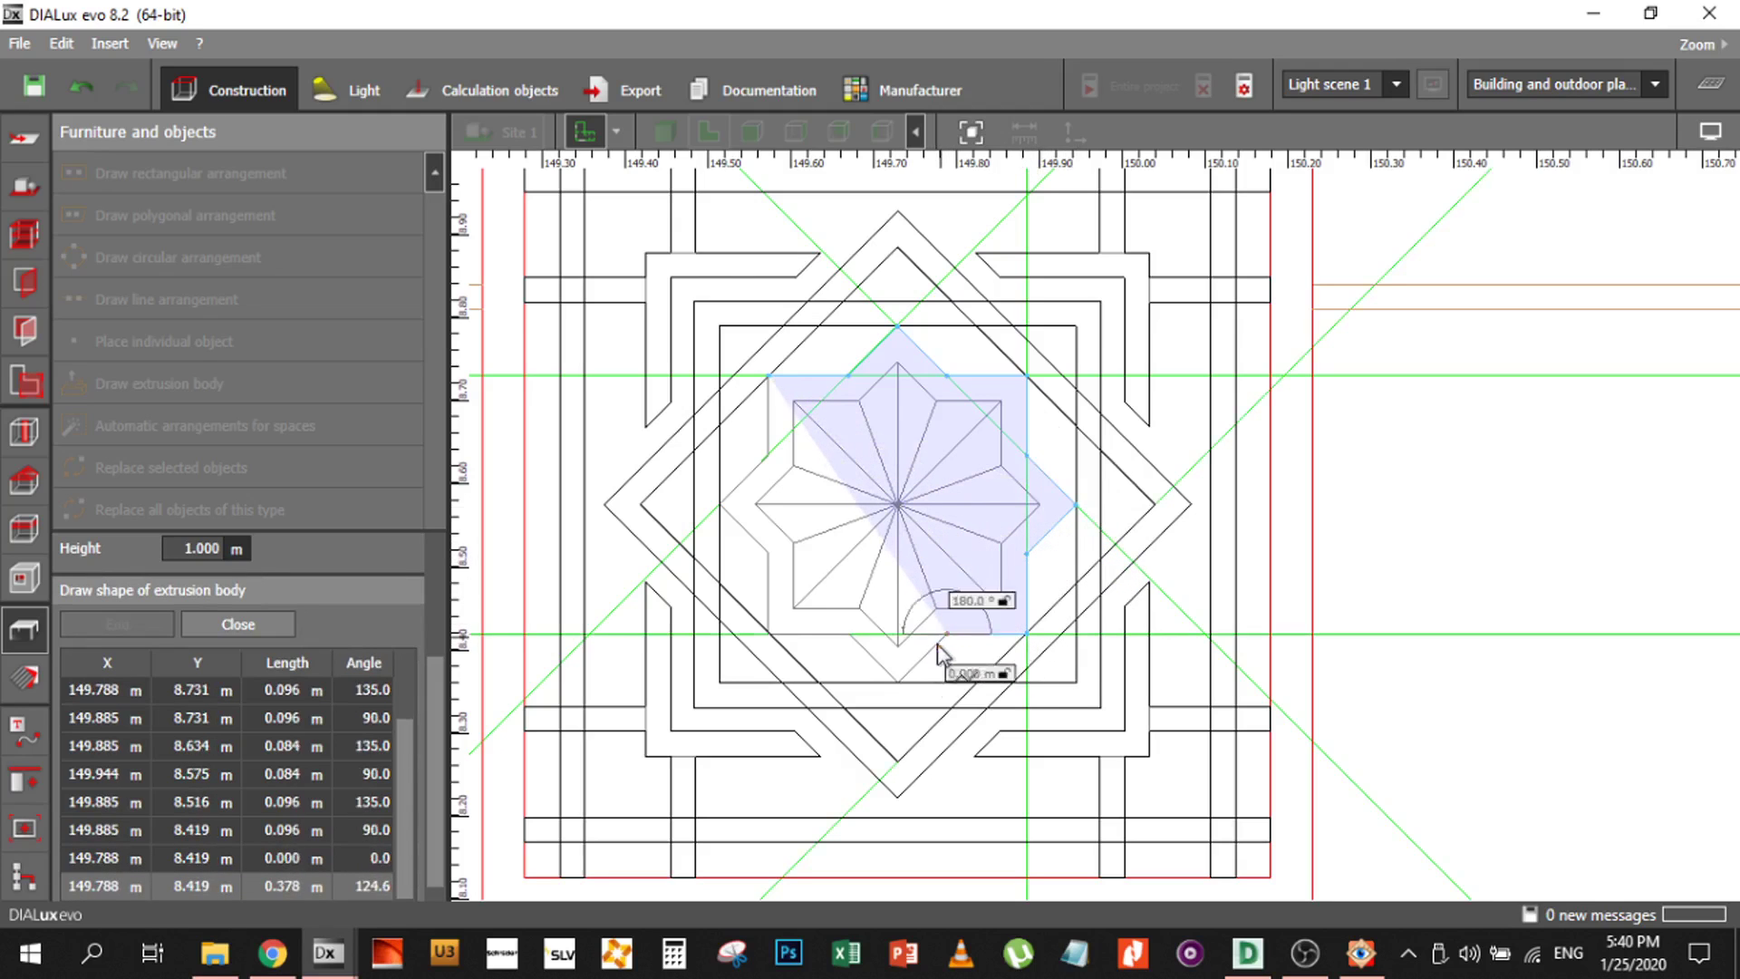
click(947, 635)
click(898, 682)
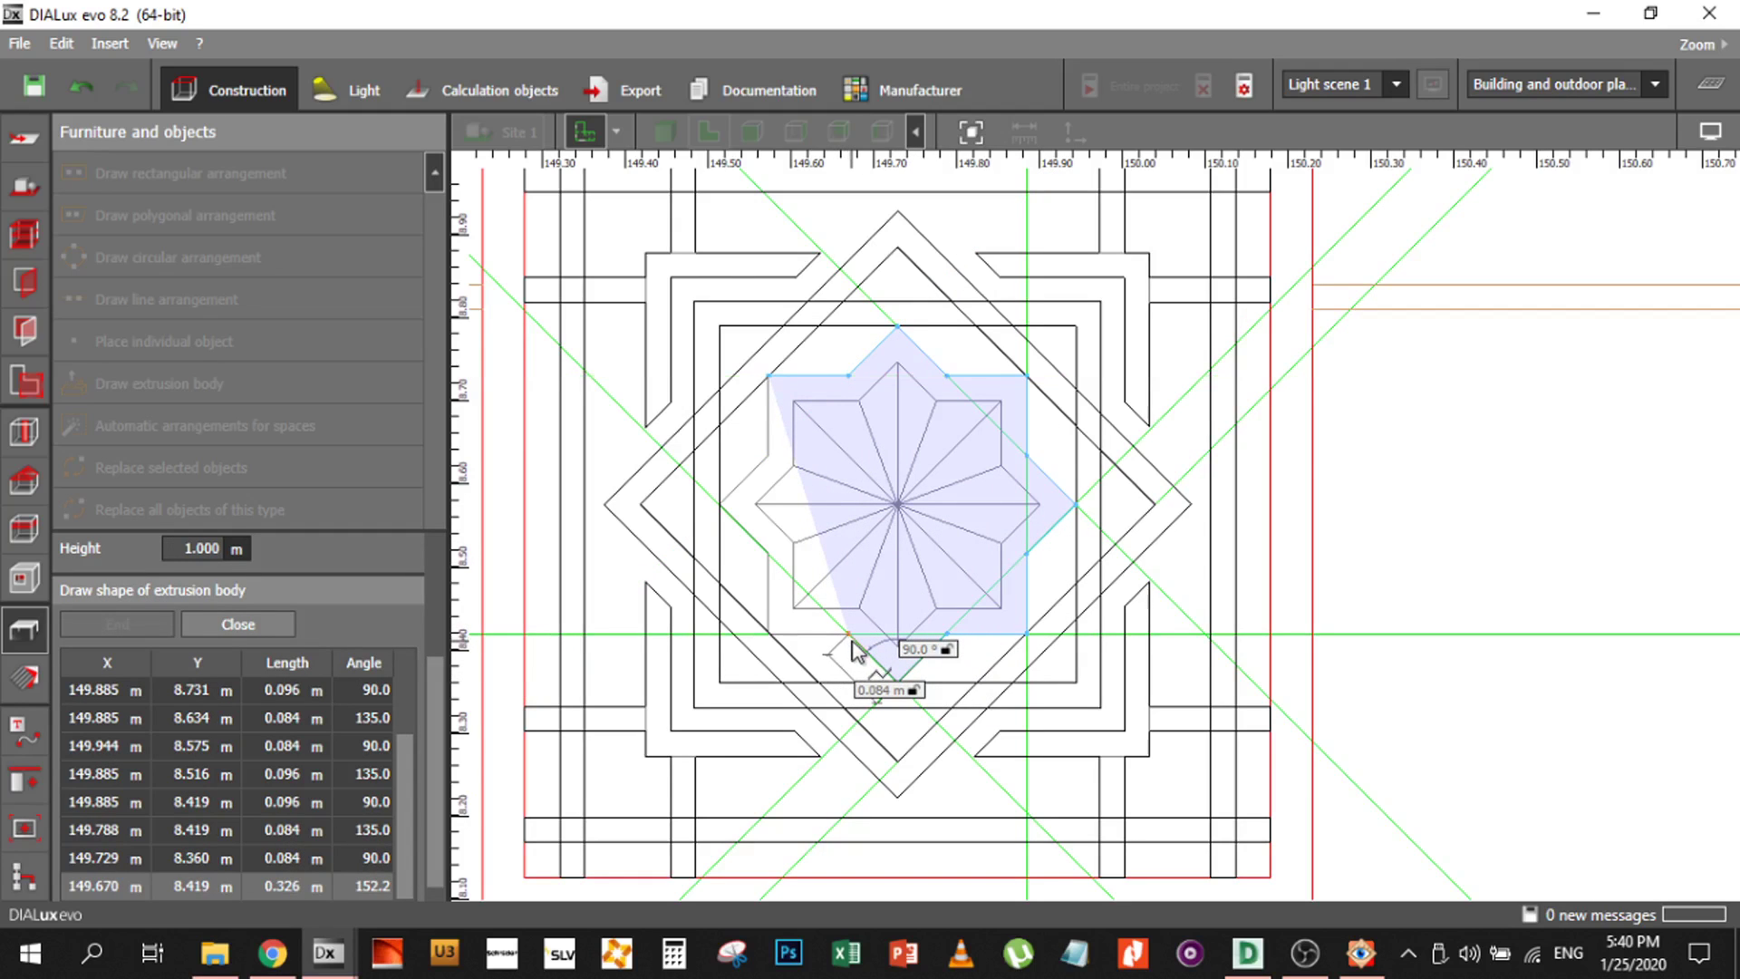
click(850, 635)
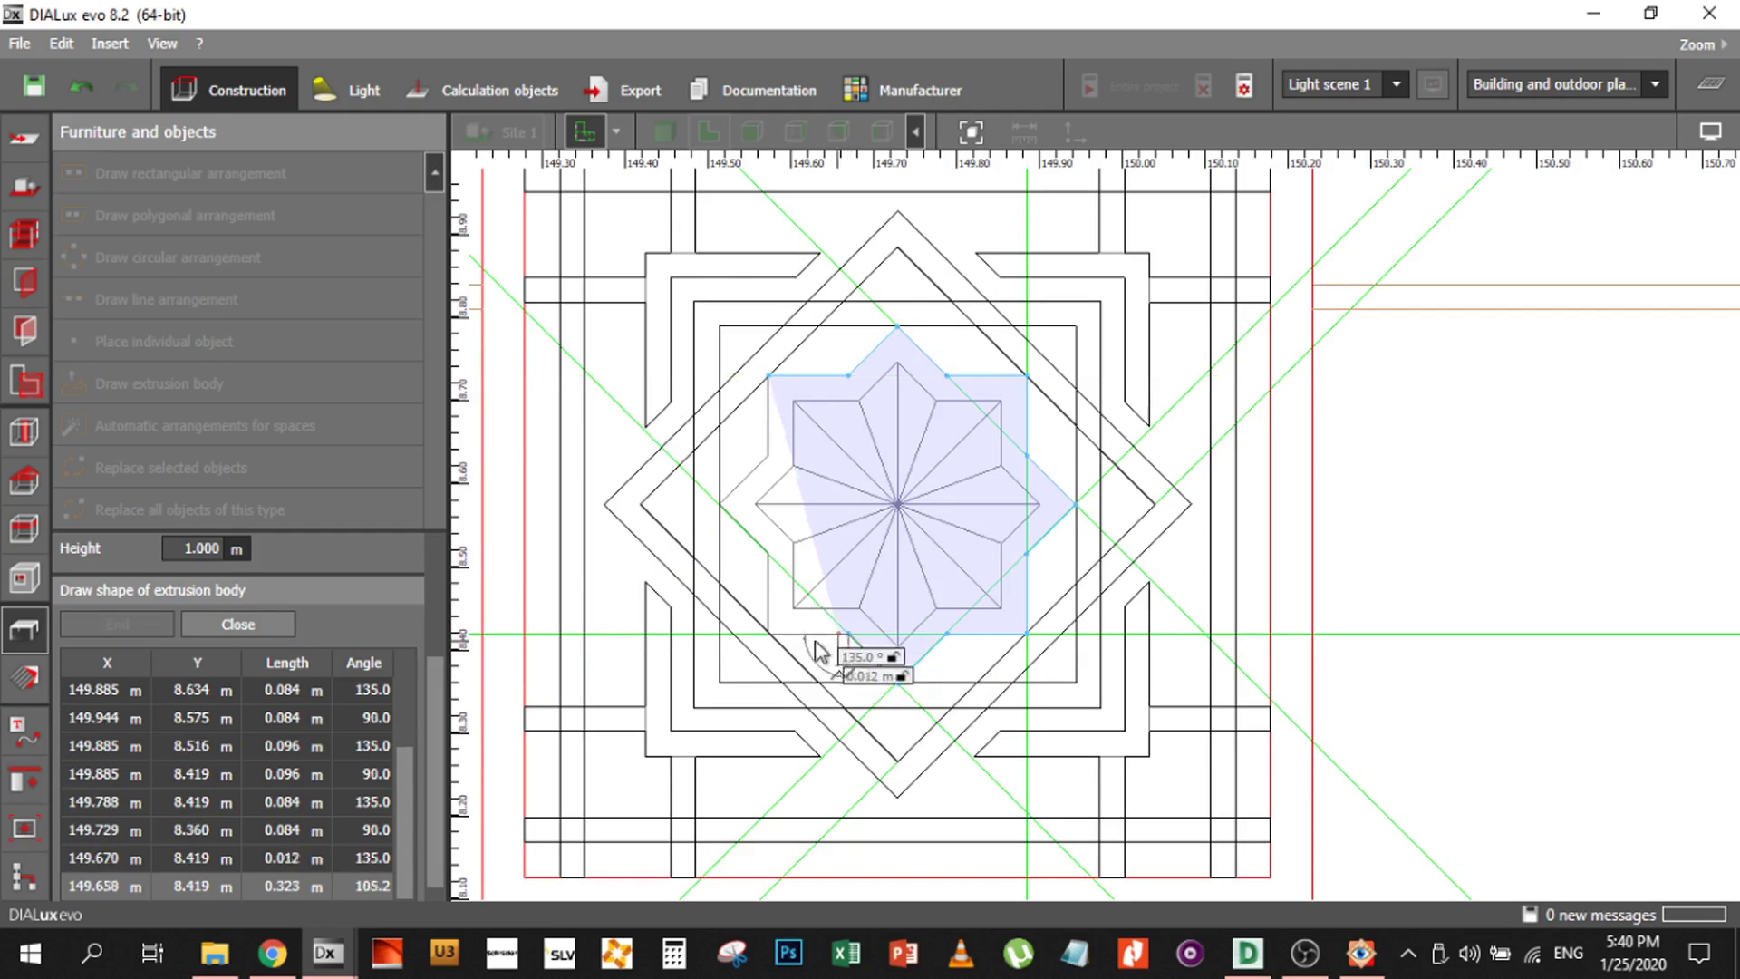
click(770, 635)
click(770, 555)
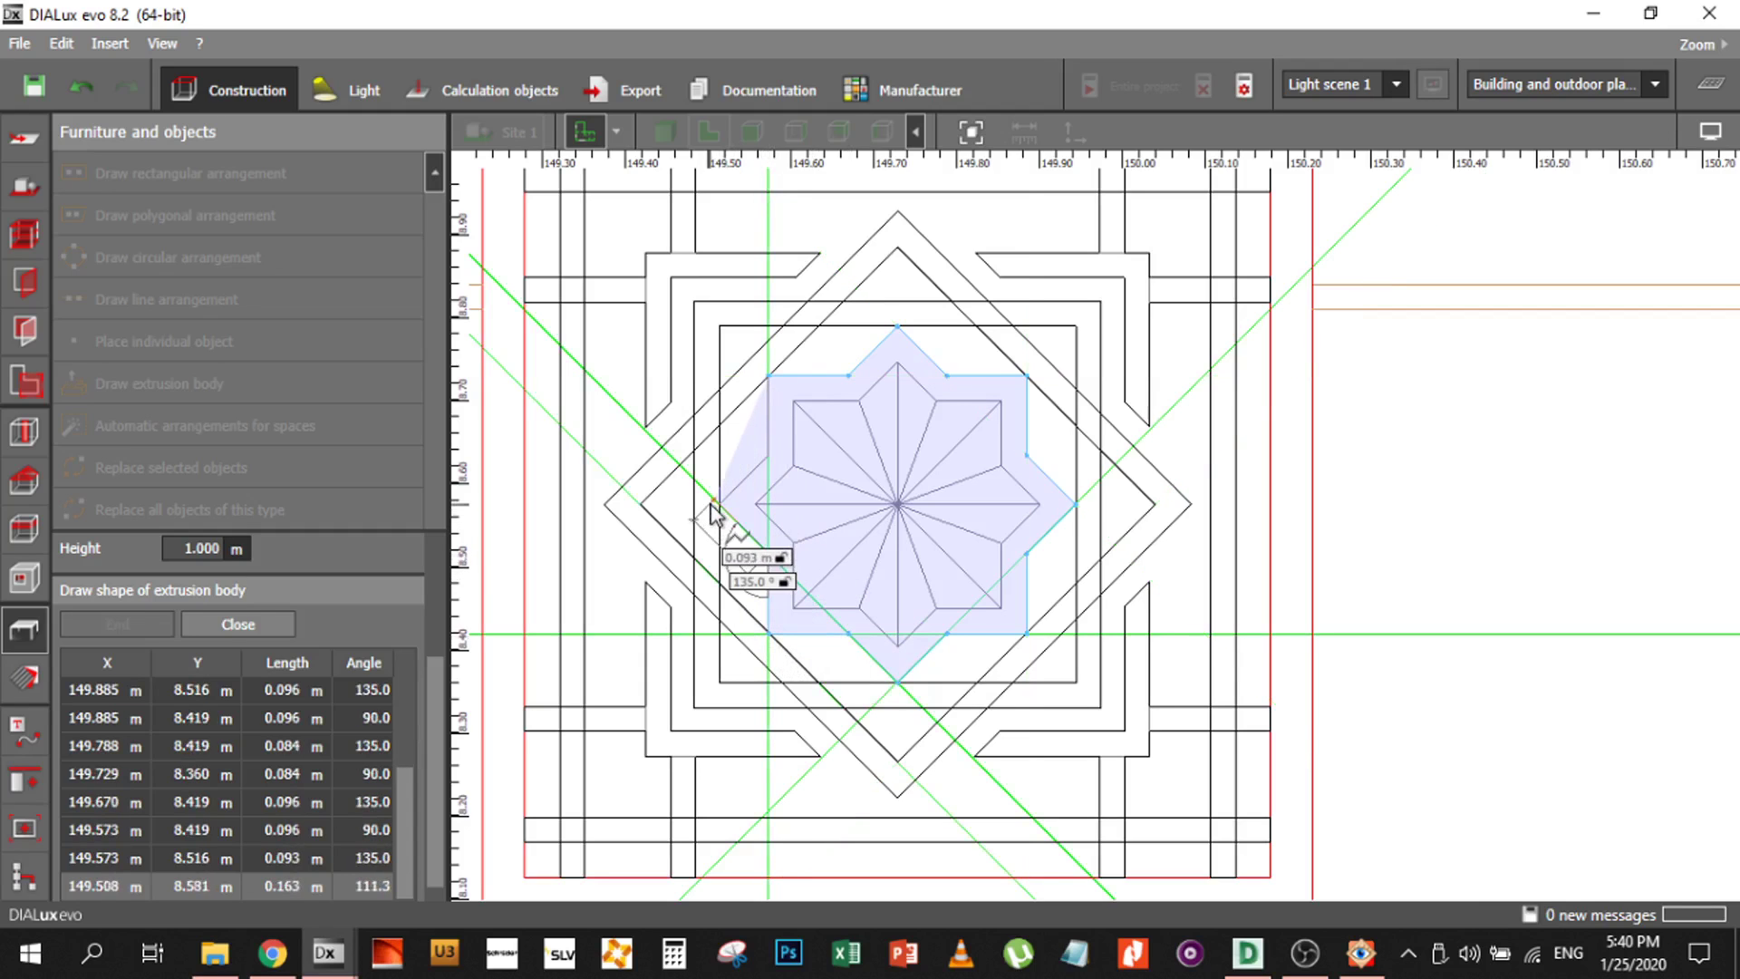
click(723, 510)
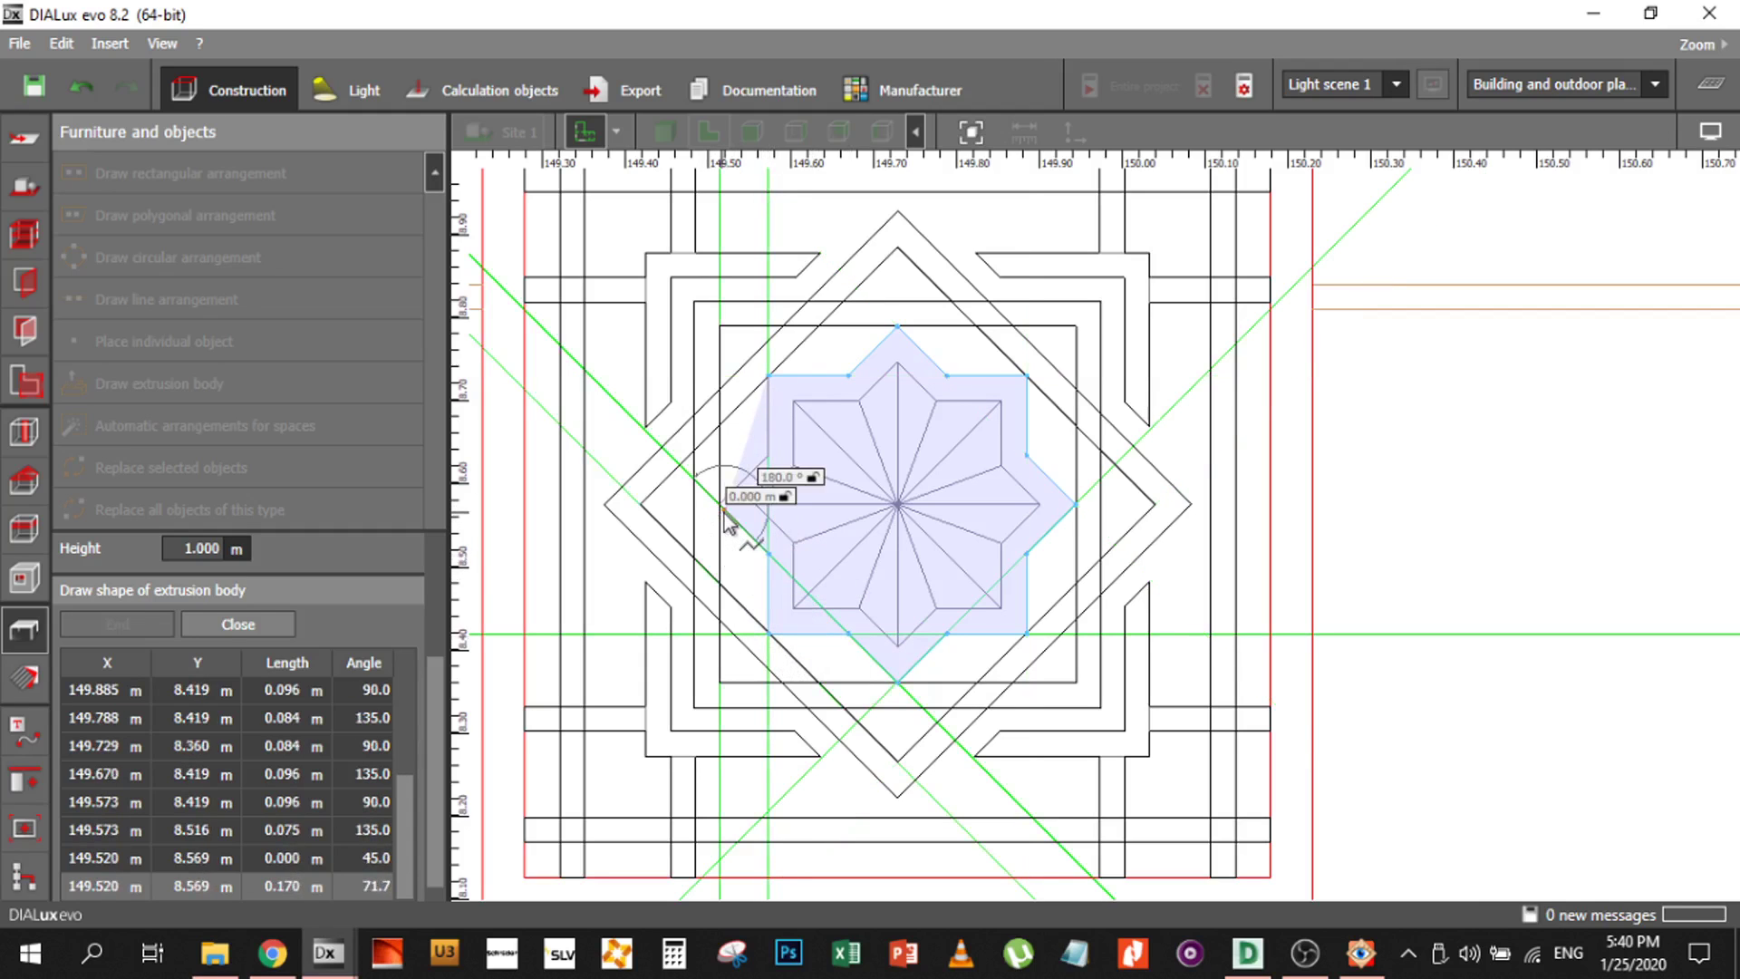
click(770, 457)
right_click(893, 513)
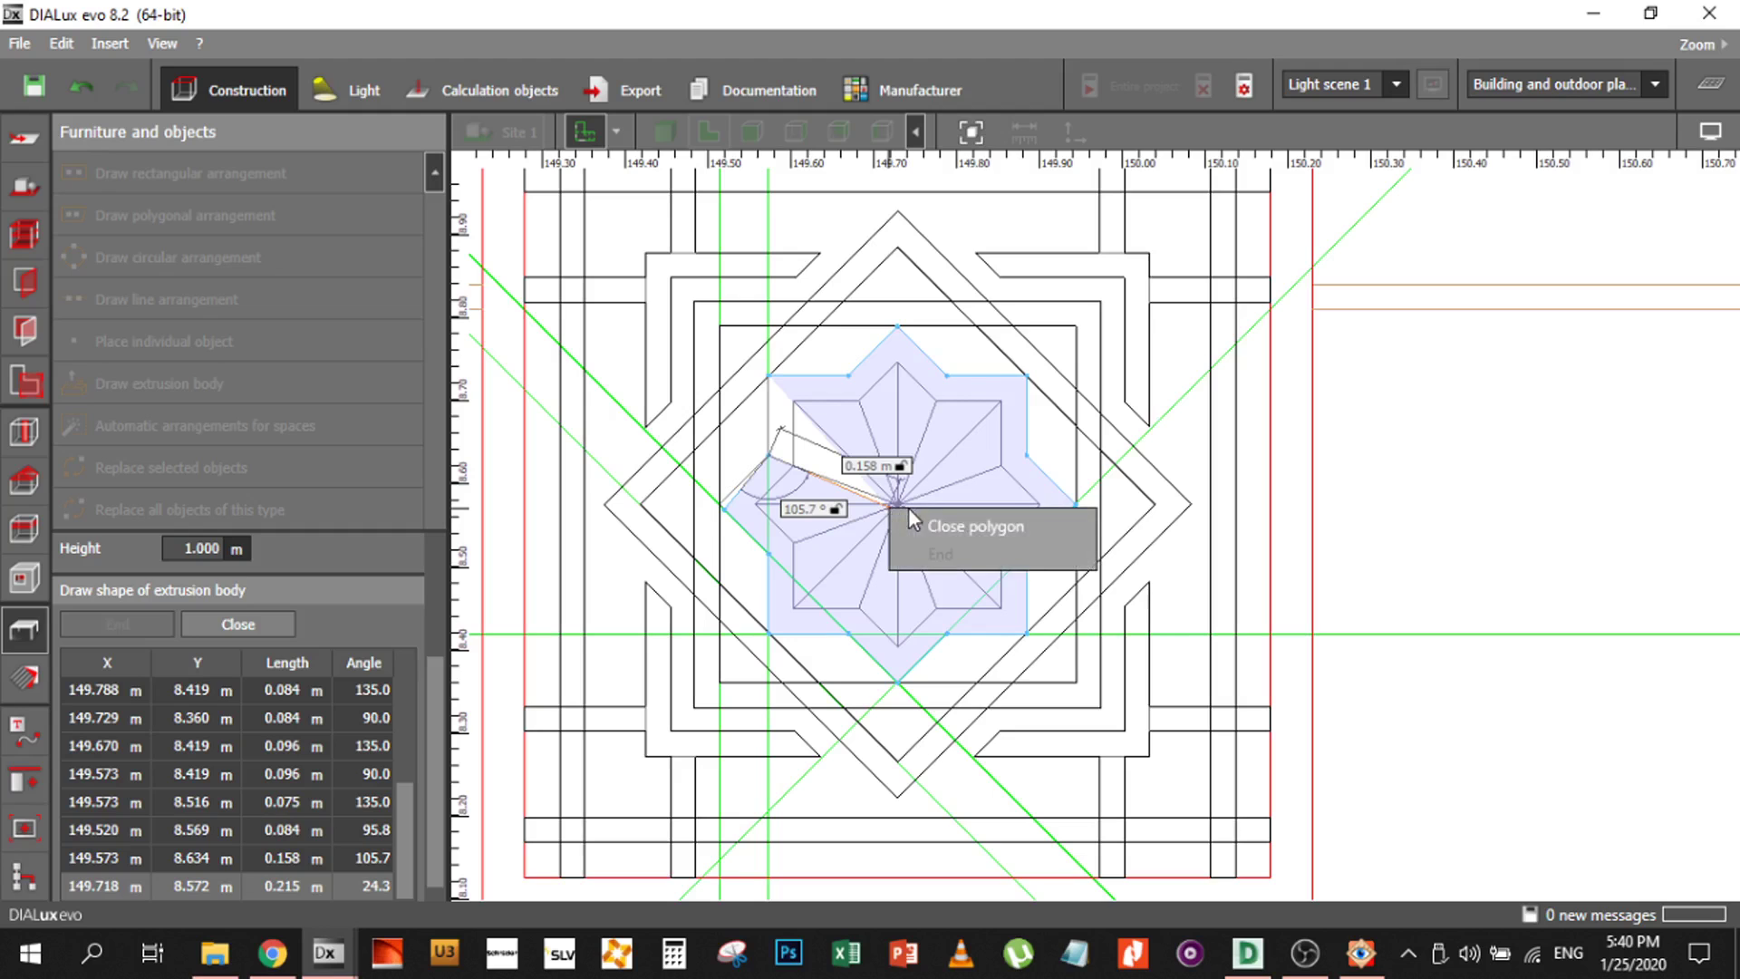
click(937, 520)
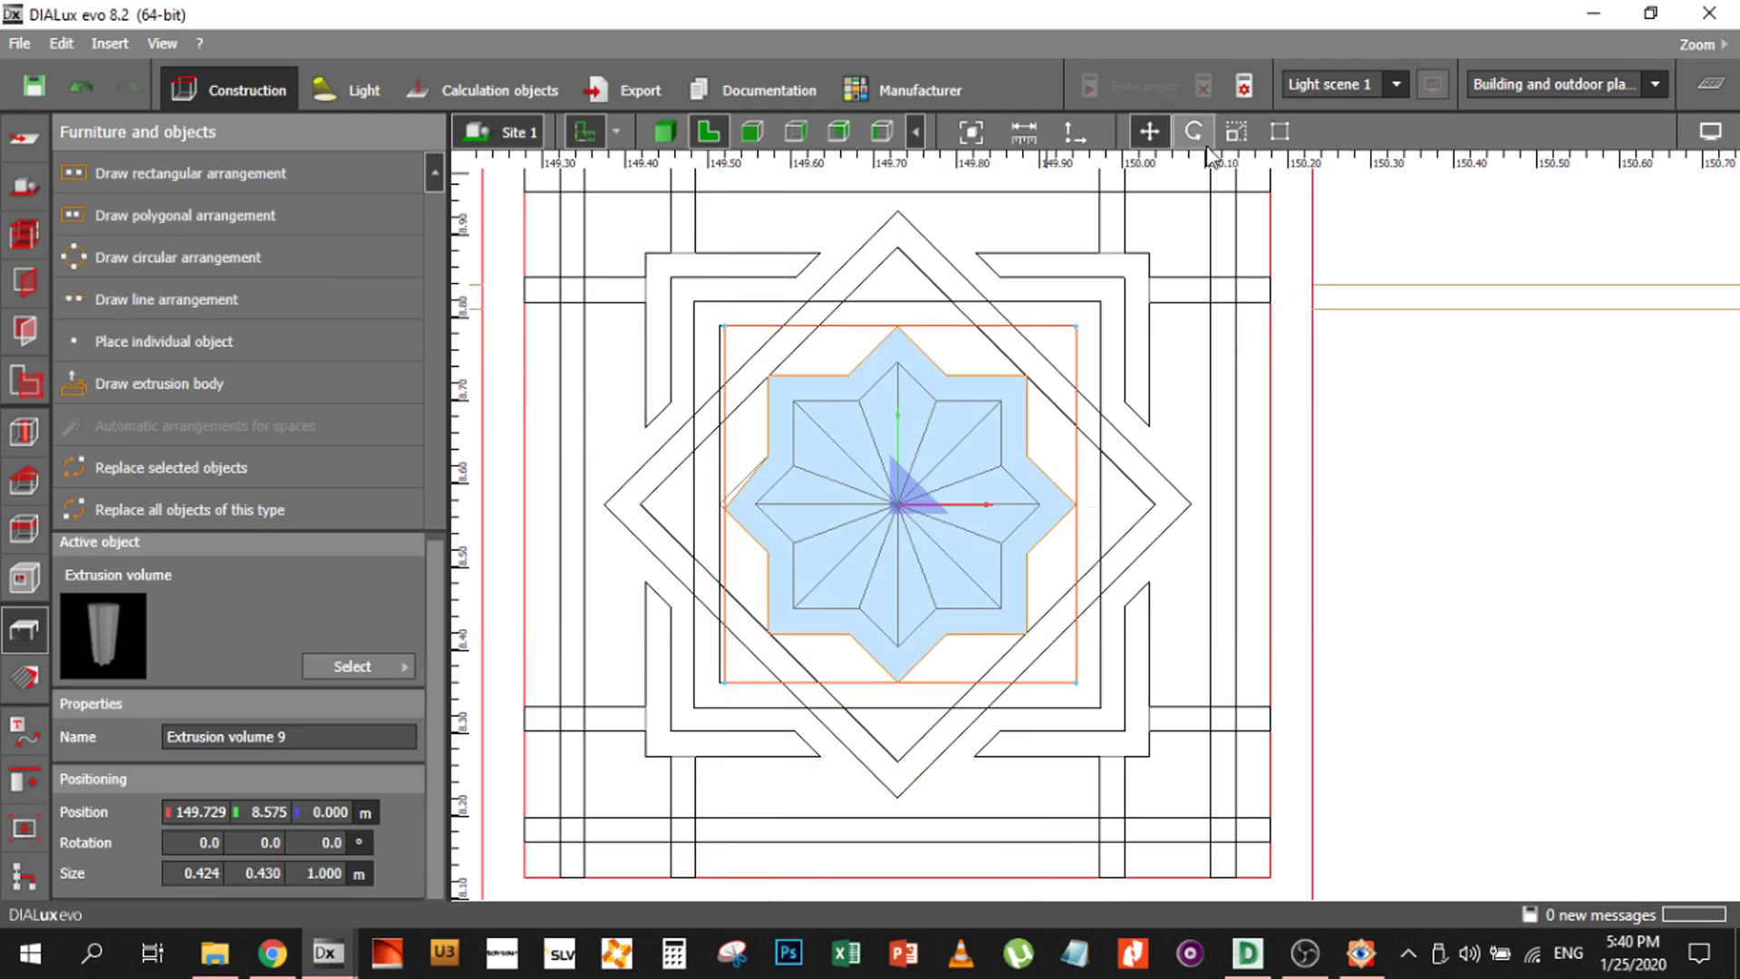
Edit the star body's polygon, moving its westernmost vertex onto the tip of the traced star so the body is 0.430 m wide
click(1280, 131)
drag(726, 511, 717, 503)
key(Escape)
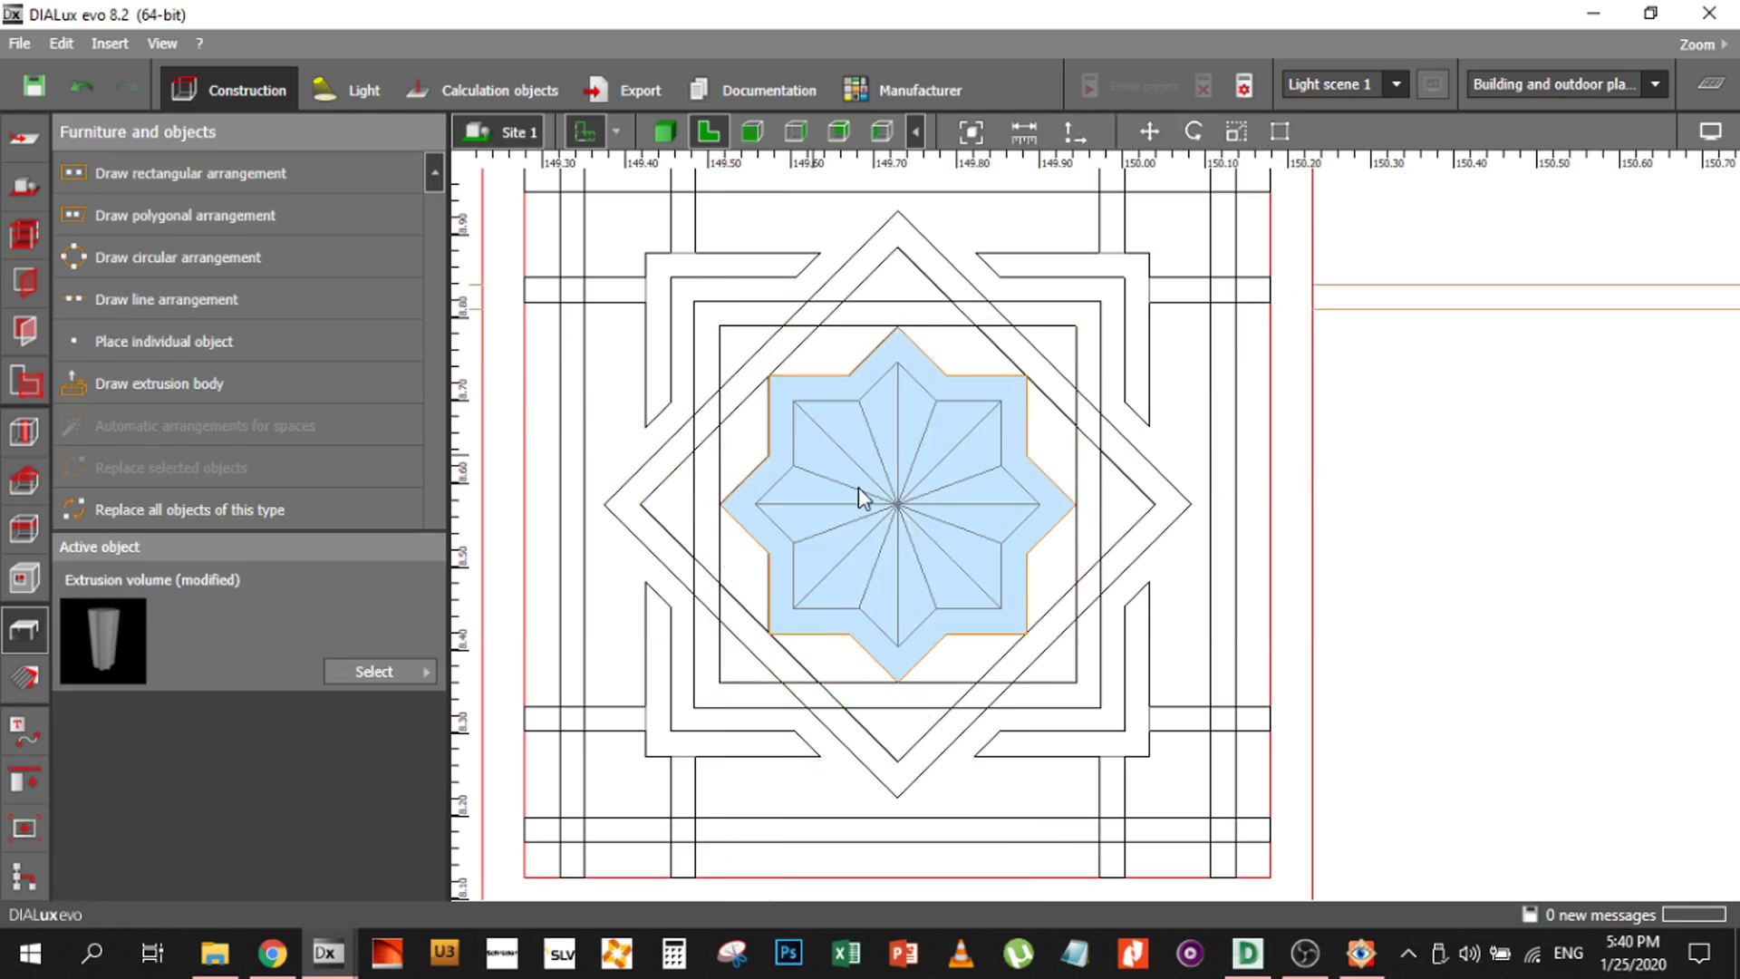
Duplicate the star body in place and shrink the copy on all four sides to the inner star outline, about 0.344 by 0.344 m
scroll(834, 434, up, 1)
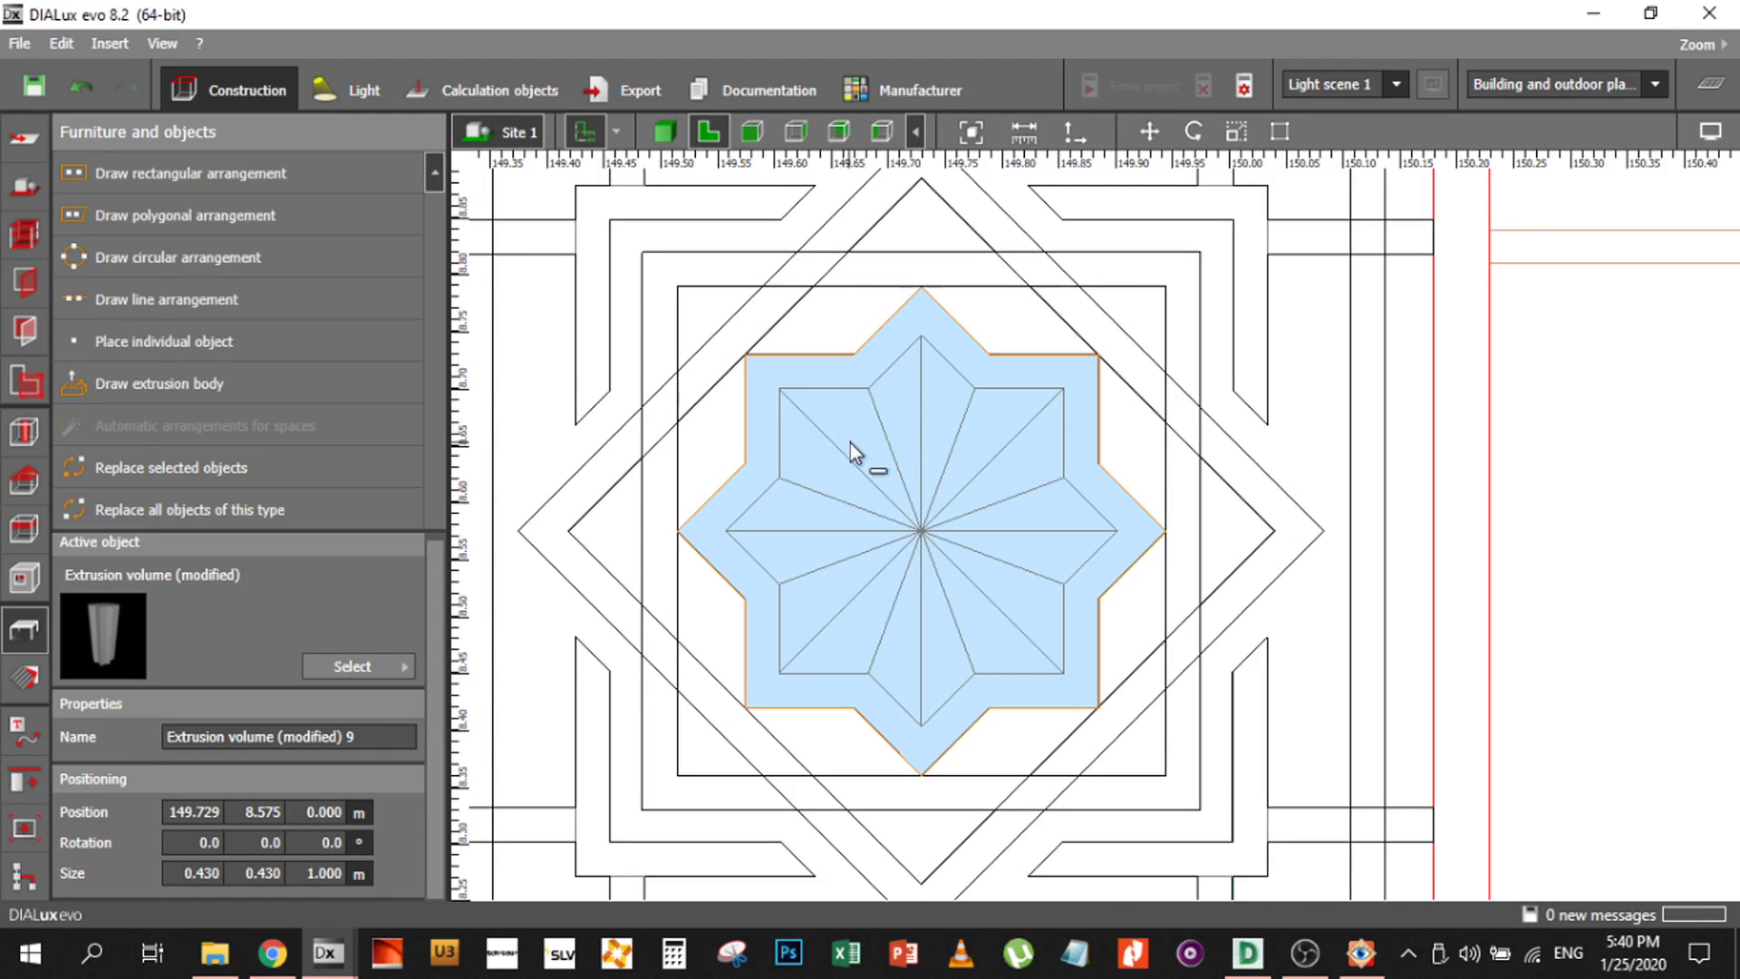
click(850, 442)
click(871, 447)
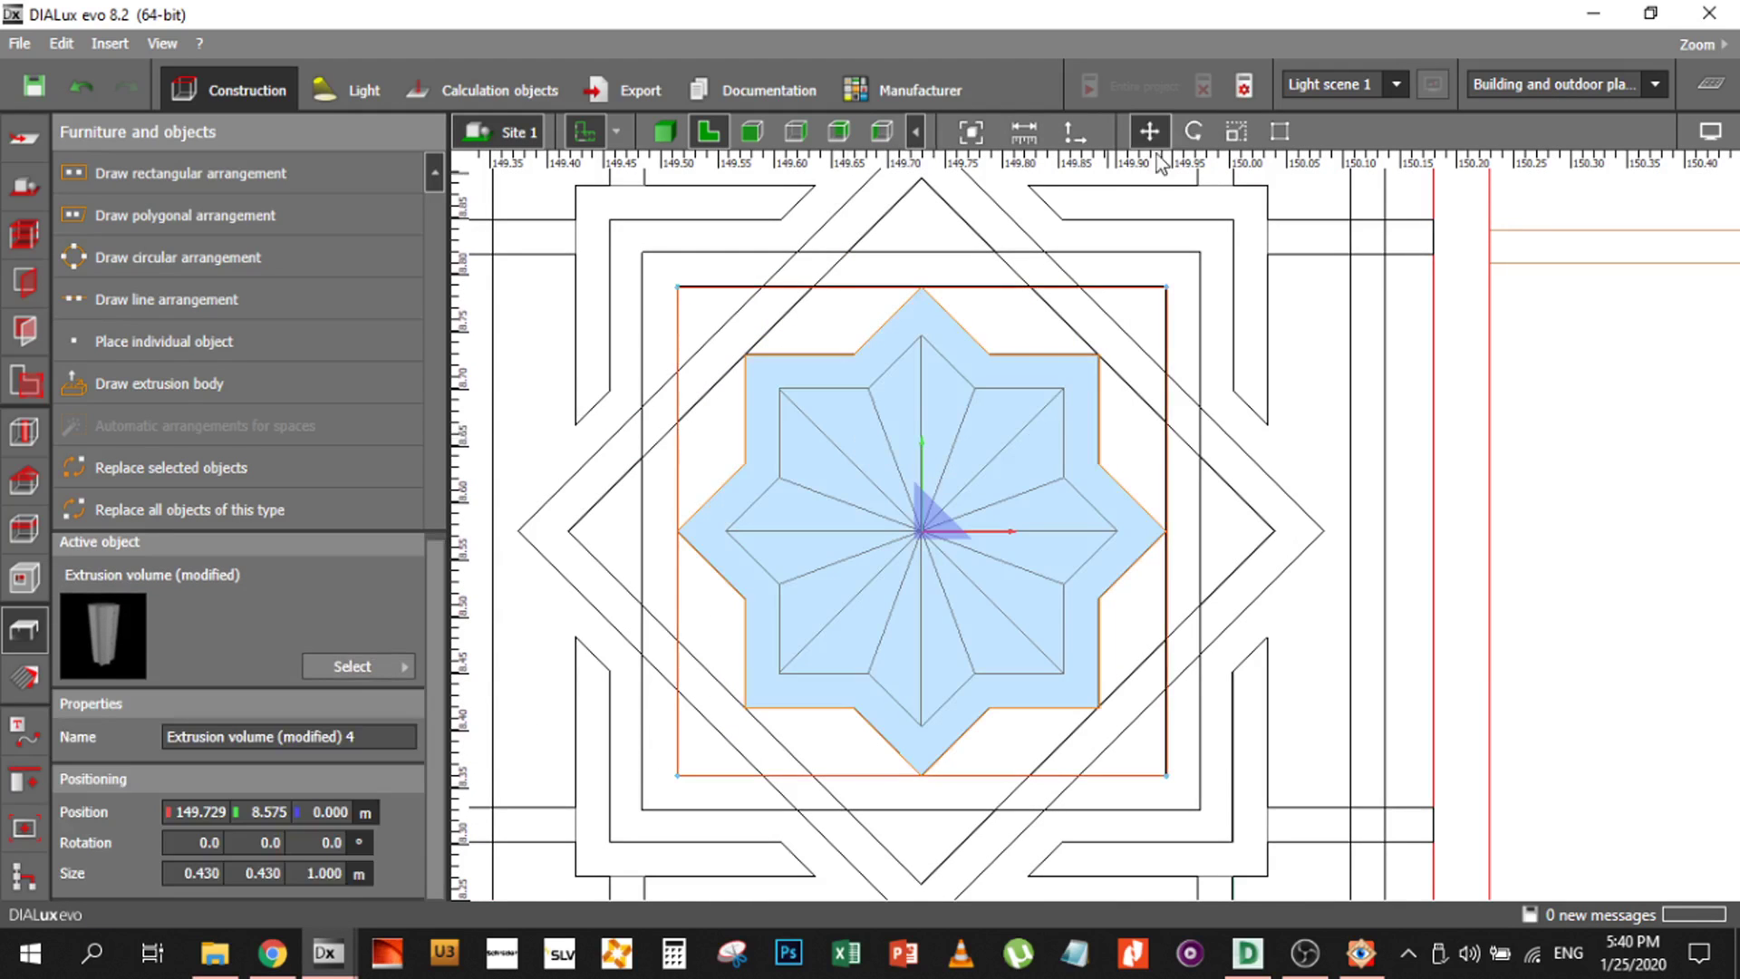
click(1239, 130)
drag(922, 291, 963, 370)
drag(925, 802, 927, 730)
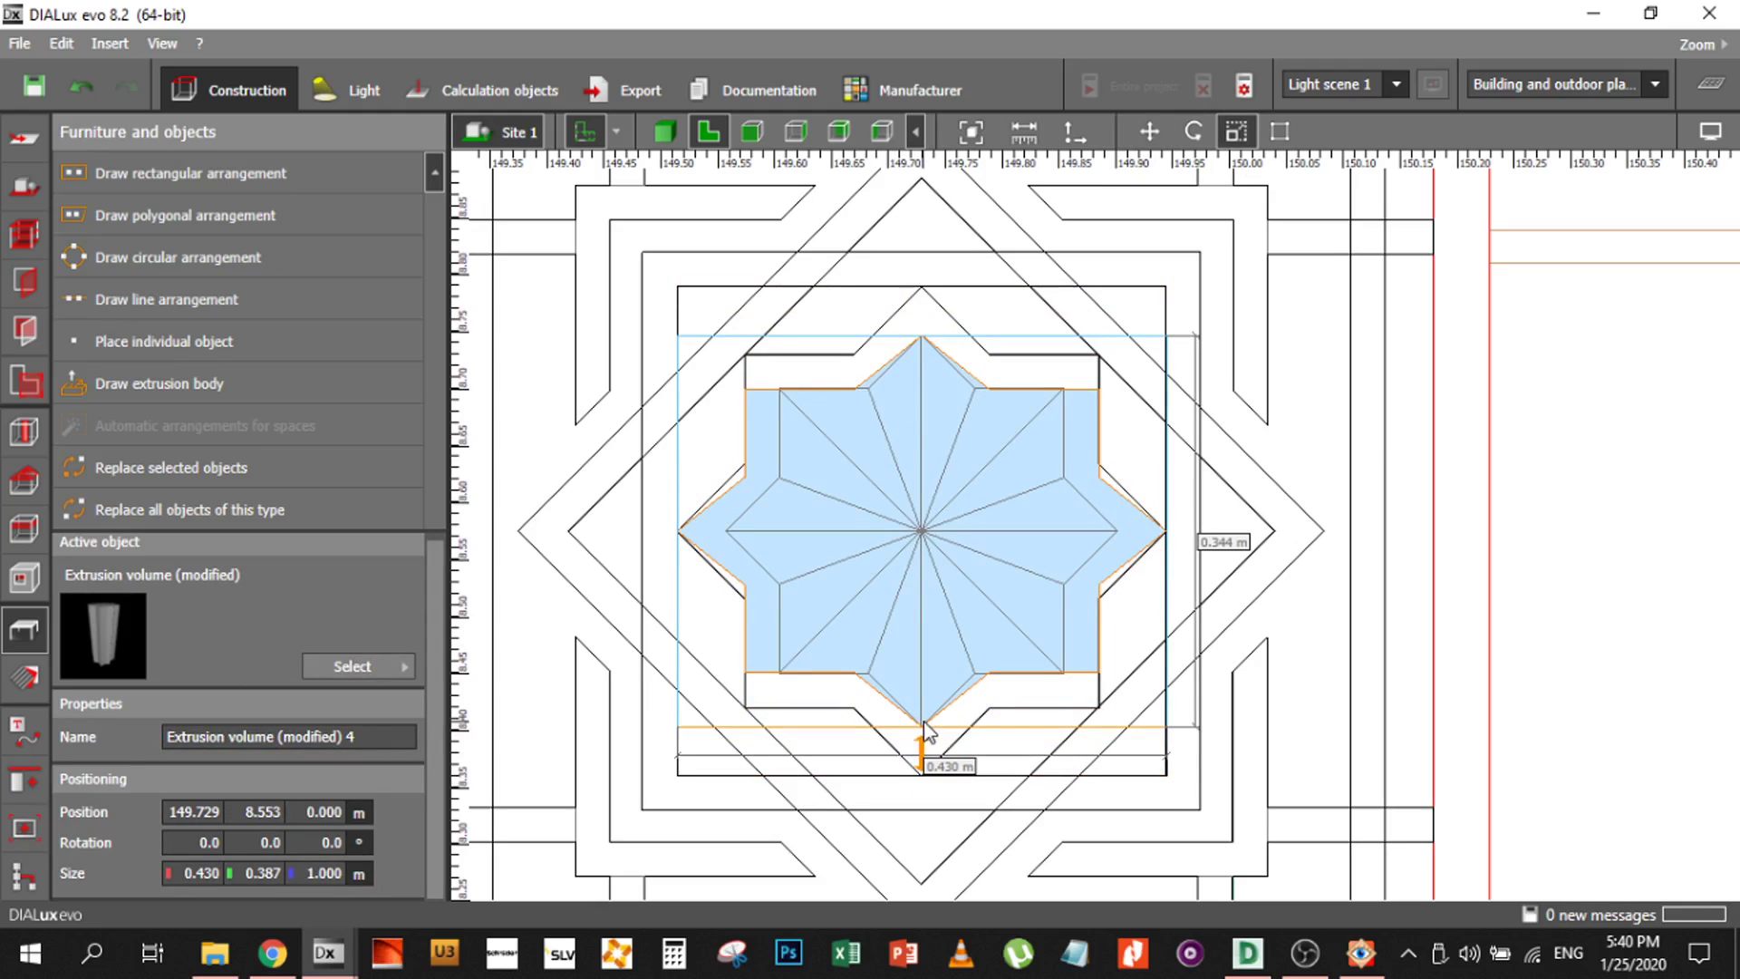
drag(667, 530, 727, 530)
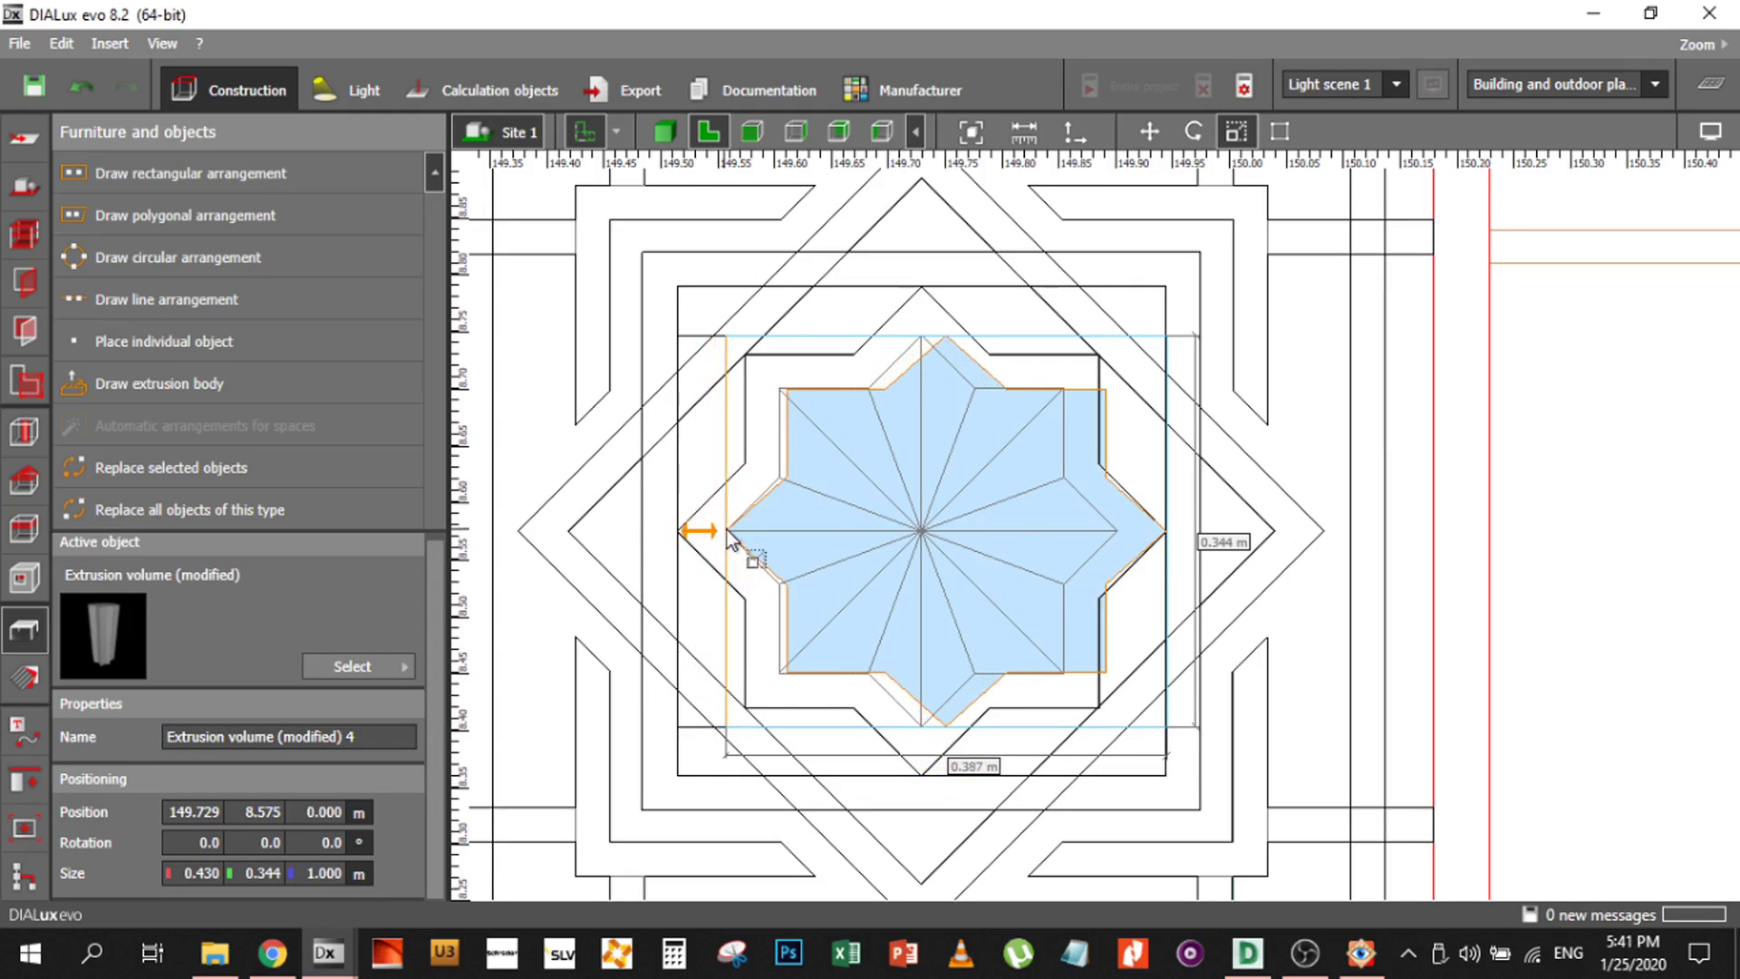
drag(1167, 534, 1118, 532)
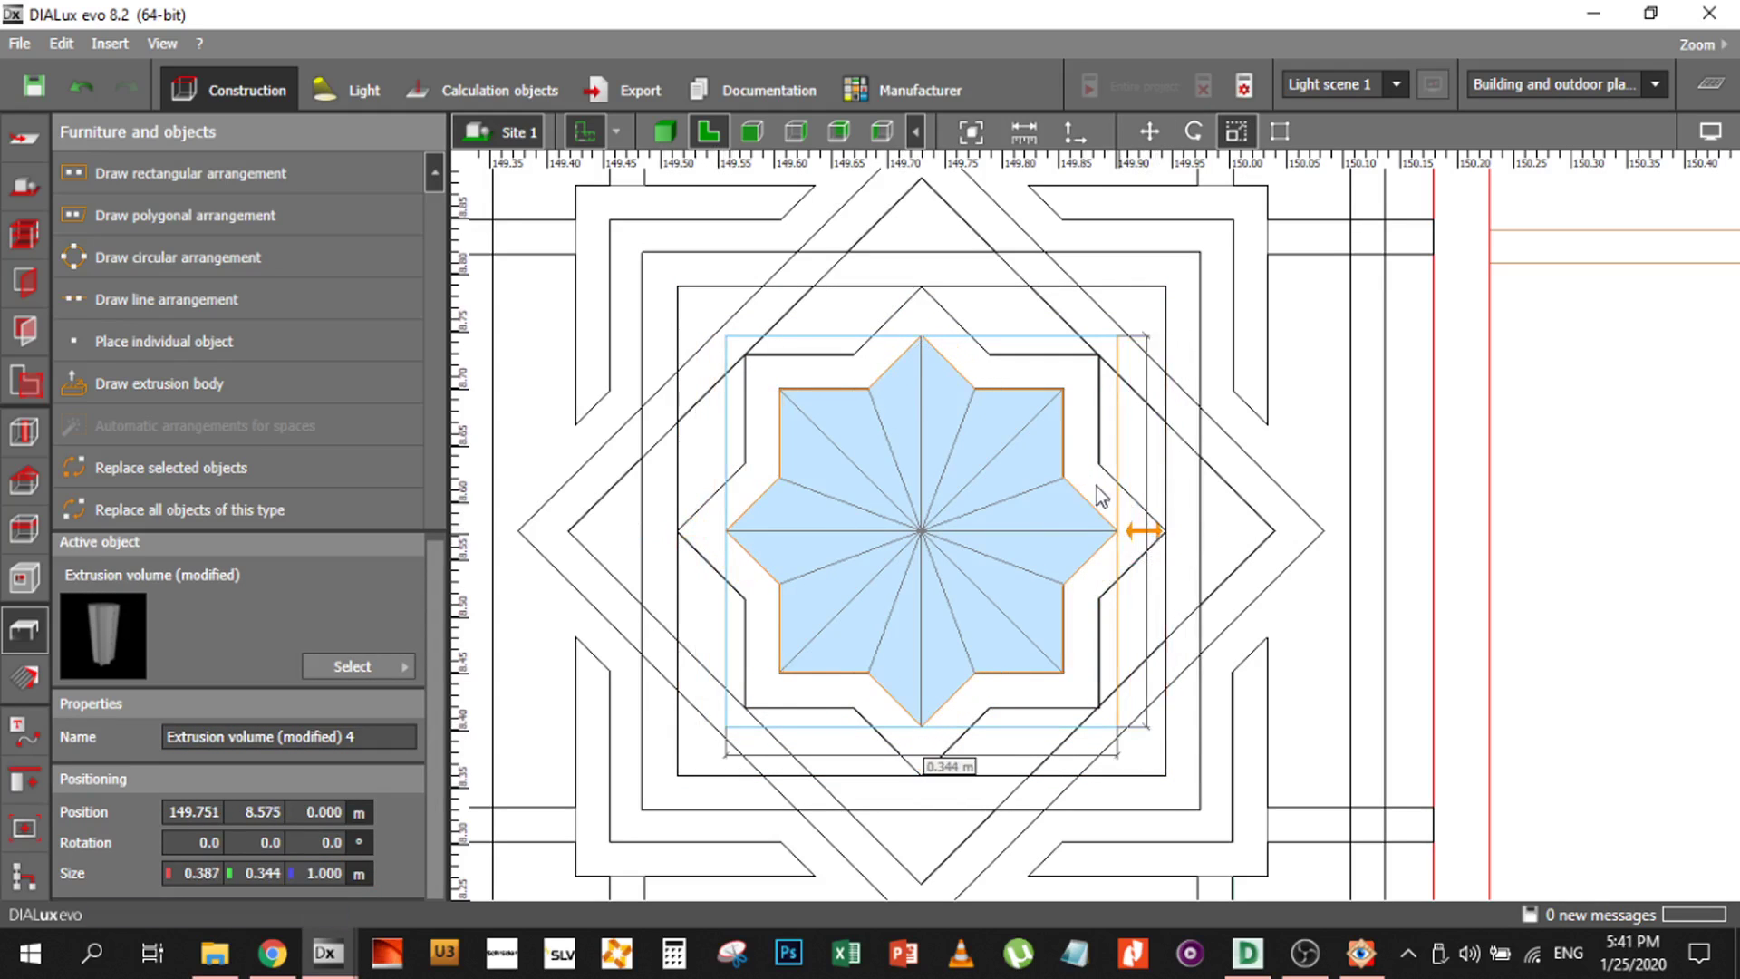
Select both star bodies together and set their height to 0.05 m
click(1032, 470)
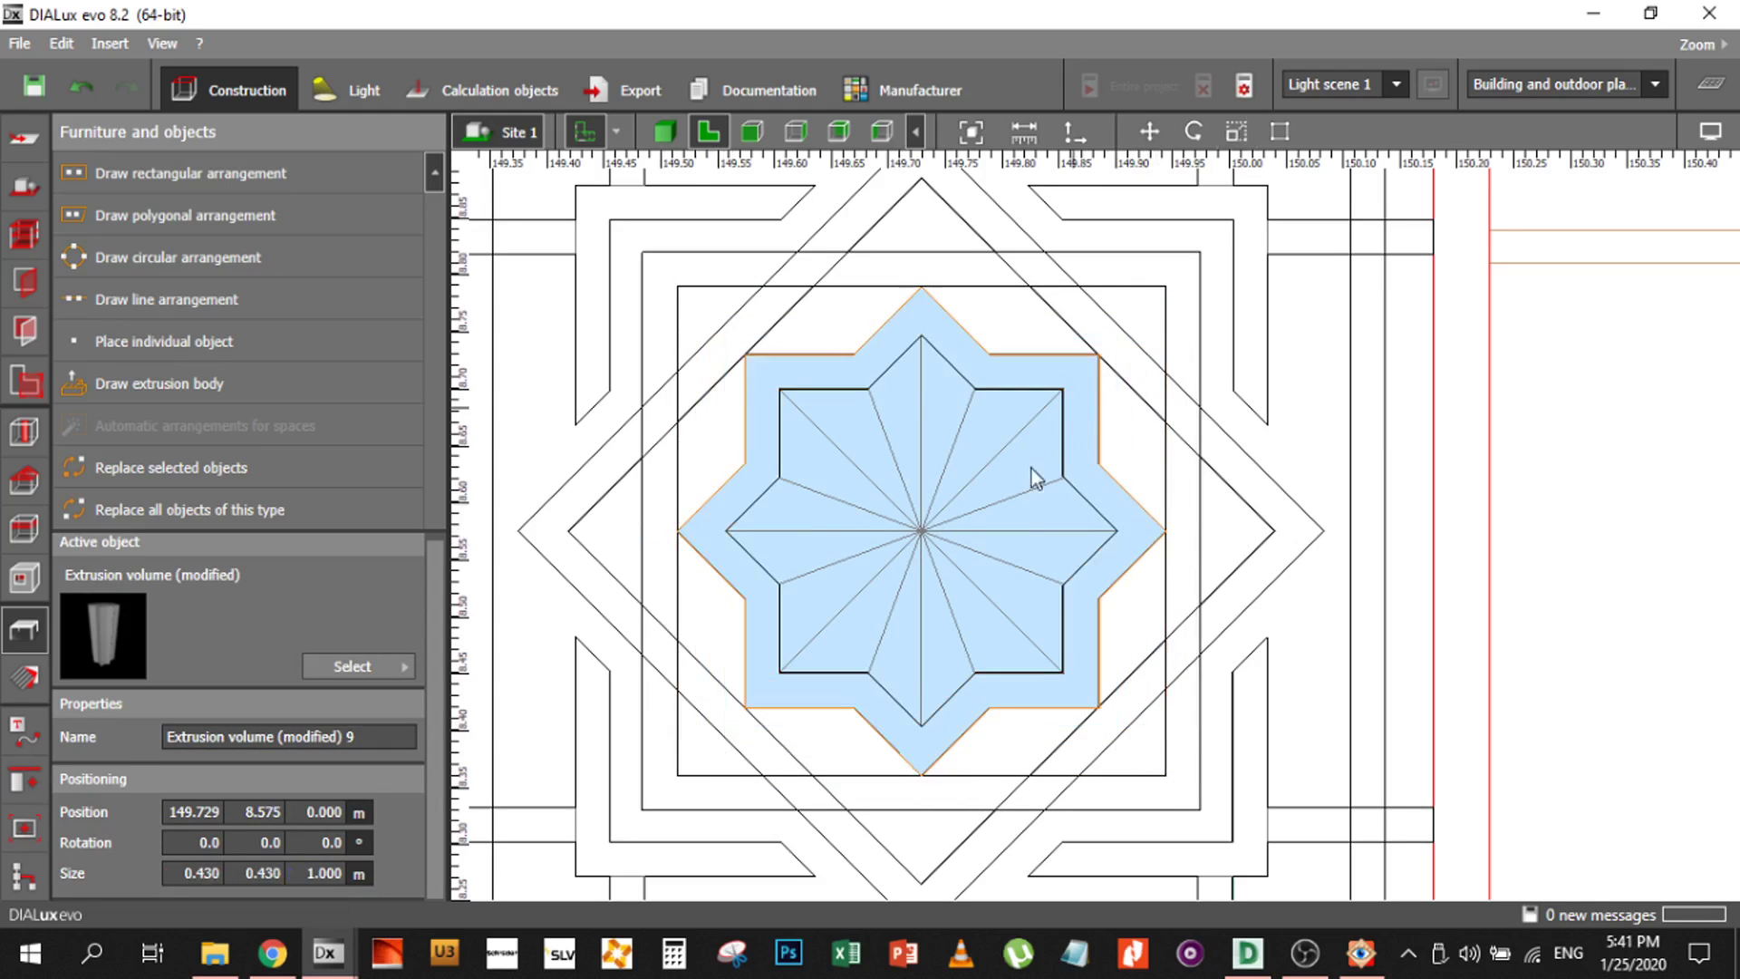
ctrl+click(943, 516)
click(312, 874)
text(0.05)
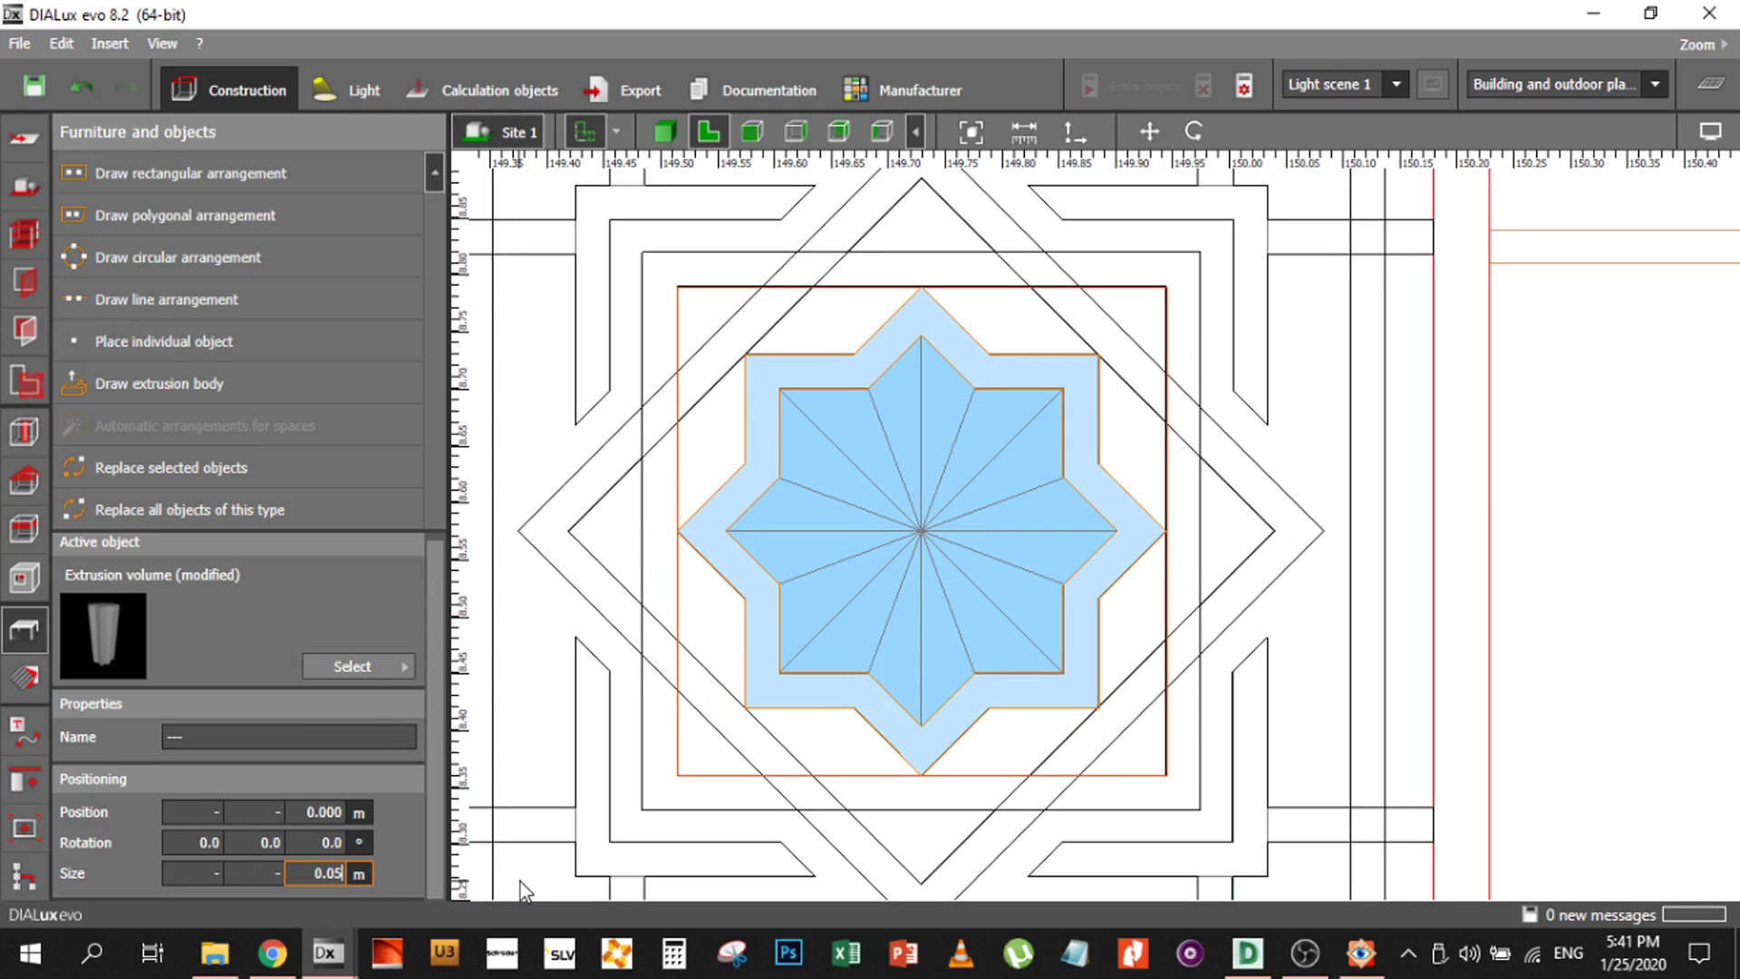
key(Return)
Set the inner star's height to 0.060 m and lower it in the front view to about -0.004 m so it passes through the outer star
click(940, 543)
click(841, 578)
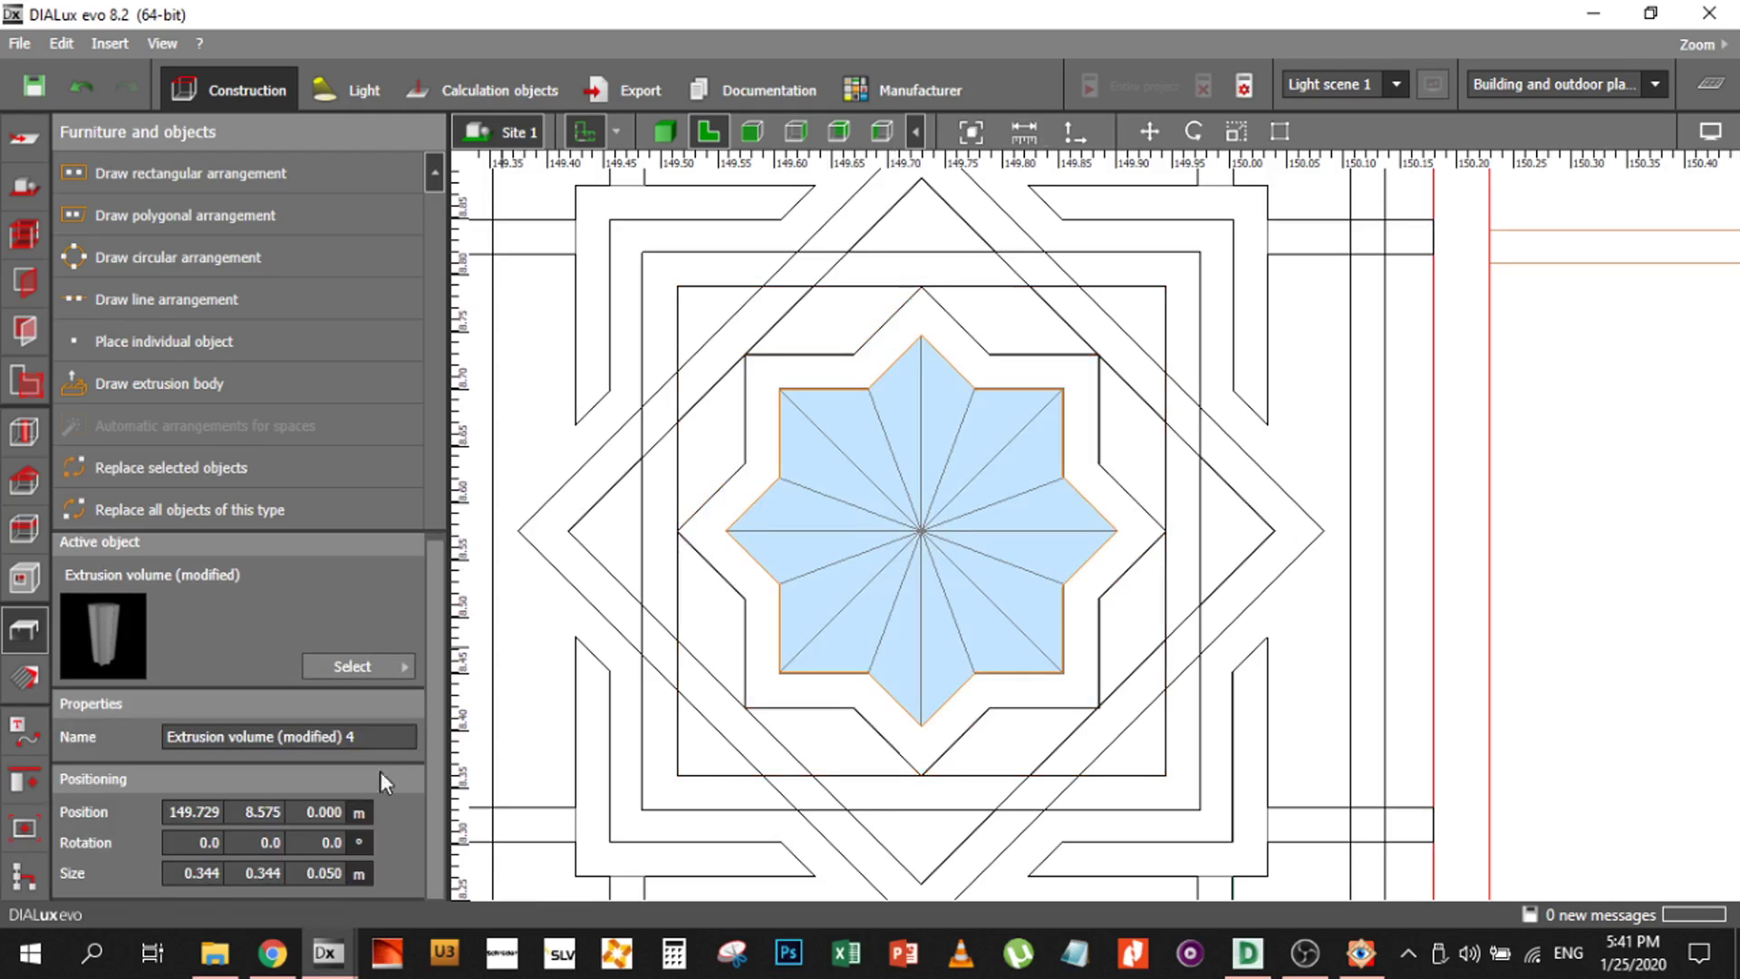
click(318, 875)
key(Return)
click(751, 131)
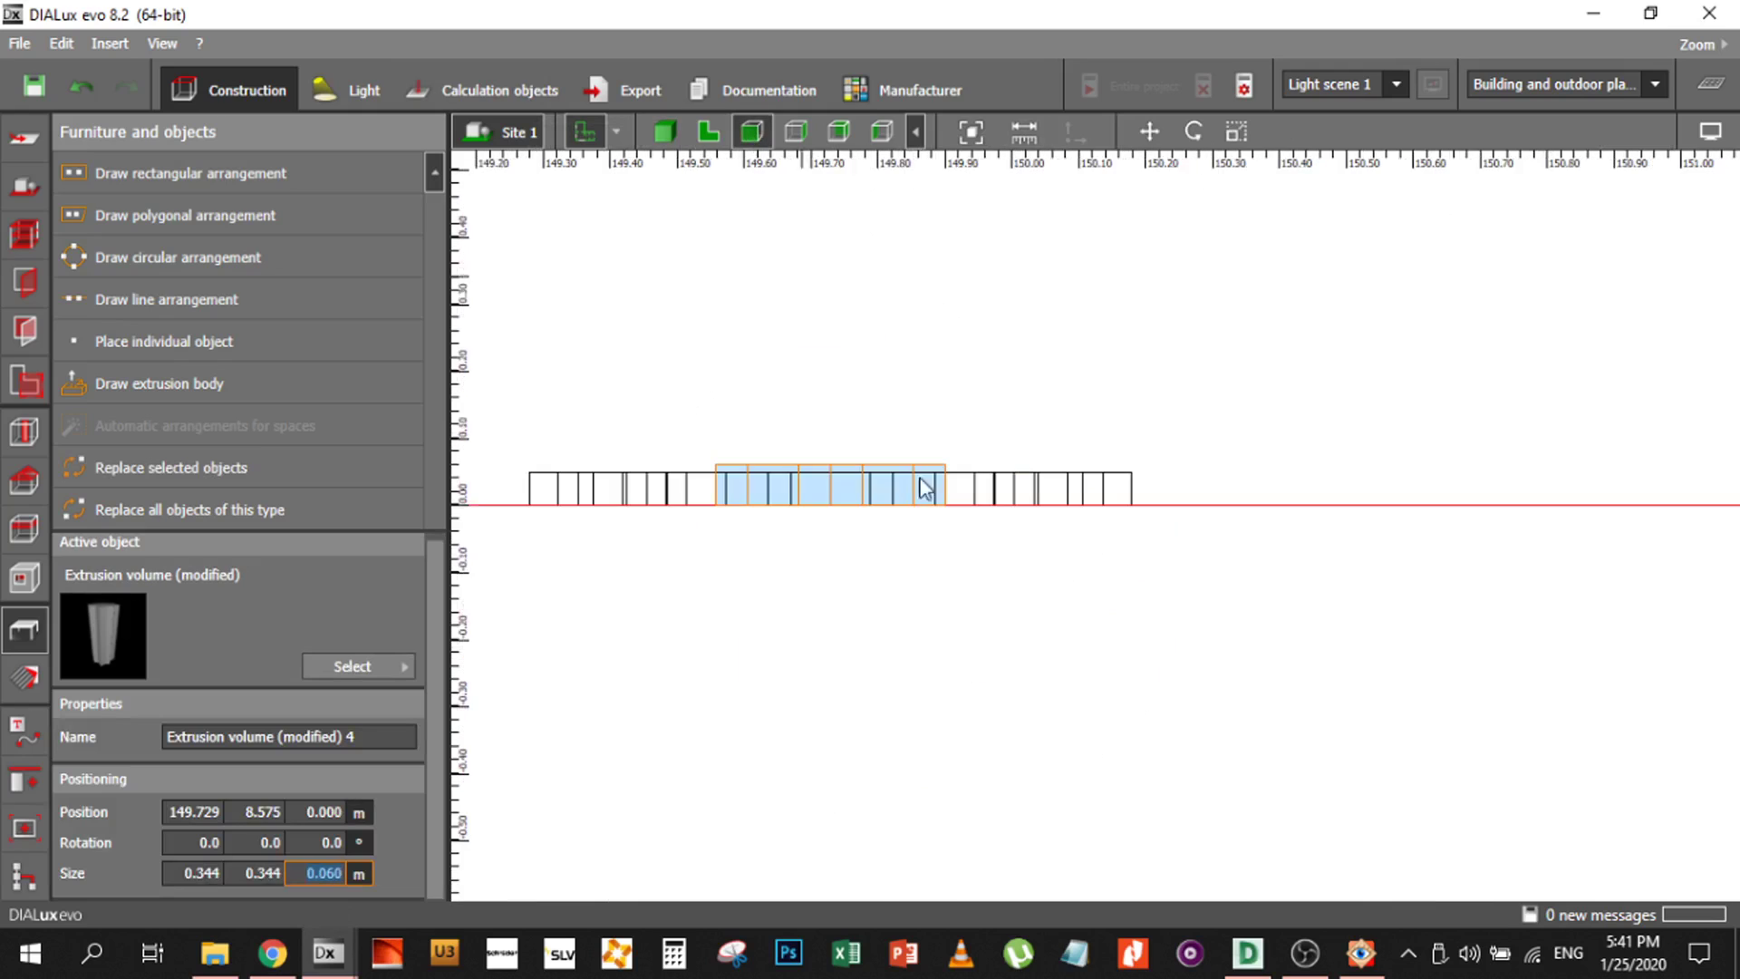
click(1157, 143)
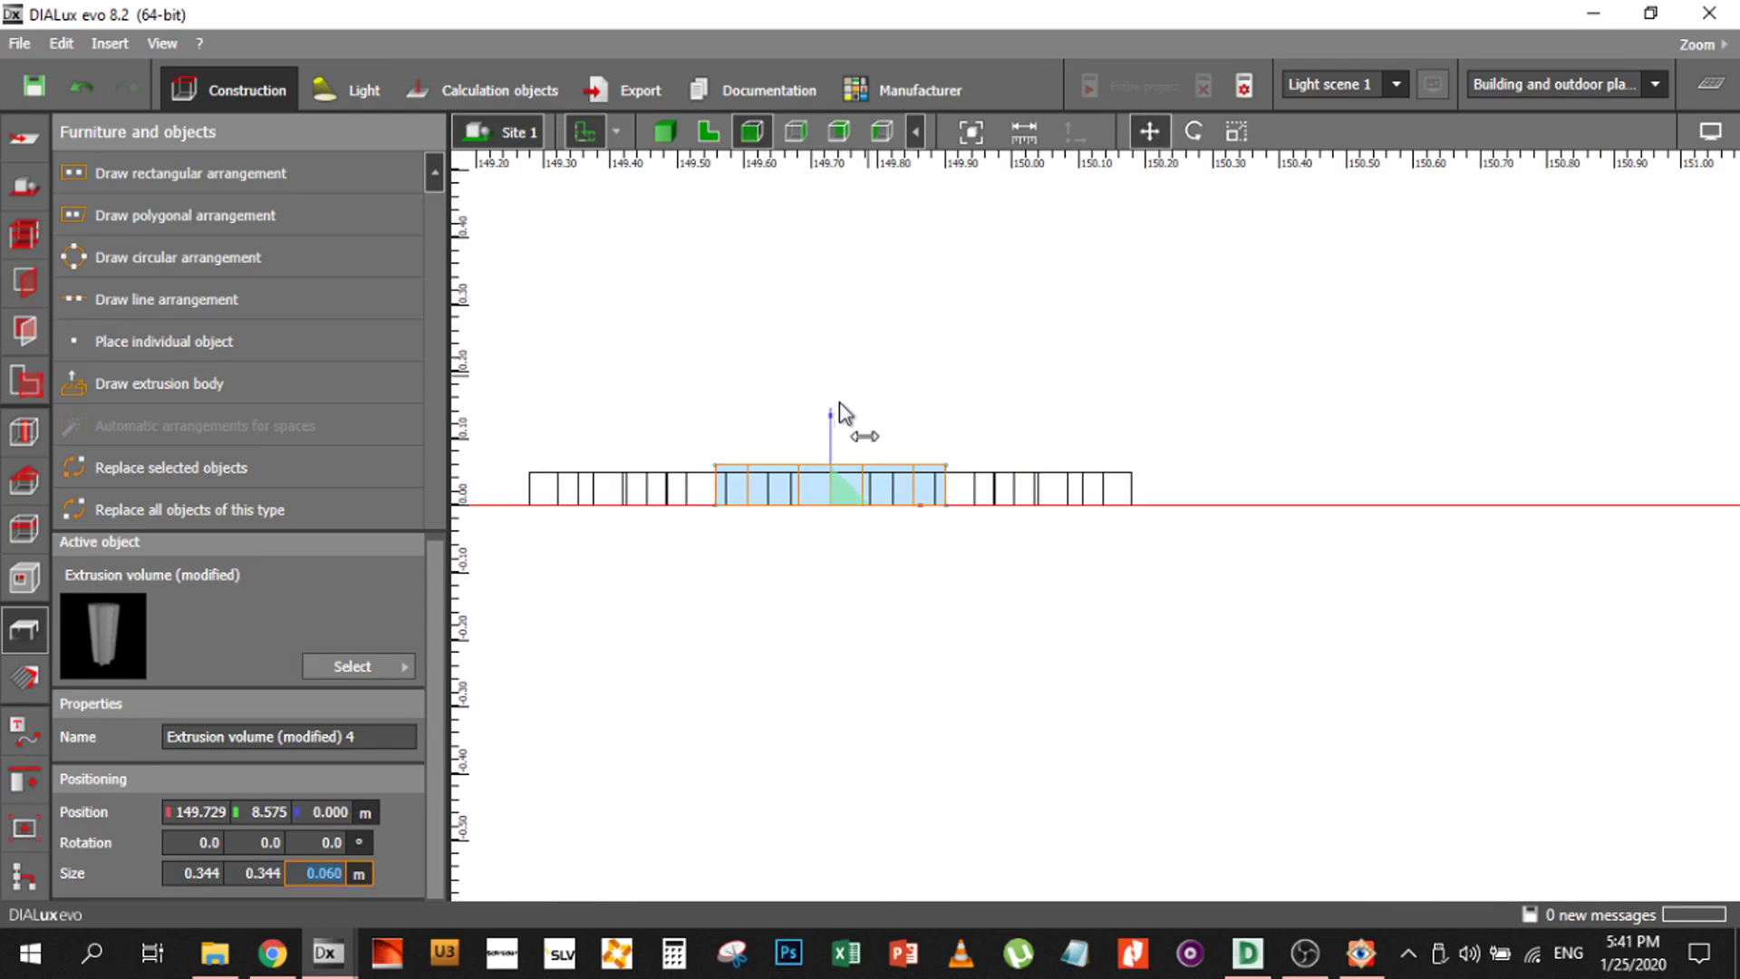
drag(828, 420, 828, 423)
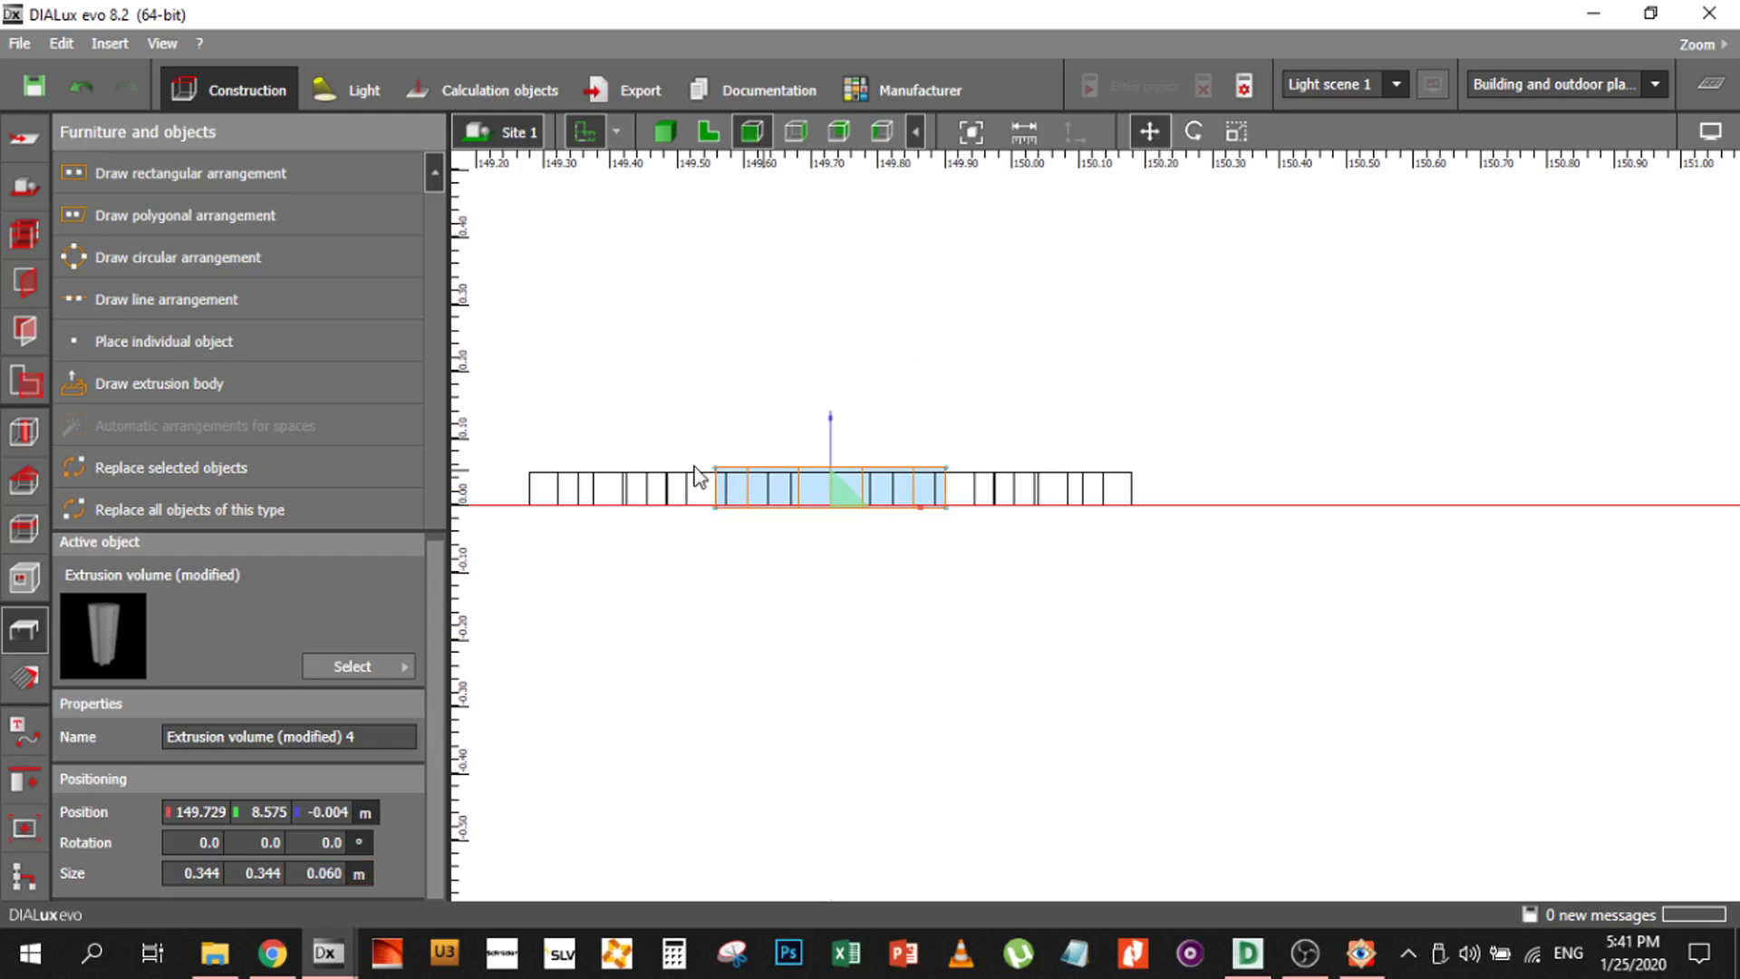
In the floorplan view, subtract the inner star from the outer star body to form a hollow star frame
click(709, 135)
ctrl+click(758, 494)
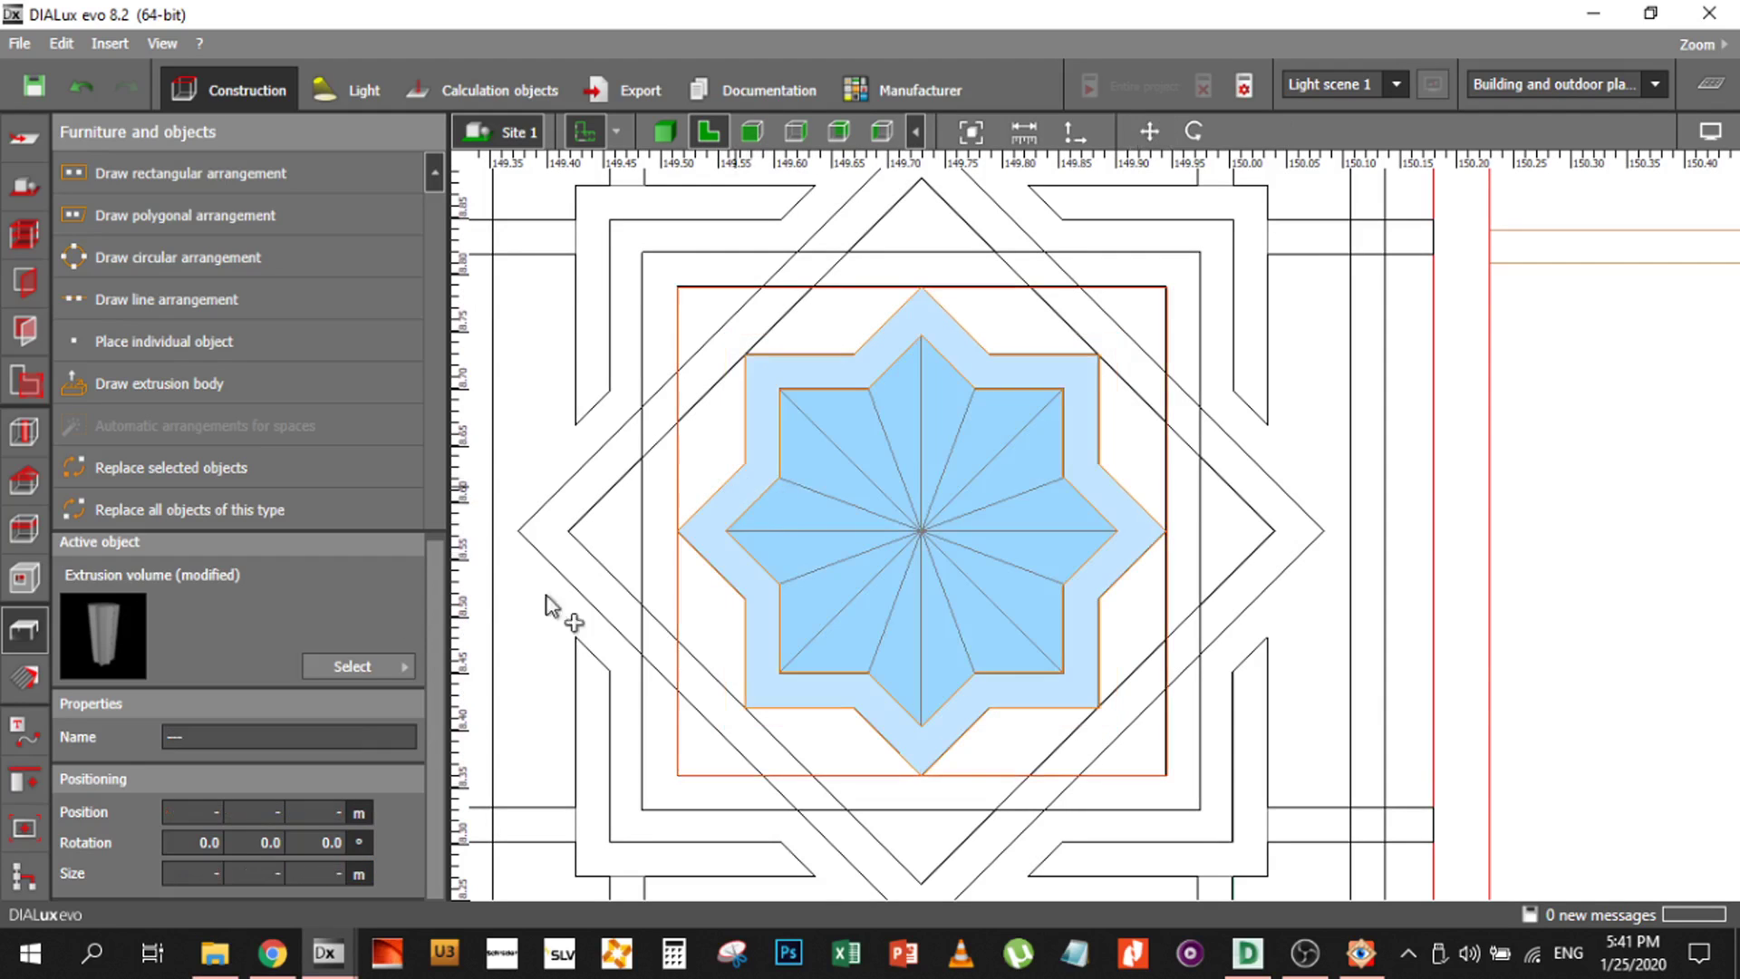
click(31, 781)
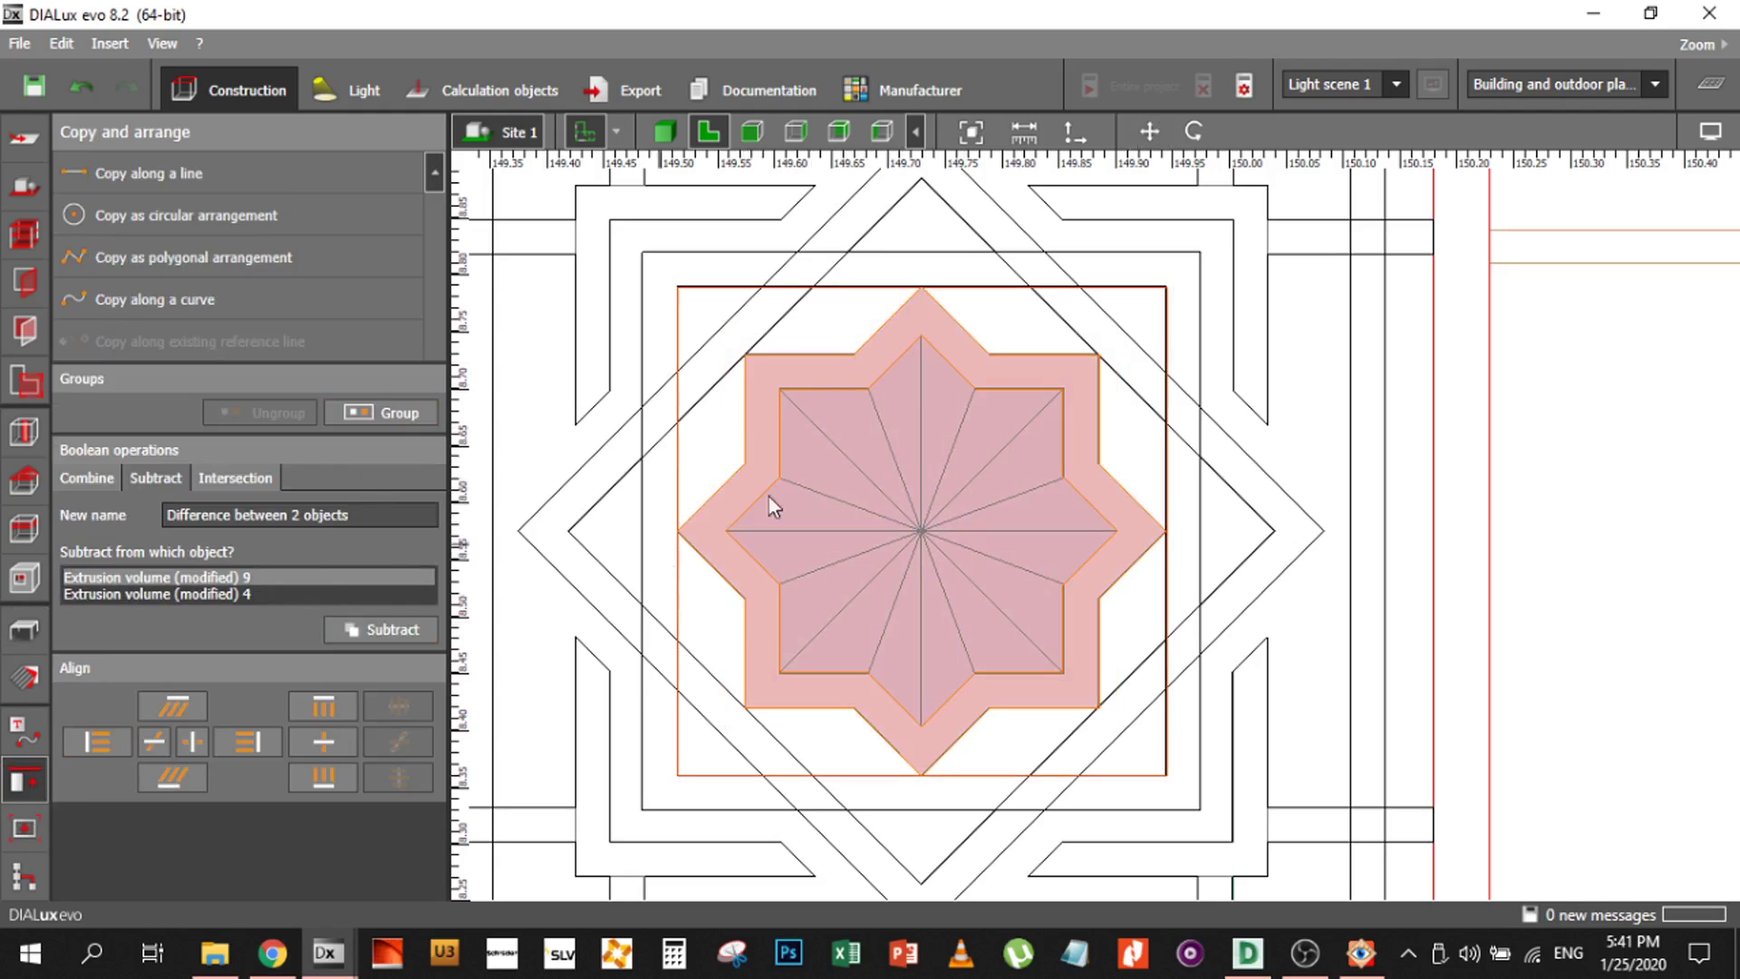
click(372, 632)
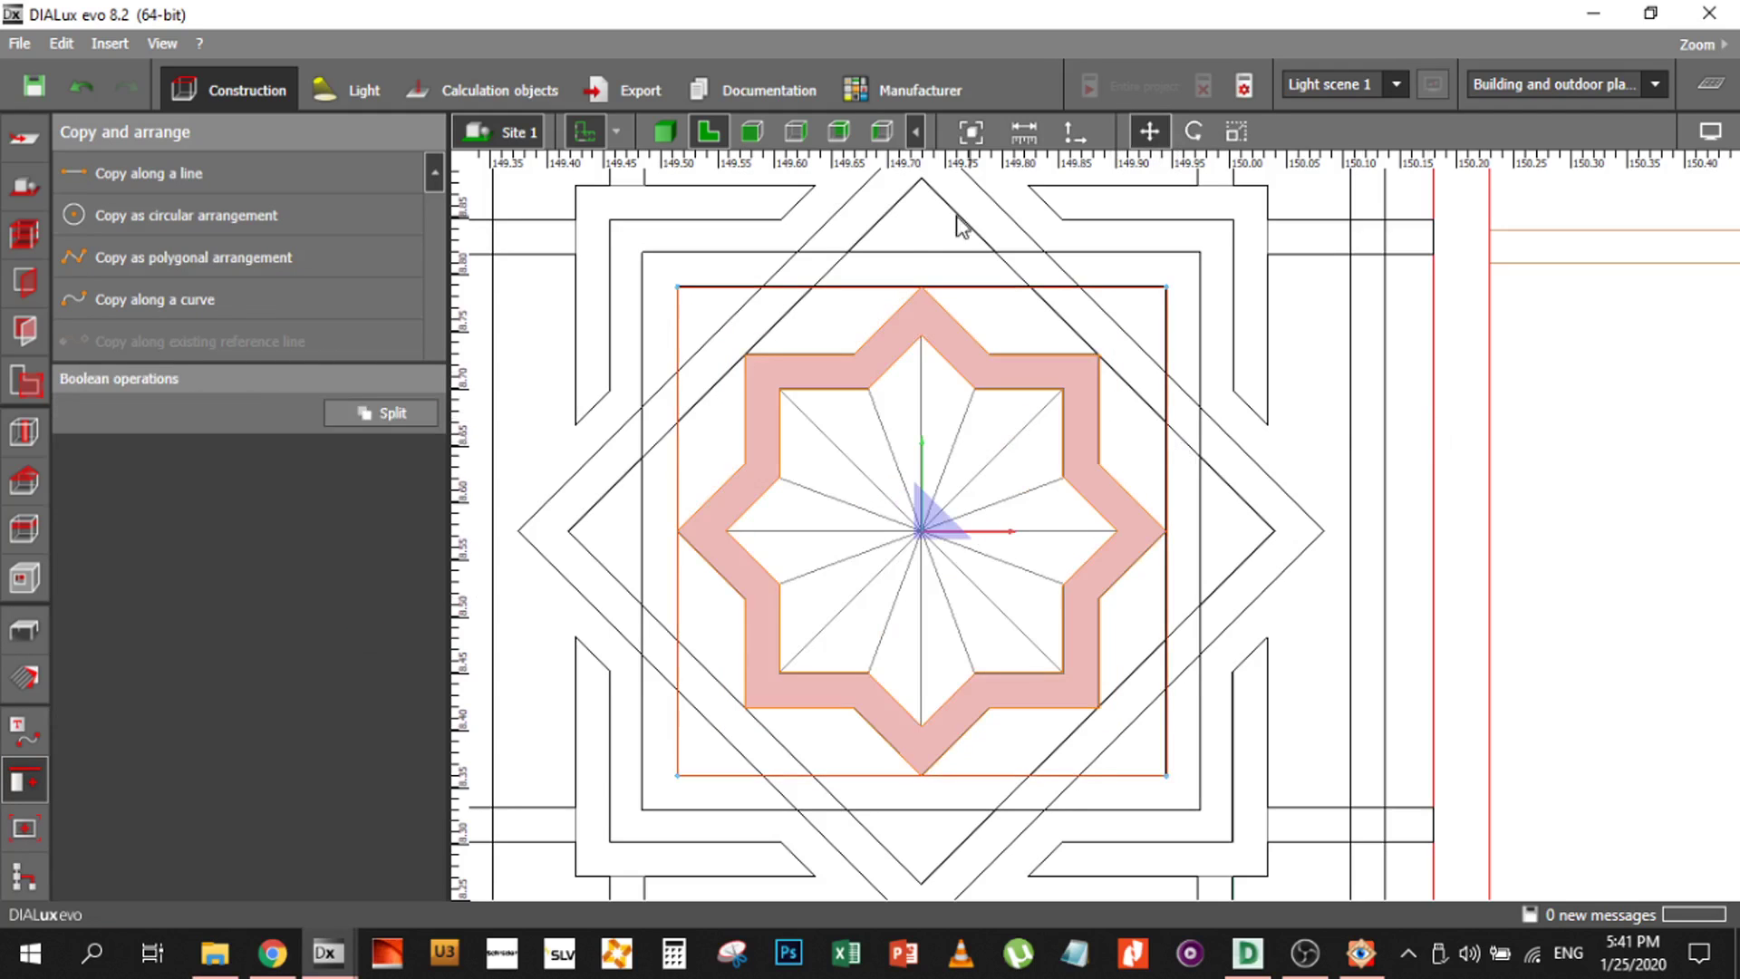
Examine the star-pattern panel and its place among the imported elevations in the 3D view
click(664, 132)
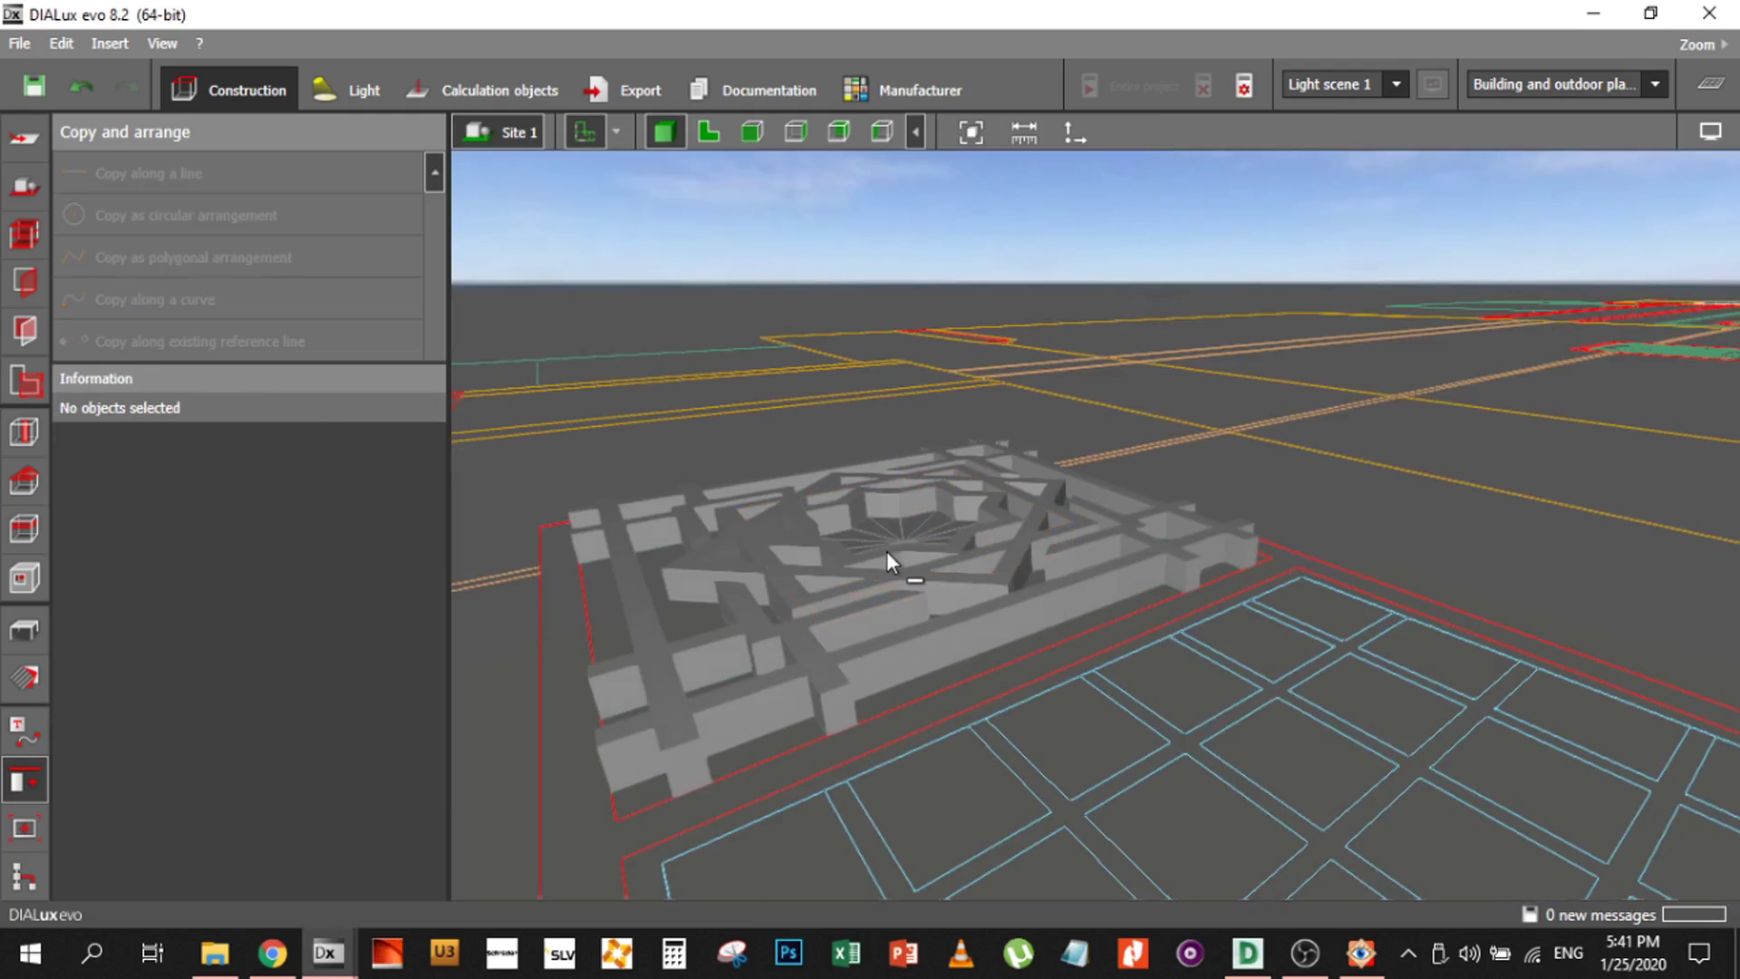
right_drag(903, 575, 1109, 524)
scroll(1037, 551, down, 4)
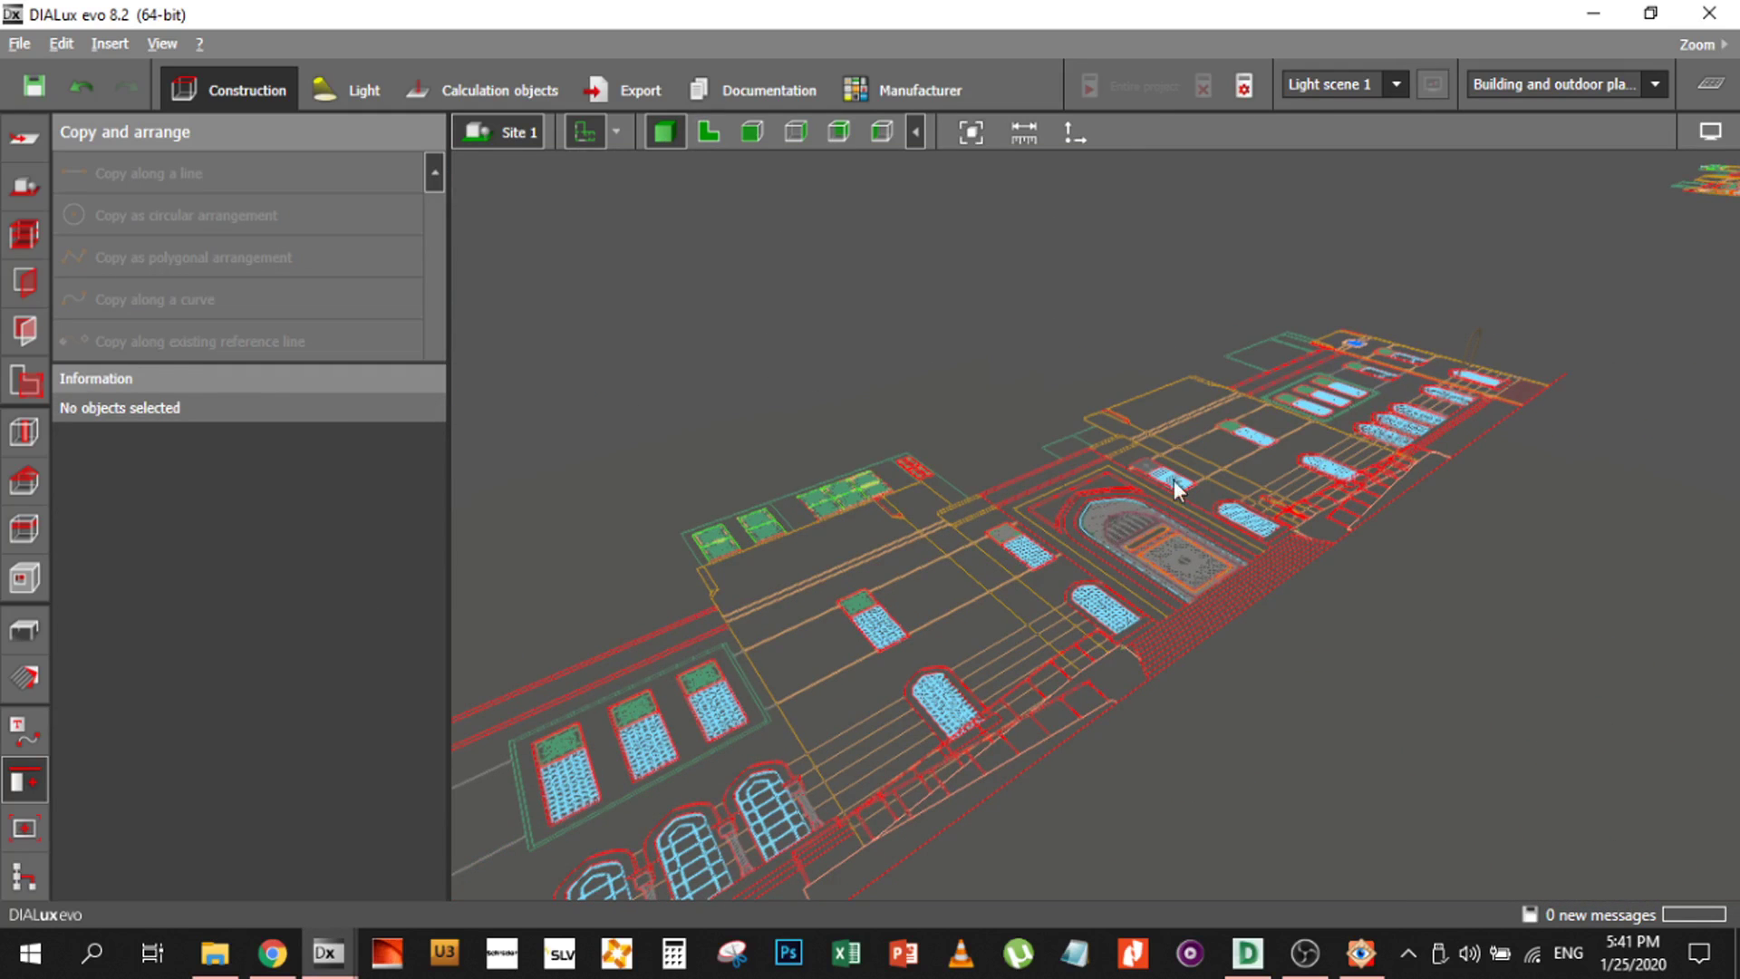
scroll(1173, 481, up, 4)
scroll(1126, 470, down, 3)
middle_drag(1122, 474, 1057, 521)
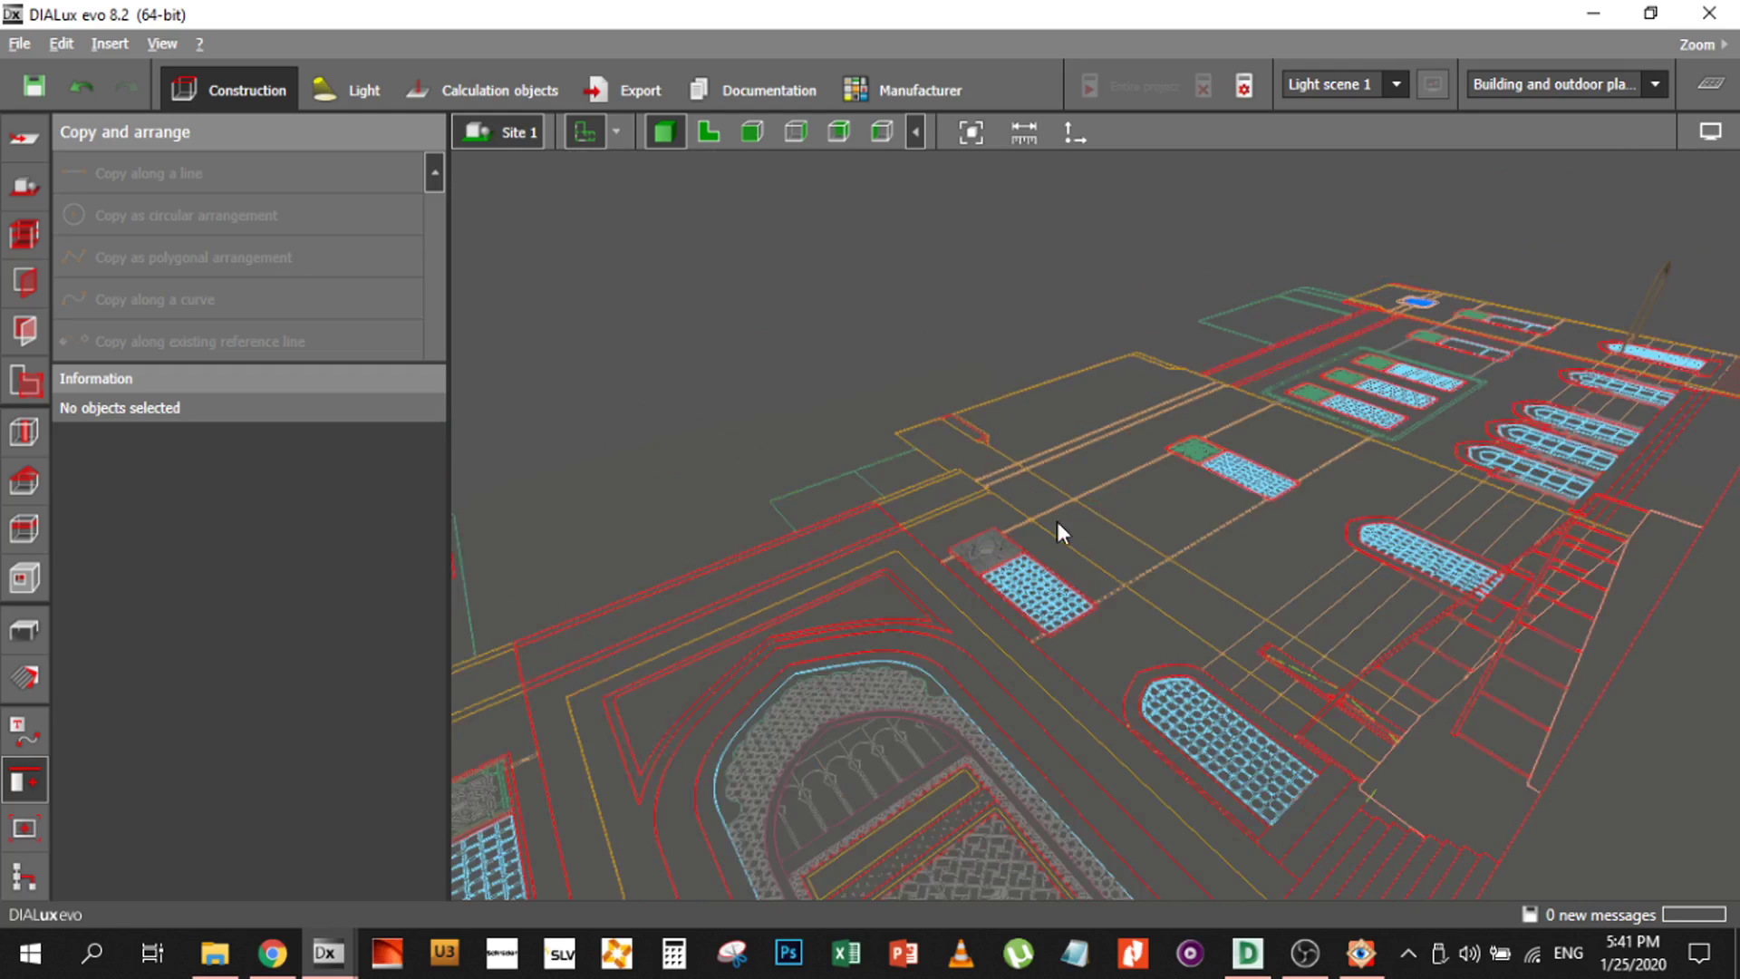
scroll(1057, 521, up, 2)
scroll(874, 598, up, 1)
middle_drag(873, 598, 896, 584)
right_drag(896, 584, 923, 541)
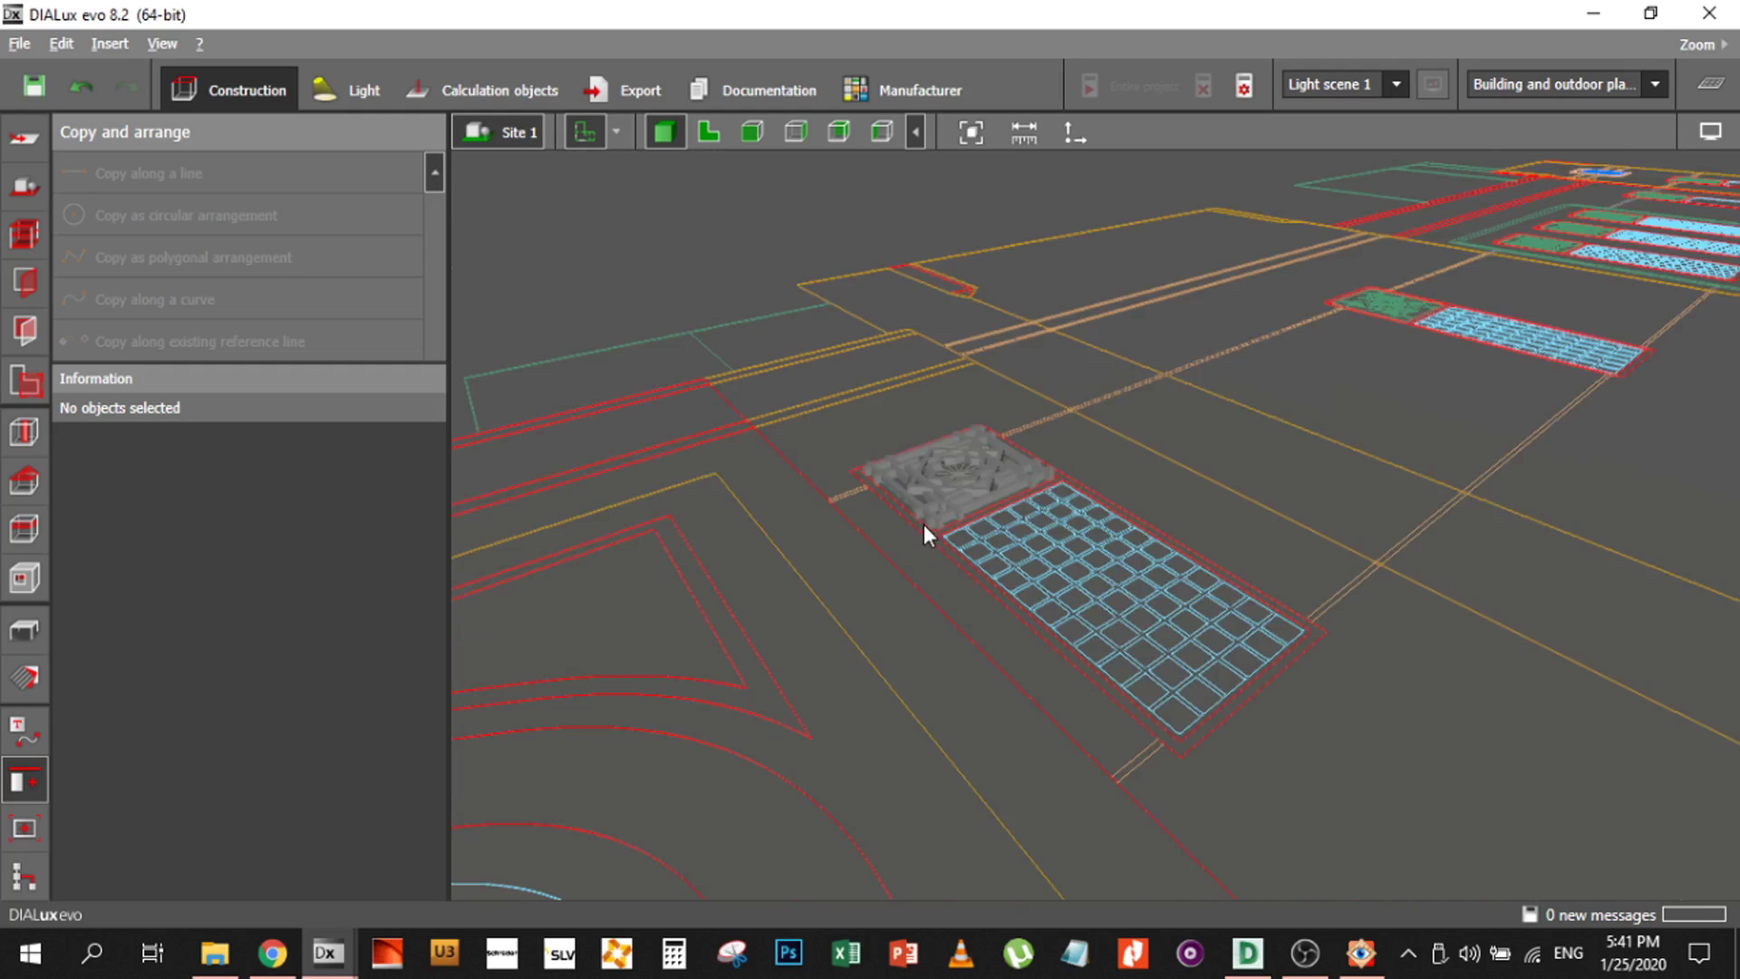
Check the positioning properties of all the panel's bodies and of the northwest corner body in the floorplan view
click(714, 127)
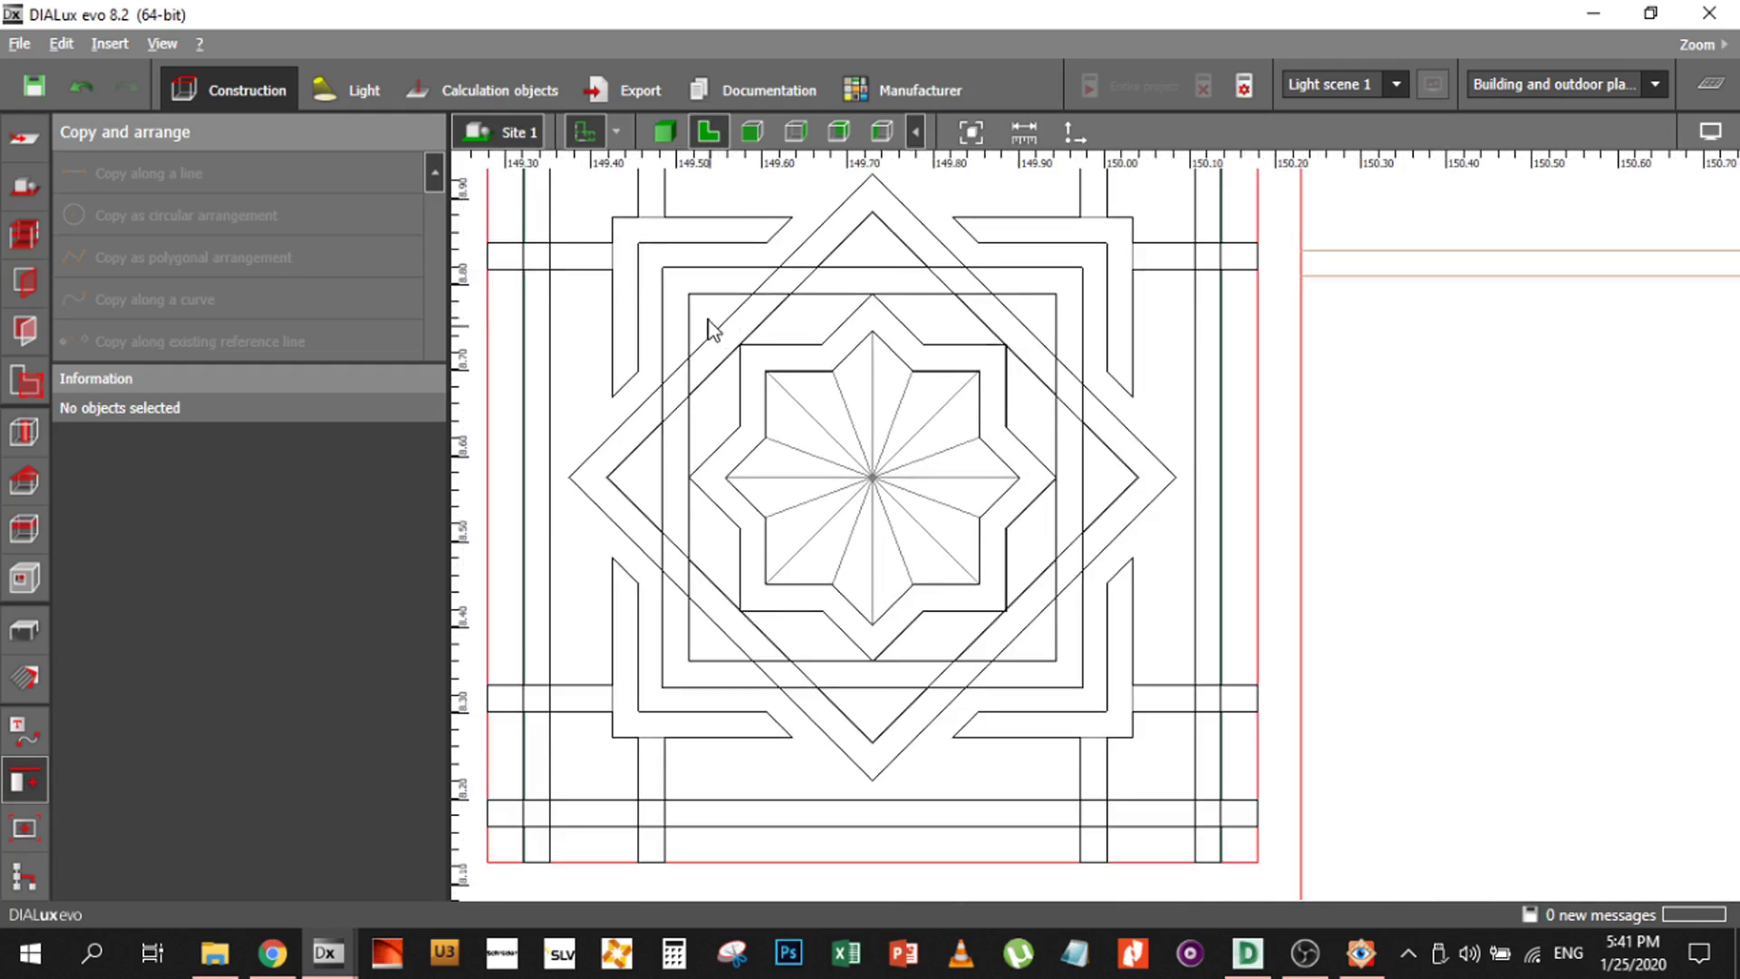
scroll(714, 331, down, 3)
drag(572, 209, 1144, 628)
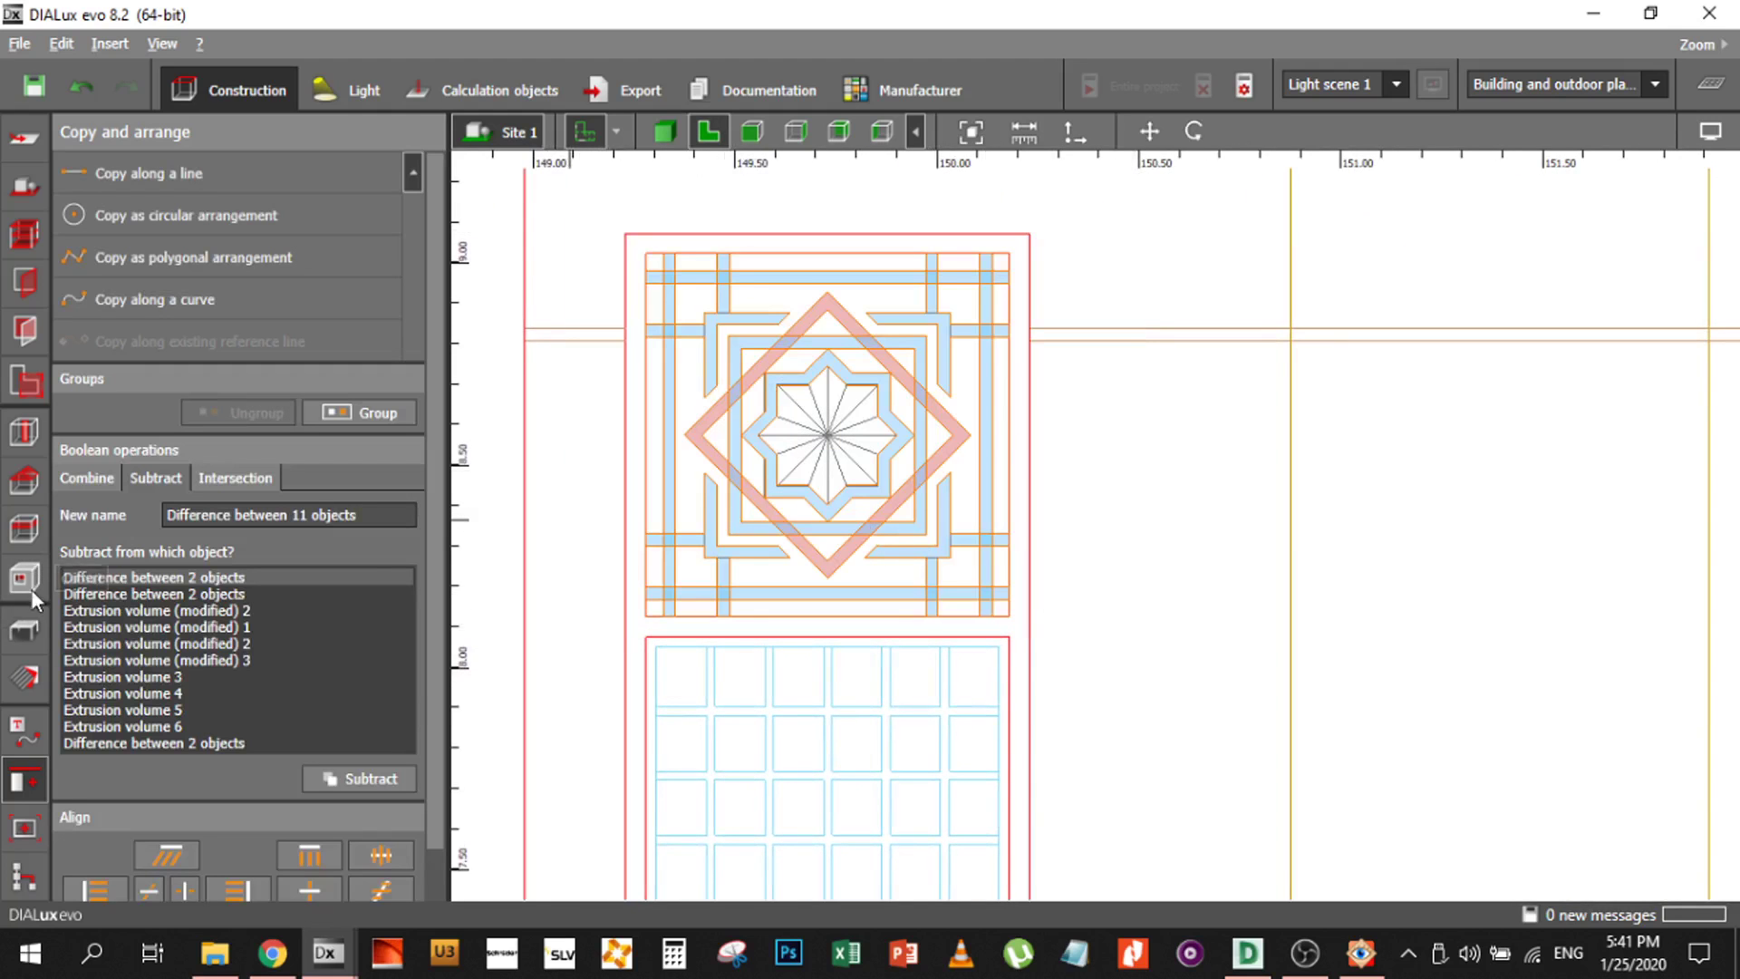
click(25, 626)
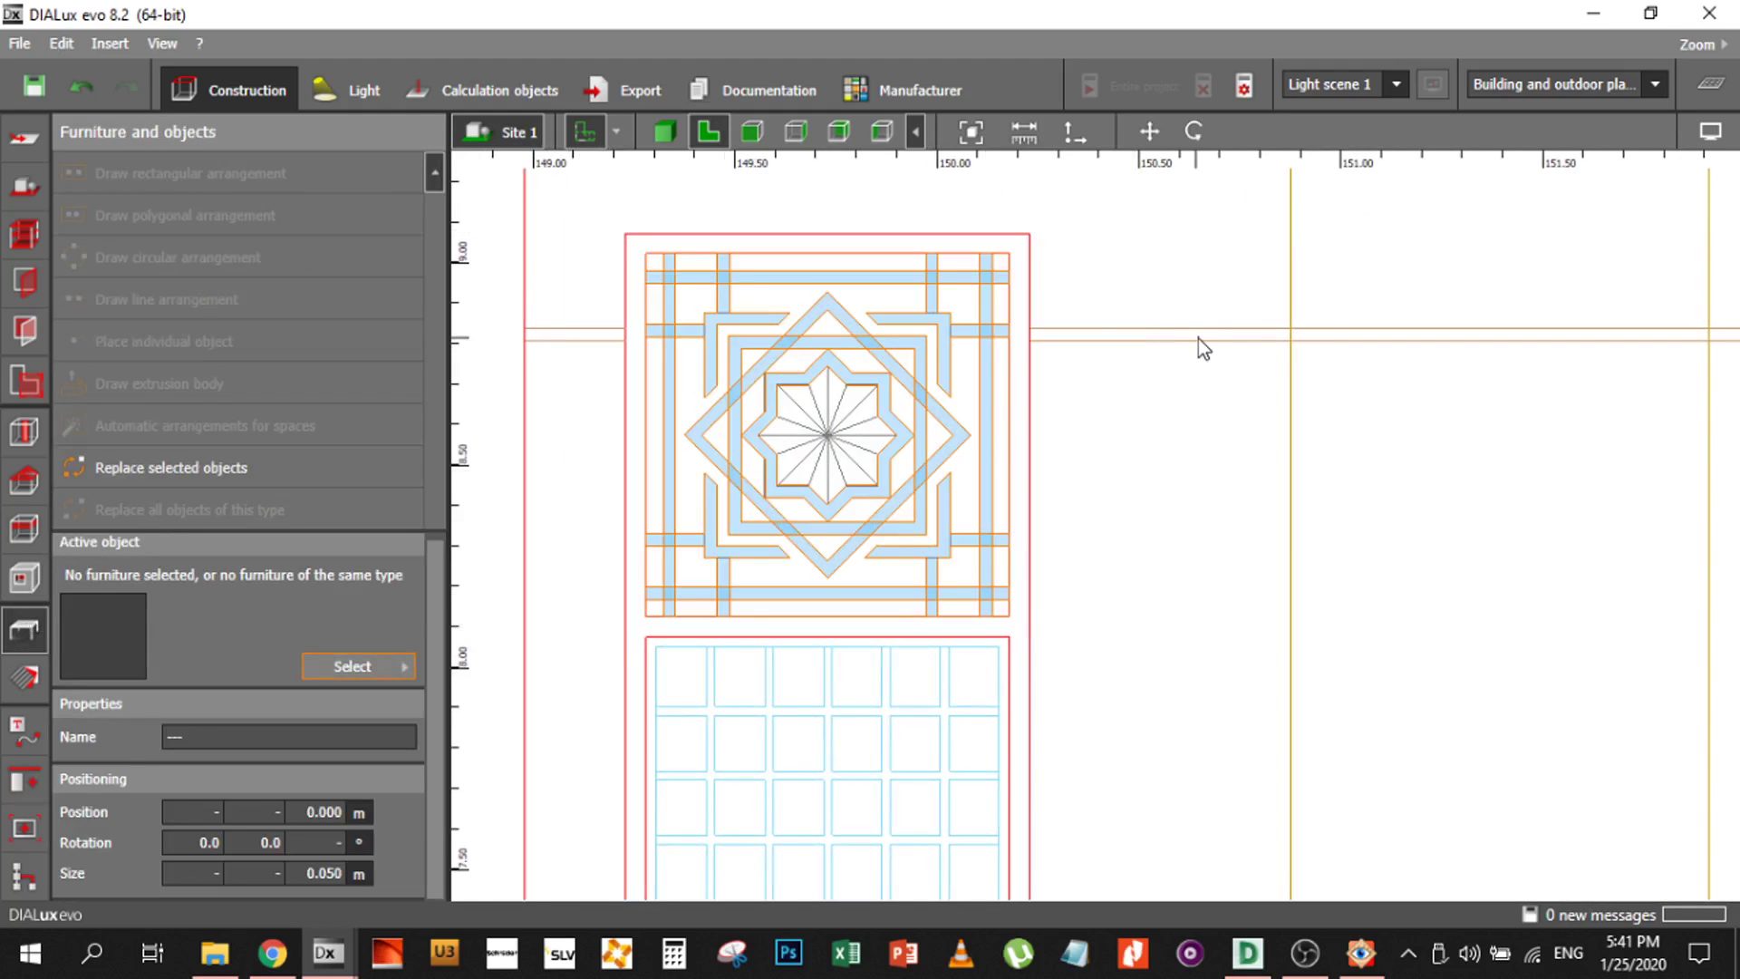
click(1169, 363)
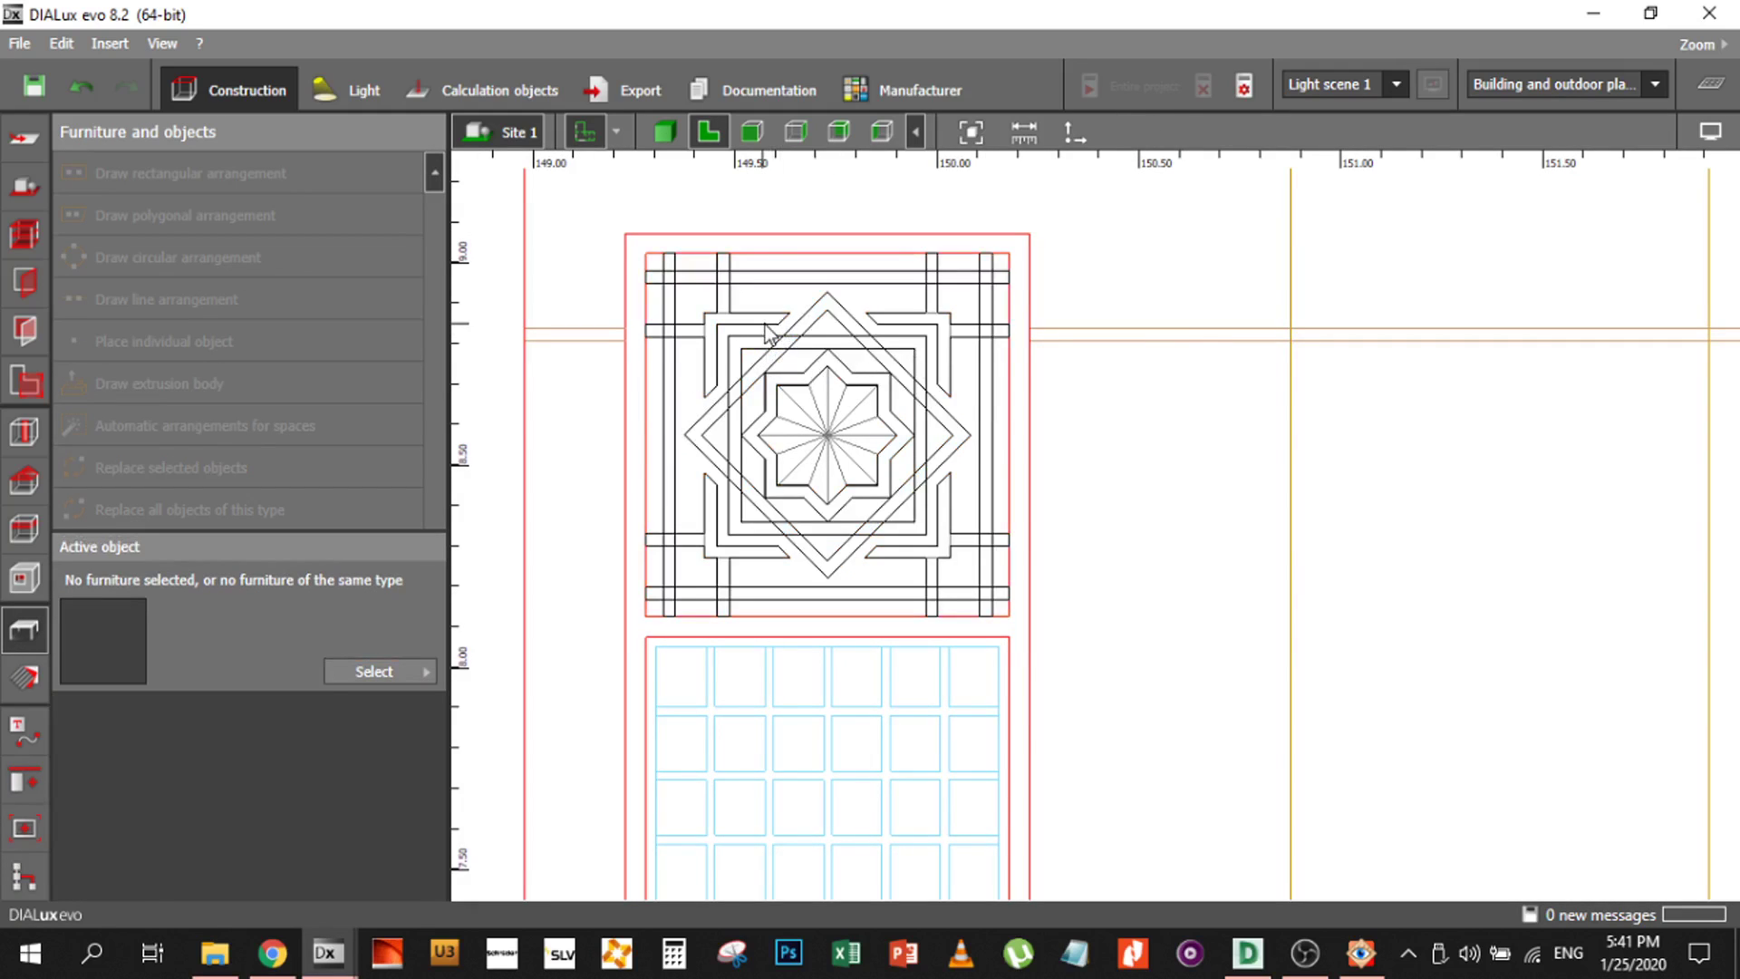
click(785, 343)
click(1150, 132)
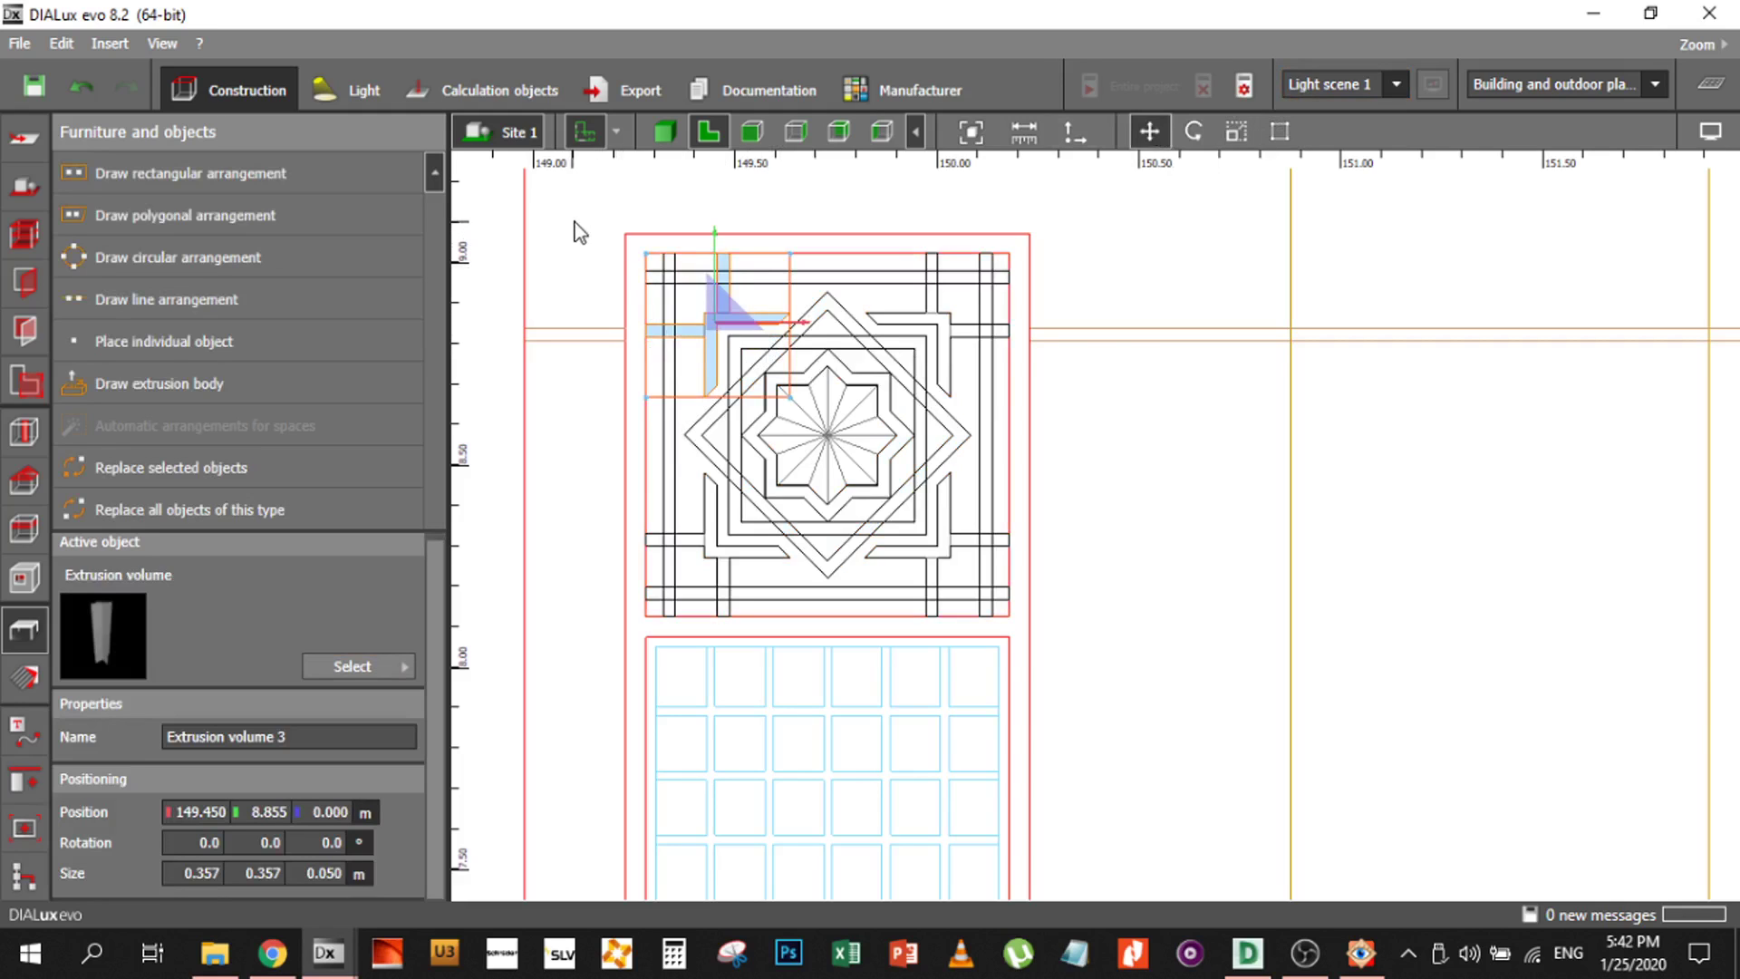
Try combining the eleven extrusion bodies of the star-pattern panel into one object
drag(573, 223, 1133, 687)
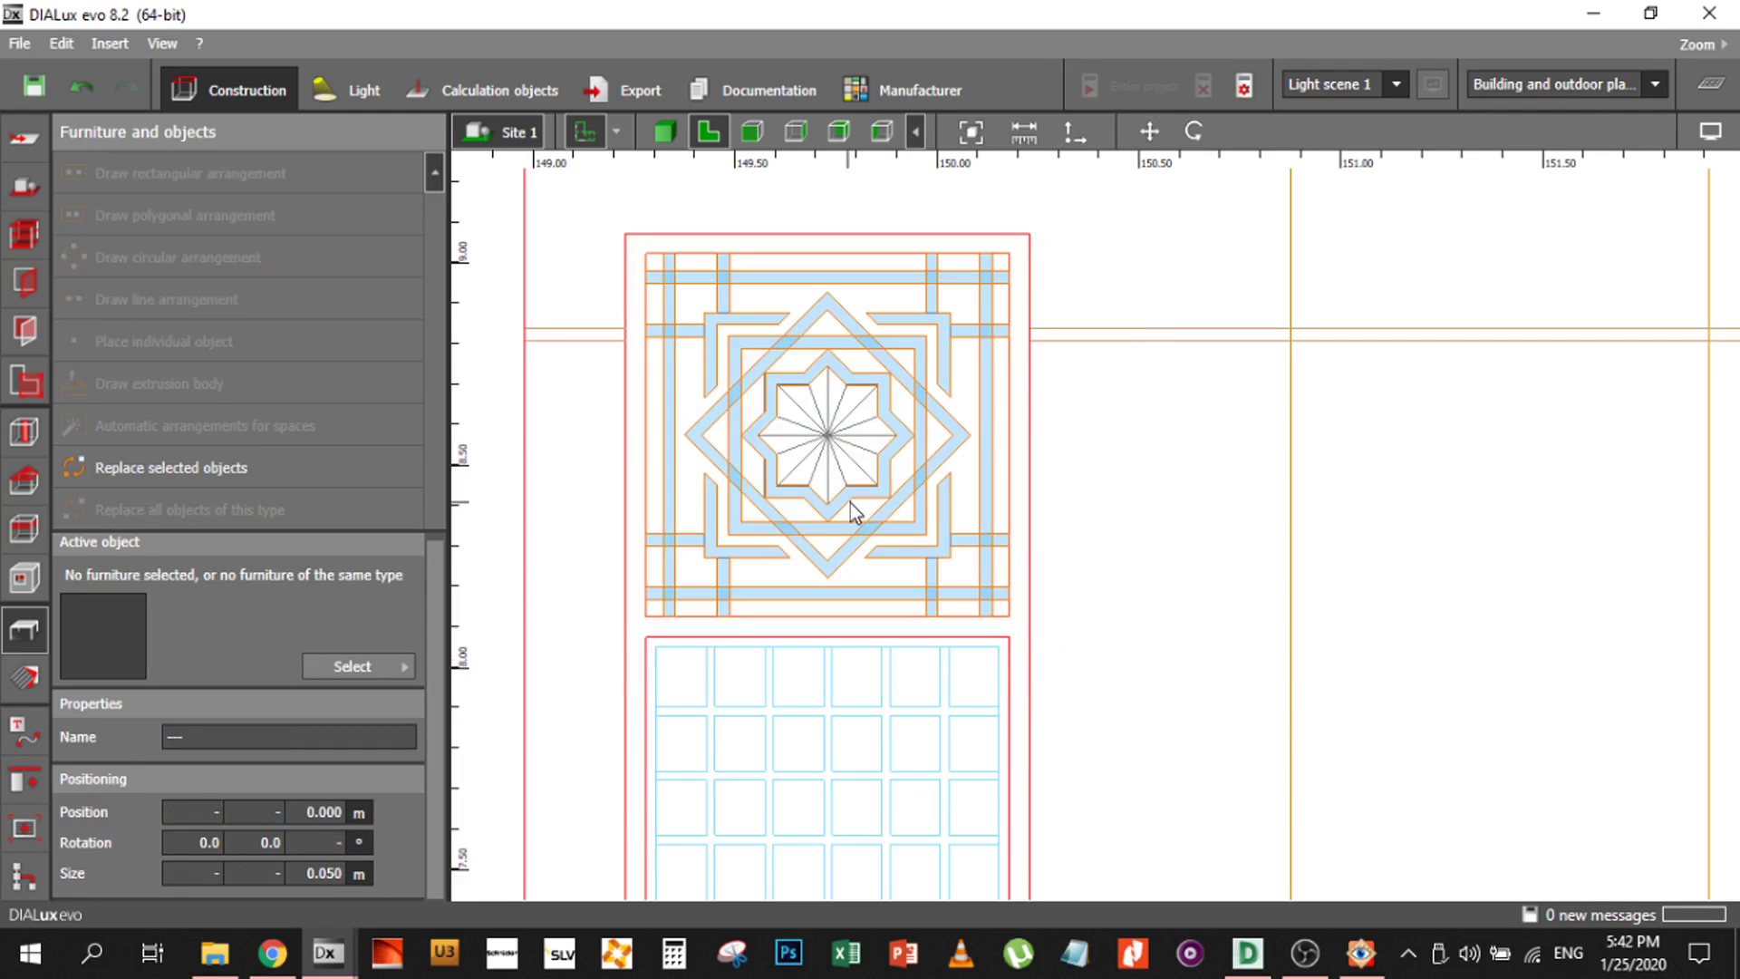
click(23, 781)
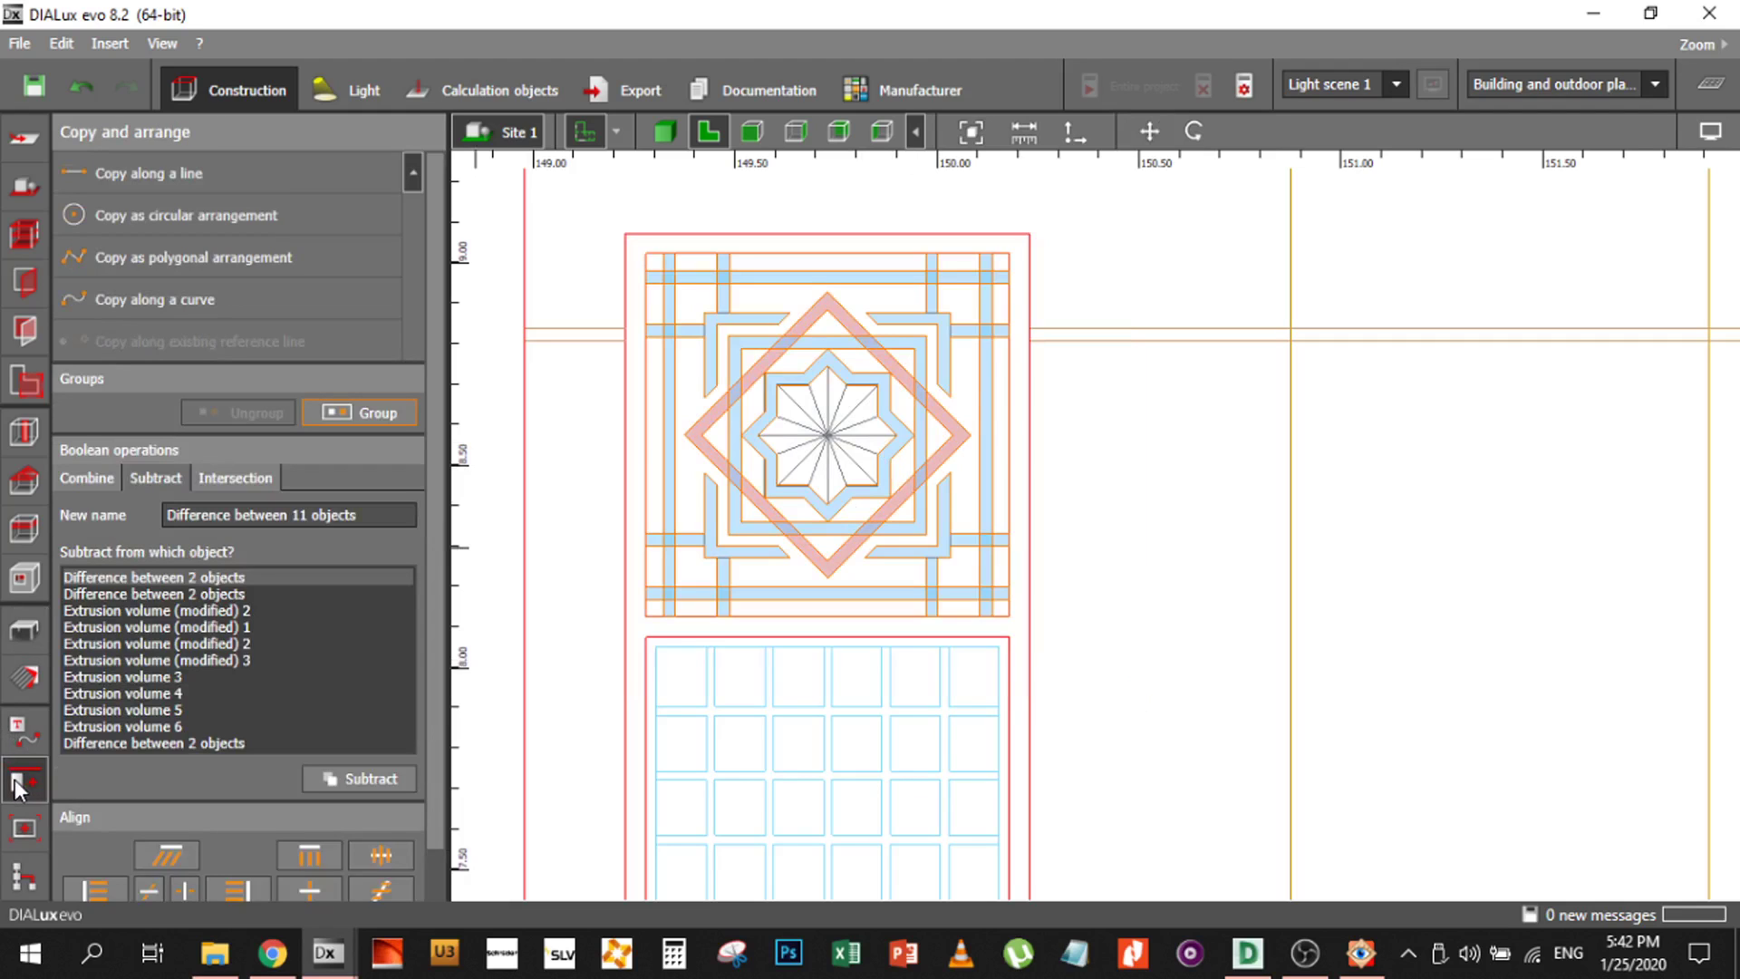
click(89, 475)
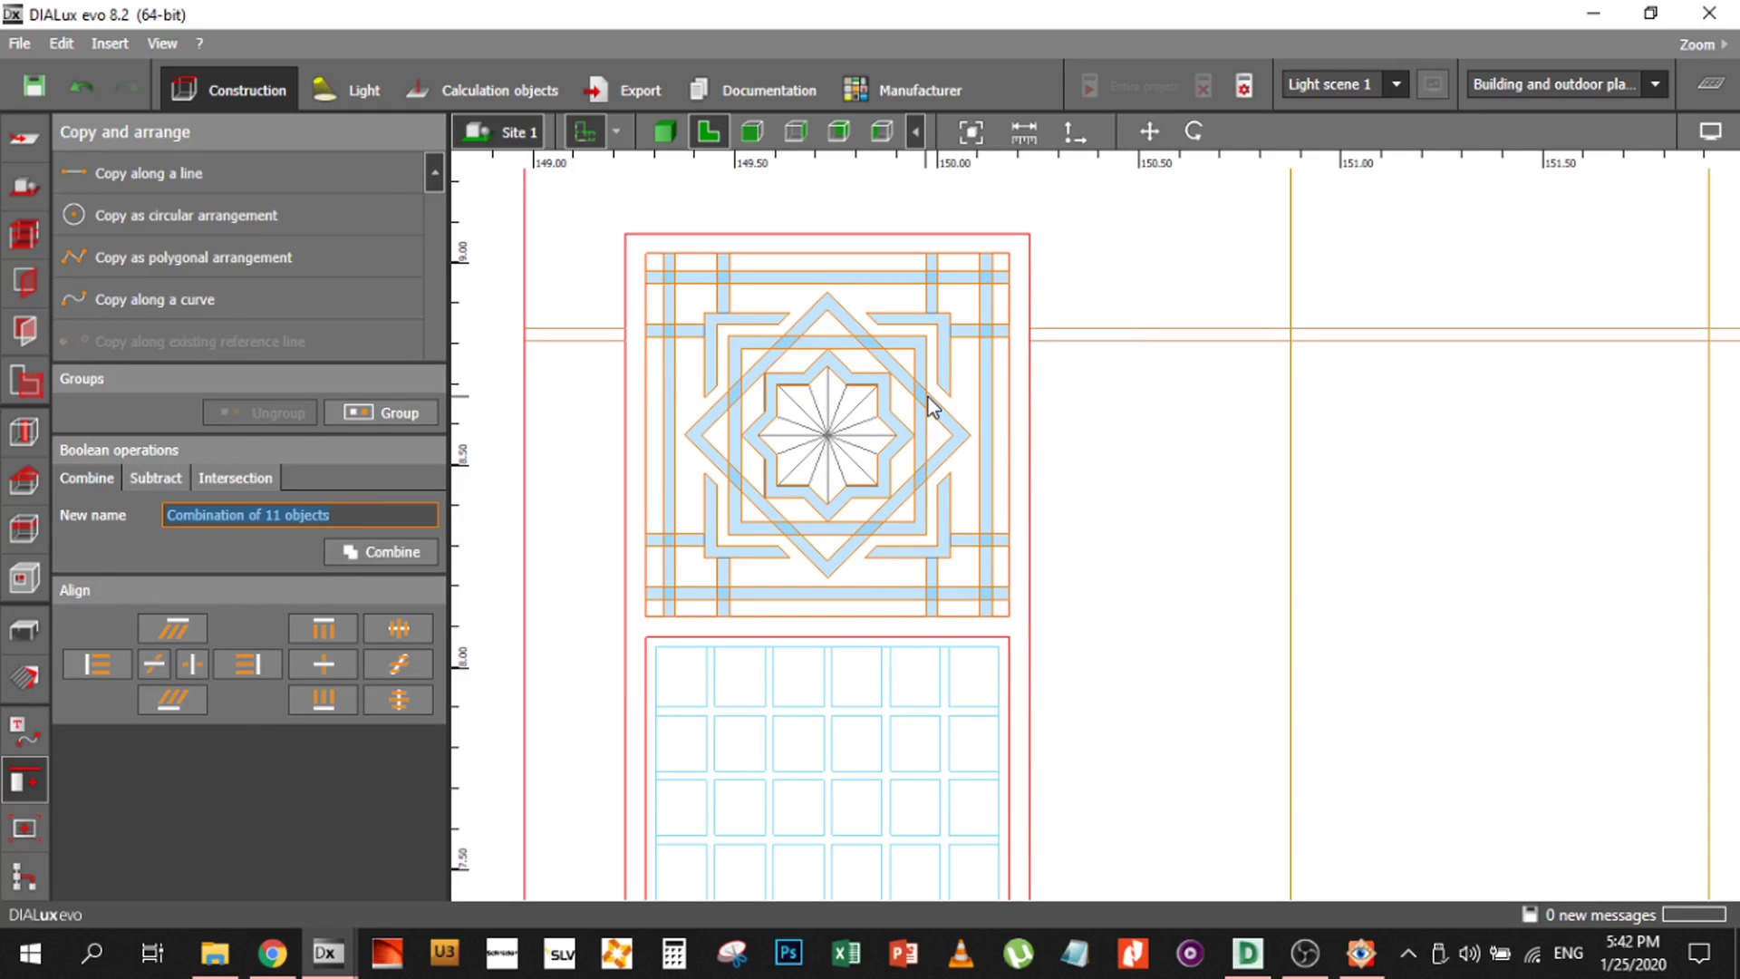
click(1095, 368)
drag(1111, 210, 688, 675)
ctrl+click(670, 390)
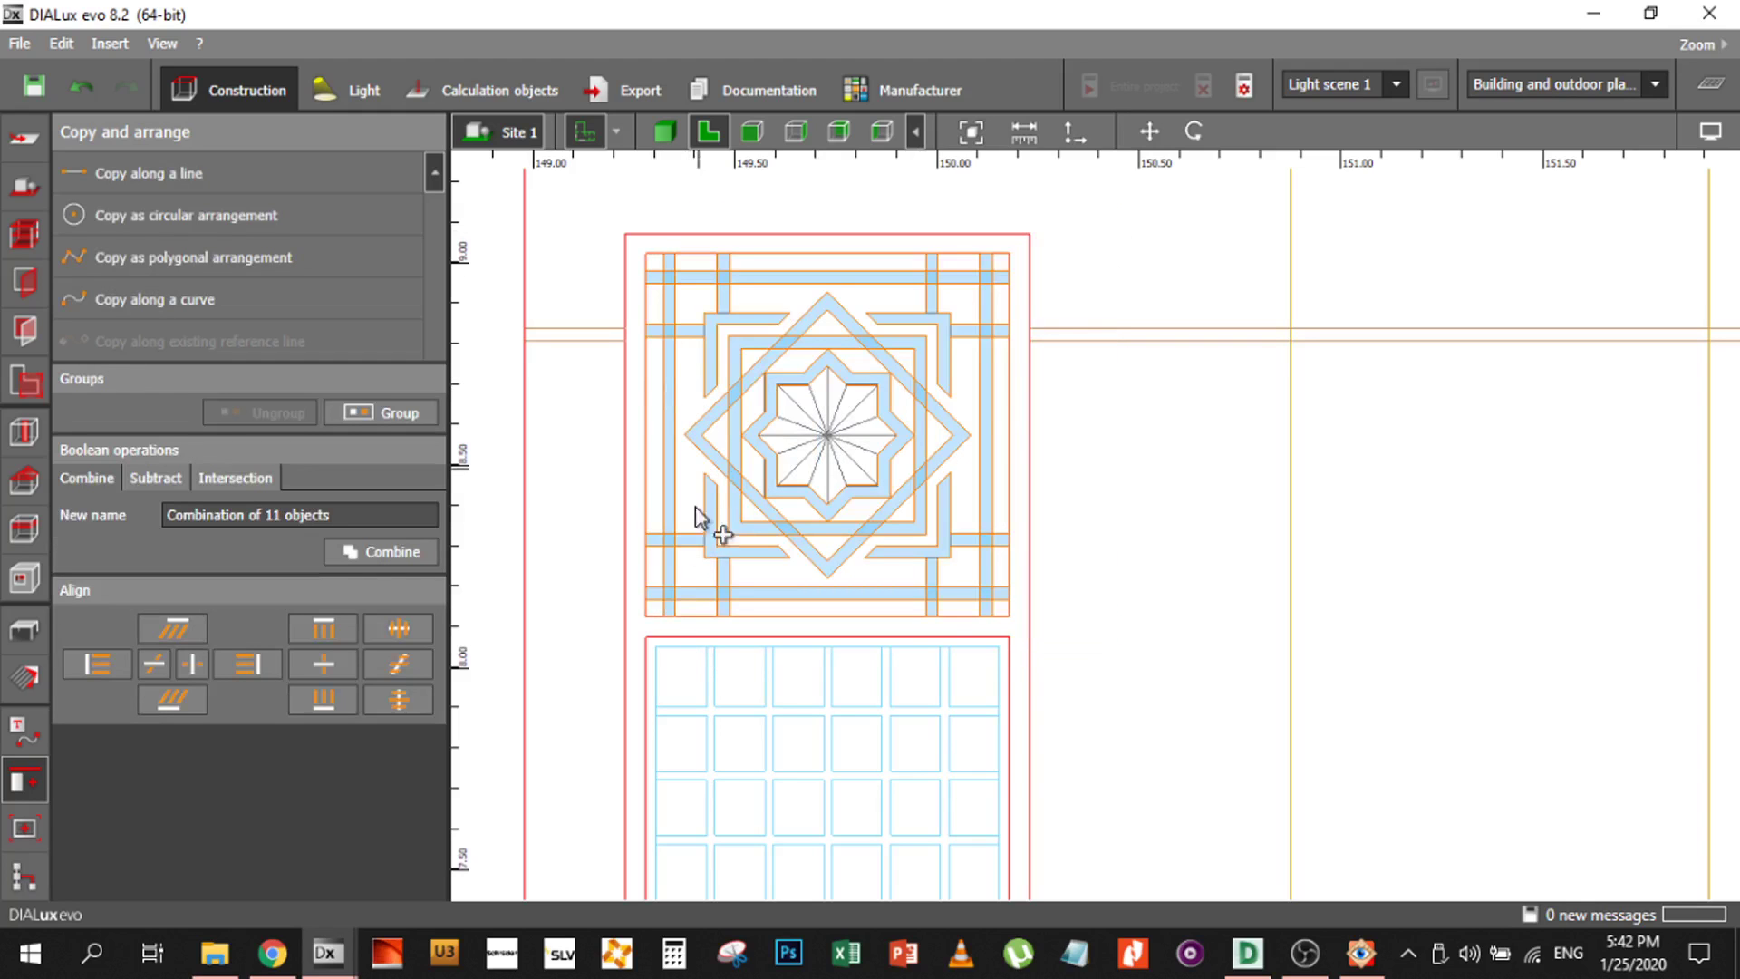
click(392, 549)
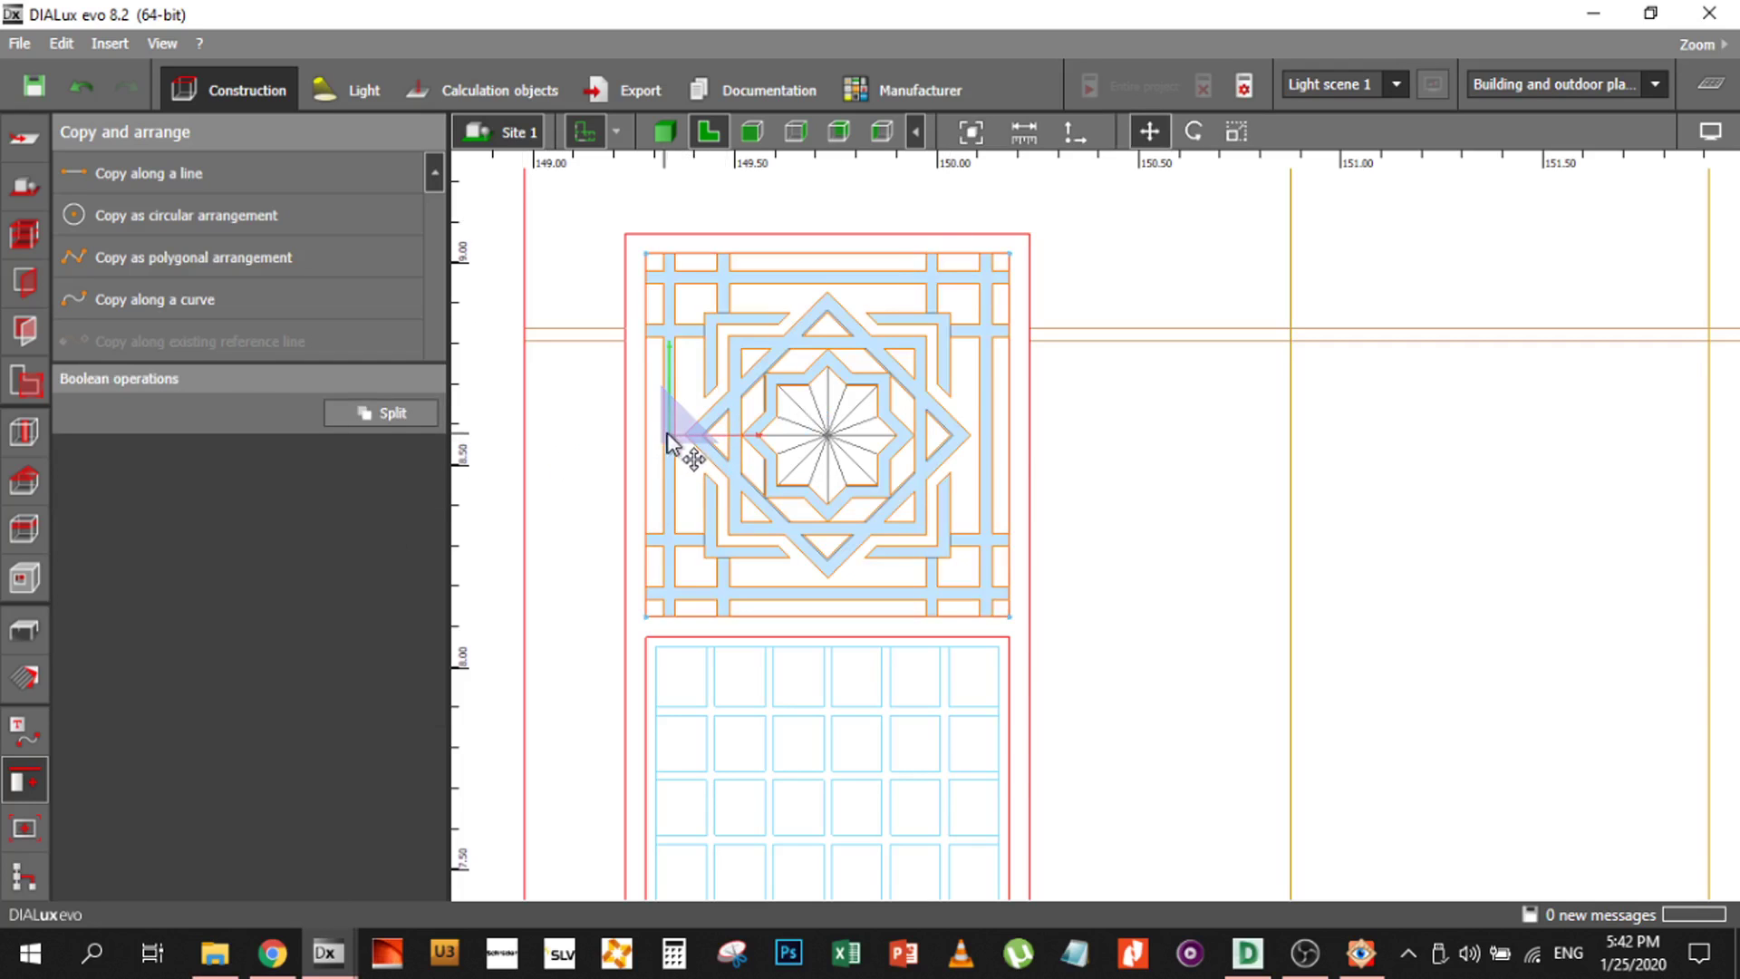
Try shifting the combined panel slightly west, and undo both the move and the combination
mouse_move(741, 441)
mouse_down()
mouse_move(758, 438)
mouse_move(726, 435)
mouse_move(744, 445)
mouse_up()
key(ctrl+z)
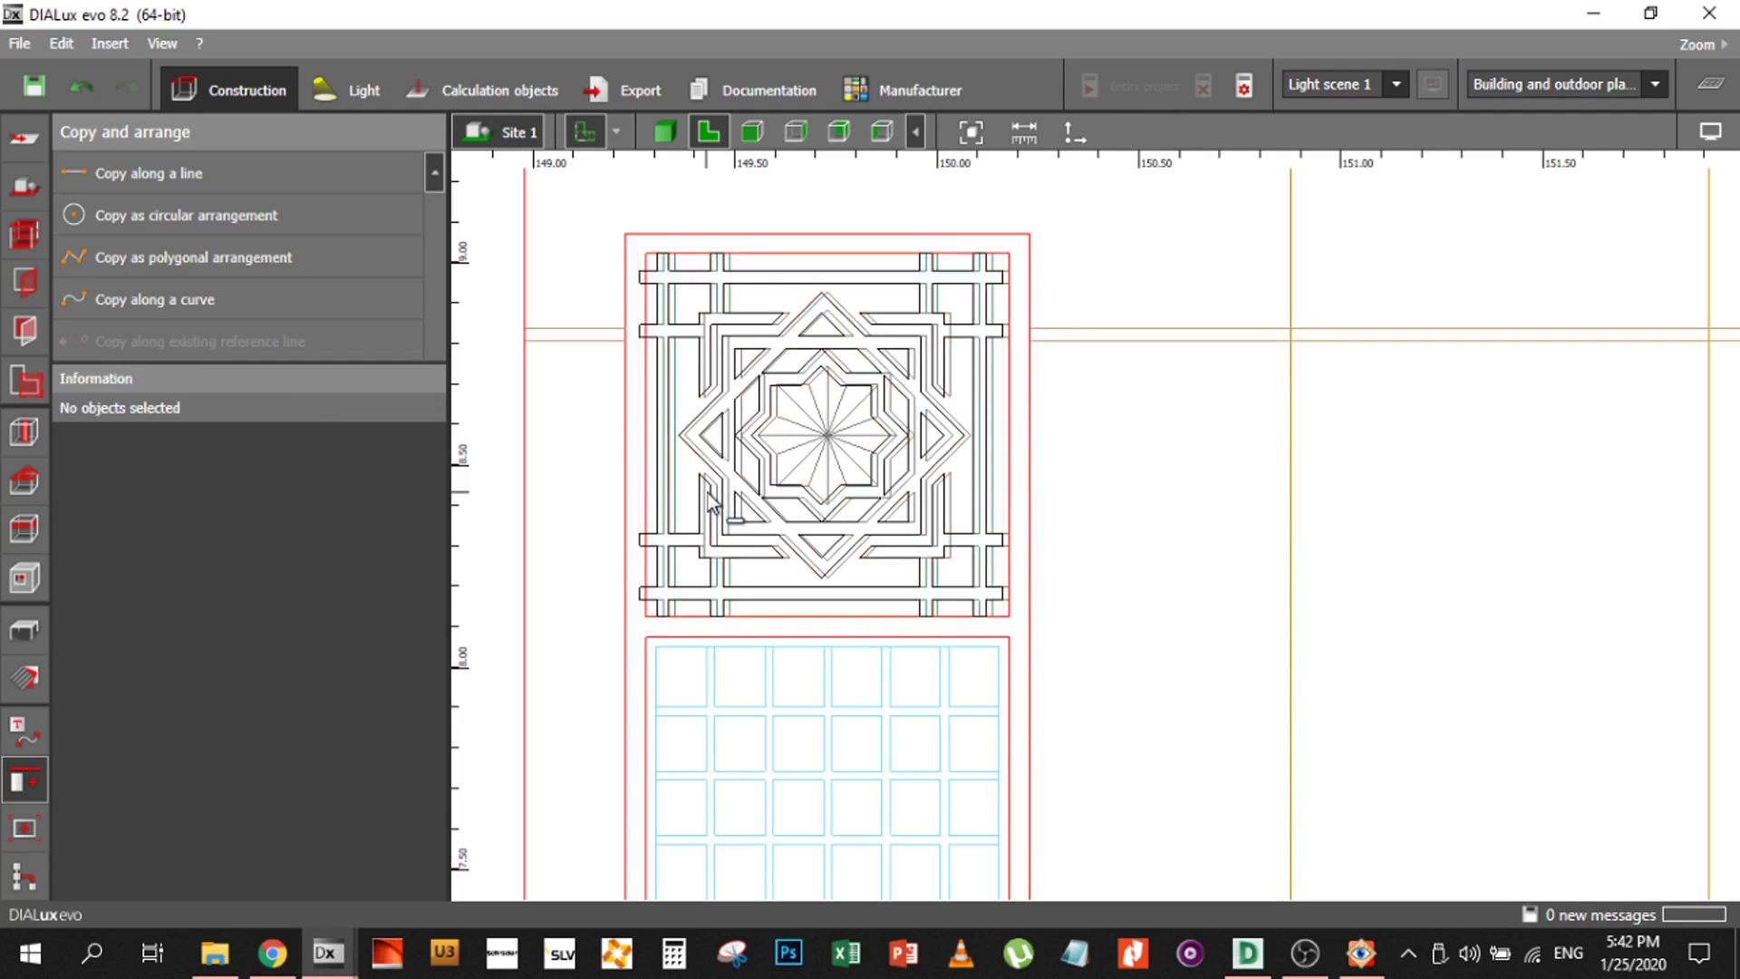
click(579, 428)
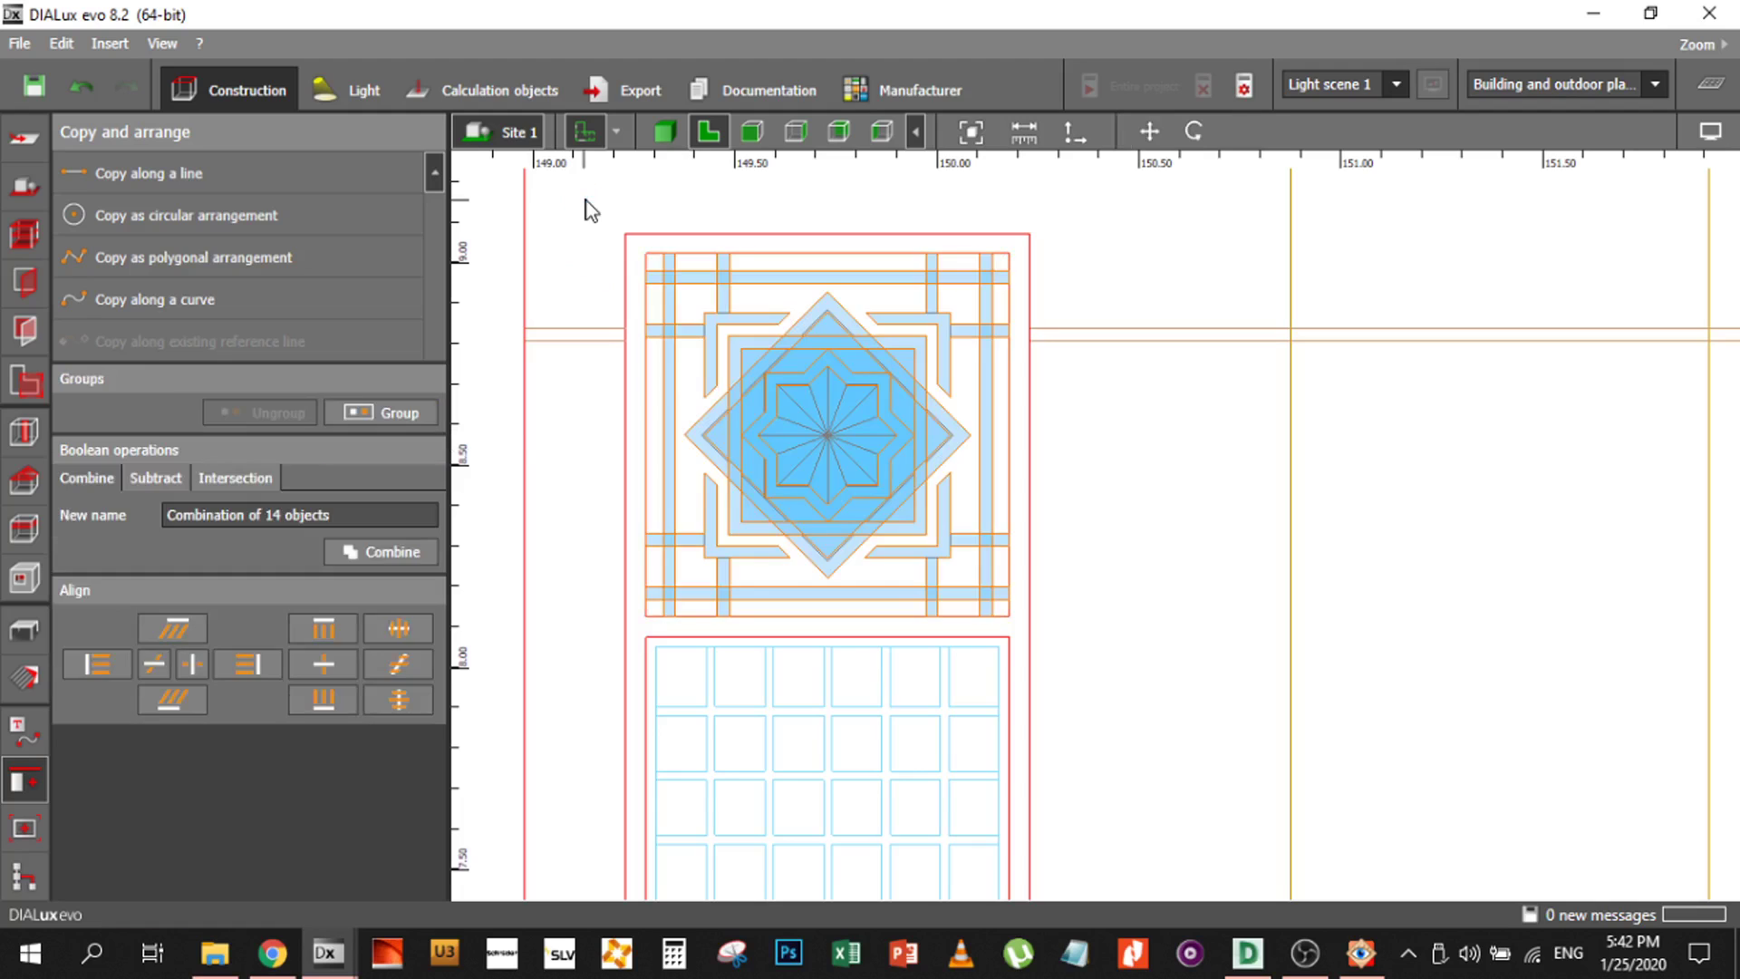
click(585, 199)
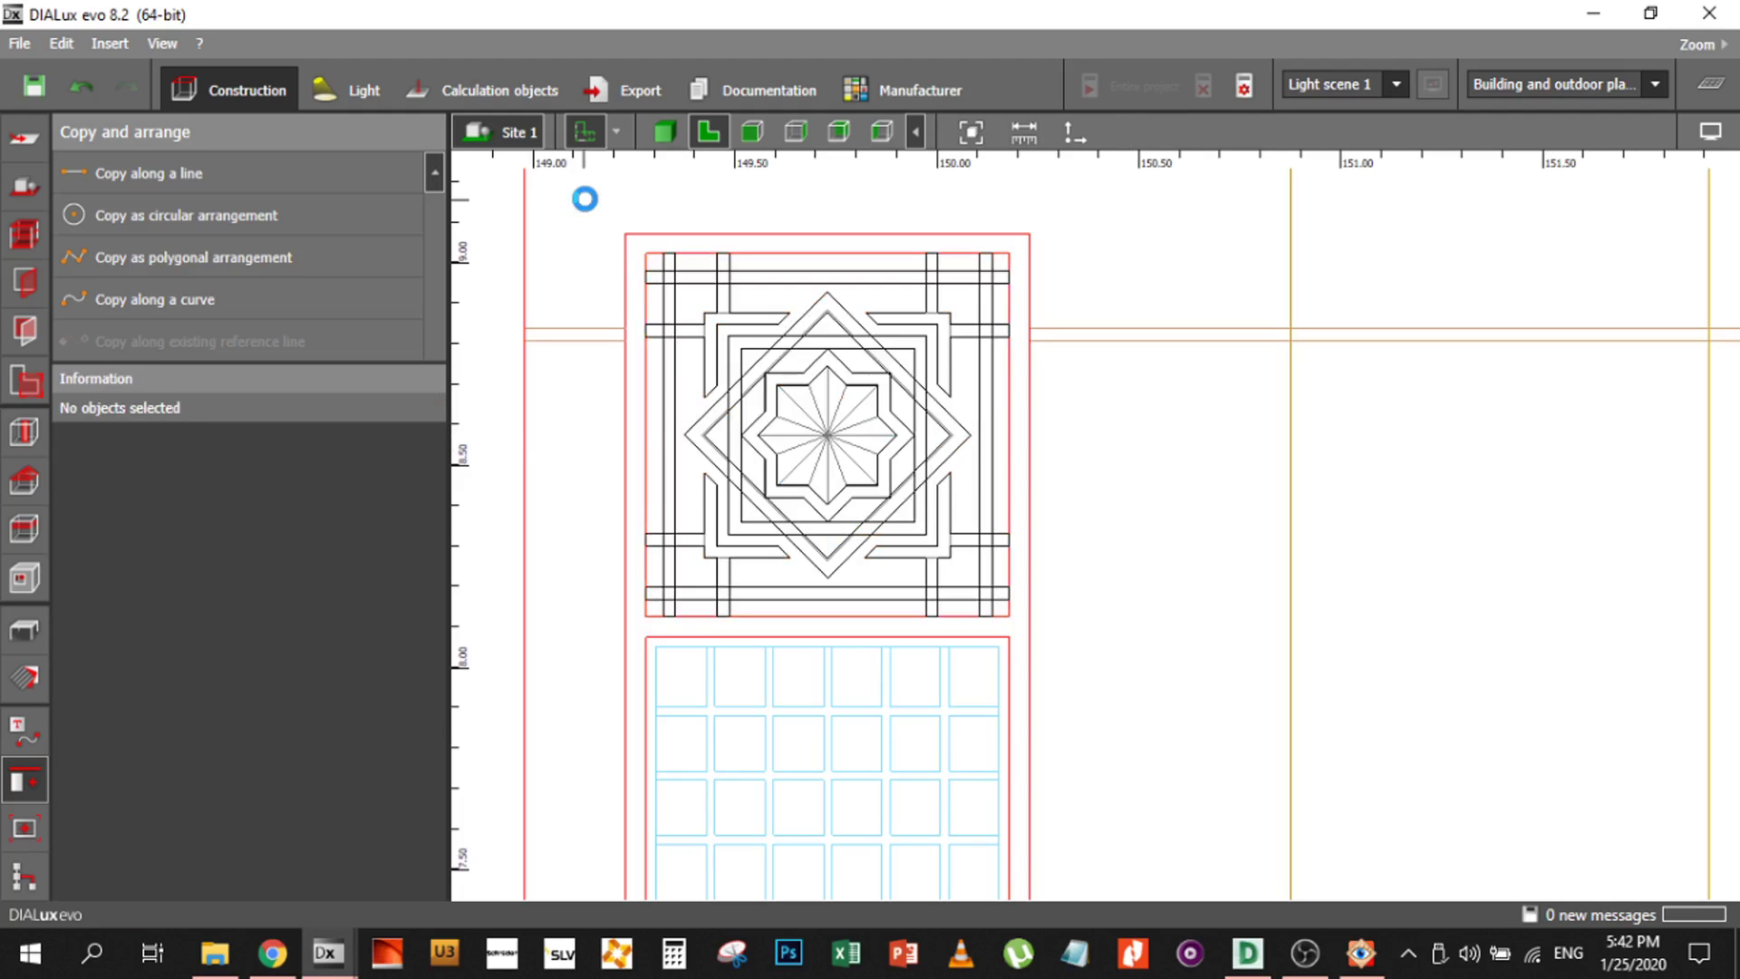
key(ctrl+z)
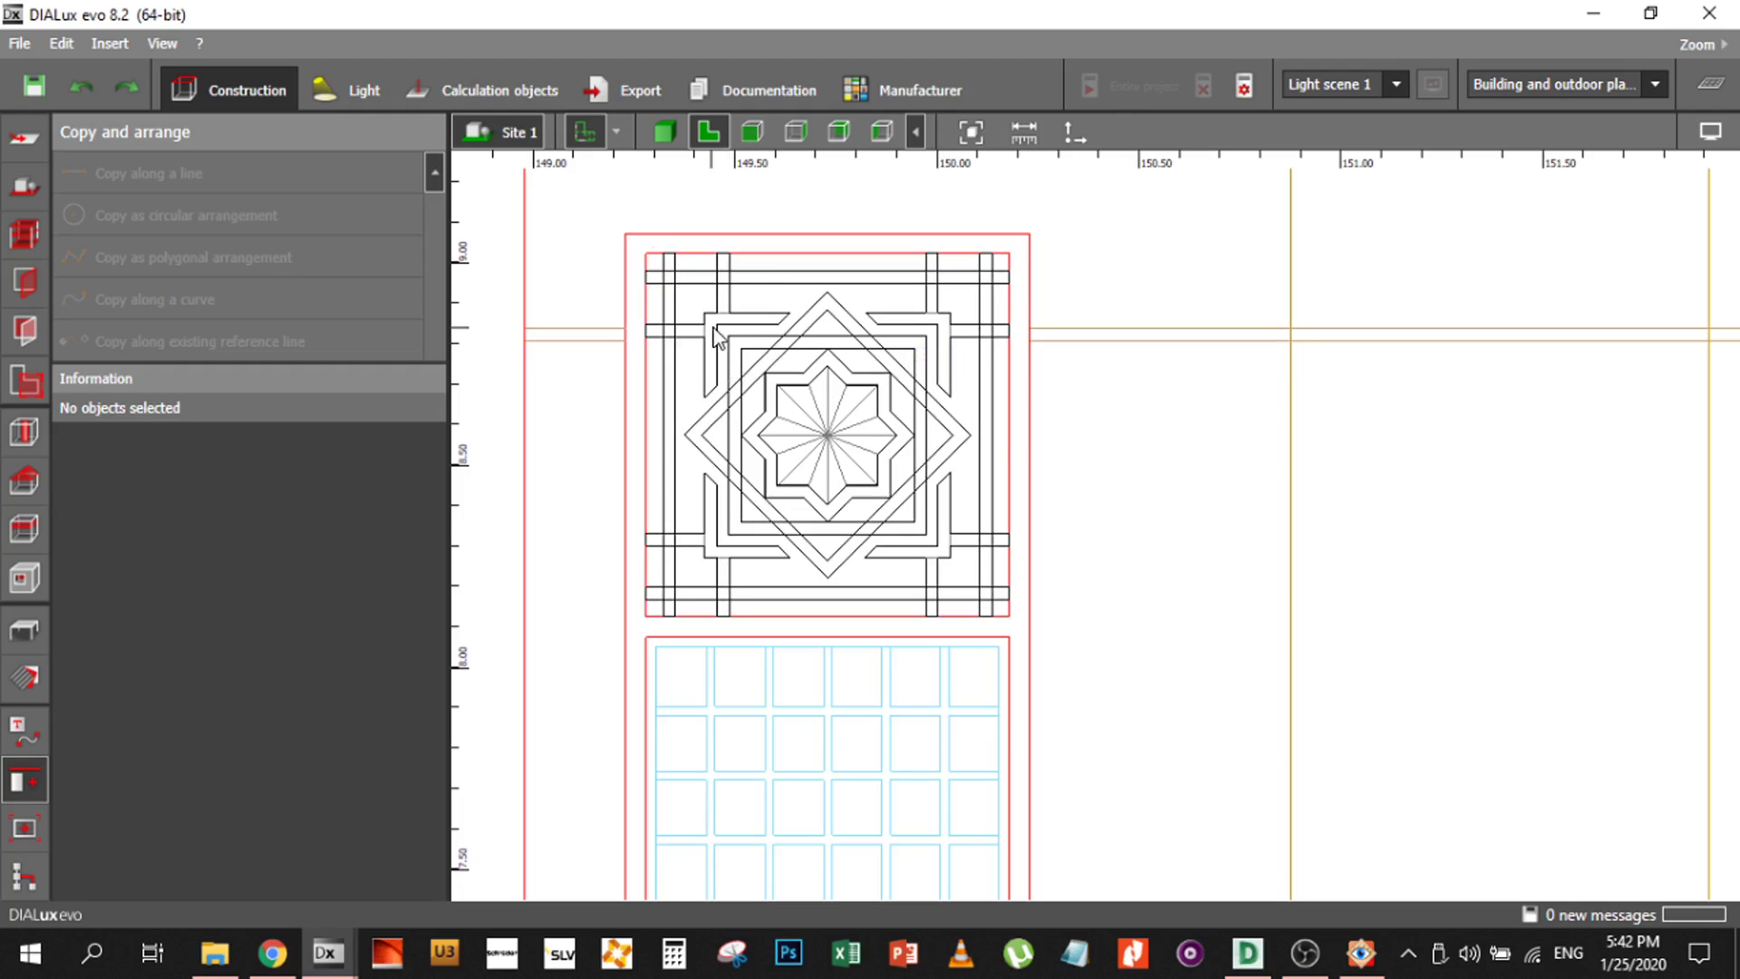
Select the panel's bars, corner pieces, square frames and star frame again, and combine these 11 objects into a single body
click(718, 362)
click(634, 291)
drag(571, 222, 1101, 657)
ctrl+click(854, 388)
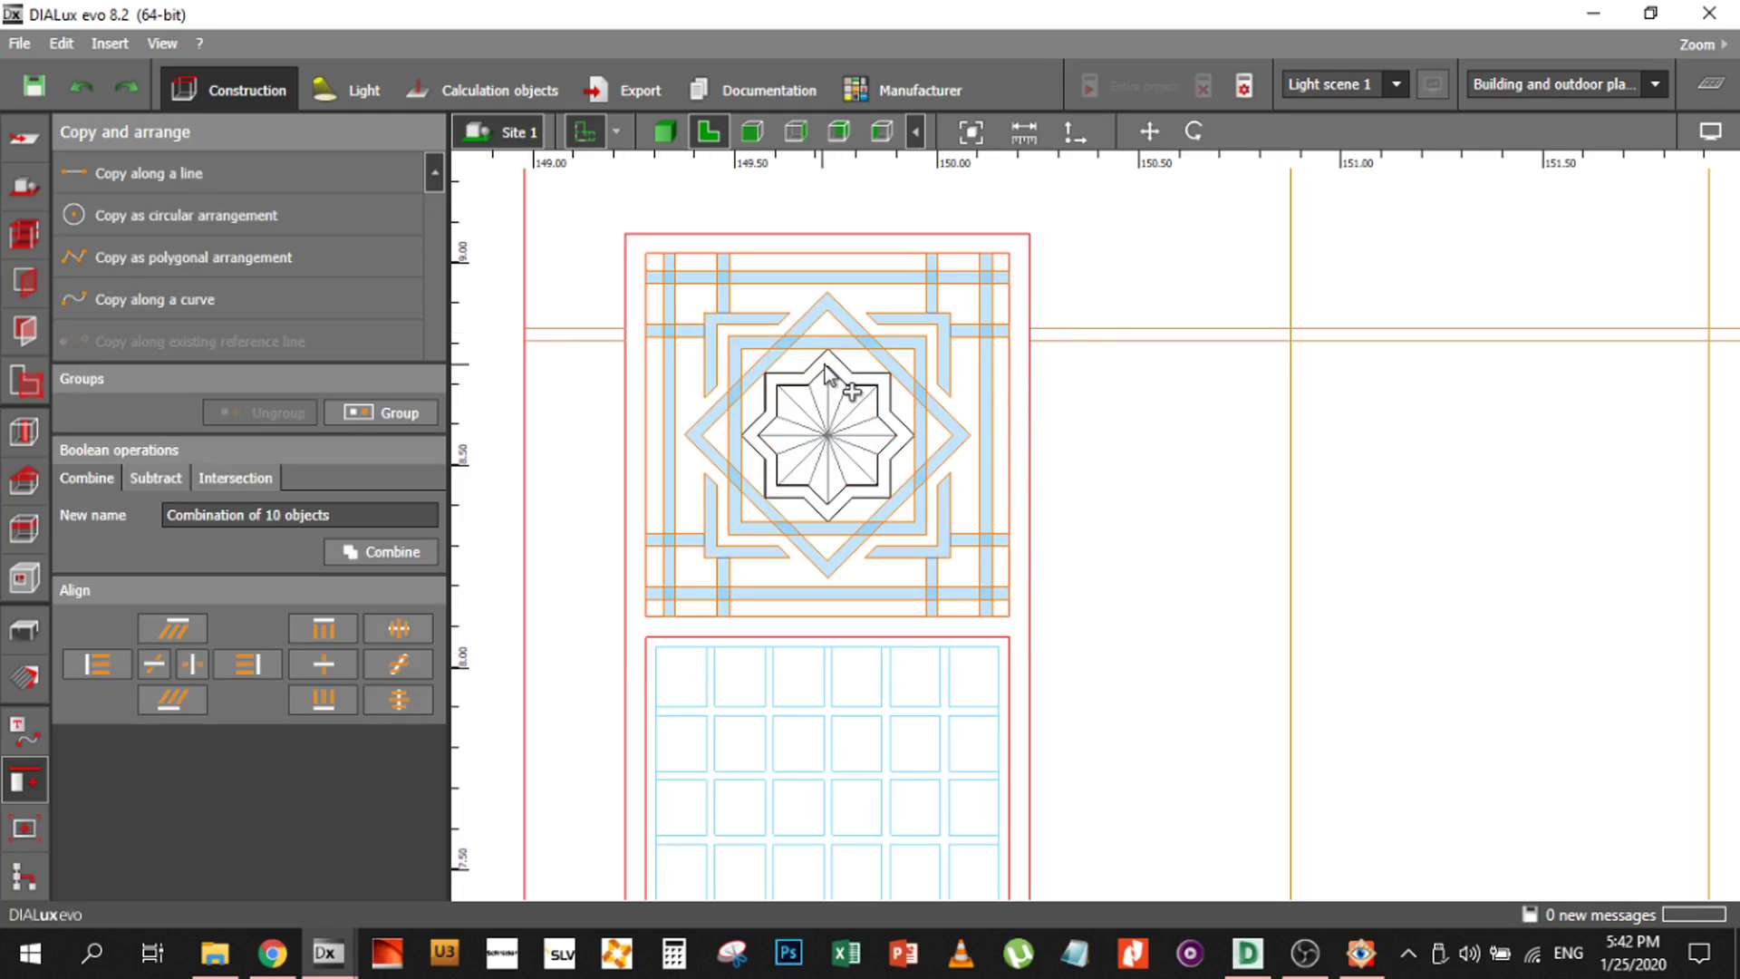
ctrl+click(804, 421)
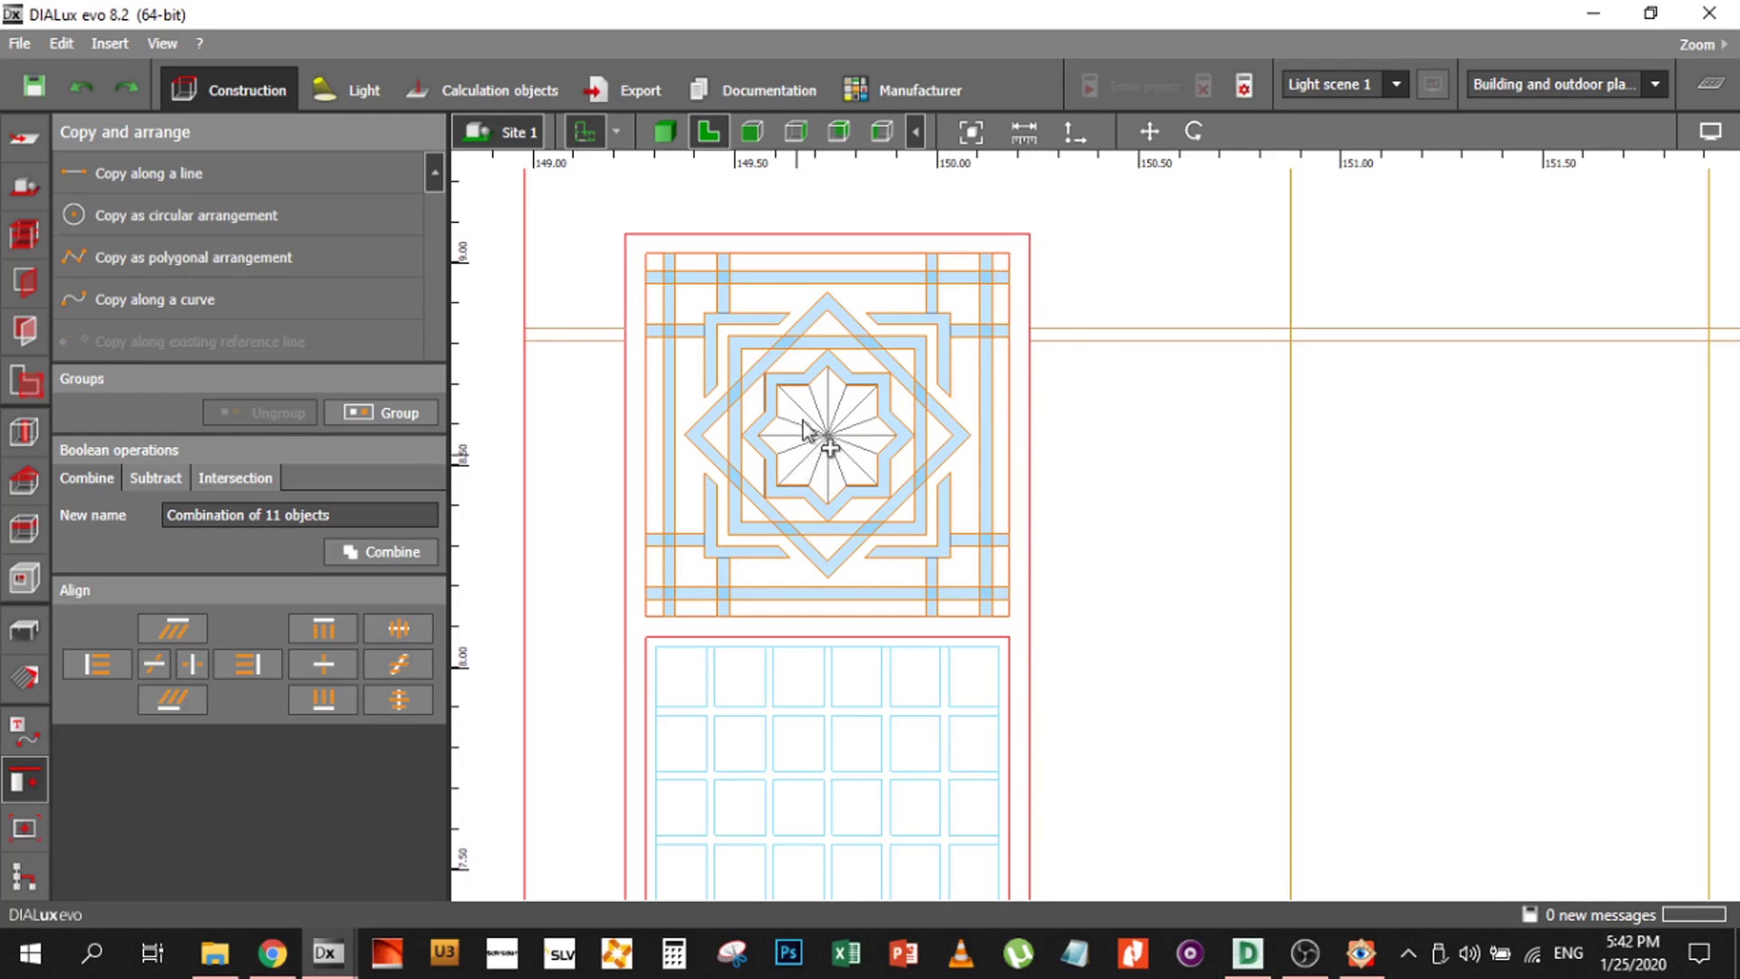
click(404, 553)
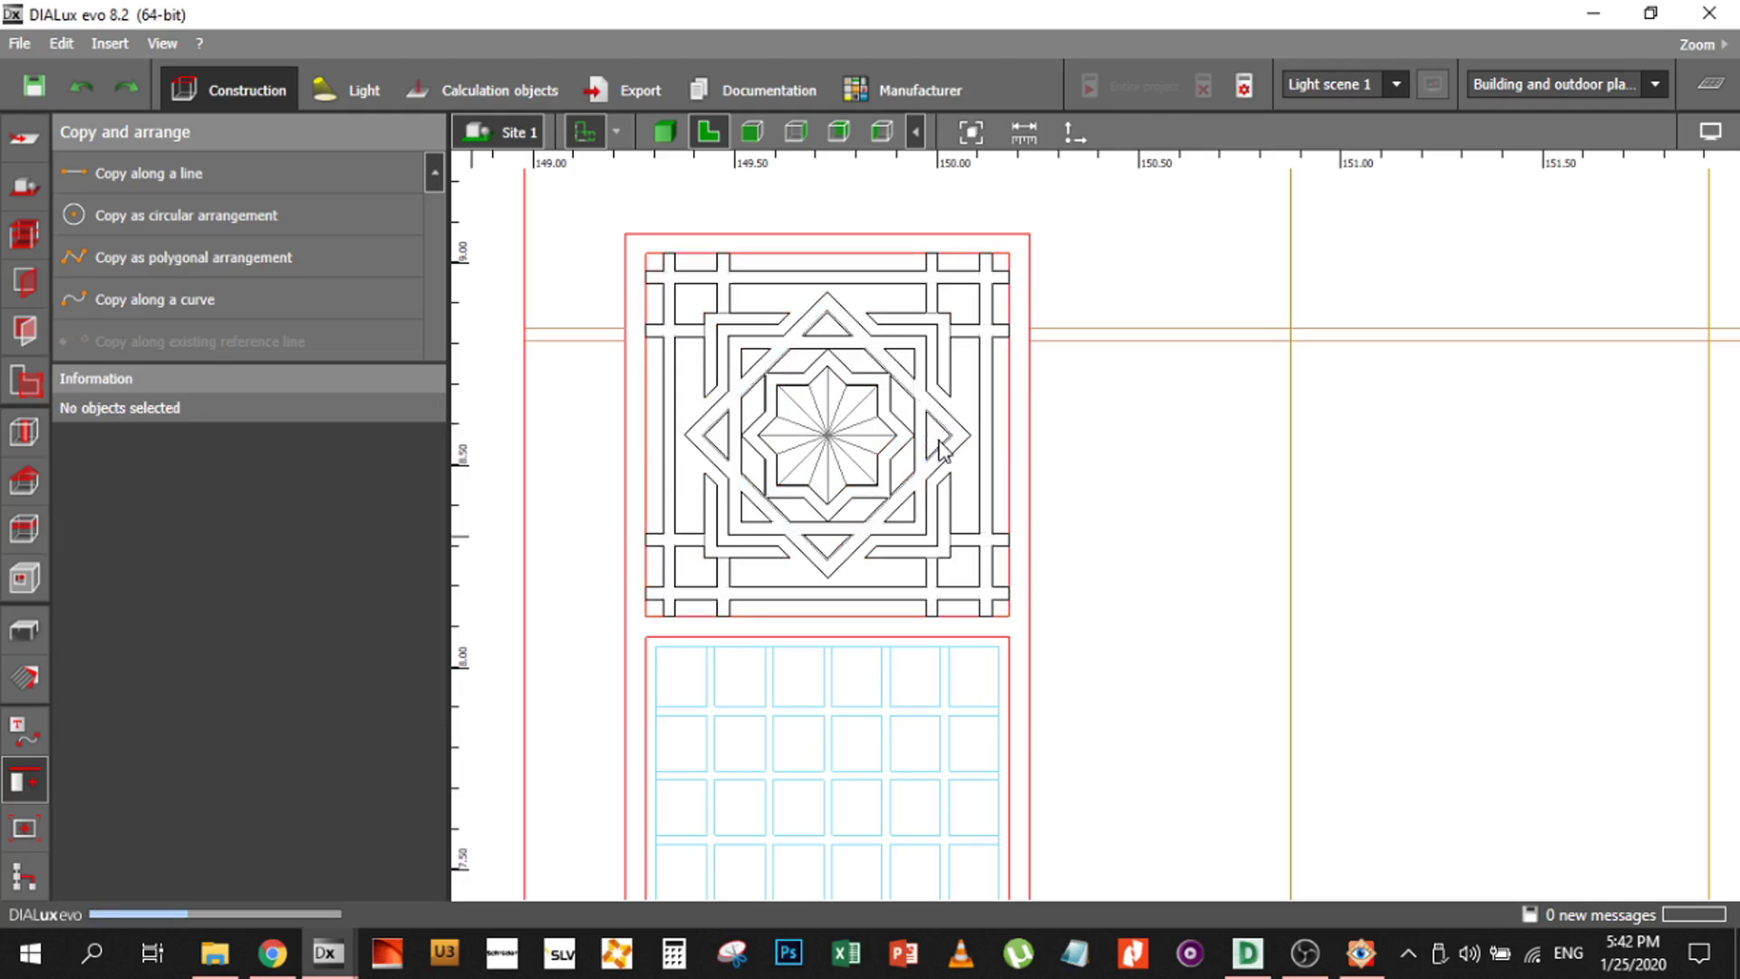
Try moving the combined star-pattern panel east, out of its frame, and undo the move
click(936, 443)
drag(822, 445, 1297, 548)
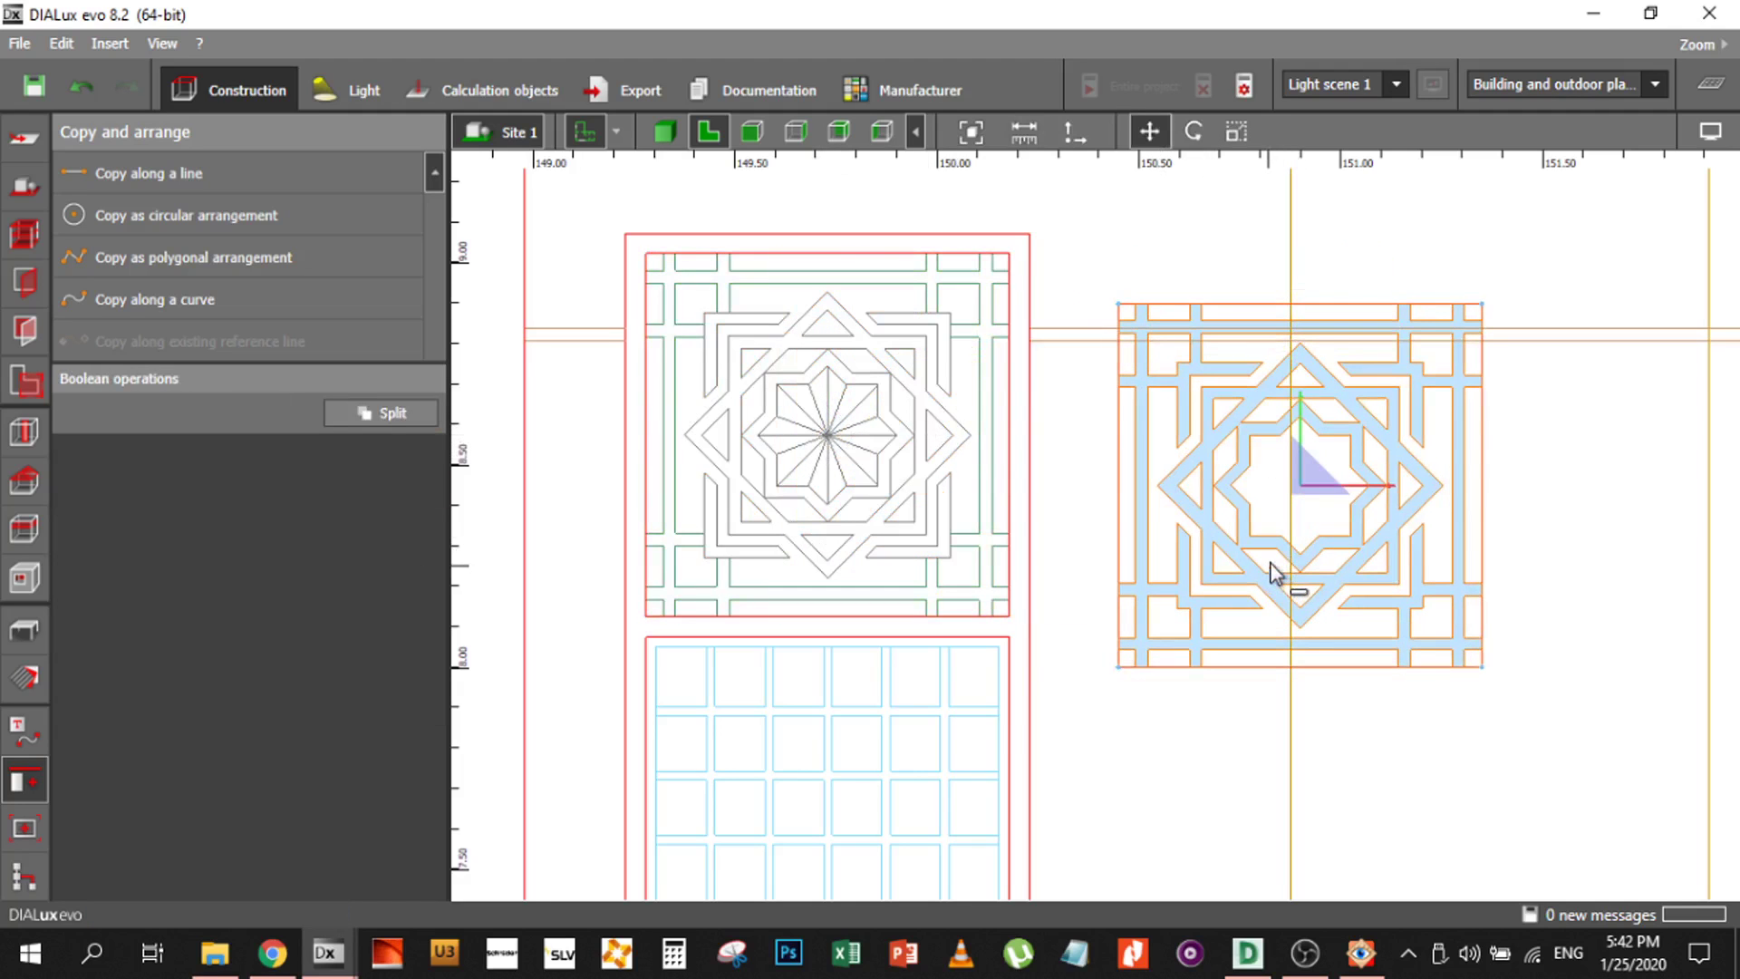
key(ctrl+z)
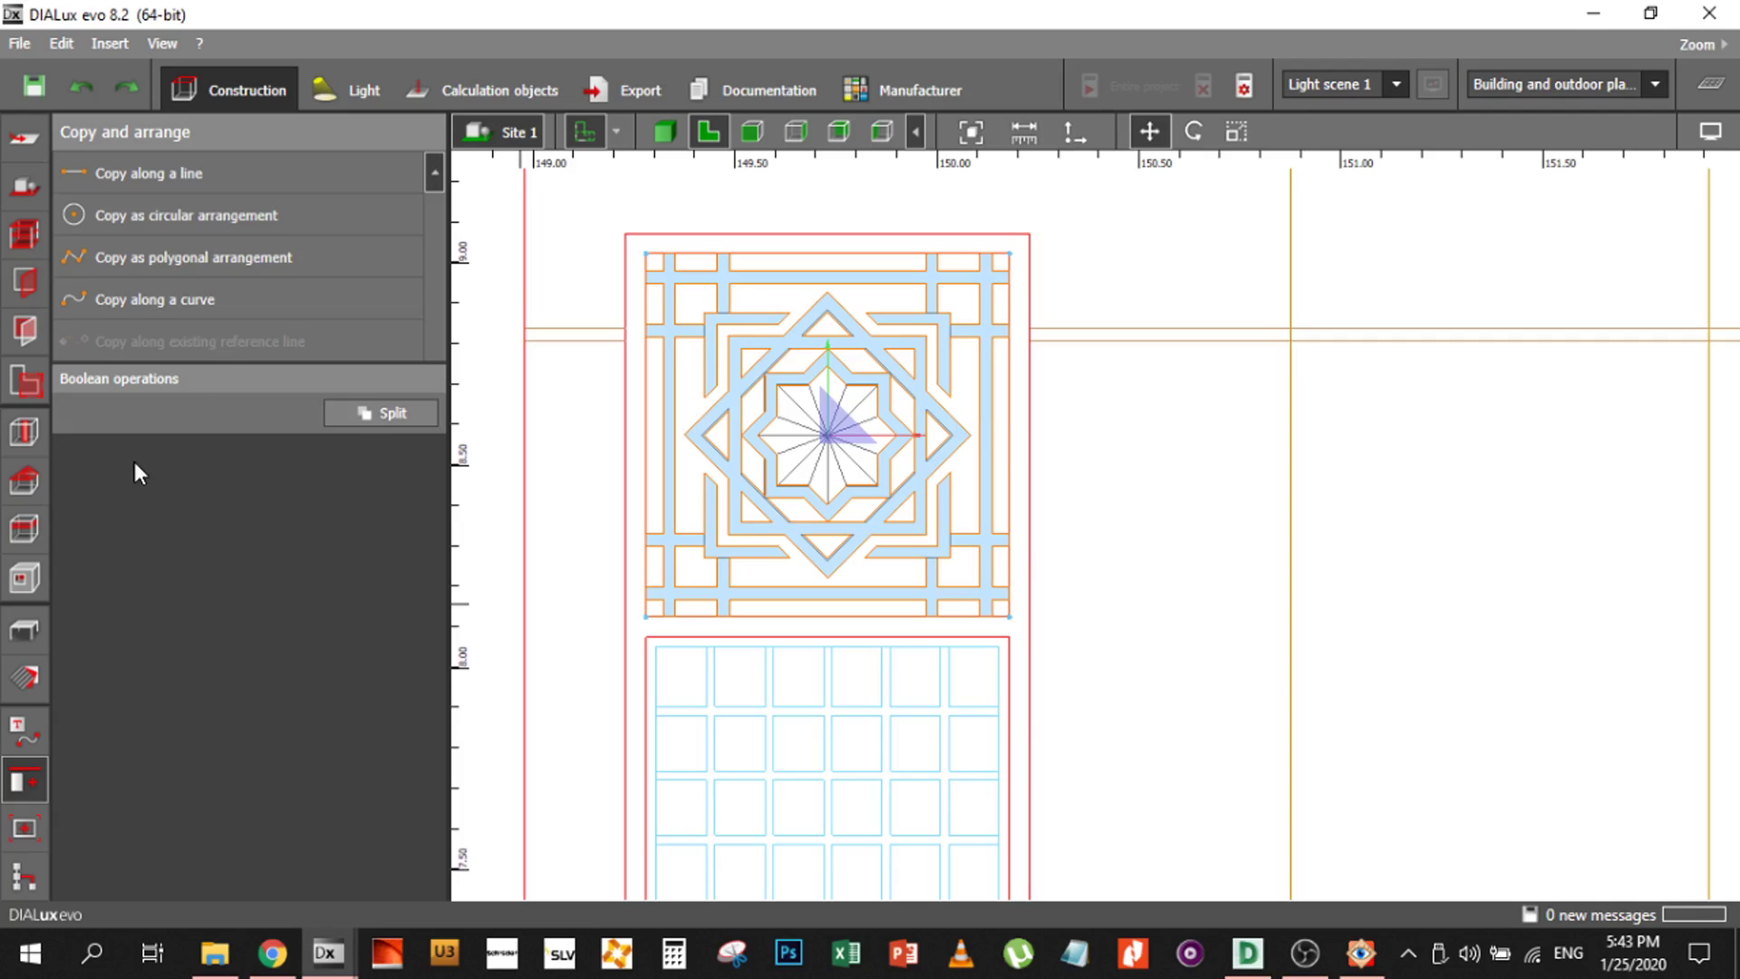
Examine the combined star-pattern panel in the 3D view with nothing selected
click(666, 134)
click(888, 400)
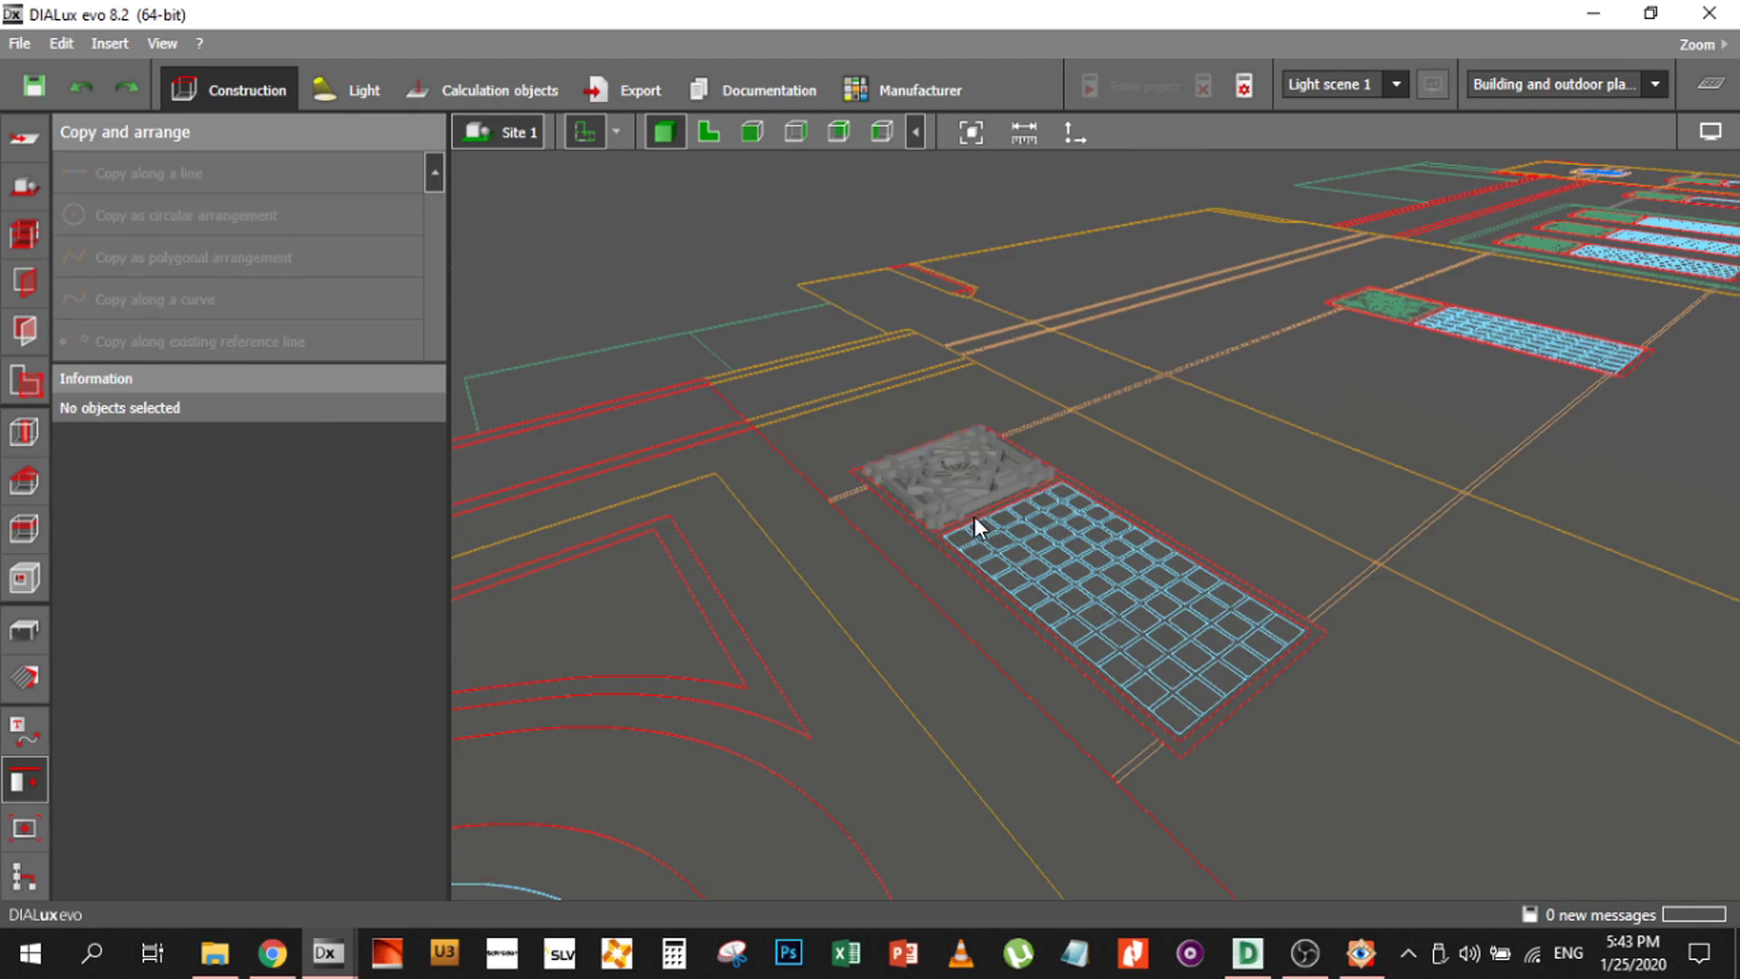
Switch to the DESIGN folder in File Explorer and open the image Site 2.jpg to examine the finished facade
mouse_move(229, 959)
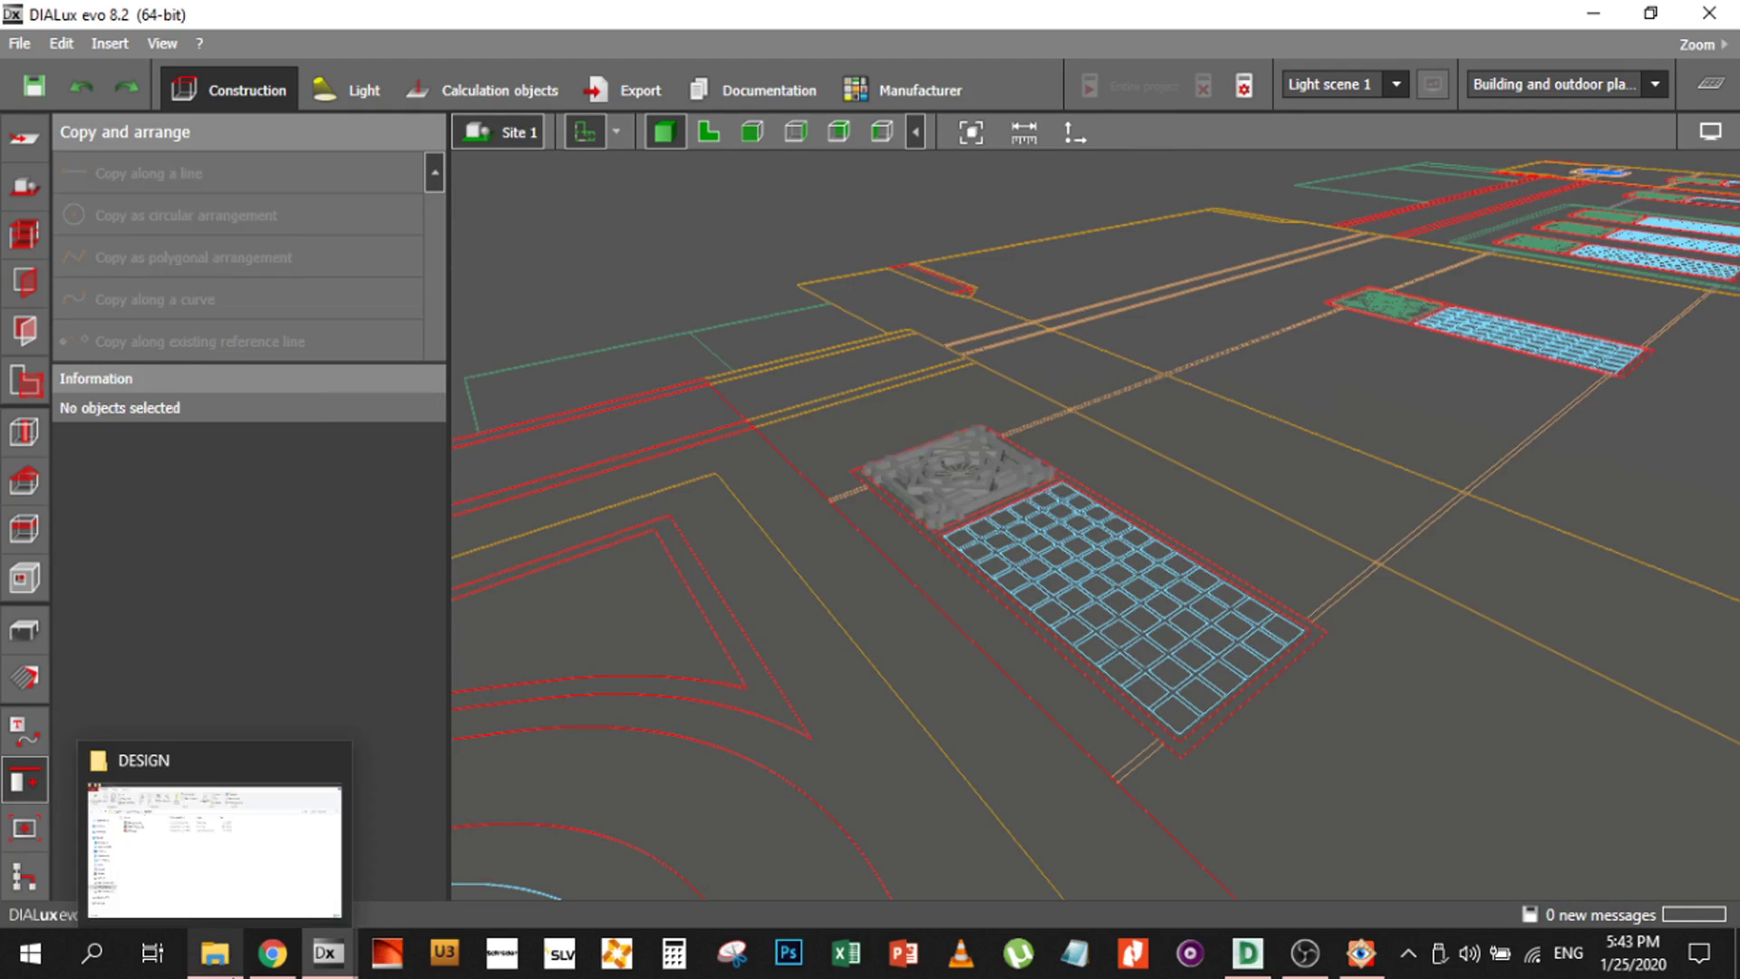
click(199, 855)
click(203, 847)
click(302, 336)
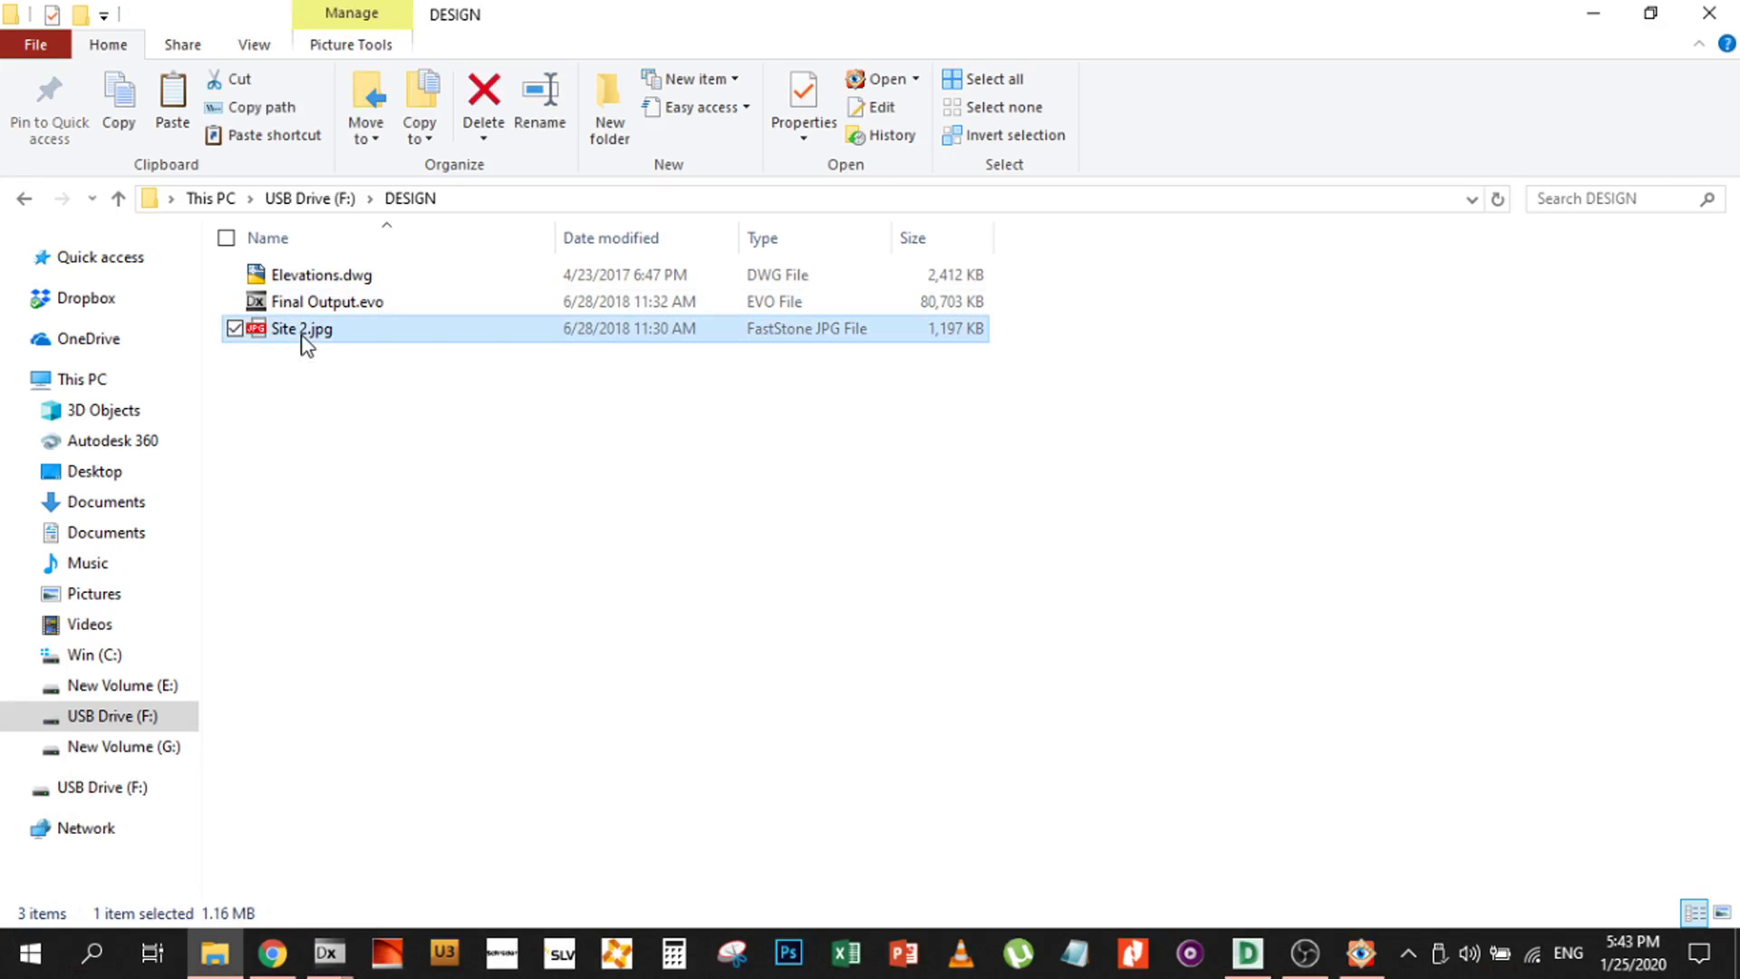
key(Return)
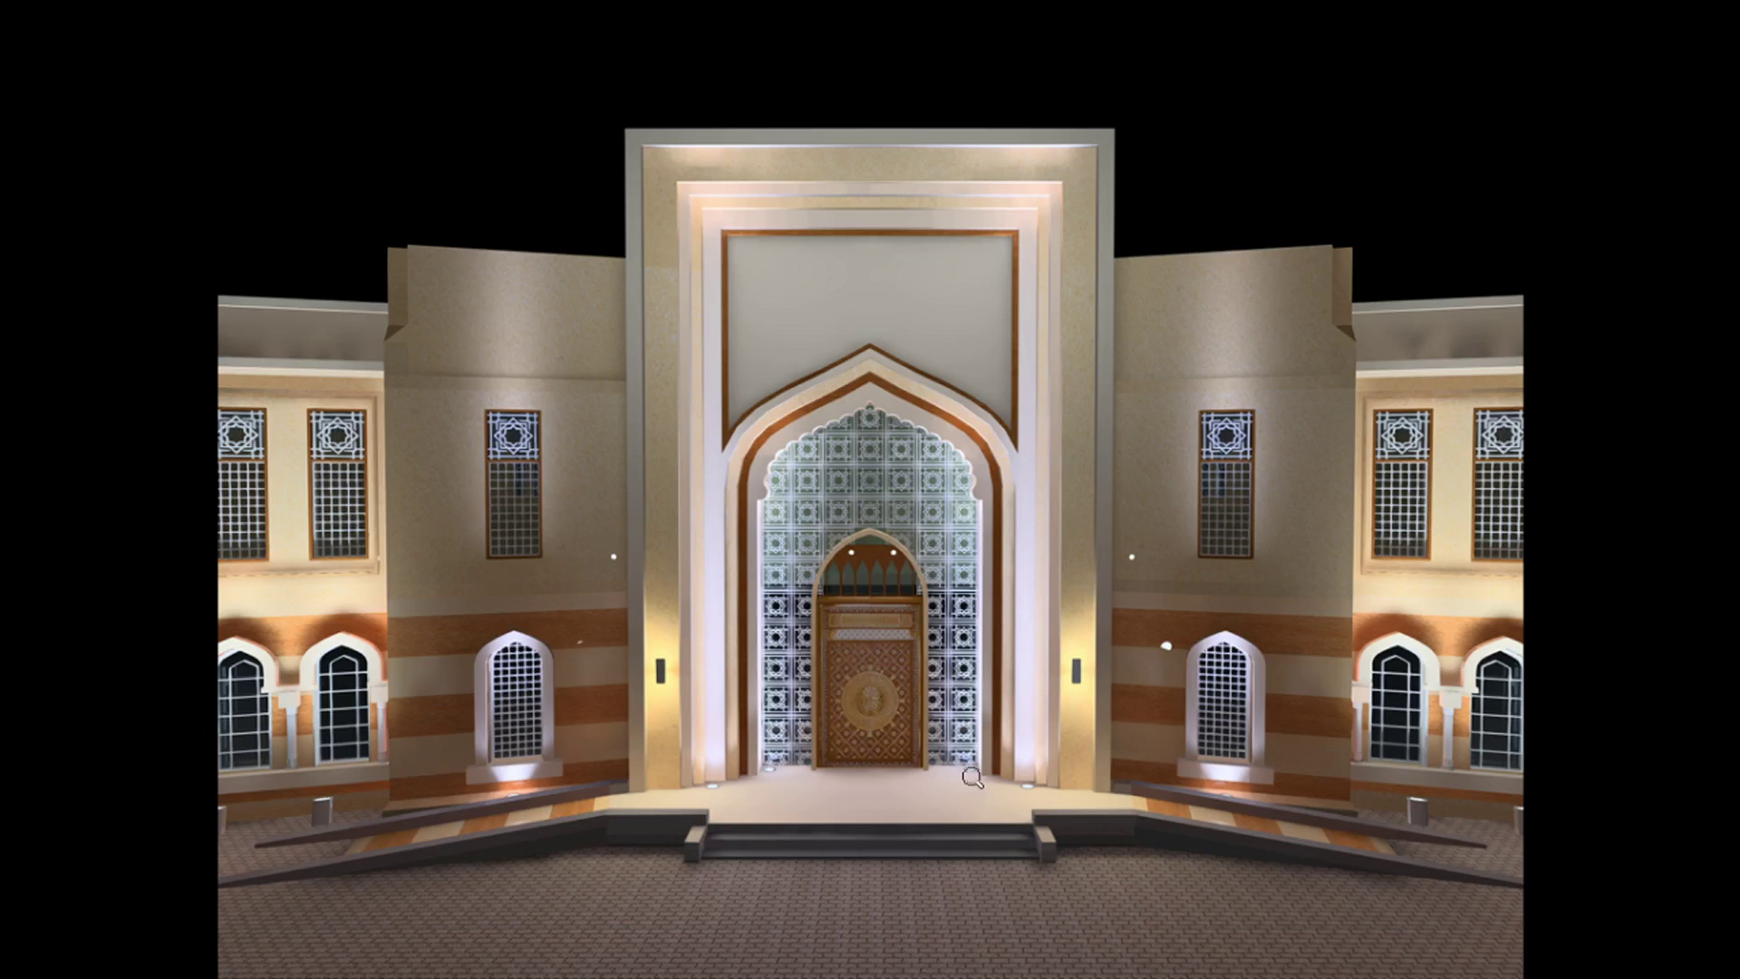